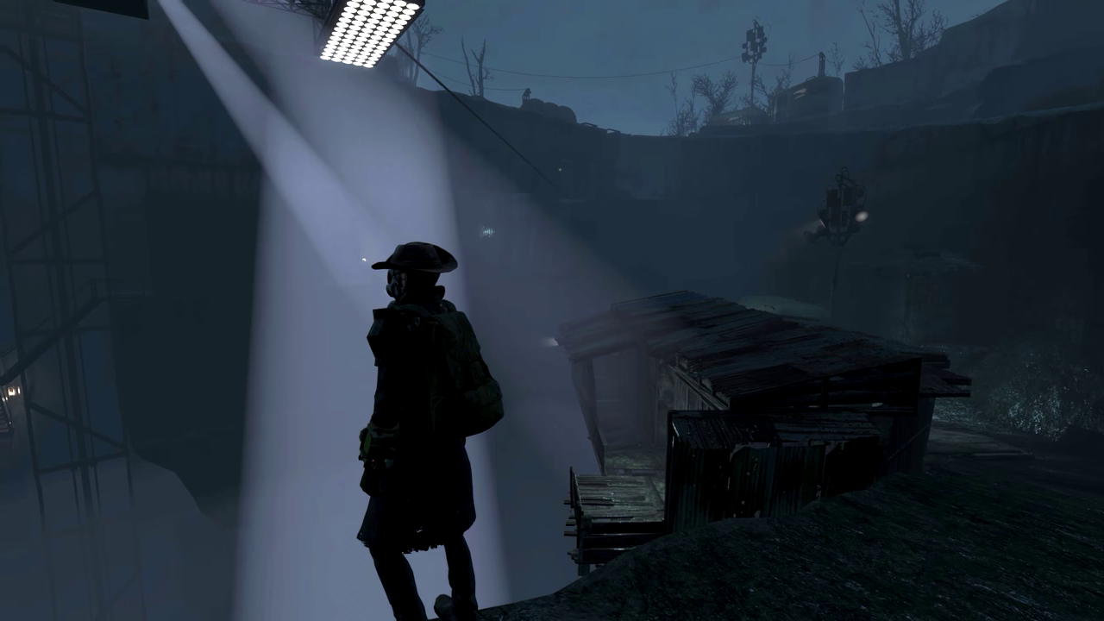
pyautogui.press('v')
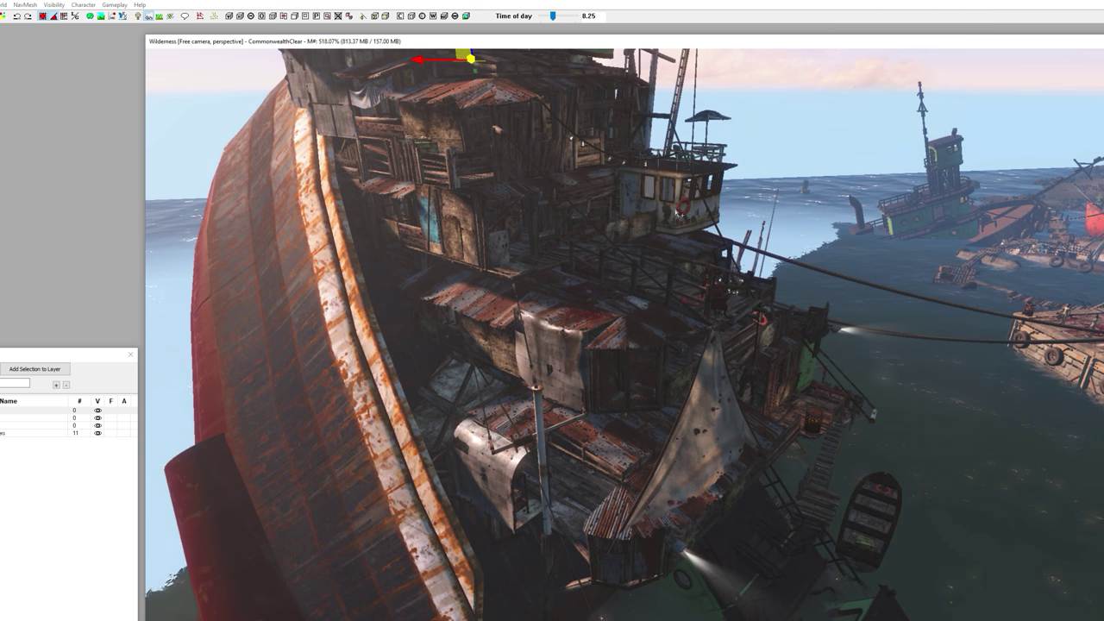
# Step: Switch the render window's view of the ship settlement from scene lighting to flat, full-bright display
pyautogui.moveTo(616, 44); pyautogui.dragTo(607, 36)
pyautogui.moveTo(606, 142); pyautogui.dragTo(569, 260, button='middle')
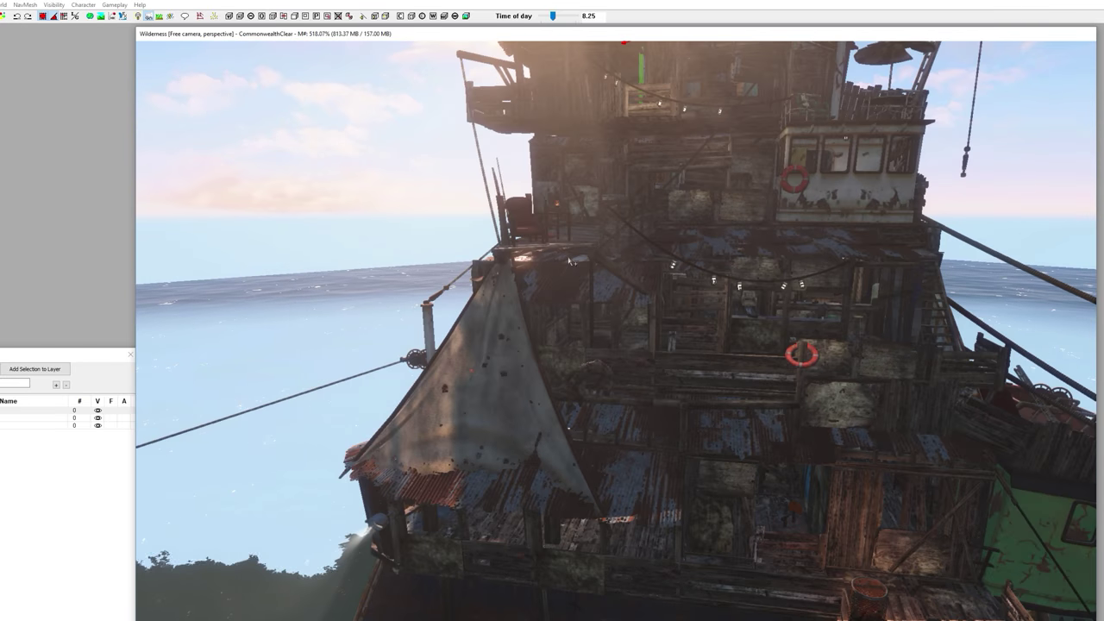
pyautogui.moveTo(660, 335); pyautogui.dragTo(637, 329, button='middle')
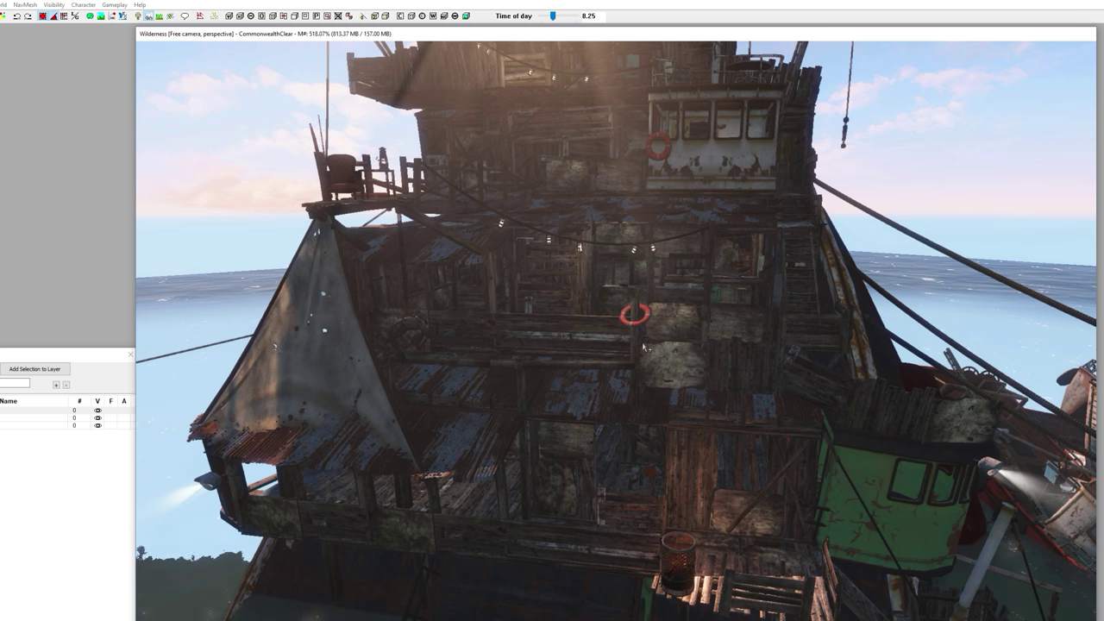
pyautogui.moveTo(648, 359); pyautogui.dragTo(634, 361, button='middle')
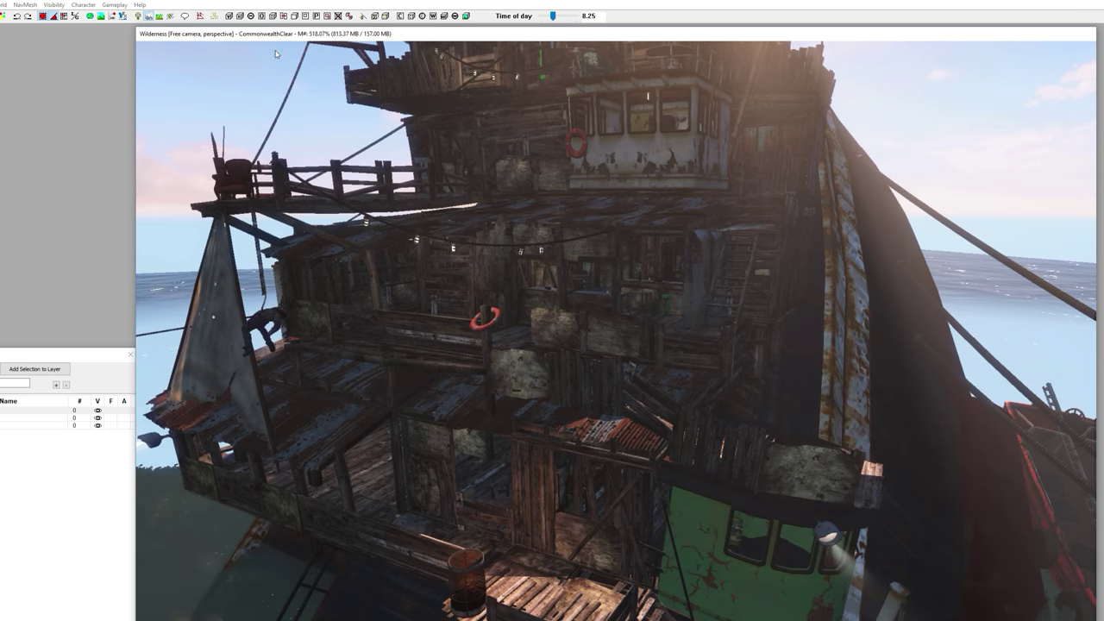
pyautogui.click(139, 17)
pyautogui.click(139, 17)
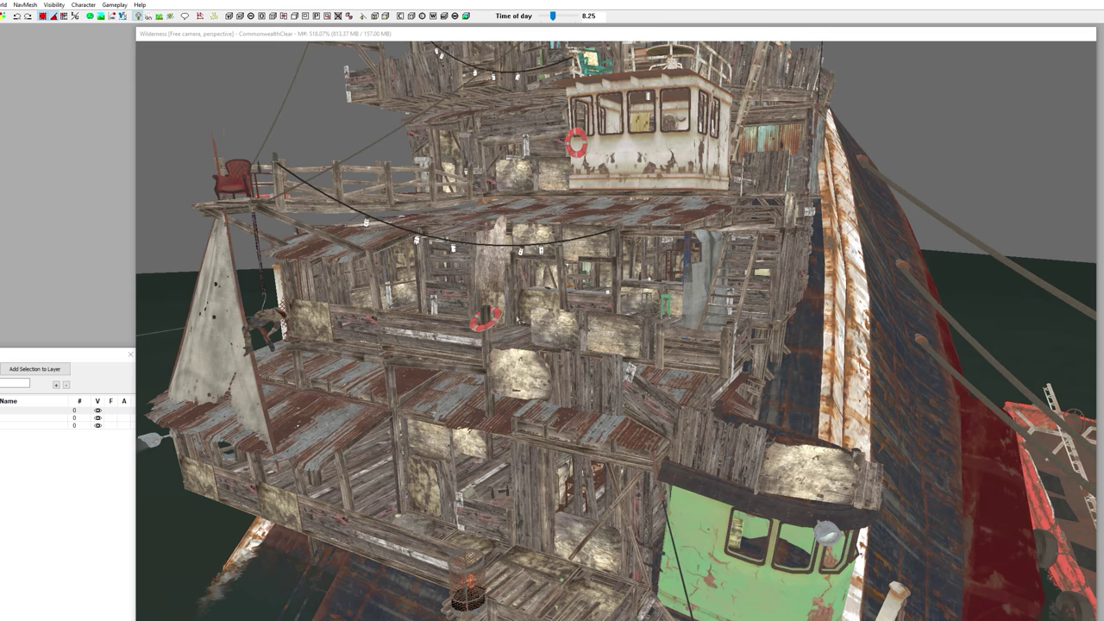
# Step: Select the wooden support posts and the corrugated-metal corner section with its railing beneath the triangular sail
pyautogui.click(523, 369)
pyautogui.moveTo(523, 369); pyautogui.dragTo(616, 336, button='middle')
pyautogui.moveTo(466, 398); pyautogui.dragTo(493, 400, button='middle')
pyautogui.scroll(-4, 493, 400)
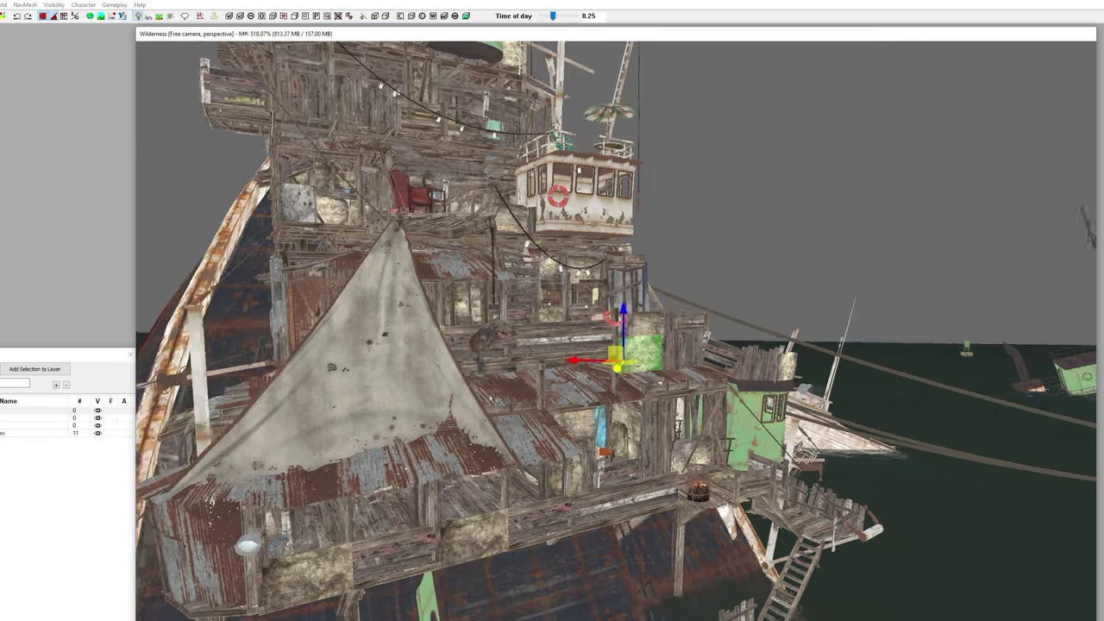
pyautogui.moveTo(591, 388); pyautogui.dragTo(617, 392, button='middle')
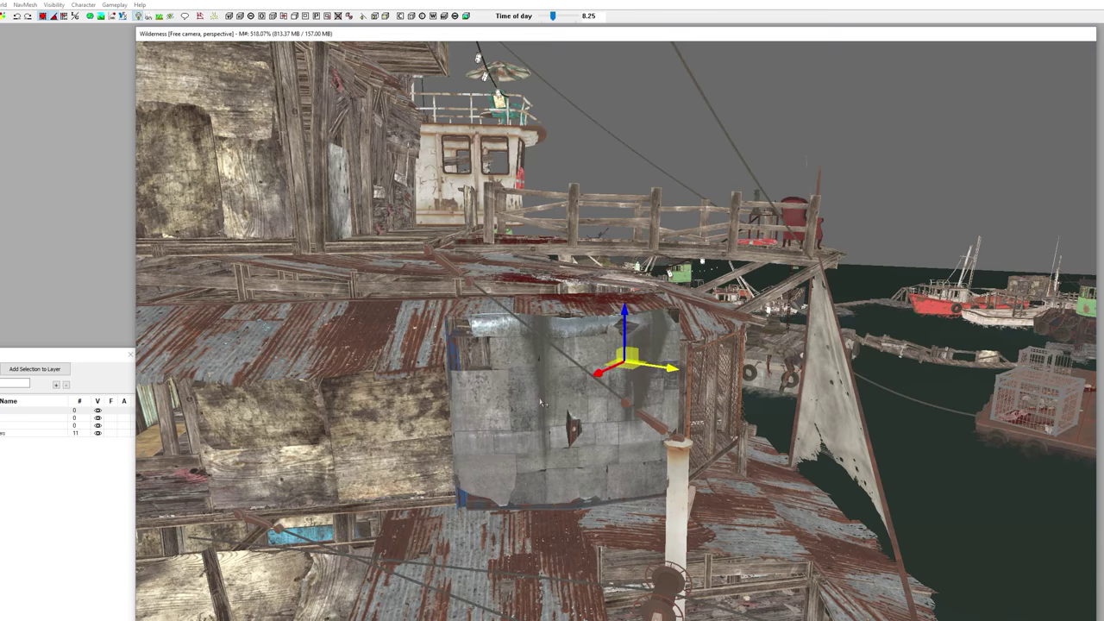
pyautogui.moveTo(542, 402); pyautogui.dragTo(401, 402, button='middle')
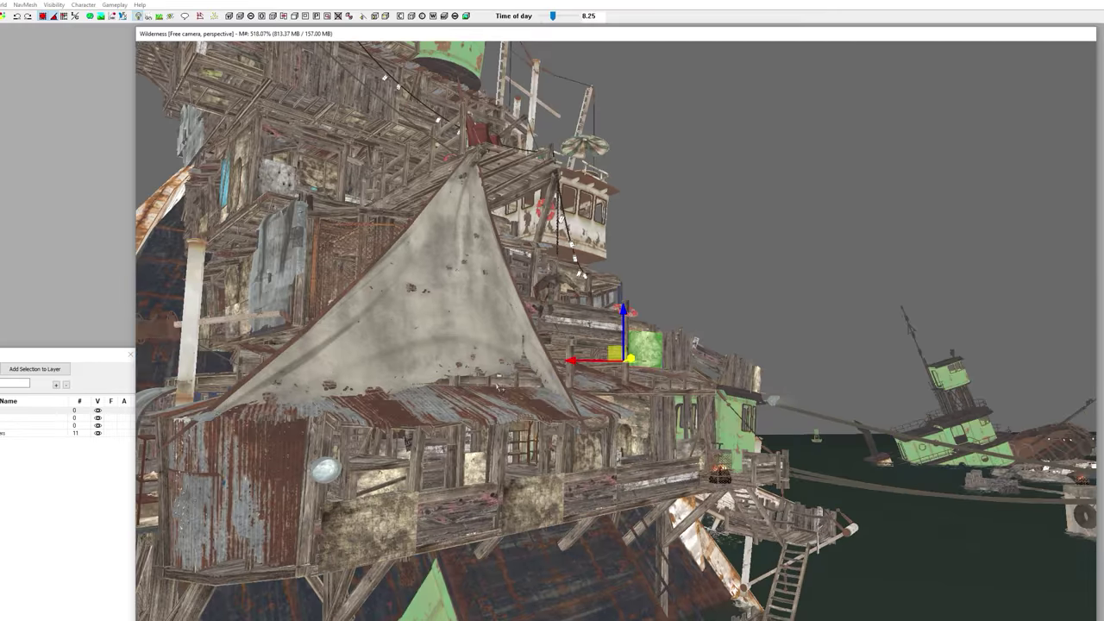
pyautogui.moveTo(543, 466); pyautogui.dragTo(511, 396, button='middle')
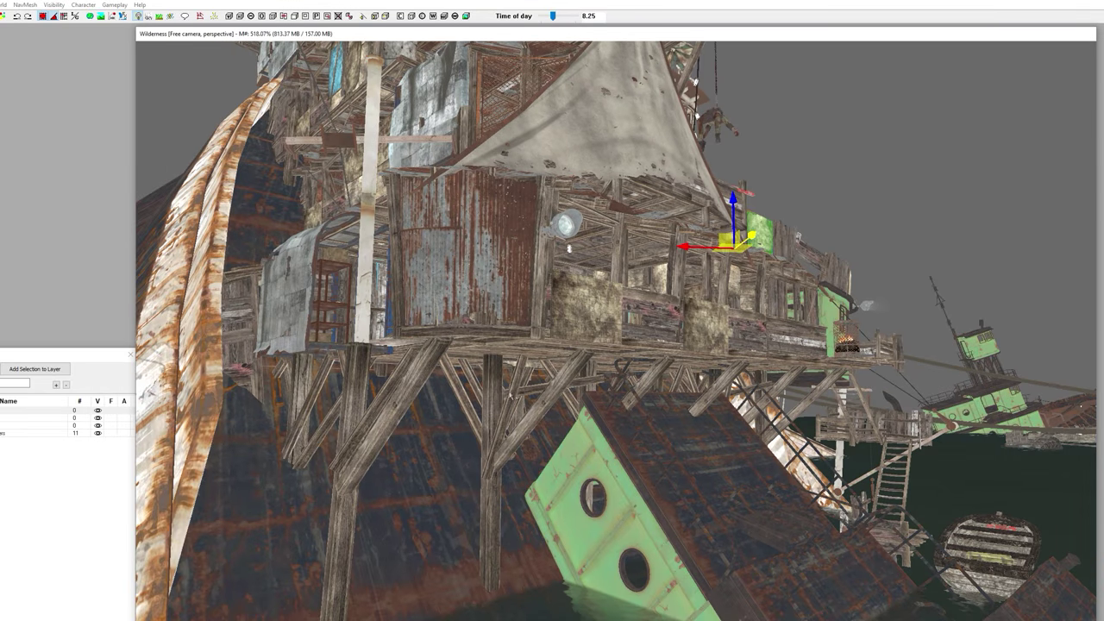
pyautogui.click(492, 383)
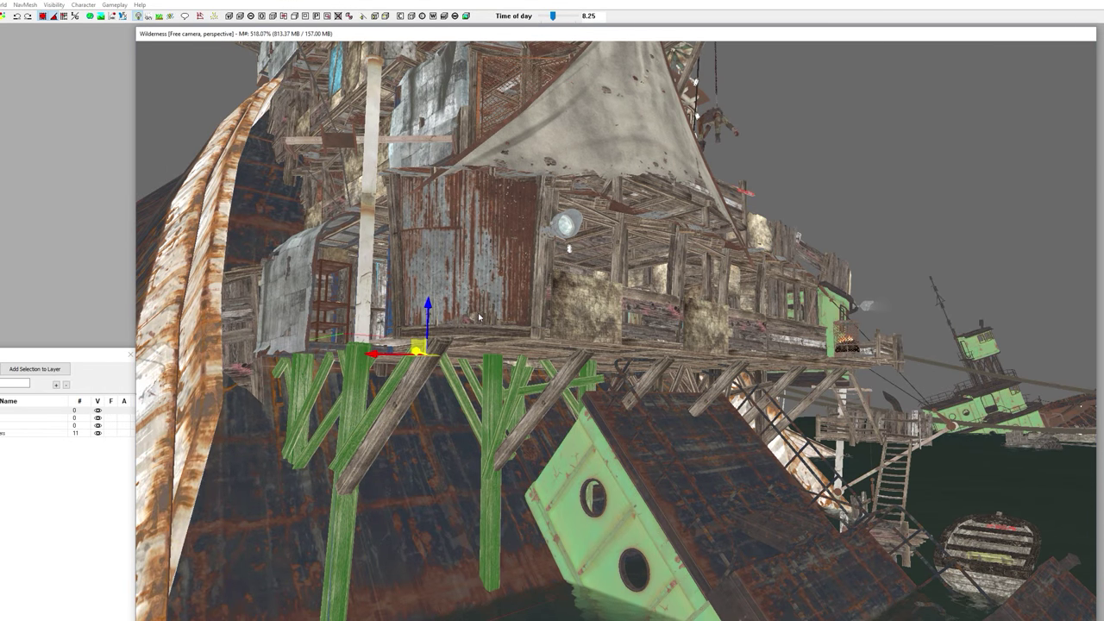
pyautogui.click(480, 318)
pyautogui.keyDown('ctrl'); pyautogui.click(414, 383); pyautogui.keyUp('ctrl')
pyautogui.moveTo(414, 382); pyautogui.dragTo(490, 327, button='middle')
pyautogui.click(492, 326)
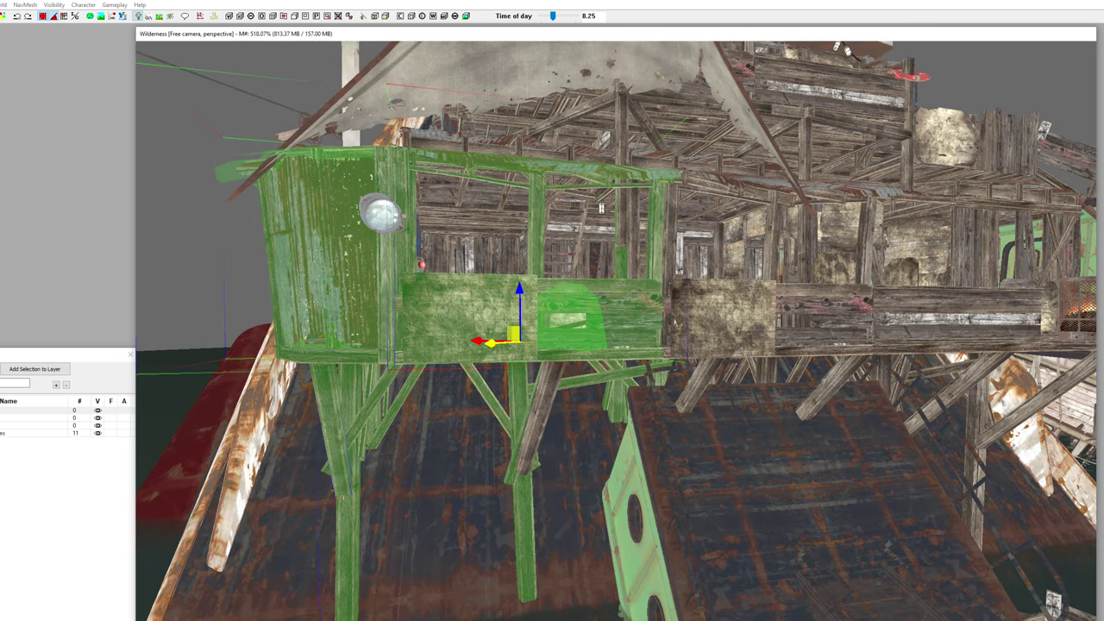
# Step: Extend the selection along the lower deck with the next railing and roof section and the supports beneath it
pyautogui.click(711, 377)
pyautogui.keyDown('ctrl'); pyautogui.click(710, 376); pyautogui.keyUp('ctrl')
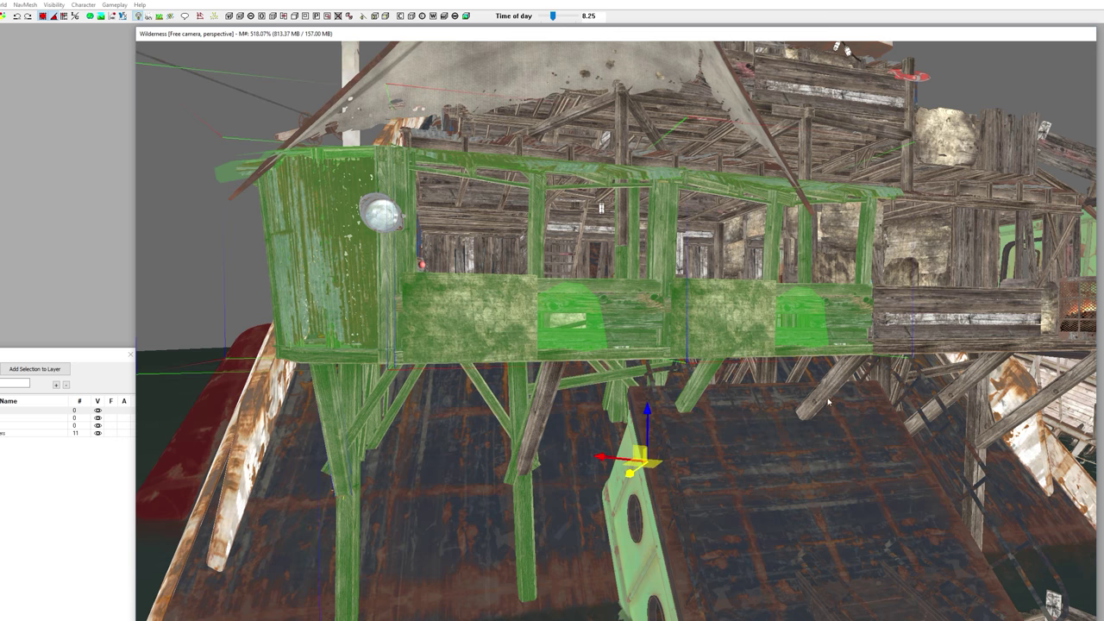
pyautogui.keyDown('ctrl'); pyautogui.click(829, 390); pyautogui.keyUp('ctrl')
pyautogui.moveTo(829, 390); pyautogui.dragTo(710, 416, button='middle')
pyautogui.keyDown('ctrl'); pyautogui.click(712, 416); pyautogui.keyUp('ctrl')
pyautogui.keyDown('ctrl'); pyautogui.click(680, 401); pyautogui.keyUp('ctrl')
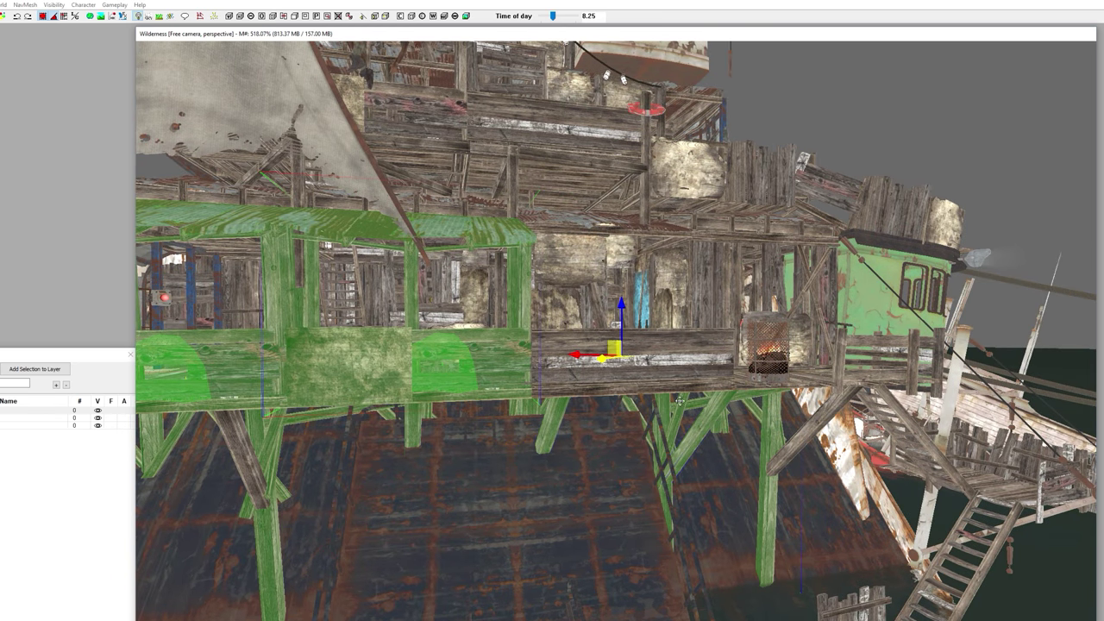
# Step: Add the plank railing up to the fire barrel and the small deck beyond it to the selection
pyautogui.click(689, 368)
pyautogui.moveTo(688, 364); pyautogui.dragTo(590, 399, button='middle')
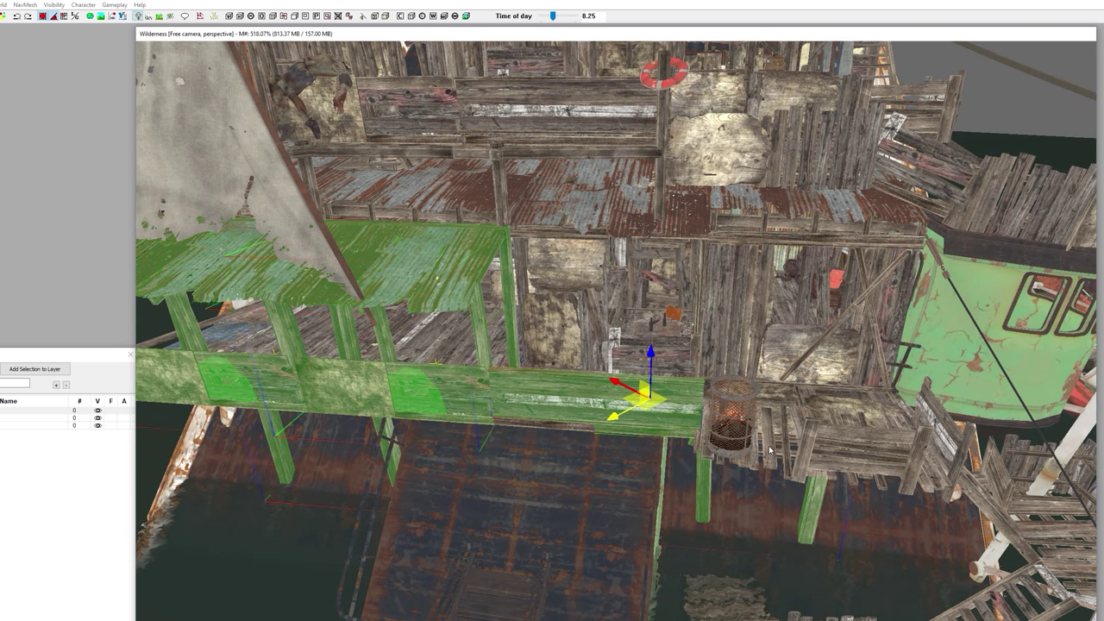
pyautogui.keyDown('ctrl'); pyautogui.click(800, 438); pyautogui.keyUp('ctrl')
pyautogui.click(800, 439)
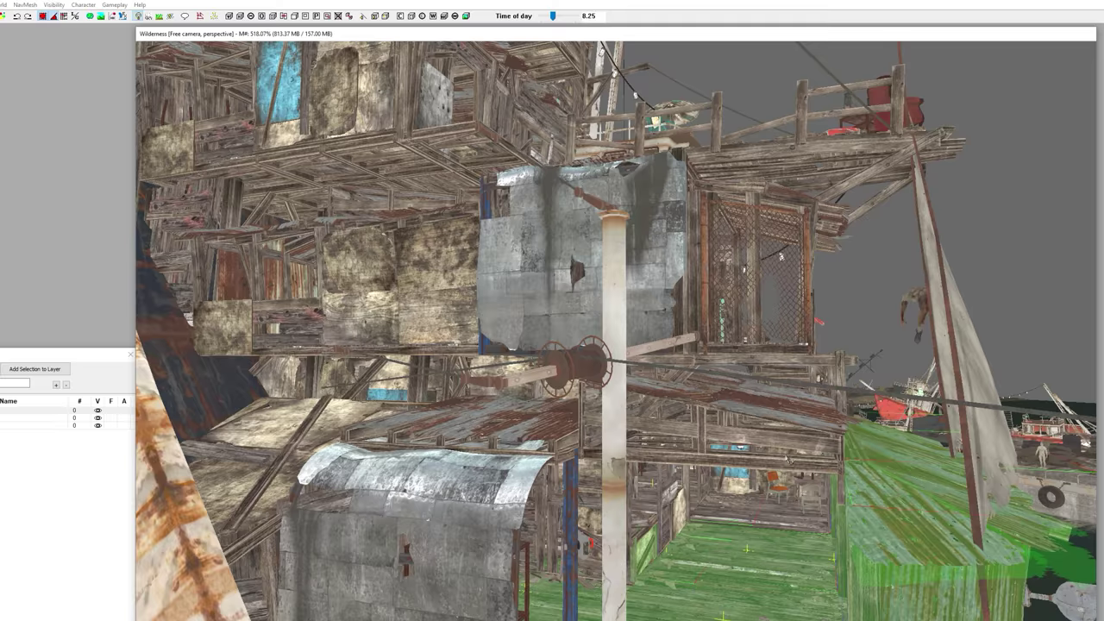
# Step: Add the floor debris and the wooden partition walls inside the lower-level room to the selection
pyautogui.moveTo(790, 460); pyautogui.dragTo(787, 459, button='middle')
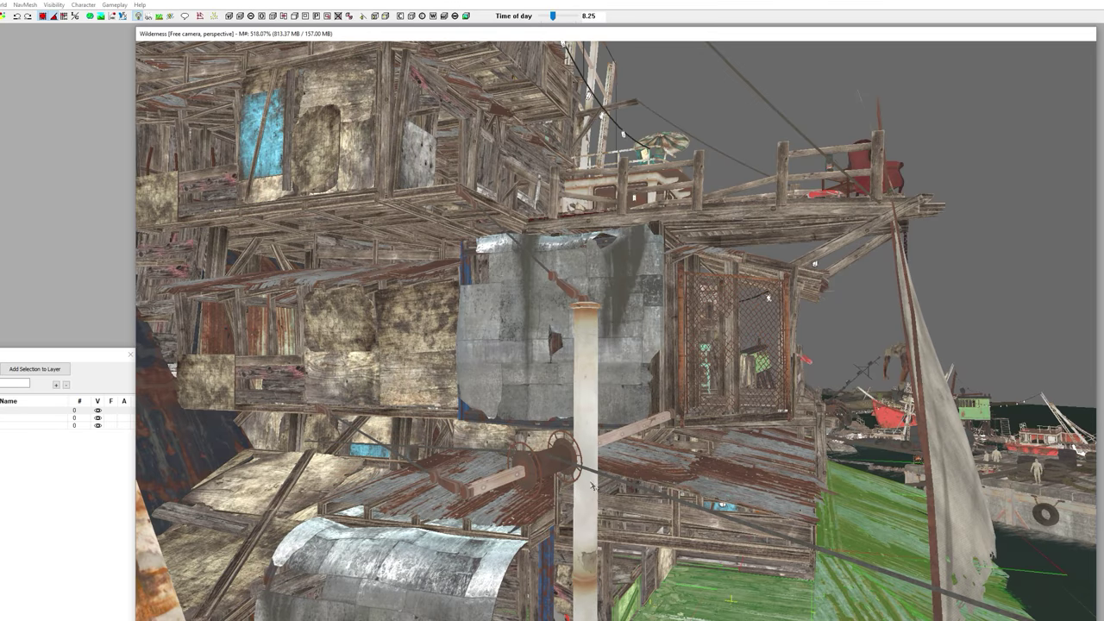
pyautogui.moveTo(640, 552); pyautogui.dragTo(647, 501, button='middle')
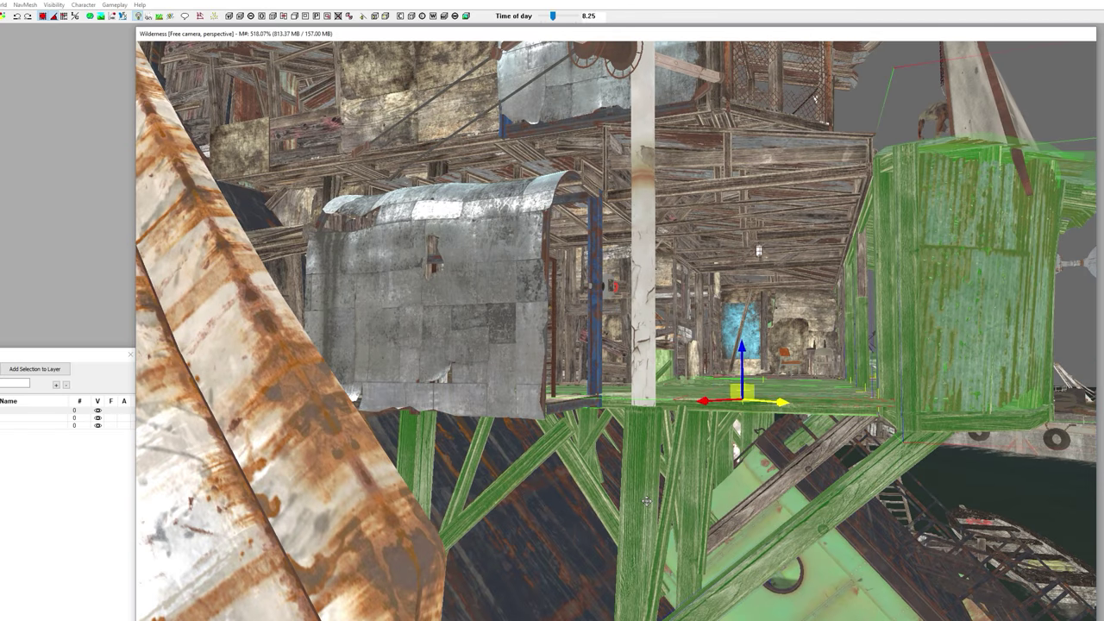
pyautogui.scroll(-2, 644, 506)
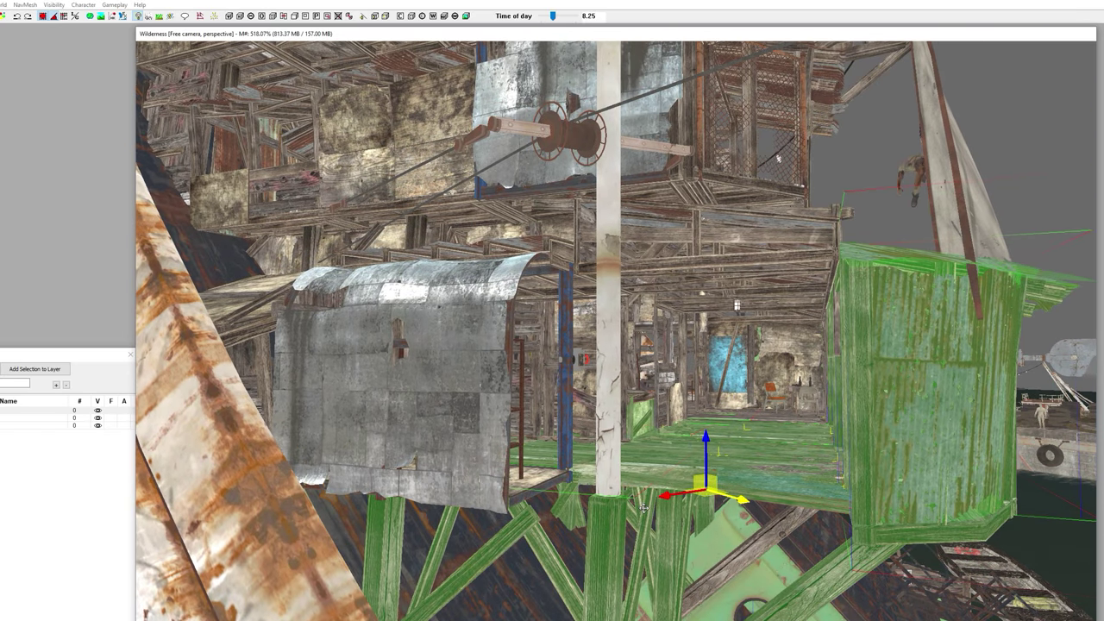
pyautogui.scroll(-2, 643, 508)
pyautogui.keyDown('alt'); pyautogui.moveTo(636, 513); pyautogui.dragTo(602, 565, button='middle'); pyautogui.keyUp('alt')
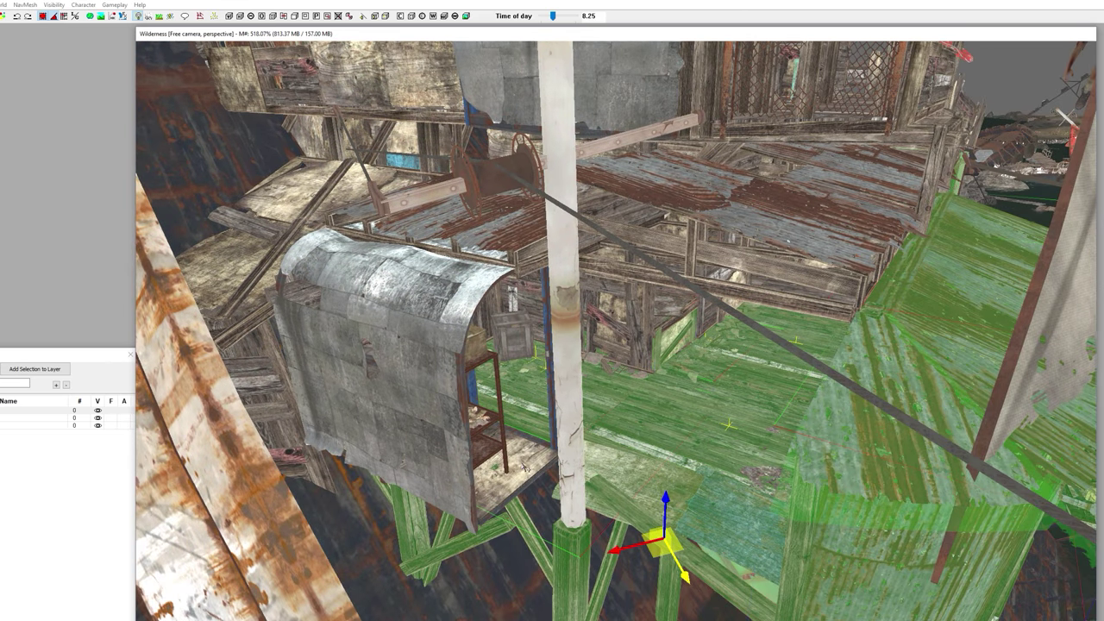
pyautogui.scroll(5, 522, 467)
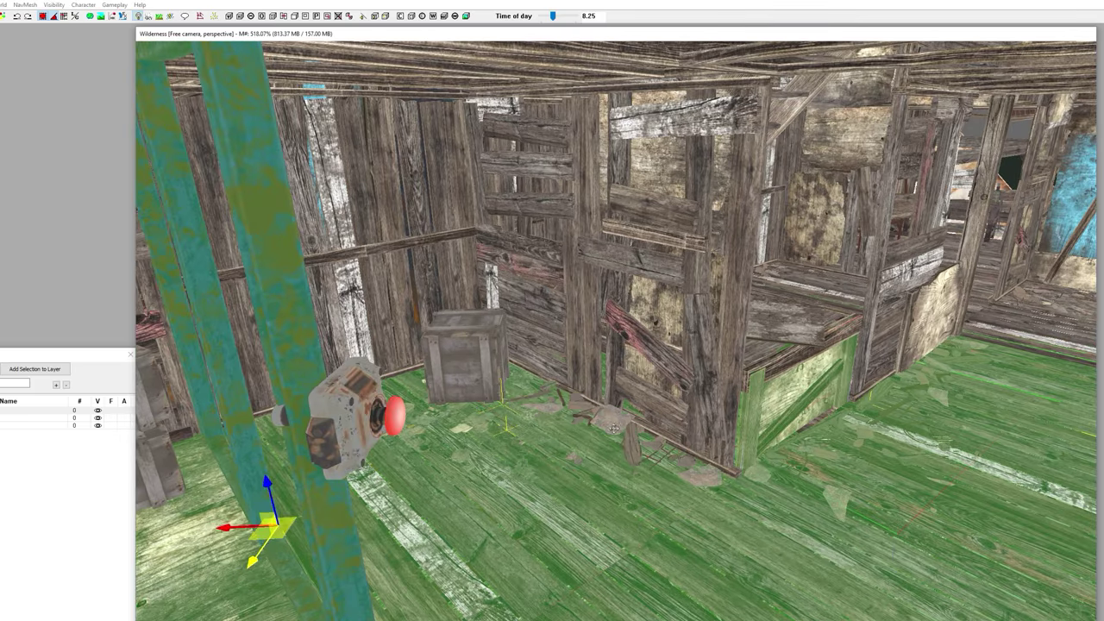
pyautogui.click(614, 428)
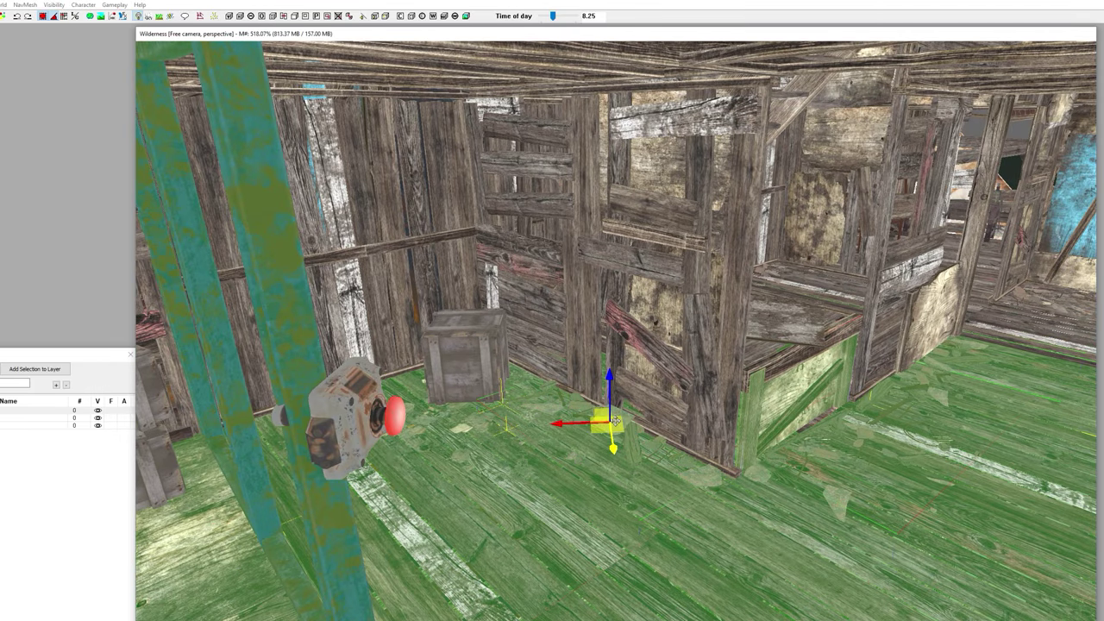
pyautogui.click(618, 317)
pyautogui.click(561, 325)
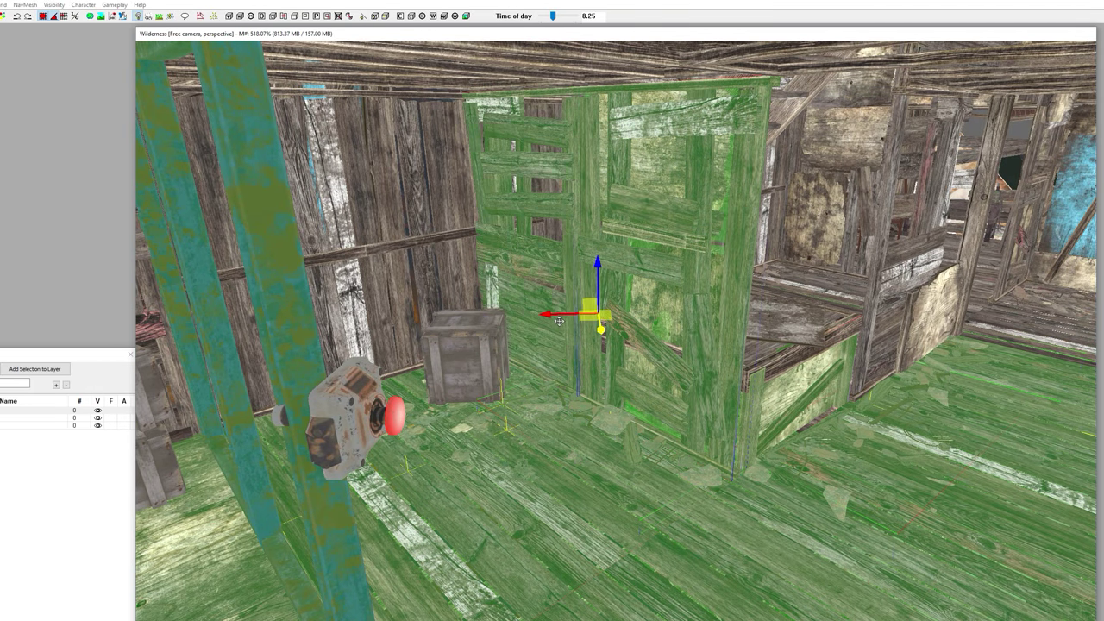
# Step: Add the lower level's remaining interior pieces, walls and roof sections to the selection
pyautogui.keyDown('alt'); pyautogui.moveTo(562, 322); pyautogui.dragTo(504, 356, button='middle'); pyautogui.keyUp('alt')
pyautogui.scroll(4, 527, 354)
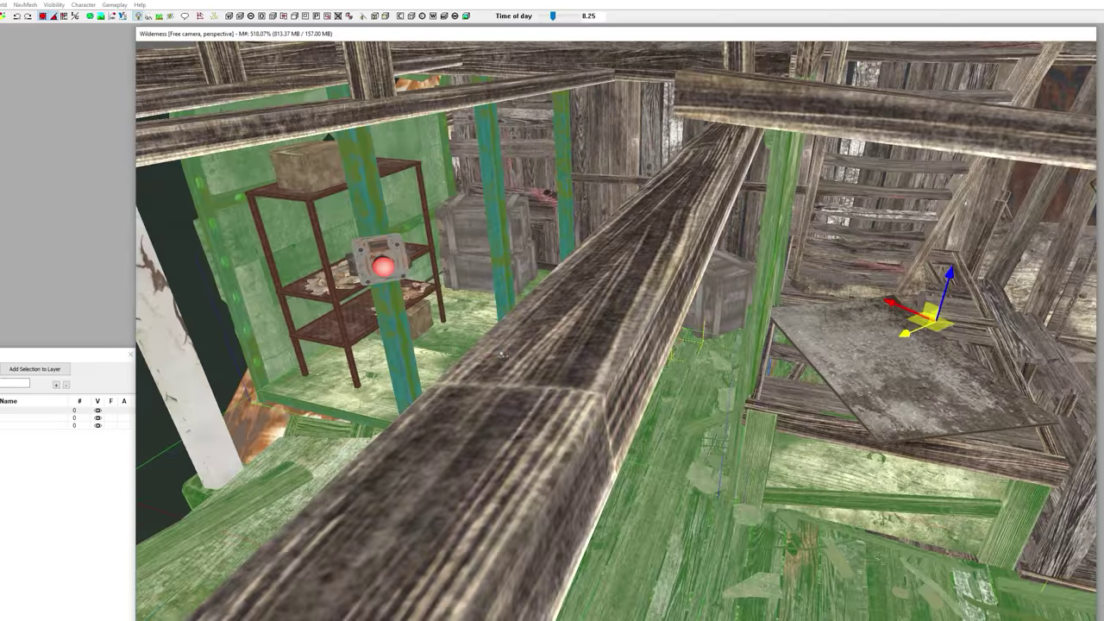
pyautogui.scroll(1, 500, 350)
pyautogui.click(330, 245)
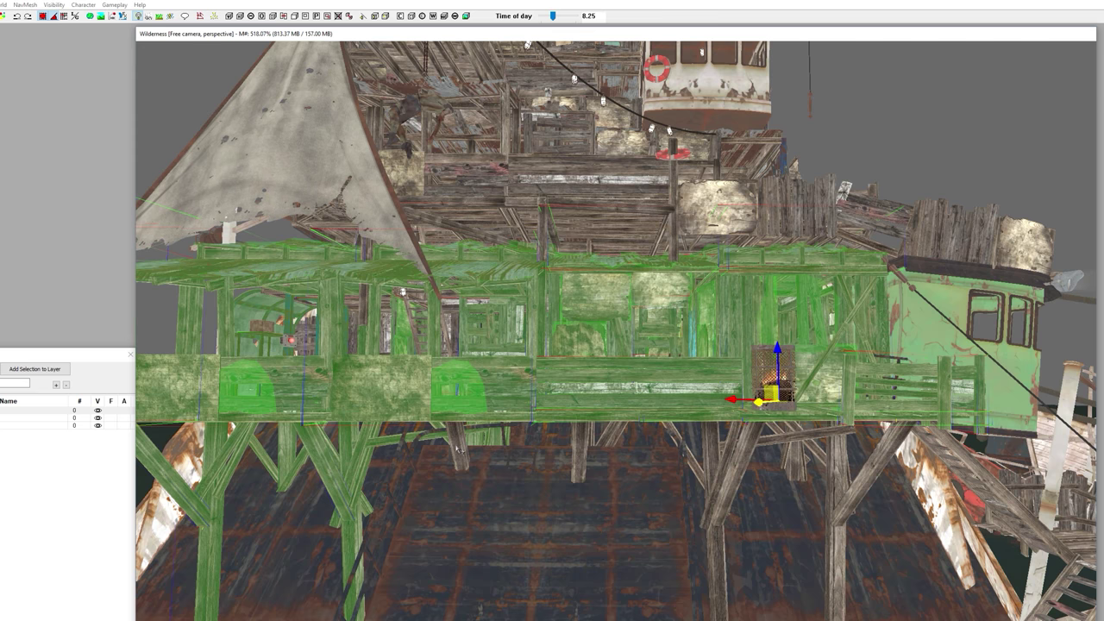
# Step: Add the remaining support posts and diagonal braces under the lower deck to the selection
pyautogui.click(456, 446)
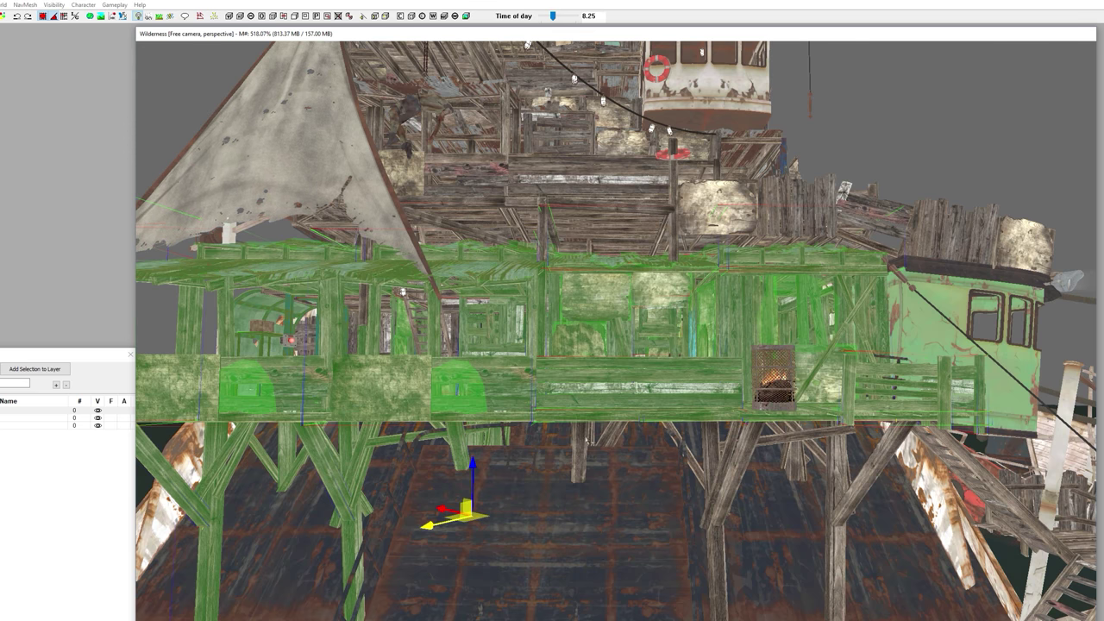
pyautogui.click(585, 441)
pyautogui.click(733, 452)
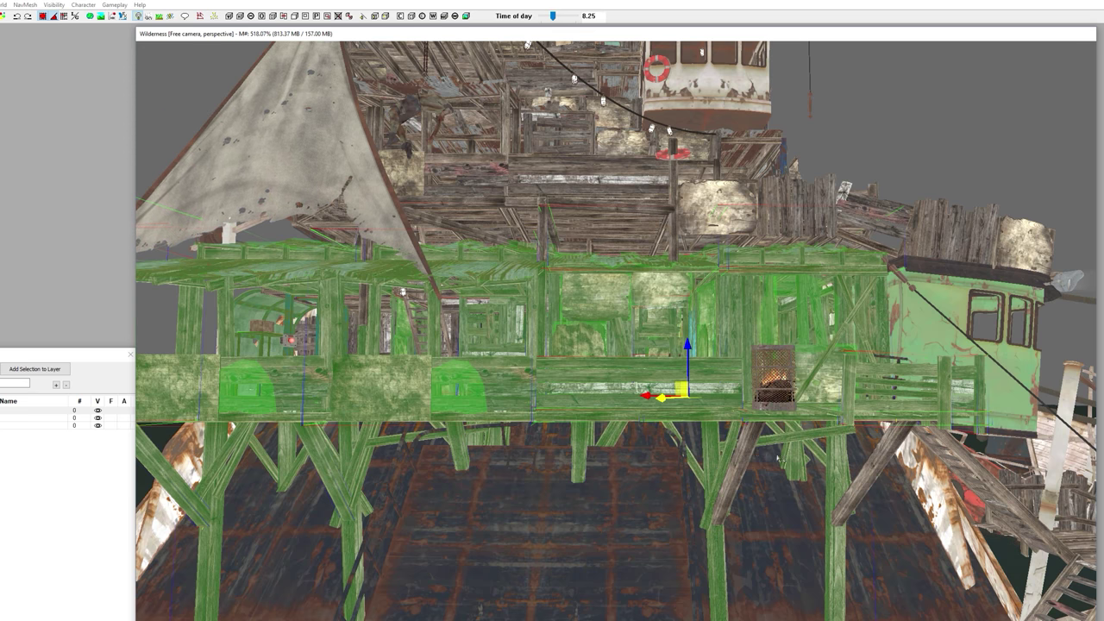
pyautogui.click(752, 451)
pyautogui.click(888, 453)
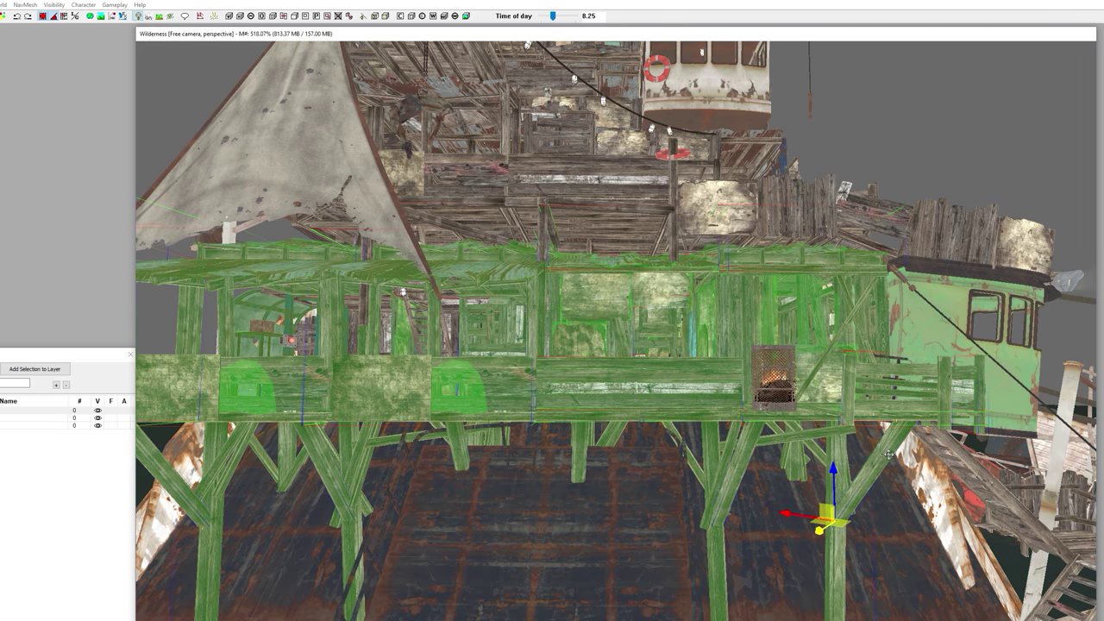
# Step: Copy all the selected pieces of the ship's lower-level shack
pyautogui.moveTo(646, 475); pyautogui.dragTo(733, 487, button='middle')
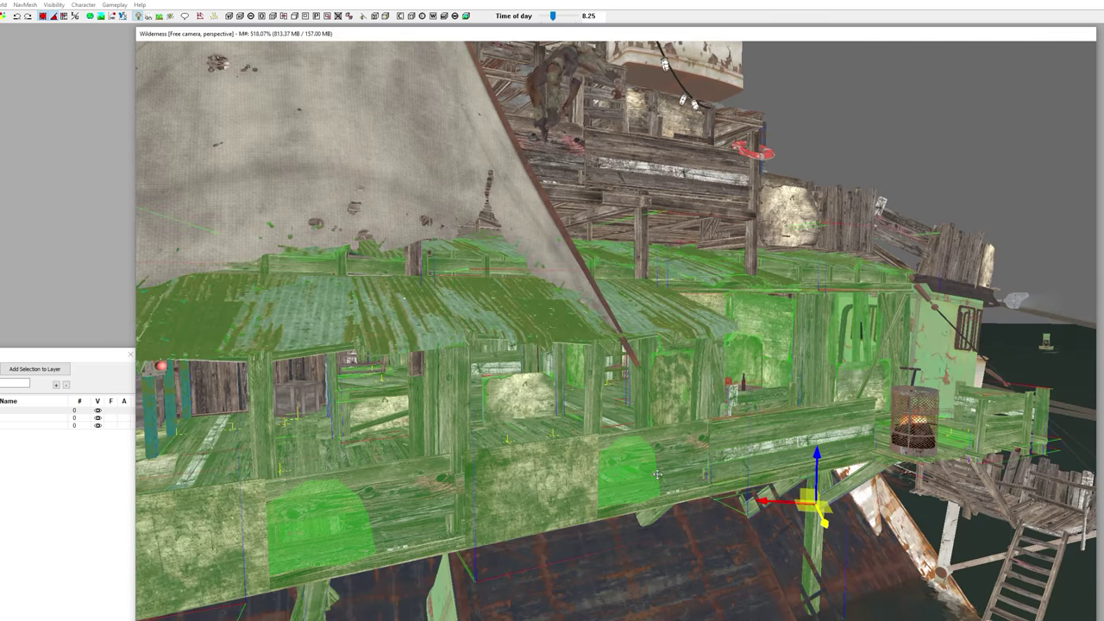
pyautogui.click(0, 5)
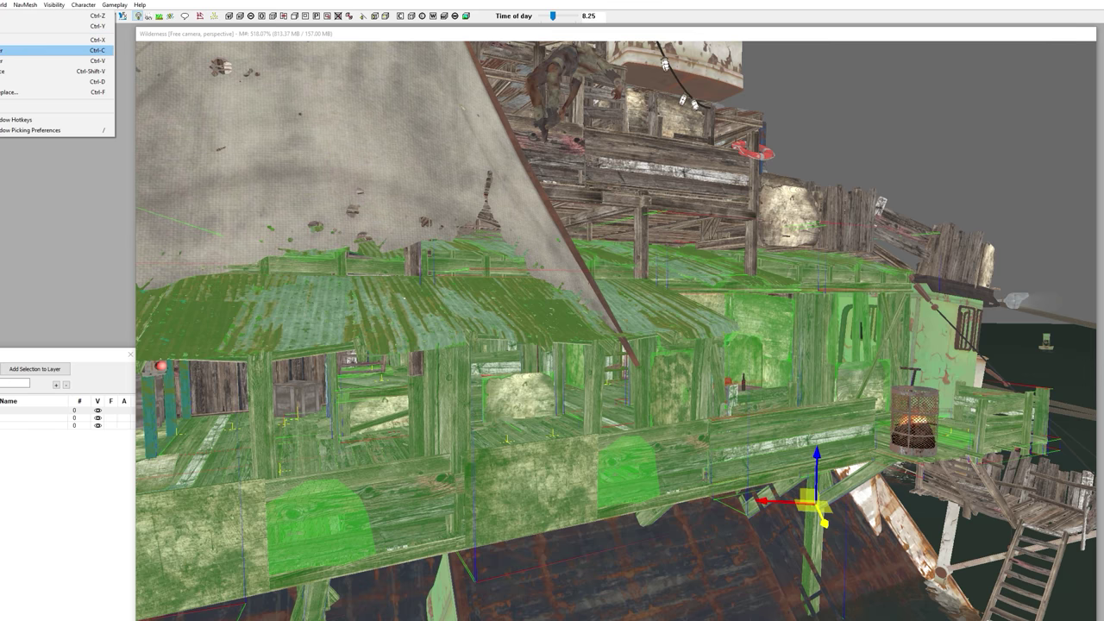
pyautogui.click(1, 50)
# Step: Make the empty layer active in the Thicket Excavations exterior cell
pyautogui.scroll(-2, 400, 268)
pyautogui.scroll(-1, 400, 267)
pyautogui.moveTo(399, 267); pyautogui.dragTo(507, 338, button='middle')
pyautogui.scroll(-5, 507, 339)
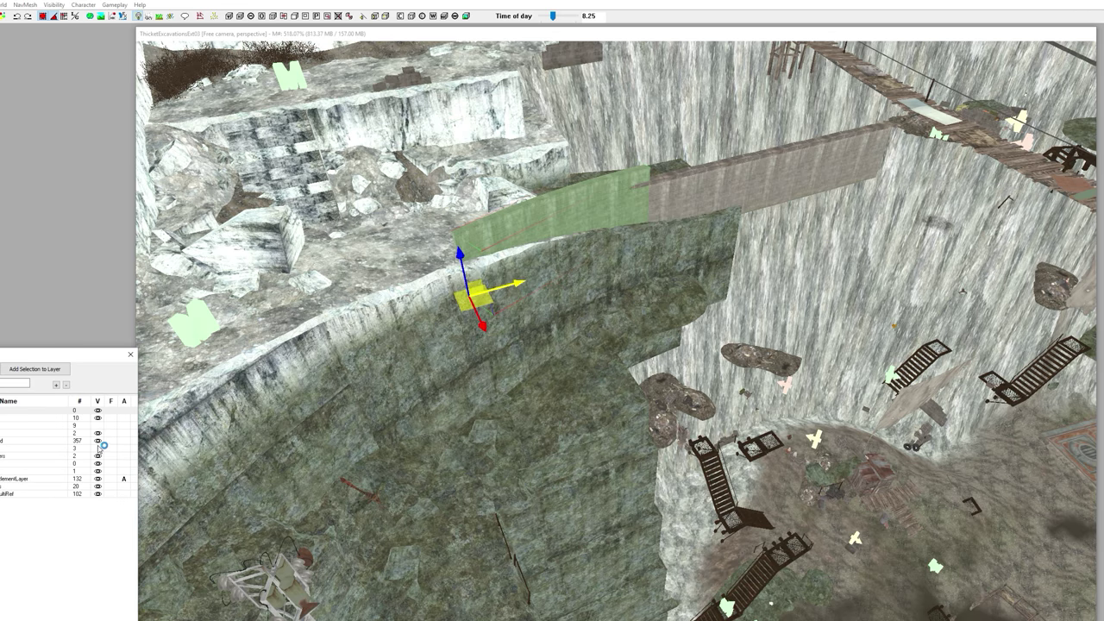
pyautogui.click(56, 464)
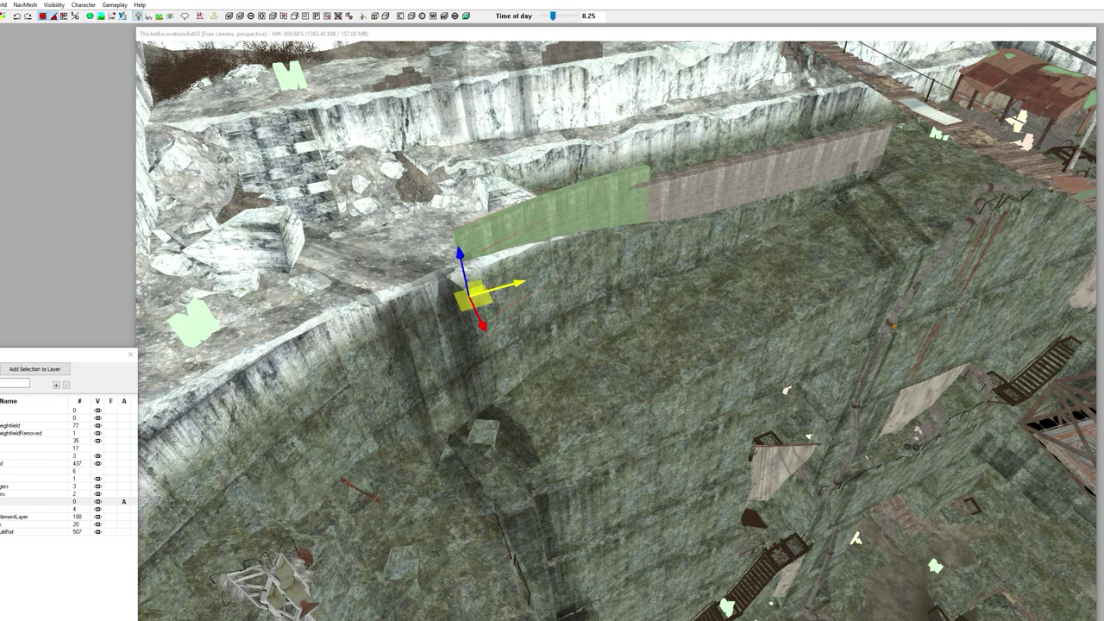
# Step: Paste the copied shack at the quarry's upper wall and move it out over the pit near the wall's corner
pyautogui.click(577, 369)
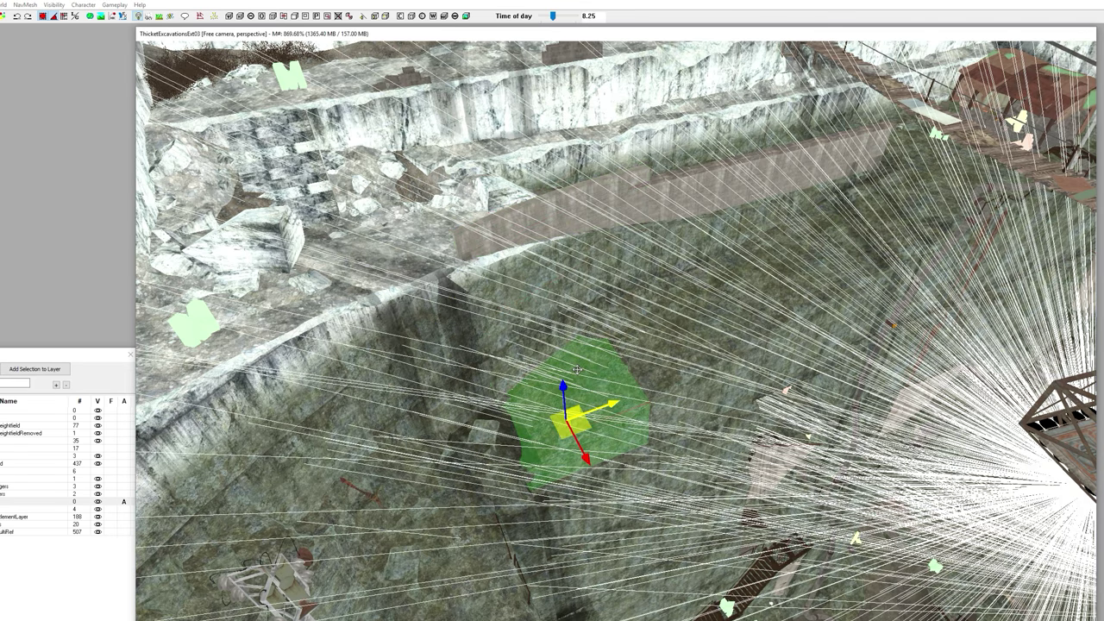
pyautogui.hotkey('ctrl', 'v')
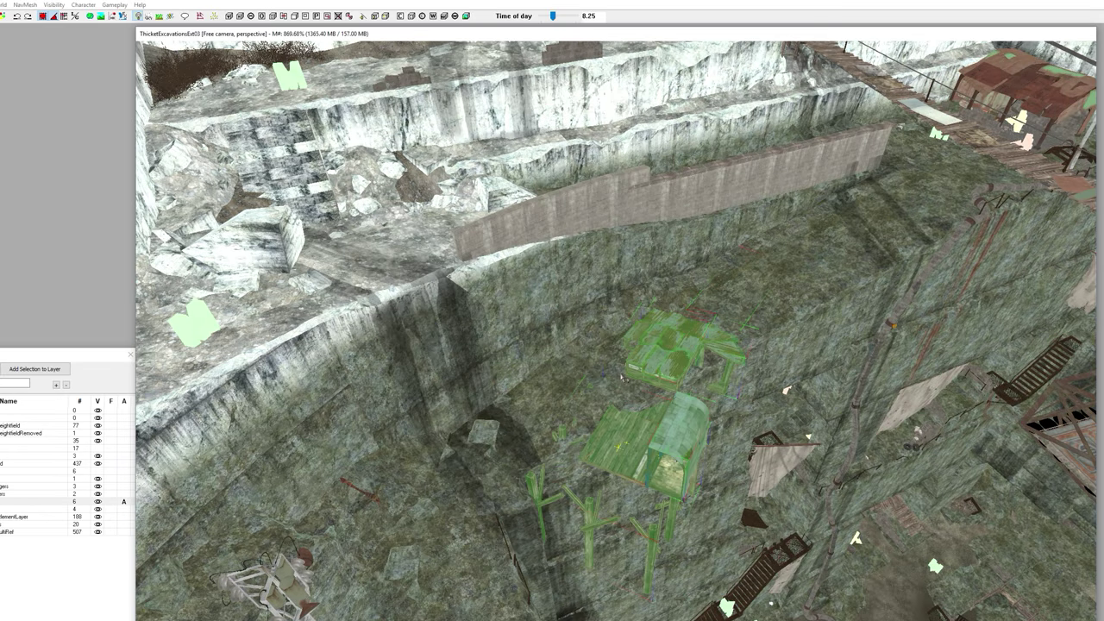
pyautogui.keyDown('shift'); pyautogui.moveTo(626, 366); pyautogui.dragTo(684, 216, button='middle'); pyautogui.keyUp('shift')
pyautogui.press('g')
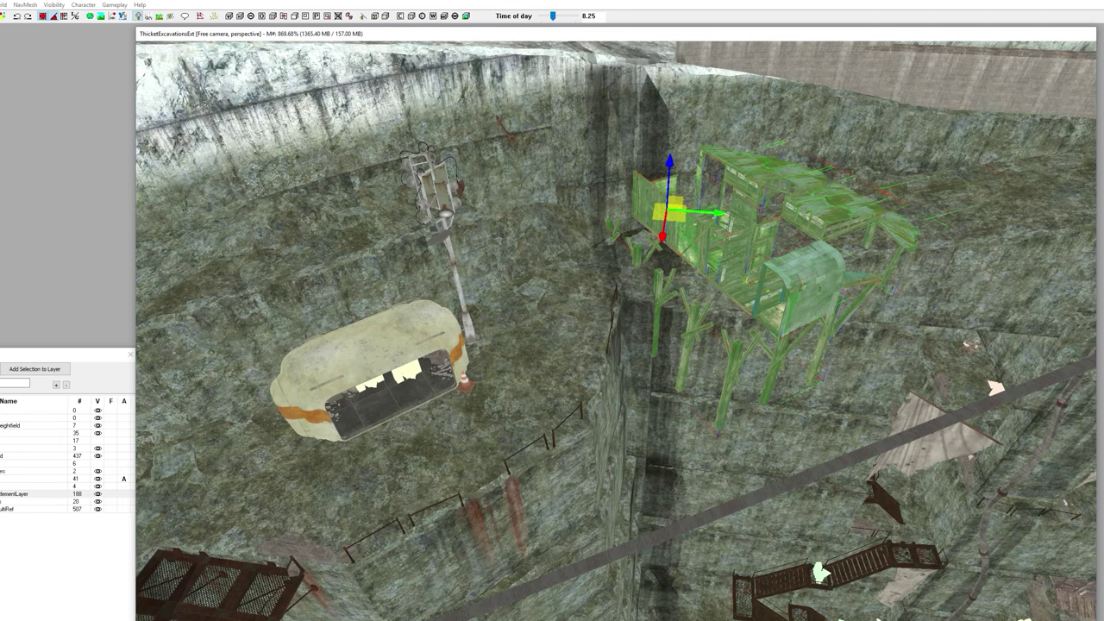
pyautogui.moveTo(670, 210); pyautogui.dragTo(634, 299)
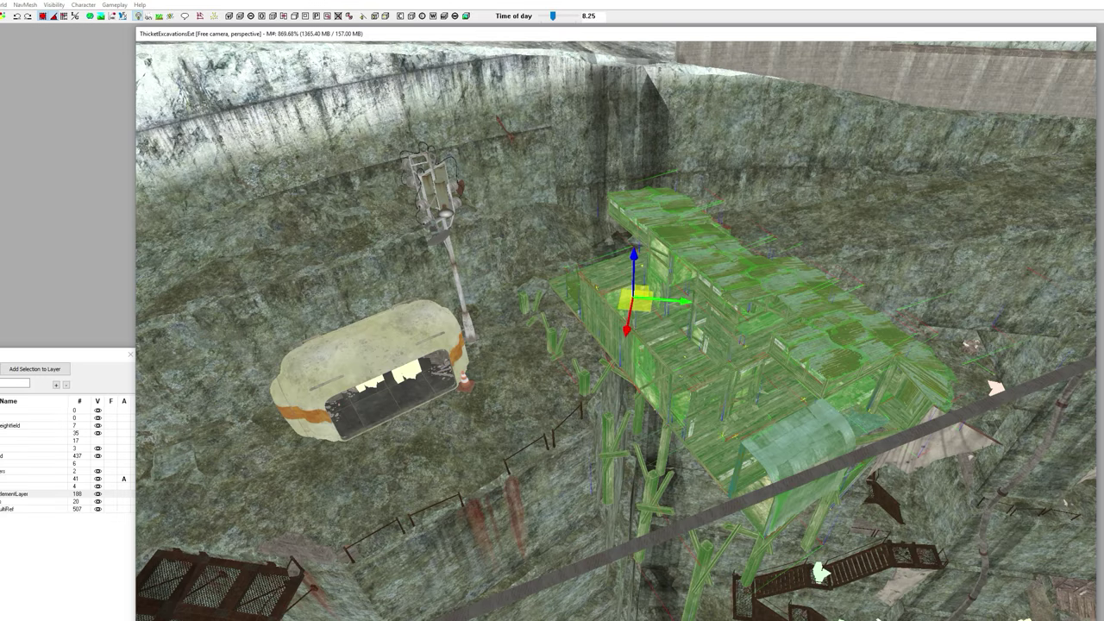
# Step: Rotate the pasted shack about its vertical axis so the curved metal shelter faces the trailer on the ledge
pyautogui.keyDown('shift'); pyautogui.moveTo(634, 355); pyautogui.dragTo(662, 253, button='middle'); pyautogui.keyUp('shift')
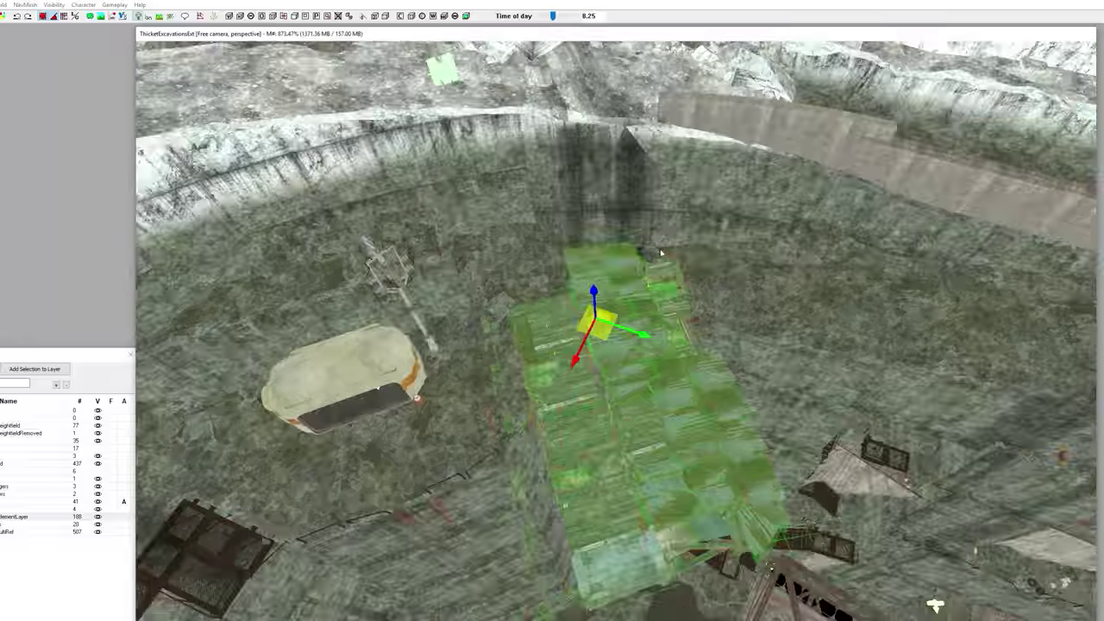
pyautogui.moveTo(661, 252); pyautogui.dragTo(670, 272, button='right')
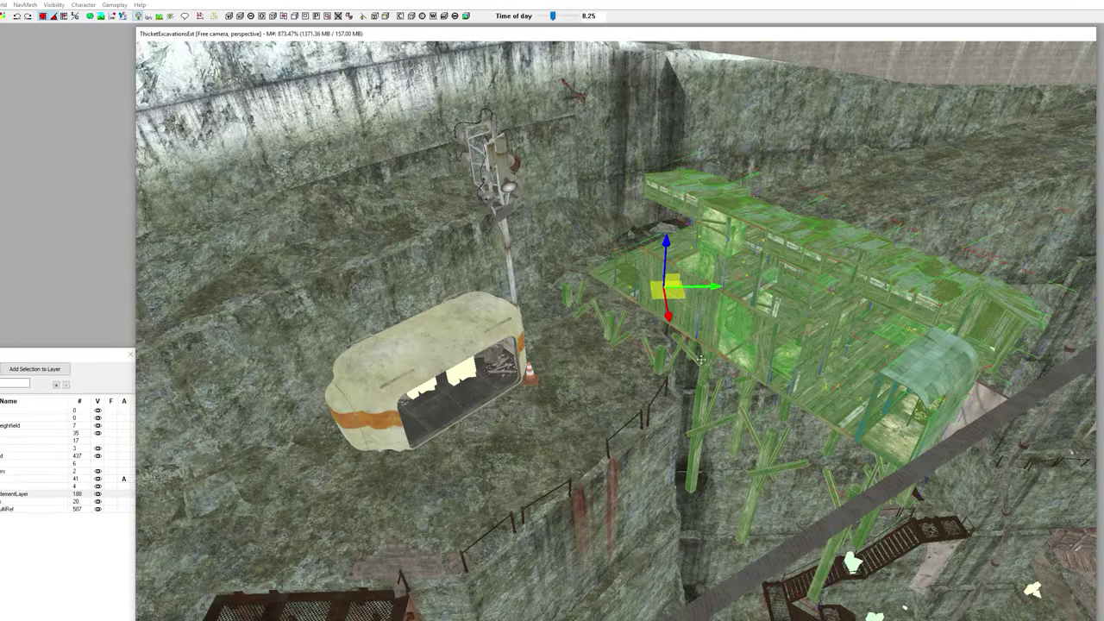
pyautogui.moveTo(700, 360); pyautogui.dragTo(686, 313, button='right')
pyautogui.press('2')
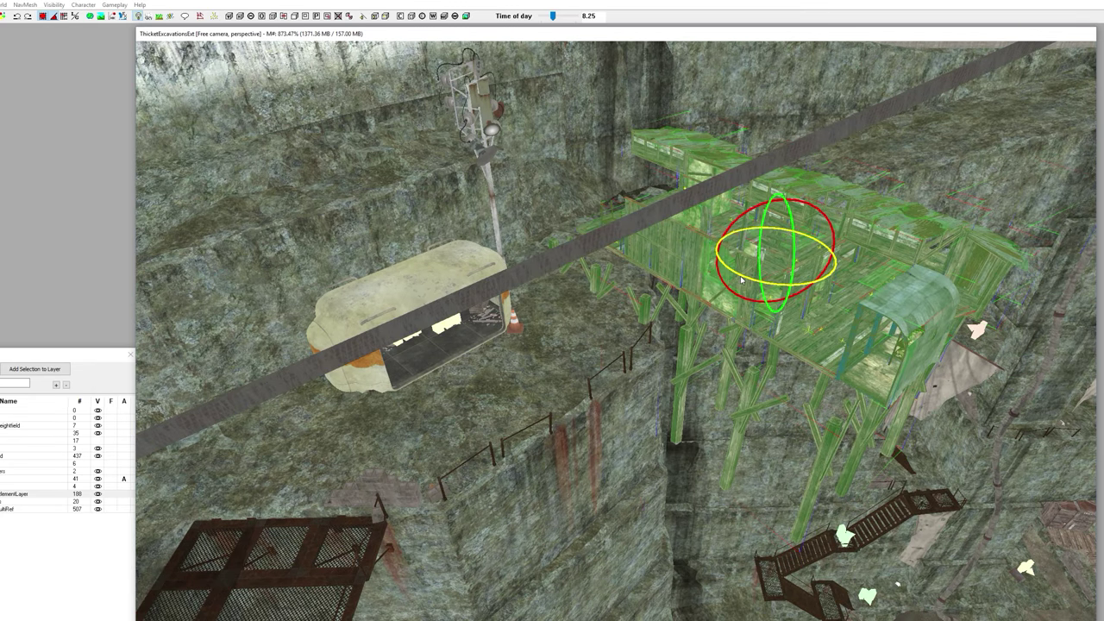
pyautogui.moveTo(741, 280); pyautogui.dragTo(677, 284)
pyautogui.keyDown('shift'); pyautogui.moveTo(677, 283); pyautogui.dragTo(735, 266, button='middle'); pyautogui.keyUp('shift')
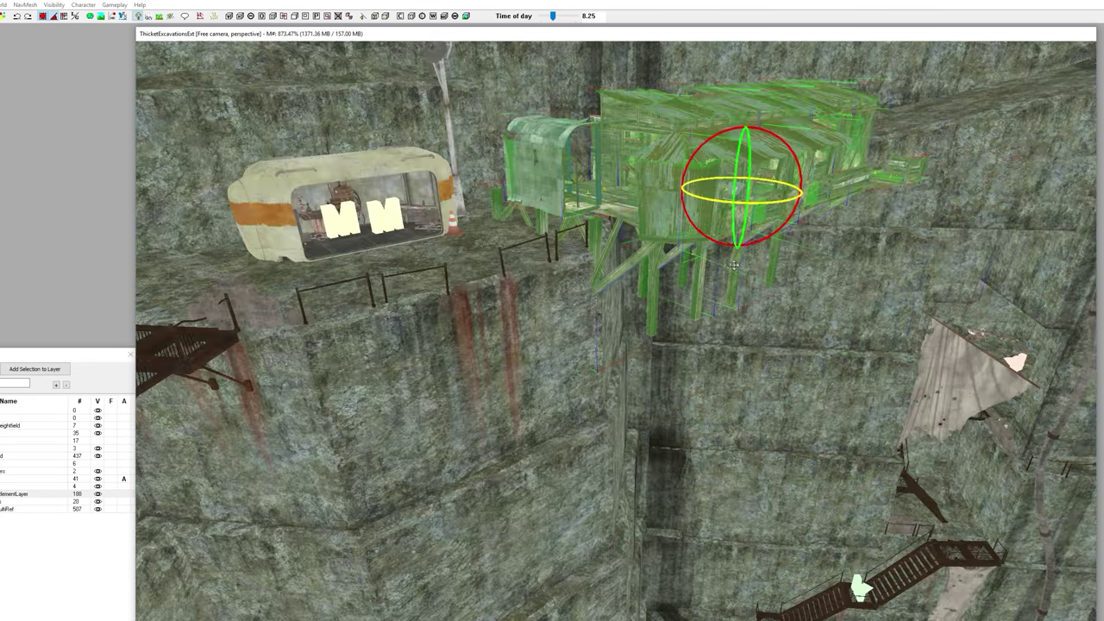
pyautogui.moveTo(734, 265); pyautogui.dragTo(743, 265, button='right')
# Step: Lower the shack and shift it against the quarry corner so its deck sits near the ledge level
pyautogui.press('1')
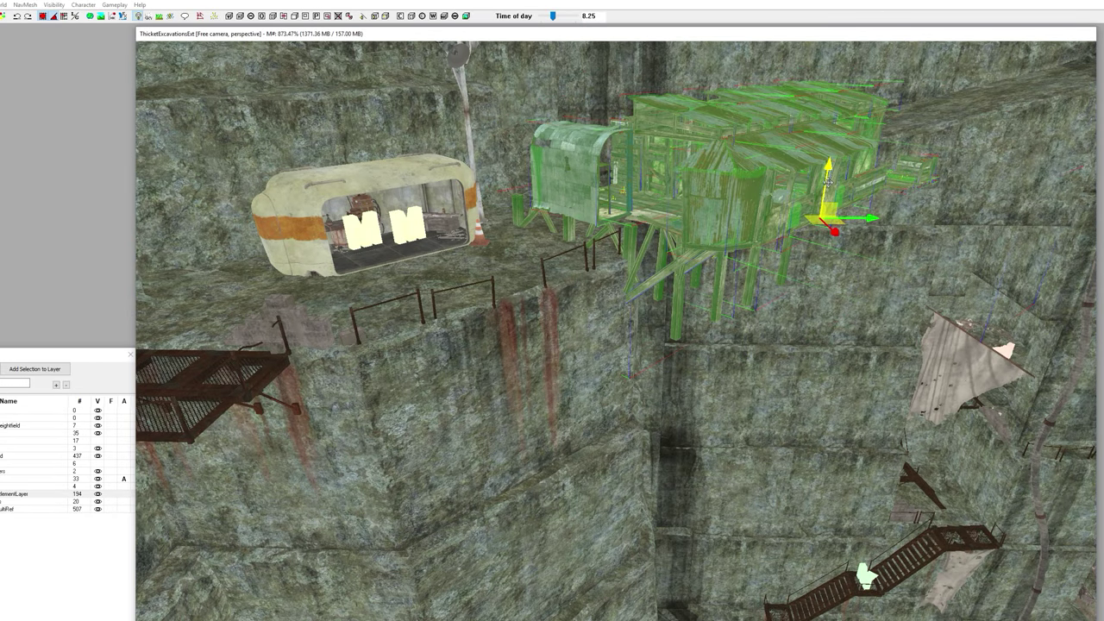
pyautogui.moveTo(828, 178); pyautogui.dragTo(829, 195)
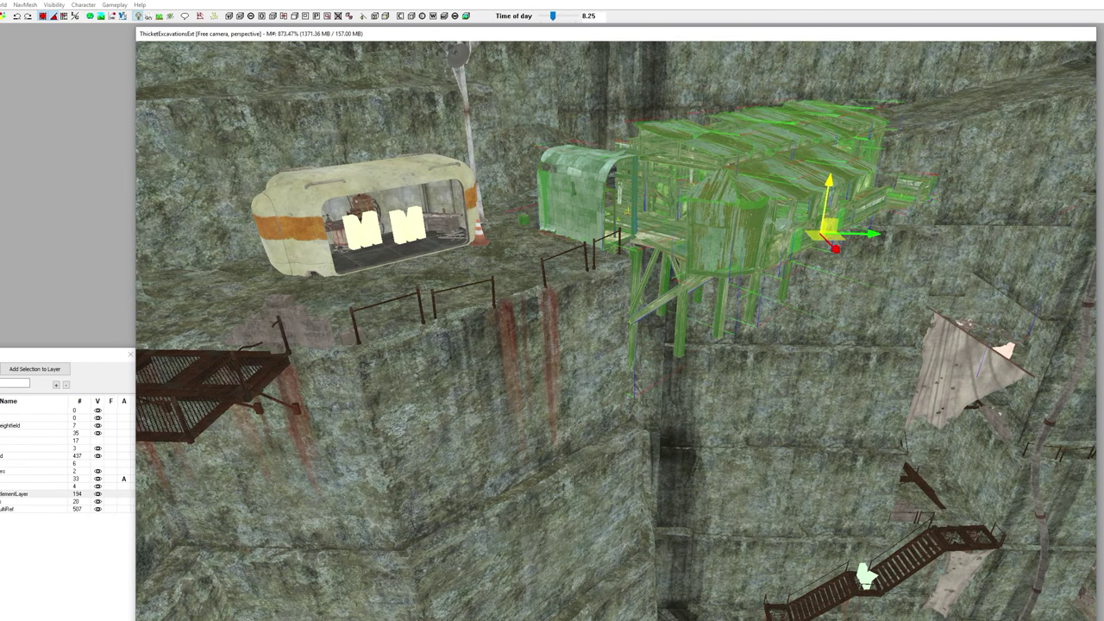
pyautogui.scroll(1, 826, 208)
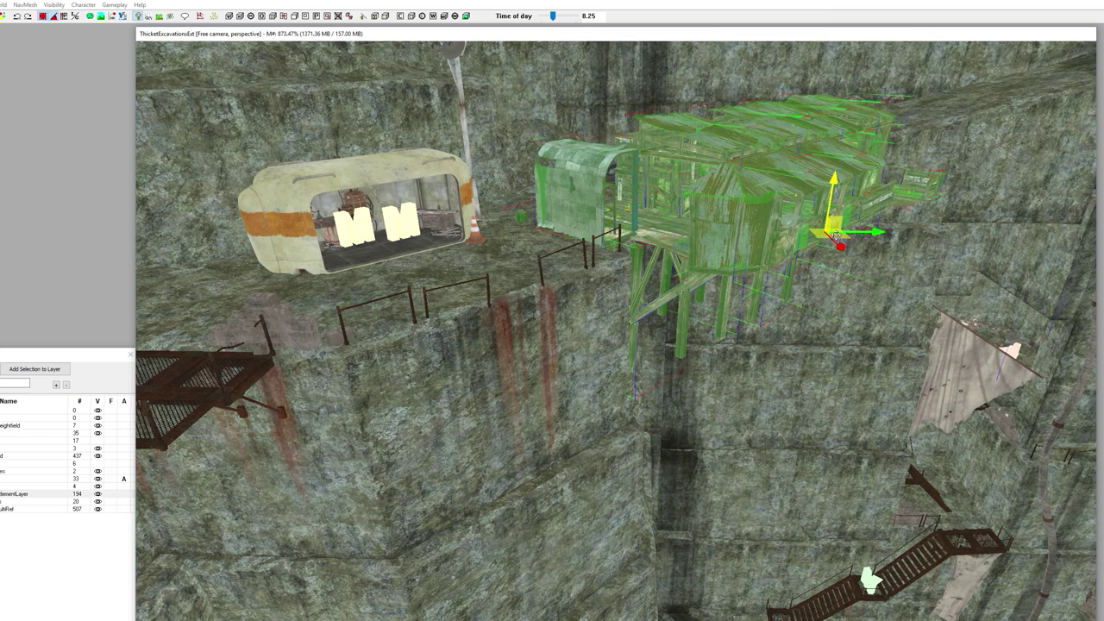
pyautogui.moveTo(837, 253); pyautogui.dragTo(848, 256)
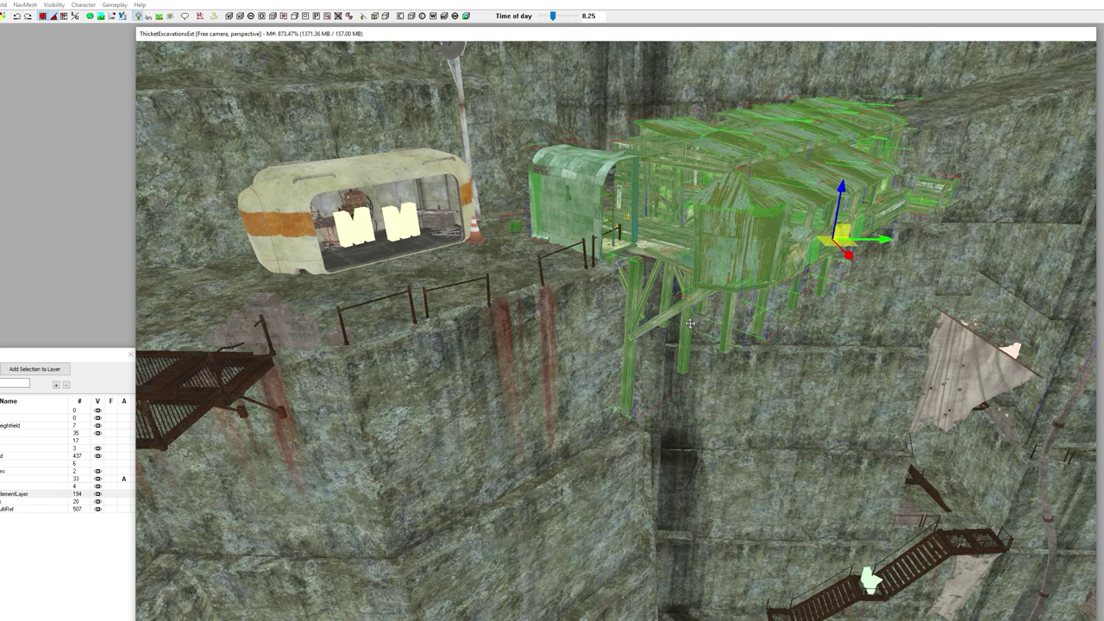
# Step: Fine-tune the shack's height and horizontal position so its deck lines up with the rock ledge beside the trailer
pyautogui.moveTo(690, 323); pyautogui.dragTo(734, 384, button='middle')
pyautogui.scroll(10, 674, 377)
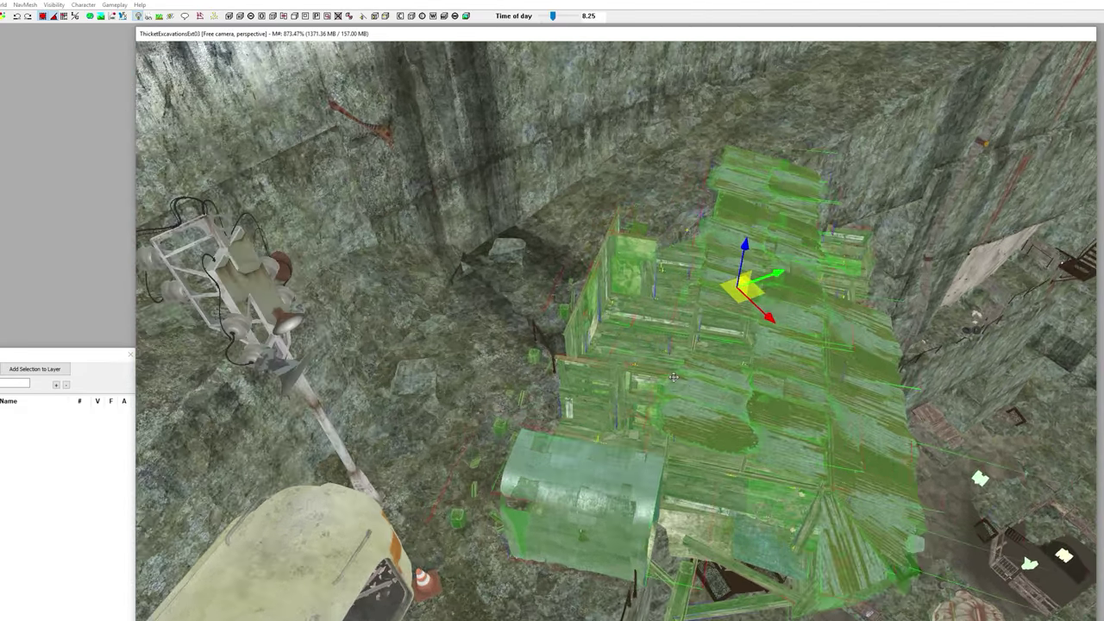
pyautogui.moveTo(674, 377); pyautogui.dragTo(689, 381, button='middle')
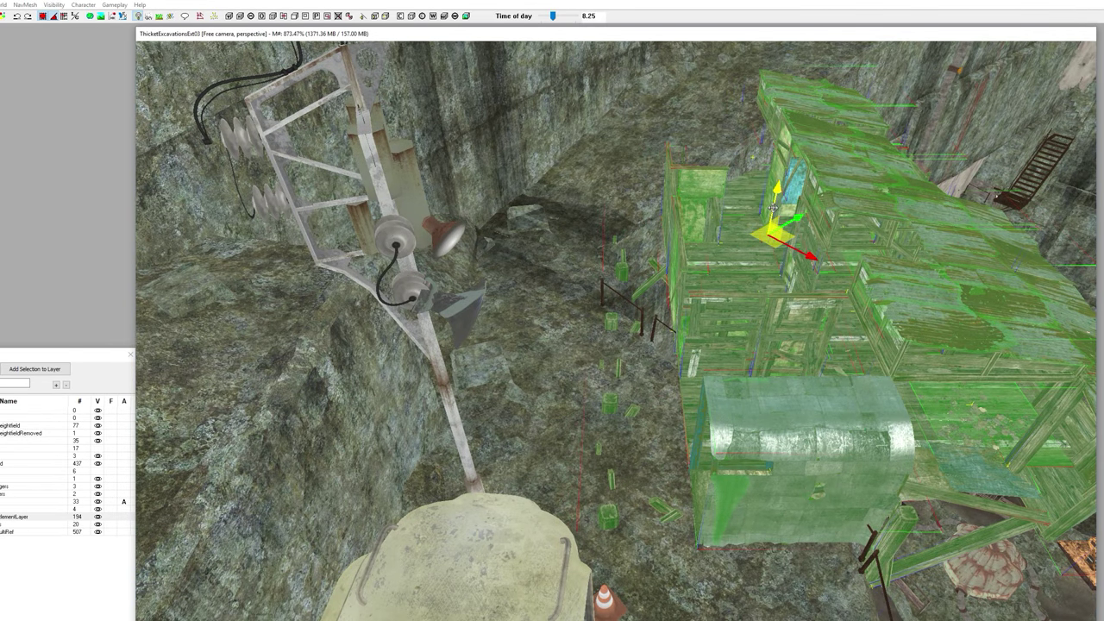
pyautogui.moveTo(777, 189); pyautogui.dragTo(776, 199)
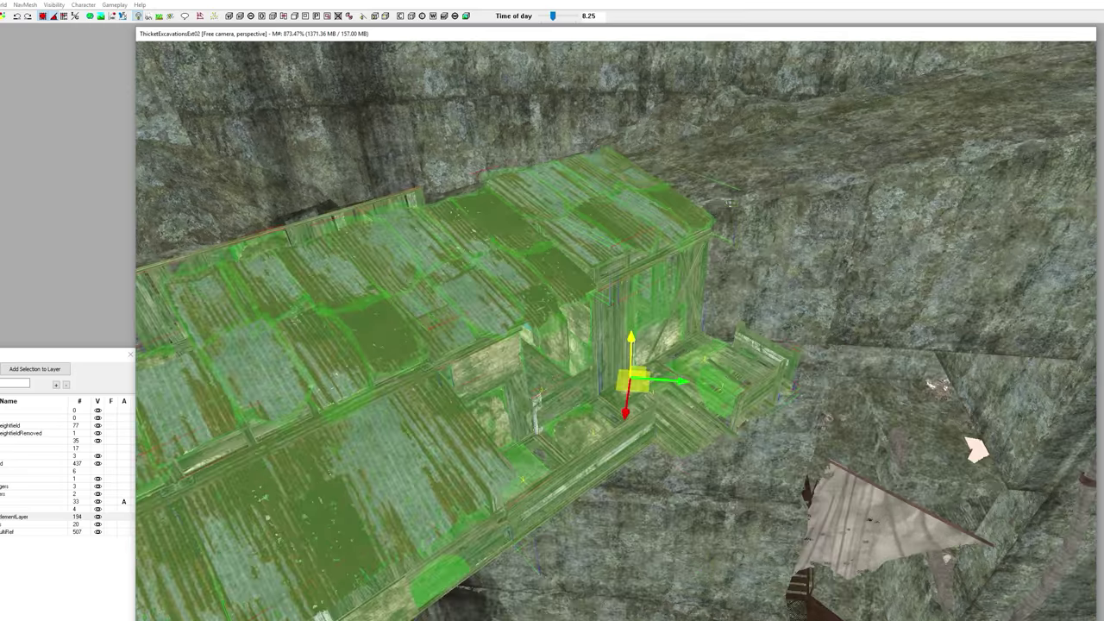
pyautogui.moveTo(495, 348); pyautogui.dragTo(599, 311, button='middle')
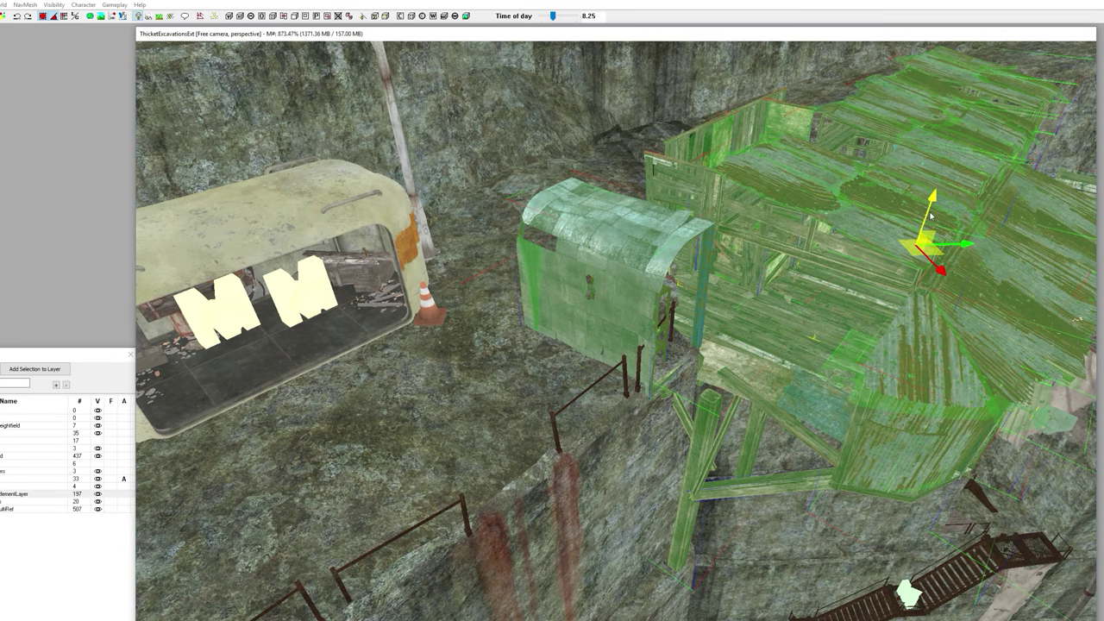
pyautogui.moveTo(931, 200); pyautogui.dragTo(937, 188)
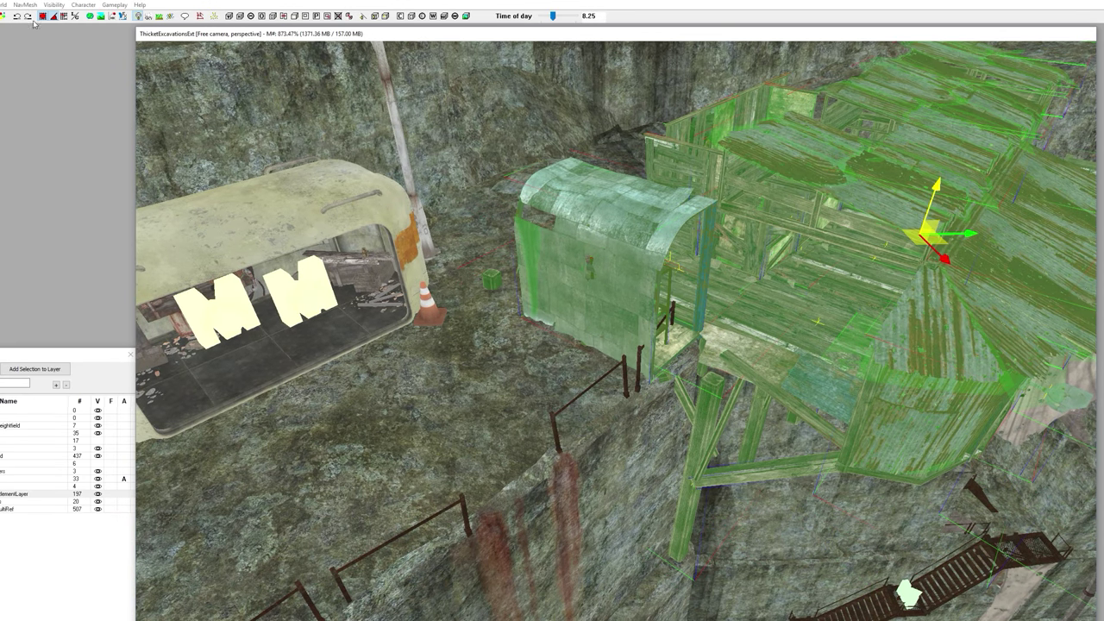
pyautogui.moveTo(937, 185)
pyautogui.mouseDown()
pyautogui.moveTo(937, 206)
pyautogui.moveTo(937, 187)
pyautogui.mouseUp()
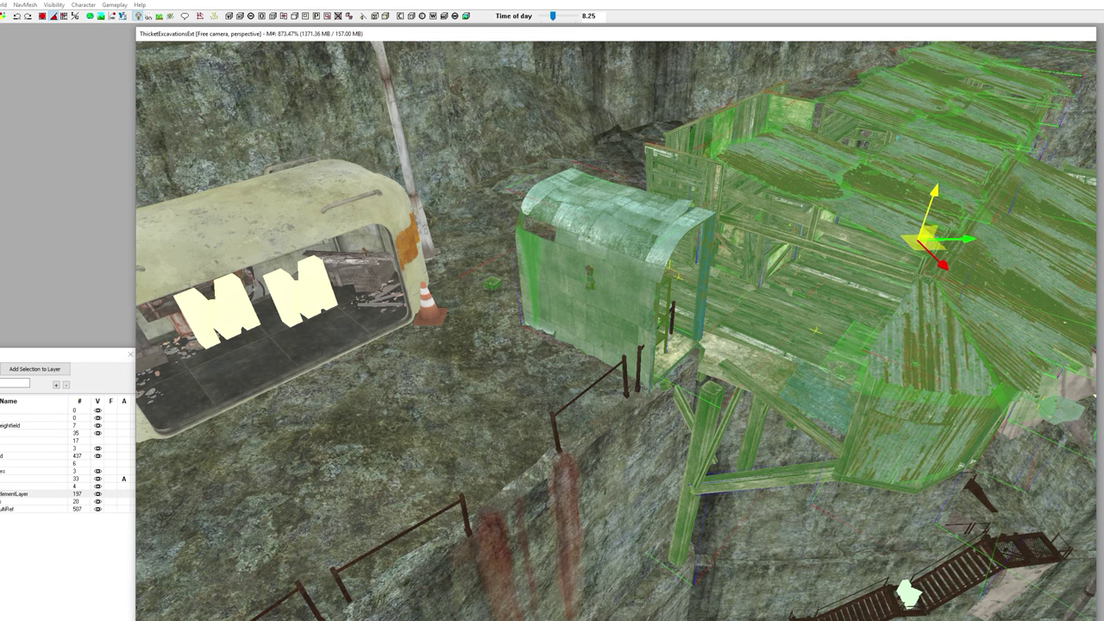
pyautogui.moveTo(931, 244); pyautogui.dragTo(904, 242)
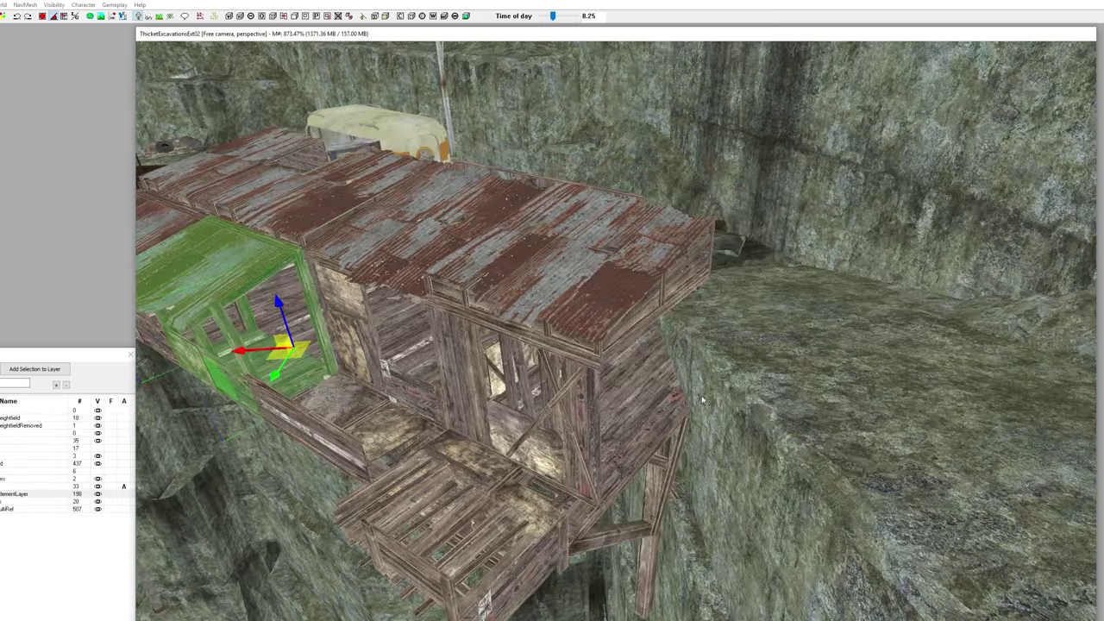
# Step: Move the metal shelf standing on the rock into the far corner of the shack's end room
pyautogui.click(653, 403)
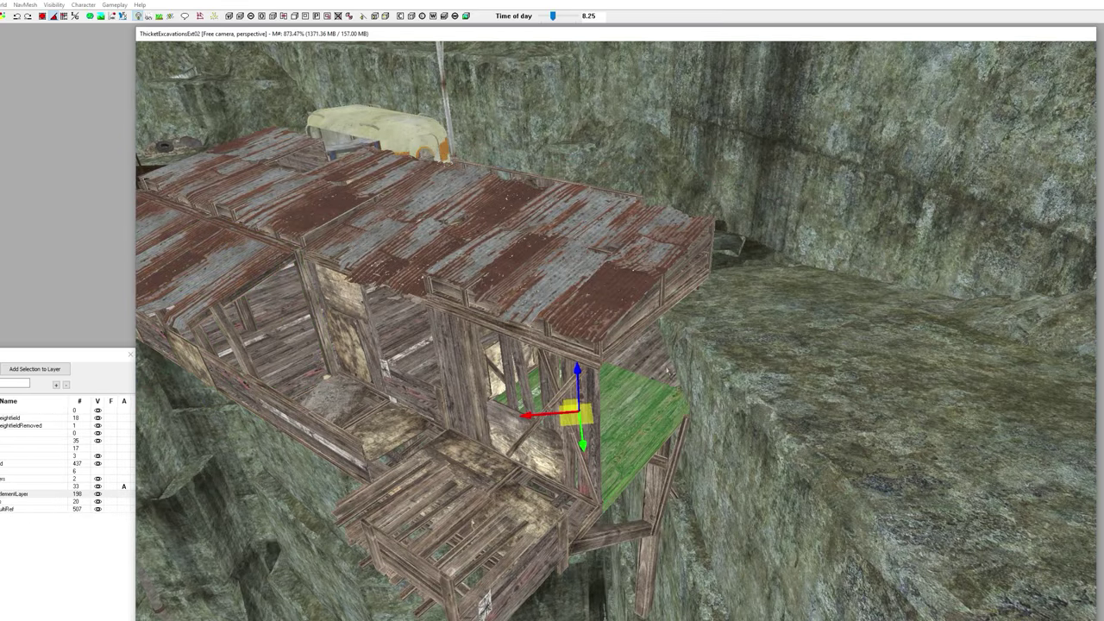
pyautogui.click(669, 372)
pyautogui.scroll(10, 669, 372)
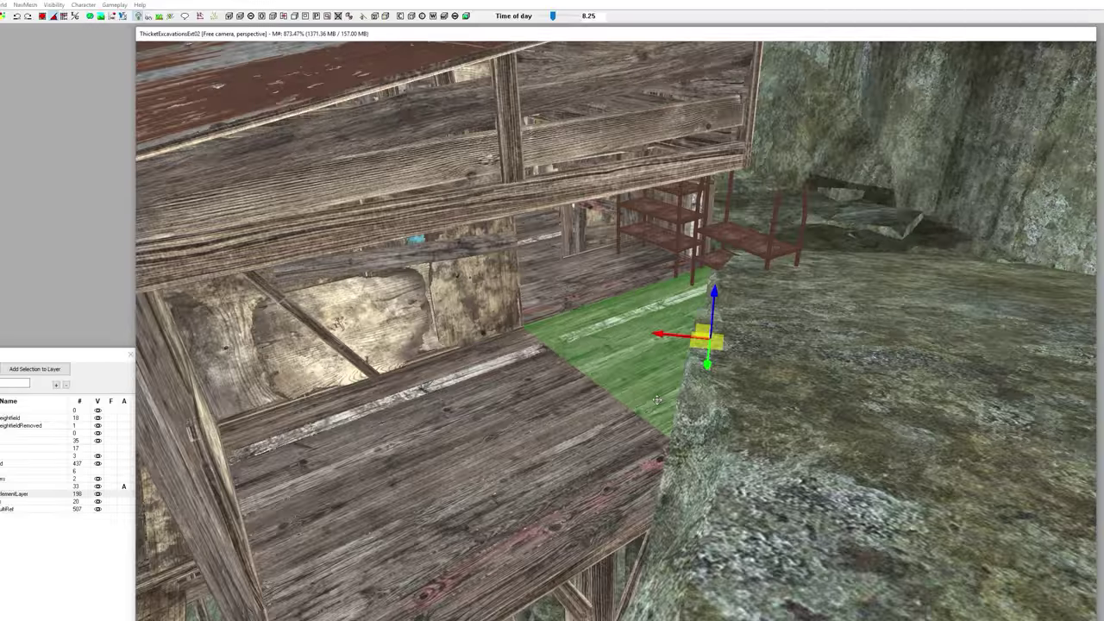
pyautogui.moveTo(657, 401); pyautogui.dragTo(621, 416, button='middle')
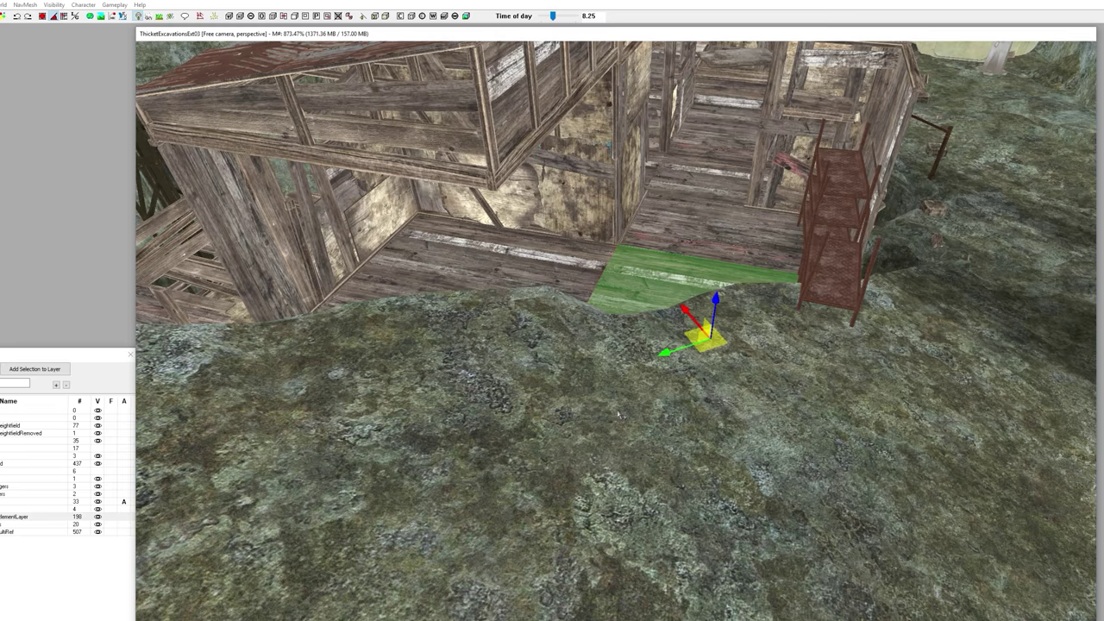
pyautogui.click(858, 274)
pyautogui.moveTo(811, 322); pyautogui.dragTo(418, 245)
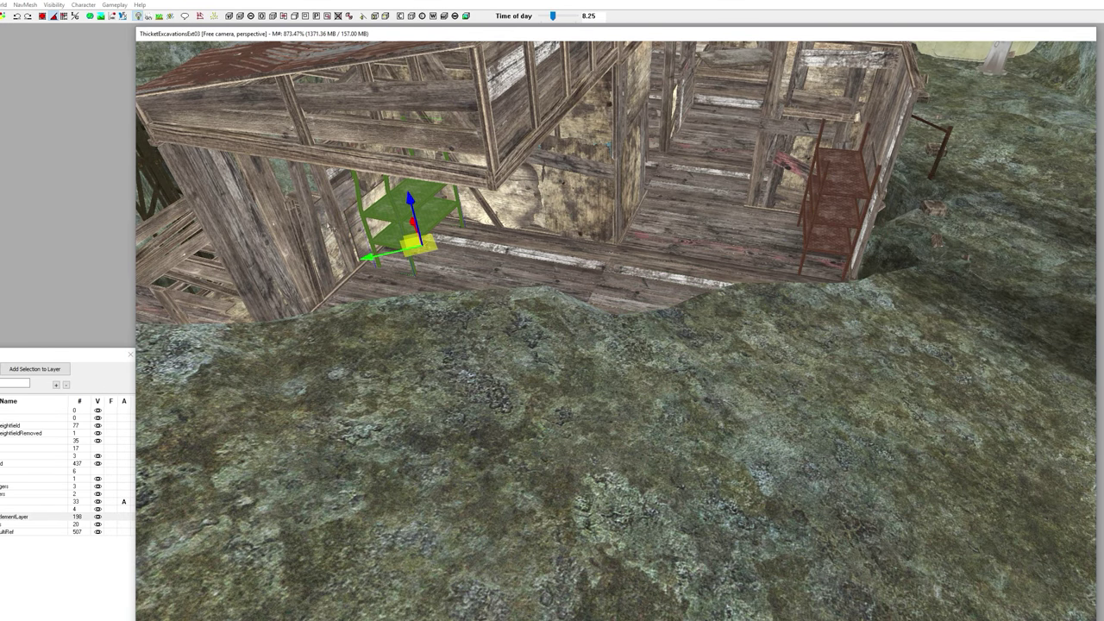
# Step: Turn the plank wall panel behind the remaining shelf and move it to the shack's open end along the rock edge
pyautogui.moveTo(418, 245); pyautogui.dragTo(432, 247, button='middle')
pyautogui.moveTo(550, 245); pyautogui.dragTo(528, 257, button='middle')
pyautogui.click(697, 363)
pyautogui.moveTo(701, 371); pyautogui.dragTo(701, 371, button='middle')
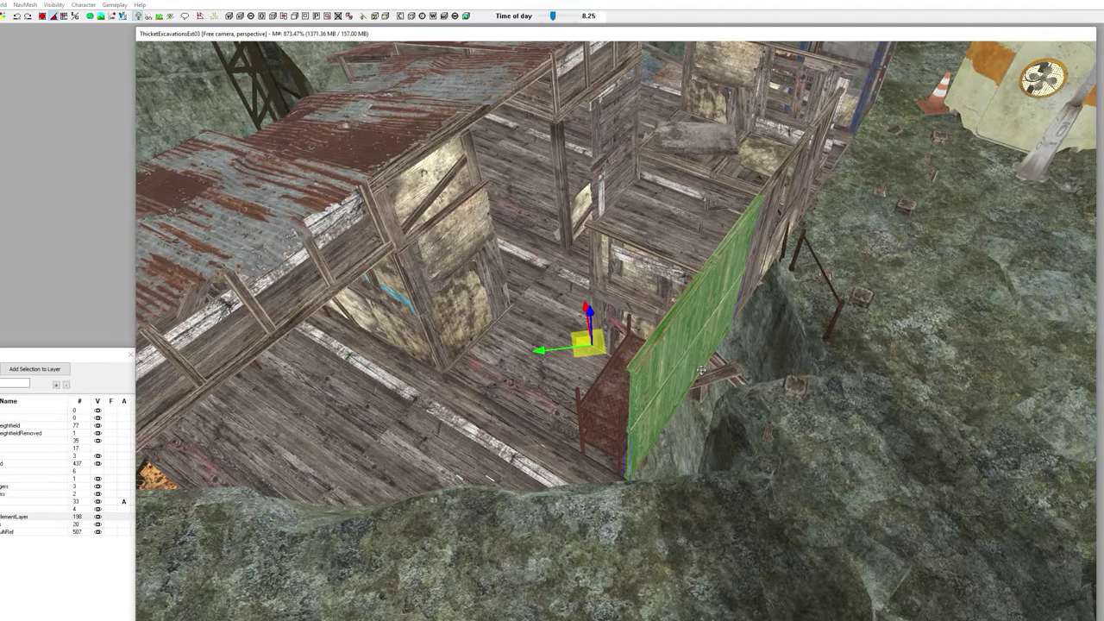
pyautogui.press('e')
pyautogui.press('w')
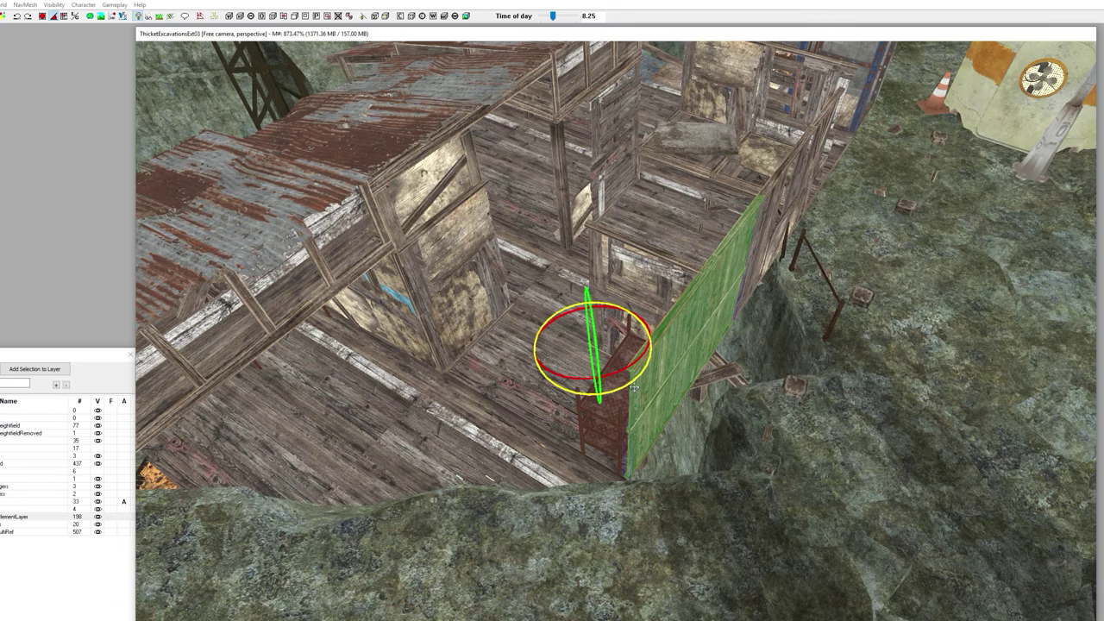
pyautogui.moveTo(625, 383); pyautogui.dragTo(570, 385)
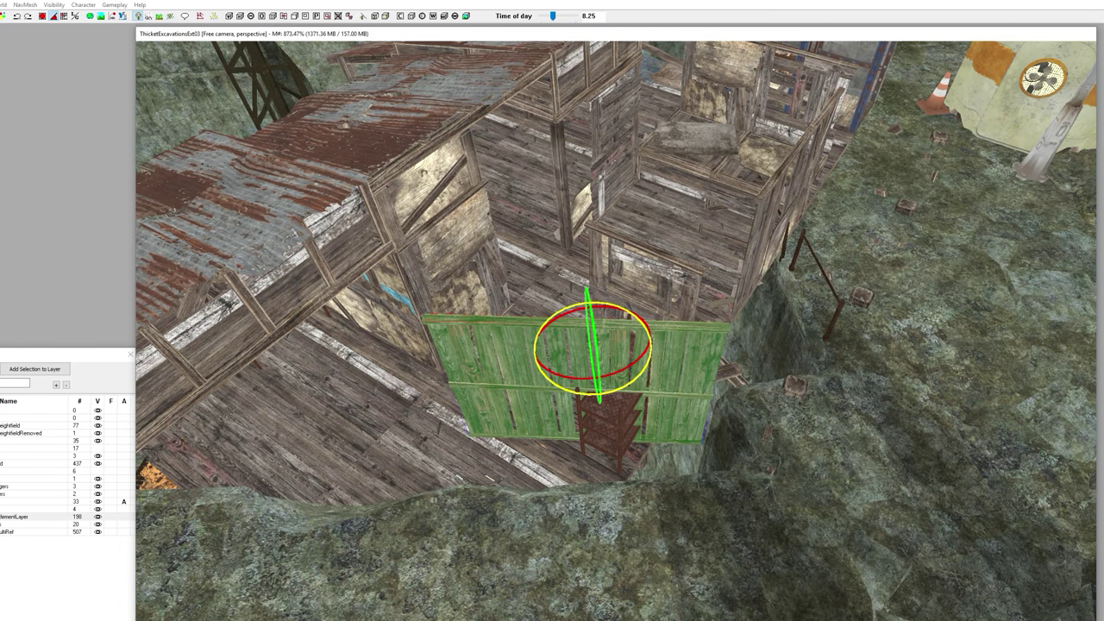
pyautogui.press('w')
pyautogui.moveTo(583, 337); pyautogui.dragTo(516, 399)
pyautogui.press('e')
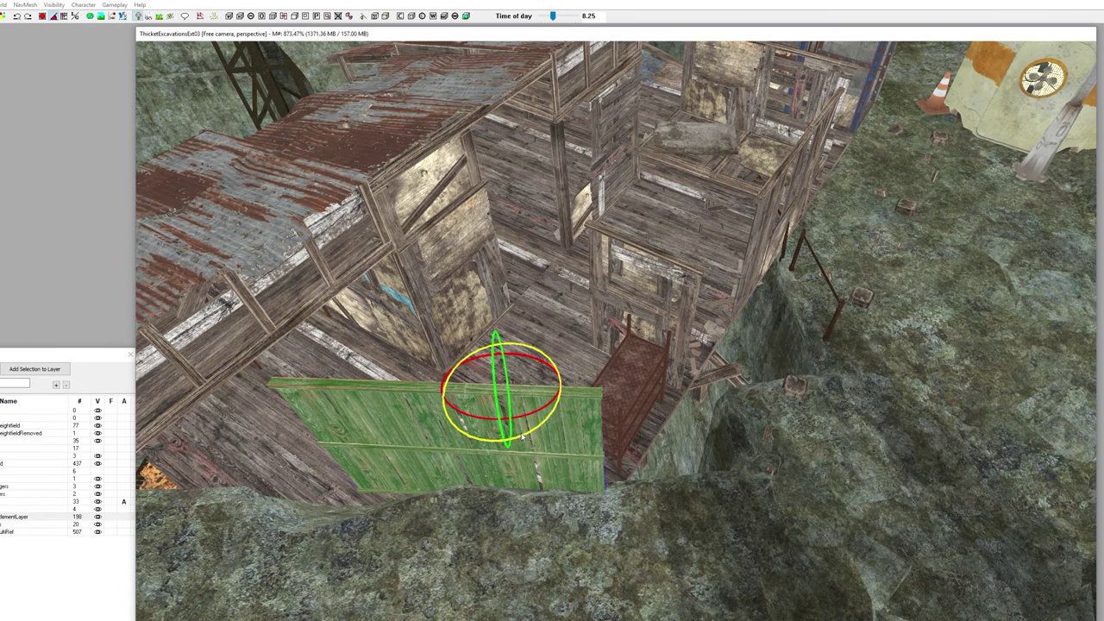
pyautogui.moveTo(522, 437); pyautogui.dragTo(489, 478)
# Step: Examine how the shack's entrance, corner tower and support posts meet the ledge and the quarry wall
pyautogui.moveTo(700, 314); pyautogui.dragTo(673, 320, button='middle')
pyautogui.press('d')
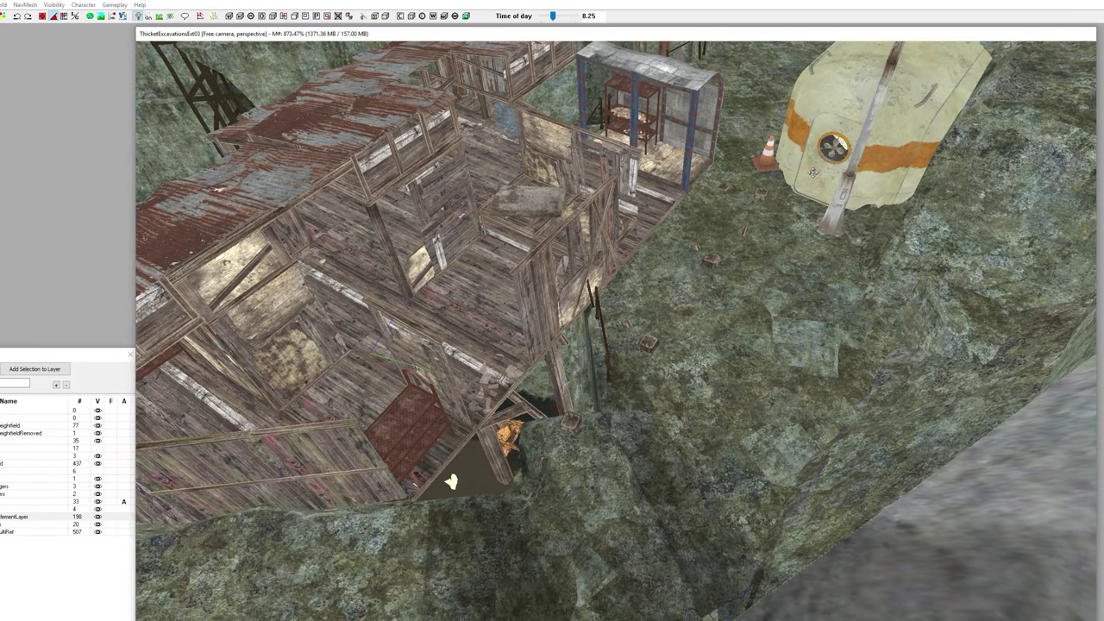
pyautogui.moveTo(814, 176); pyautogui.dragTo(604, 207, button='middle')
pyautogui.scroll(-5, 616, 332)
pyautogui.scroll(-1, 616, 331)
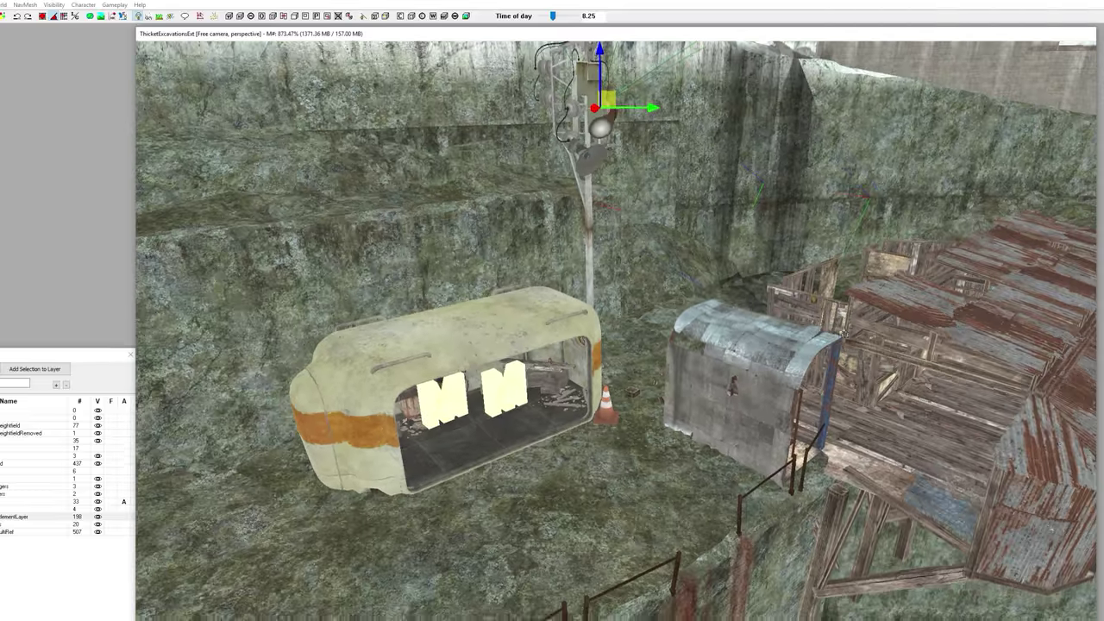
pyautogui.moveTo(616, 331); pyautogui.dragTo(354, 194, button='middle')
pyautogui.click(665, 325)
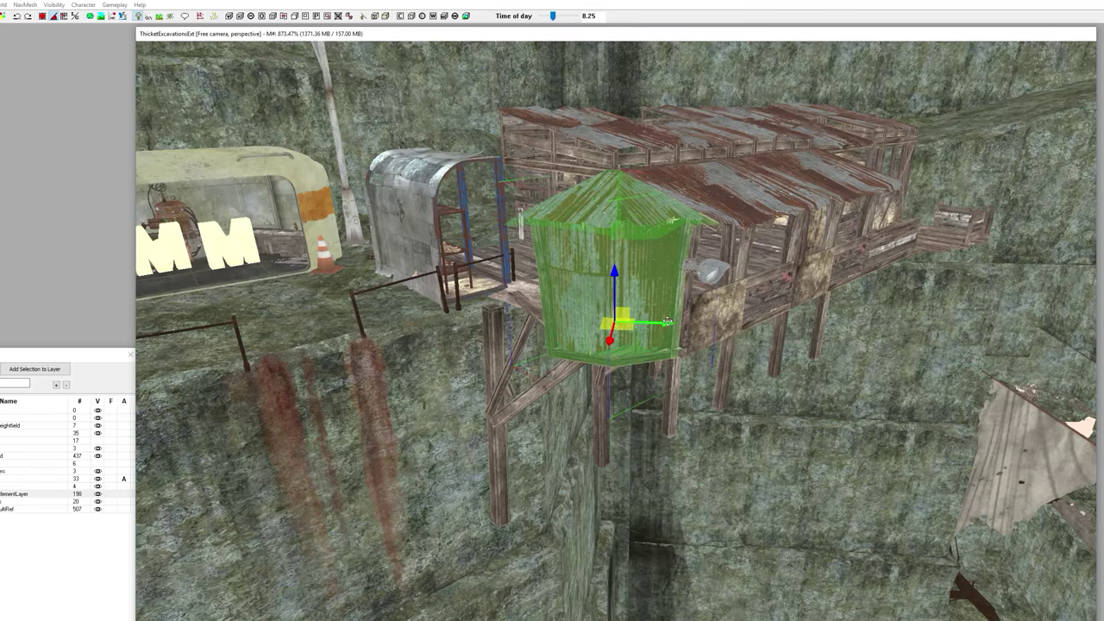
pyautogui.moveTo(666, 321); pyautogui.dragTo(666, 267, button='middle')
pyautogui.moveTo(666, 267); pyautogui.dragTo(699, 367, button='right')
pyautogui.moveTo(700, 367); pyautogui.dragTo(636, 499, button='middle')
pyautogui.click(393, 343)
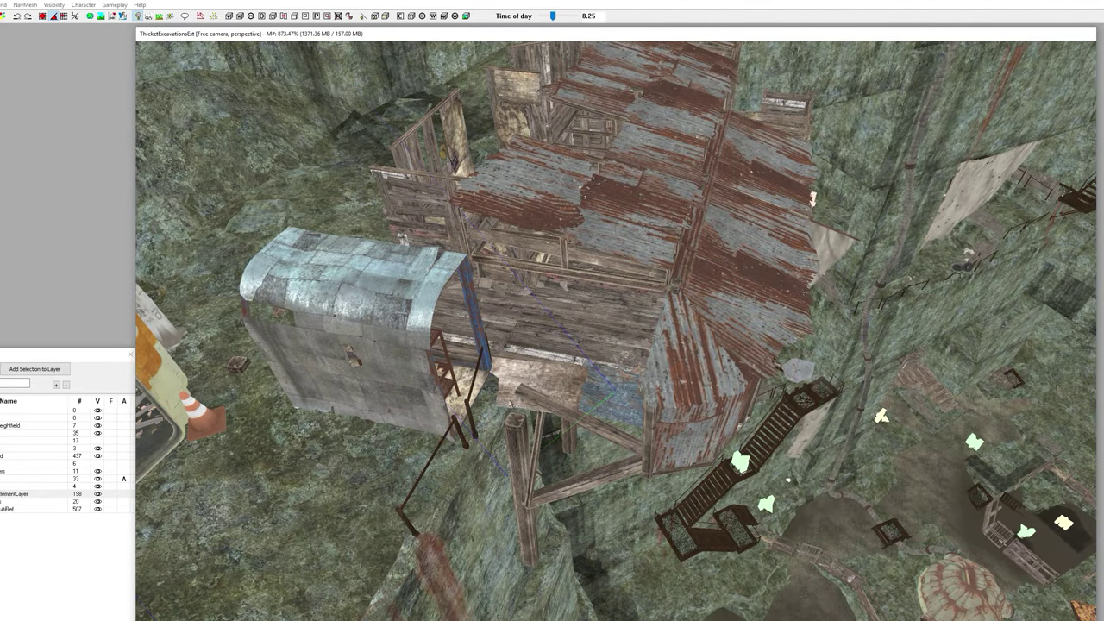
# Step: Move the plywood and blue floor panels with their diagonal beam along the deck edge towards the curved metal shelter
pyautogui.scroll(3, 434, 386)
pyautogui.click(534, 394)
pyautogui.scroll(2, 552, 406)
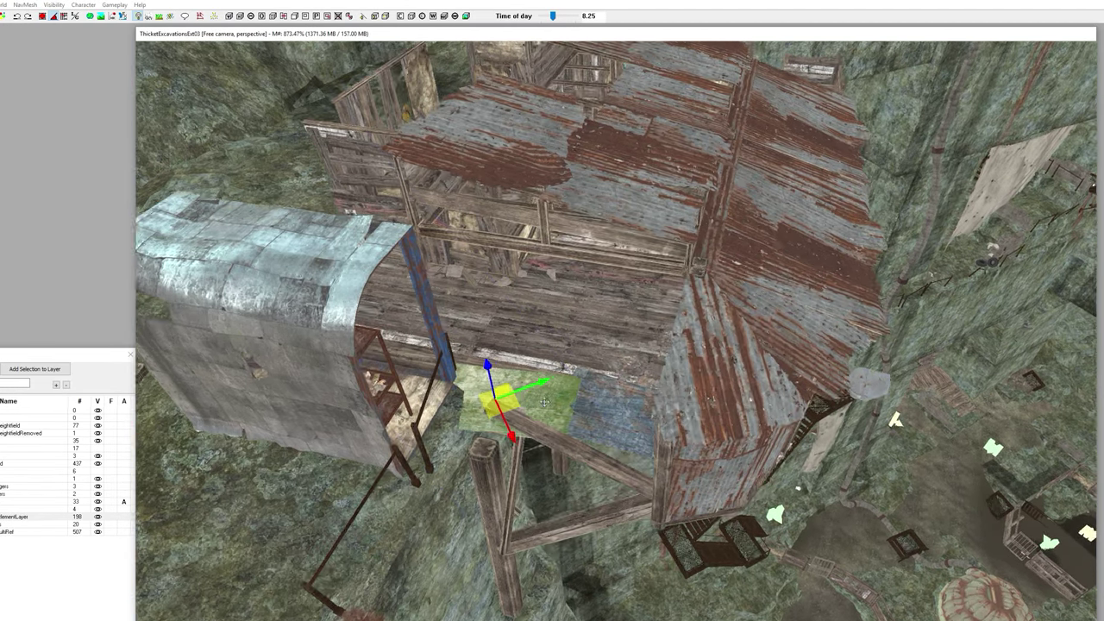
pyautogui.keyDown('ctrl'); pyautogui.click(579, 425); pyautogui.keyUp('ctrl')
pyautogui.keyDown('ctrl'); pyautogui.click(561, 437); pyautogui.keyUp('ctrl')
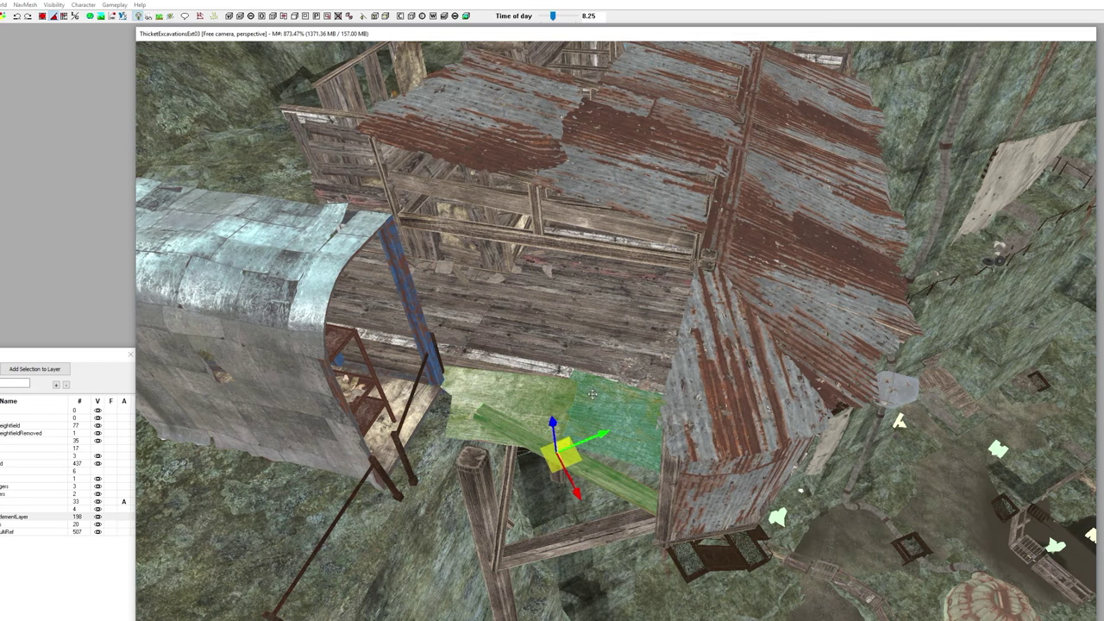
pyautogui.moveTo(593, 394); pyautogui.dragTo(758, 463, button='middle')
pyautogui.moveTo(732, 463); pyautogui.dragTo(515, 445)
pyautogui.click(423, 417)
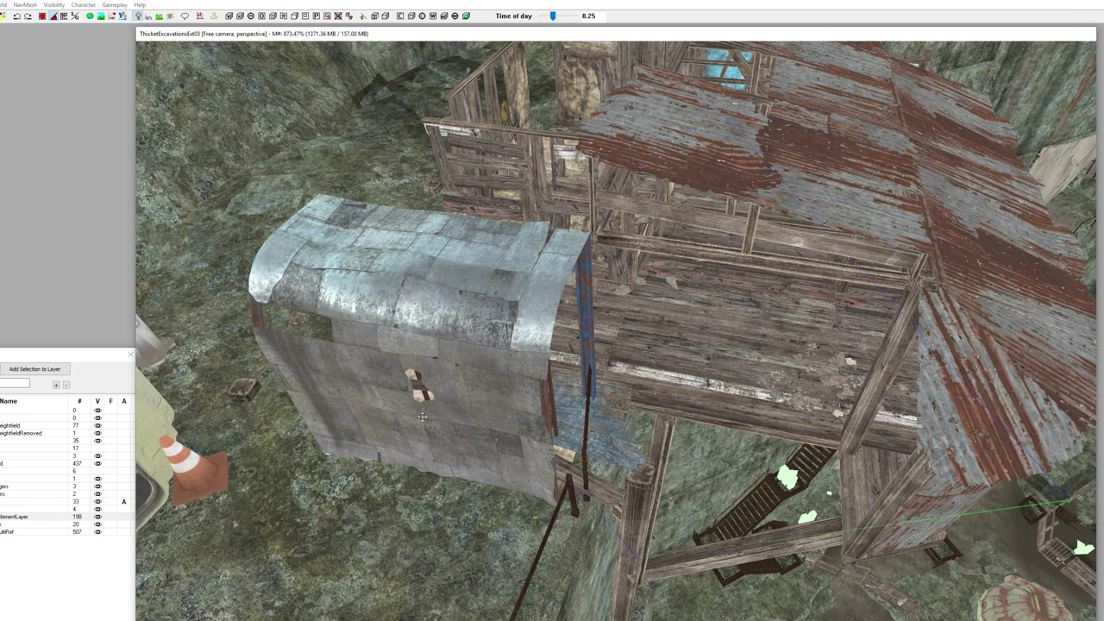
# Step: Move the curved metal shelter along the deck edge towards the corner tower
pyautogui.scroll(2, 495, 313)
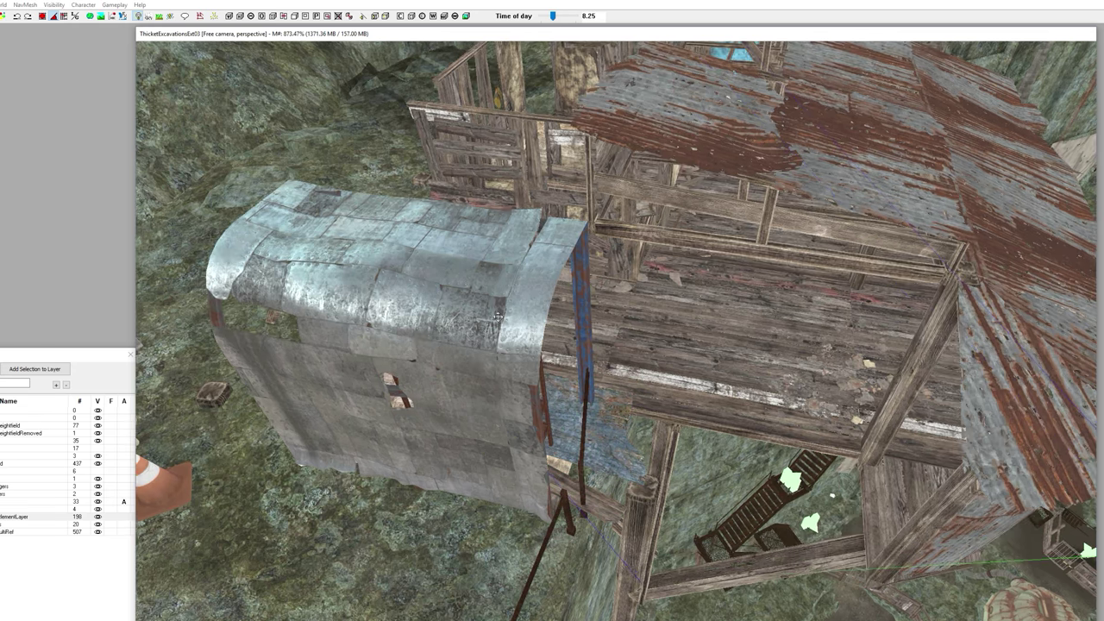
pyautogui.click(504, 260)
pyautogui.scroll(-1, 476, 316)
pyautogui.scroll(-1, 476, 316)
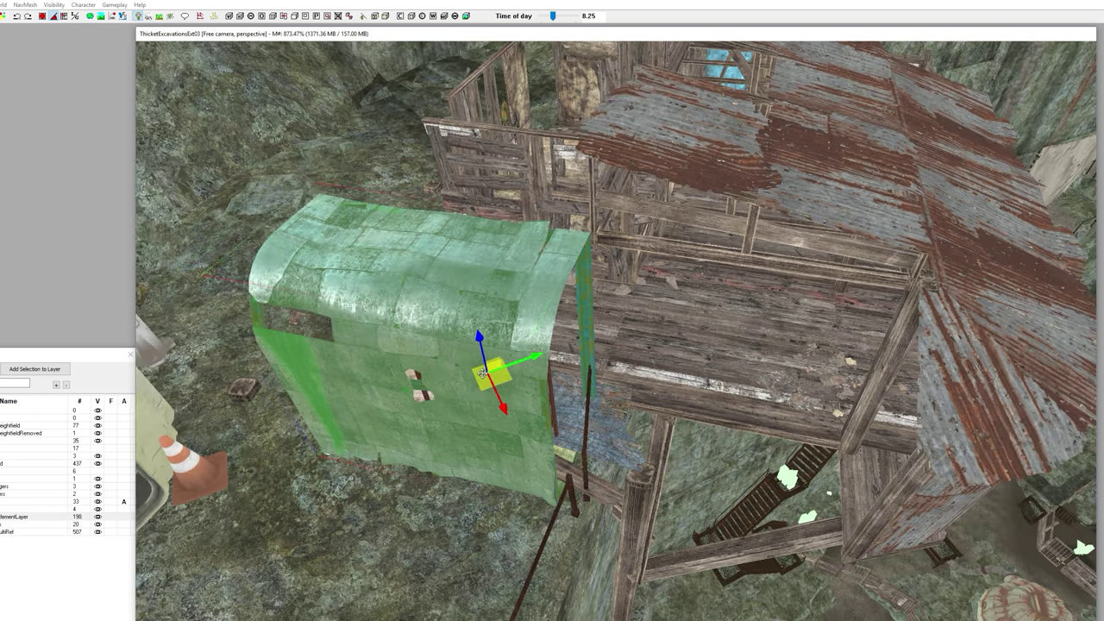
pyautogui.moveTo(511, 378); pyautogui.dragTo(716, 412)
# Step: Shift the blue floor panel beside the metal shelf closer to the plywood floor under the relocated shelter
pyautogui.moveTo(717, 413); pyautogui.dragTo(894, 411, button='middle')
pyautogui.moveTo(445, 303); pyautogui.dragTo(518, 309, button='middle')
pyautogui.scroll(2, 517, 311)
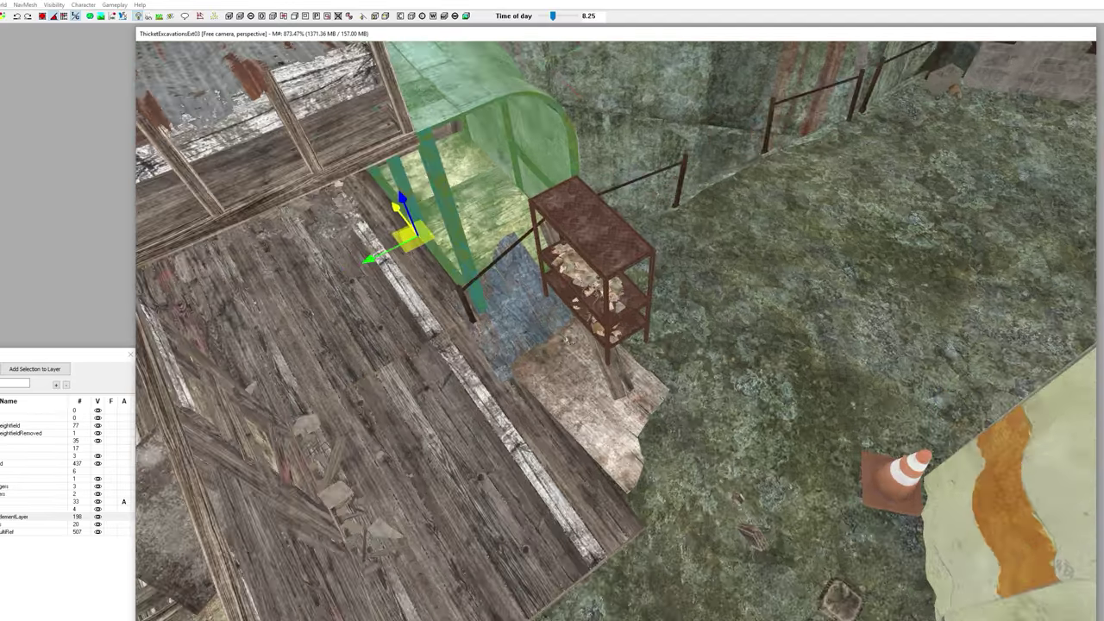
pyautogui.click(516, 308)
pyautogui.moveTo(497, 297); pyautogui.dragTo(491, 261)
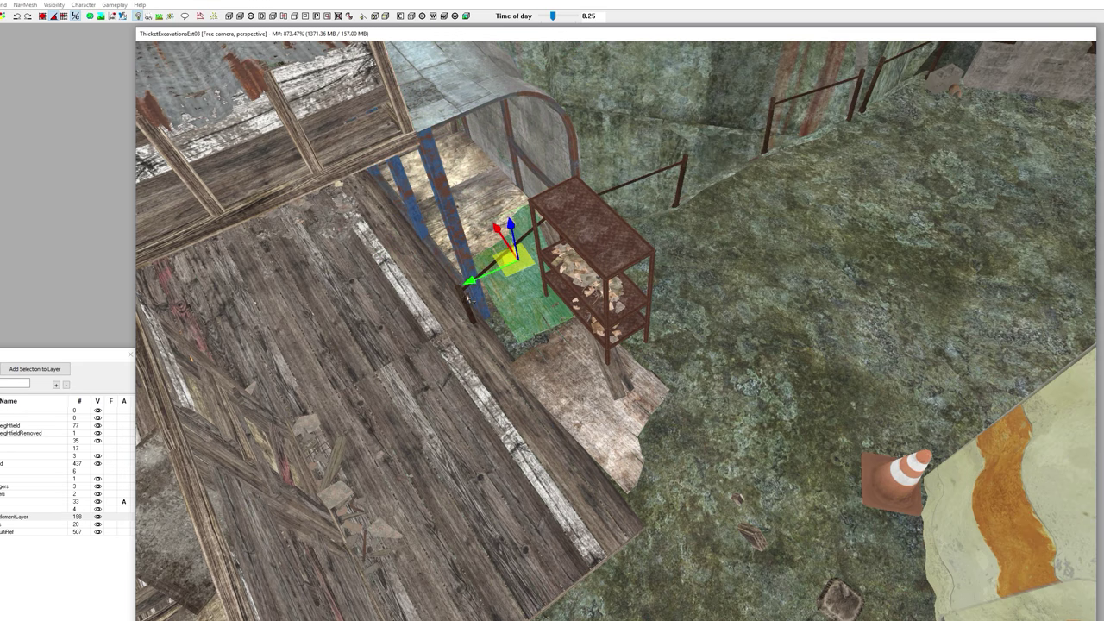
# Step: Delete the rusty railing that crosses the blue floor panel beside the curved metal shelter
pyautogui.click(463, 297)
pyautogui.moveTo(476, 295); pyautogui.dragTo(479, 313, button='middle')
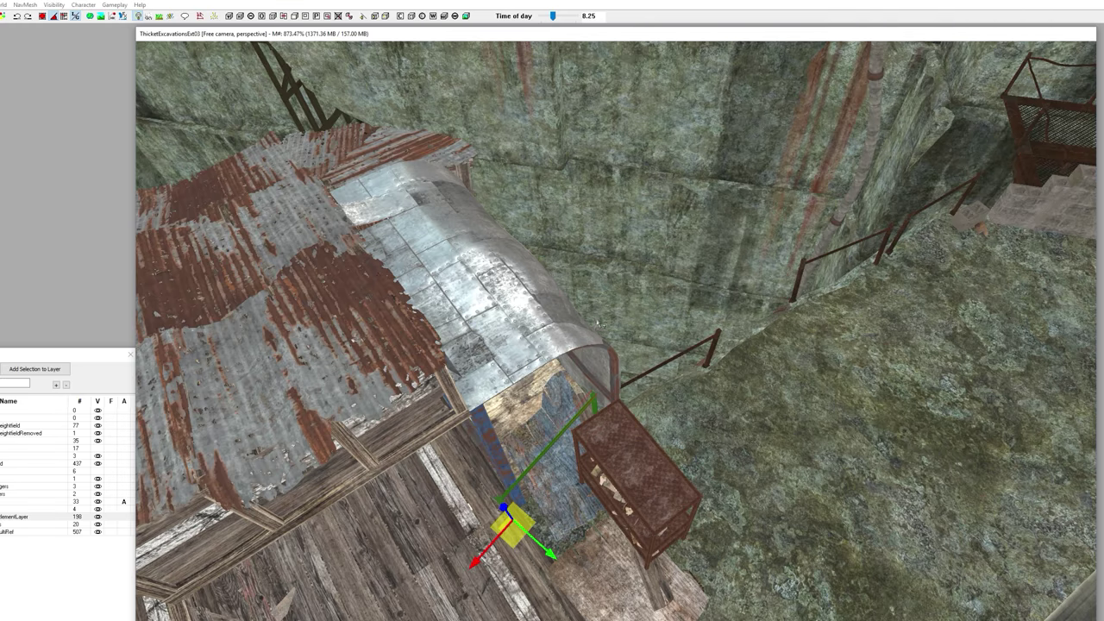
pyautogui.press('Delete')
# Step: Move the rusty metal shelf back along the deck edge onto the plywood floor under the curved shelter
pyautogui.click(642, 379)
pyautogui.keyDown('shift'); pyautogui.moveTo(642, 379); pyautogui.dragTo(665, 378, button='middle'); pyautogui.keyUp('shift')
pyautogui.click(662, 419)
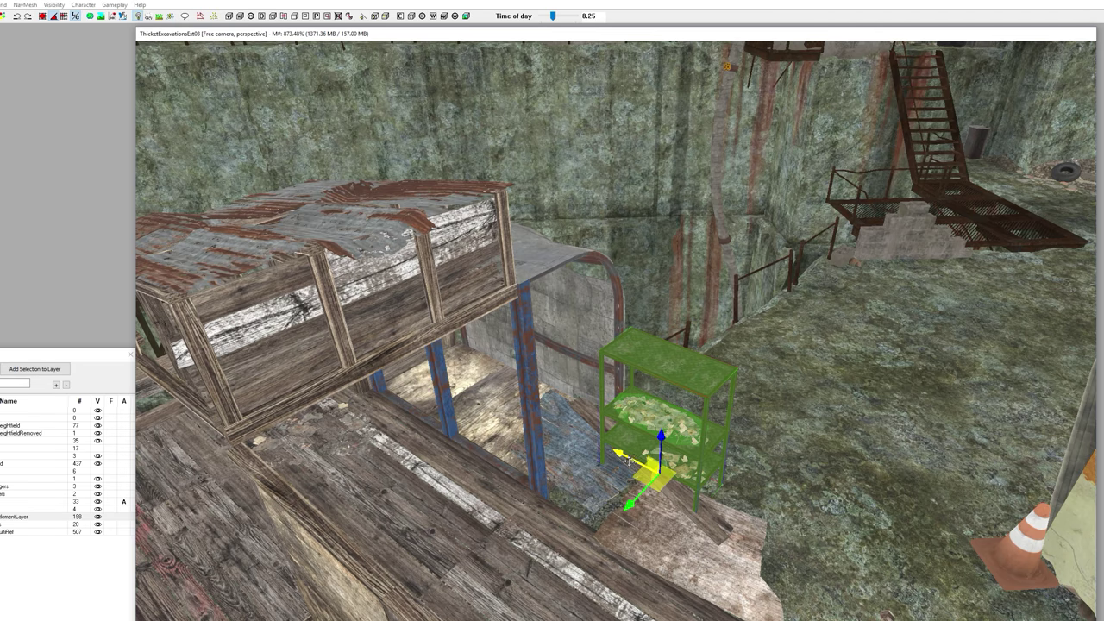
pyautogui.moveTo(630, 459); pyautogui.dragTo(499, 378)
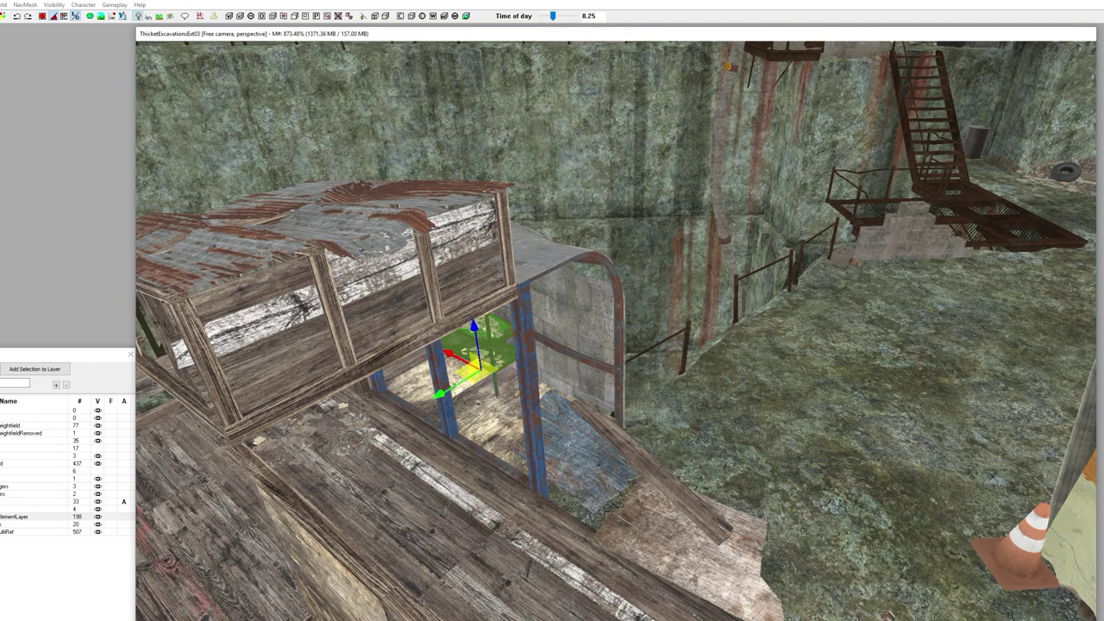
# Step: Examine the shack's outer side around the curved shelter and corner tower, and the quarry space beyond it
pyautogui.click(560, 345)
pyautogui.keyDown('shift'); pyautogui.moveTo(560, 345); pyautogui.dragTo(409, 334, button='middle'); pyautogui.keyUp('shift')
pyautogui.keyDown('alt'); pyautogui.moveTo(409, 334); pyautogui.dragTo(526, 390); pyautogui.keyUp('alt')
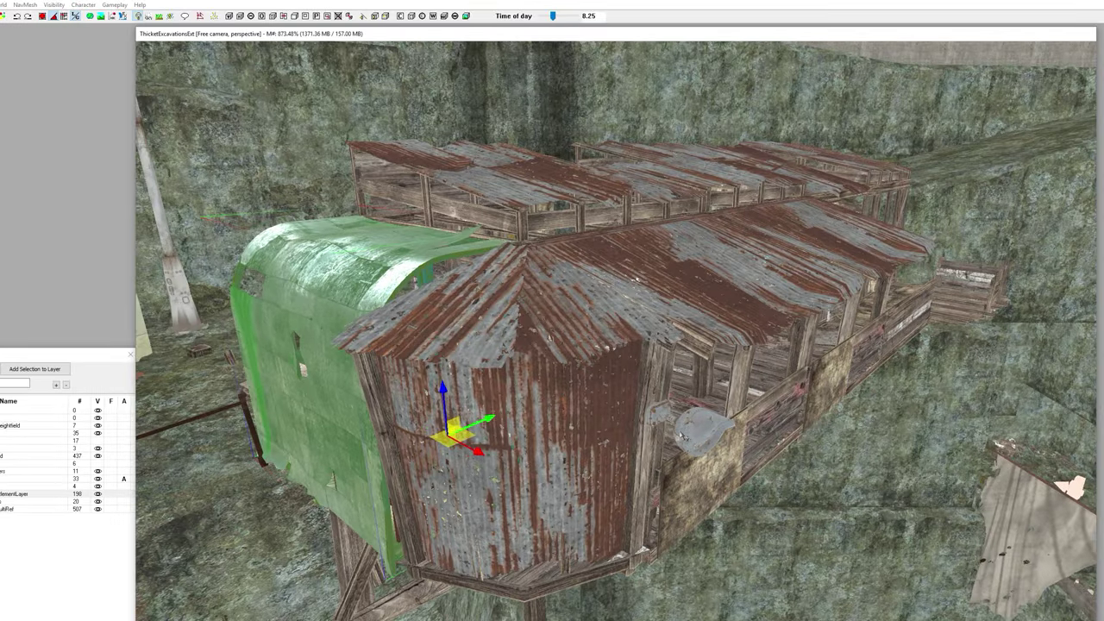
pyautogui.click(696, 424)
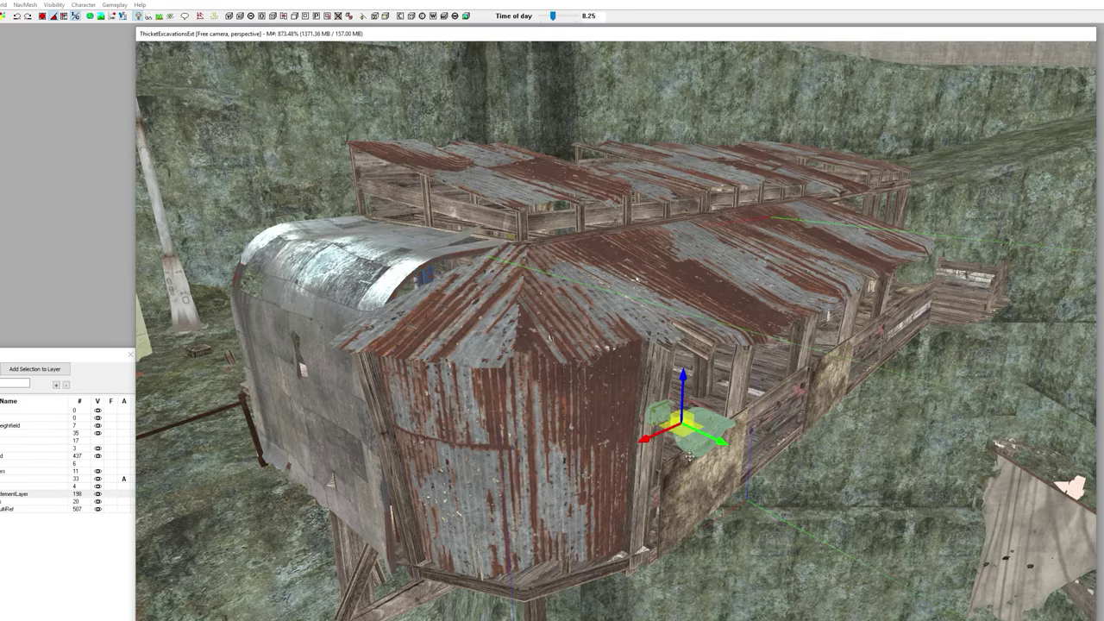
pyautogui.moveTo(690, 457)
pyautogui.keyDown('shift'); pyautogui.mouseDown(button='middle')
pyautogui.moveTo(616, 404)
pyautogui.moveTo(682, 474)
pyautogui.mouseUp(button='middle'); pyautogui.keyUp('shift')
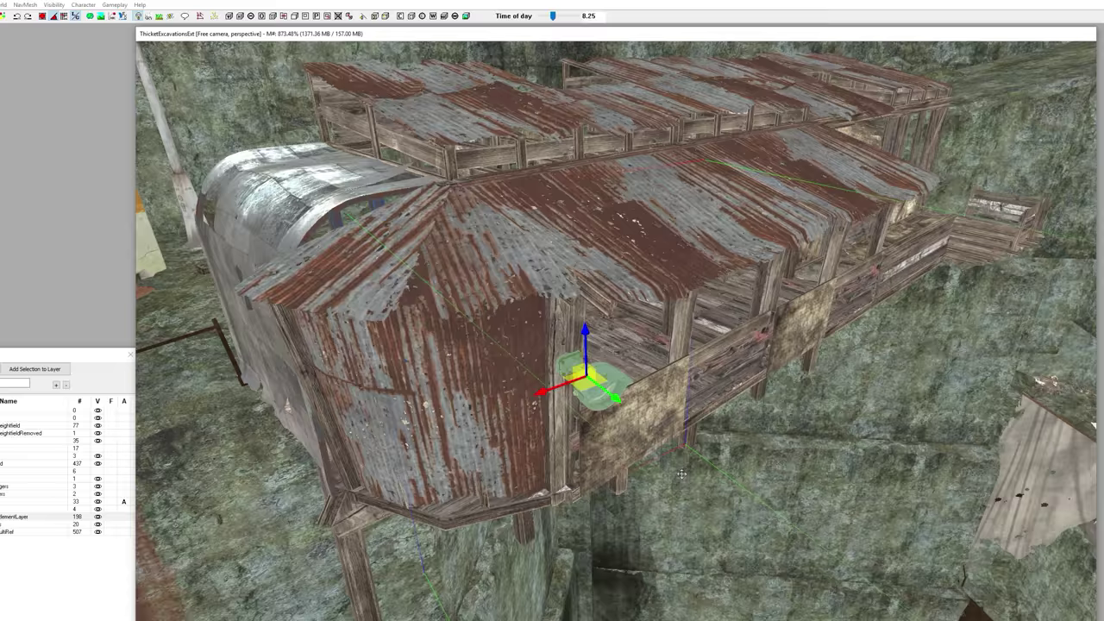
pyautogui.keyDown('alt'); pyautogui.moveTo(681, 473); pyautogui.dragTo(732, 450); pyautogui.keyUp('alt')
pyautogui.moveTo(833, 363); pyautogui.dragTo(761, 431, button='middle')
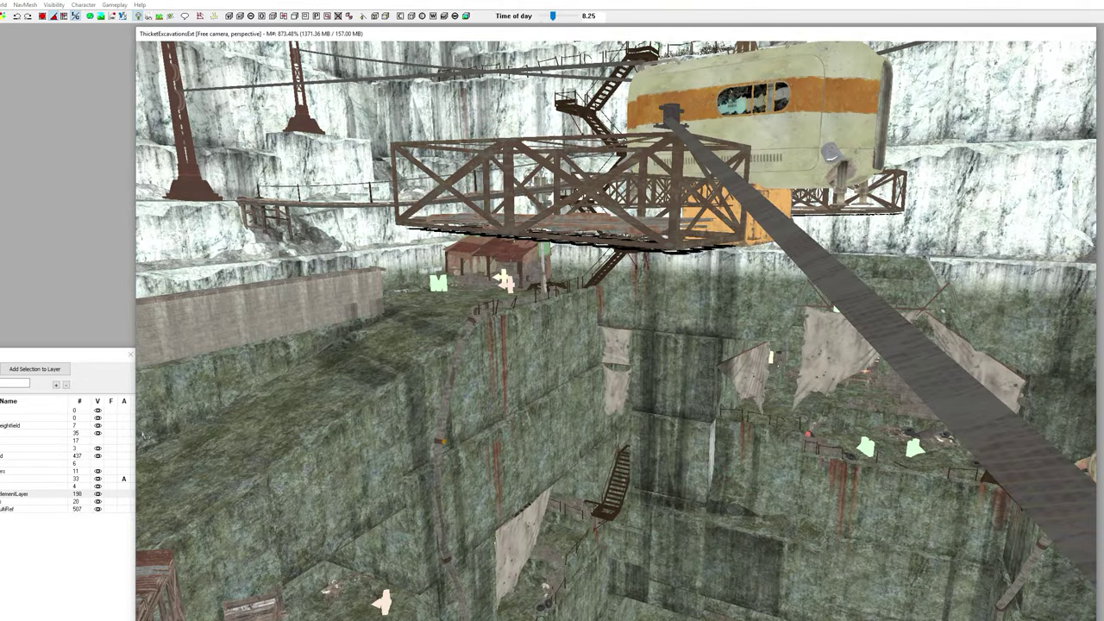
# Step: Temporarily show the hidden six-item layer to check the suspended platforms above the quarry
pyautogui.click(97, 465)
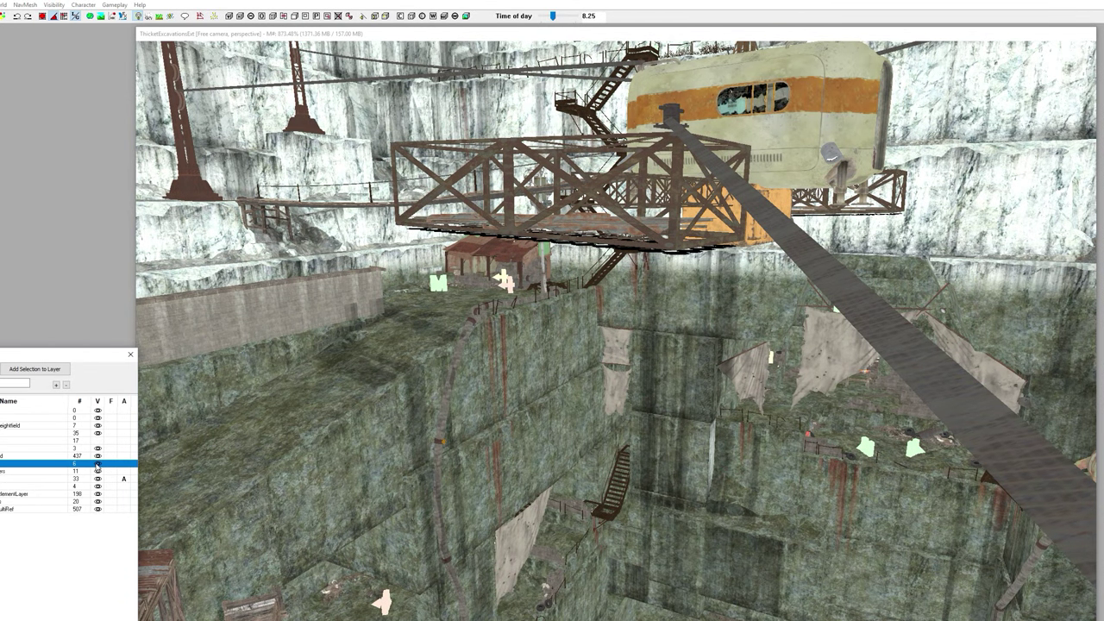
pyautogui.keyDown('alt'); pyautogui.moveTo(714, 324); pyautogui.dragTo(389, 406); pyautogui.keyUp('alt')
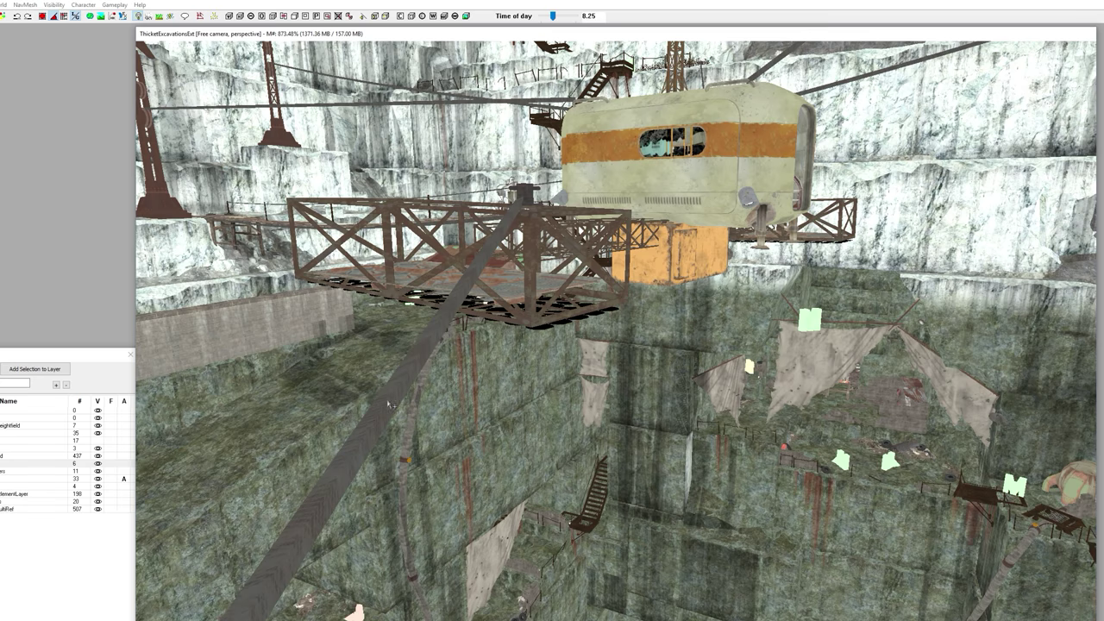
pyautogui.click(97, 467)
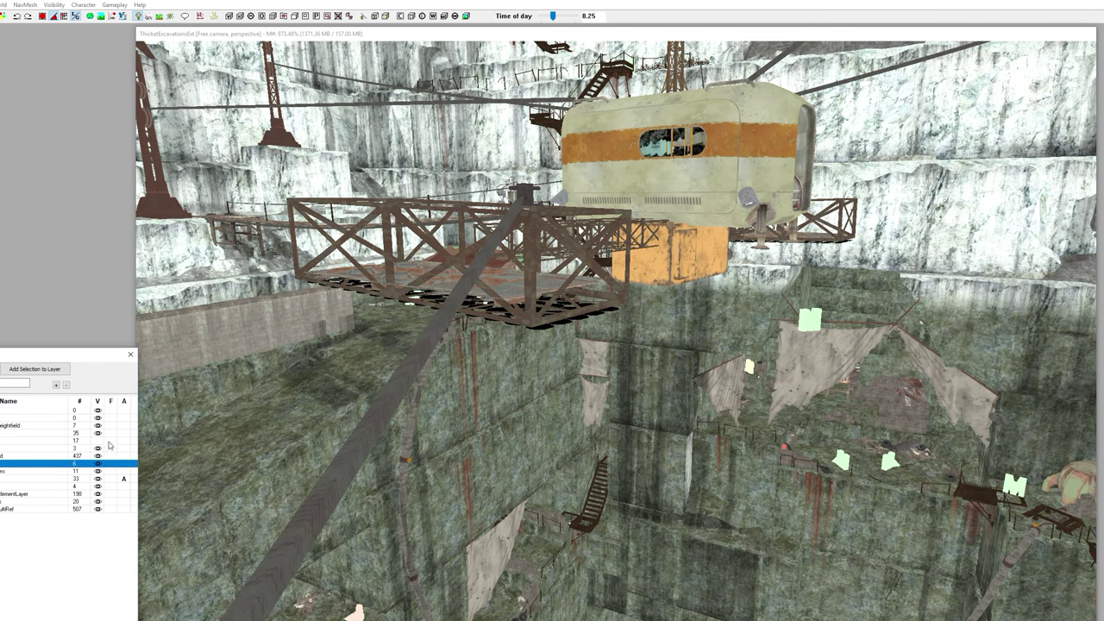
pyautogui.click(149, 16)
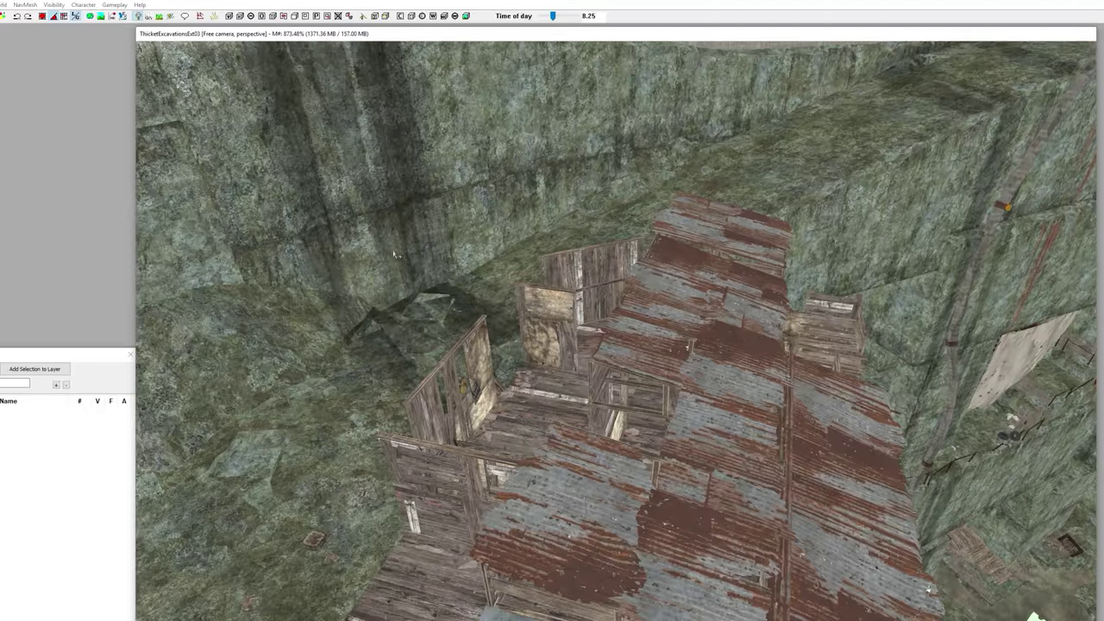
# Step: Place a copy of the plank floor under the shelf outside the shack's open edge, over the rock ledge
pyautogui.moveTo(395, 253); pyautogui.dragTo(469, 275, button='middle')
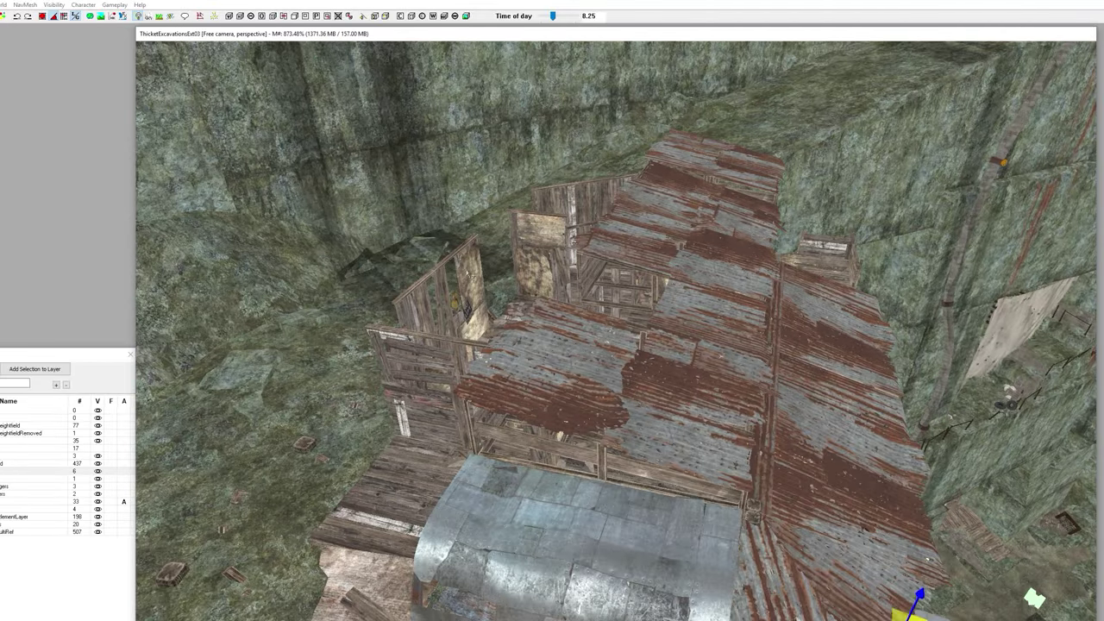
pyautogui.keyDown('shift'); pyautogui.moveTo(544, 260); pyautogui.dragTo(663, 226, button='middle'); pyautogui.keyUp('shift')
pyautogui.click(665, 202)
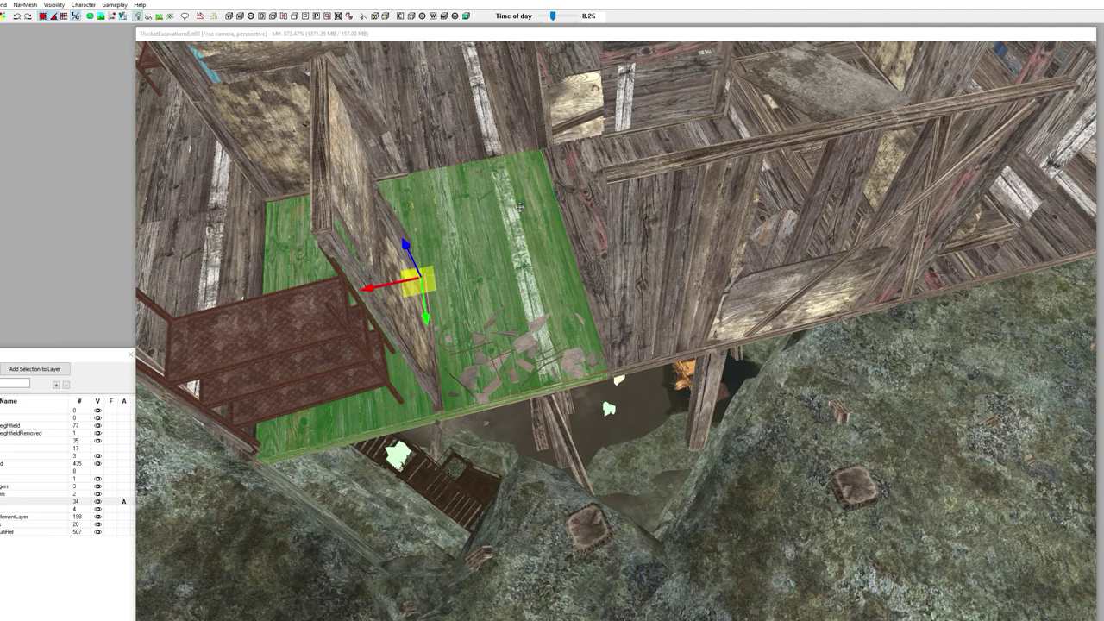
pyautogui.moveTo(489, 216); pyautogui.dragTo(612, 211, button='middle')
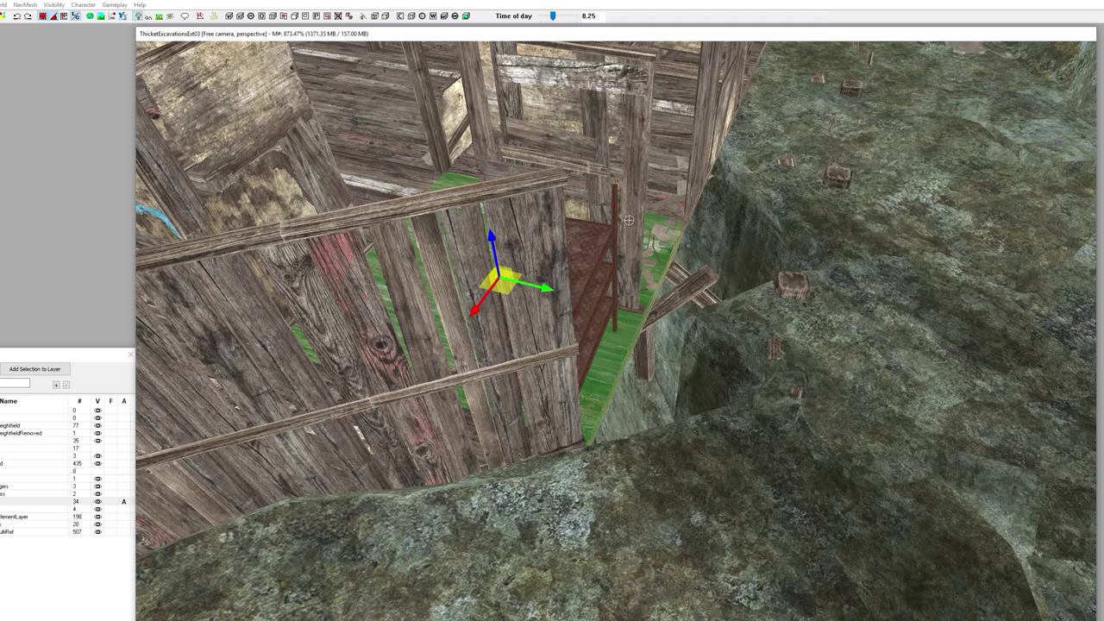
pyautogui.moveTo(409, 175); pyautogui.dragTo(536, 318, button='middle')
pyautogui.moveTo(507, 289); pyautogui.dragTo(802, 411)
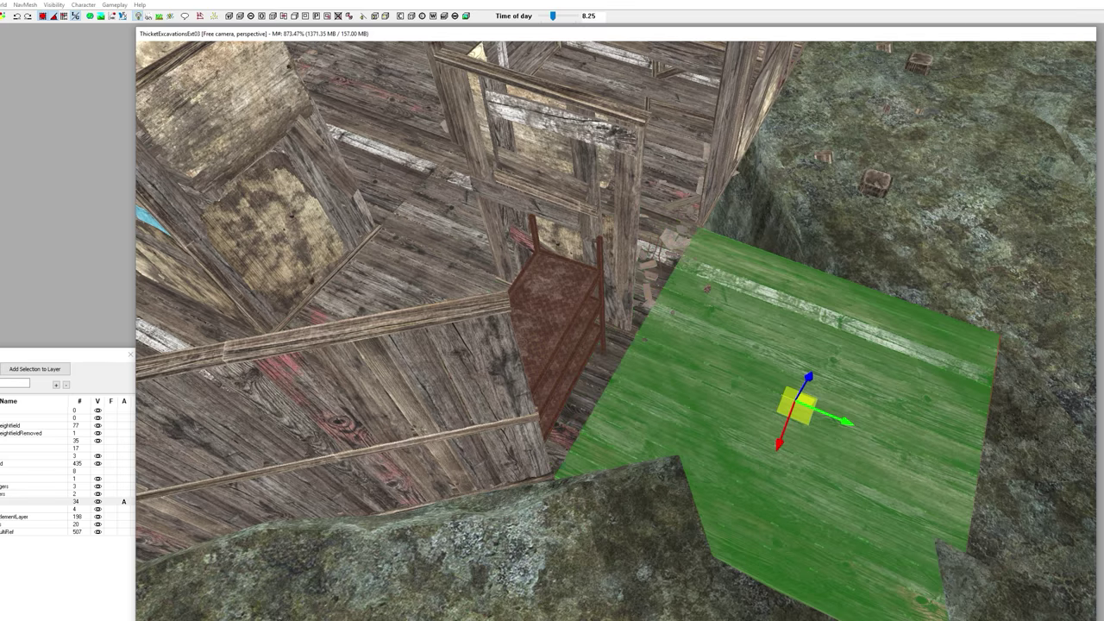
# Step: Shift the copied plank floor sideways and adjust its height so it lines up with the shack's opening above the ledge
pyautogui.moveTo(822, 406); pyautogui.dragTo(626, 328, button='middle')
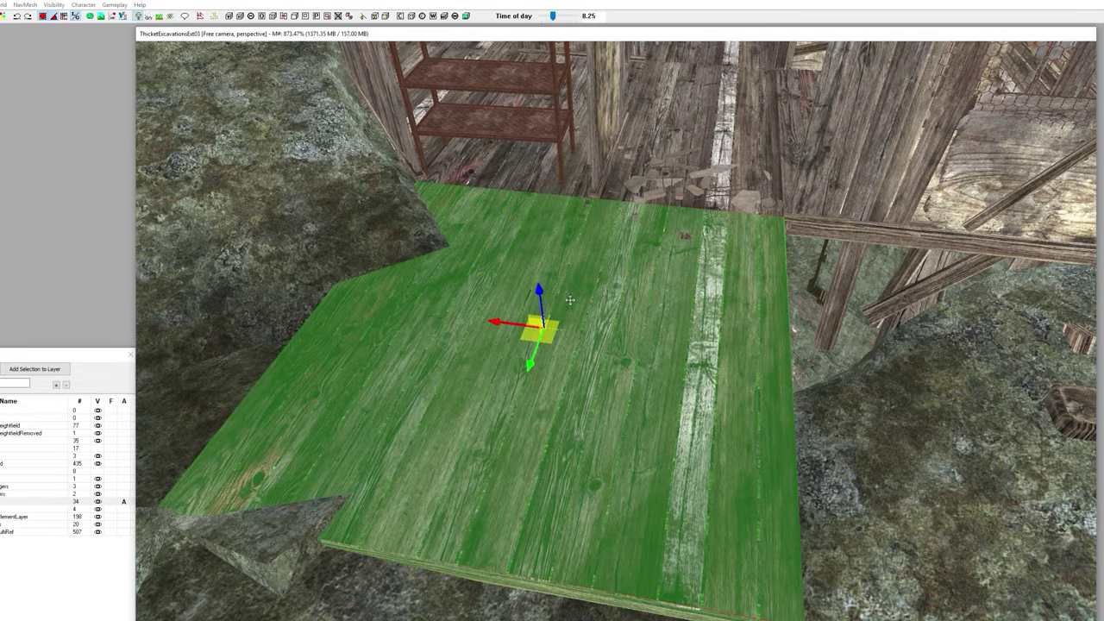
pyautogui.moveTo(540, 295); pyautogui.dragTo(629, 339)
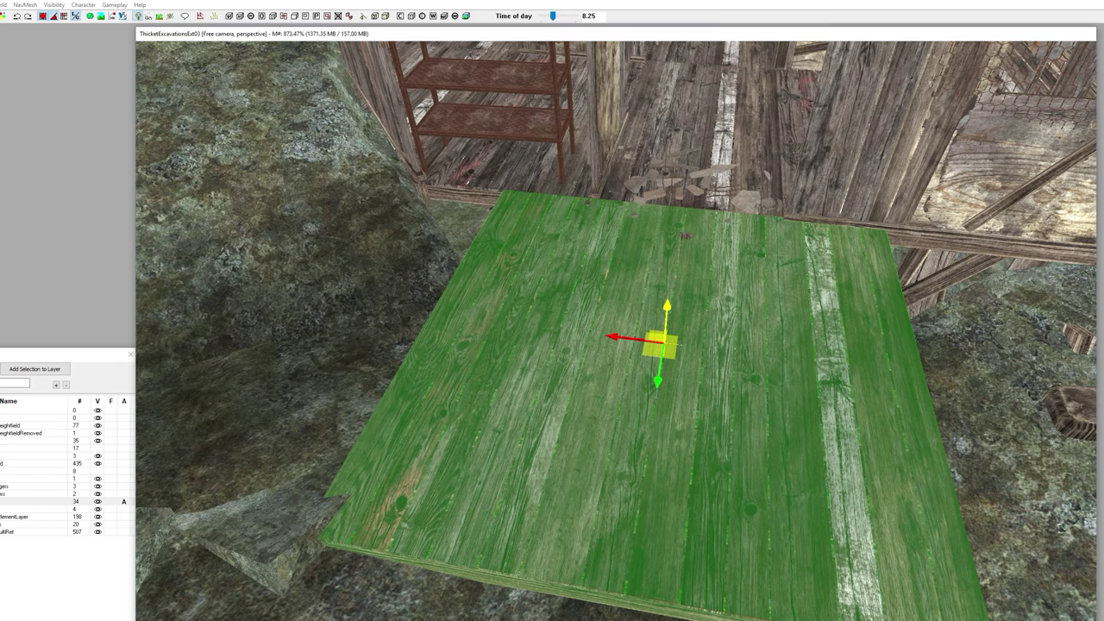
pyautogui.moveTo(667, 309)
pyautogui.mouseDown()
pyautogui.moveTo(663, 349)
pyautogui.moveTo(667, 308)
pyautogui.mouseUp()
pyautogui.keyDown('shift'); pyautogui.moveTo(668, 307); pyautogui.dragTo(685, 306, button='middle'); pyautogui.keyUp('shift')
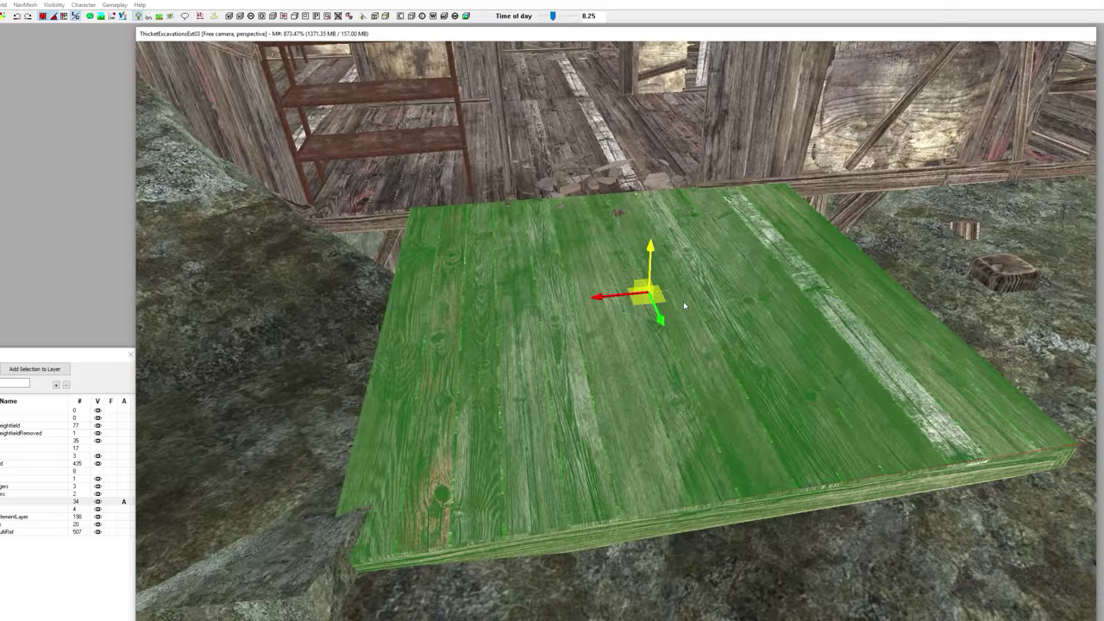
pyautogui.moveTo(611, 296); pyautogui.dragTo(665, 292)
pyautogui.moveTo(665, 293); pyautogui.dragTo(718, 325, button='middle')
# Step: Examine the ledge debris, the new plank floor and the shack's floor layout from several angles and from above
pyautogui.click(928, 420)
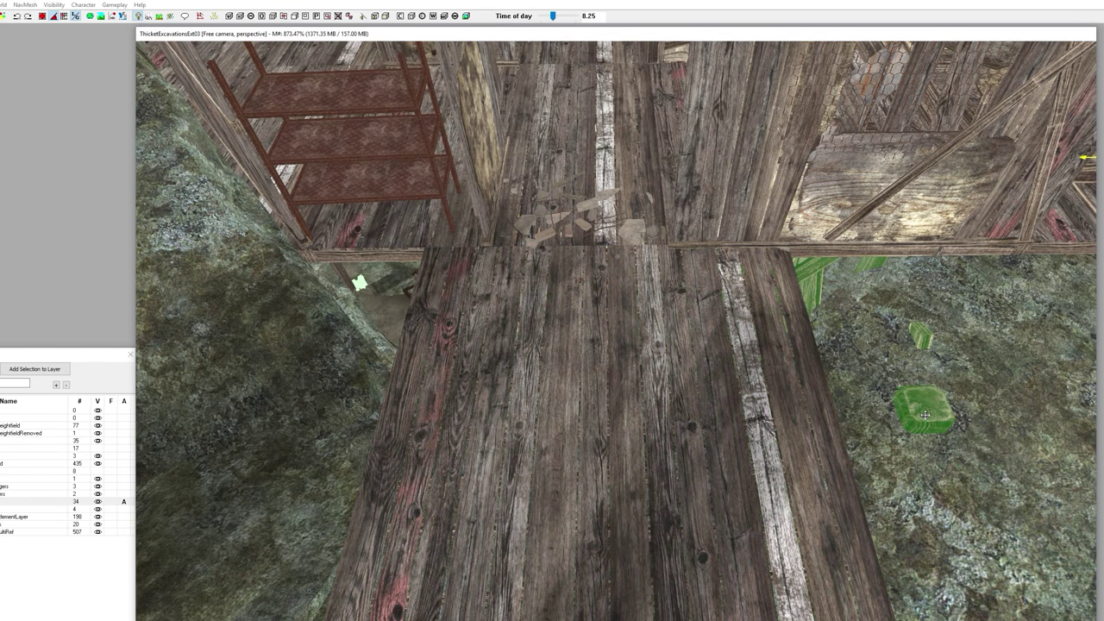
pyautogui.moveTo(925, 415); pyautogui.dragTo(879, 197, button='middle')
pyautogui.scroll(-3, 962, 315)
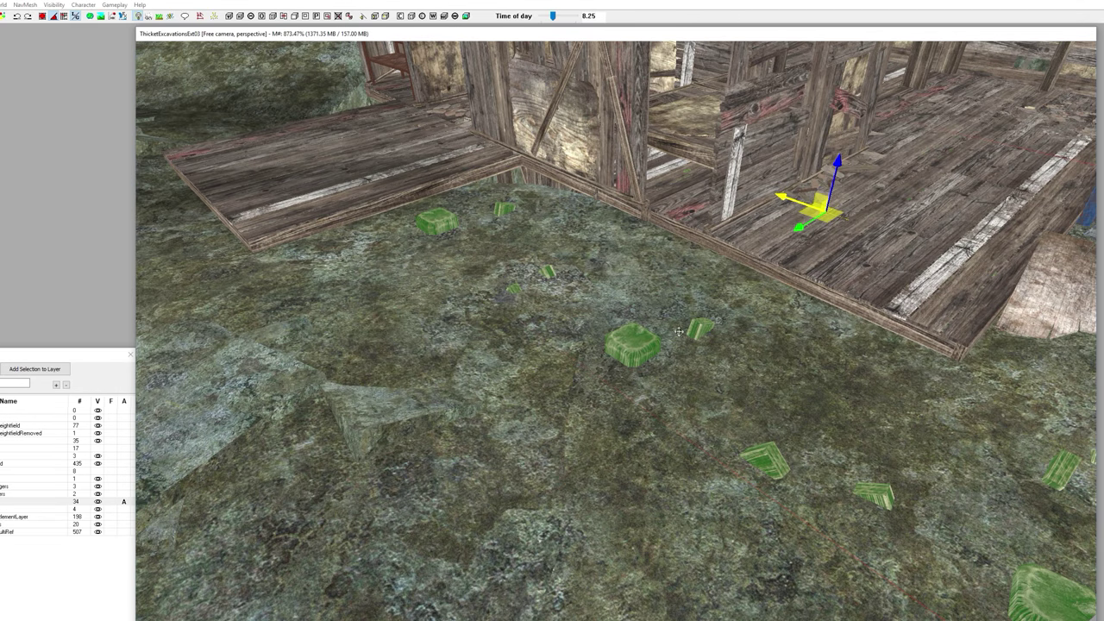
pyautogui.moveTo(679, 331); pyautogui.dragTo(806, 369, button='middle')
pyautogui.scroll(-6, 730, 326)
pyautogui.moveTo(653, 327)
pyautogui.mouseDown(button='middle')
pyautogui.moveTo(608, 284)
pyautogui.moveTo(705, 315)
pyautogui.moveTo(643, 294)
pyautogui.moveTo(647, 323)
pyautogui.moveTo(495, 202)
pyautogui.moveTo(576, 252)
pyautogui.moveTo(640, 324)
pyautogui.mouseUp(button='middle')
pyautogui.scroll(2, 646, 361)
pyautogui.scroll(2, 646, 361)
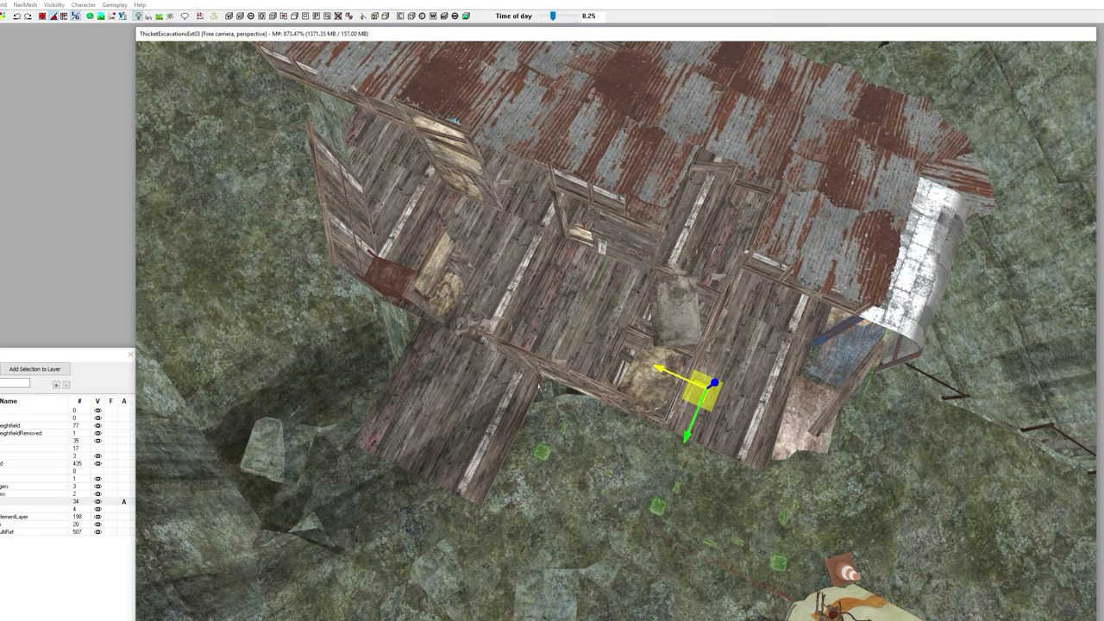
pyautogui.click(659, 375)
pyautogui.scroll(2, 658, 375)
pyautogui.moveTo(659, 375); pyautogui.dragTo(727, 299, button='middle')
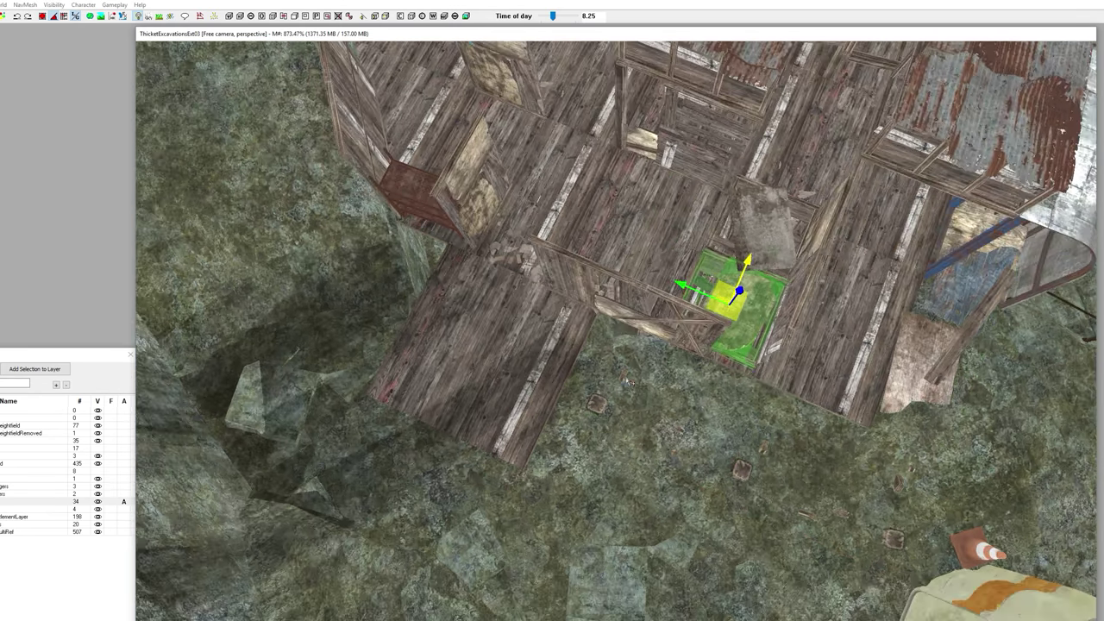
pyautogui.scroll(2, 628, 378)
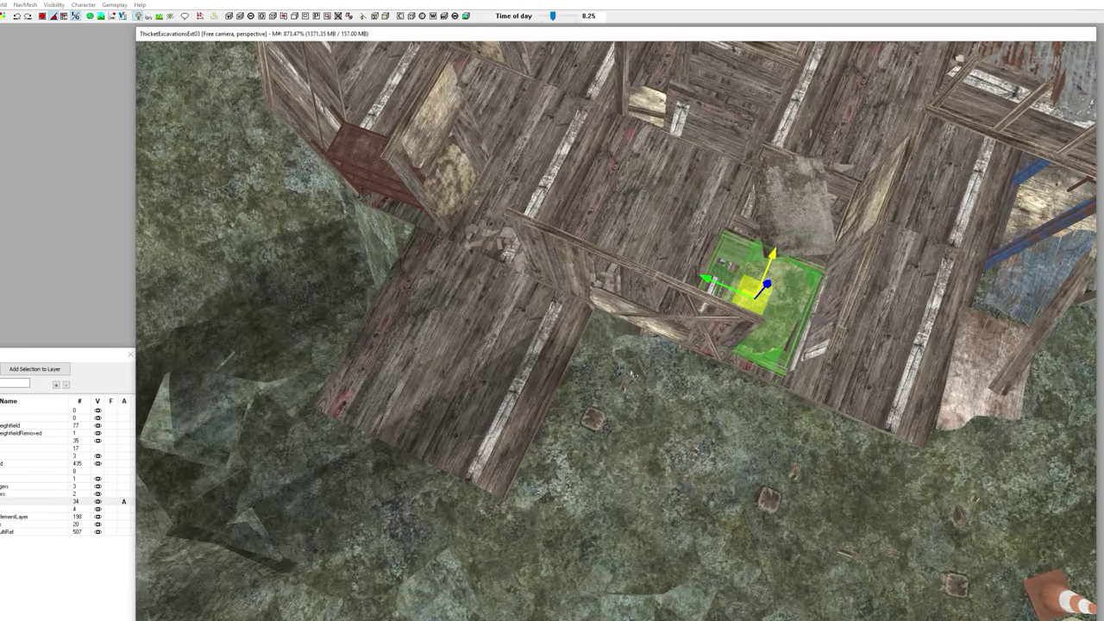
# Step: Place a copy of the slab-covered floor panel on the ledge beside the new plank floor and adjust its height
pyautogui.click(800, 200)
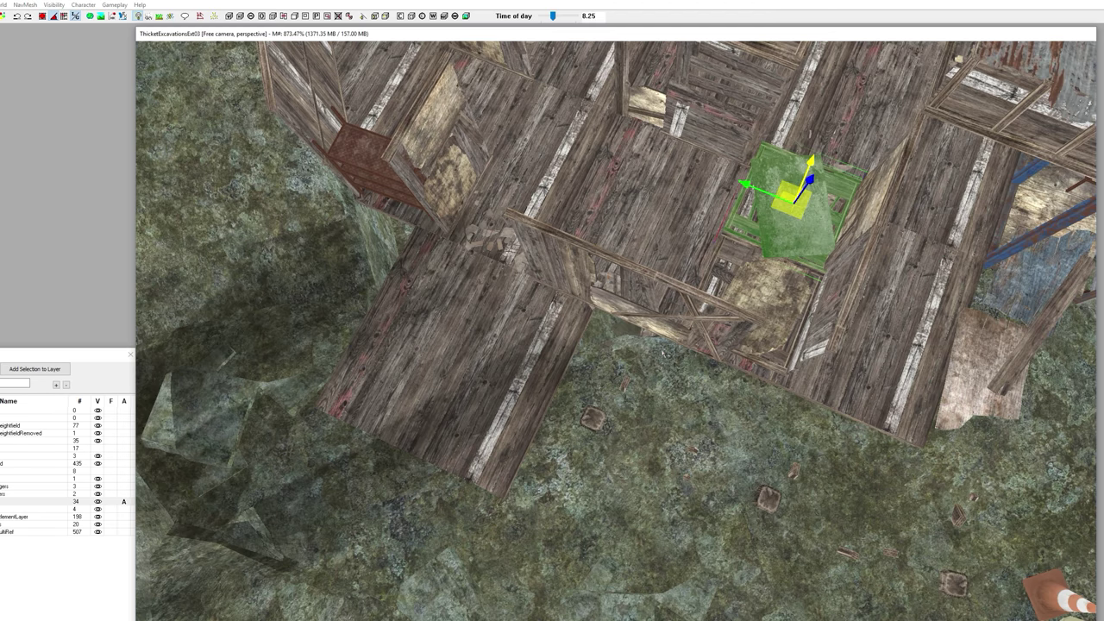
pyautogui.moveTo(664, 353); pyautogui.dragTo(643, 353, button='middle')
pyautogui.scroll(2, 647, 352)
pyautogui.moveTo(793, 171); pyautogui.dragTo(671, 446)
pyautogui.hotkey('ctrl', 'z')
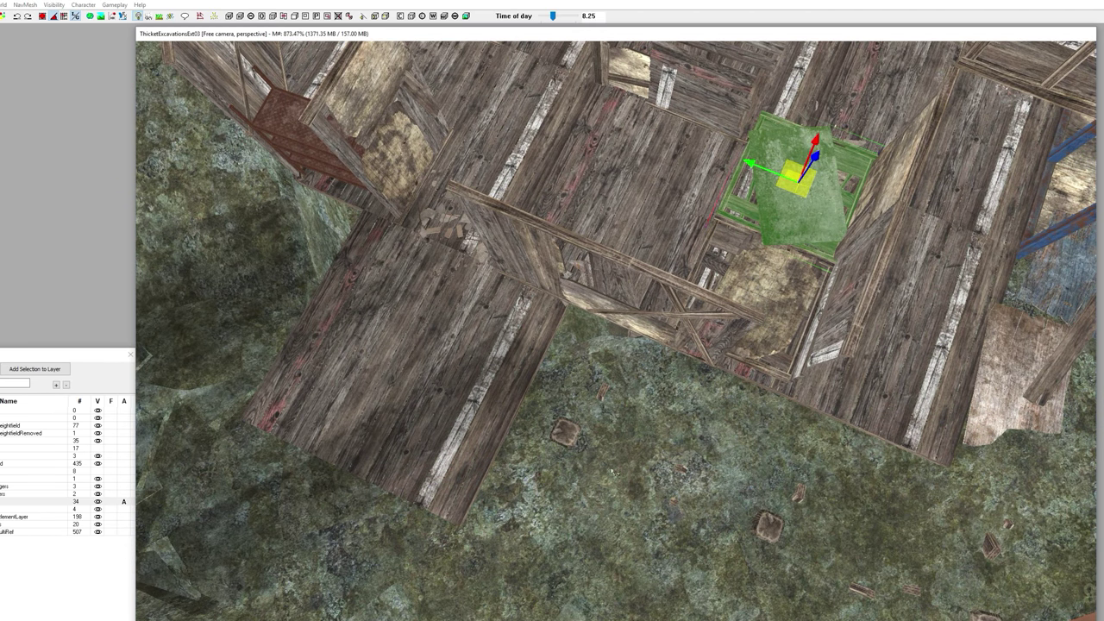
pyautogui.moveTo(799, 173); pyautogui.dragTo(599, 369)
pyautogui.keyDown('shift'); pyautogui.moveTo(599, 369); pyautogui.dragTo(485, 394, button='middle'); pyautogui.keyUp('shift')
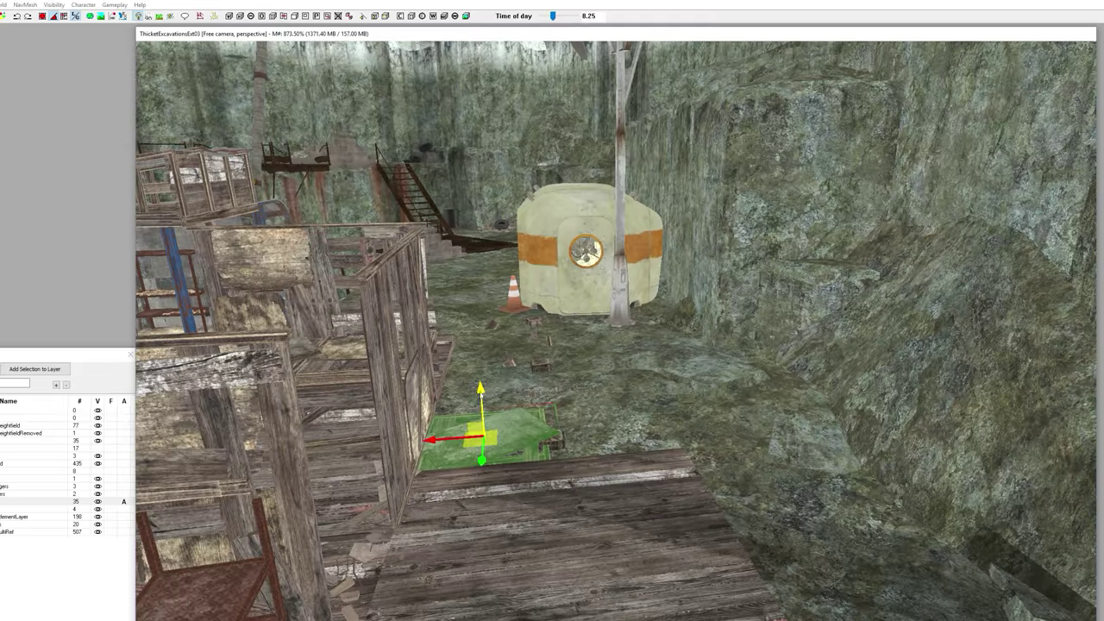
pyautogui.moveTo(481, 395); pyautogui.dragTo(480, 384)
pyautogui.keyDown('shift'); pyautogui.moveTo(480, 384); pyautogui.dragTo(644, 440, button='middle'); pyautogui.keyUp('shift')
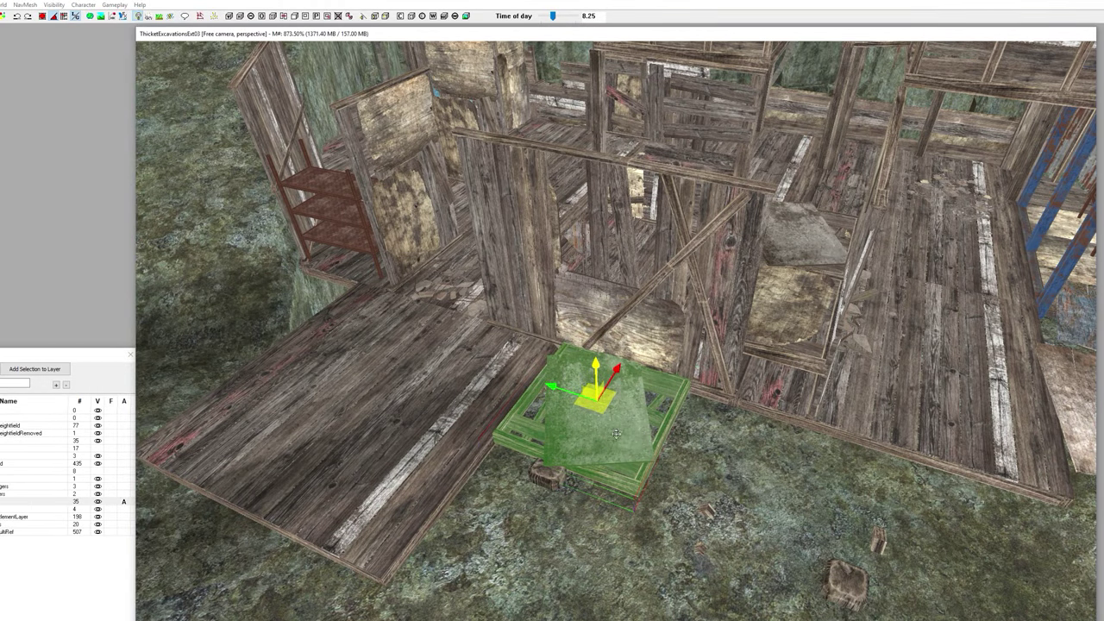
# Step: Filter the Object Window for "shack" and narrow the results to static architecture pieces
pyautogui.doubleClick(616, 434)
pyautogui.click(635, 192)
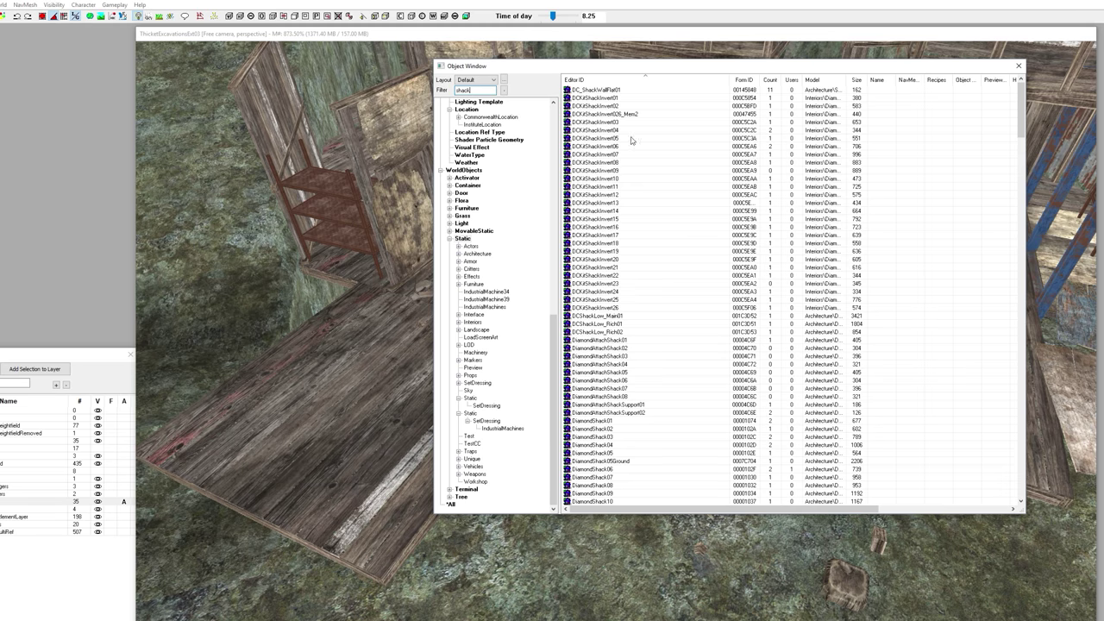
pyautogui.scroll(-17, 631, 140)
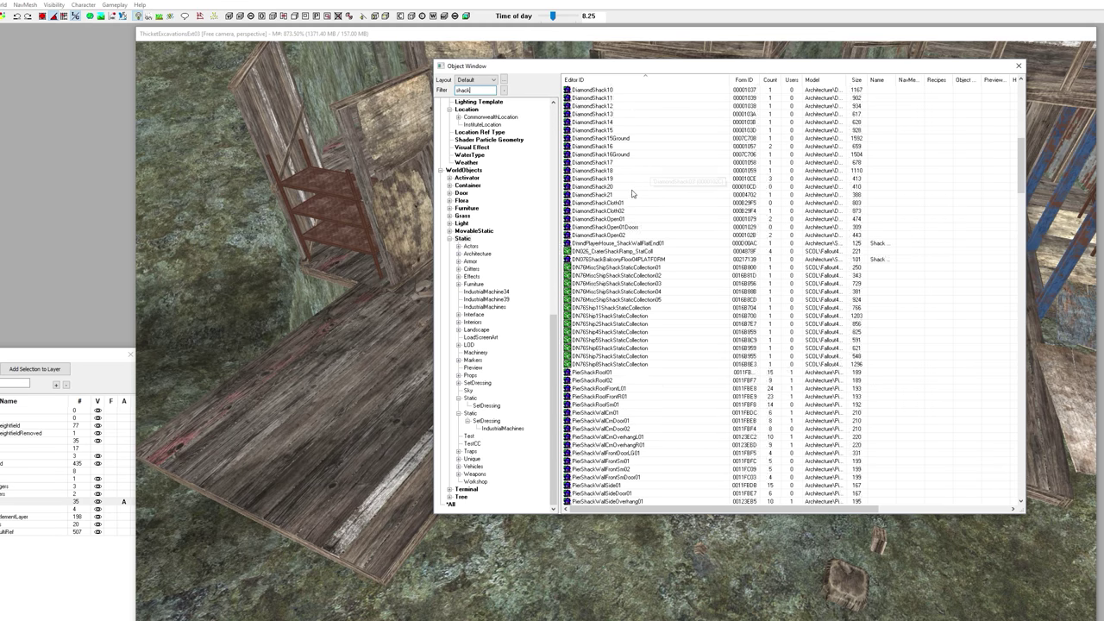
pyautogui.scroll(-20, 631, 193)
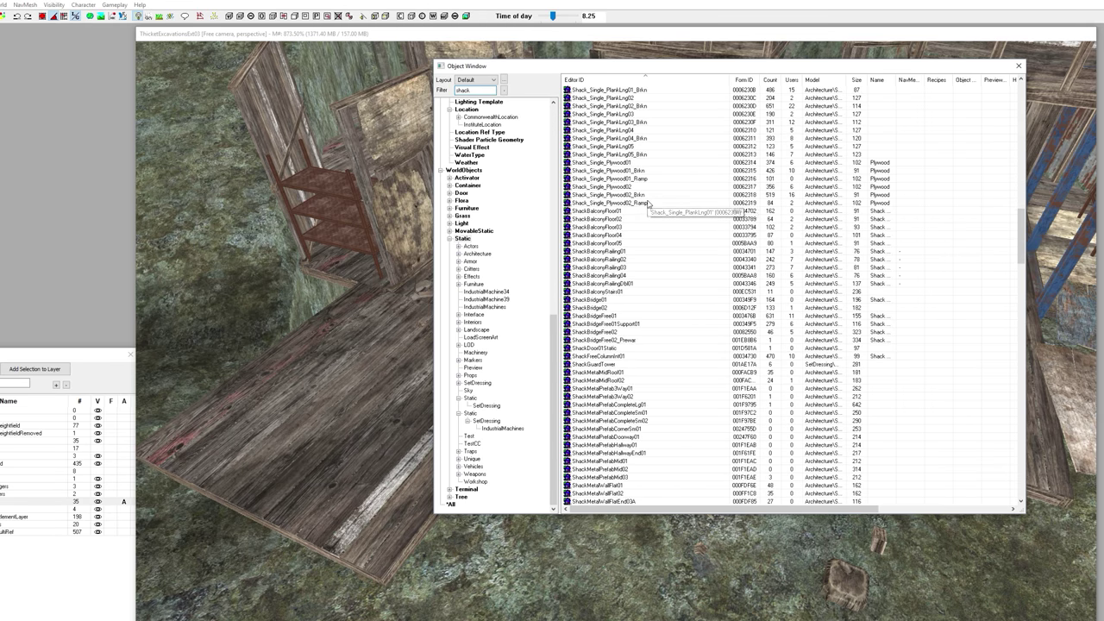
pyautogui.click(478, 254)
pyautogui.scroll(-6, 591, 303)
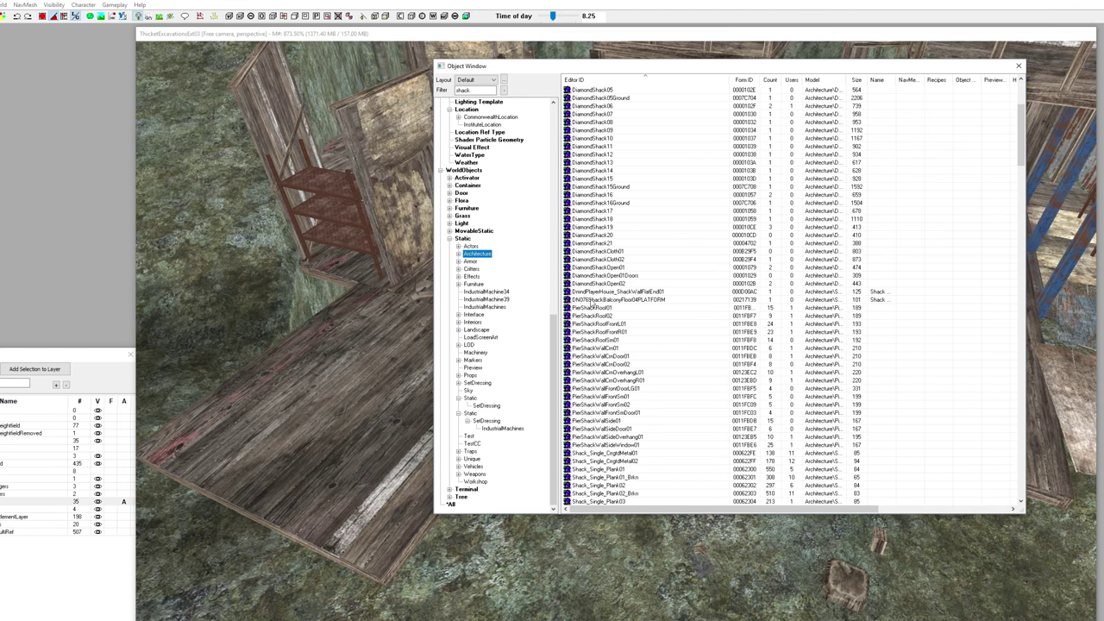
# Step: Browse the filtered shack architecture pieces, checking the floor, wall and metal wall entries for a suitable part
pyautogui.scroll(-20, 687, 326)
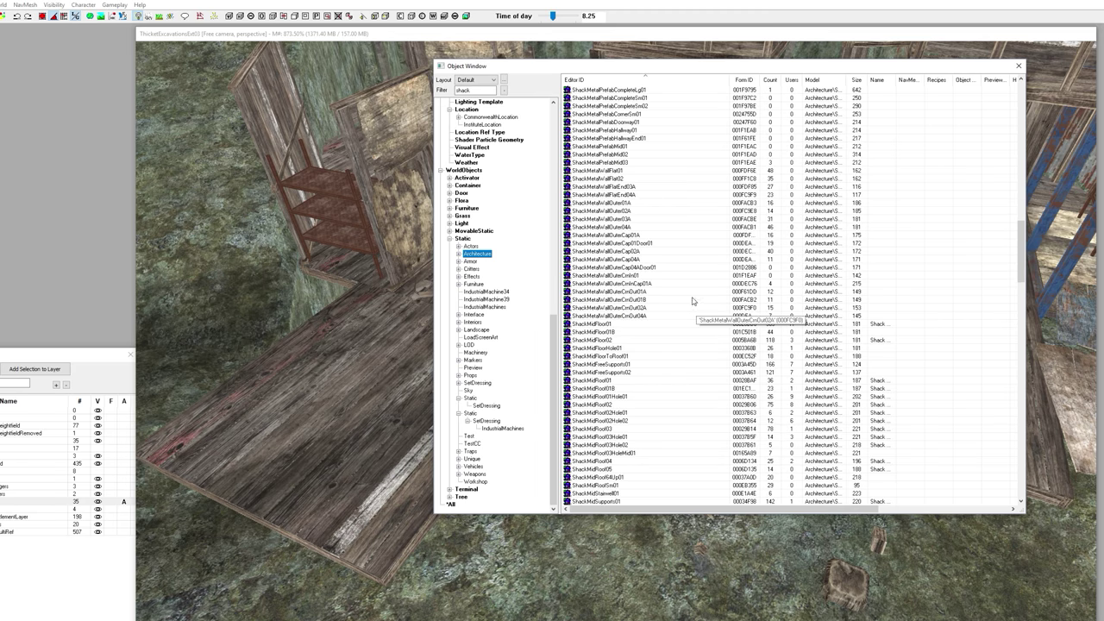
pyautogui.scroll(6, 664, 305)
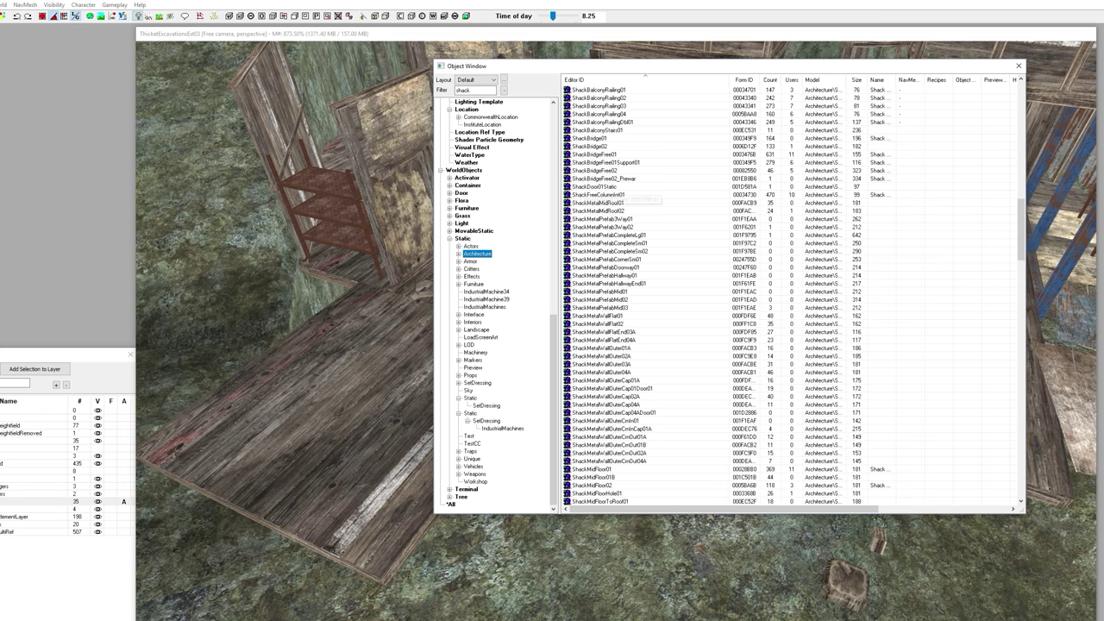
pyautogui.scroll(-16, 609, 354)
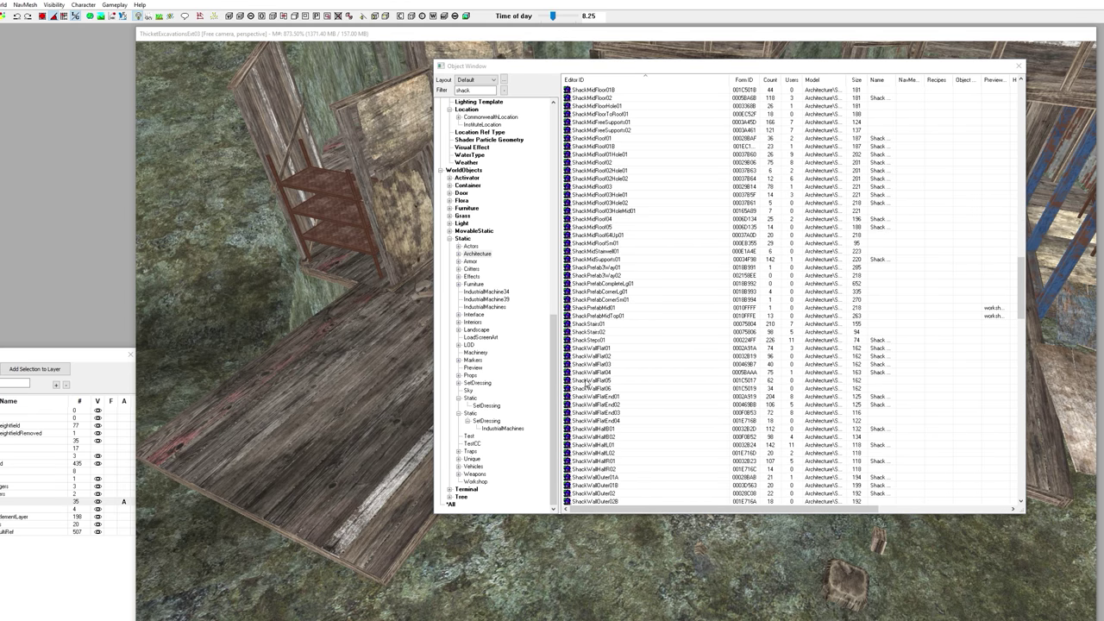
pyautogui.click(591, 371)
pyautogui.scroll(-9, 595, 375)
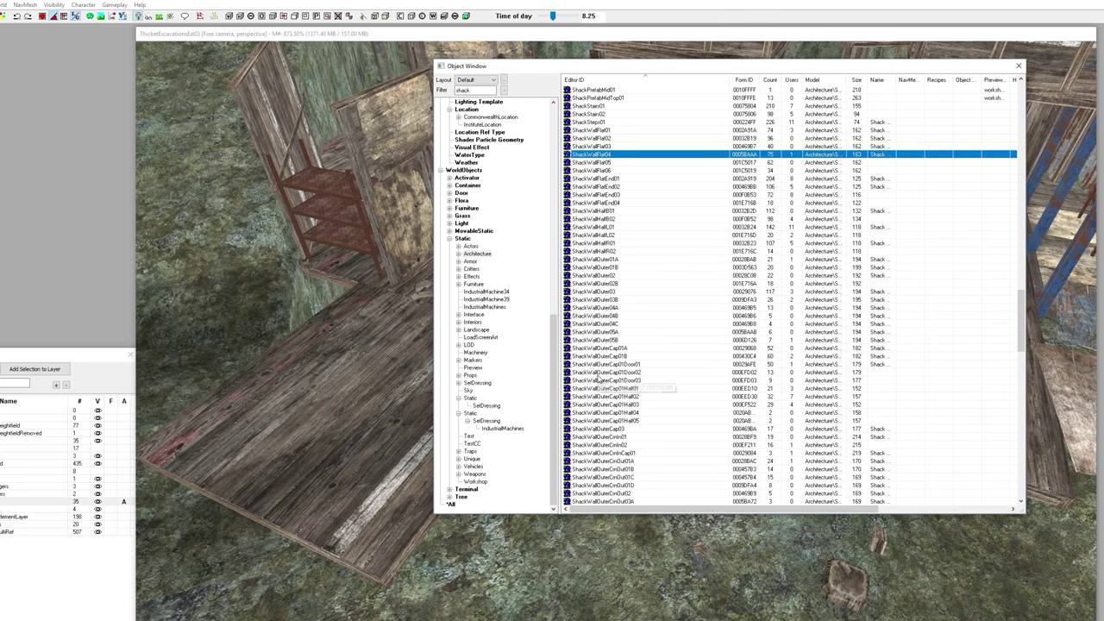
pyautogui.scroll(9, 599, 378)
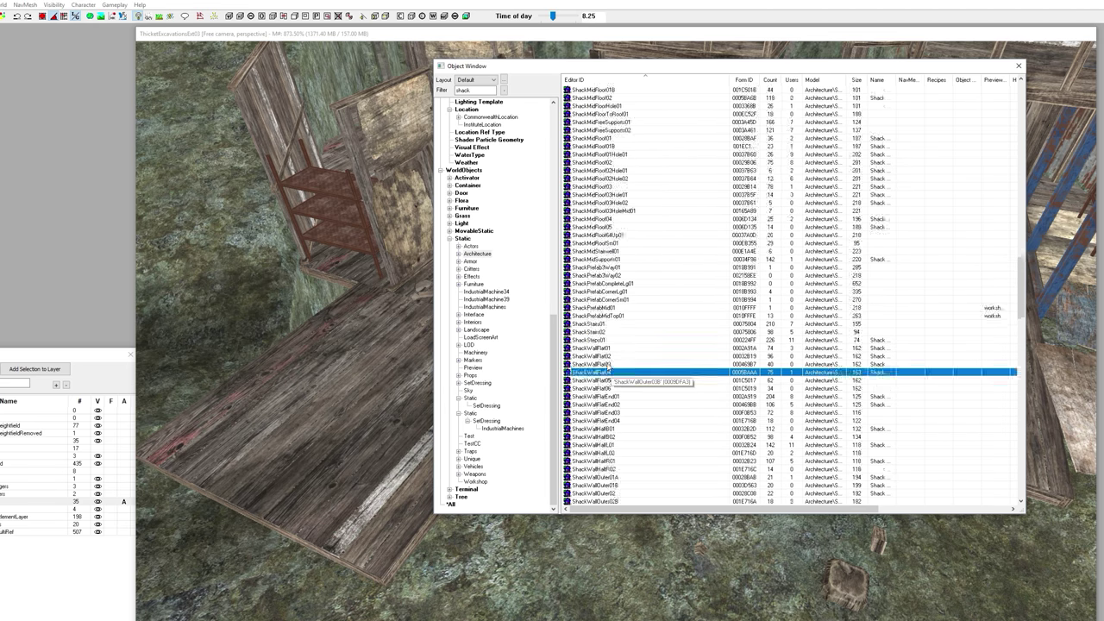
pyautogui.scroll(20, 611, 368)
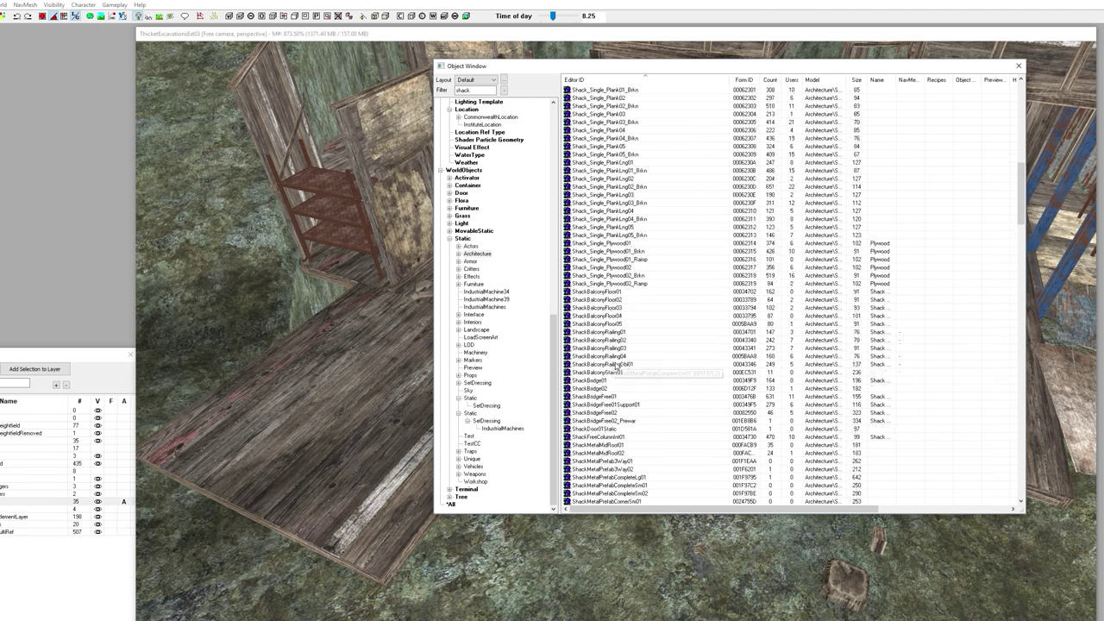
pyautogui.scroll(-5, 617, 368)
pyautogui.click(605, 444)
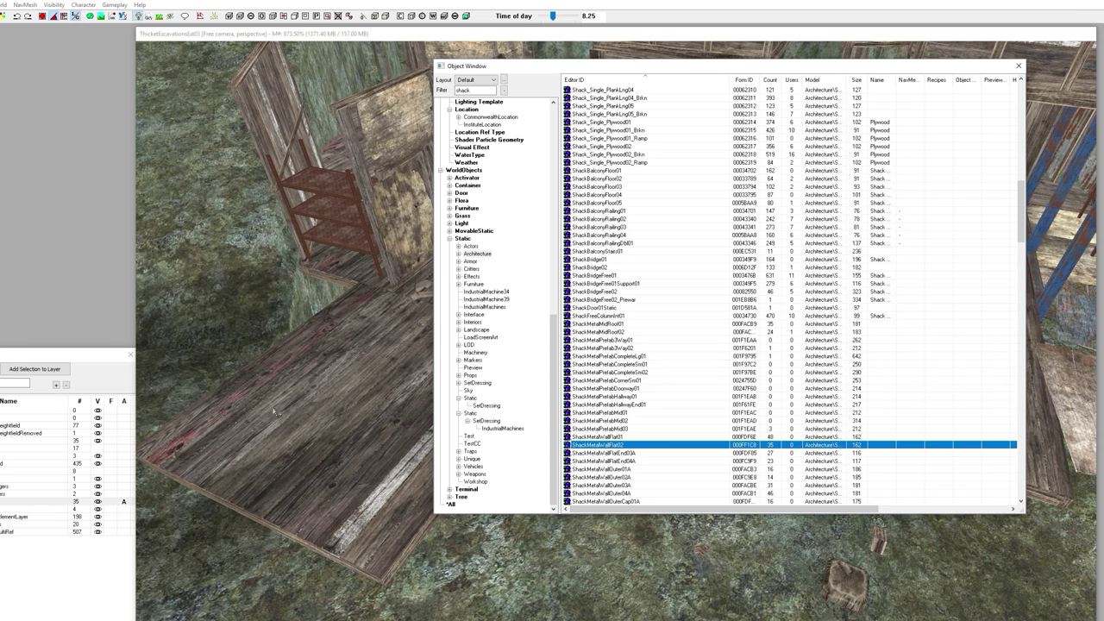
pyautogui.moveTo(274, 412); pyautogui.dragTo(272, 406)
pyautogui.press('Delete')
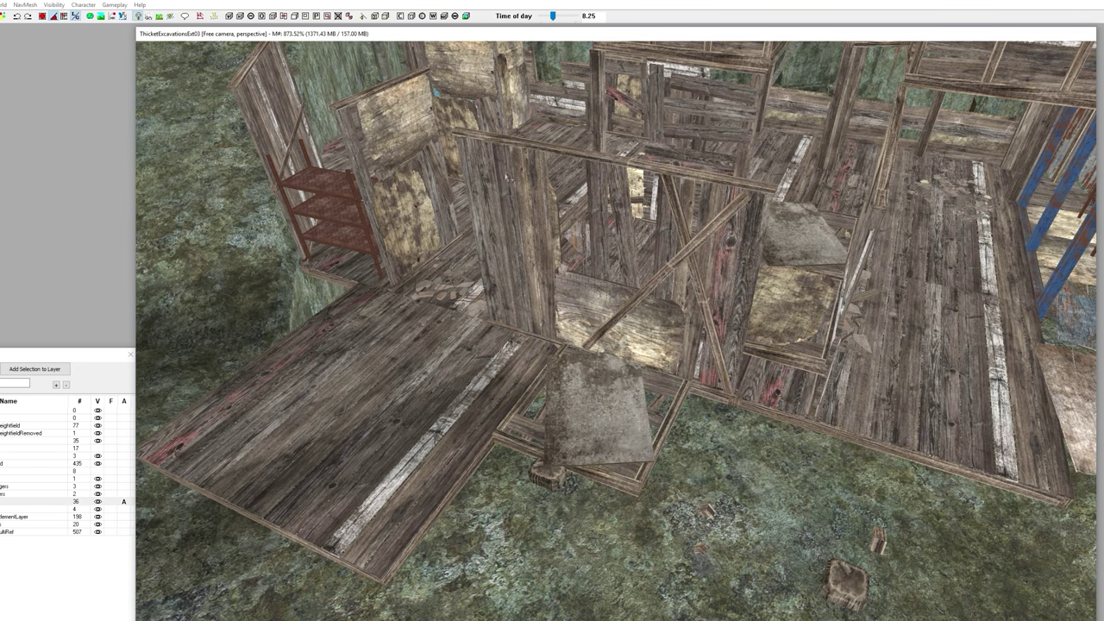
# Step: Place a square plank panel between the new plank floor and the slab-covered panel, partly tucked under the floor's edge
pyautogui.moveTo(641, 34); pyautogui.dragTo(1103, 40)
pyautogui.moveTo(862, 90); pyautogui.dragTo(884, 41)
pyautogui.moveTo(1096, 38); pyautogui.dragTo(1103, 36)
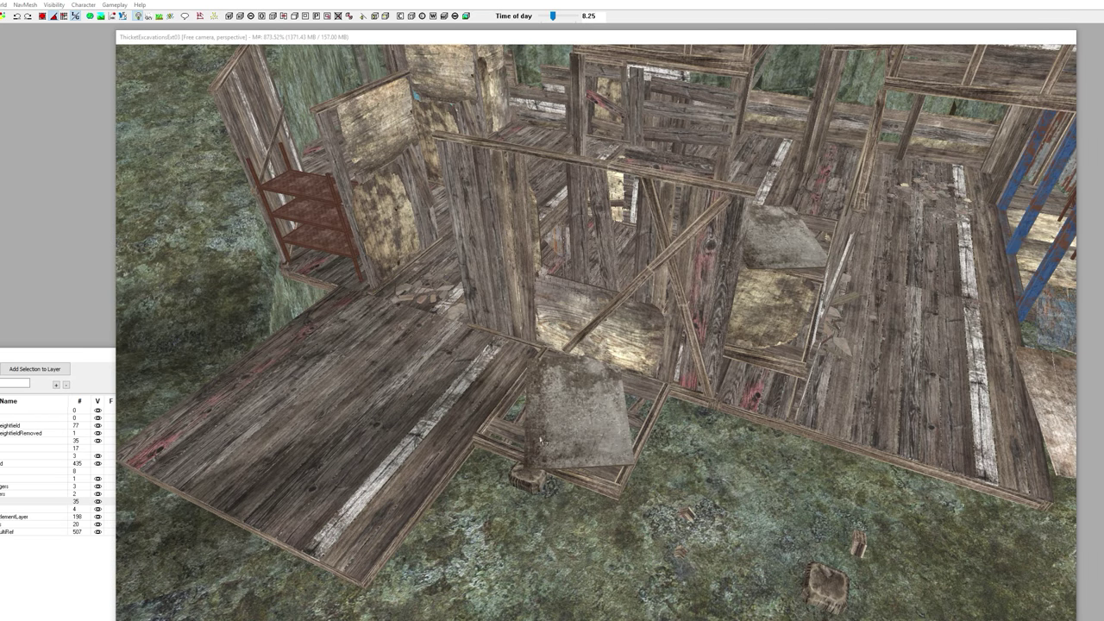
pyautogui.moveTo(542, 441); pyautogui.dragTo(494, 421)
pyautogui.press('e')
pyautogui.press('e')
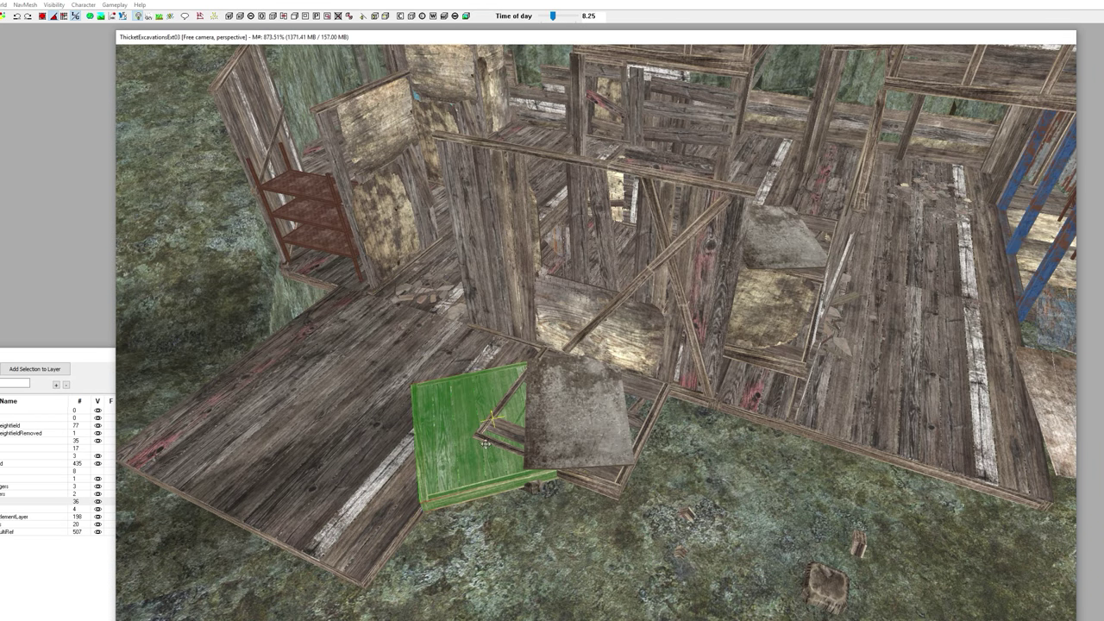
pyautogui.press('w')
pyautogui.press('e')
pyautogui.moveTo(507, 429); pyautogui.dragTo(474, 473)
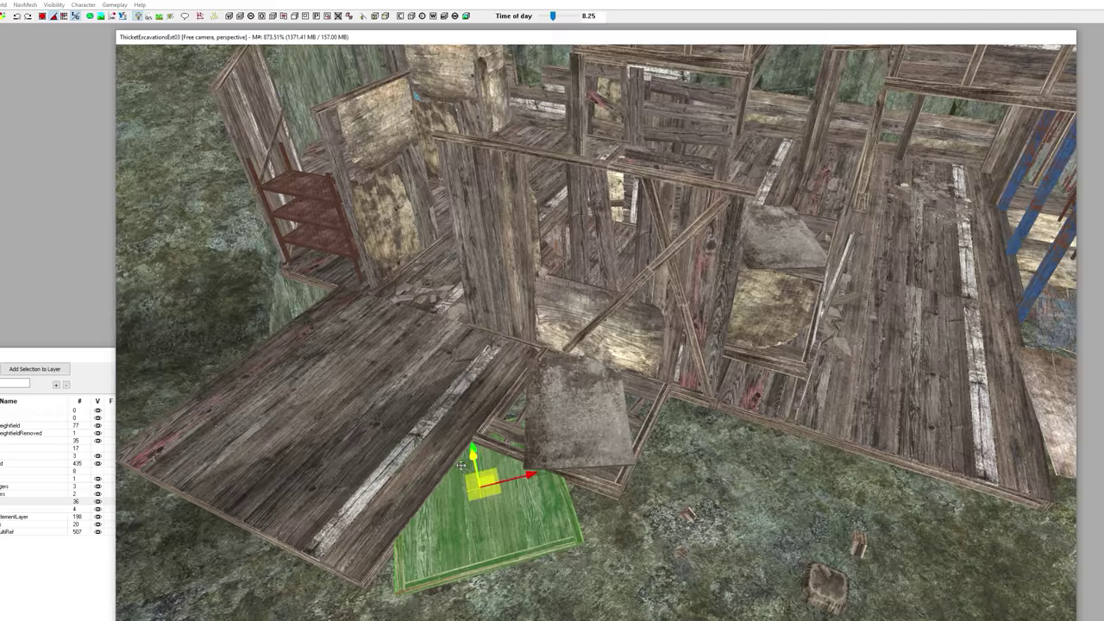
# Step: Add another panel under the plank floor's inner corner near the red metal shelves, moving it to fill the gap above the ledge
pyautogui.moveTo(462, 465); pyautogui.dragTo(559, 464, button='middle')
pyautogui.moveTo(561, 532); pyautogui.dragTo(562, 519, button='middle')
pyautogui.click(562, 520)
pyautogui.scroll(-2, 562, 520)
pyautogui.moveTo(557, 578); pyautogui.dragTo(645, 523, button='middle')
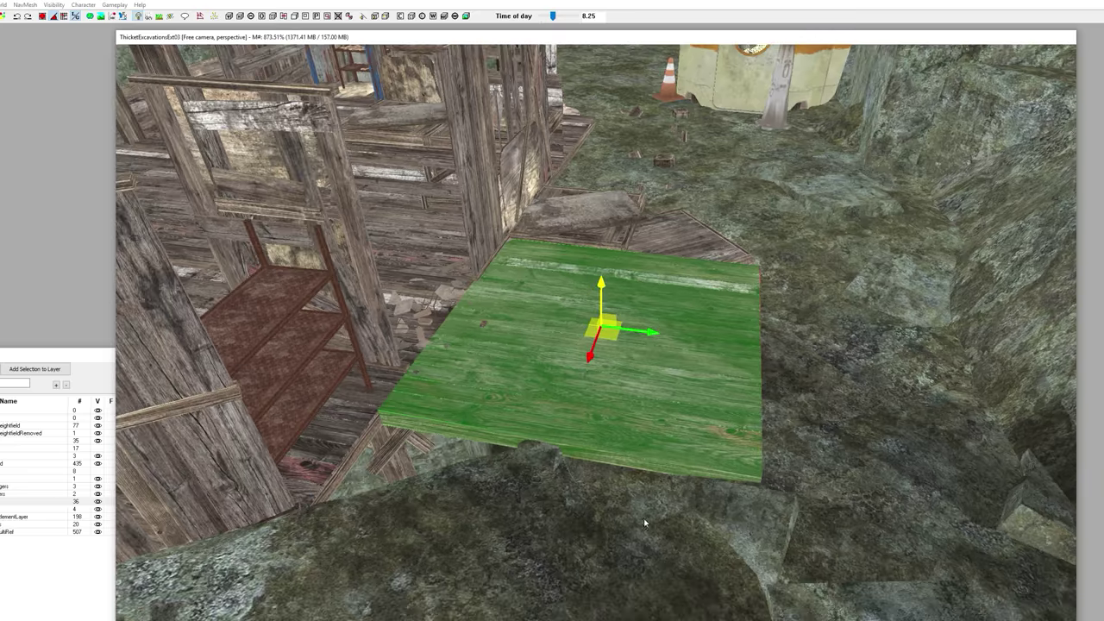
pyautogui.click(441, 429)
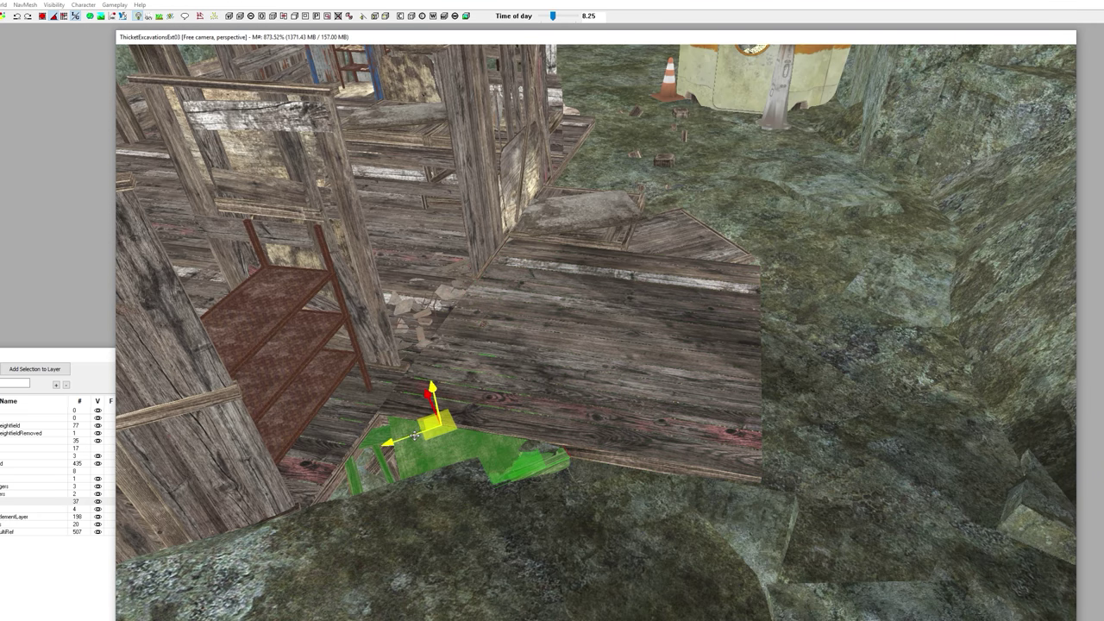
pyautogui.moveTo(415, 435); pyautogui.dragTo(362, 455)
pyautogui.keyDown('shift'); pyautogui.moveTo(362, 454); pyautogui.dragTo(403, 442, button='middle'); pyautogui.keyUp('shift')
pyautogui.moveTo(386, 435); pyautogui.dragTo(417, 406)
pyautogui.moveTo(417, 406); pyautogui.dragTo(407, 452, button='middle')
pyautogui.moveTo(773, 456); pyautogui.dragTo(773, 456, button='middle')
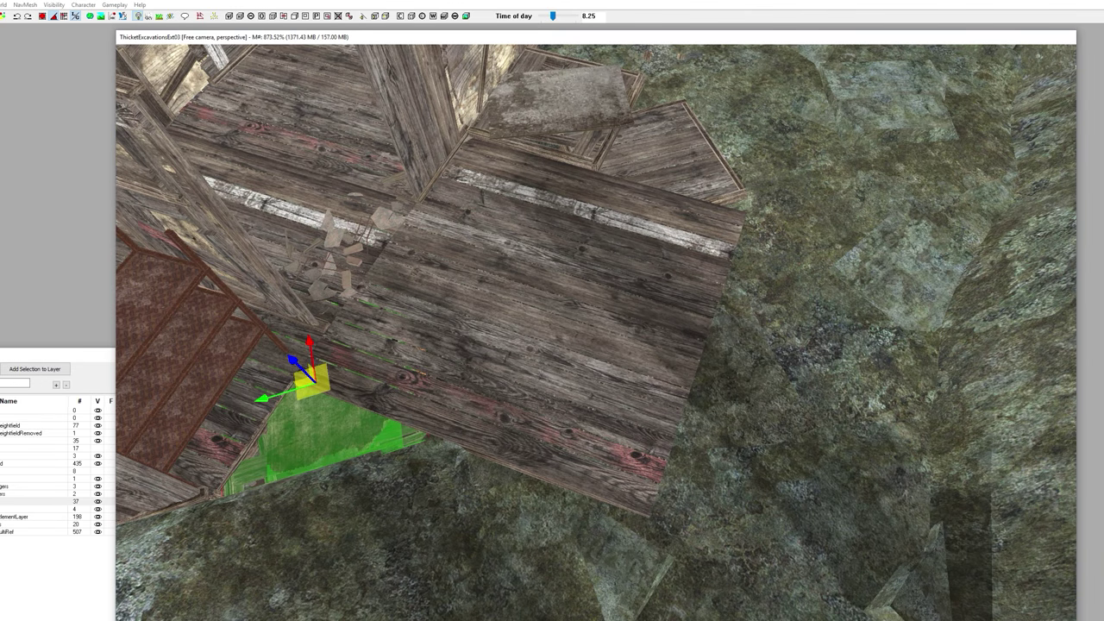
# Step: Duplicate that panel, rotate it to match the plank floor and tuck it under the floor's outer corner as a border
pyautogui.hotkey('ctrl', 'c')
pyautogui.hotkey('ctrl', 'v')
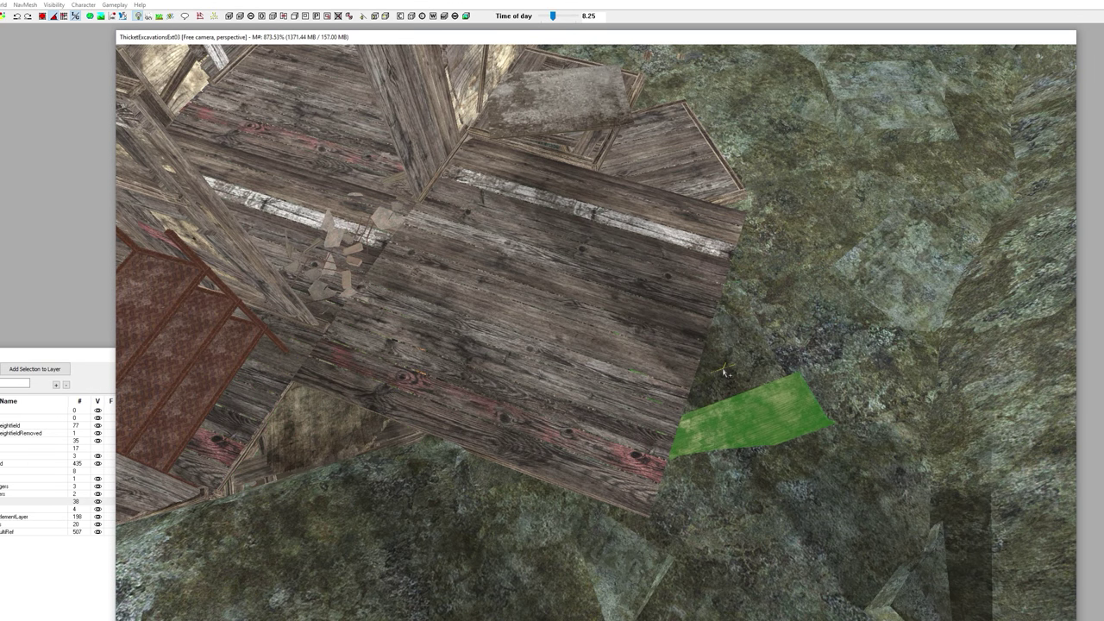
pyautogui.press('w')
pyautogui.press('e')
pyautogui.moveTo(730, 346); pyautogui.dragTo(735, 336)
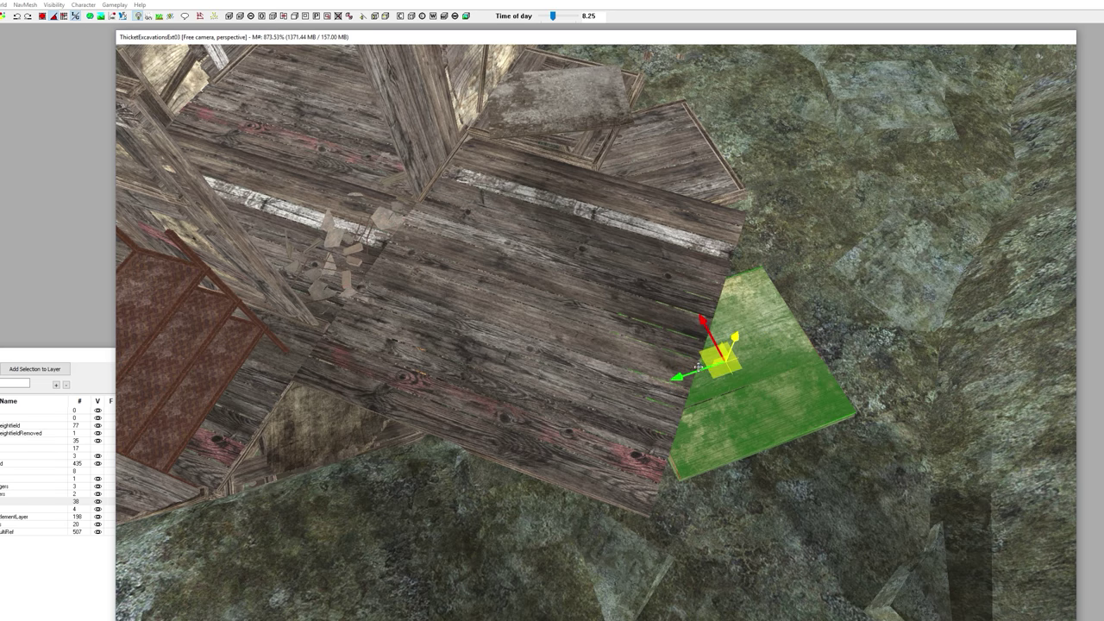
pyautogui.moveTo(687, 400); pyautogui.dragTo(613, 427)
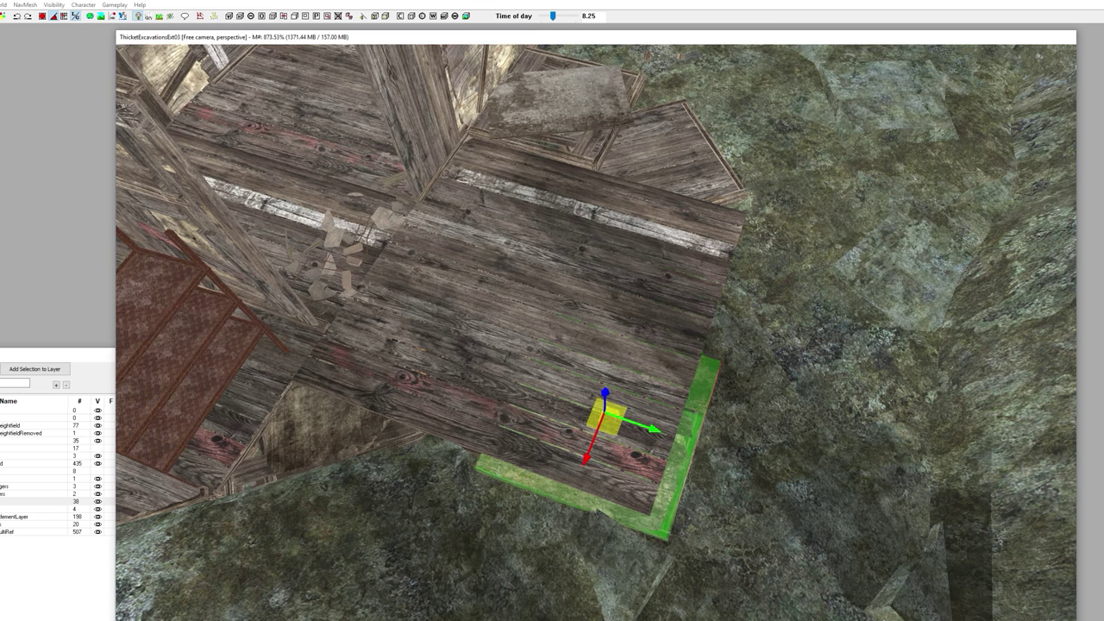
pyautogui.moveTo(607, 417)
pyautogui.mouseDown()
pyautogui.moveTo(592, 419)
pyautogui.moveTo(604, 408)
pyautogui.mouseUp()
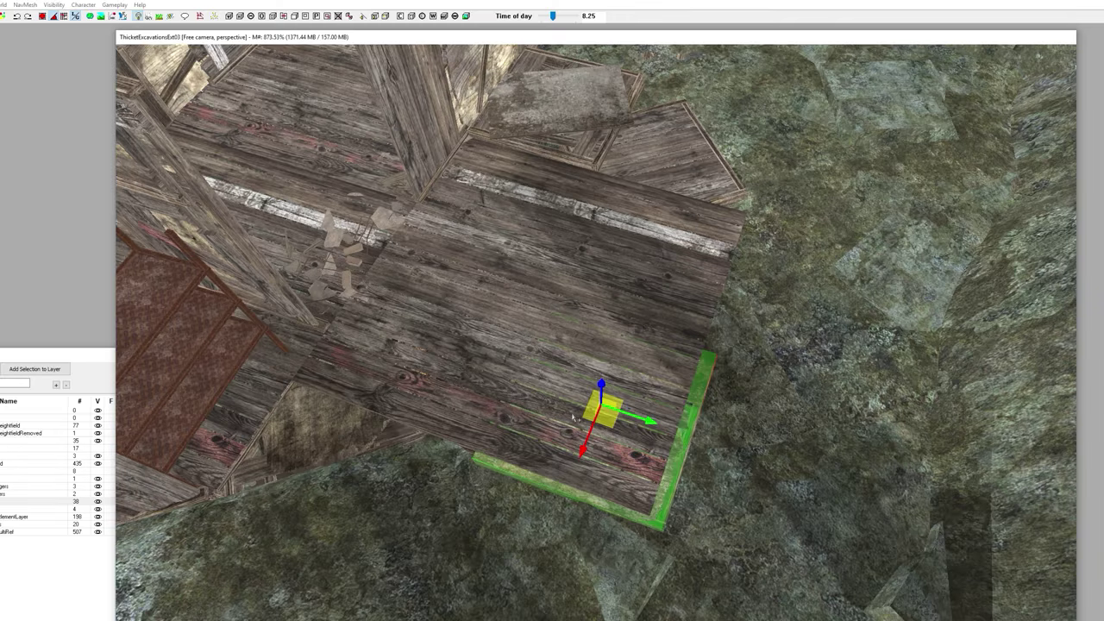
pyautogui.moveTo(573, 417); pyautogui.dragTo(555, 415, button='middle')
# Step: Paste a copy of the corner panel in place and slide it along the plank floor's outer edge to the opposite corner
pyautogui.click(0, 5)
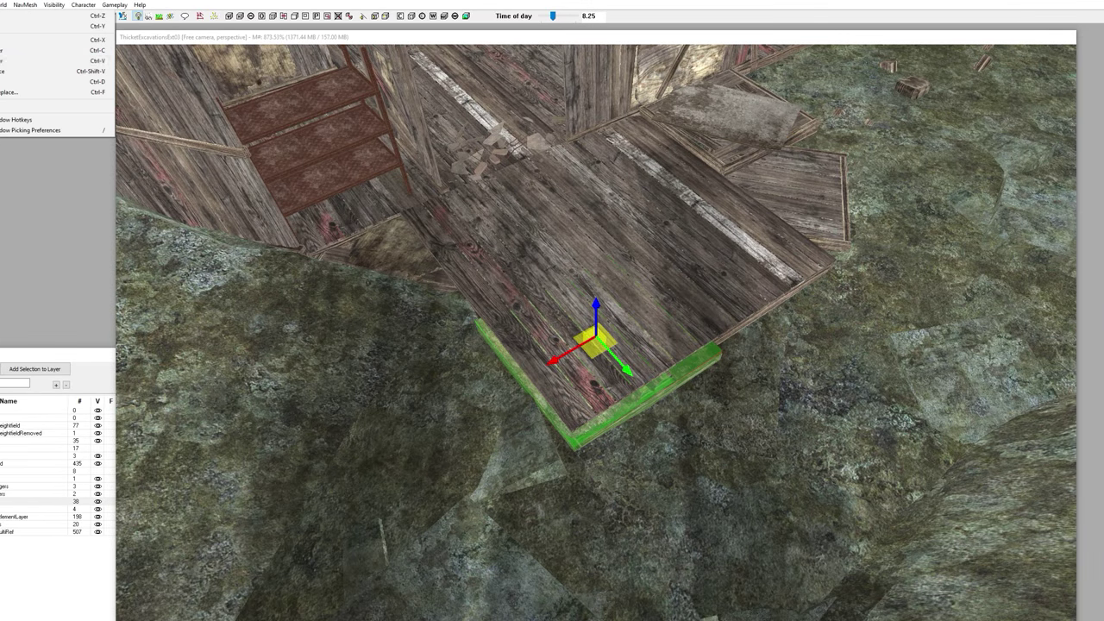
pyautogui.click(2, 72)
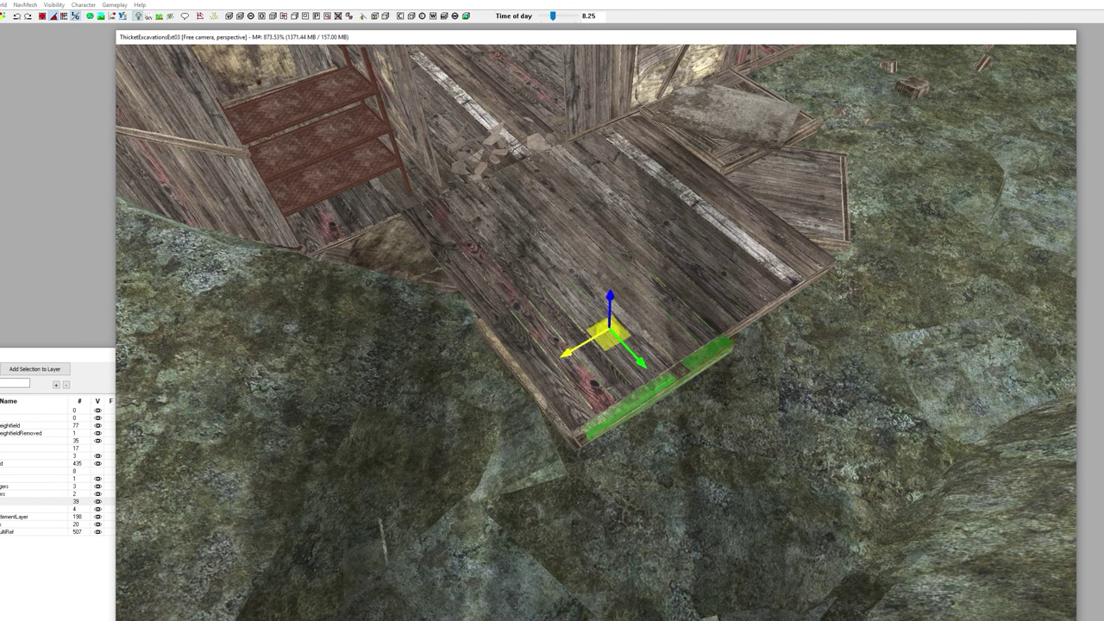
pyautogui.moveTo(560, 358); pyautogui.dragTo(708, 269)
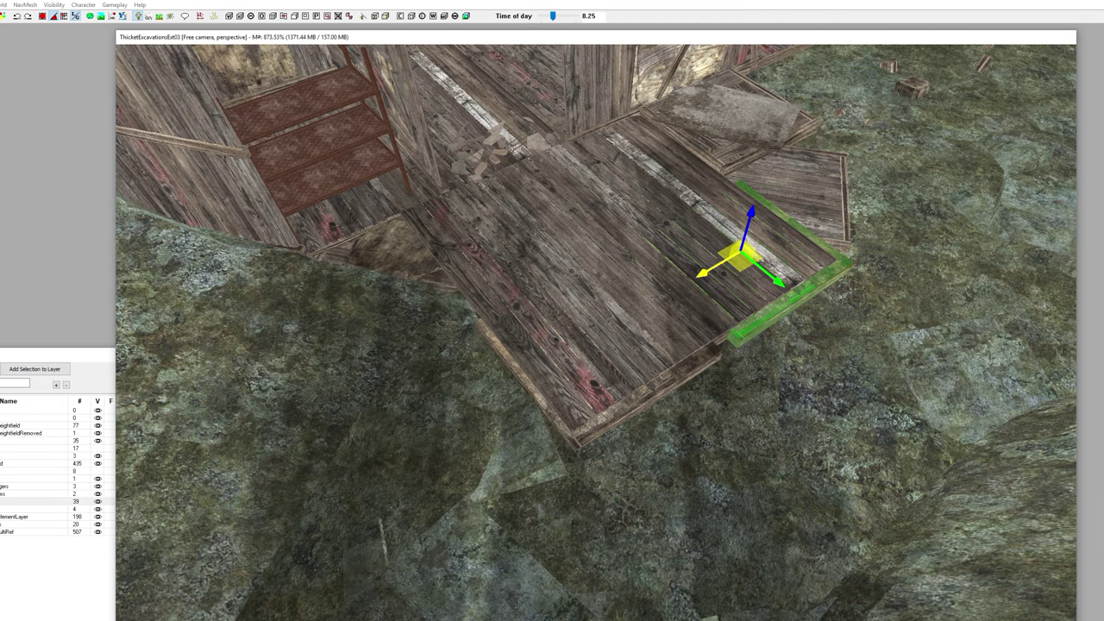
pyautogui.keyDown('shift'); pyautogui.moveTo(722, 326); pyautogui.dragTo(691, 329, button='middle'); pyautogui.keyUp('shift')
pyautogui.moveTo(694, 329); pyautogui.dragTo(729, 343, button='right')
pyautogui.keyDown('shift'); pyautogui.moveTo(729, 344); pyautogui.dragTo(748, 203, button='middle'); pyautogui.keyUp('shift')
# Step: Shift the first corner panel outward so more of its edge shows beneath the plank floor
pyautogui.click(681, 343)
pyautogui.click(933, 494)
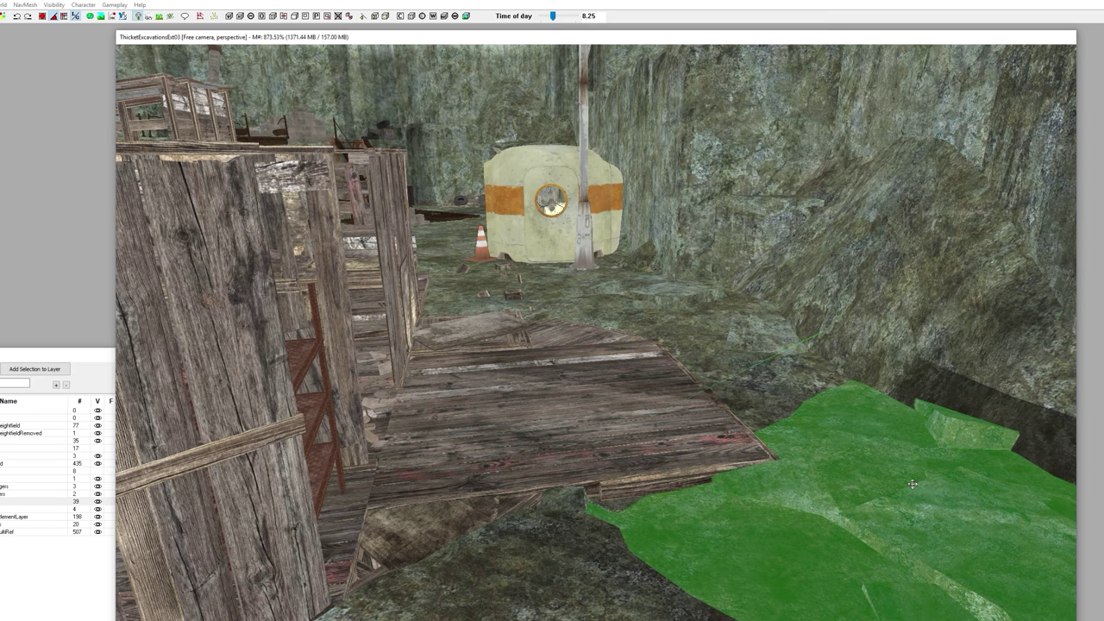
pyautogui.scroll(5, 912, 485)
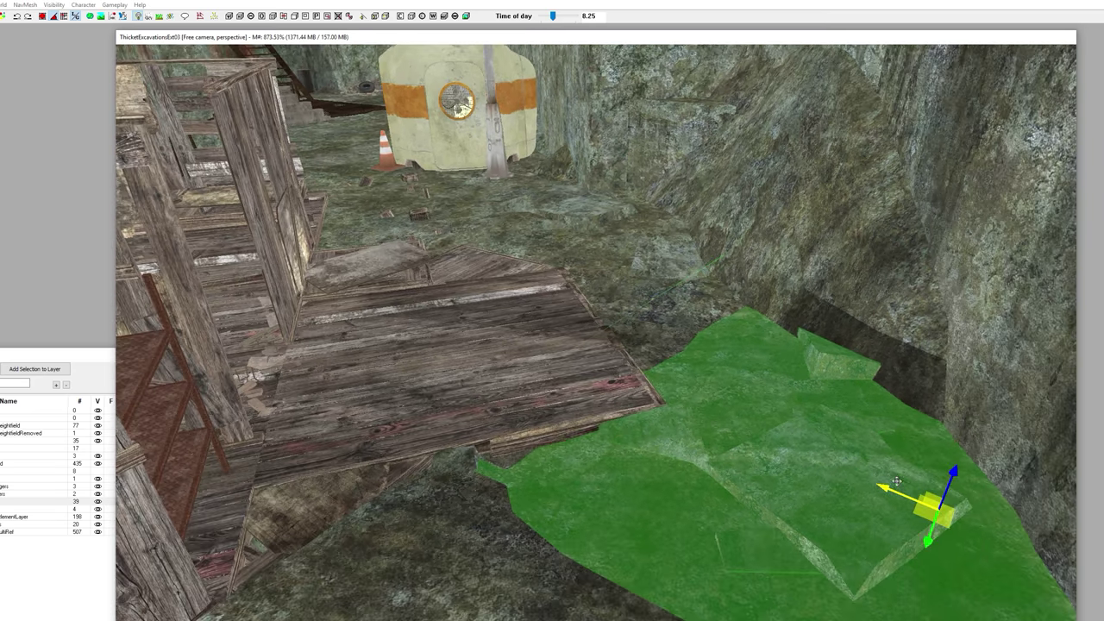
pyautogui.press('Delete')
pyautogui.scroll(-1, 810, 493)
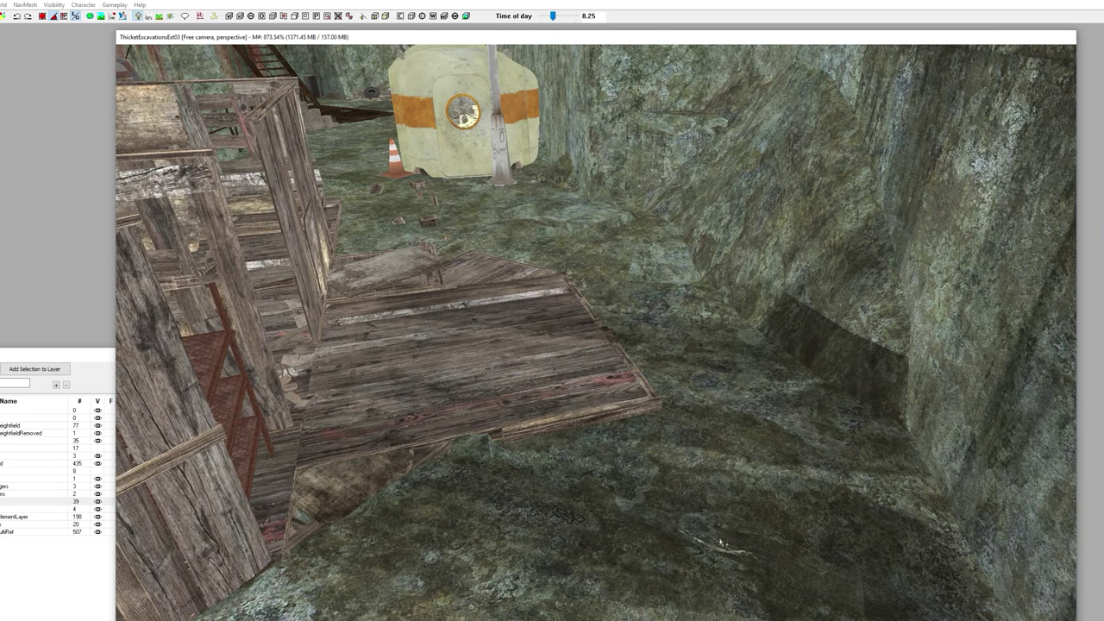
pyautogui.click(608, 405)
pyautogui.click(628, 413)
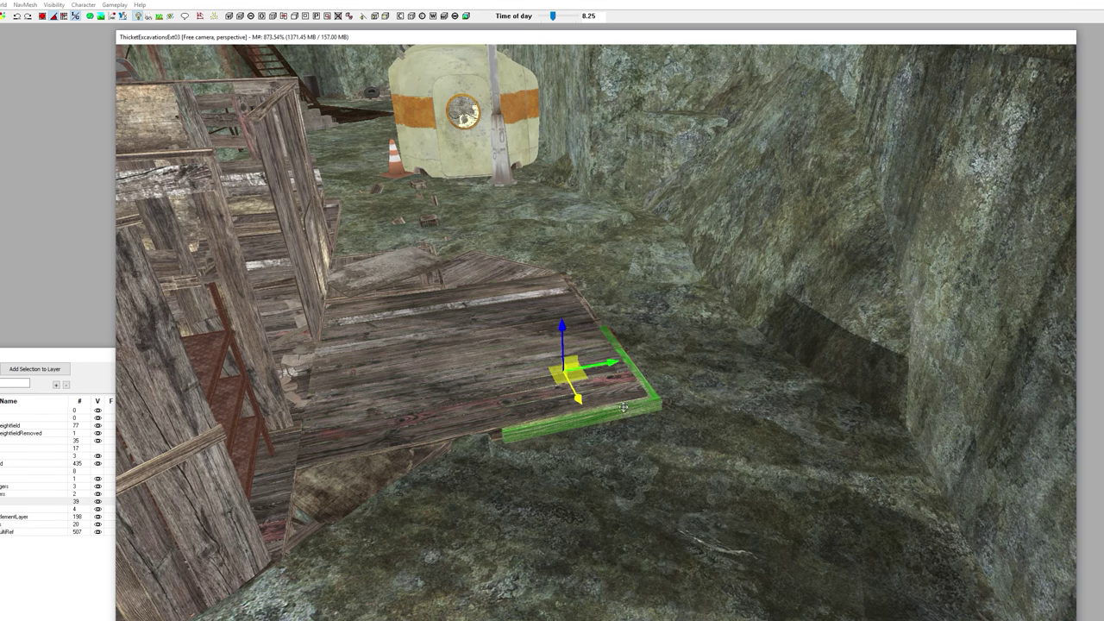
pyautogui.scroll(1, 611, 409)
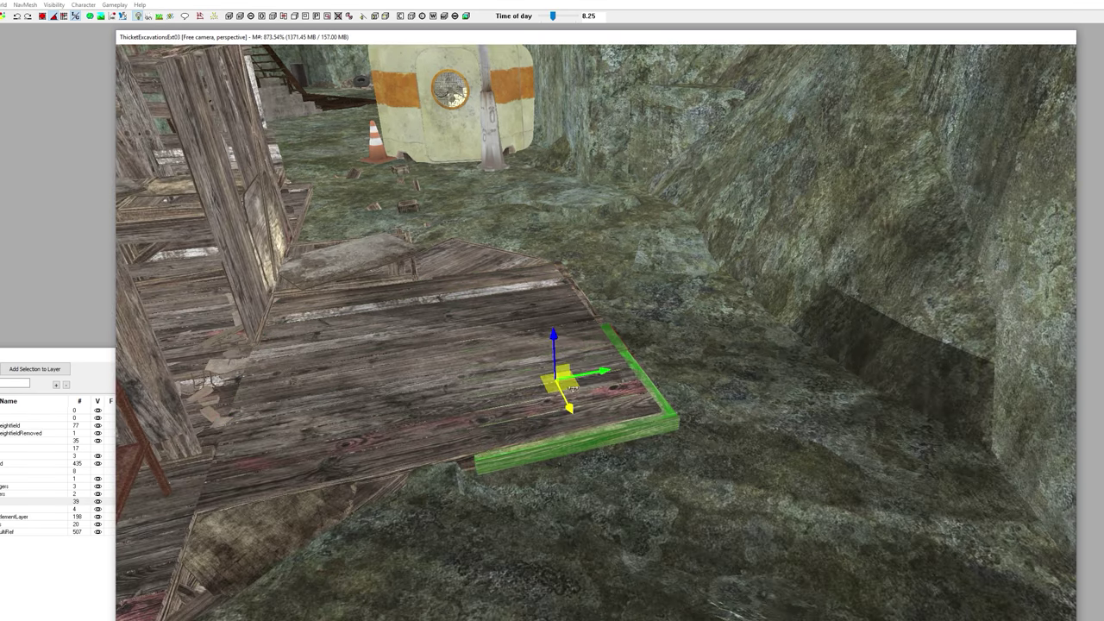
pyautogui.moveTo(572, 390); pyautogui.dragTo(587, 388)
pyautogui.keyDown('shift'); pyautogui.moveTo(582, 388); pyautogui.dragTo(623, 357, button='middle'); pyautogui.keyUp('shift')
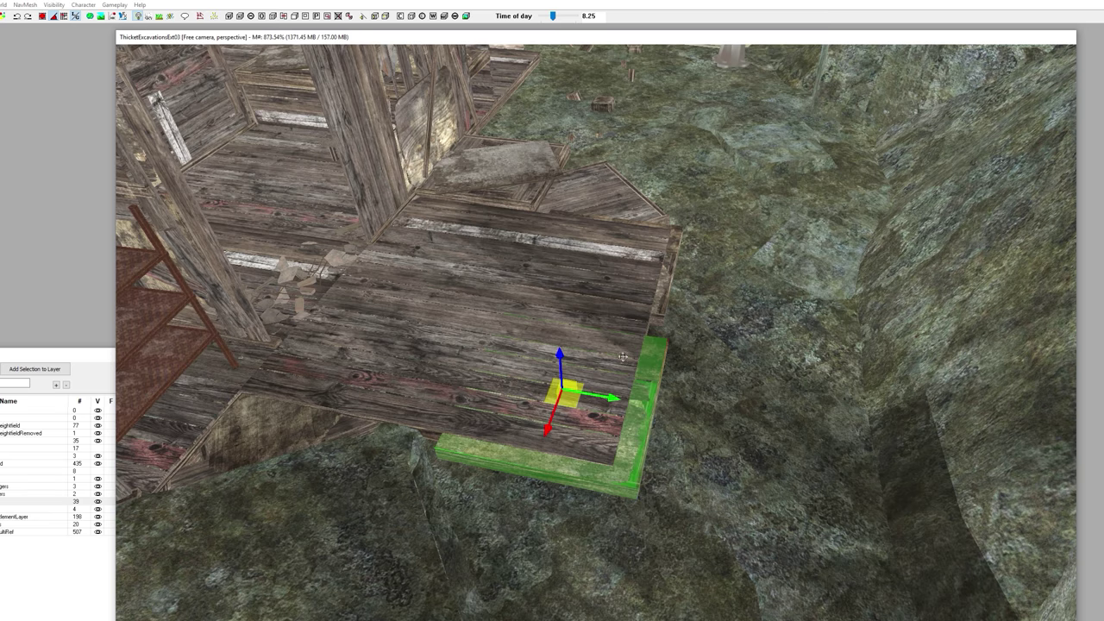
# Step: Move the ground rock beside the new plank floor toward the quarry wall
pyautogui.click(795, 256)
pyautogui.press('Delete')
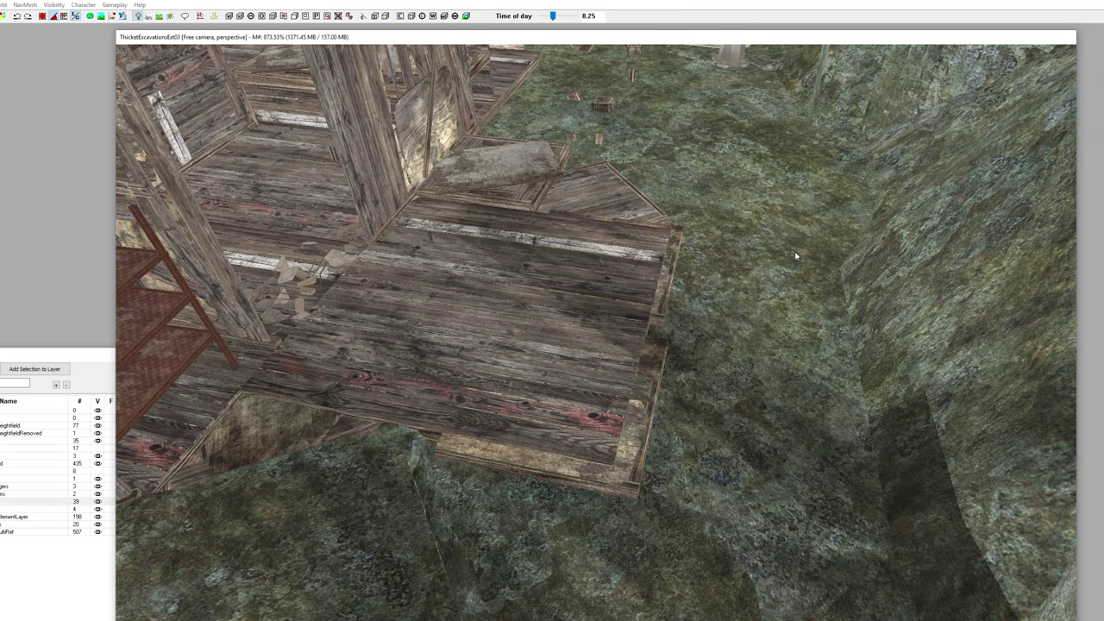
pyautogui.moveTo(796, 255); pyautogui.dragTo(794, 262, button='middle')
pyautogui.click(798, 255)
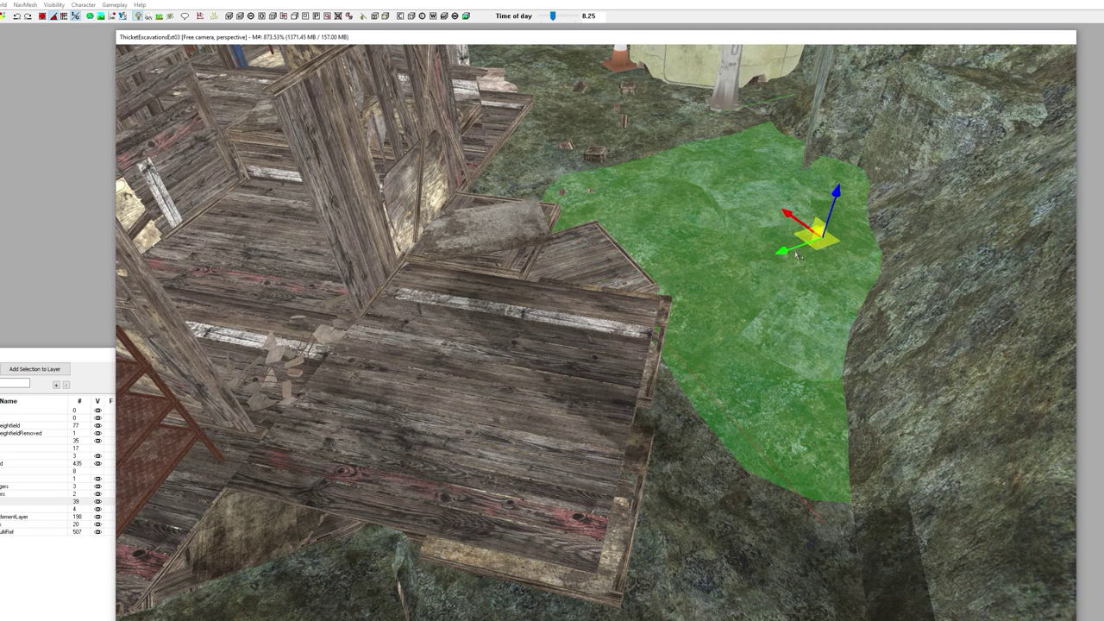
pyautogui.moveTo(800, 239); pyautogui.dragTo(865, 216)
# Step: Lower the wooden support posts whose tops poke through the ledge ground, and inspect them from beneath the shack
pyautogui.click(604, 157)
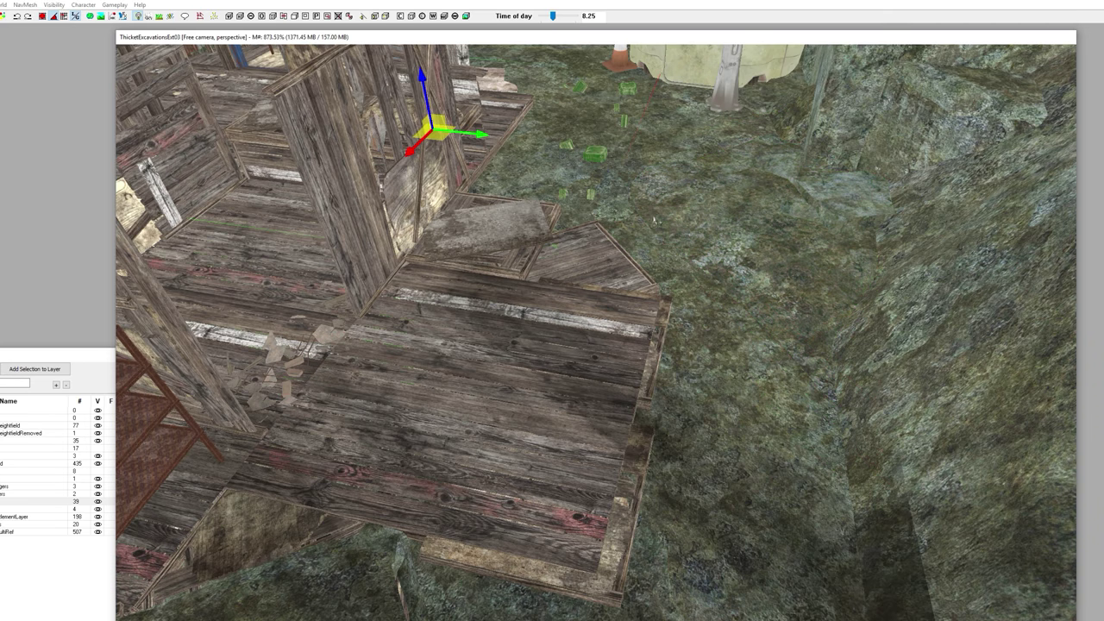
pyautogui.moveTo(658, 221); pyautogui.dragTo(707, 383, button='middle')
pyautogui.moveTo(512, 348); pyautogui.dragTo(485, 149)
pyautogui.hotkey('ctrl', 'z')
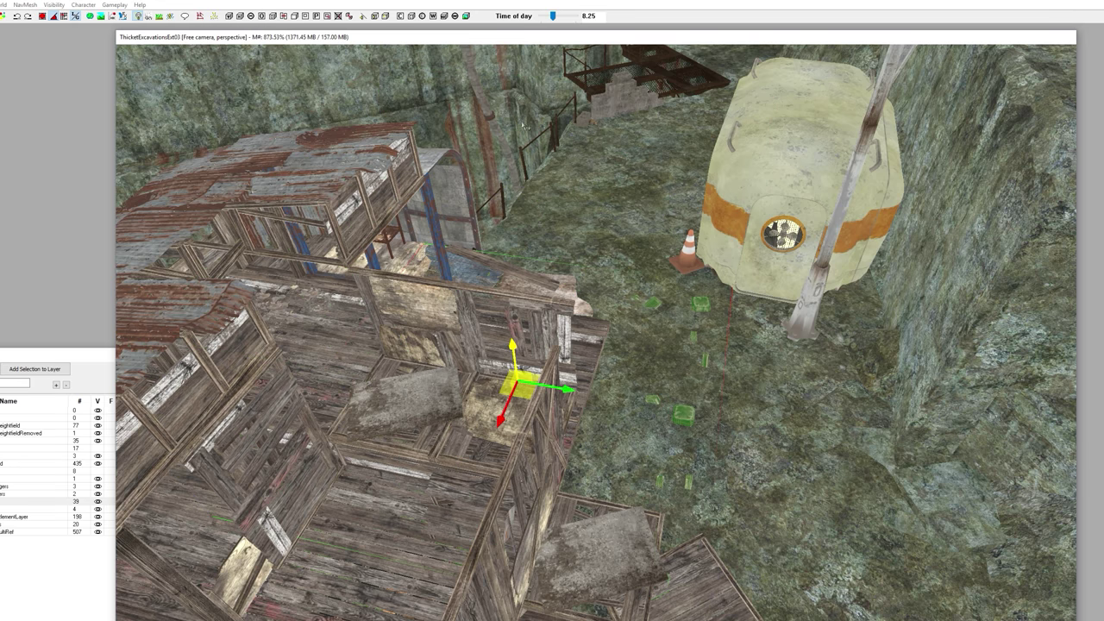
pyautogui.press('w')
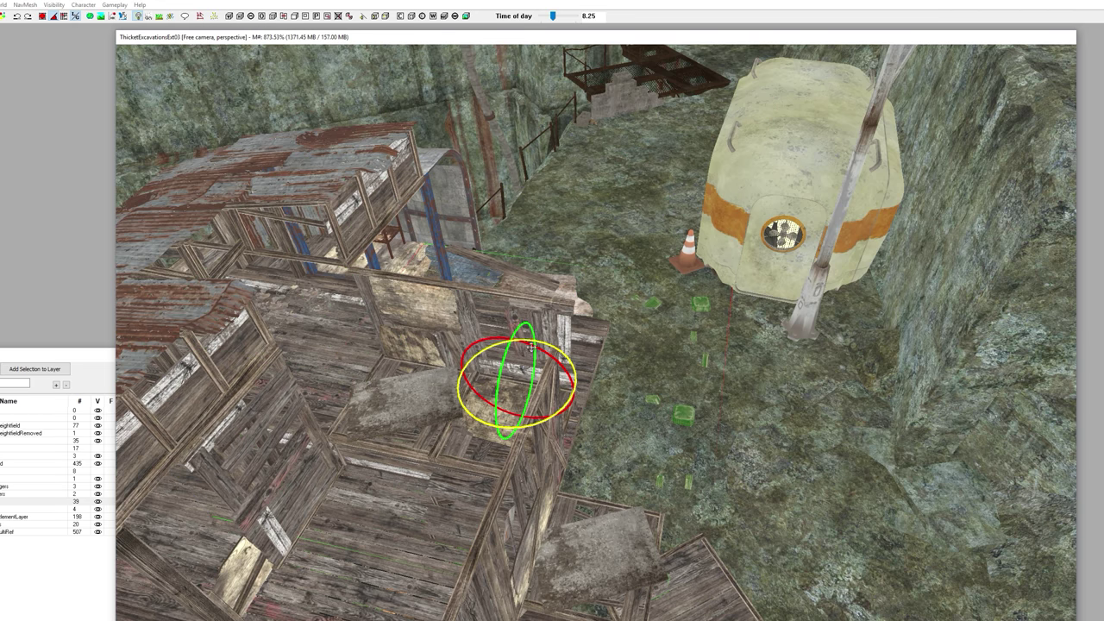
pyautogui.moveTo(534, 351); pyautogui.dragTo(520, 370)
pyautogui.press('1')
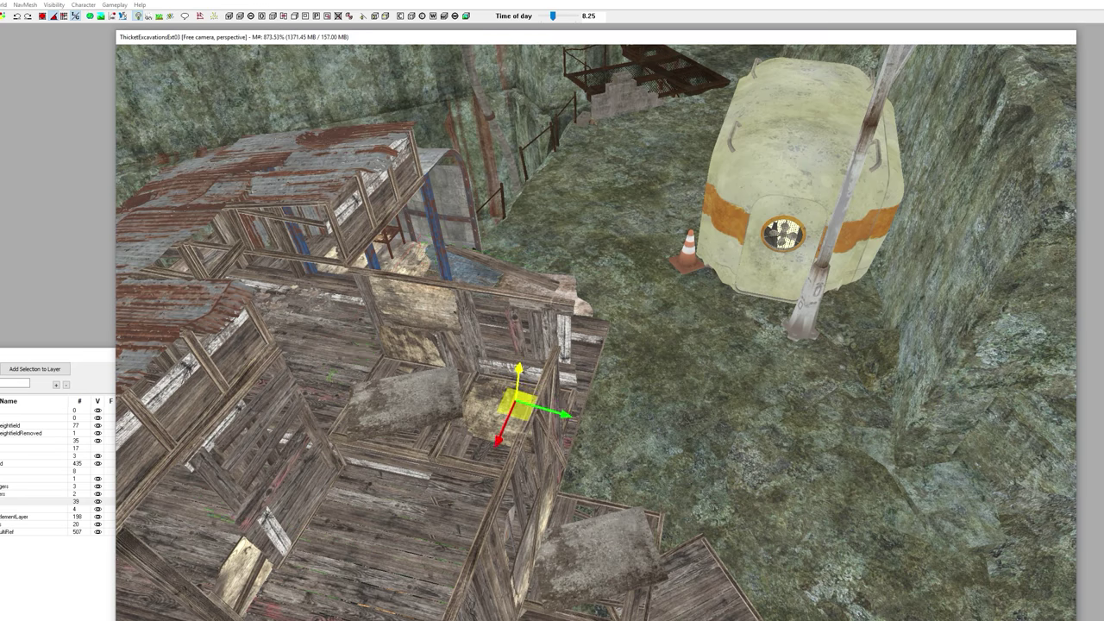
pyautogui.keyDown('shift'); pyautogui.moveTo(519, 370); pyautogui.dragTo(647, 293, button='middle'); pyautogui.keyUp('shift')
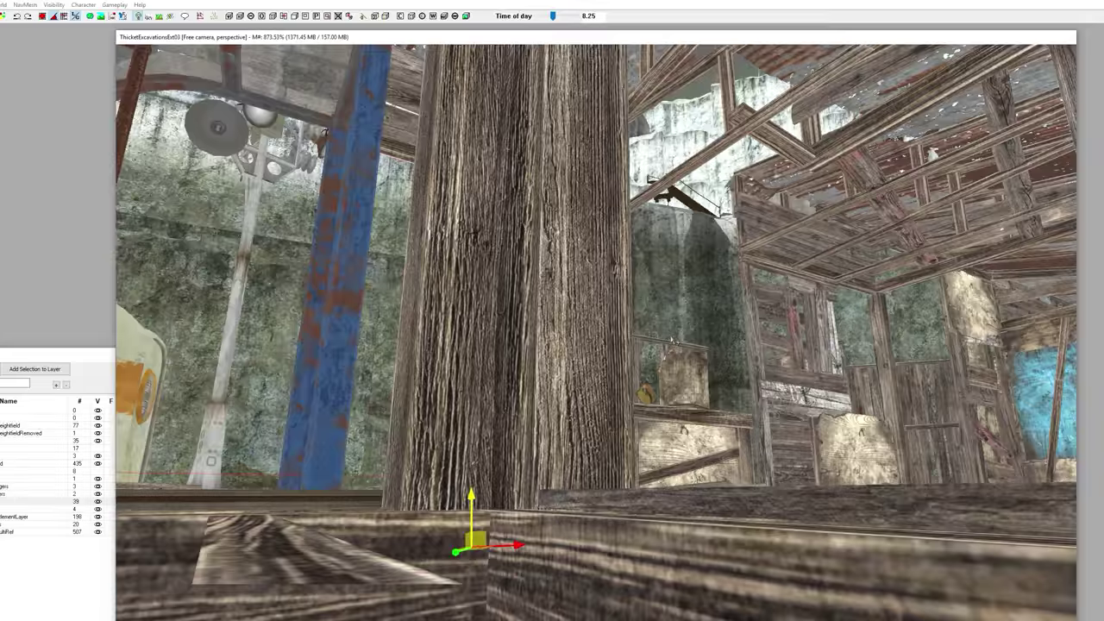
pyautogui.scroll(-5, 647, 293)
pyautogui.moveTo(705, 466); pyautogui.dragTo(691, 401, button='middle')
pyautogui.scroll(-2, 691, 402)
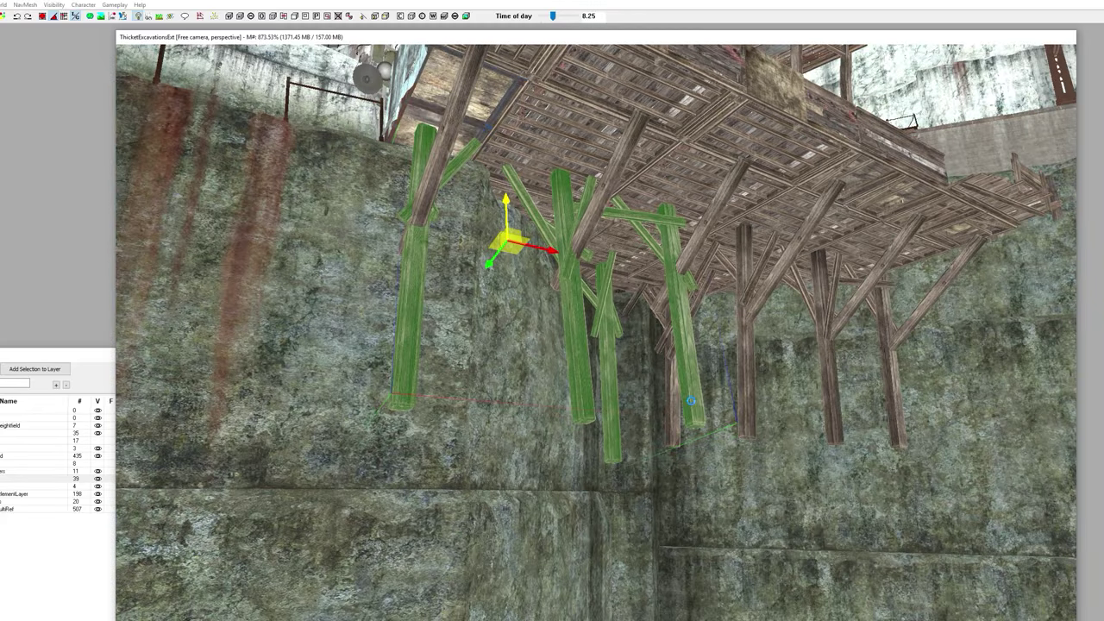
# Step: Inspect the lowered support posts from the shack's outer side, from above the roof and along the quarry wall
pyautogui.moveTo(691, 400); pyautogui.dragTo(669, 431, button='right')
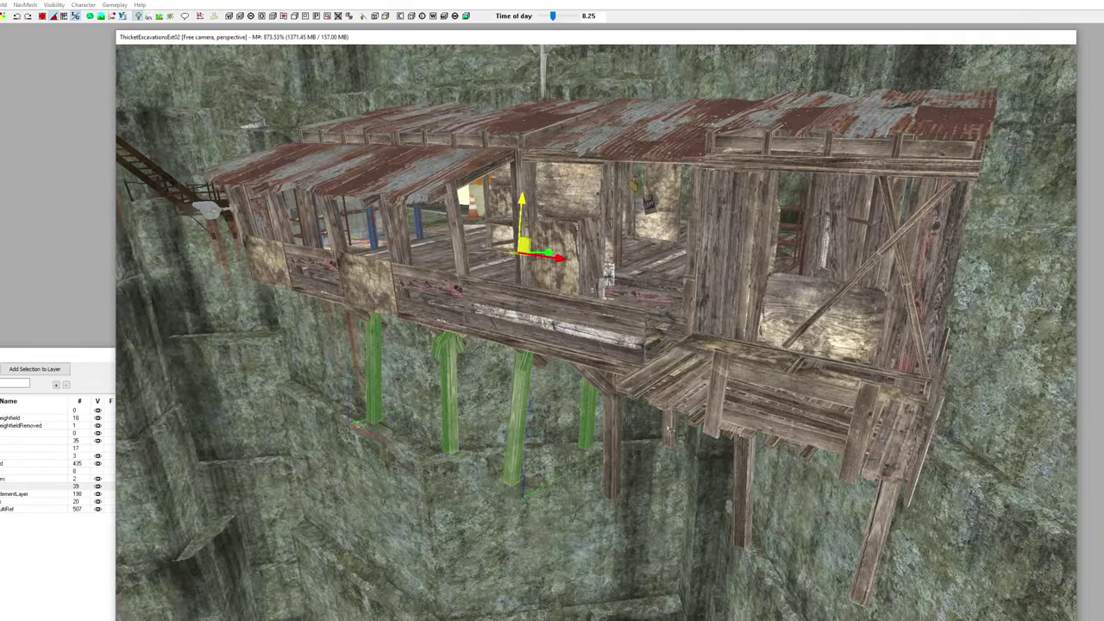
pyautogui.moveTo(674, 340); pyautogui.dragTo(671, 376, button='right')
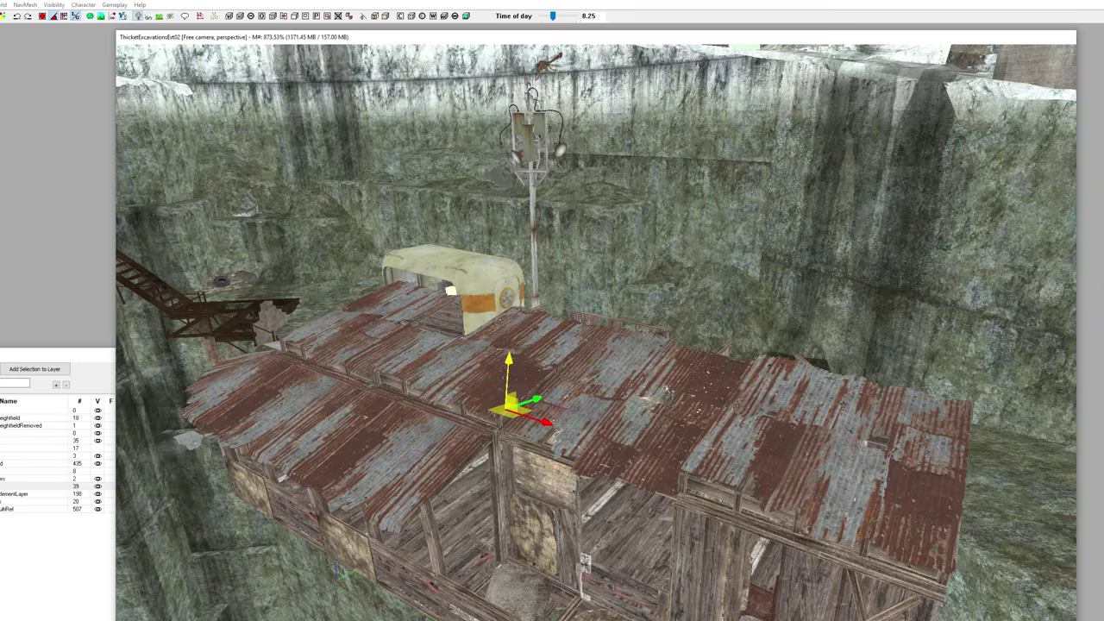
pyautogui.click(622, 362)
pyautogui.click(674, 258)
pyautogui.keyDown('shift'); pyautogui.moveTo(752, 314); pyautogui.dragTo(680, 301, button='middle'); pyautogui.keyUp('shift')
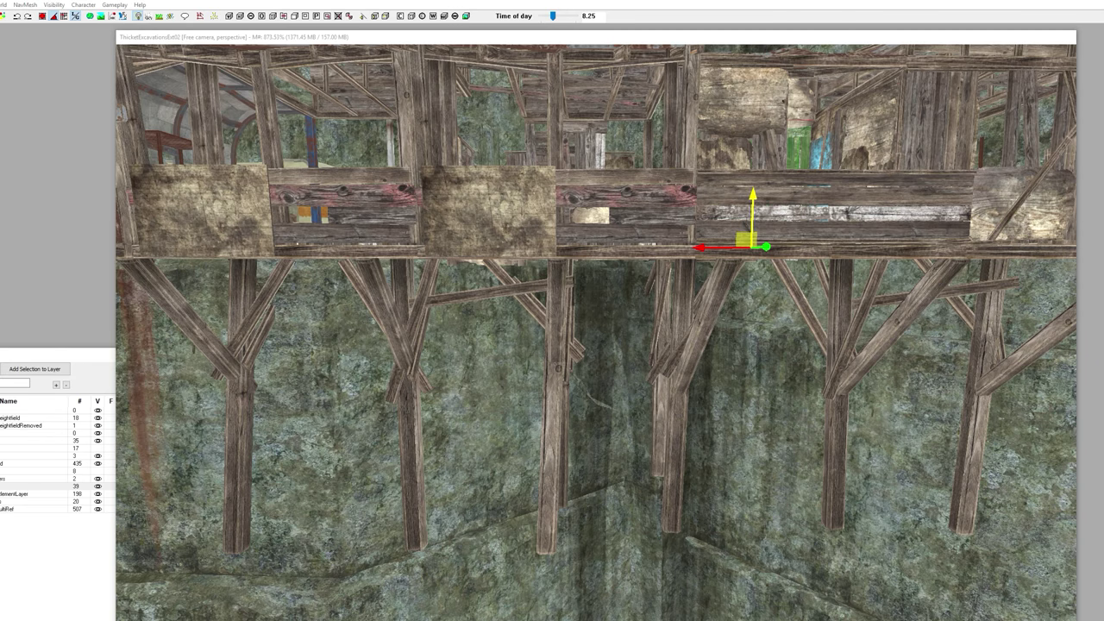
# Step: Try a metal beam beneath the outer edge of the shack floor
pyautogui.moveTo(2, 259); pyautogui.dragTo(582, 240)
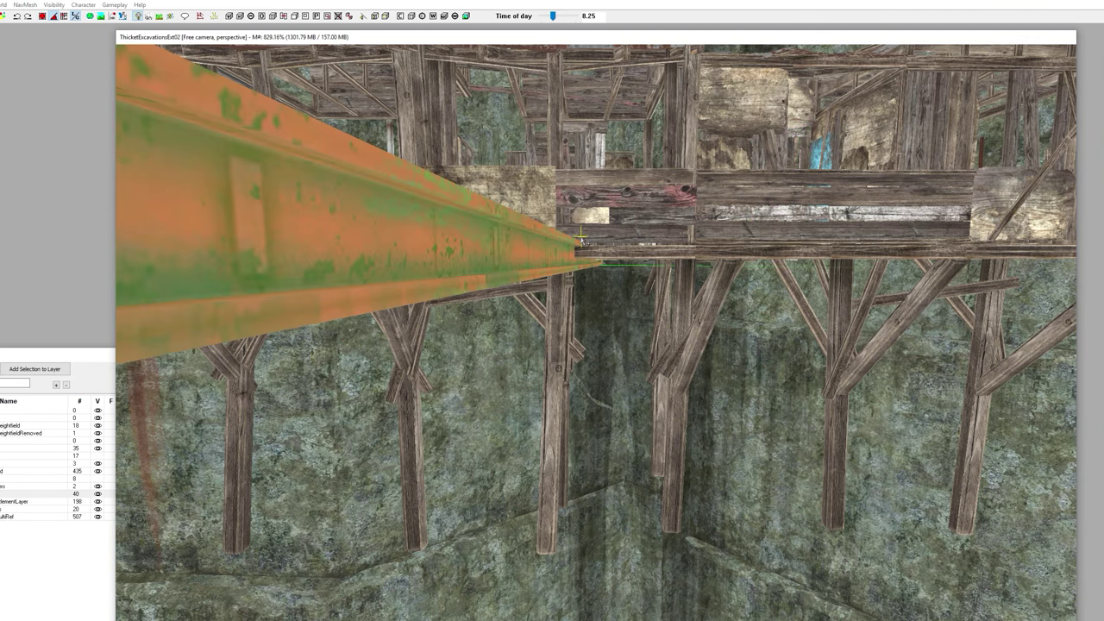
pyautogui.scroll(-6, 629, 291)
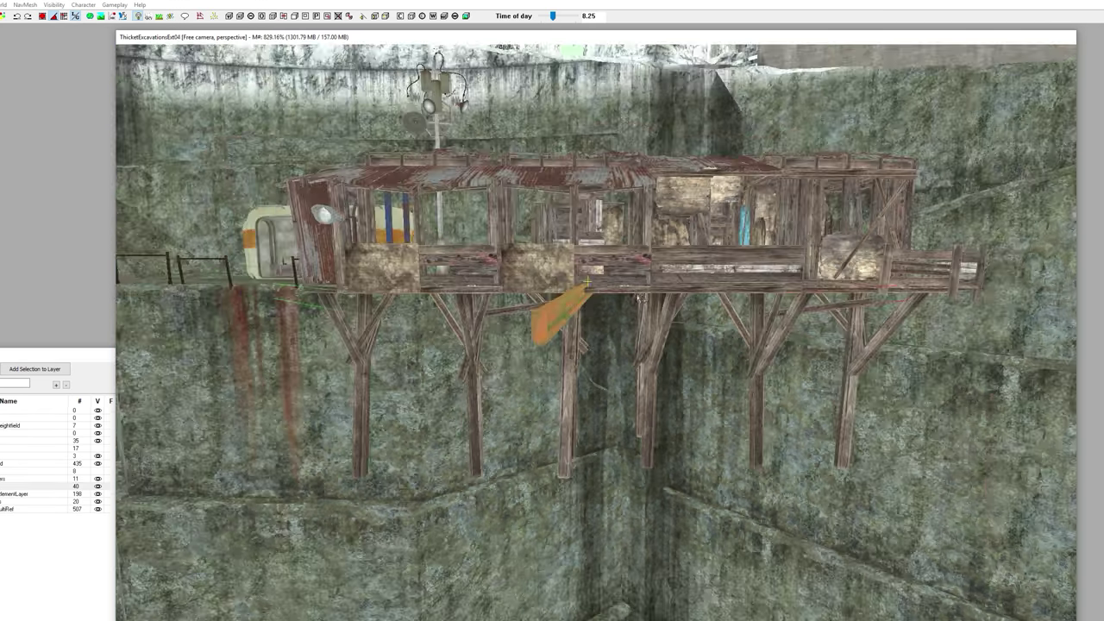
pyautogui.keyDown('shift'); pyautogui.moveTo(637, 292); pyautogui.dragTo(643, 308, button='middle'); pyautogui.keyUp('shift')
pyautogui.press('Delete')
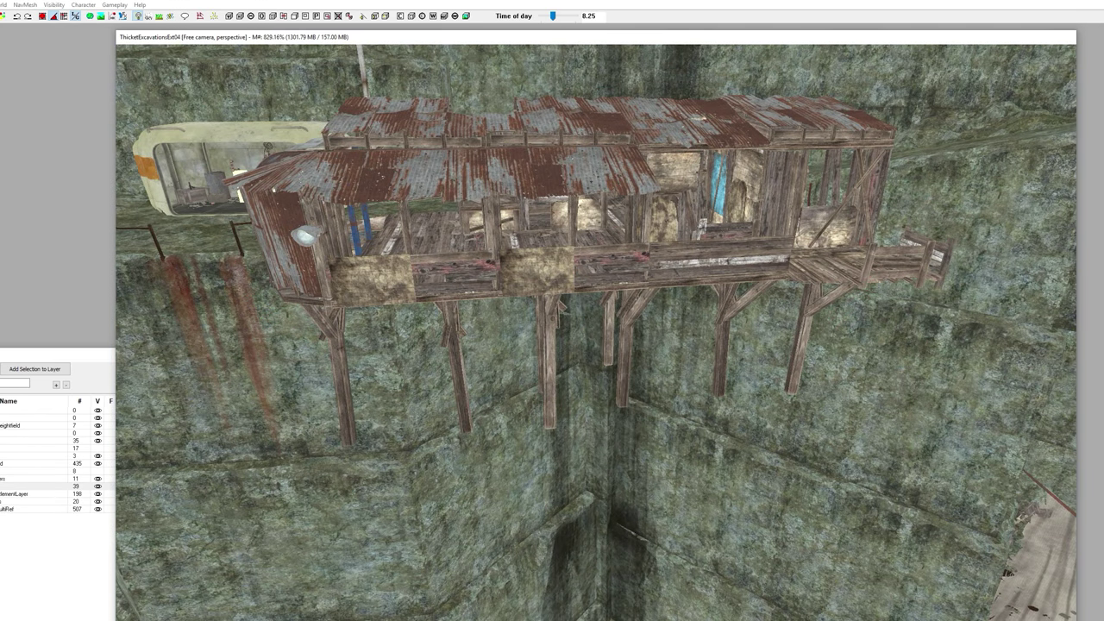
# Step: Place a long beam near the feet of the shack's outer support posts and shift it toward the quarry wall
pyautogui.hotkey('ctrl', 'z')
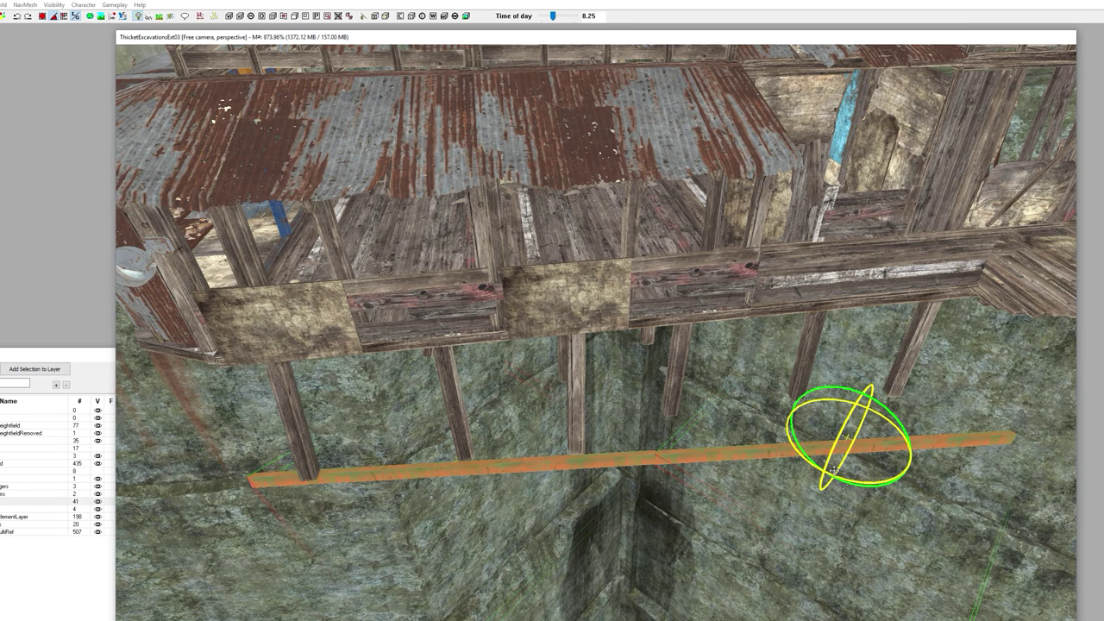
pyautogui.press('w')
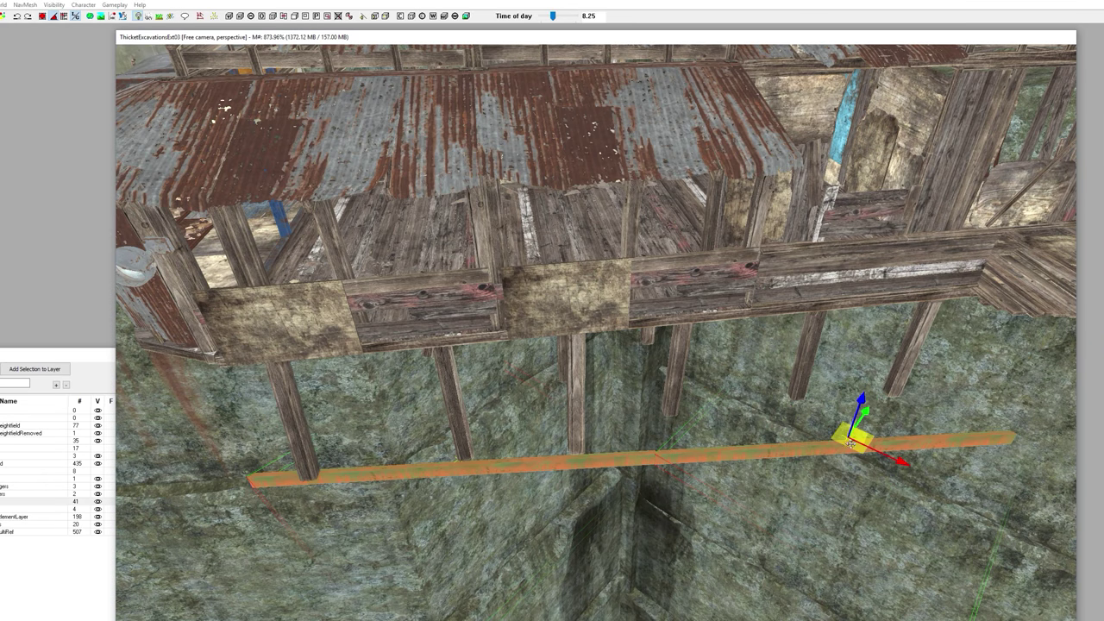
pyautogui.moveTo(854, 438); pyautogui.dragTo(894, 389)
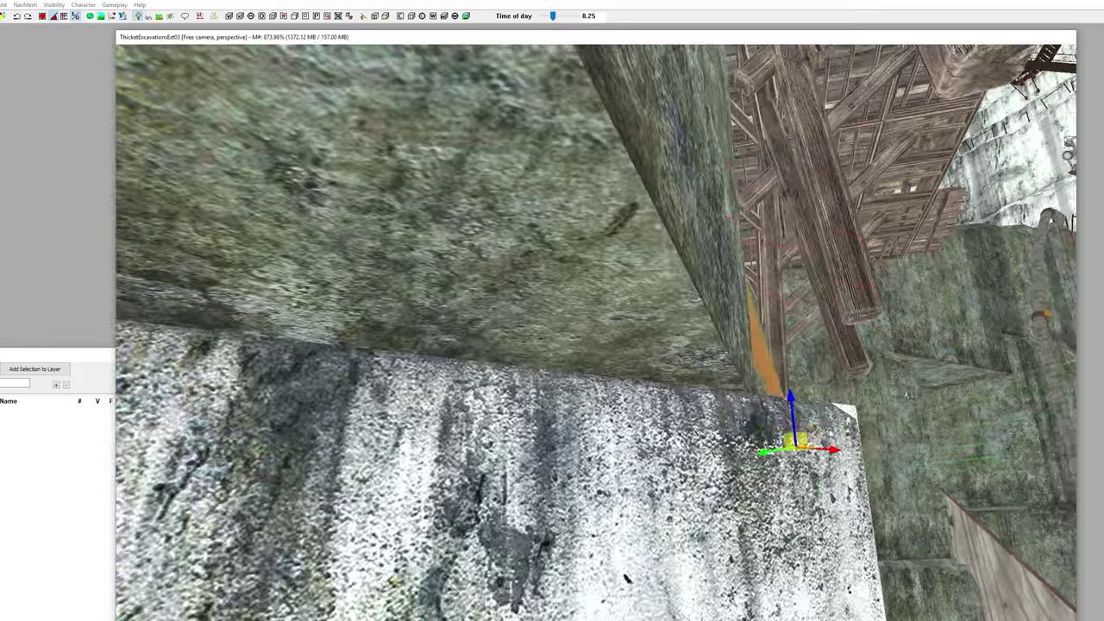
pyautogui.keyDown('shift'); pyautogui.moveTo(909, 395); pyautogui.dragTo(851, 431, button='middle'); pyautogui.keyUp('shift')
pyautogui.scroll(-4, 854, 424)
# Step: Rotate the long beam slightly to line it up with the row of outer support posts
pyautogui.press('e')
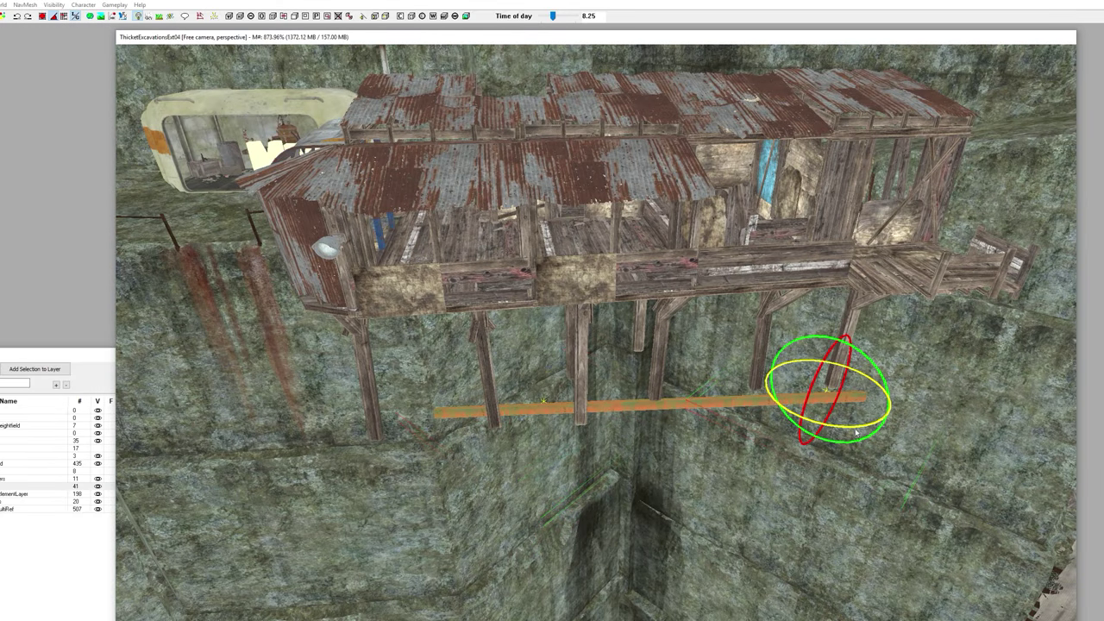
pyautogui.moveTo(856, 433)
pyautogui.mouseDown()
pyautogui.moveTo(876, 436)
pyautogui.moveTo(850, 413)
pyautogui.moveTo(833, 451)
pyautogui.moveTo(807, 452)
pyautogui.moveTo(806, 442)
pyautogui.moveTo(862, 437)
pyautogui.moveTo(857, 394)
pyautogui.moveTo(863, 434)
pyautogui.moveTo(850, 433)
pyautogui.mouseUp()
pyautogui.press('e')
pyautogui.keyDown('shift'); pyautogui.moveTo(851, 433); pyautogui.dragTo(875, 417, button='middle'); pyautogui.keyUp('shift')
pyautogui.moveTo(534, 418); pyautogui.dragTo(545, 376, button='middle')
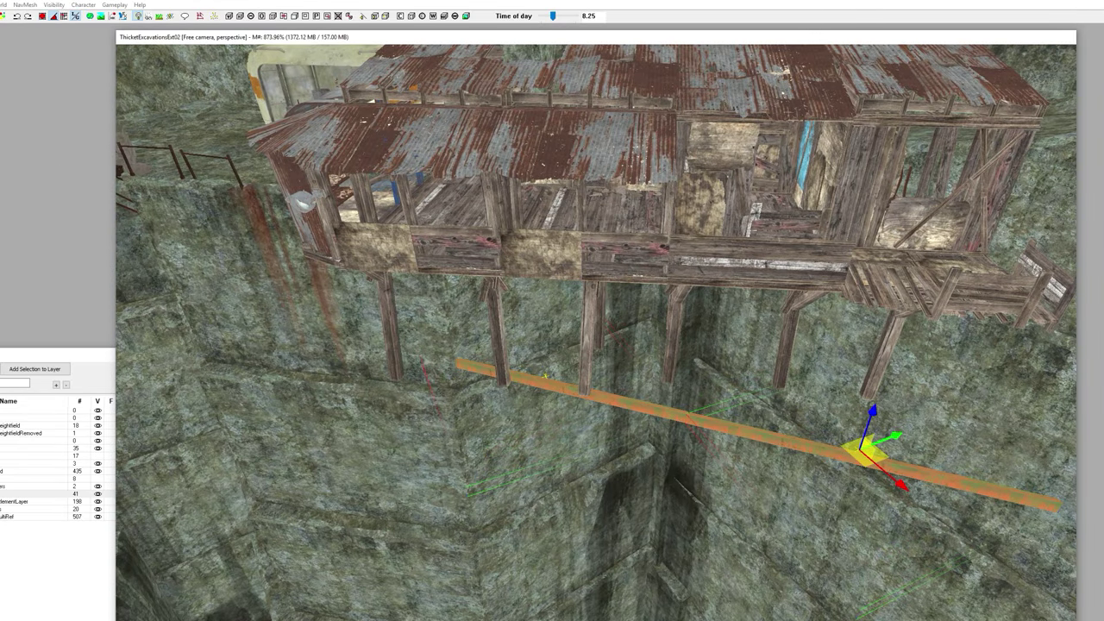
# Step: Paste a copy of the long beam in place, shift it inward toward the quarry wall and adjust its angle
pyautogui.click(0, 5)
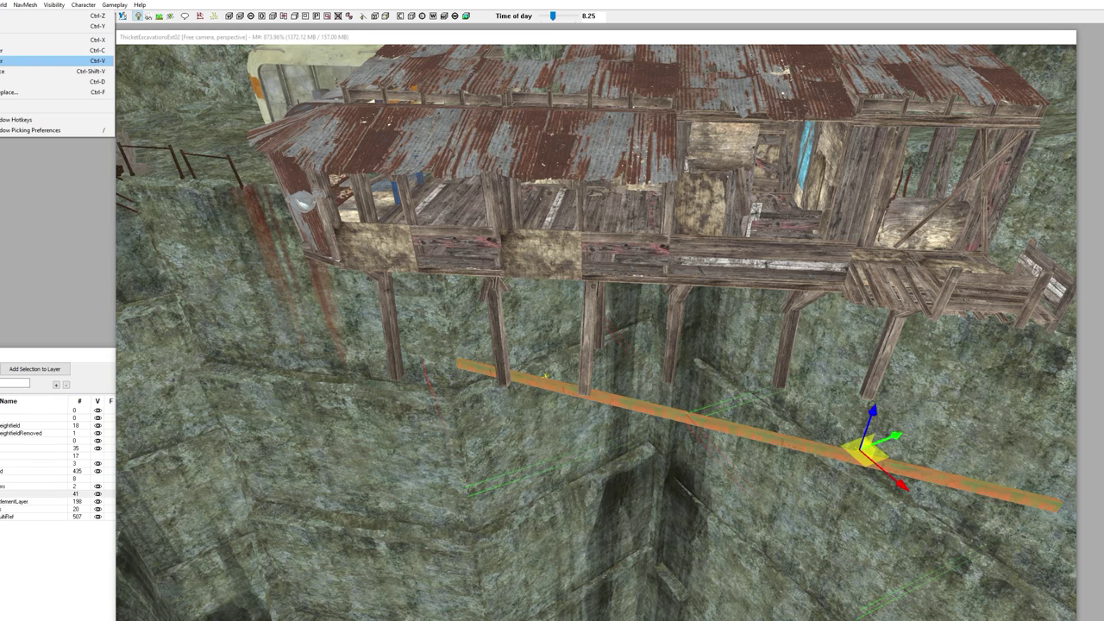
pyautogui.click(6, 73)
pyautogui.moveTo(899, 461); pyautogui.dragTo(904, 405)
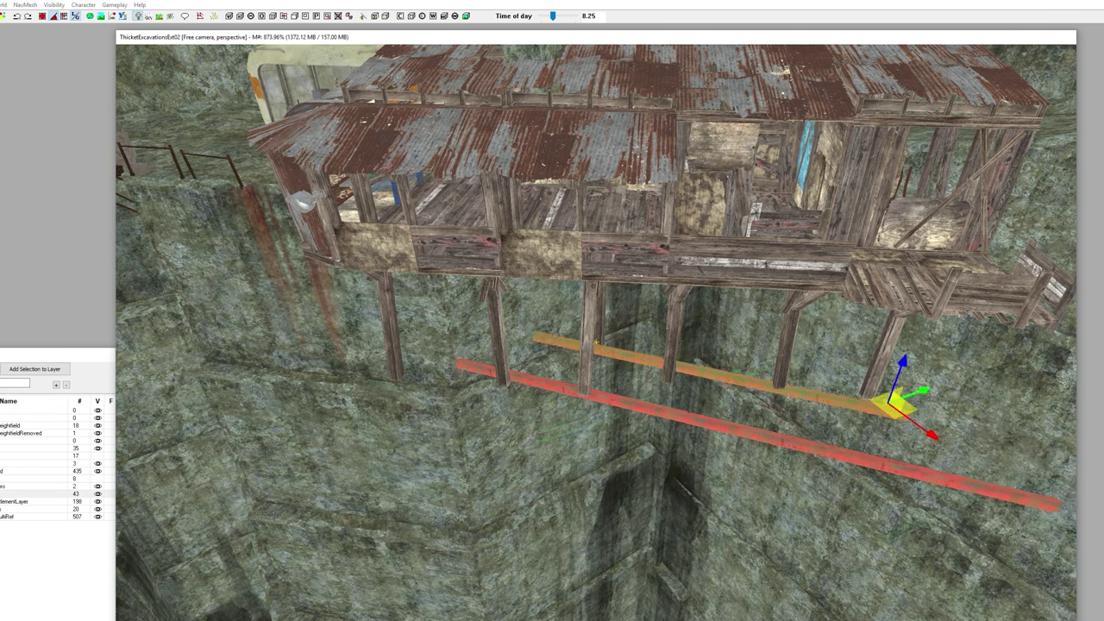
pyautogui.press('e')
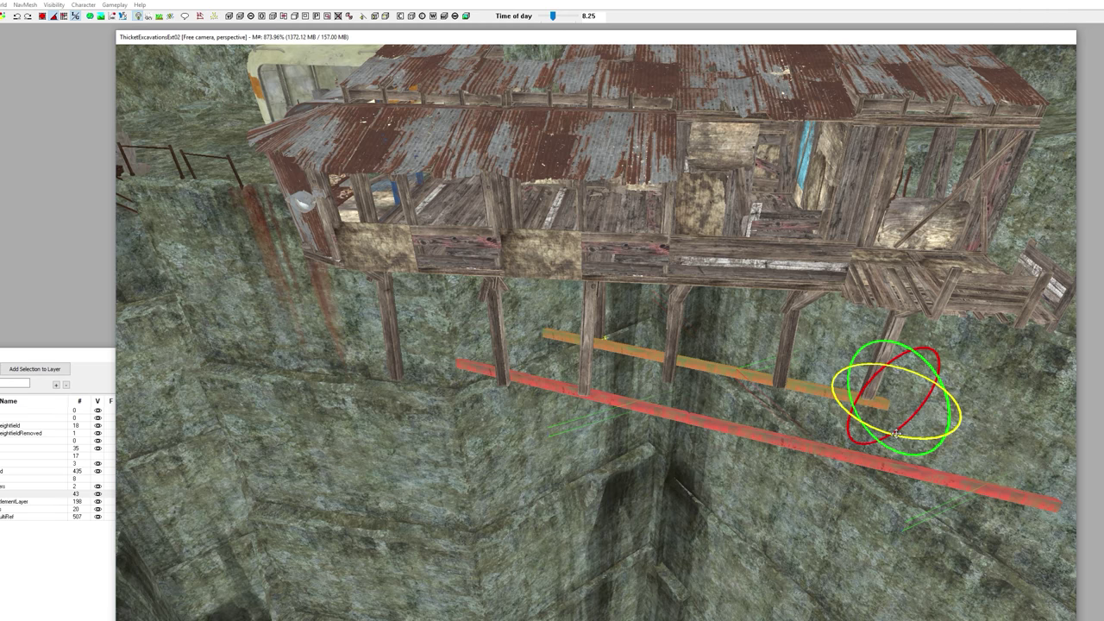
pyautogui.moveTo(899, 433)
pyautogui.mouseDown()
pyautogui.moveTo(932, 437)
pyautogui.moveTo(900, 433)
pyautogui.moveTo(932, 436)
pyautogui.moveTo(901, 433)
pyautogui.moveTo(906, 451)
pyautogui.mouseUp()
pyautogui.press('w')
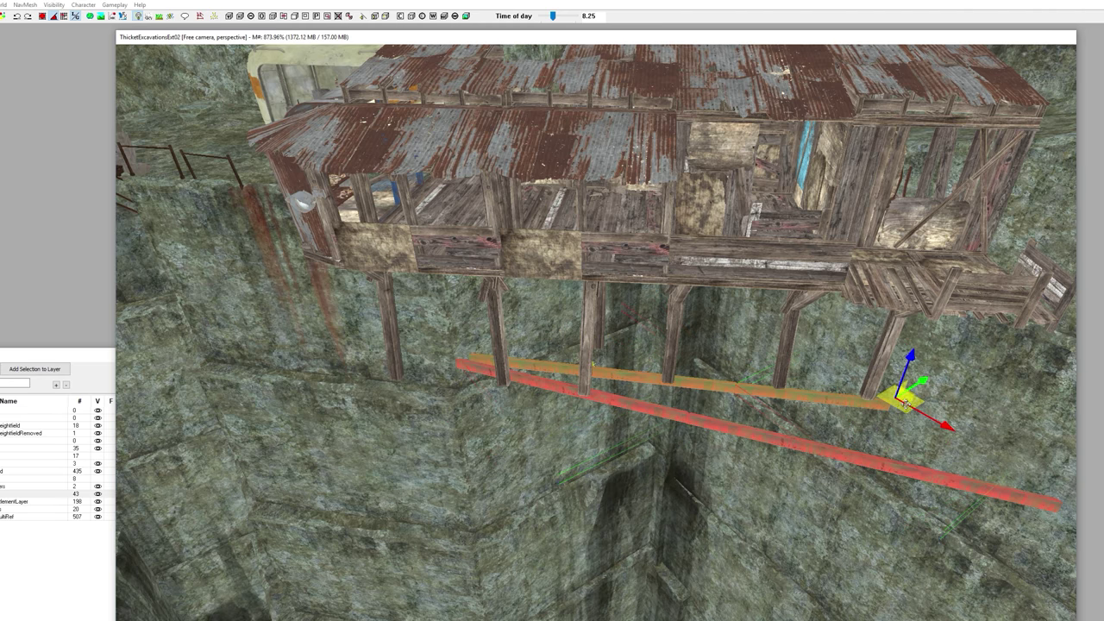
pyautogui.moveTo(917, 406); pyautogui.dragTo(884, 369)
pyautogui.keyDown('shift'); pyautogui.moveTo(884, 369); pyautogui.dragTo(910, 355, button='middle'); pyautogui.keyUp('shift')
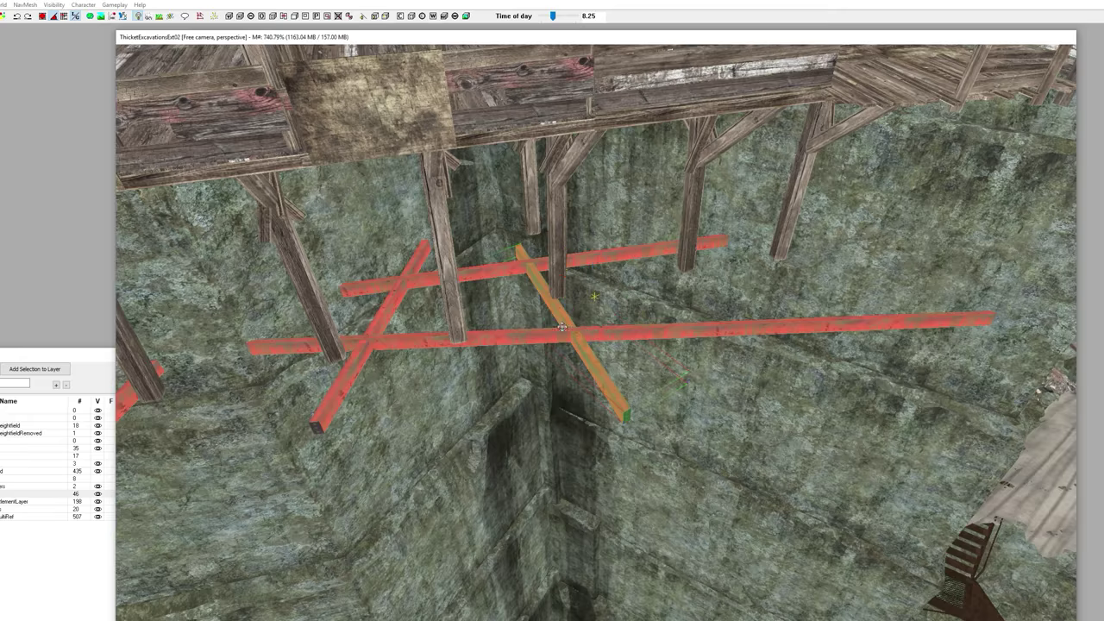
# Step: Slide the selected short cross beam beside the middle outer post and paste another cross beam in place
pyautogui.press('w')
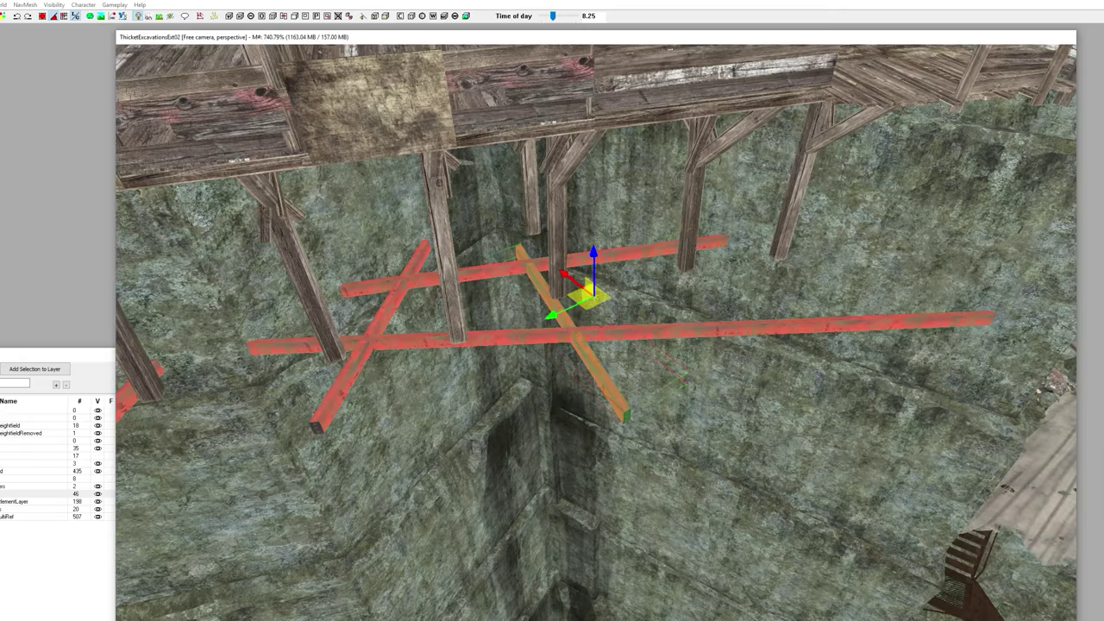
pyautogui.moveTo(584, 291); pyautogui.dragTo(480, 272)
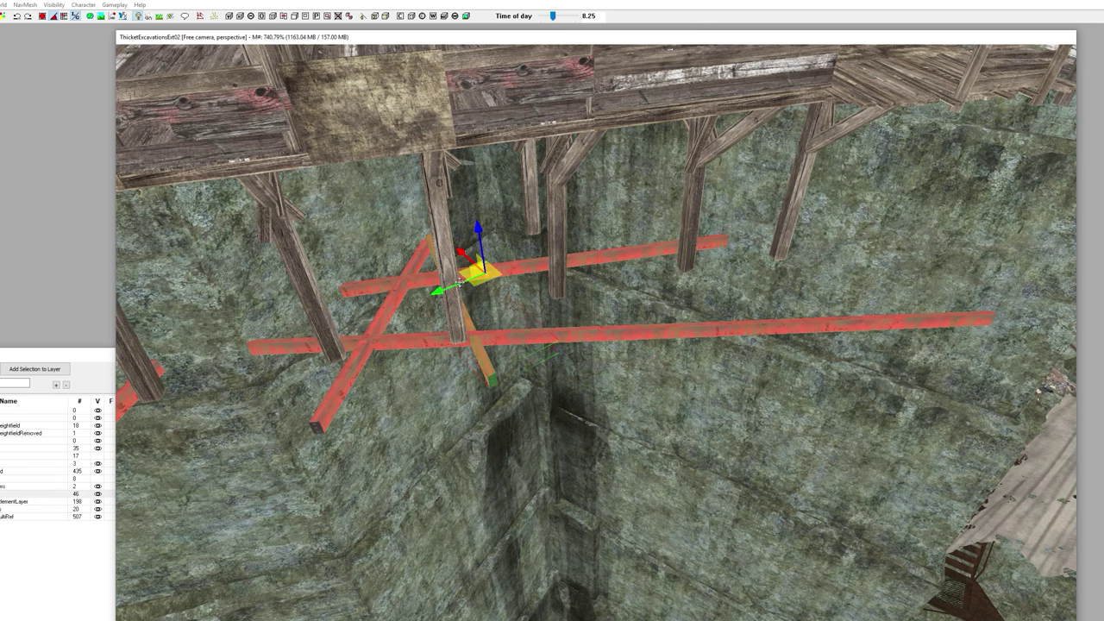
pyautogui.click(2, 5)
pyautogui.click(5, 71)
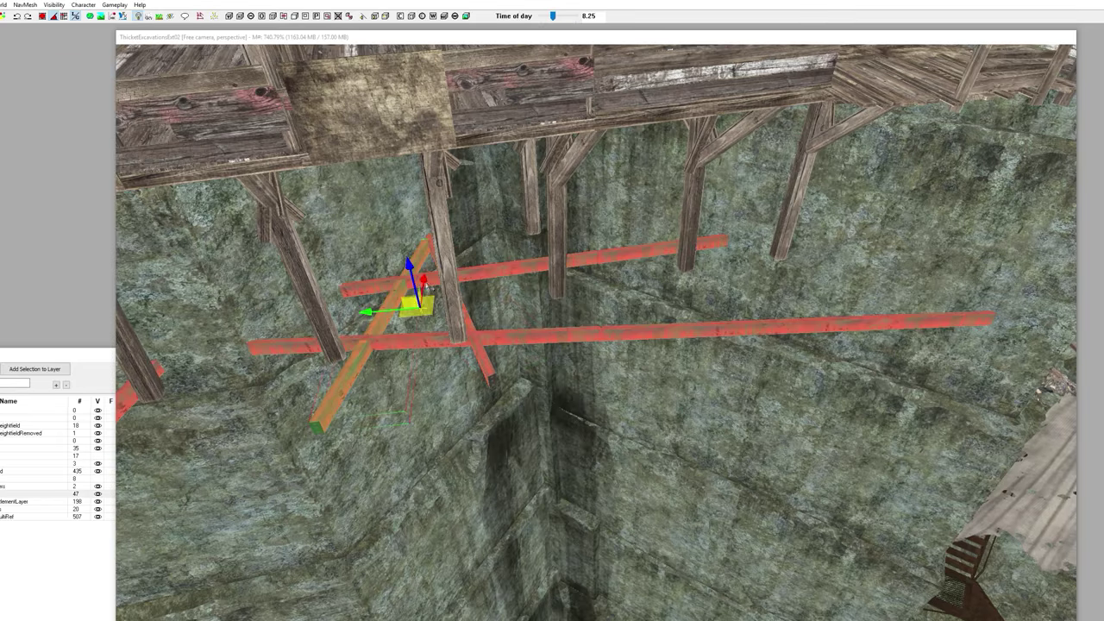
# Step: Position the copied cross beam diagonally across the far end of the two long beams and pull it inward
pyautogui.press('e')
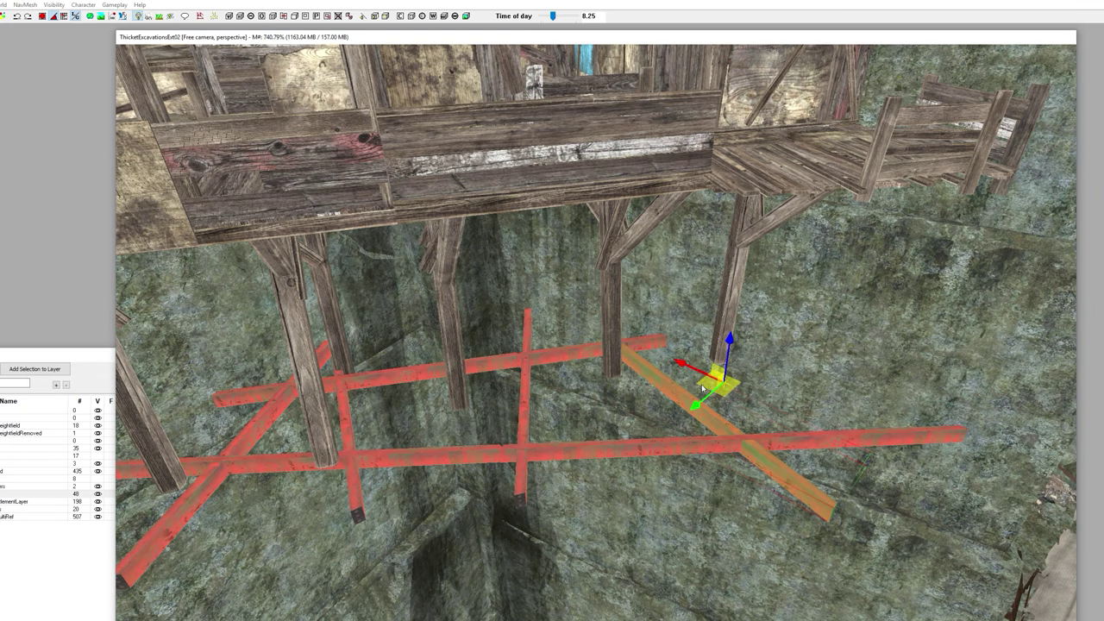
pyautogui.moveTo(703, 390); pyautogui.dragTo(694, 353)
pyautogui.scroll(-3, 653, 395)
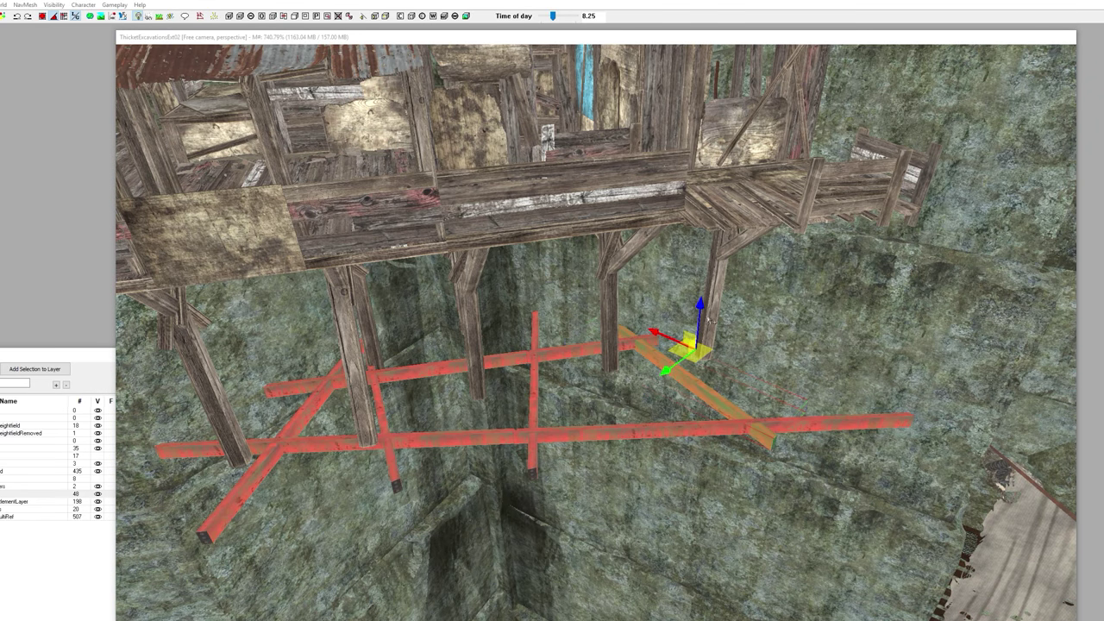
# Step: Fit the tapered plank panel flush against the end of the floor panels laid over the beams
pyautogui.moveTo(710, 319); pyautogui.dragTo(795, 283, button='middle')
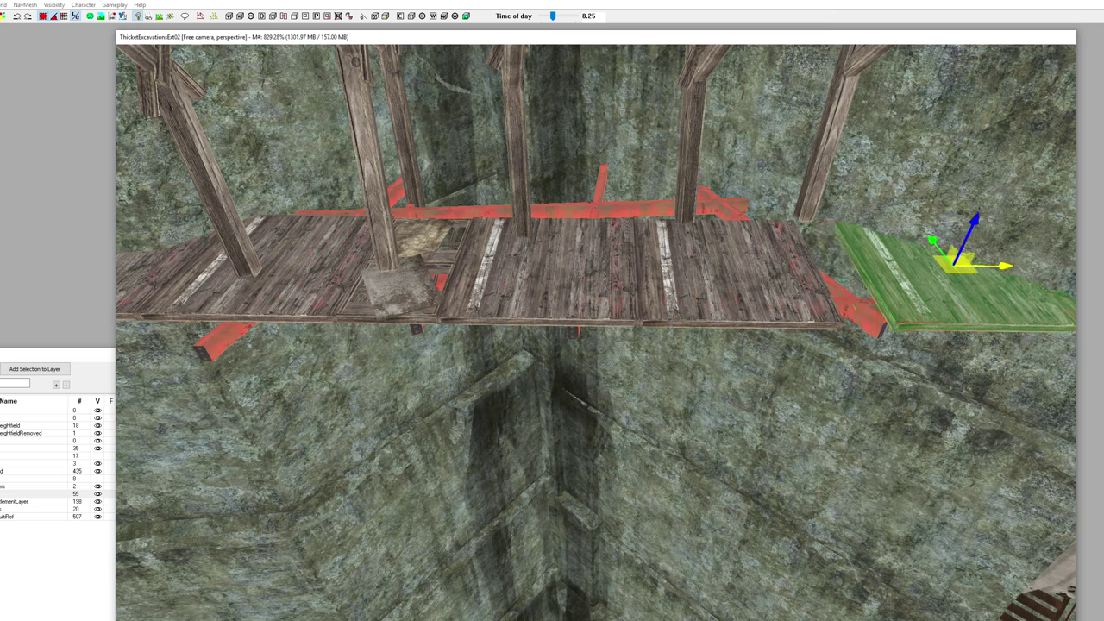
pyautogui.keyDown('shift'); pyautogui.moveTo(814, 266); pyautogui.dragTo(754, 255, button='middle'); pyautogui.keyUp('shift')
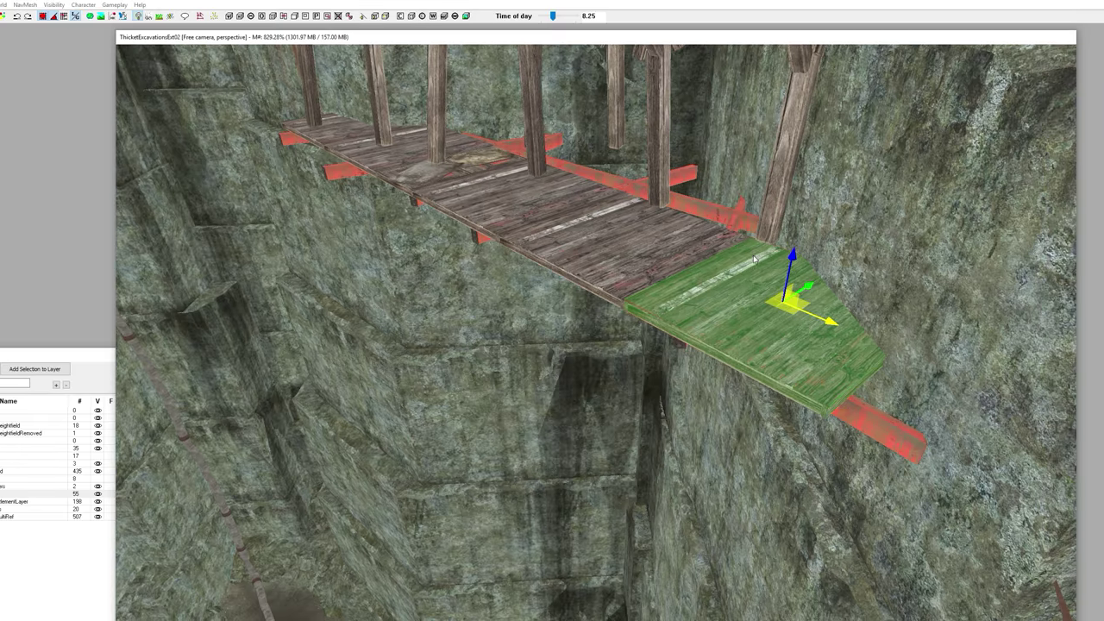
pyautogui.moveTo(754, 258); pyautogui.dragTo(740, 257, button='right')
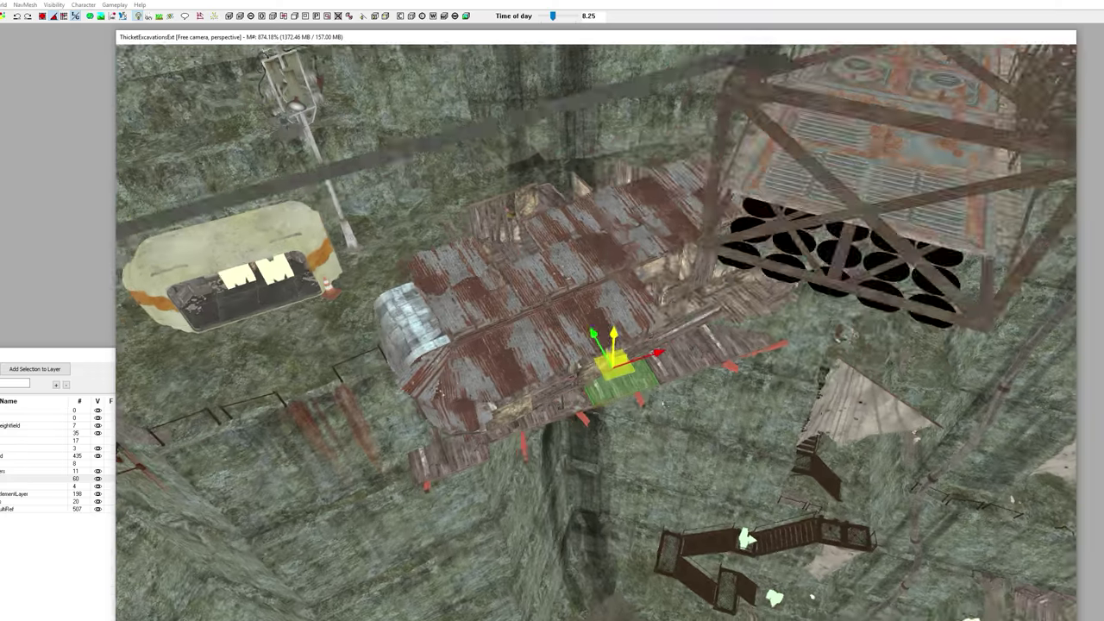
# Step: Delete the plank floor panel beside the end panel on the outer side of the lower walkway
pyautogui.scroll(3, 678, 395)
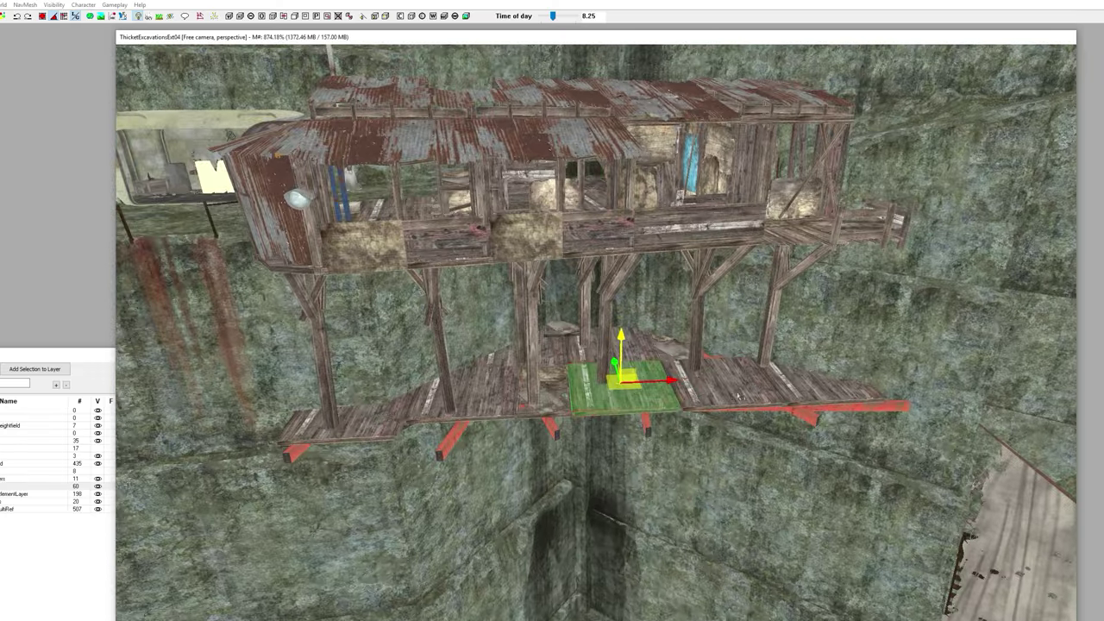
pyautogui.scroll(3, 678, 396)
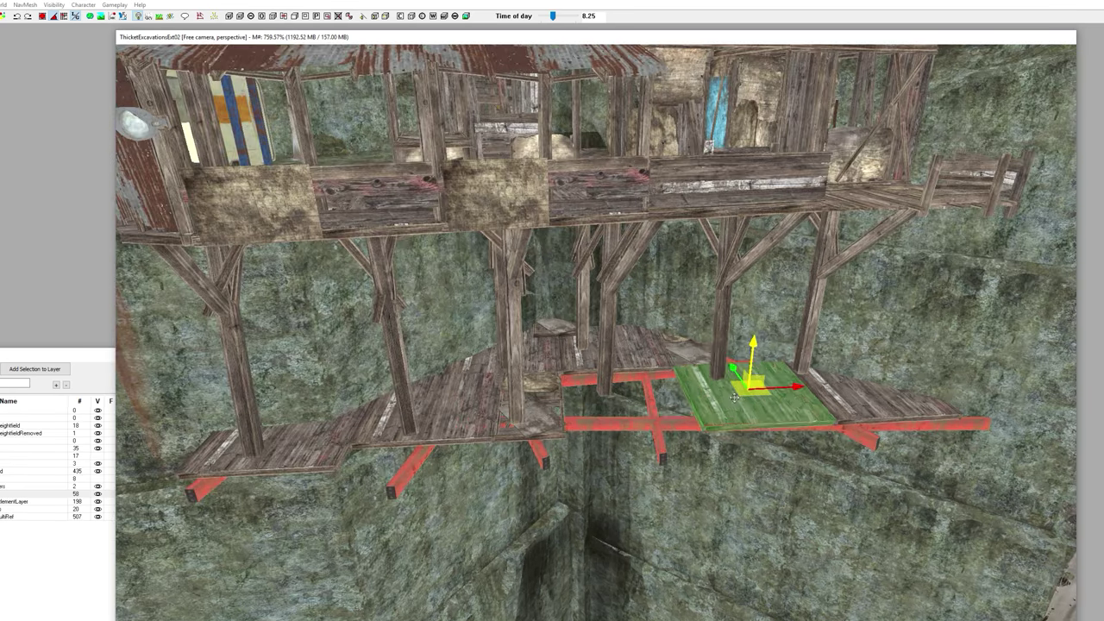
pyautogui.press('Delete')
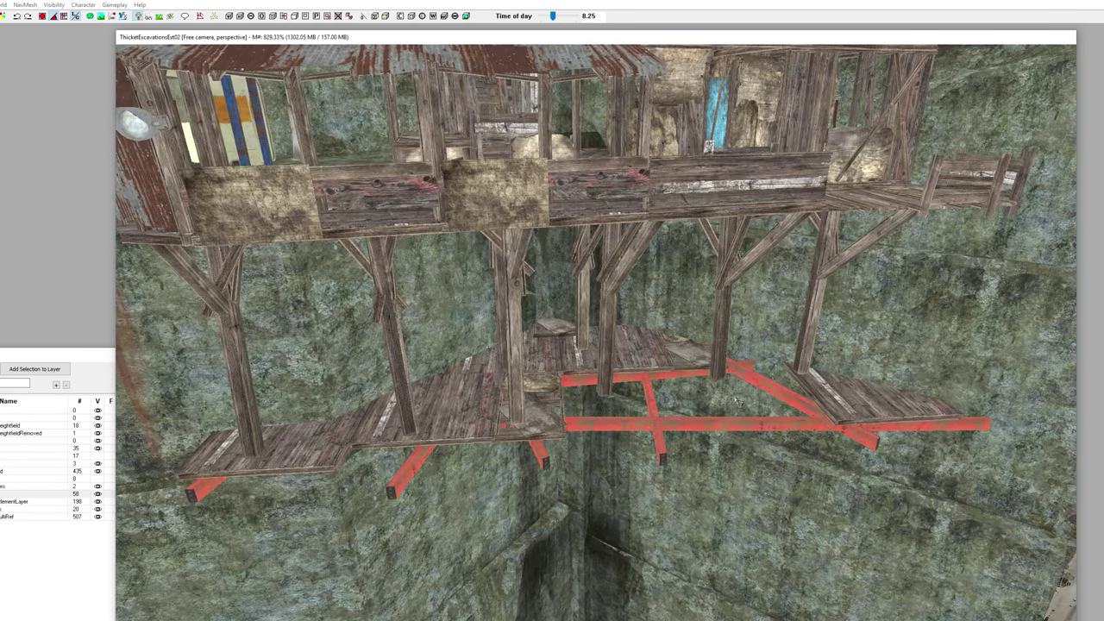
# Step: Try a plain plank panel over the exposed beams in the lower walkway's gap
pyautogui.keyDown('shift'); pyautogui.moveTo(732, 396); pyautogui.dragTo(714, 400, button='middle'); pyautogui.keyUp('shift')
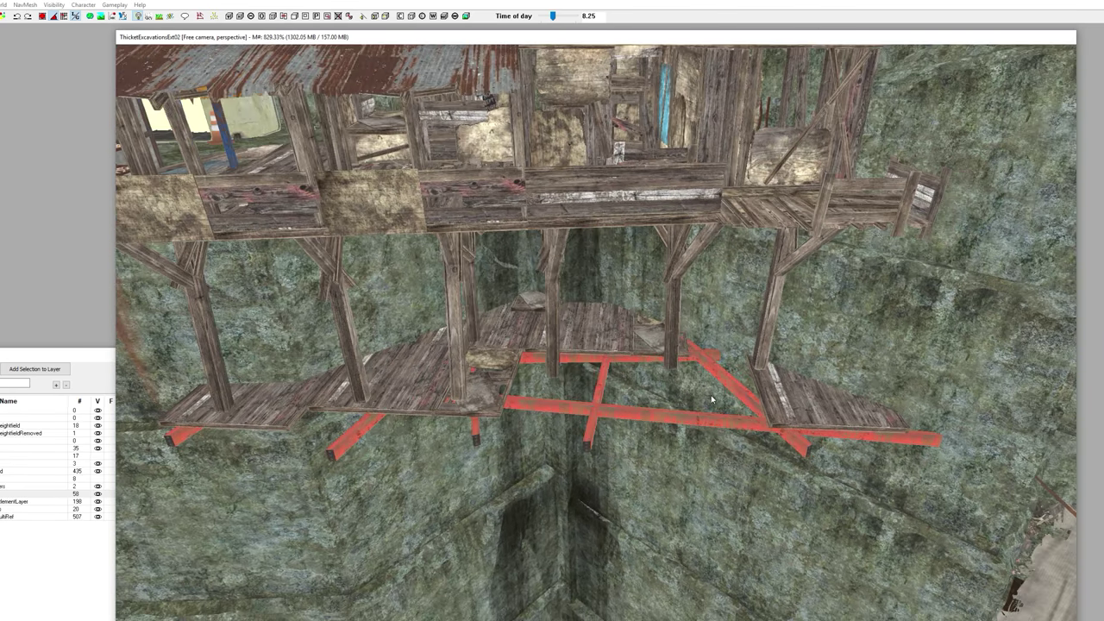
pyautogui.scroll(3, 714, 399)
pyautogui.scroll(2, 716, 397)
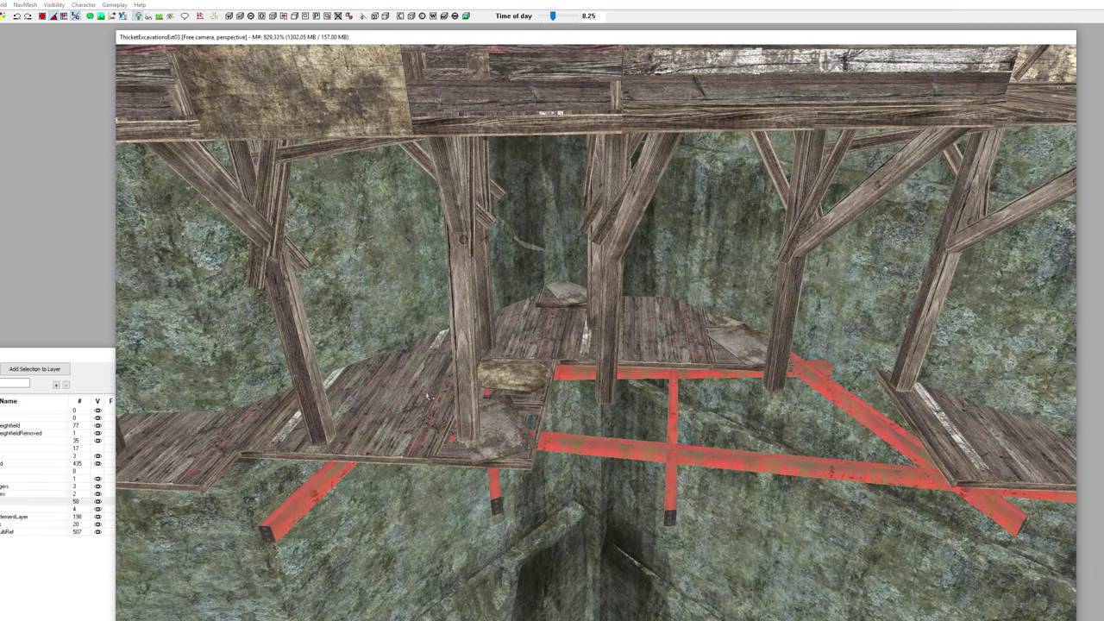
pyautogui.click(385, 398)
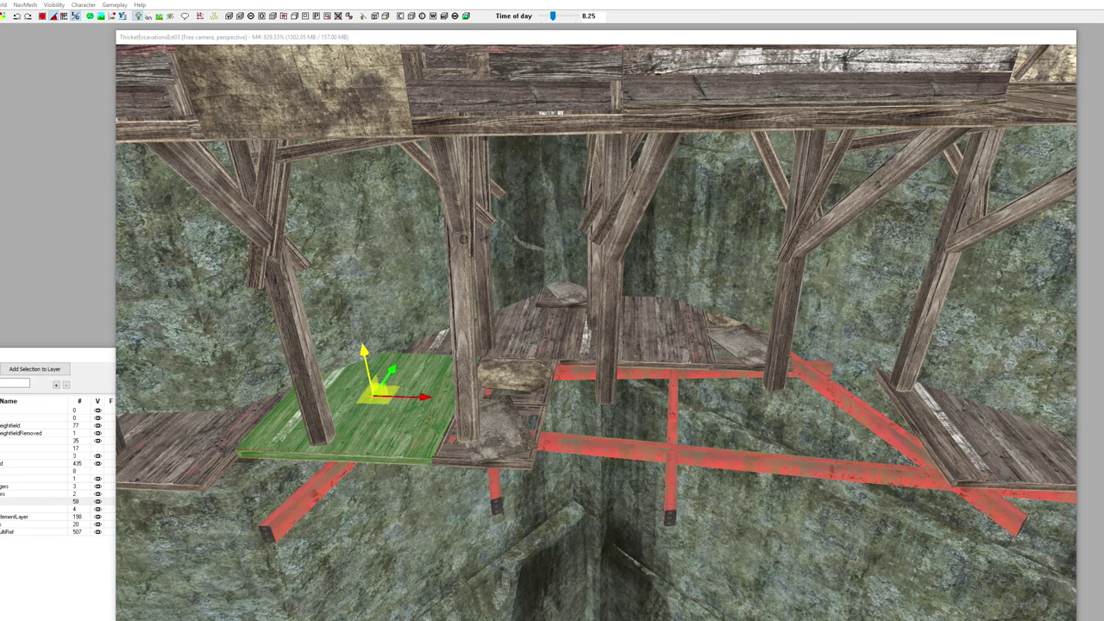
pyautogui.click(689, 346)
pyautogui.press('Delete')
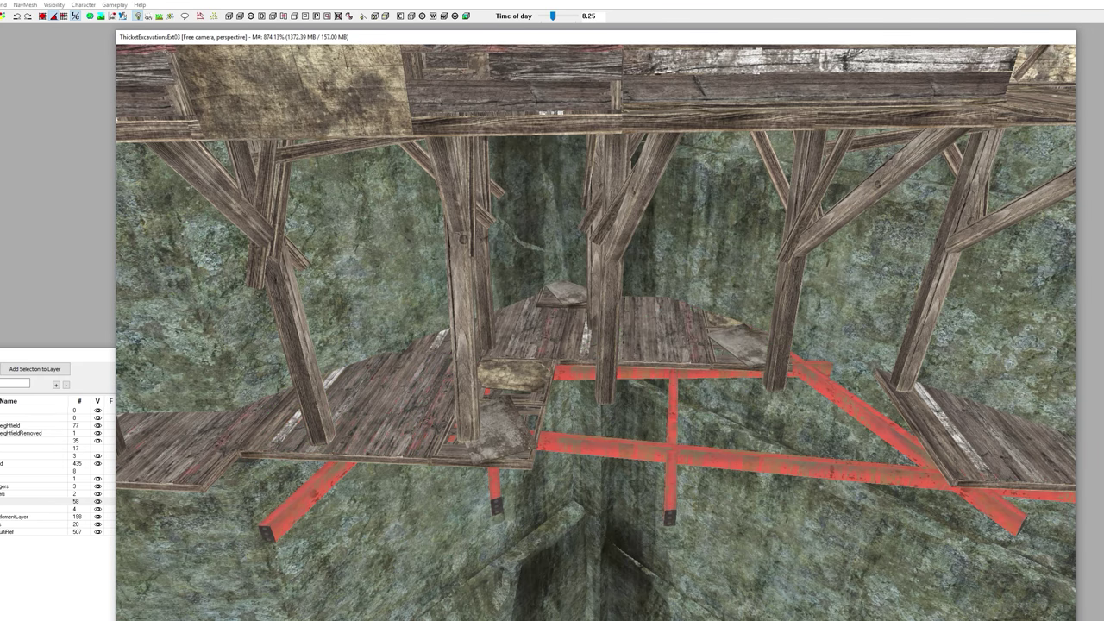
pyautogui.hotkey('ctrl', 'z')
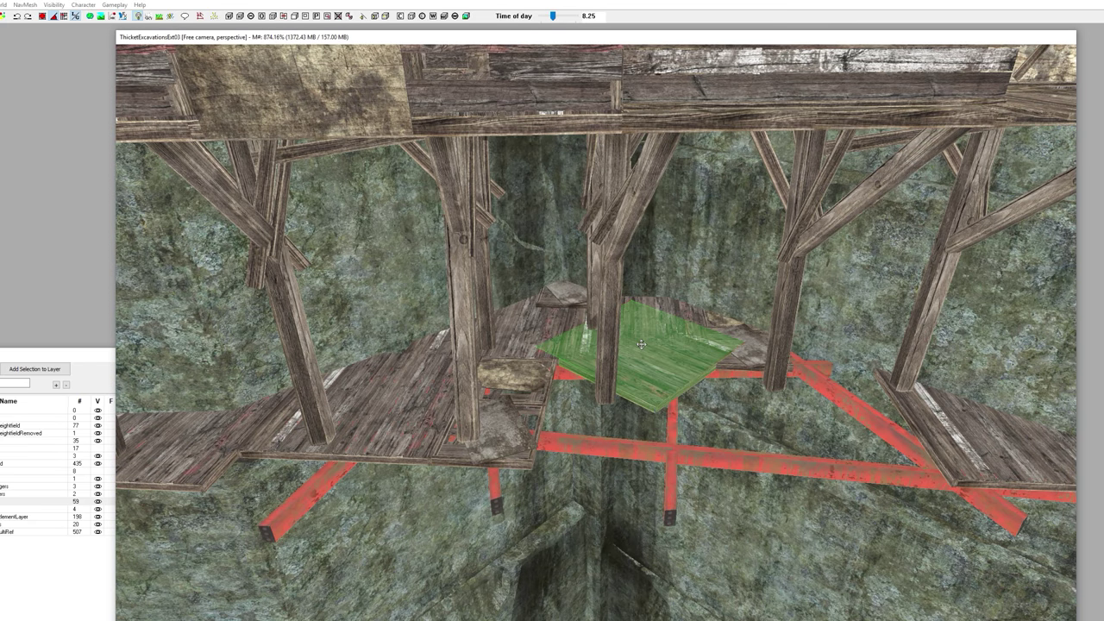
pyautogui.press('Delete')
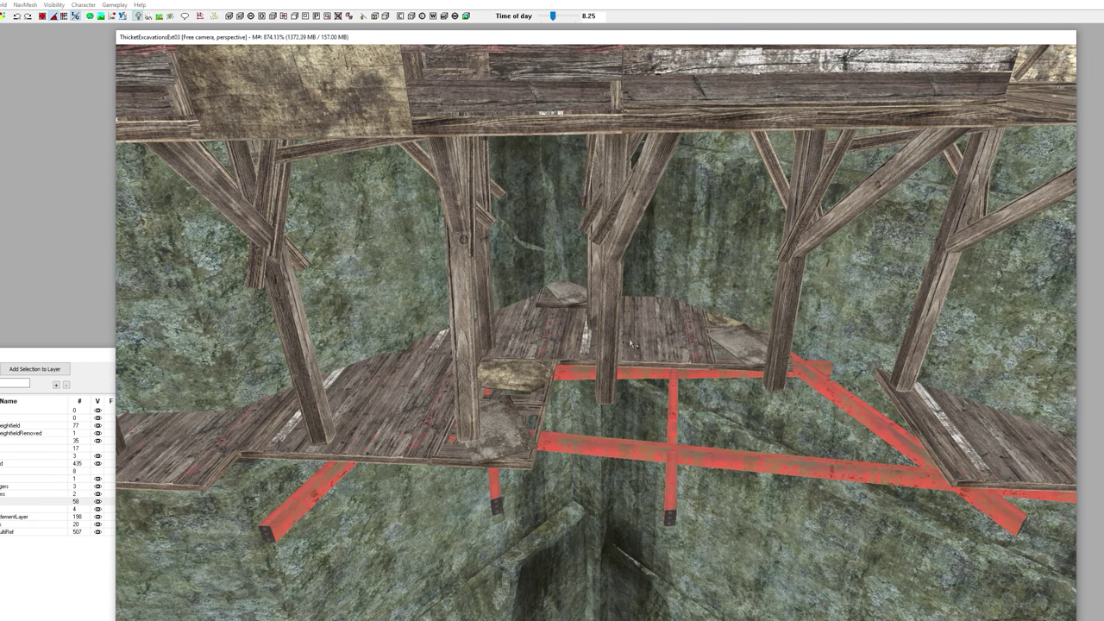
pyautogui.hotkey('ctrl', 'z')
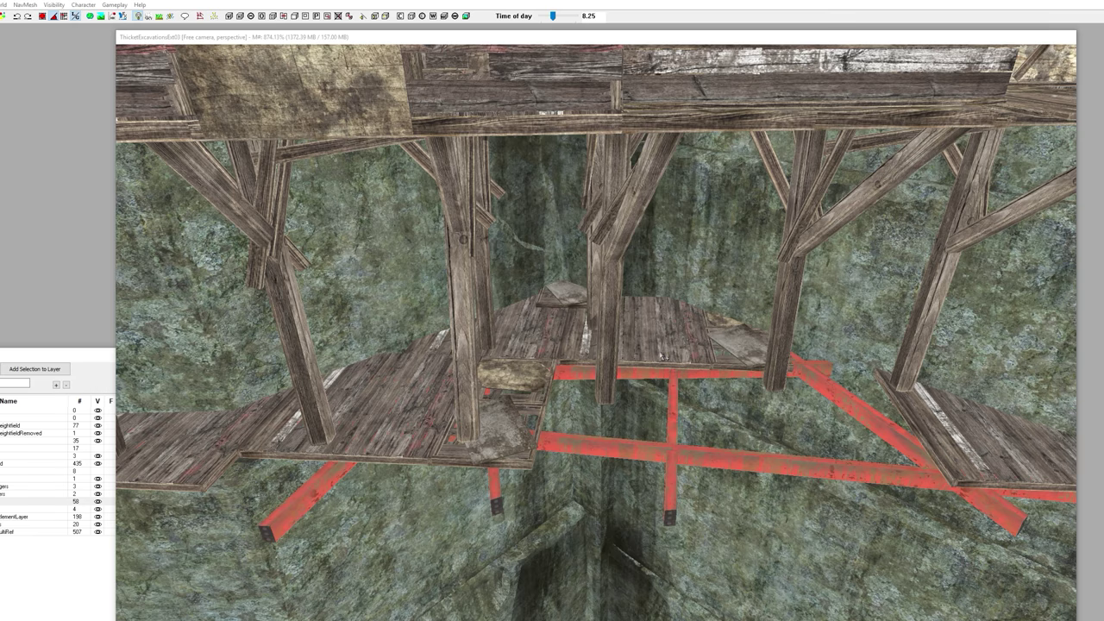
# Step: Place a patchwork wood floor panel, rotate it in line with the beams, and fit it beside the end plank panel
pyautogui.hotkey('ctrl', 'z')
pyautogui.press('Delete')
pyautogui.hotkey('ctrl', 'z')
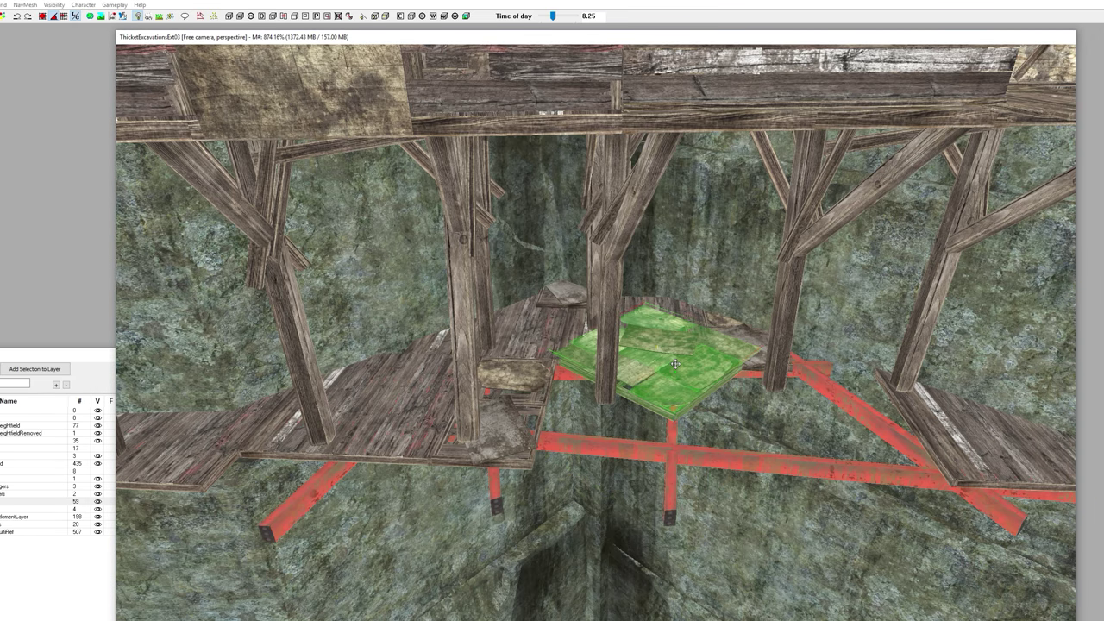
pyautogui.press('2')
pyautogui.moveTo(656, 380)
pyautogui.mouseDown()
pyautogui.moveTo(623, 378)
pyautogui.moveTo(654, 376)
pyautogui.moveTo(649, 414)
pyautogui.moveTo(649, 387)
pyautogui.mouseUp()
pyautogui.press('e')
pyautogui.keyDown('shift'); pyautogui.moveTo(649, 387); pyautogui.dragTo(652, 404, button='middle'); pyautogui.keyUp('shift')
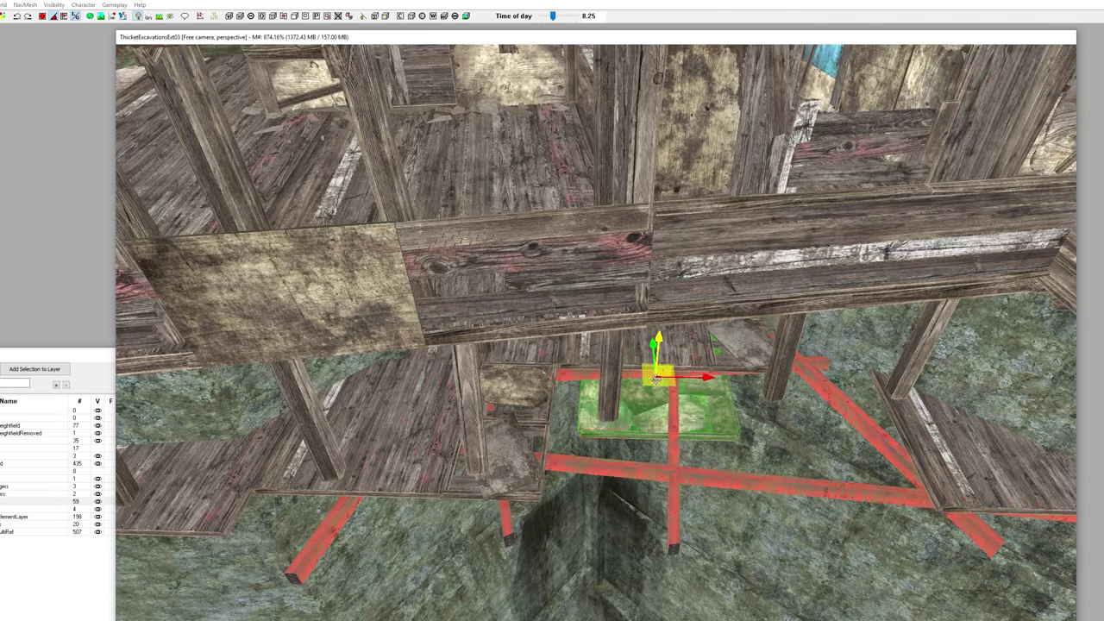
pyautogui.click(44, 18)
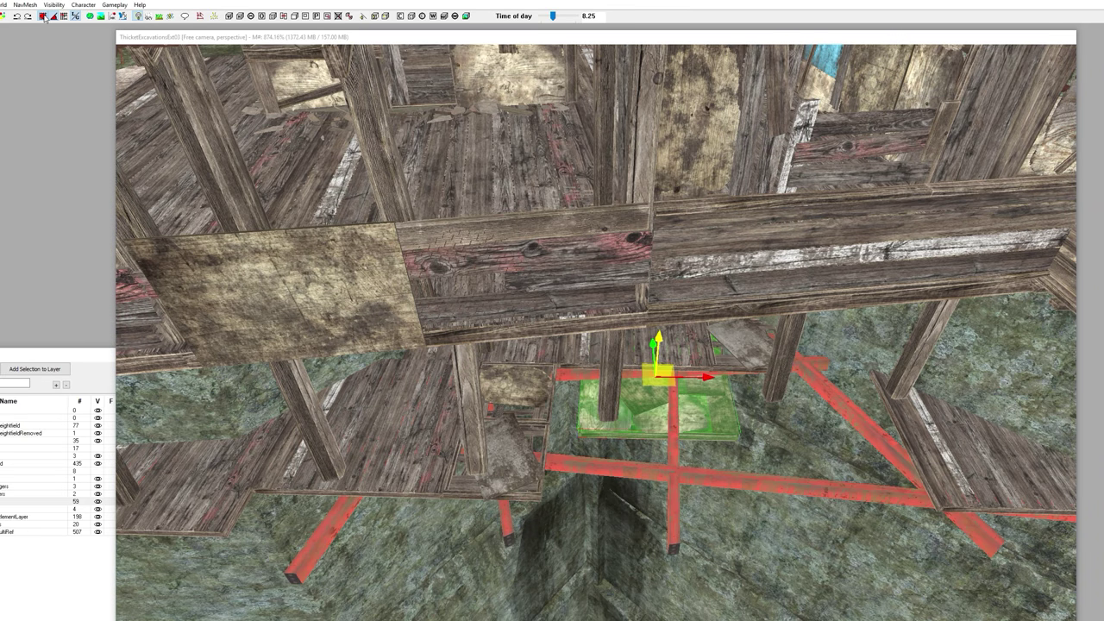
pyautogui.keyDown('alt'); pyautogui.moveTo(600, 344); pyautogui.dragTo(597, 339, button='middle'); pyautogui.keyUp('alt')
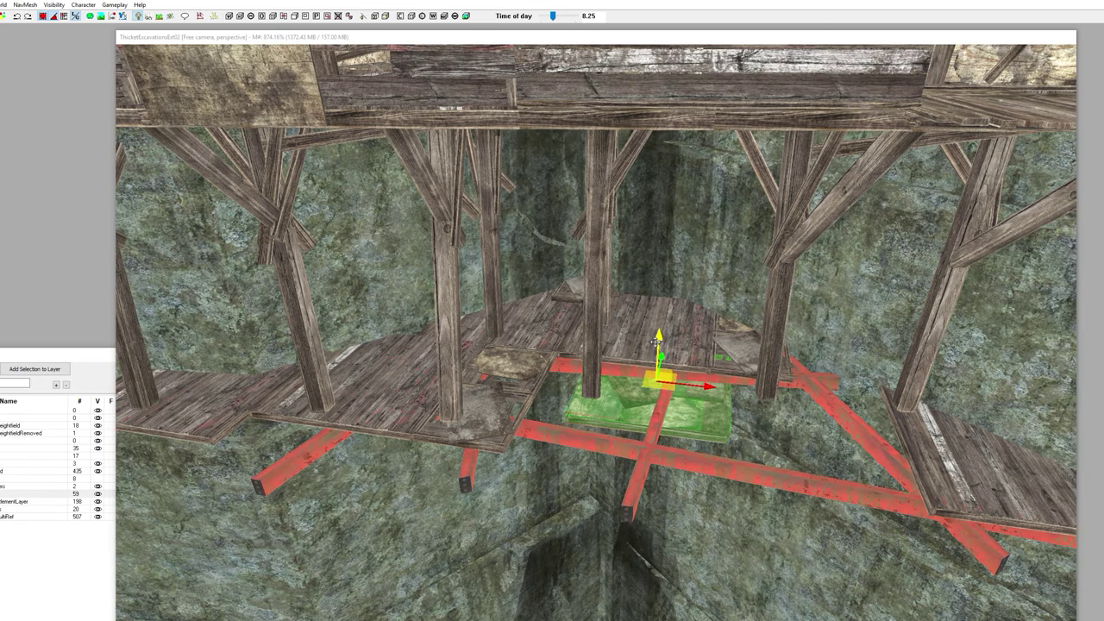
pyautogui.moveTo(657, 343); pyautogui.dragTo(862, 423)
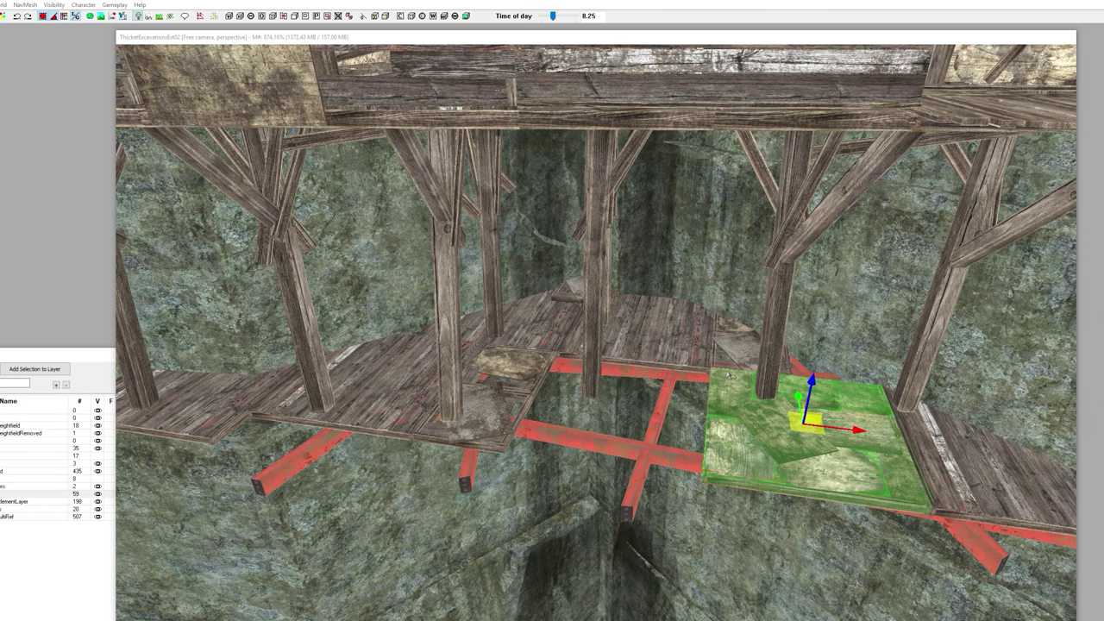
# Step: Discard the plain plank panel and fit a rotated corrugated metal floor panel into the remaining gap over the beams
pyautogui.click(652, 356)
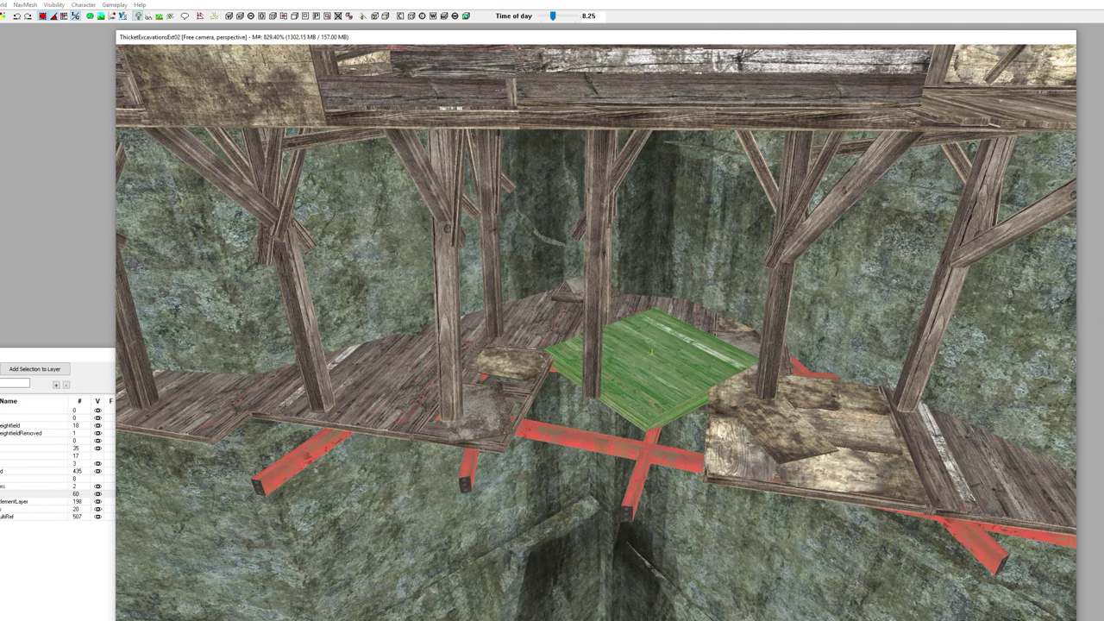
pyautogui.press('Delete')
pyautogui.moveTo(616, 368); pyautogui.dragTo(631, 352)
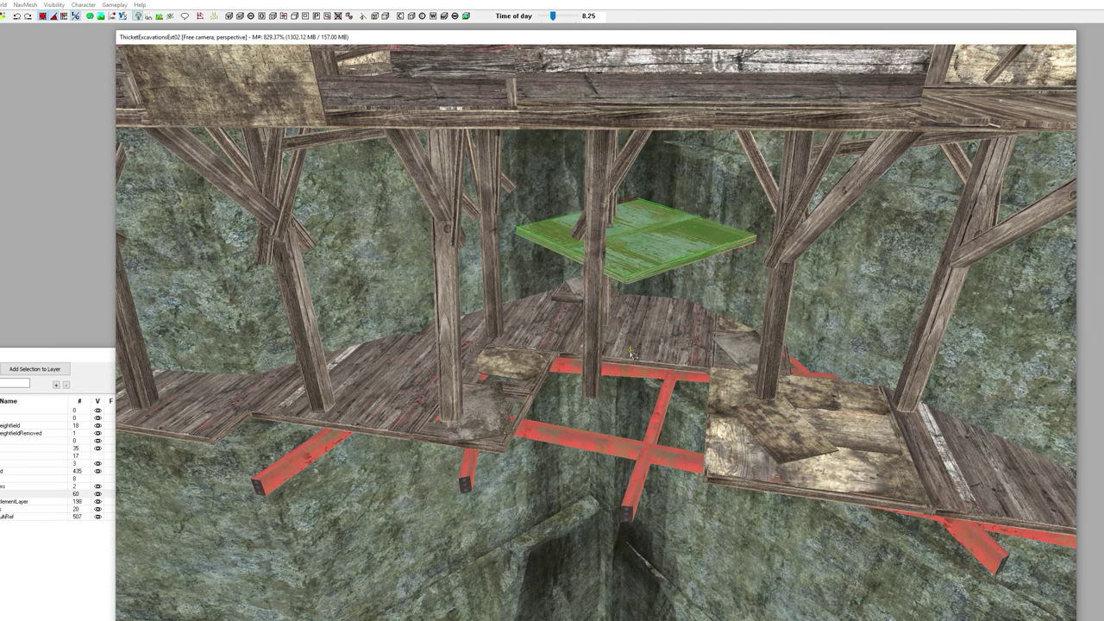
pyautogui.keyDown('shift'); pyautogui.moveTo(649, 306); pyautogui.dragTo(641, 300, button='middle'); pyautogui.keyUp('shift')
pyautogui.press('w')
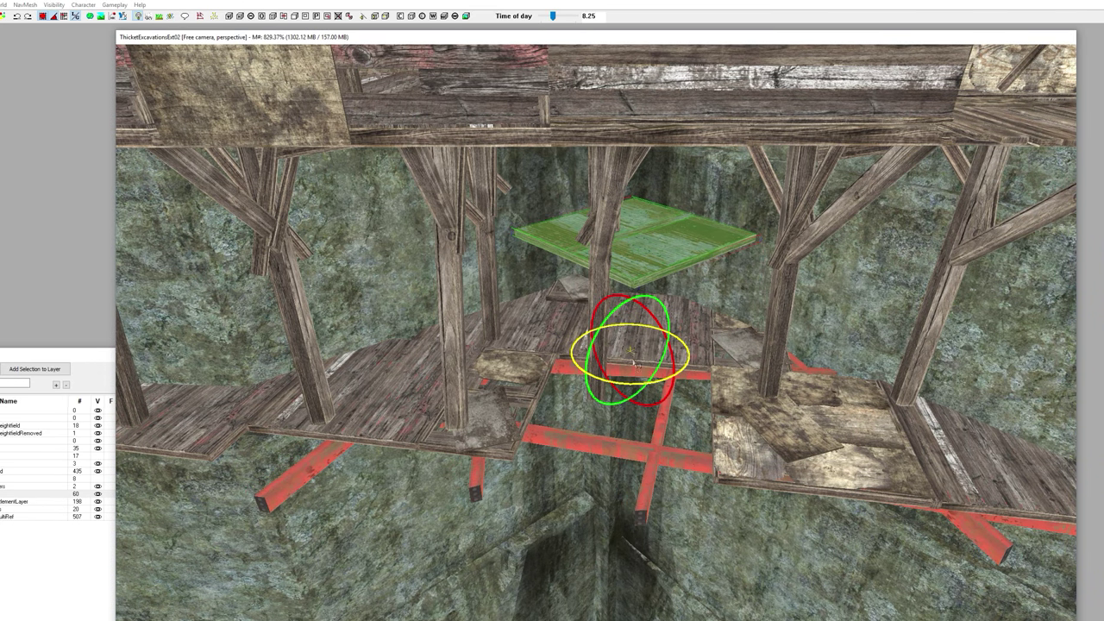
pyautogui.moveTo(629, 387); pyautogui.dragTo(629, 377)
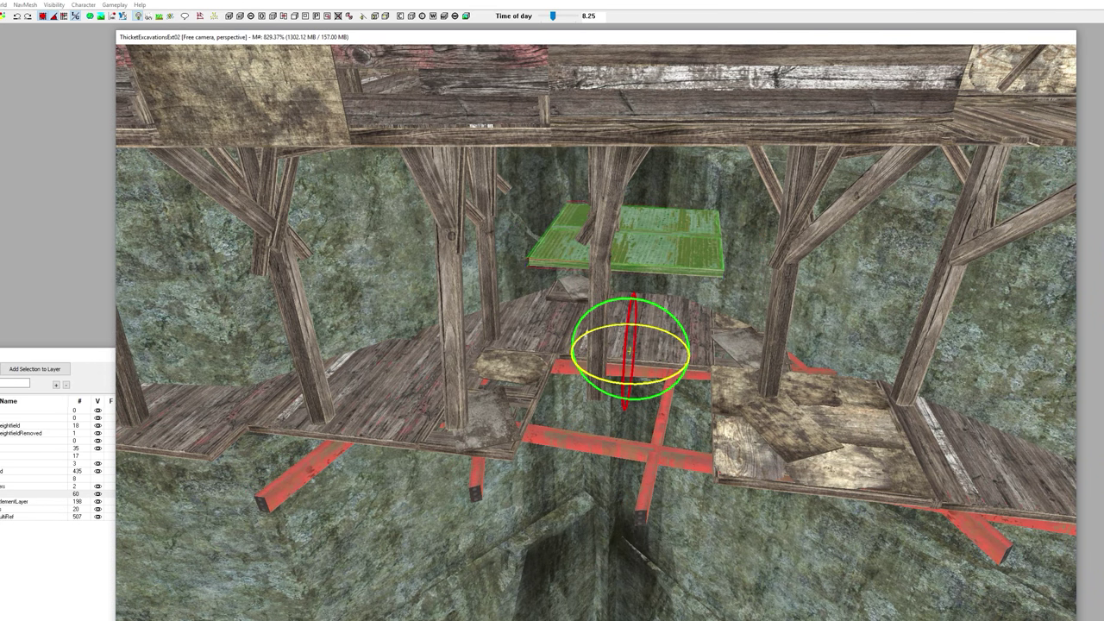
pyautogui.press('1')
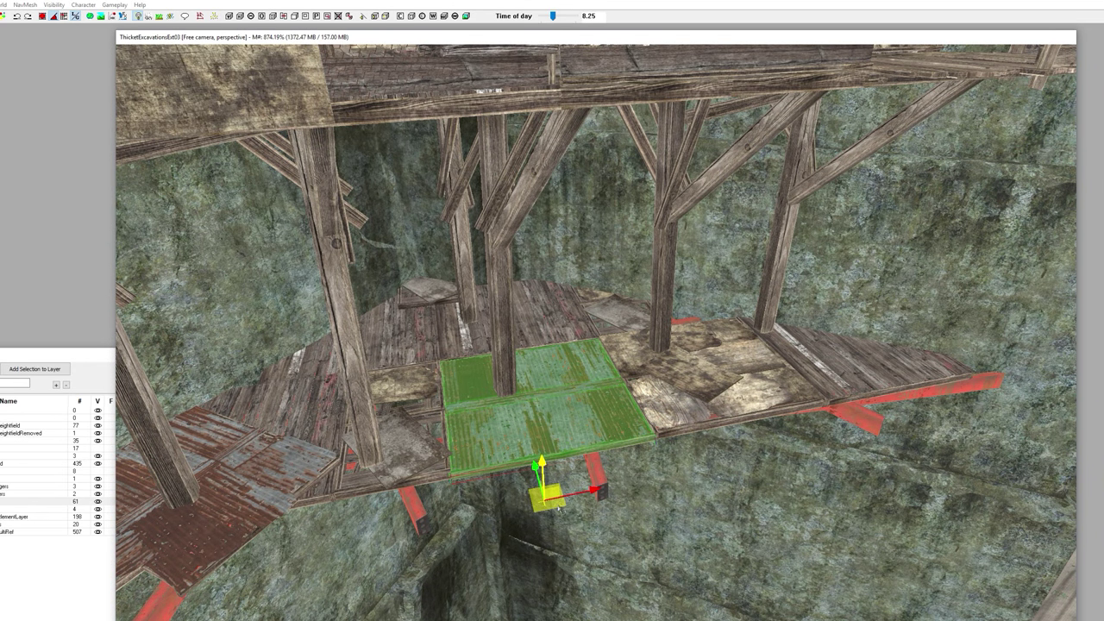
pyautogui.scroll(2, 552, 479)
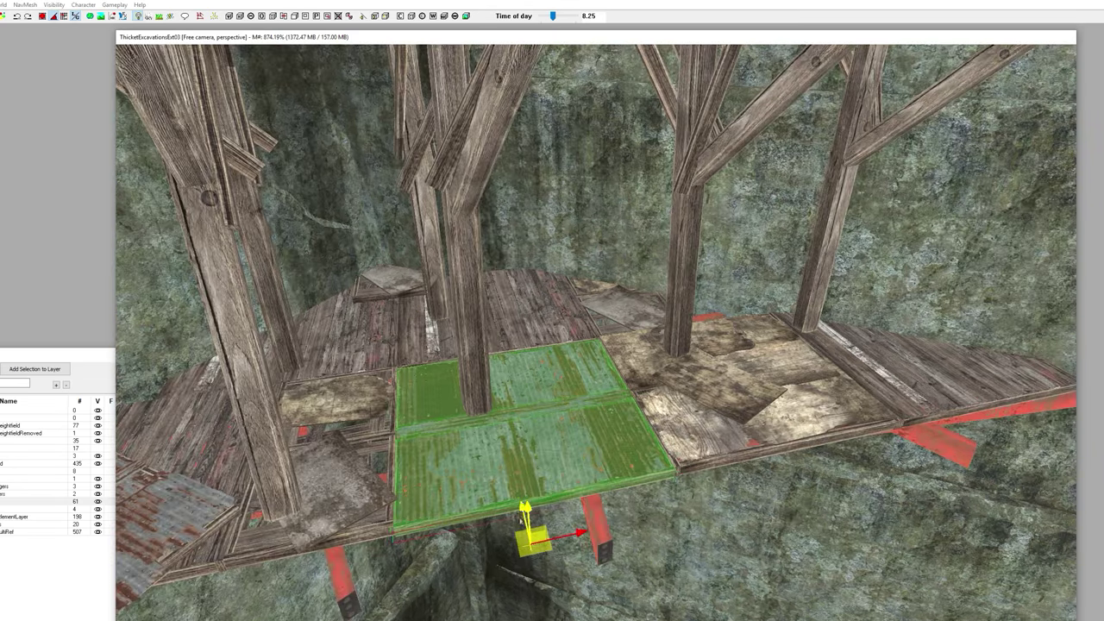
pyautogui.moveTo(525, 507); pyautogui.dragTo(516, 480)
# Step: Rotate the broken floor panel beside the corrugated metal panel slightly and shift it in toward the walkway
pyautogui.click(380, 519)
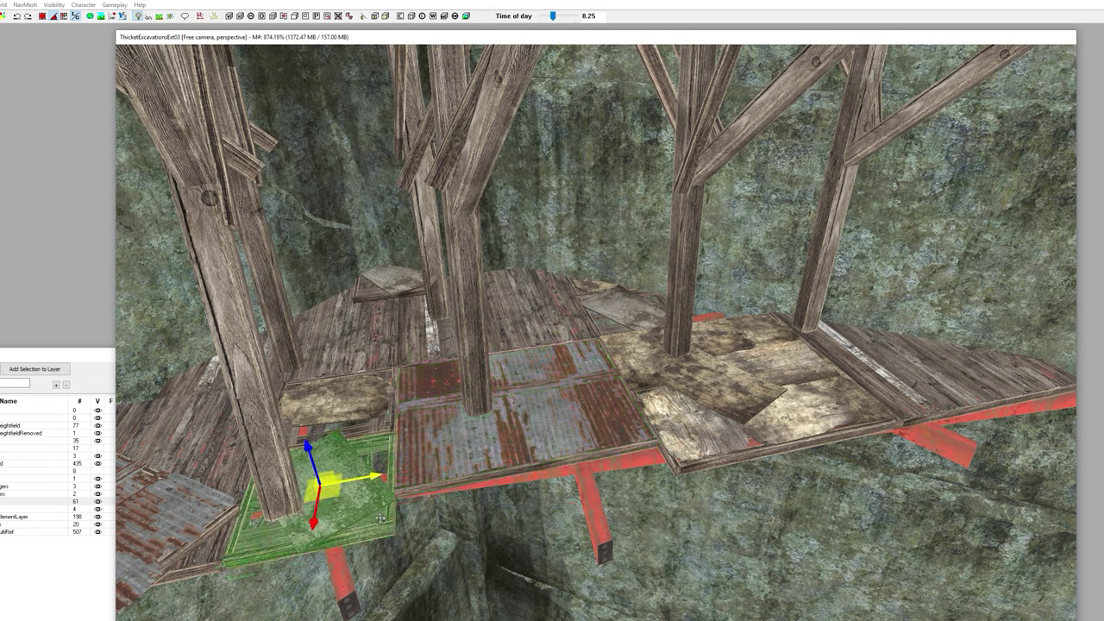
pyautogui.press('2')
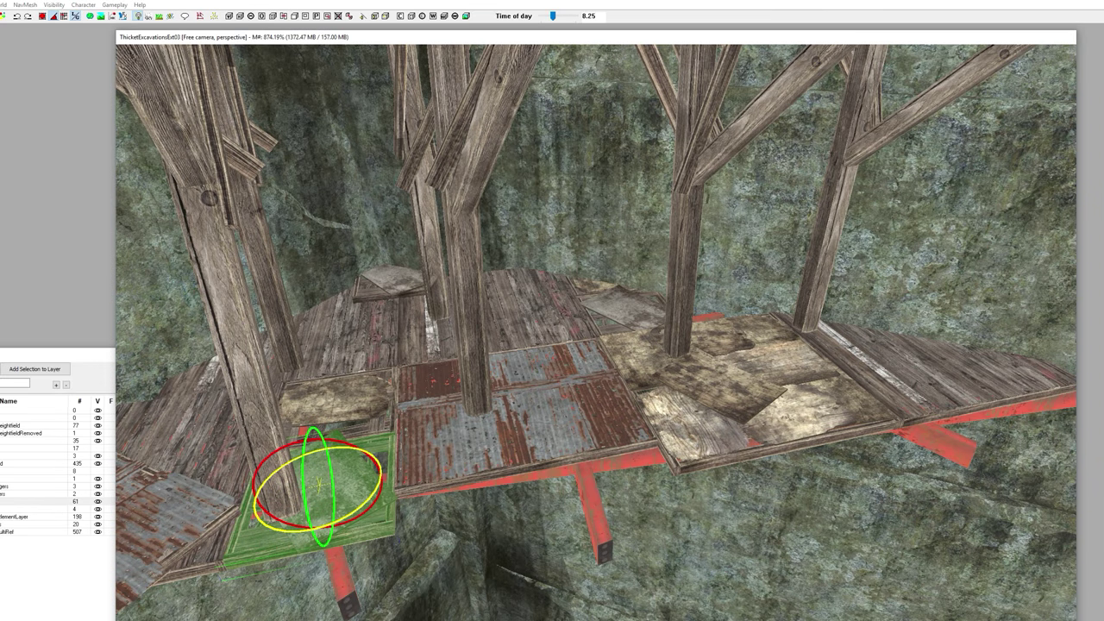
pyautogui.moveTo(339, 523); pyautogui.dragTo(371, 509)
pyautogui.press('e')
pyautogui.moveTo(309, 451); pyautogui.dragTo(310, 451)
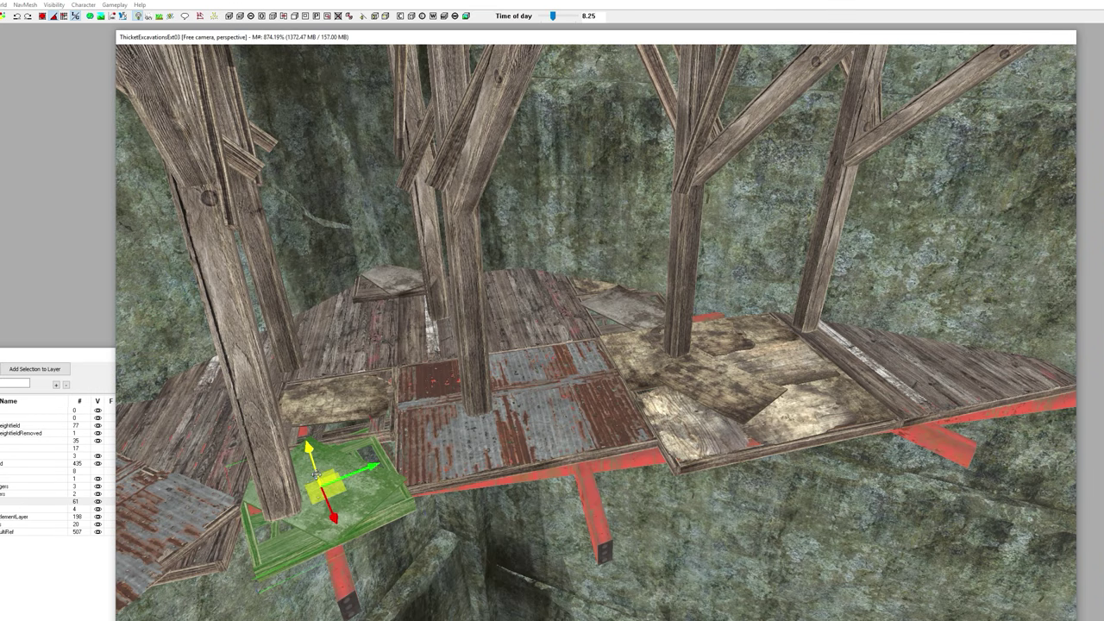
pyautogui.moveTo(332, 494); pyautogui.dragTo(313, 483)
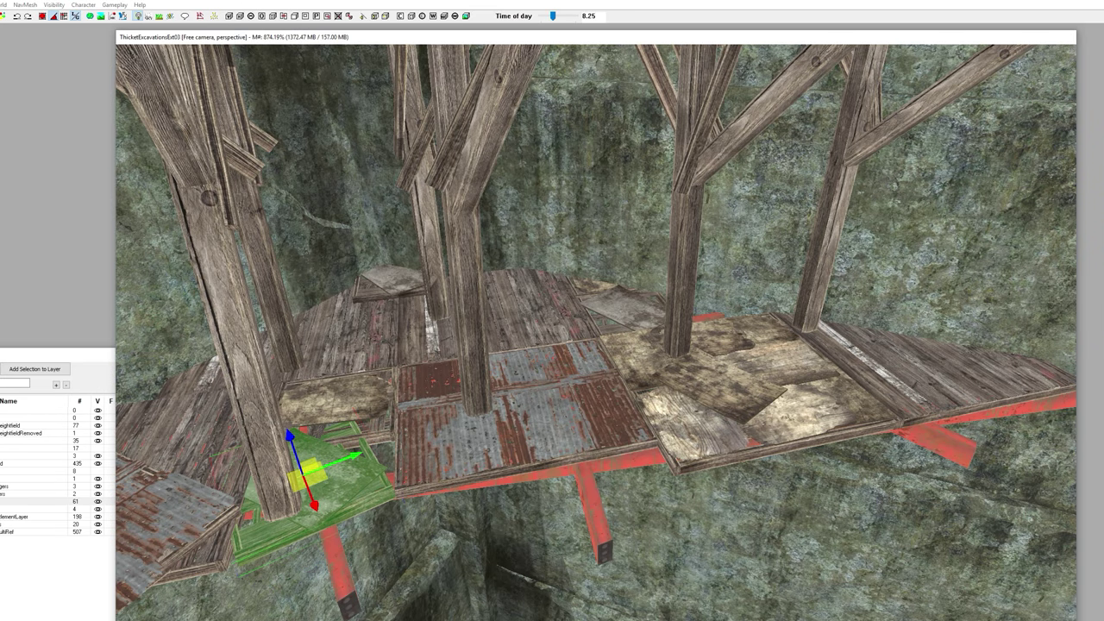
pyautogui.press('d')
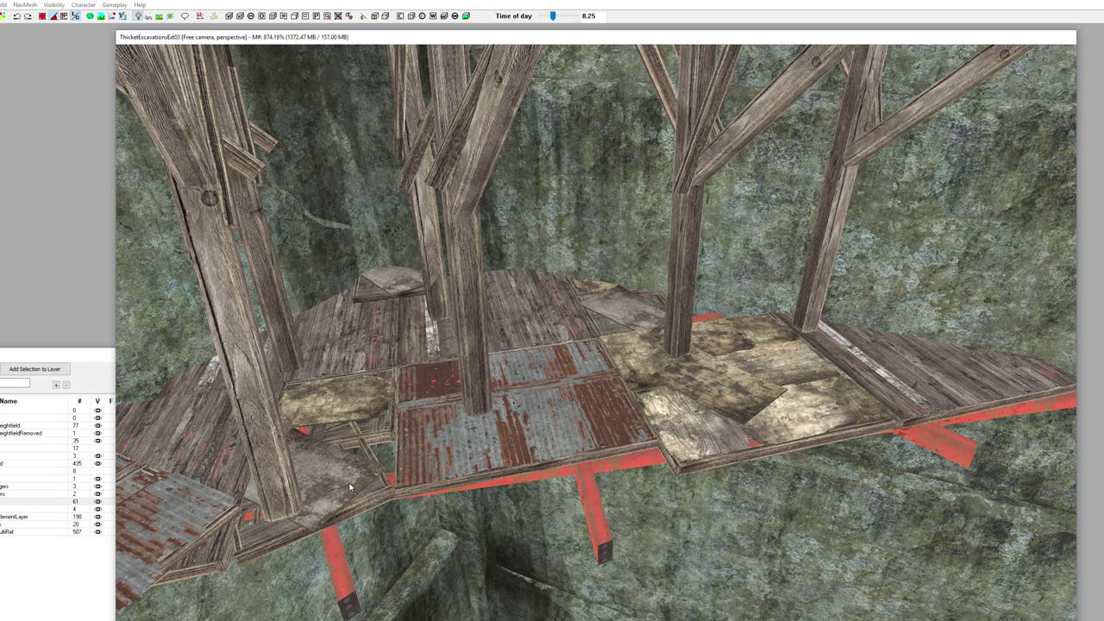
# Step: Rotate the patchwork wood panel slightly and shift it inward so it follows the edge of the neighbouring metal panel
pyautogui.scroll(-3, 515, 451)
pyautogui.click(717, 396)
pyautogui.scroll(5, 673, 405)
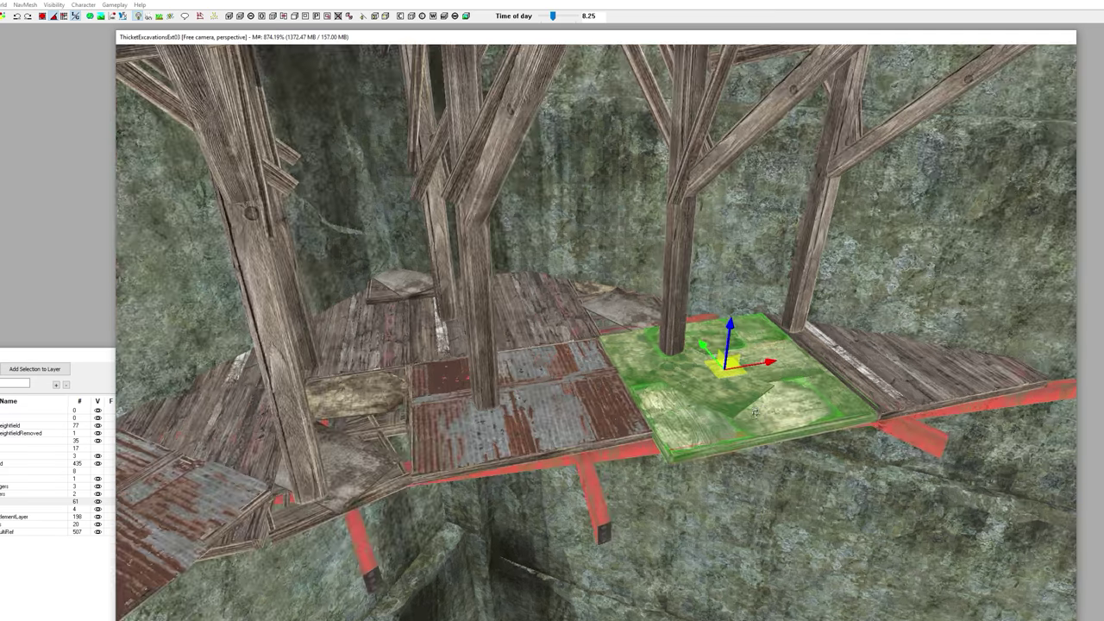
pyautogui.press('w')
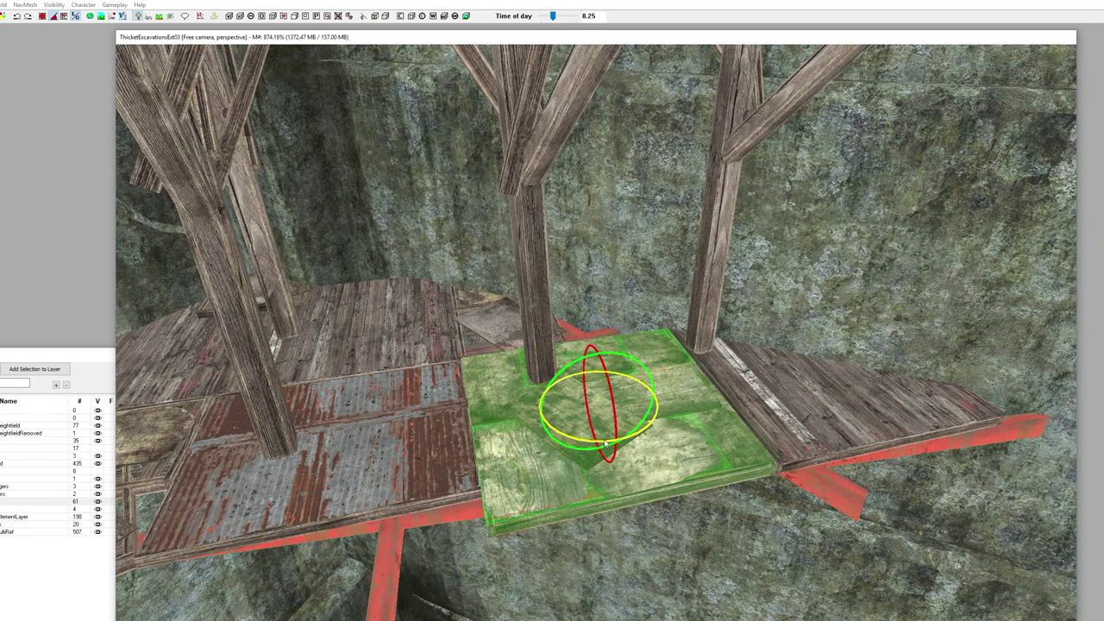
pyautogui.moveTo(603, 440); pyautogui.dragTo(569, 440)
pyautogui.moveTo(637, 433); pyautogui.dragTo(659, 431)
pyautogui.press('e')
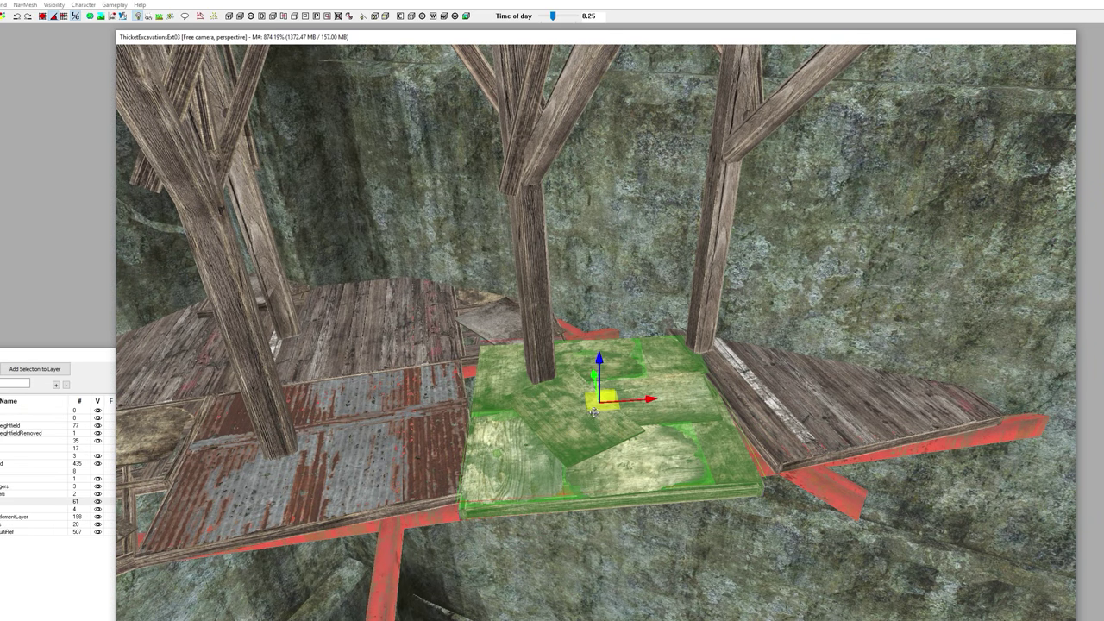
pyautogui.moveTo(591, 406); pyautogui.dragTo(602, 391)
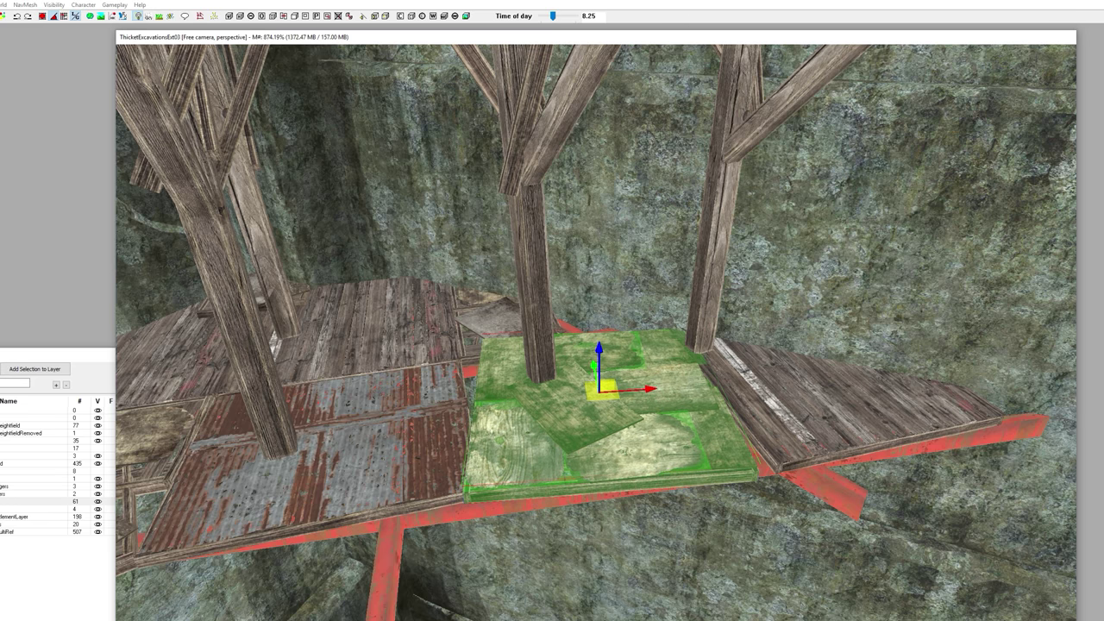
pyautogui.moveTo(599, 352); pyautogui.dragTo(602, 390)
pyautogui.press('d')
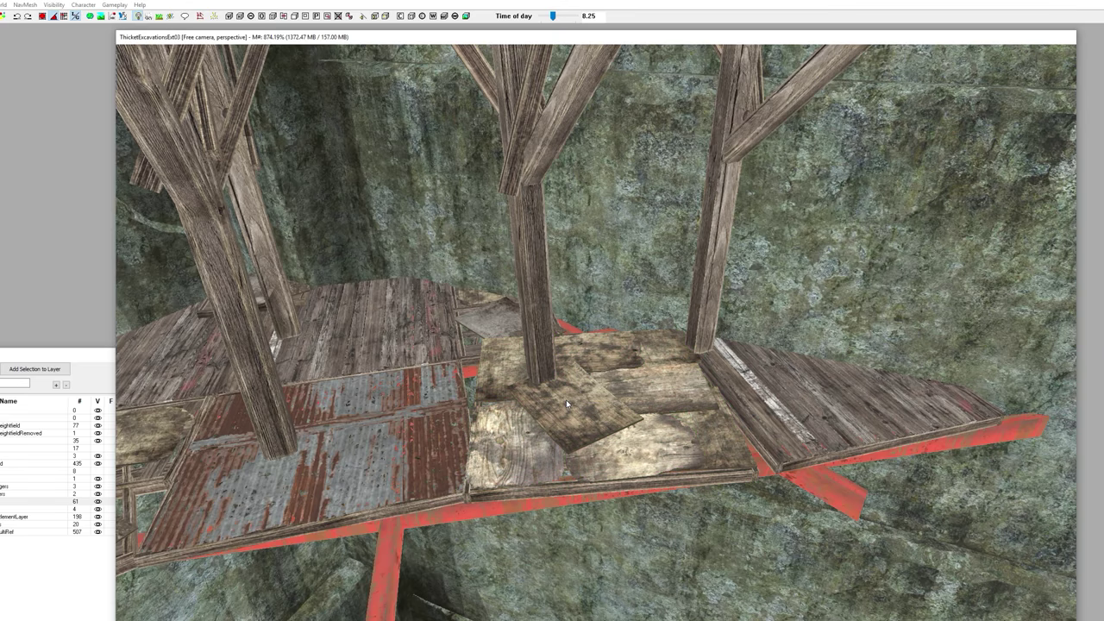
# Step: Lay a loose wood sheet across the seam between the corrugated metal panel and the patchwork wood panel
pyautogui.keyDown('shift'); pyautogui.moveTo(566, 400); pyautogui.dragTo(595, 386, button='middle'); pyautogui.keyUp('shift')
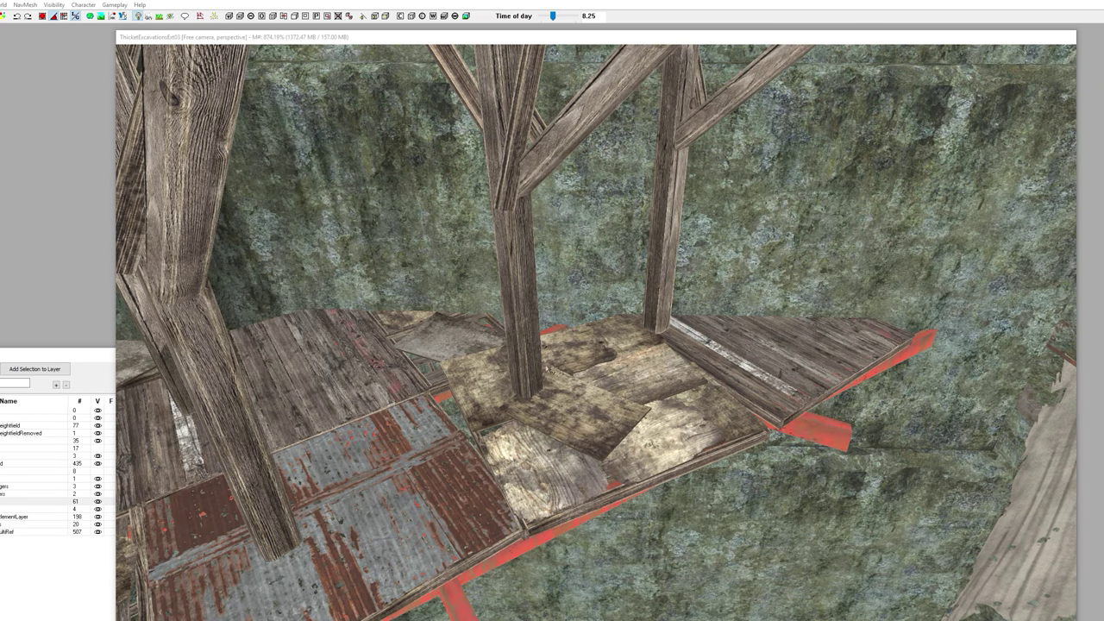
pyautogui.moveTo(0, 388); pyautogui.dragTo(423, 442)
pyautogui.press('w')
pyautogui.press('e')
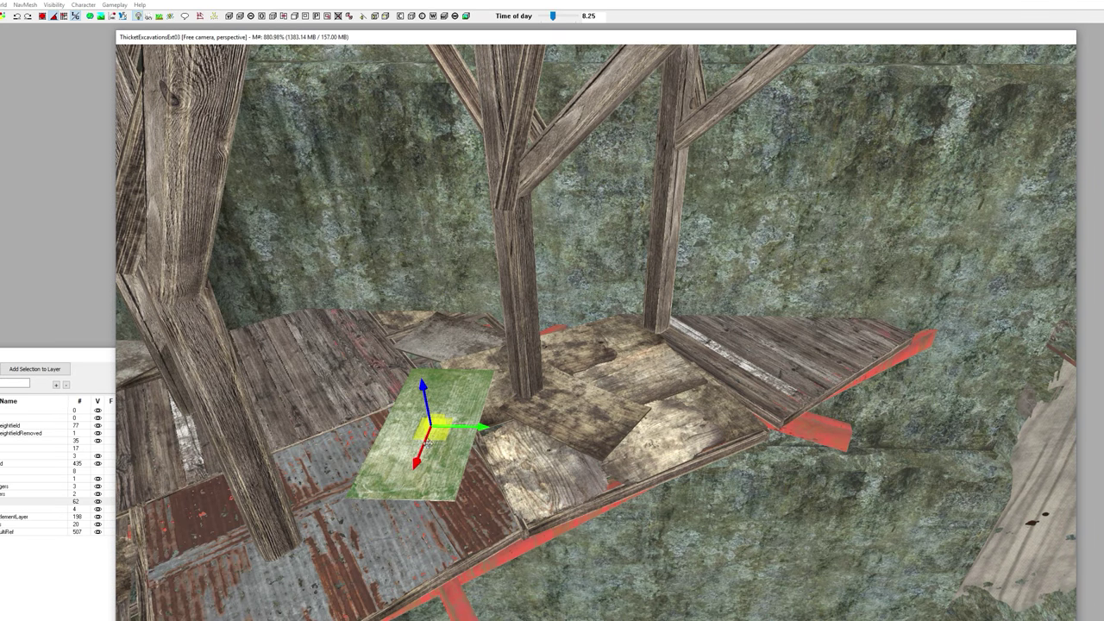
# Step: Place another loose wood sheet over the seam between the patchwork panel and the tapered end panel and rotate it
pyautogui.moveTo(1103, 244); pyautogui.dragTo(741, 395)
pyautogui.press('w')
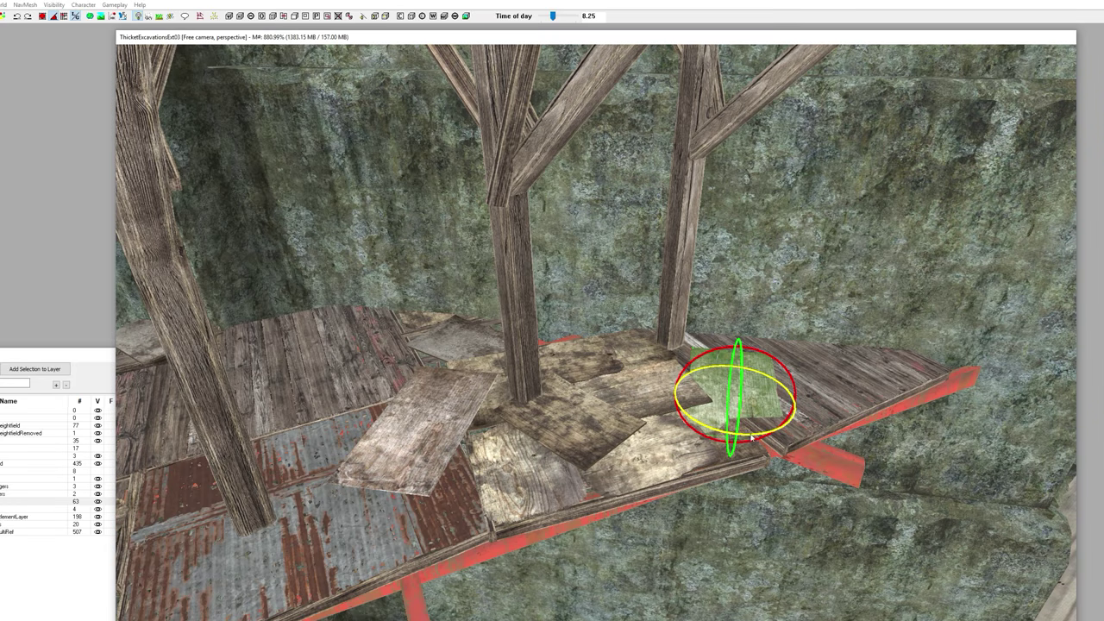
pyautogui.moveTo(751, 438); pyautogui.dragTo(785, 376)
pyautogui.press('1')
pyautogui.keyDown('shift'); pyautogui.moveTo(785, 376); pyautogui.dragTo(748, 369, button='middle'); pyautogui.keyUp('shift')
pyautogui.scroll(-4, 781, 372)
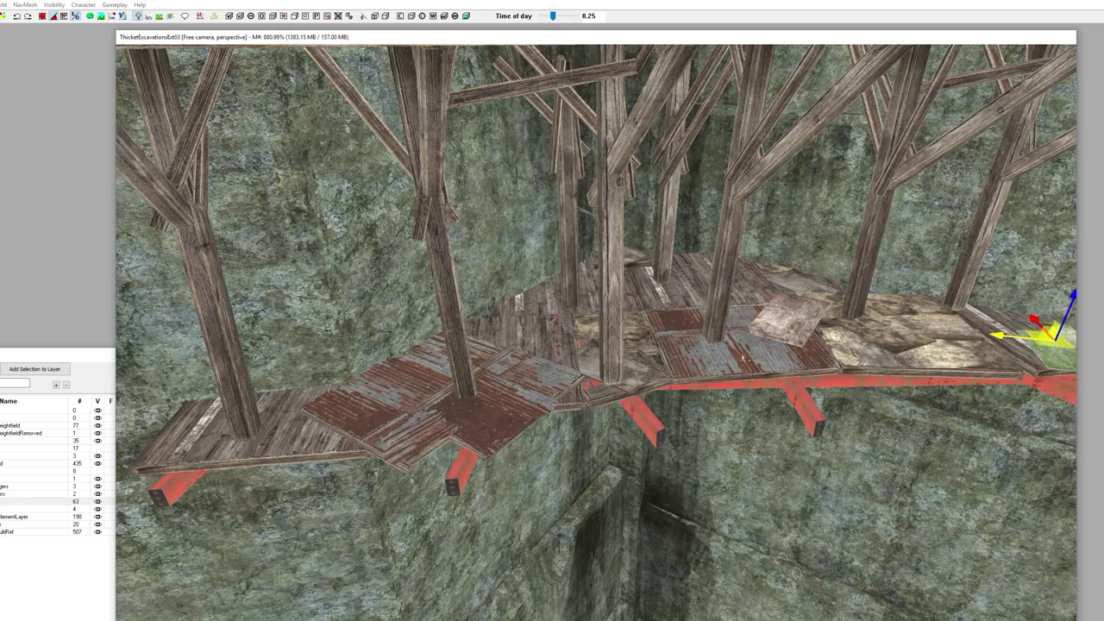
# Step: Lay a small scrap sheet where the rusted metal floor meets the narrow plank end of the walkway and rotate it
pyautogui.moveTo(618, 386); pyautogui.dragTo(640, 383, button='middle')
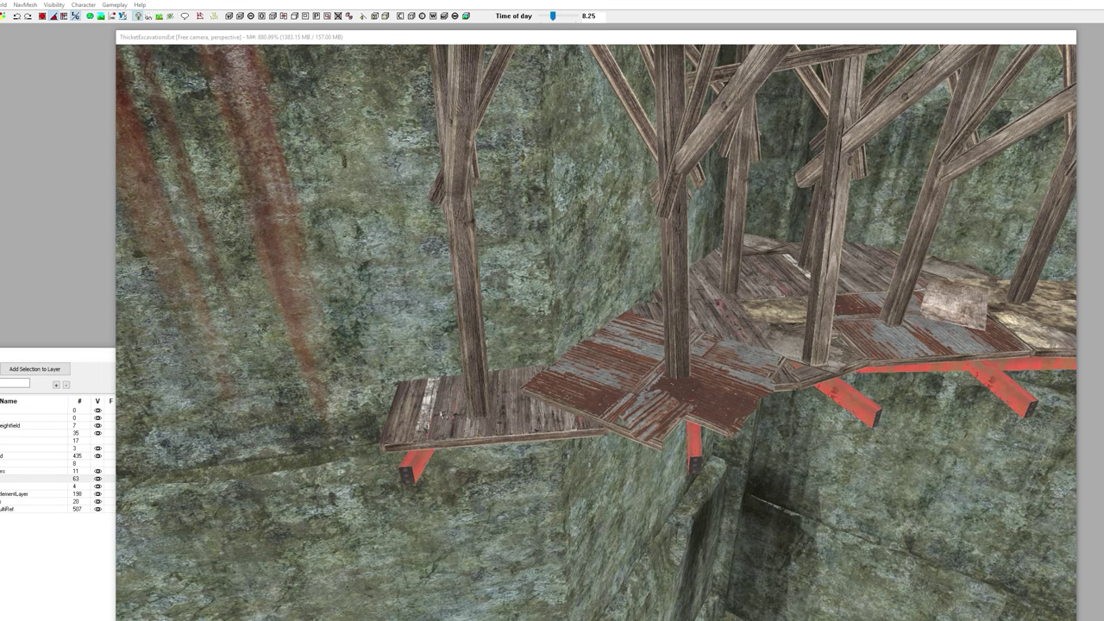
pyautogui.moveTo(442, 415); pyautogui.dragTo(418, 421)
pyautogui.press('w')
pyautogui.keyDown('shift'); pyautogui.moveTo(441, 423); pyautogui.dragTo(474, 416, button='middle'); pyautogui.keyUp('shift')
pyautogui.press('Delete')
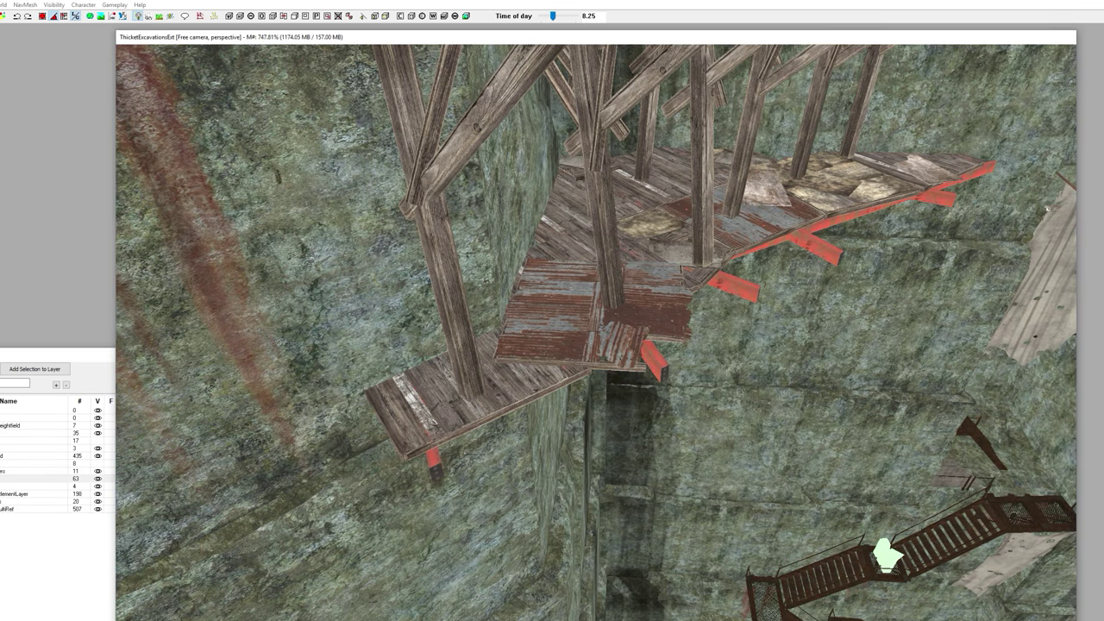
pyautogui.moveTo(536, 342); pyautogui.dragTo(536, 338)
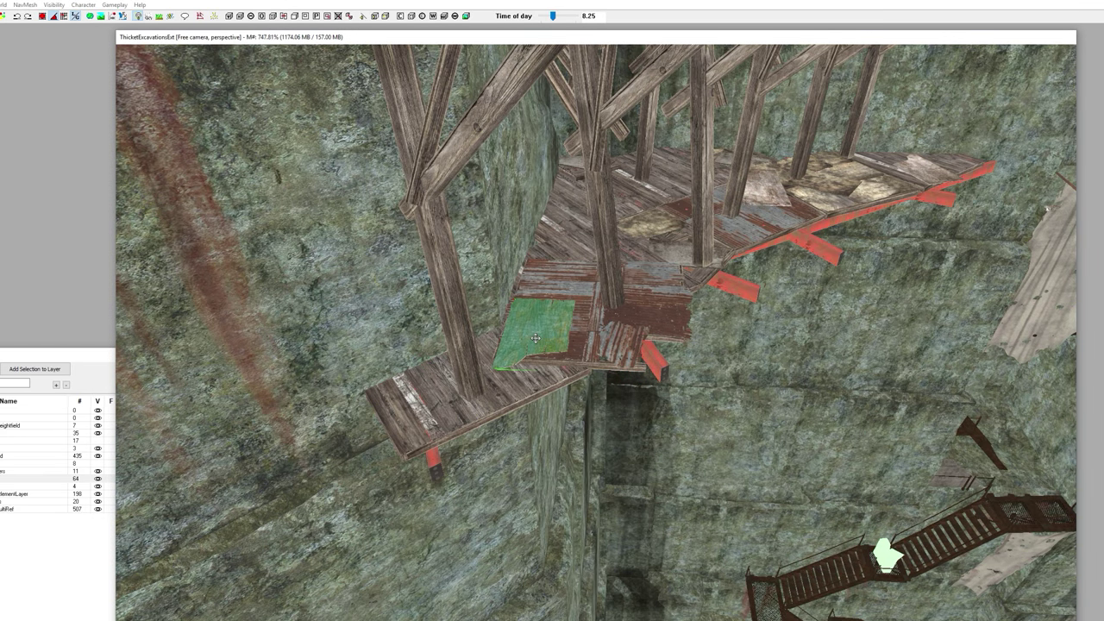
pyautogui.scroll(2, 545, 364)
pyautogui.press('e')
pyautogui.press('w')
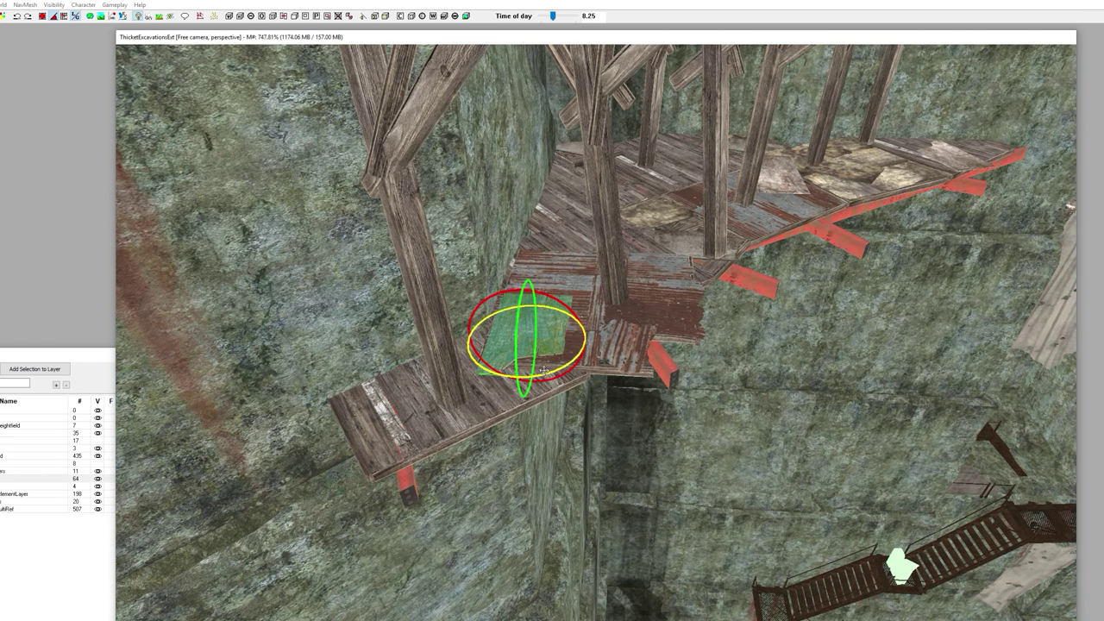
pyautogui.moveTo(545, 372); pyautogui.dragTo(571, 371)
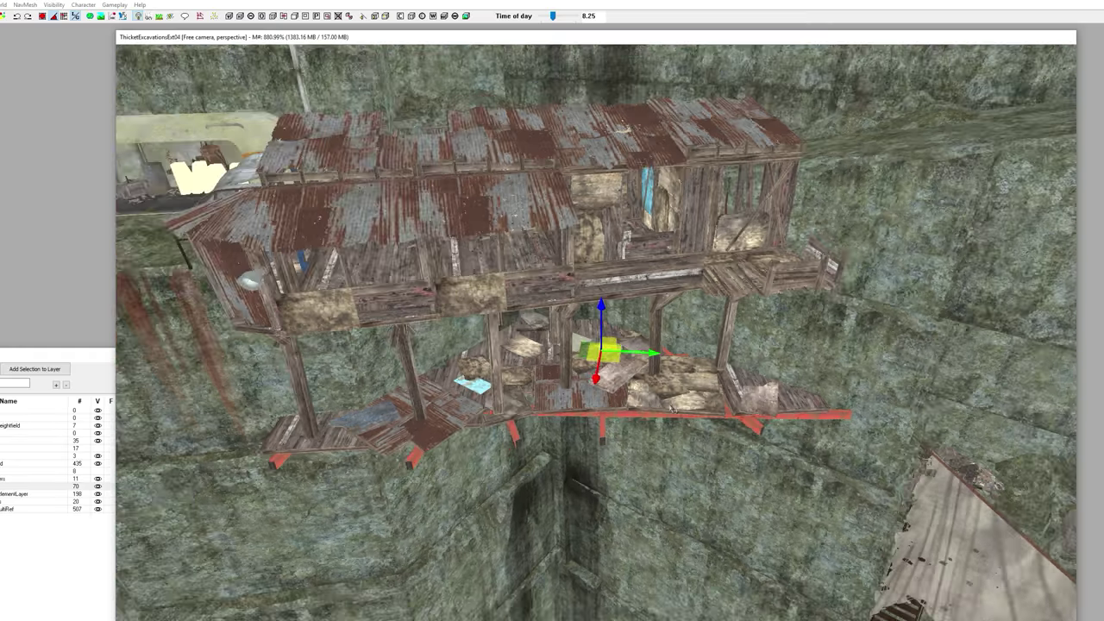
# Step: Select the support post beneath the open-slat platform's outer end and nudge it horizontally from an overhead view
pyautogui.moveTo(673, 405); pyautogui.dragTo(194, 444, button='middle')
pyautogui.click(718, 362)
pyautogui.moveTo(719, 362); pyautogui.dragTo(681, 386, button='middle')
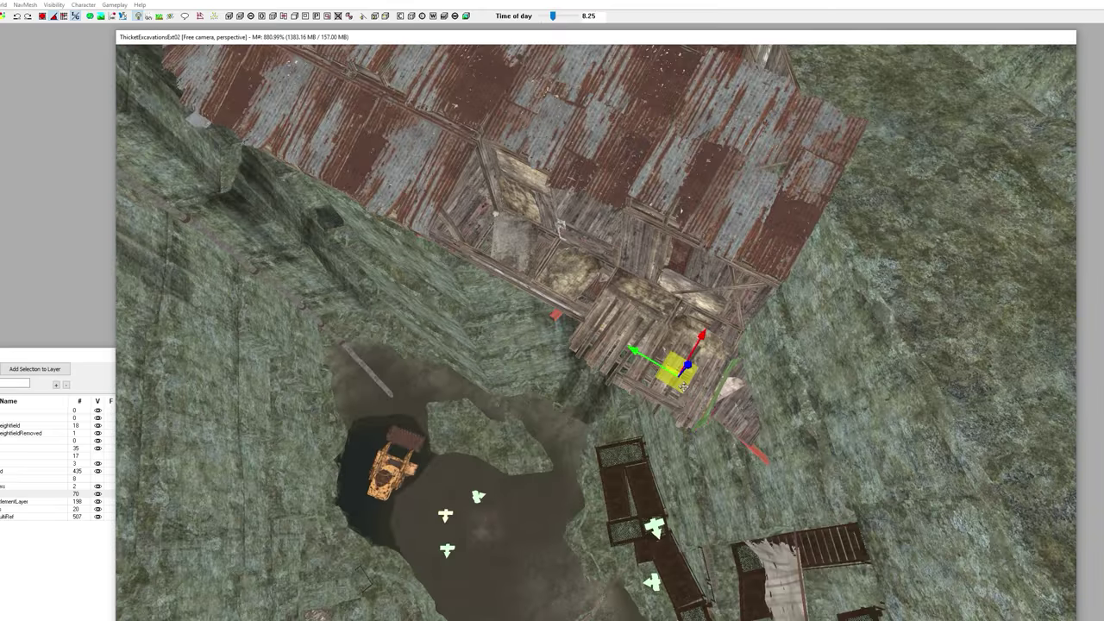
pyautogui.scroll(5, 741, 402)
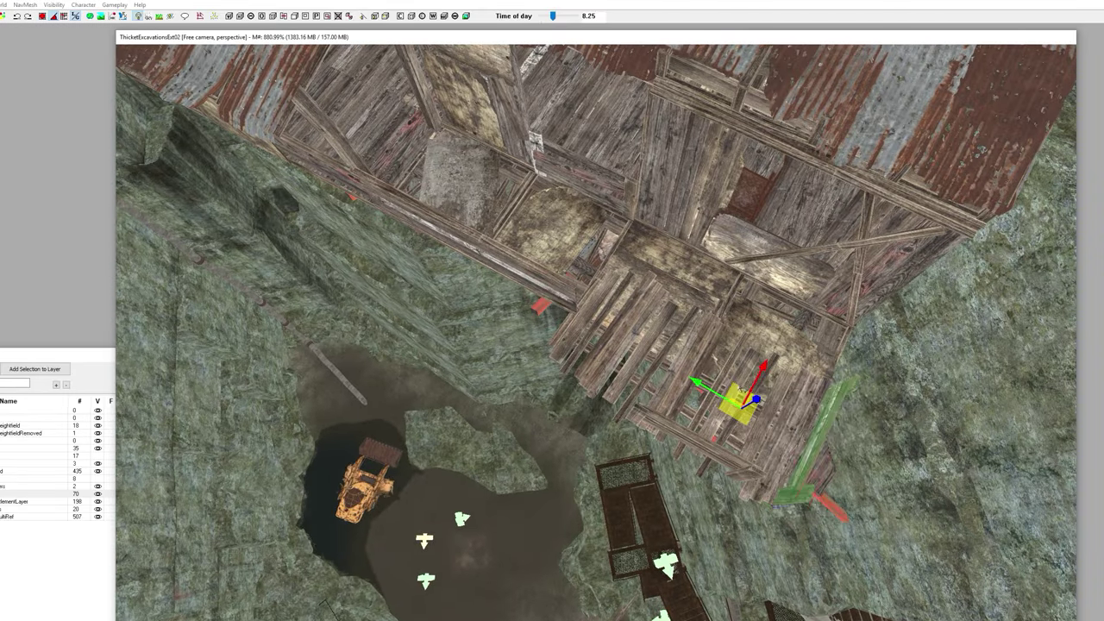
pyautogui.moveTo(741, 389); pyautogui.dragTo(731, 380)
pyautogui.scroll(-3, 731, 378)
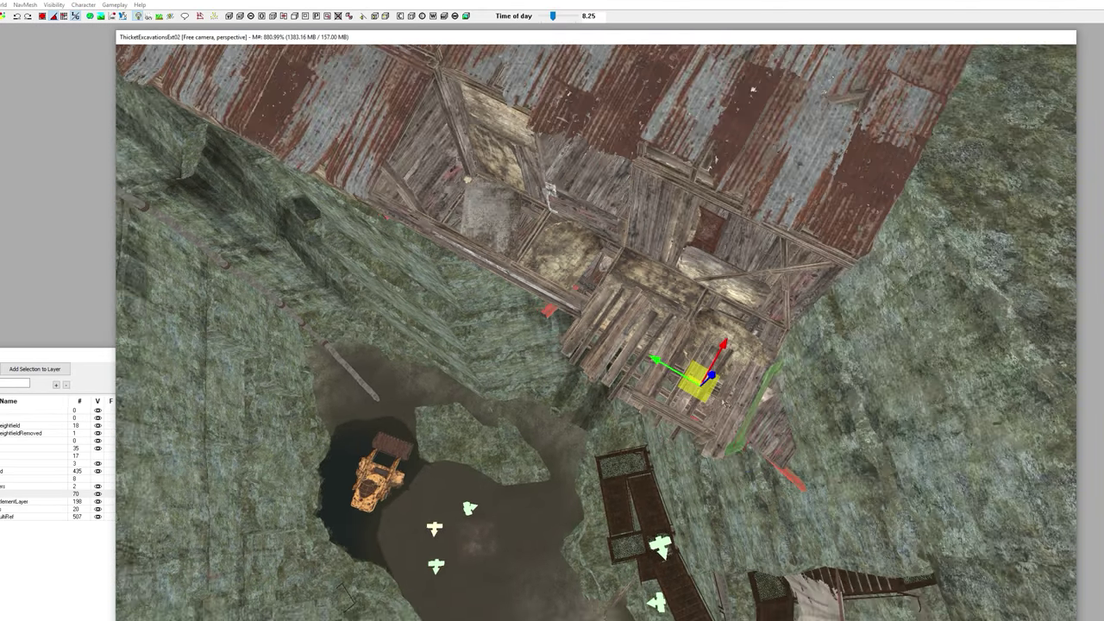
# Step: Examine the shack's corrugated roof sections and open interior from overhead and from the open side
pyautogui.moveTo(725, 402); pyautogui.dragTo(731, 380, button='middle')
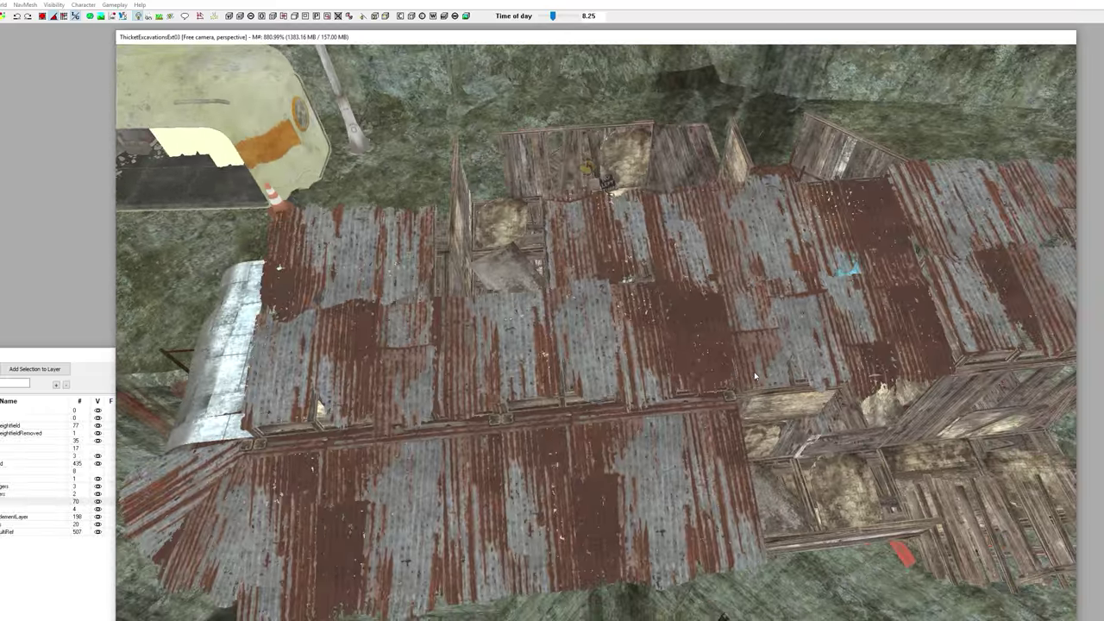
pyautogui.click(754, 375)
pyautogui.scroll(-3, 754, 374)
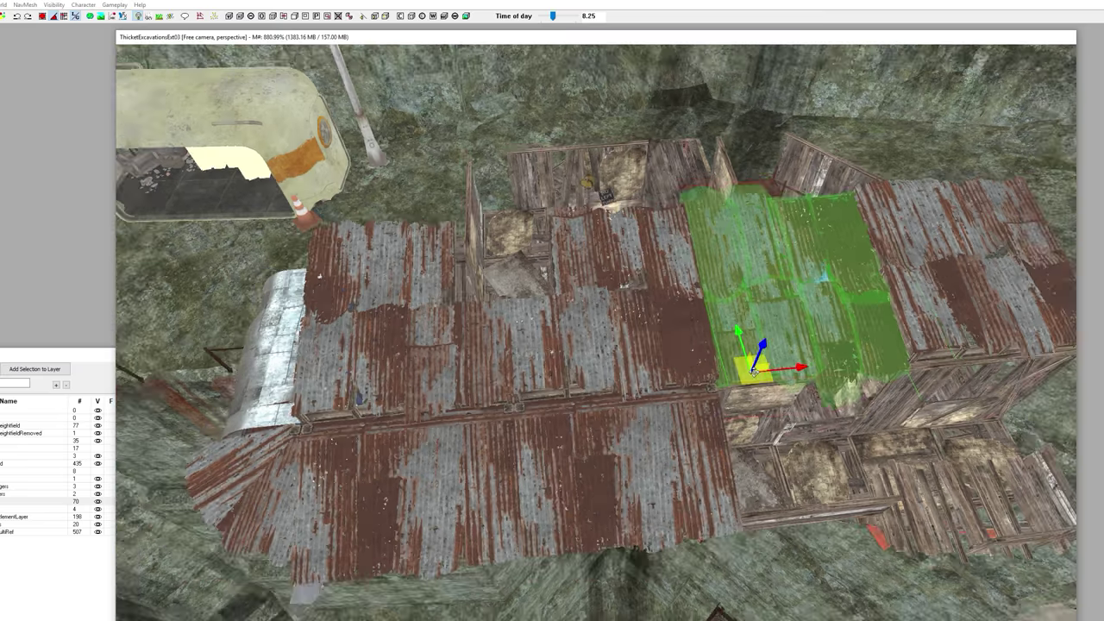
pyautogui.moveTo(750, 364); pyautogui.dragTo(709, 291, button='middle')
pyautogui.scroll(-3, 720, 347)
pyautogui.scroll(-1, 720, 348)
pyautogui.moveTo(684, 390); pyautogui.dragTo(519, 392, button='middle')
pyautogui.scroll(2, 565, 403)
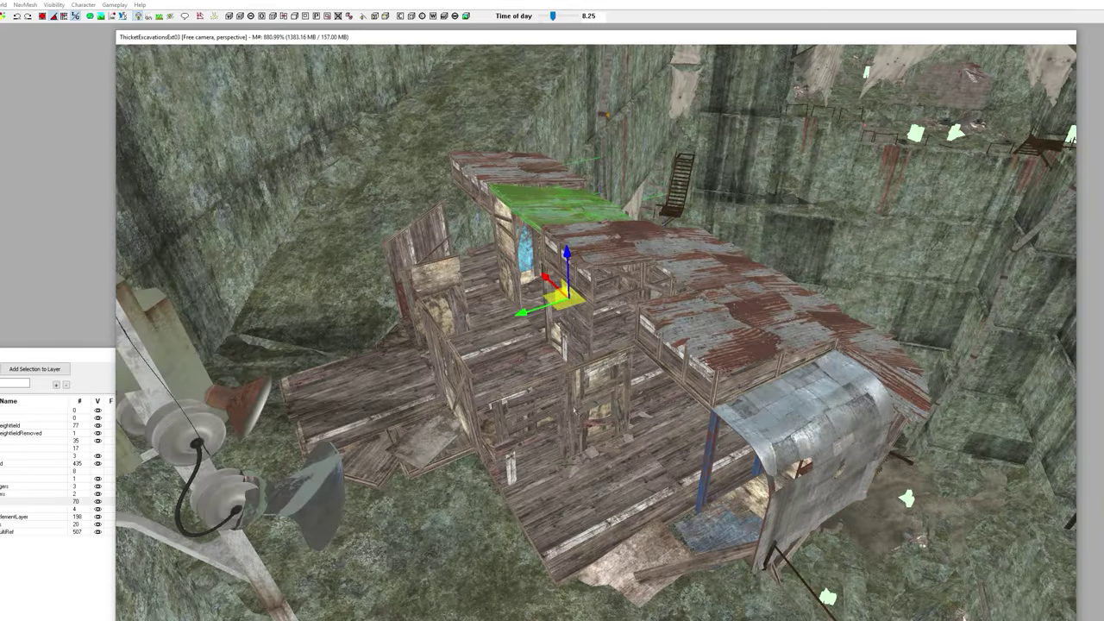
# Step: Delete the patchwork partition wall, the slanted scrap sheet and the framed panel beneath it from the end room
pyautogui.click(574, 406)
pyautogui.scroll(2, 574, 406)
pyautogui.keyDown('shift'); pyautogui.moveTo(558, 416); pyautogui.dragTo(609, 442, button='middle'); pyautogui.keyUp('shift')
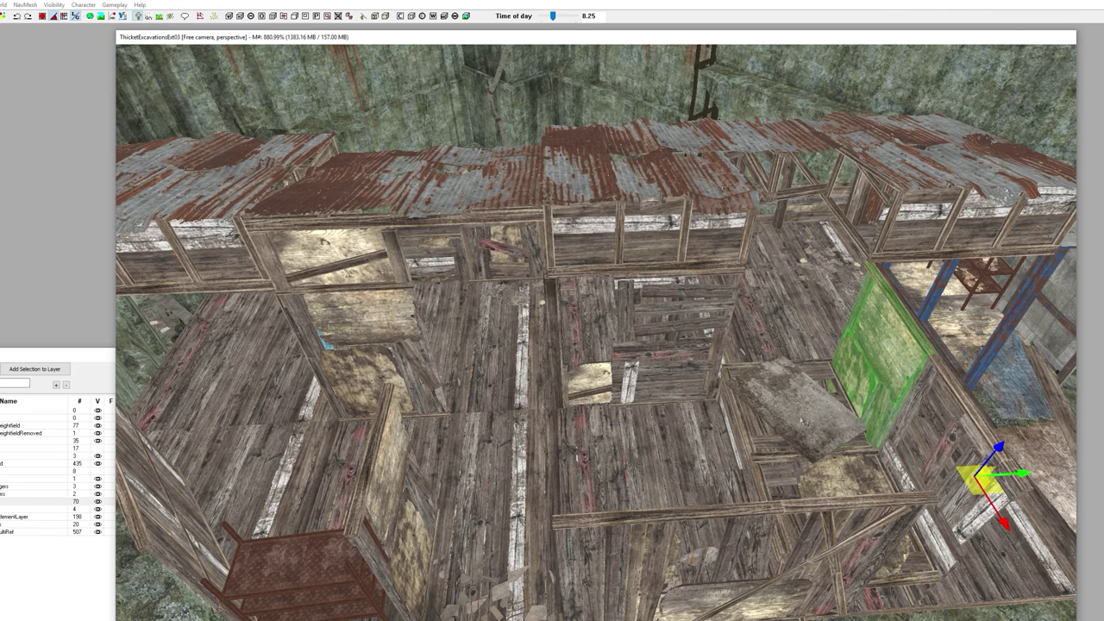
pyautogui.moveTo(927, 430); pyautogui.dragTo(814, 440)
pyautogui.press('Delete')
pyautogui.click(794, 474)
pyautogui.press('Delete')
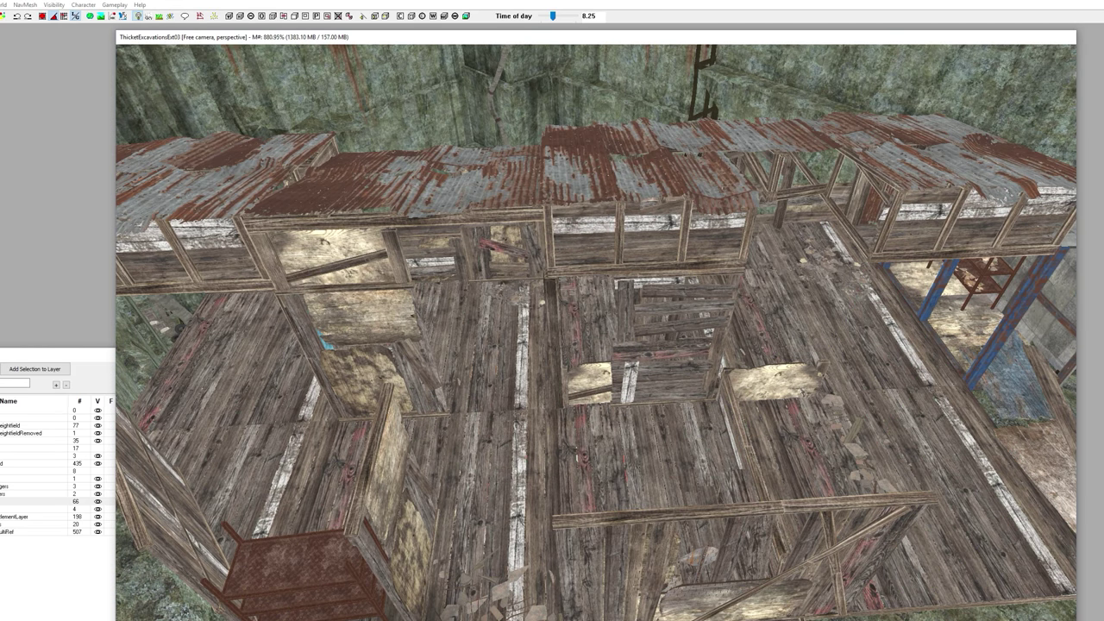
# Step: Clear the remaining plywood panel and low framing pieces from the same end-room floor
pyautogui.click(802, 391)
pyautogui.press('Delete')
pyautogui.click(737, 410)
pyautogui.press('Delete')
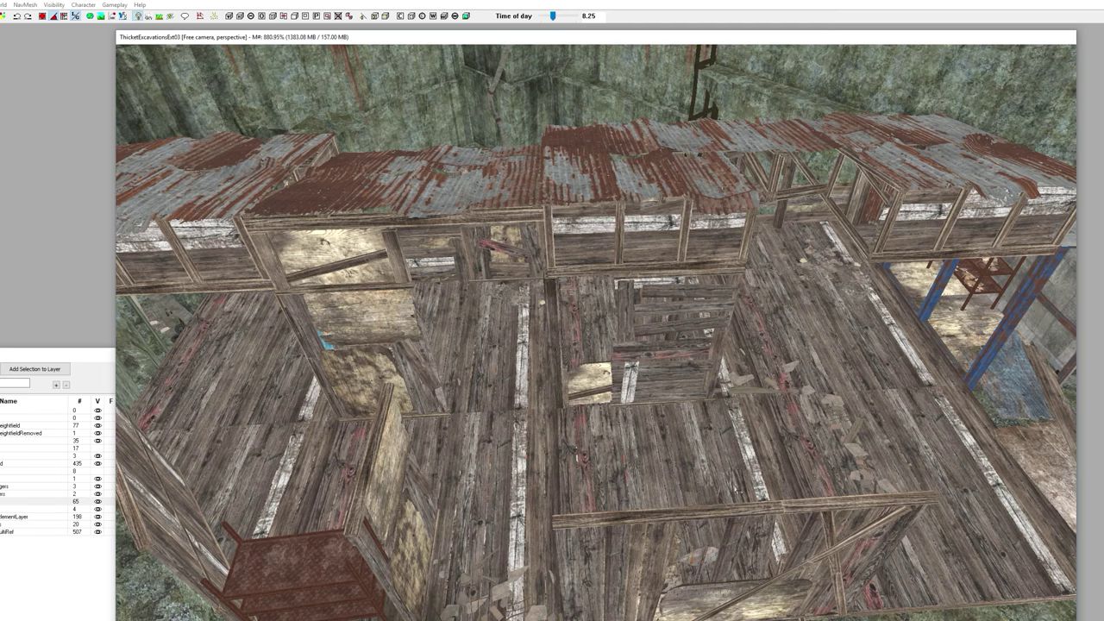
pyautogui.click(735, 494)
pyautogui.press('Delete')
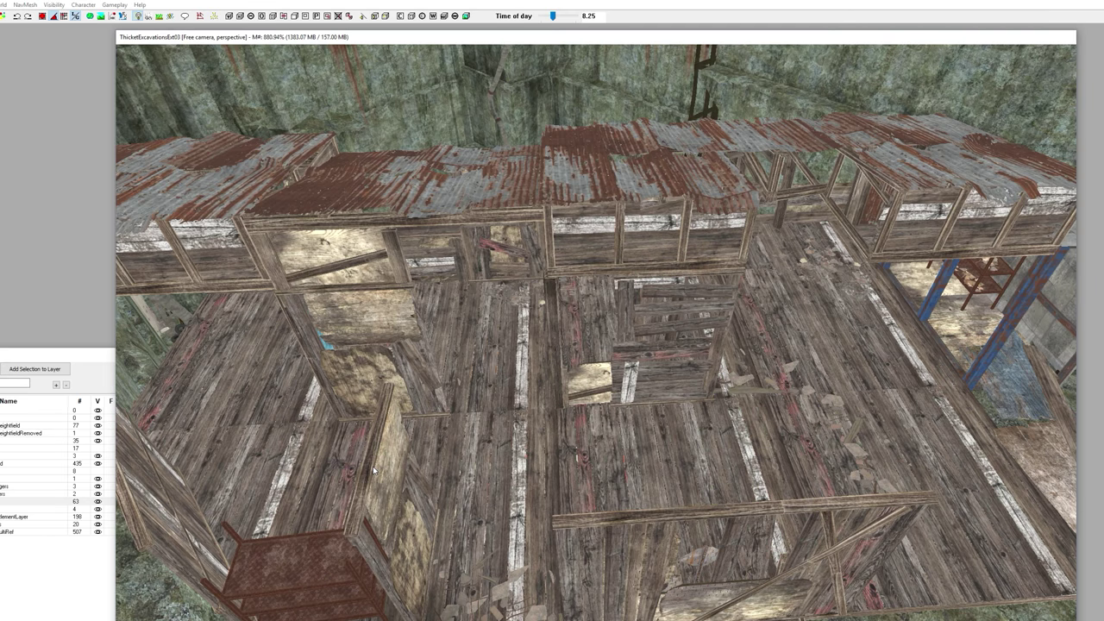
# Step: Delete the partition wall standing beside the rusted metal shelf
pyautogui.click(374, 467)
pyautogui.moveTo(438, 446); pyautogui.dragTo(450, 434, button='middle')
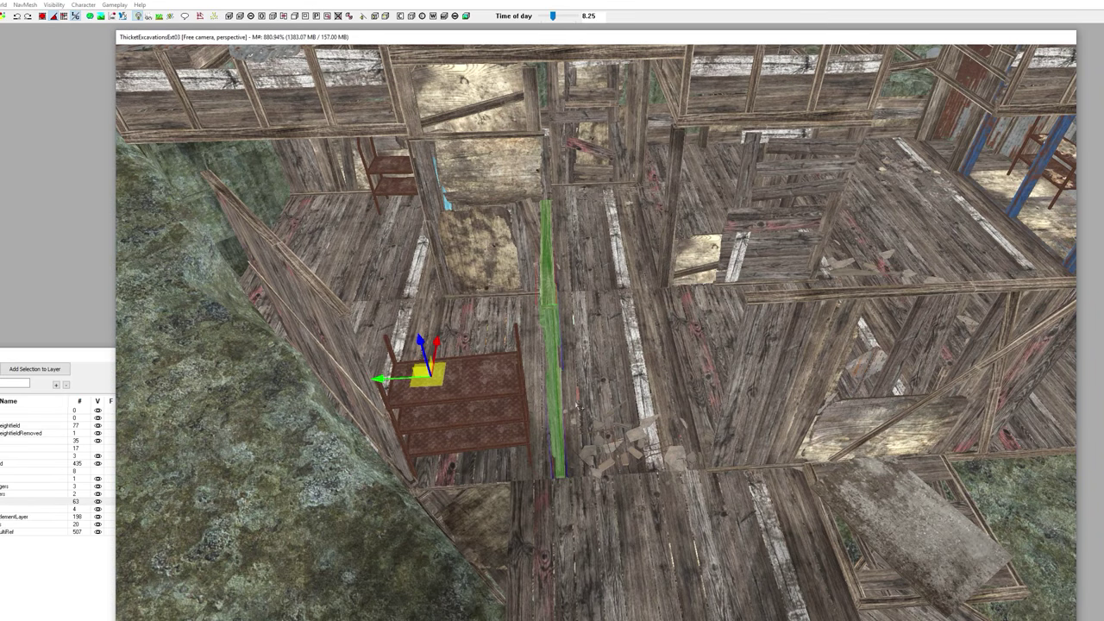
pyautogui.press('Delete')
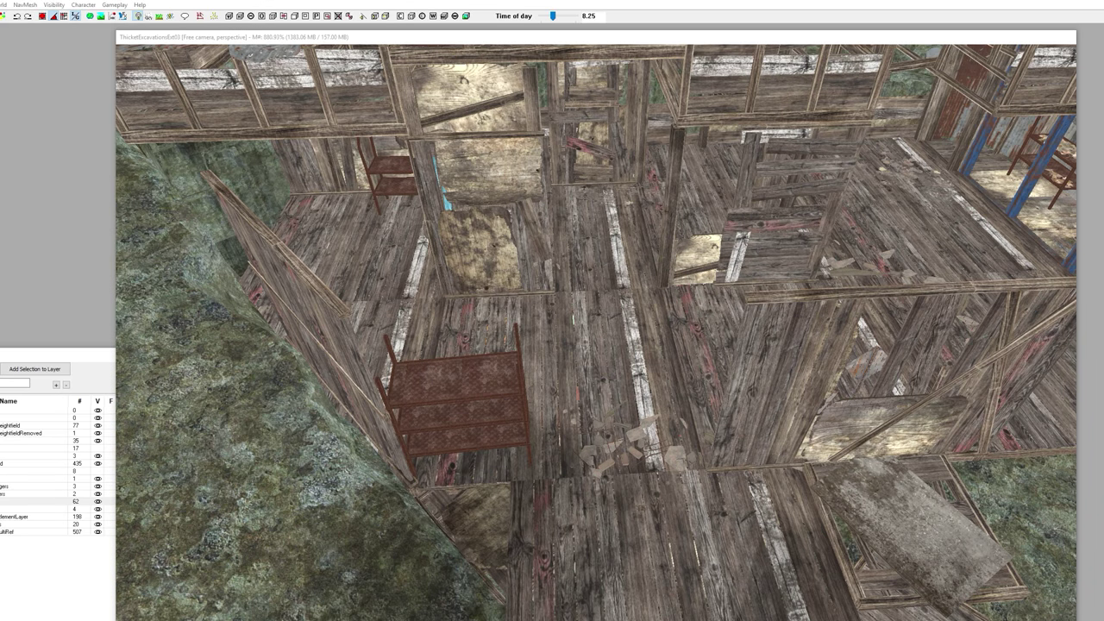
# Step: Browse the shack architecture statics in the Object Window and examine the cleared end of the floor
pyautogui.moveTo(1103, 69); pyautogui.dragTo(444, 106)
pyautogui.scroll(-18, 530, 319)
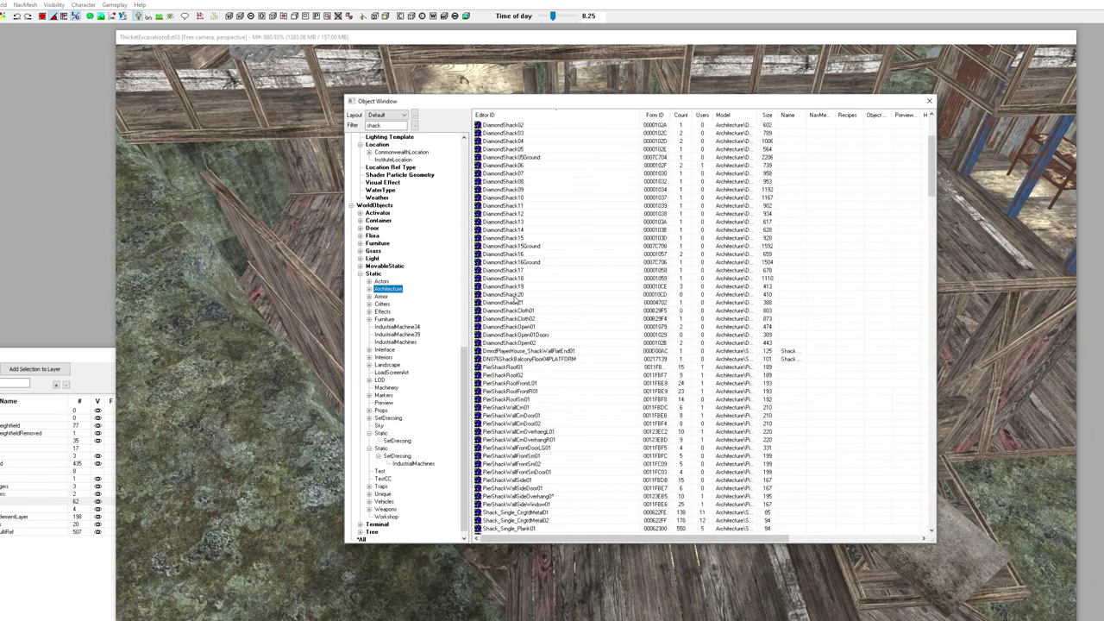
pyautogui.scroll(-12, 506, 346)
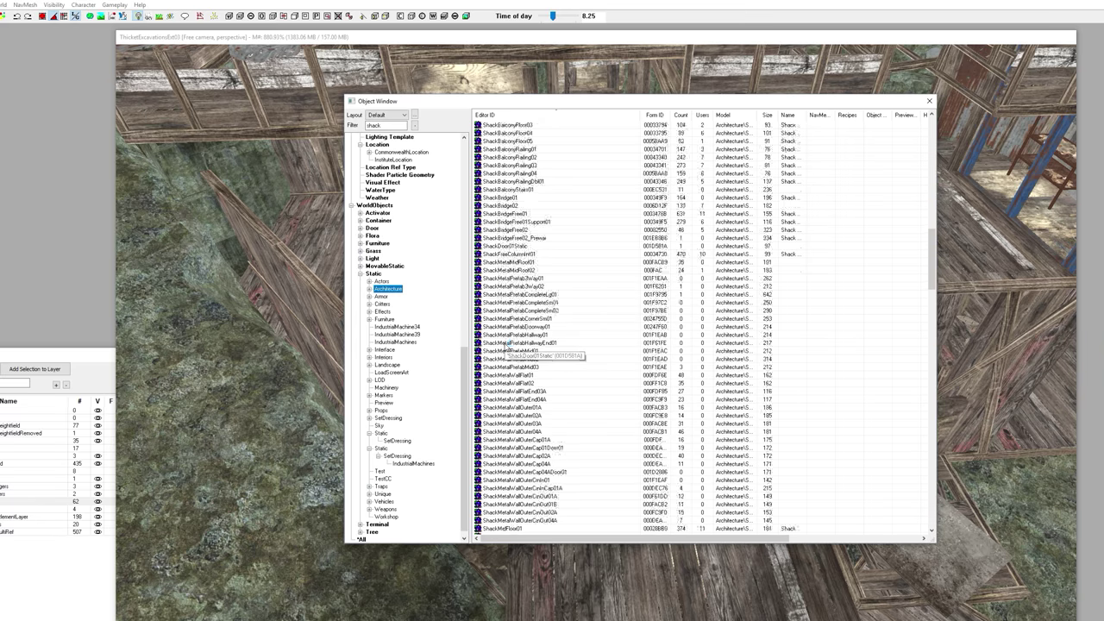
pyautogui.scroll(5, 507, 346)
pyautogui.click(250, 229)
pyautogui.keyDown('shift'); pyautogui.moveTo(250, 230); pyautogui.dragTo(8, 30, button='middle'); pyautogui.keyUp('shift')
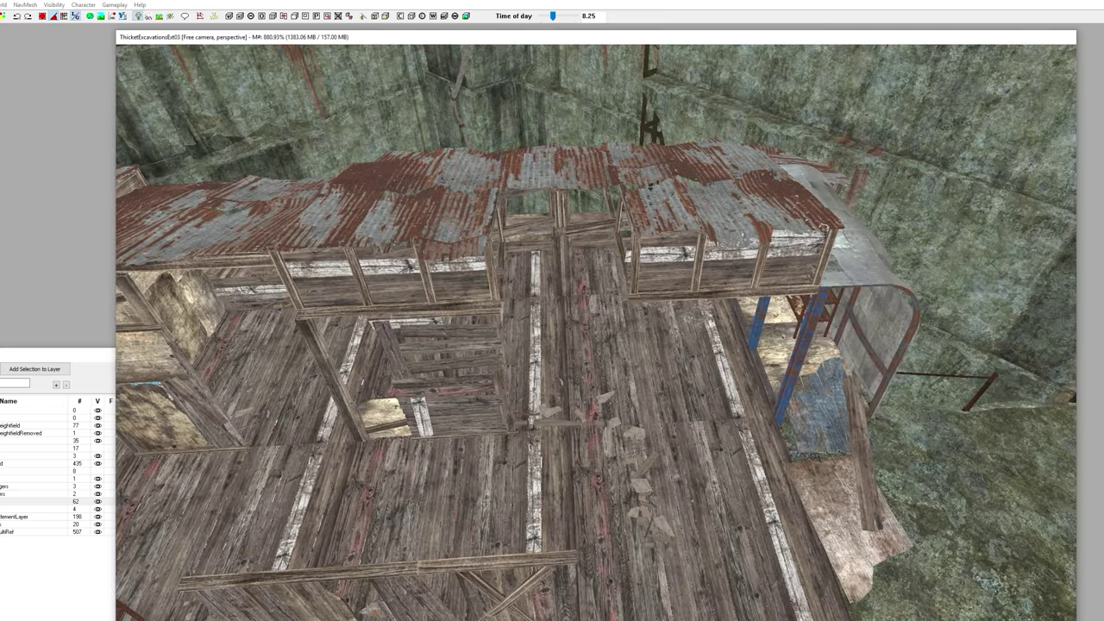
# Step: Save the plugin and arrange the Object Window and render window side by side
pyautogui.hotkey('ctrl', 's')
pyautogui.moveTo(369, 38); pyautogui.dragTo(64, 64)
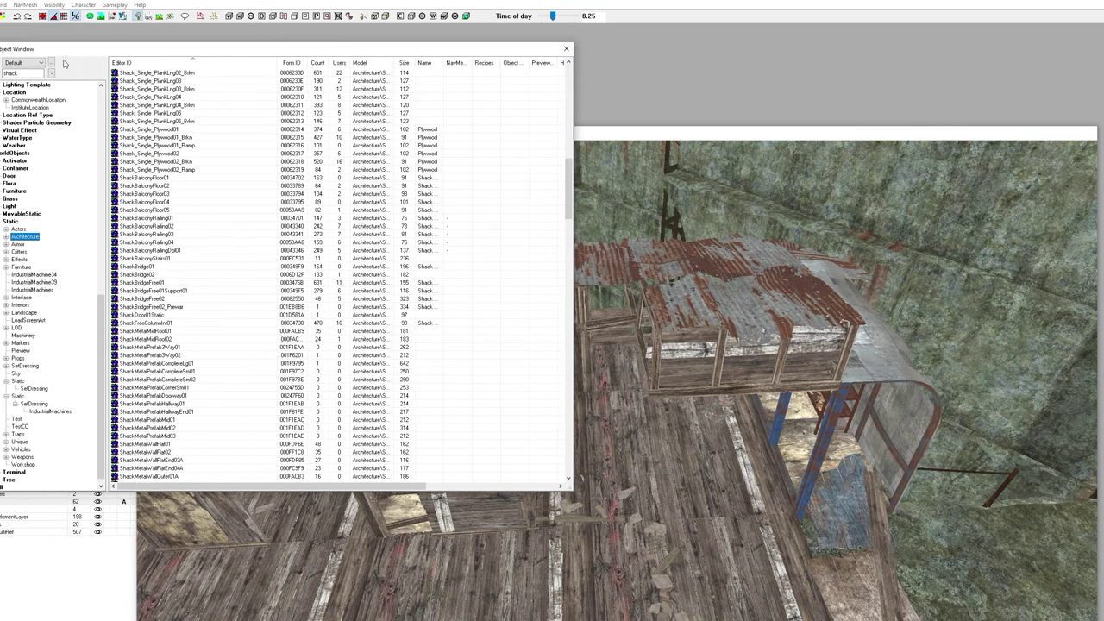
pyautogui.moveTo(709, 135); pyautogui.dragTo(309, 46)
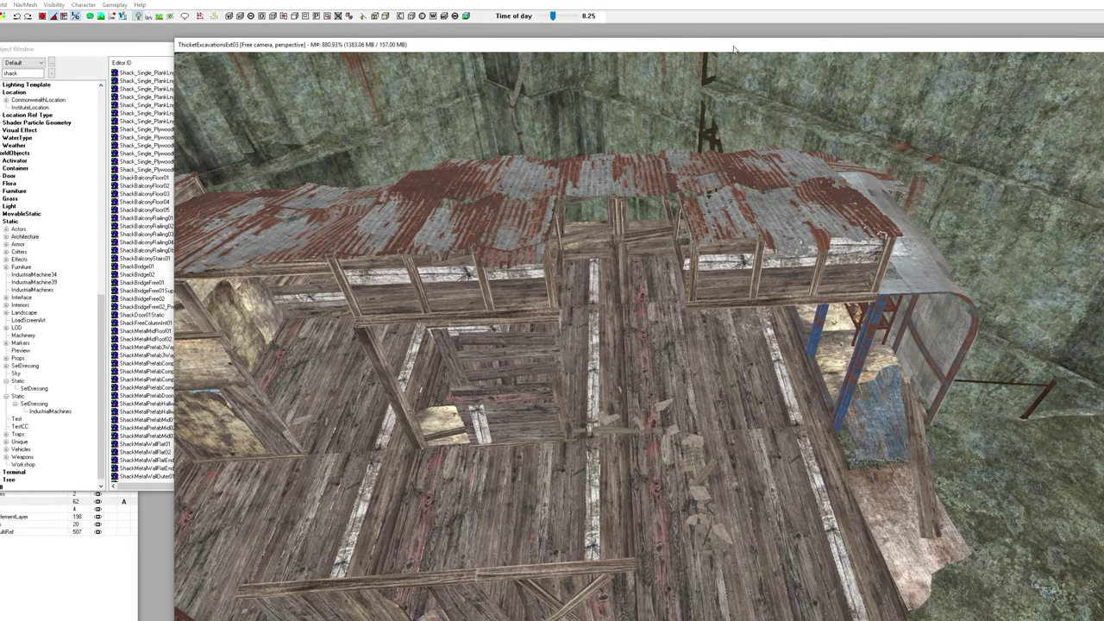
pyautogui.click(79, 49)
pyautogui.moveTo(78, 50); pyautogui.dragTo(66, 45)
# Step: Place the inner-corner wall ShackWallOuterCrnIn01 on the cleared floor, try rotating it upright and toggle grid snapping
pyautogui.scroll(-18, 211, 298)
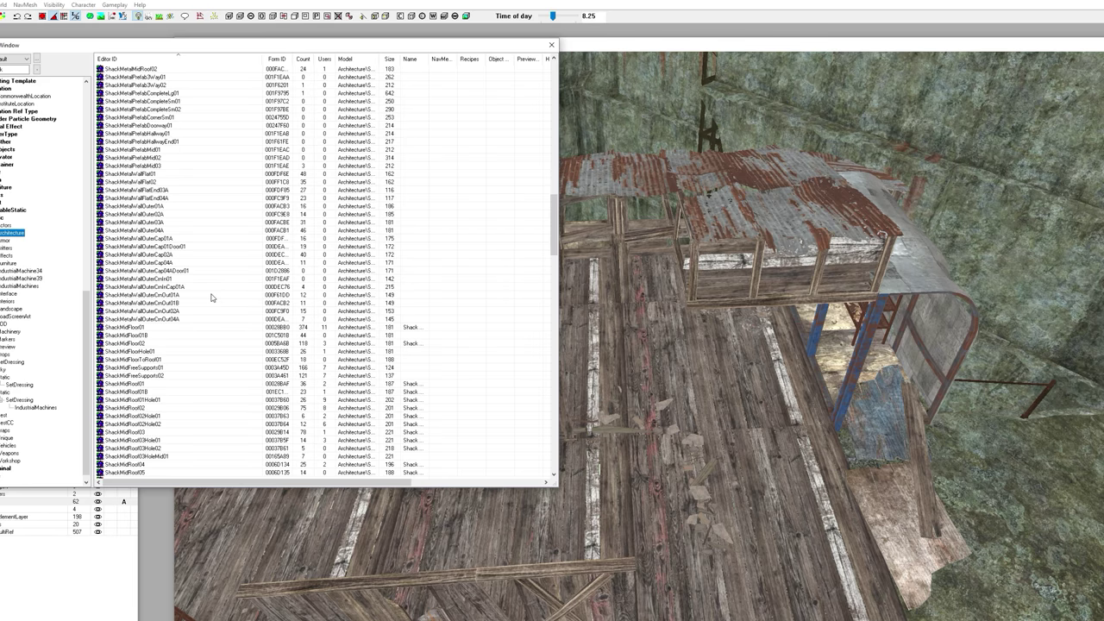
pyautogui.scroll(-15, 211, 297)
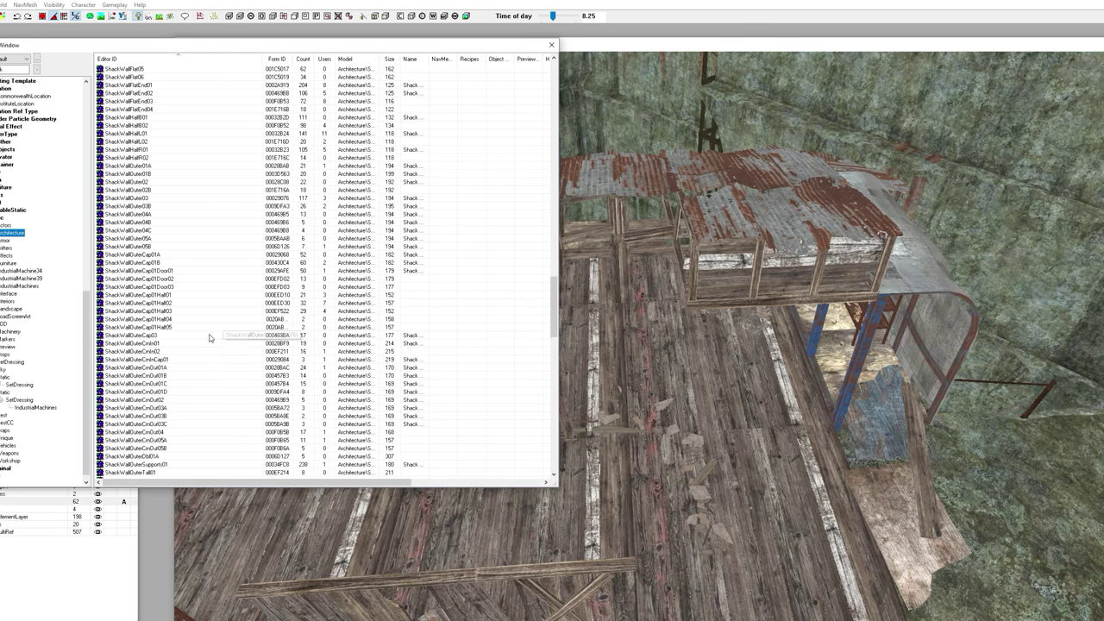
pyautogui.moveTo(130, 344); pyautogui.dragTo(759, 384)
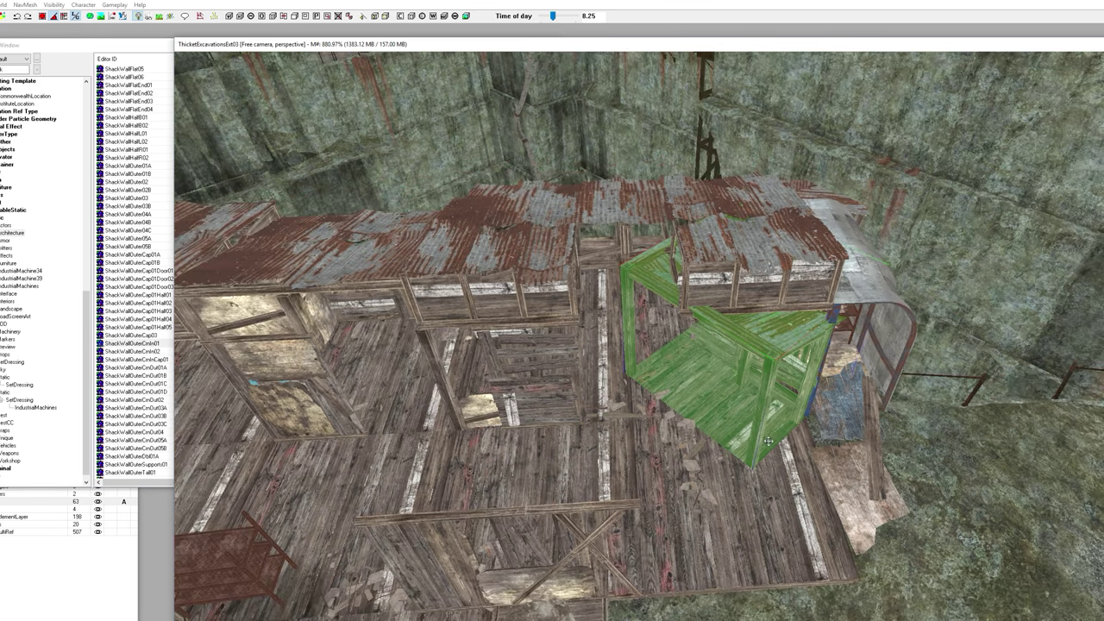
pyautogui.press('w')
pyautogui.keyDown('shift'); pyautogui.moveTo(769, 441); pyautogui.dragTo(777, 380, button='middle'); pyautogui.keyUp('shift')
pyautogui.press('w')
pyautogui.press('e')
pyautogui.press('w')
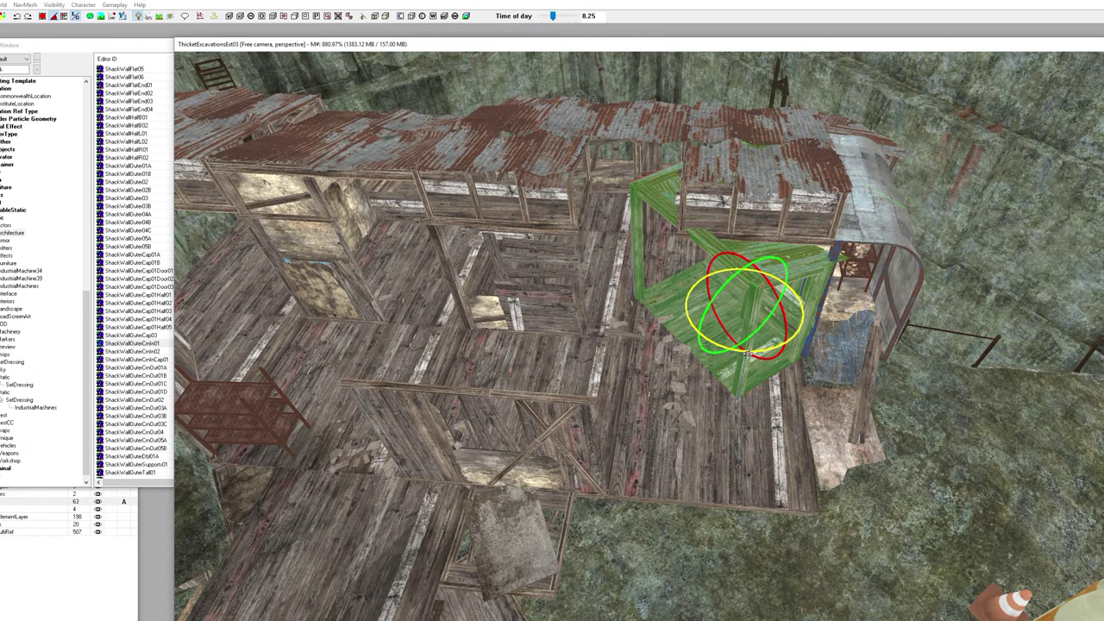
pyautogui.moveTo(752, 355); pyautogui.dragTo(773, 357)
pyautogui.click(42, 17)
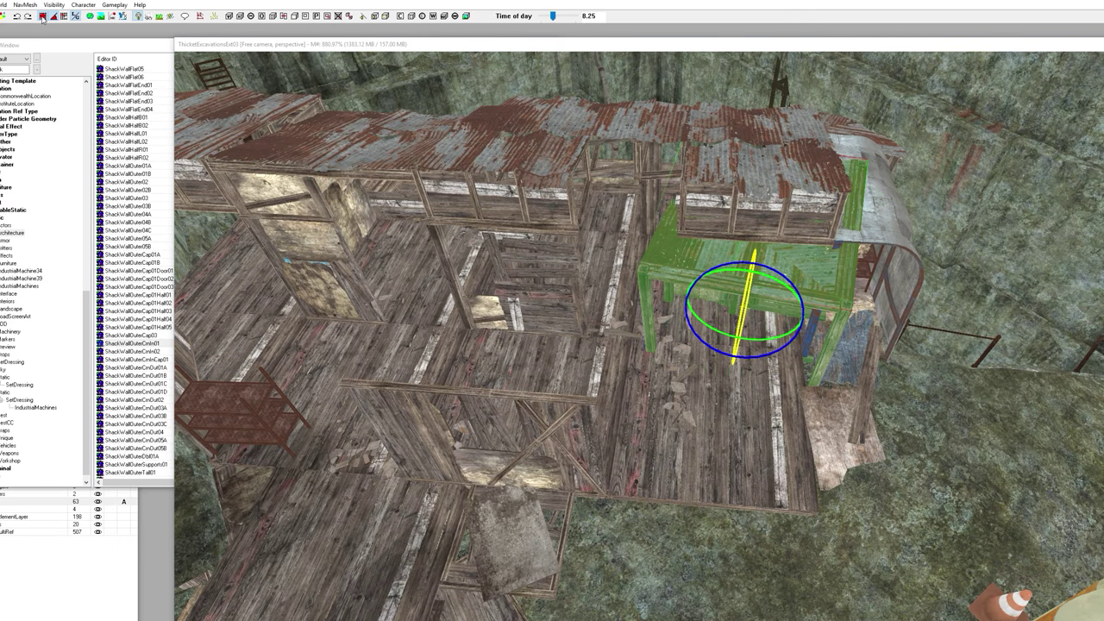
# Step: Try to turn the inner-corner wall piece square to the shack's floor edges
pyautogui.keyDown('shift'); pyautogui.moveTo(473, 285); pyautogui.dragTo(506, 354, button='middle'); pyautogui.keyUp('shift')
pyautogui.click(605, 413)
pyautogui.moveTo(633, 409); pyautogui.dragTo(628, 399, button='middle')
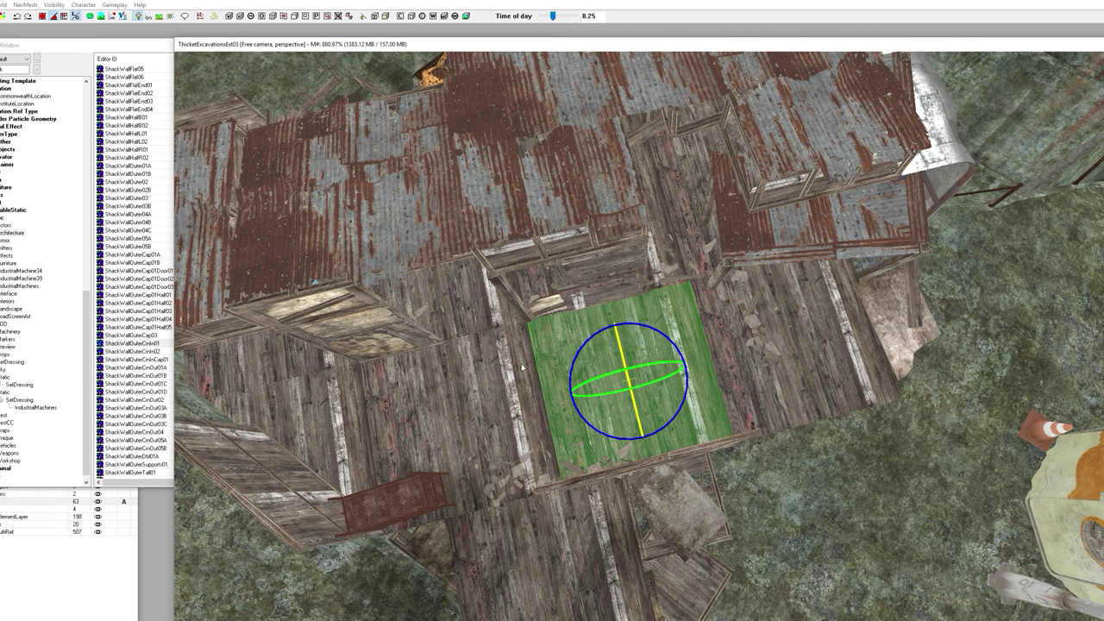
pyautogui.click(765, 240)
pyautogui.keyDown('shift'); pyautogui.moveTo(766, 240); pyautogui.dragTo(794, 218, button='middle'); pyautogui.keyUp('shift')
pyautogui.press('e')
pyautogui.moveTo(786, 187); pyautogui.dragTo(793, 158)
pyautogui.moveTo(854, 184); pyautogui.dragTo(888, 184, button='right')
pyautogui.press('e')
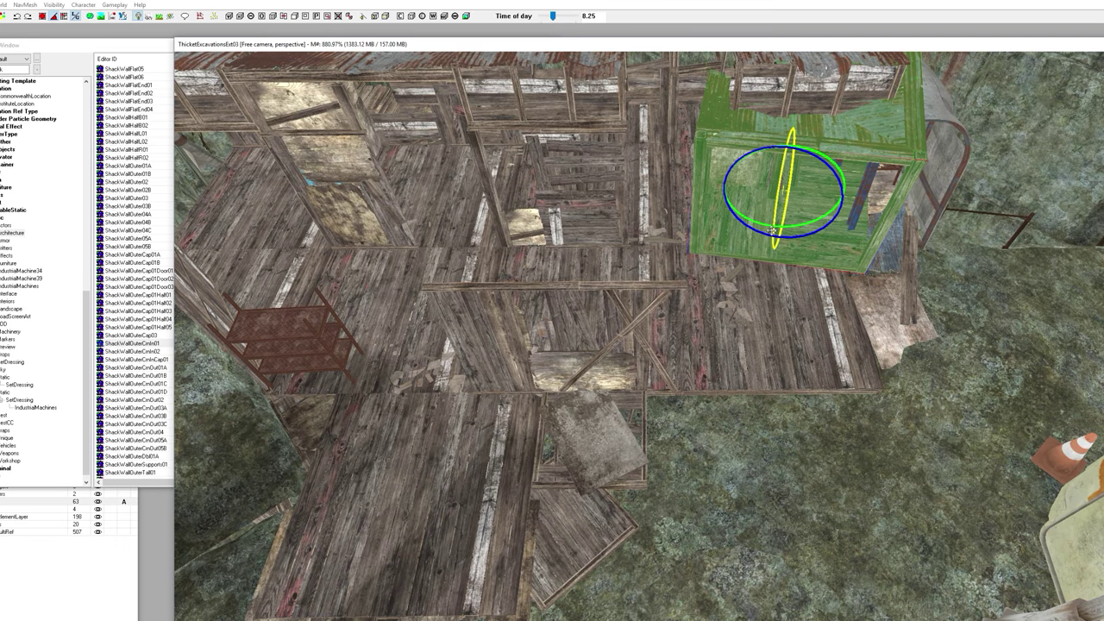
pyautogui.moveTo(768, 240); pyautogui.dragTo(770, 222)
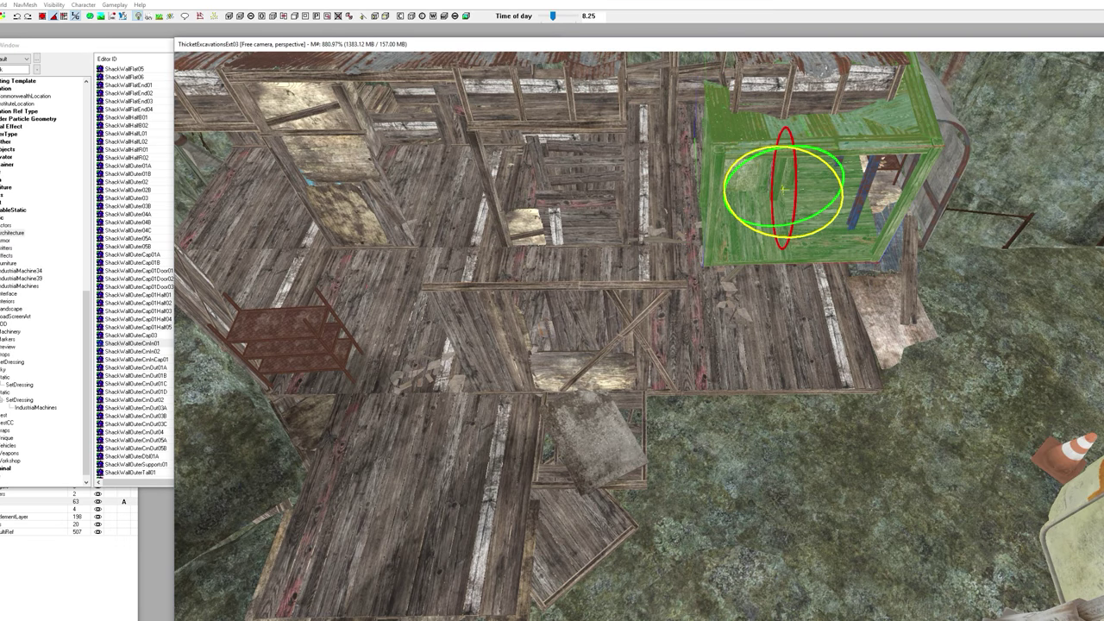
# Step: Try positioning the inner-corner wall piece at the floor's outer edge and delete it
pyautogui.press('w')
pyautogui.press('e')
pyautogui.press('w')
pyautogui.moveTo(766, 208); pyautogui.dragTo(781, 328)
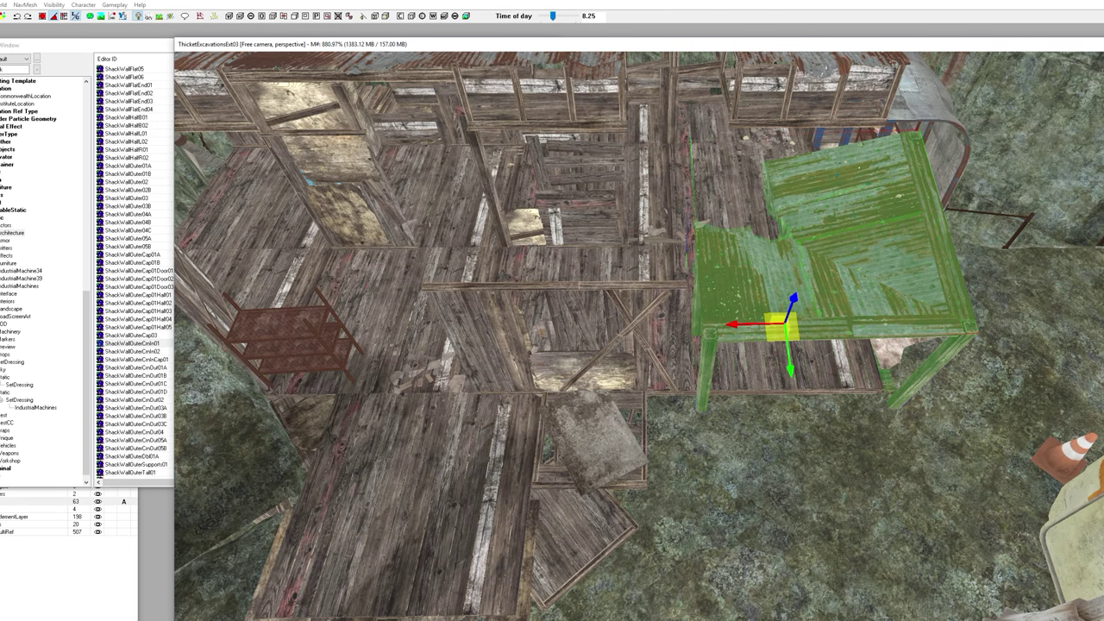
pyautogui.moveTo(774, 355)
pyautogui.keyDown('shift'); pyautogui.mouseDown(button='middle')
pyautogui.moveTo(775, 337)
pyautogui.moveTo(781, 351)
pyautogui.mouseUp(button='middle'); pyautogui.keyUp('shift')
pyautogui.press('Delete')
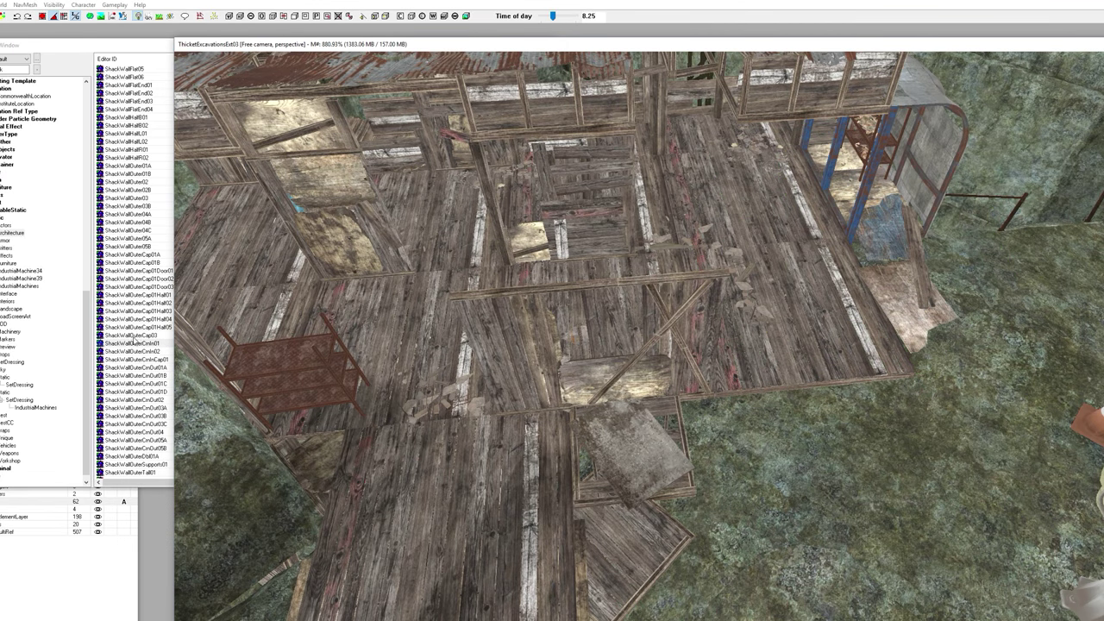
# Step: Place the wall piece ShackWallOuterCap03 at the end room and rotate it parallel to the floor's outer edge
pyautogui.moveTo(134, 339); pyautogui.dragTo(417, 349)
pyautogui.moveTo(742, 349); pyautogui.dragTo(763, 349)
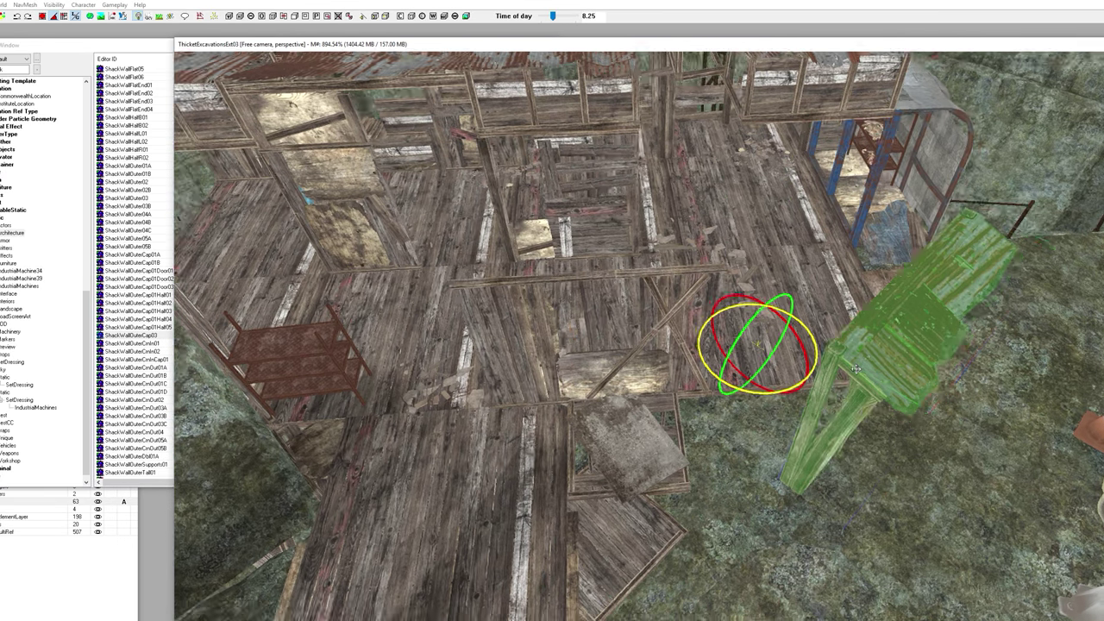
pyautogui.keyDown('shift'); pyautogui.moveTo(855, 369); pyautogui.dragTo(806, 405, button='middle'); pyautogui.keyUp('shift')
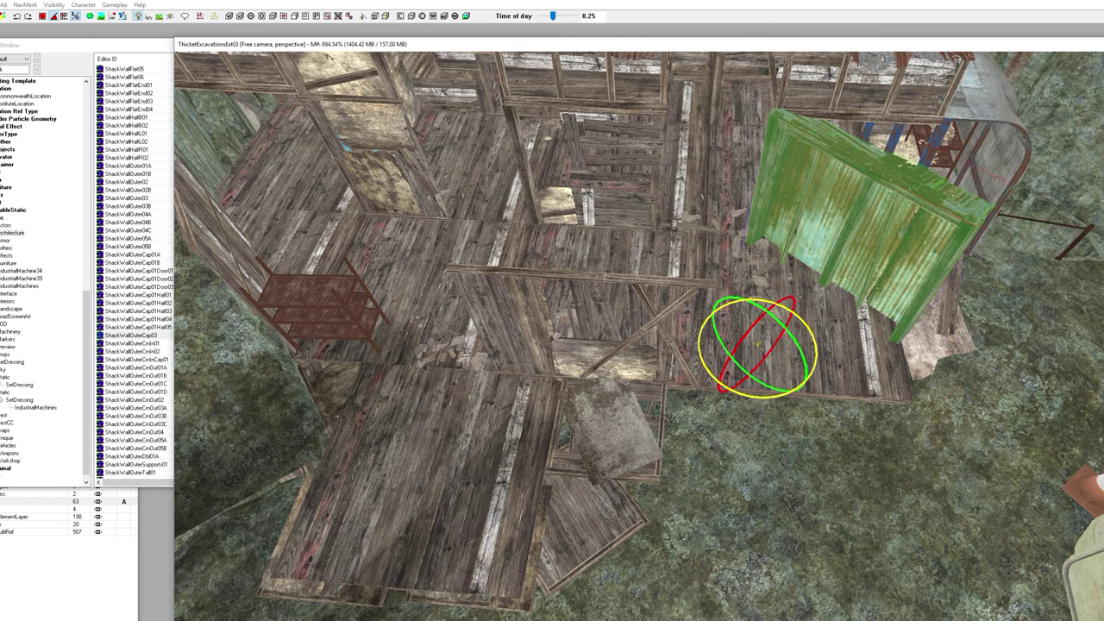
pyautogui.moveTo(815, 344); pyautogui.dragTo(788, 392)
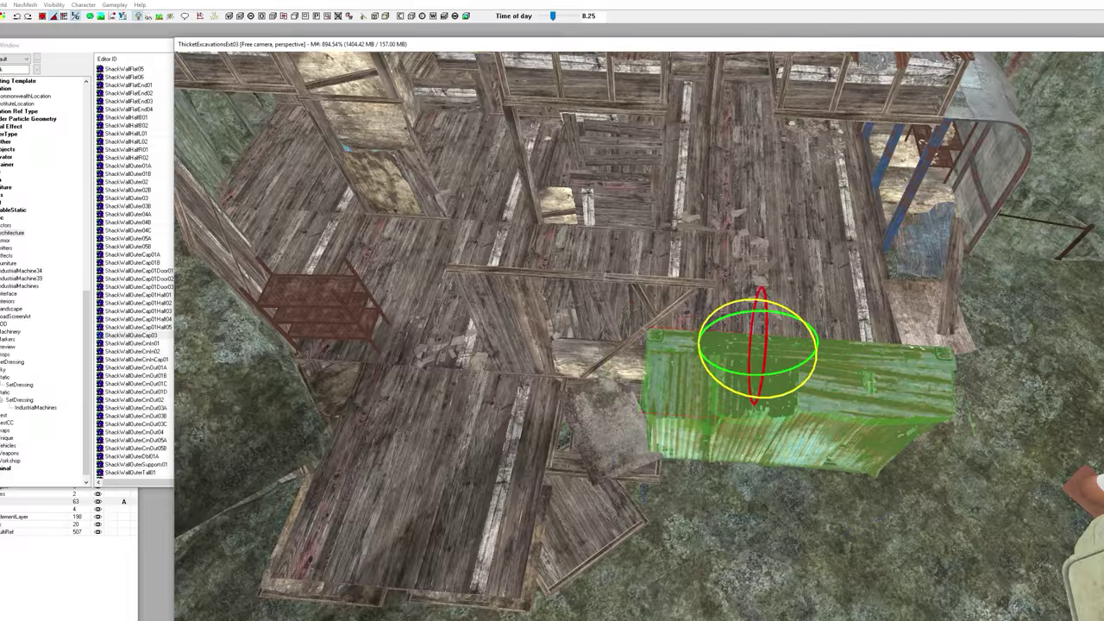
# Step: Move the ShackWallOuterCap03 wall up to the floor's outer edge, toggling grid snapping to adjust its placement
pyautogui.press('shift')
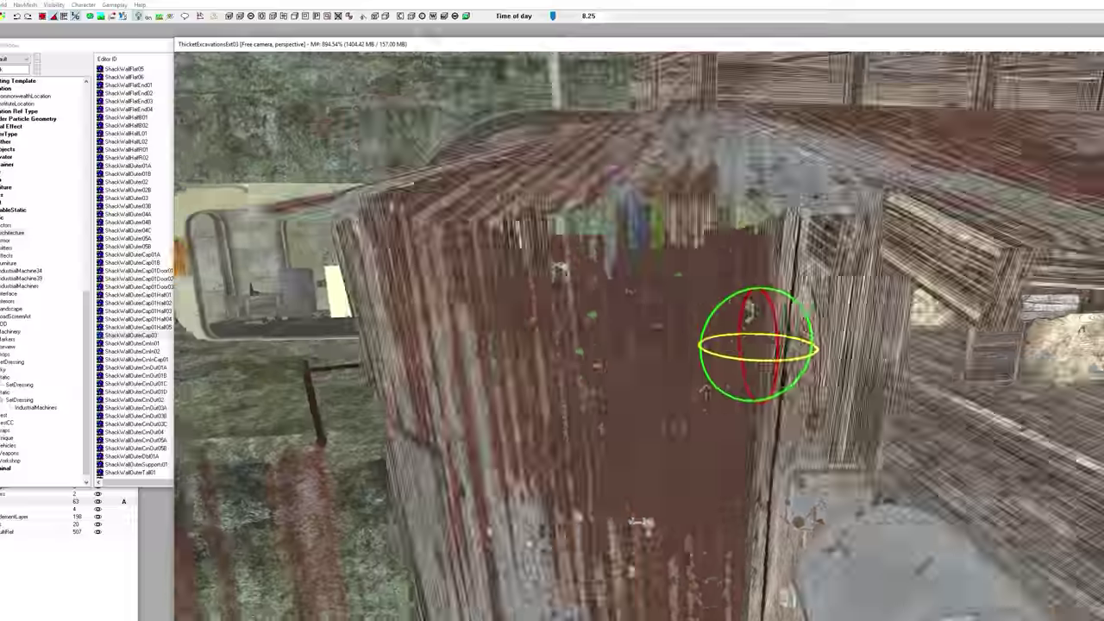
pyautogui.press('shift')
pyautogui.moveTo(605, 373); pyautogui.dragTo(598, 374, button='middle')
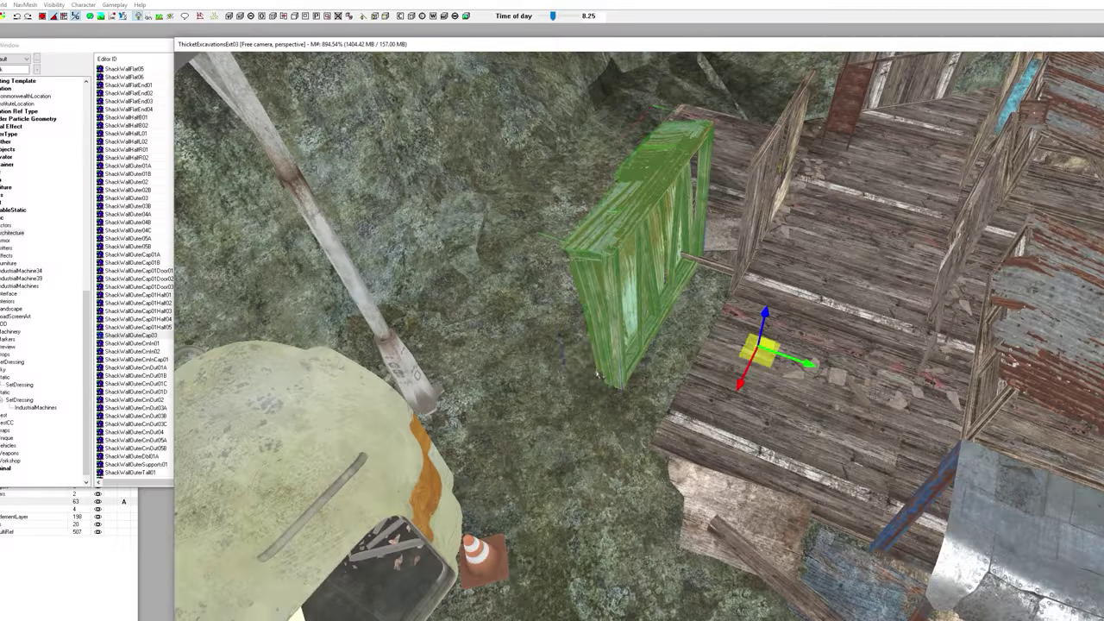
pyautogui.moveTo(763, 359); pyautogui.dragTo(809, 409)
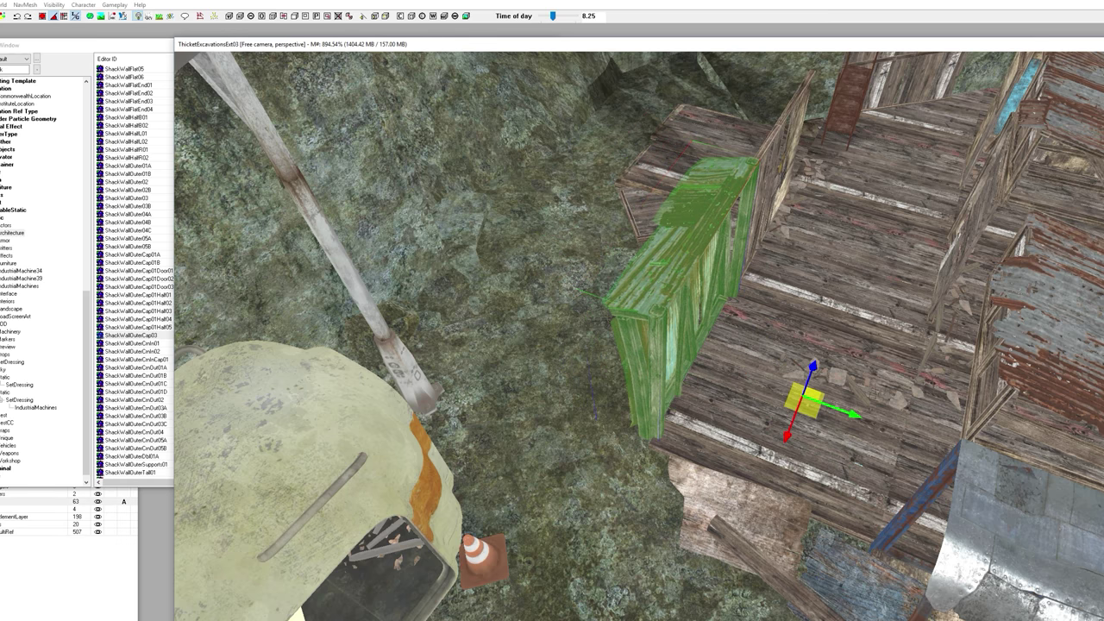
pyautogui.click(43, 19)
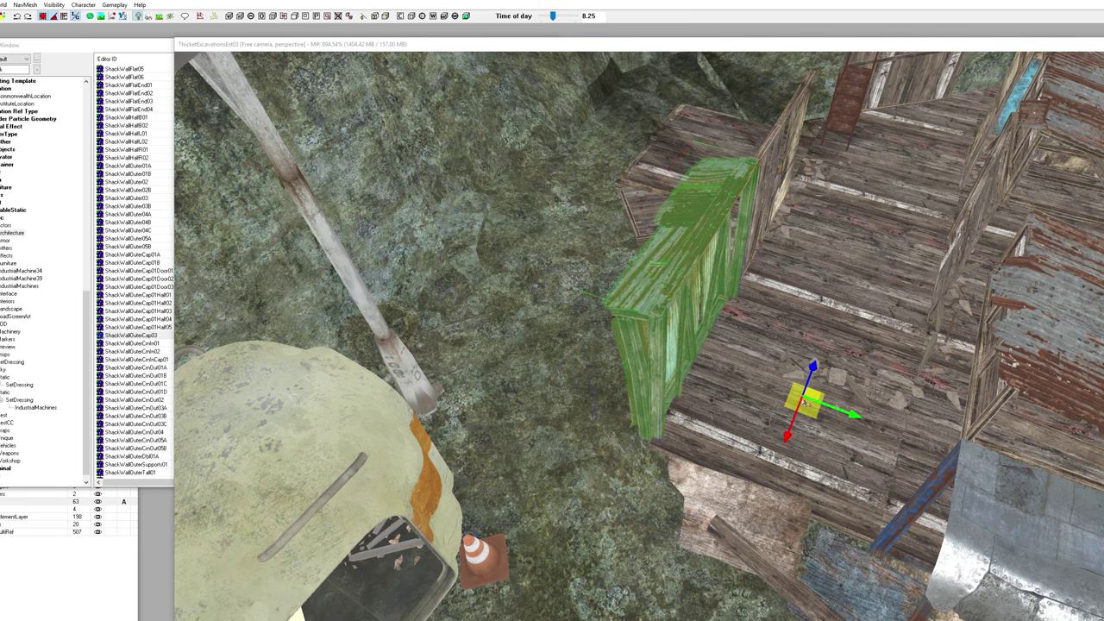
pyautogui.moveTo(811, 412)
pyautogui.mouseDown()
pyautogui.moveTo(777, 408)
pyautogui.moveTo(829, 427)
pyautogui.moveTo(802, 417)
pyautogui.mouseUp()
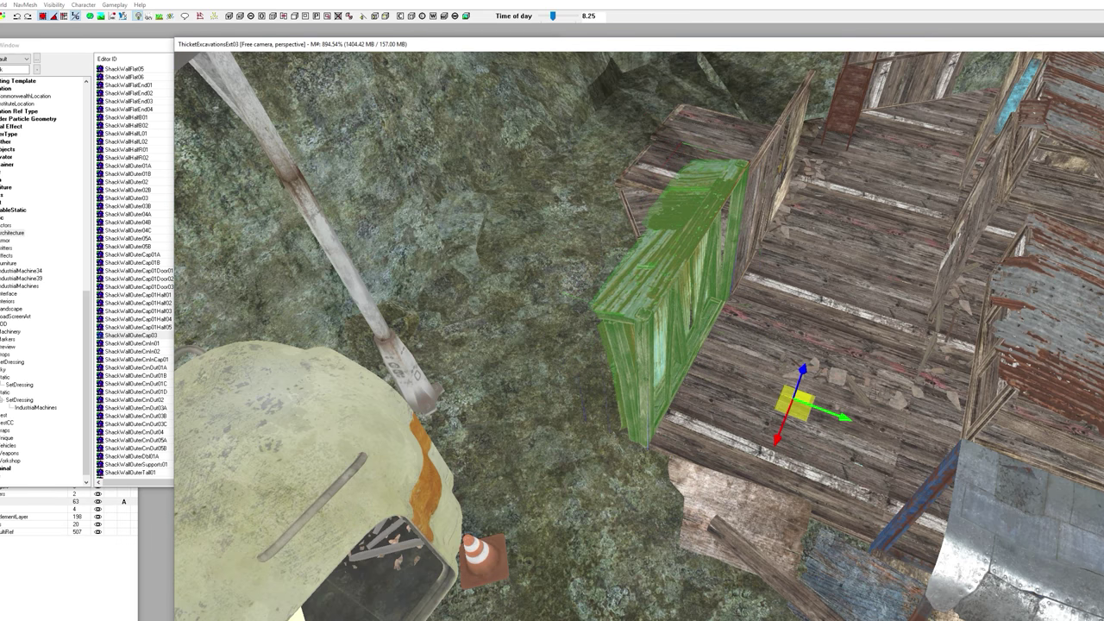
# Step: Try placing the stair piece workshop_ShackStairs02 on the shack floor and delete it
pyautogui.keyDown('shift'); pyautogui.moveTo(800, 414); pyautogui.dragTo(770, 428, button='middle'); pyautogui.keyUp('shift')
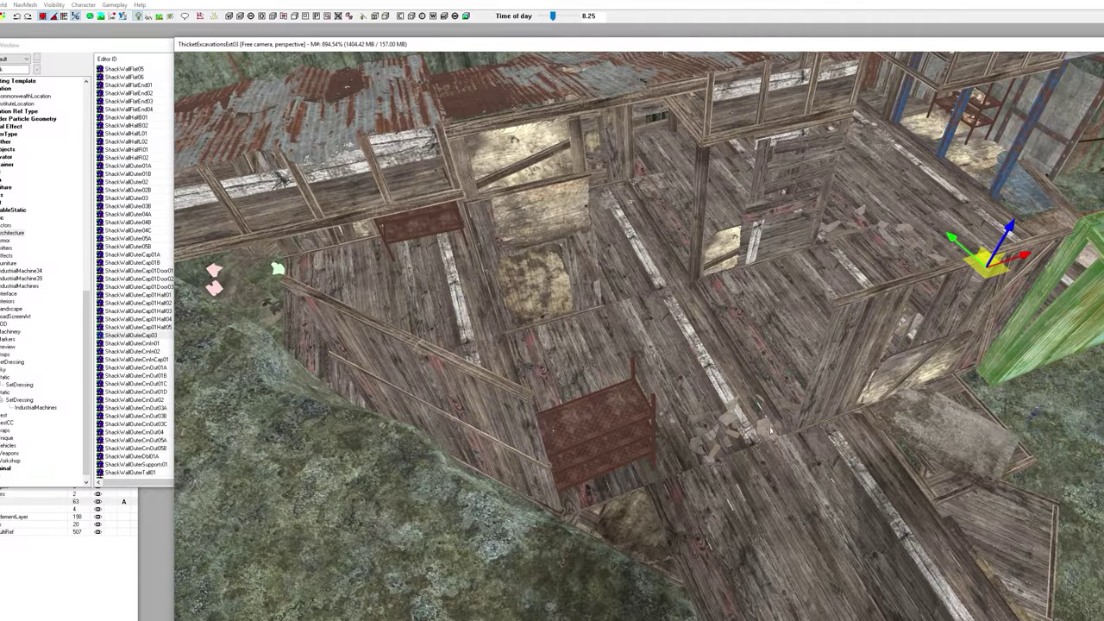
pyautogui.click(601, 440)
pyautogui.click(132, 345)
pyautogui.scroll(-4, 138, 354)
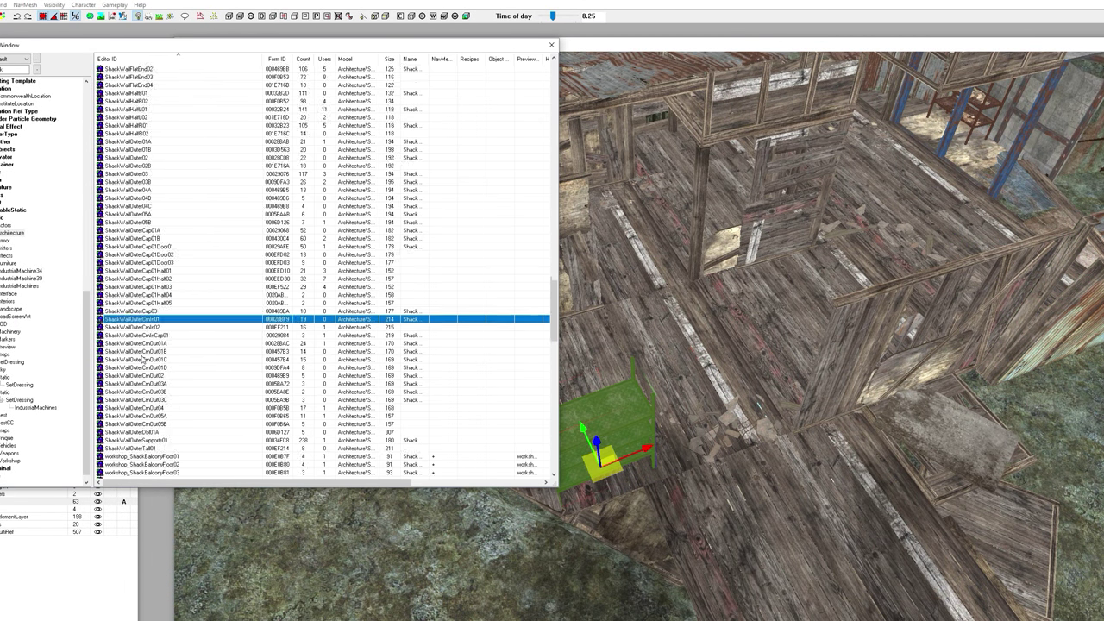
pyautogui.scroll(-13, 183, 379)
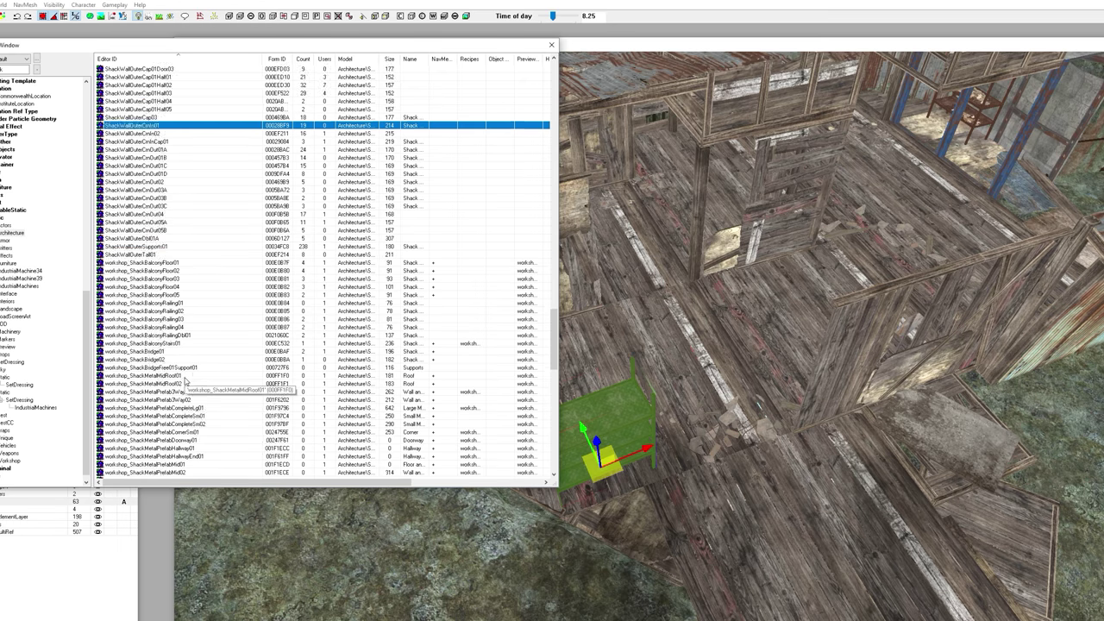
pyautogui.scroll(-9, 208, 377)
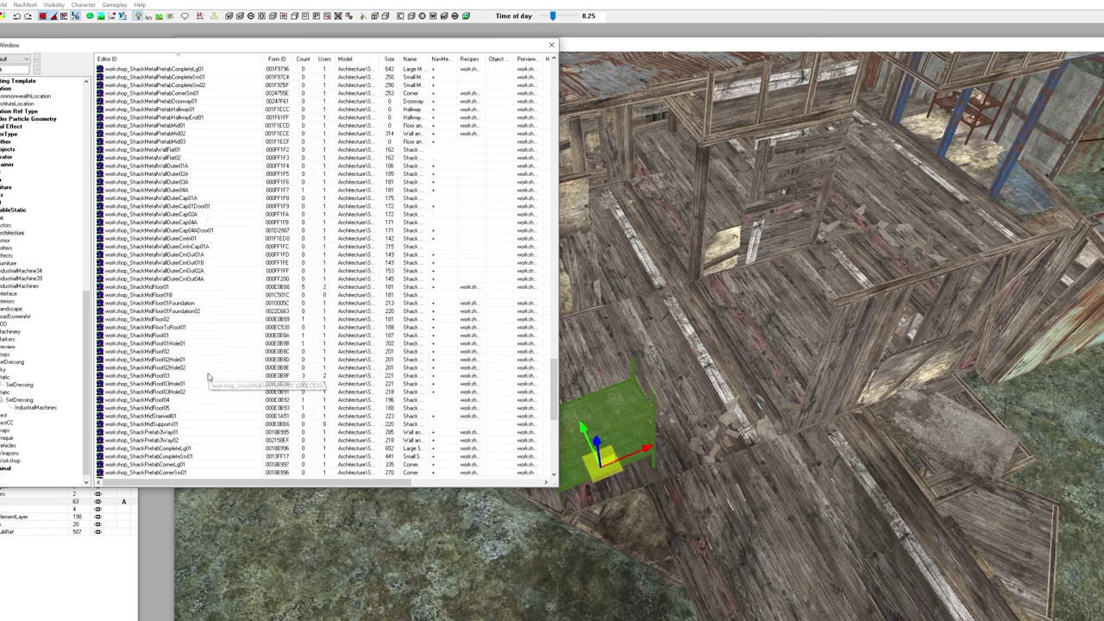
pyautogui.click(193, 369)
pyautogui.click(182, 359)
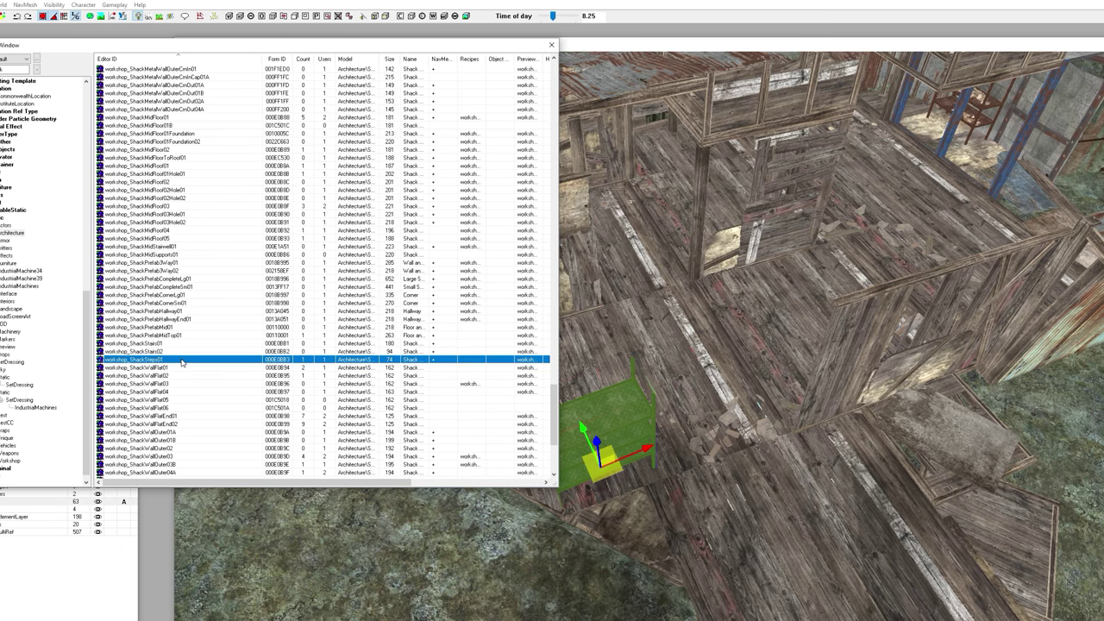
pyautogui.moveTo(176, 352); pyautogui.dragTo(732, 311)
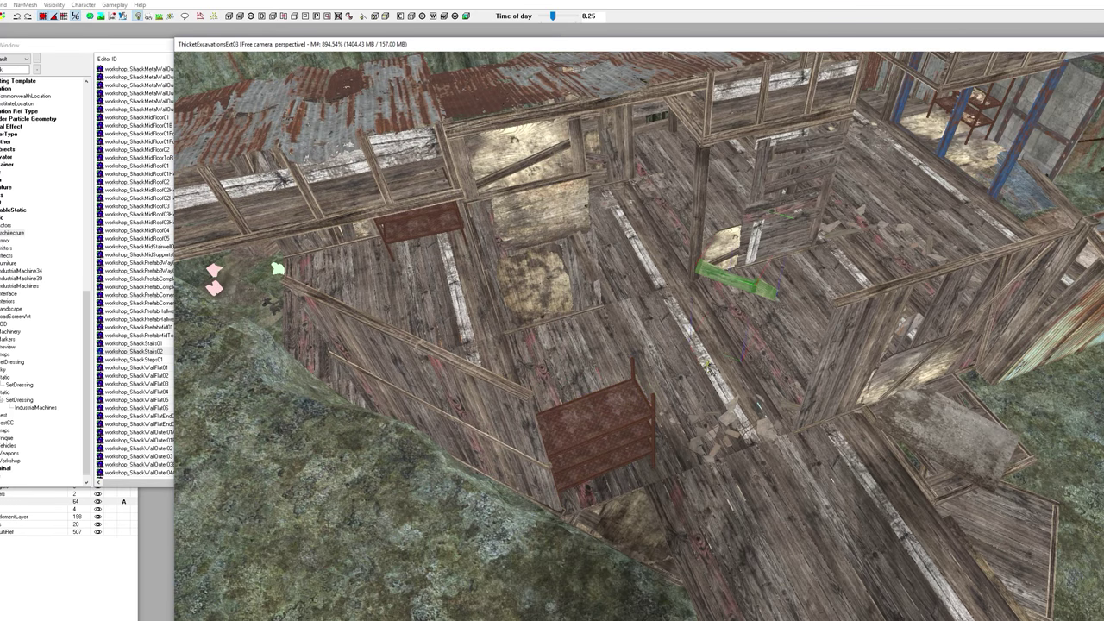
pyautogui.keyDown('shift'); pyautogui.moveTo(707, 367); pyautogui.dragTo(735, 472, button='middle'); pyautogui.keyUp('shift')
pyautogui.scroll(-4, 735, 471)
pyautogui.press('Delete')
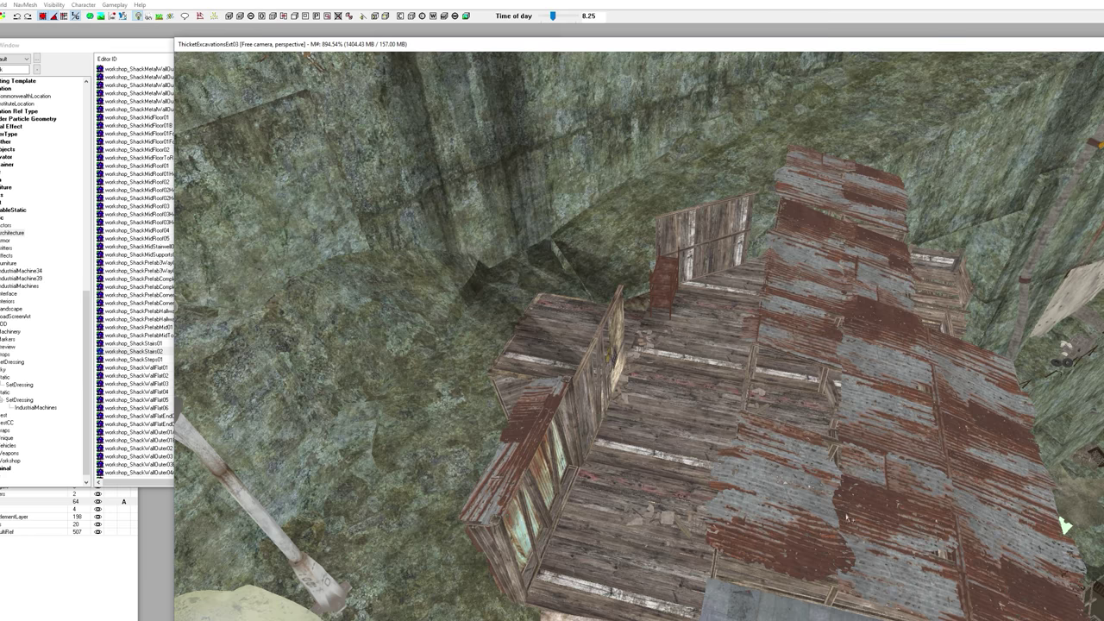
# Step: Delete the floor section between the slatted partition and the outer wall to open a hole to the lower platform
pyautogui.moveTo(775, 507); pyautogui.dragTo(578, 410, button='middle')
pyautogui.click(457, 299)
pyautogui.moveTo(735, 319); pyautogui.dragTo(556, 287, button='middle')
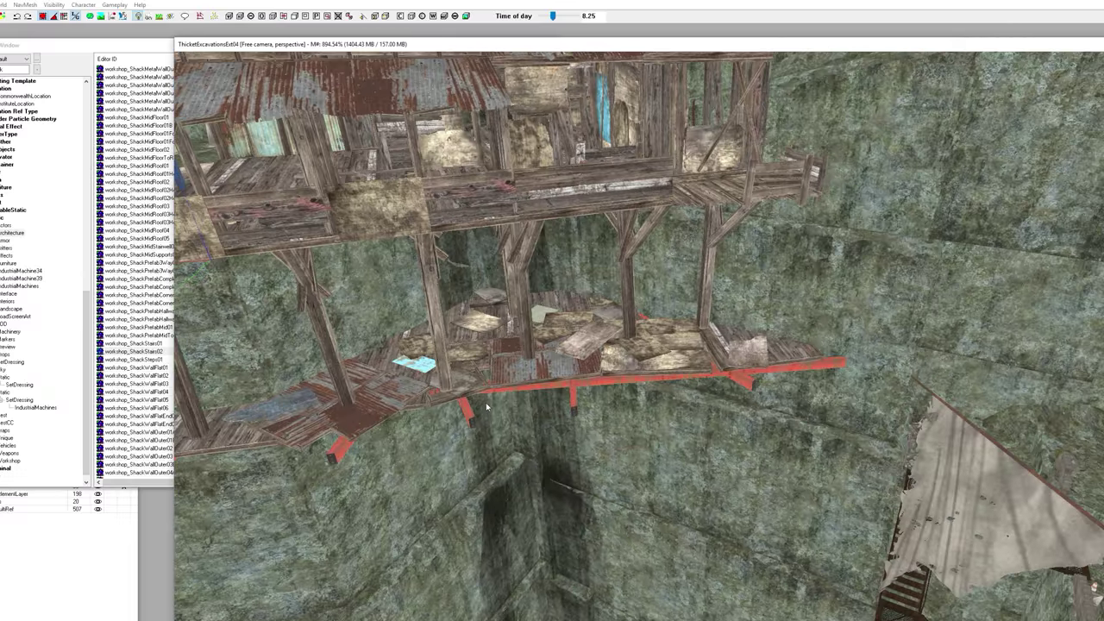
pyautogui.scroll(2, 556, 287)
pyautogui.click(620, 276)
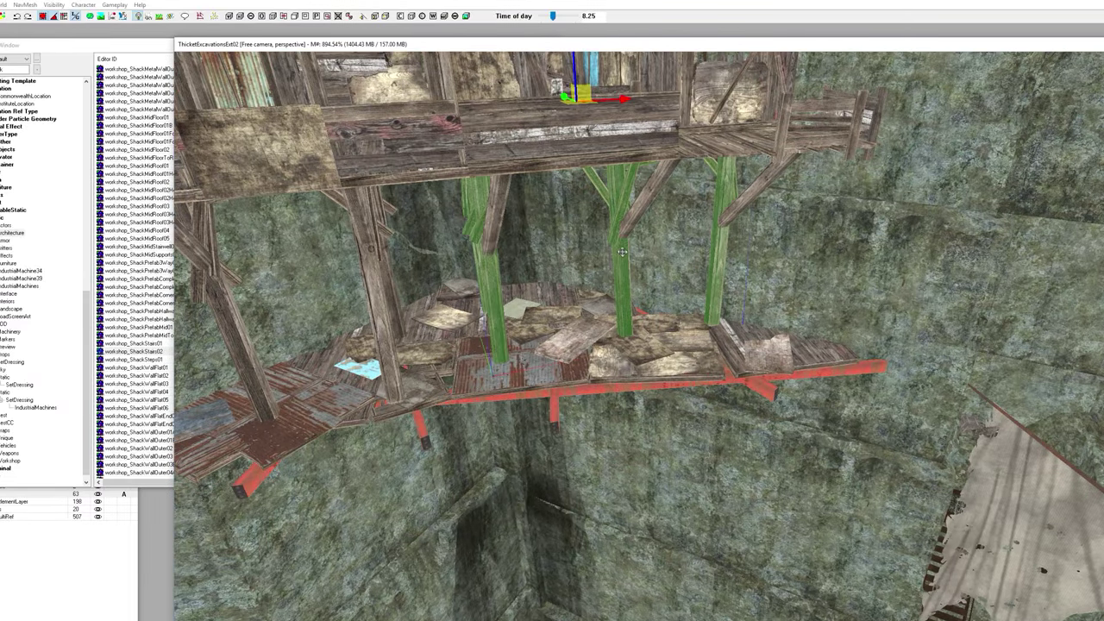
pyautogui.moveTo(621, 276); pyautogui.dragTo(811, 278, button='middle')
pyautogui.click(625, 281)
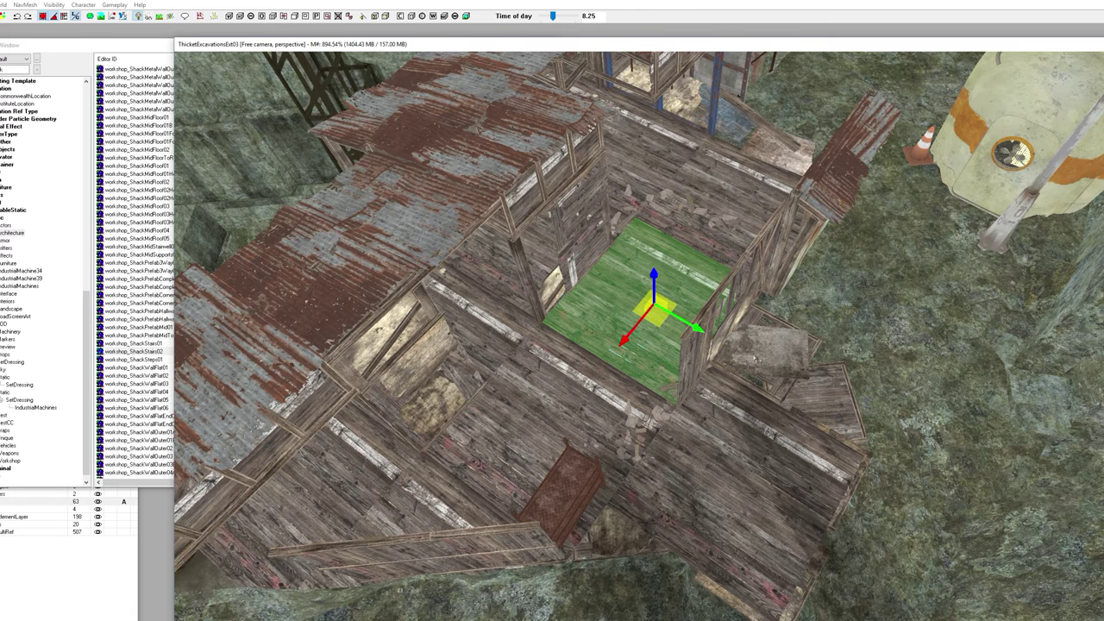
pyautogui.scroll(8, 641, 399)
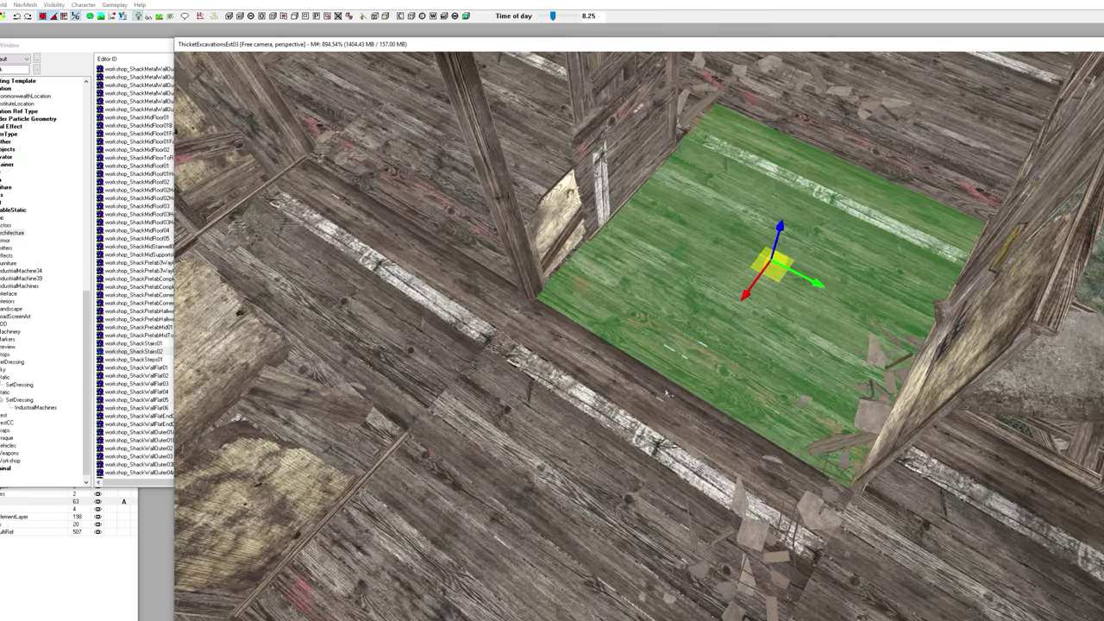
pyautogui.moveTo(667, 394); pyautogui.dragTo(707, 369, button='middle')
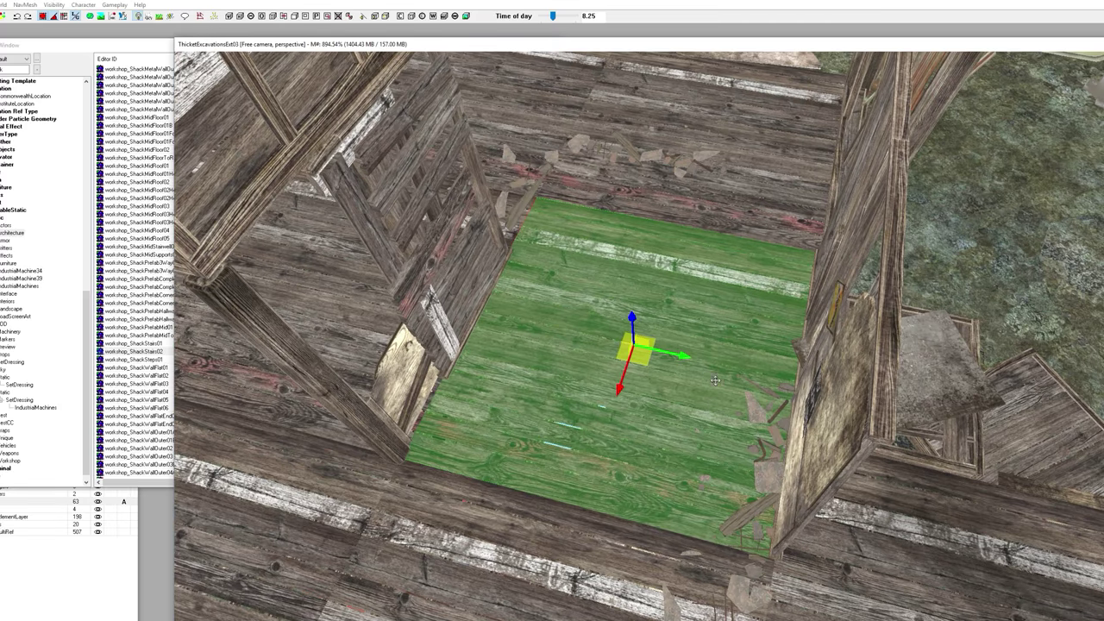
pyautogui.press('Delete')
# Step: Move the debris pile hanging over the new floor opening onto the remaining floor by the outer wall
pyautogui.click(677, 386)
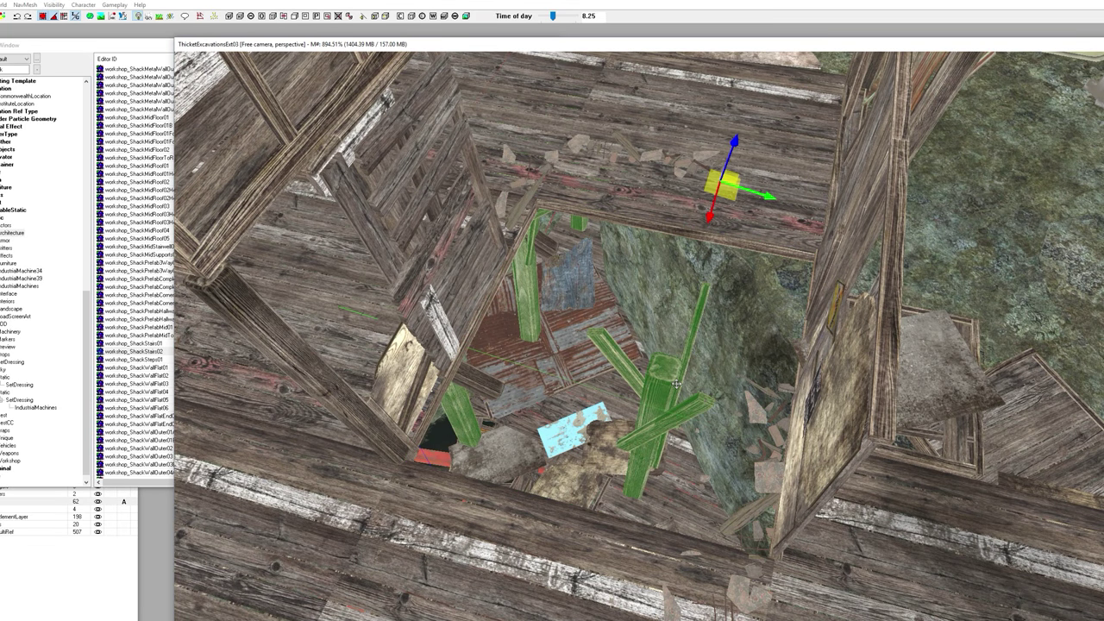
pyautogui.click(774, 426)
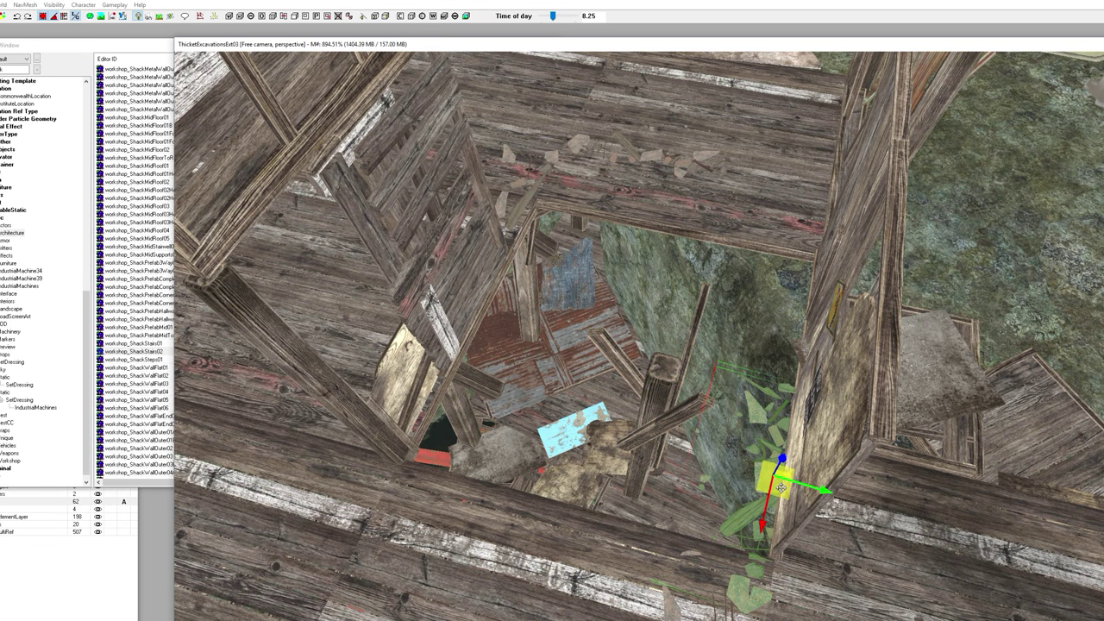
pyautogui.moveTo(783, 488); pyautogui.dragTo(822, 150)
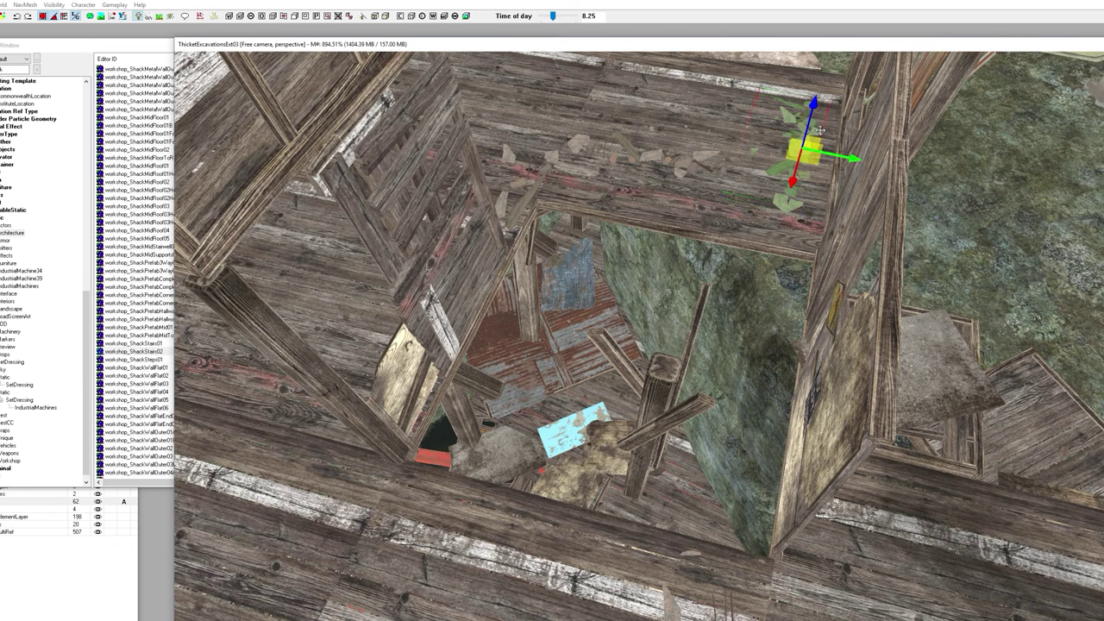
# Step: Try a short stair piece in the floor opening, rotating it and moving it to the opening's edge, and delete it
pyautogui.keyDown('shift'); pyautogui.moveTo(821, 130); pyautogui.dragTo(912, 259, button='middle'); pyautogui.keyUp('shift')
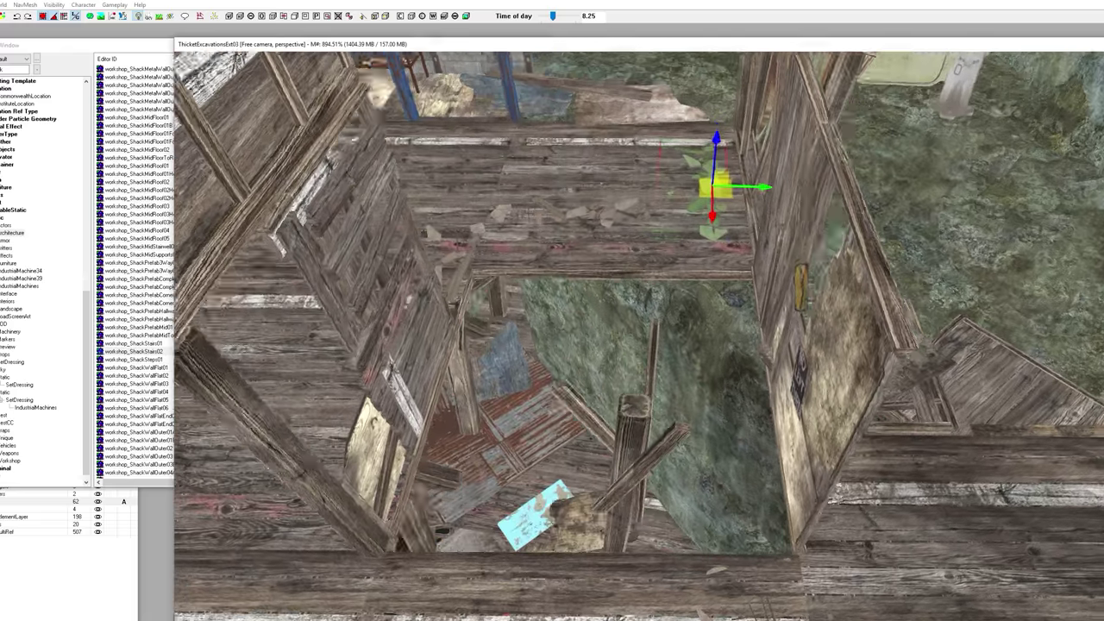
pyautogui.keyDown('shift'); pyautogui.moveTo(690, 250); pyautogui.dragTo(701, 299, button='middle'); pyautogui.keyUp('shift')
pyautogui.moveTo(651, 355); pyautogui.dragTo(653, 350, button='middle')
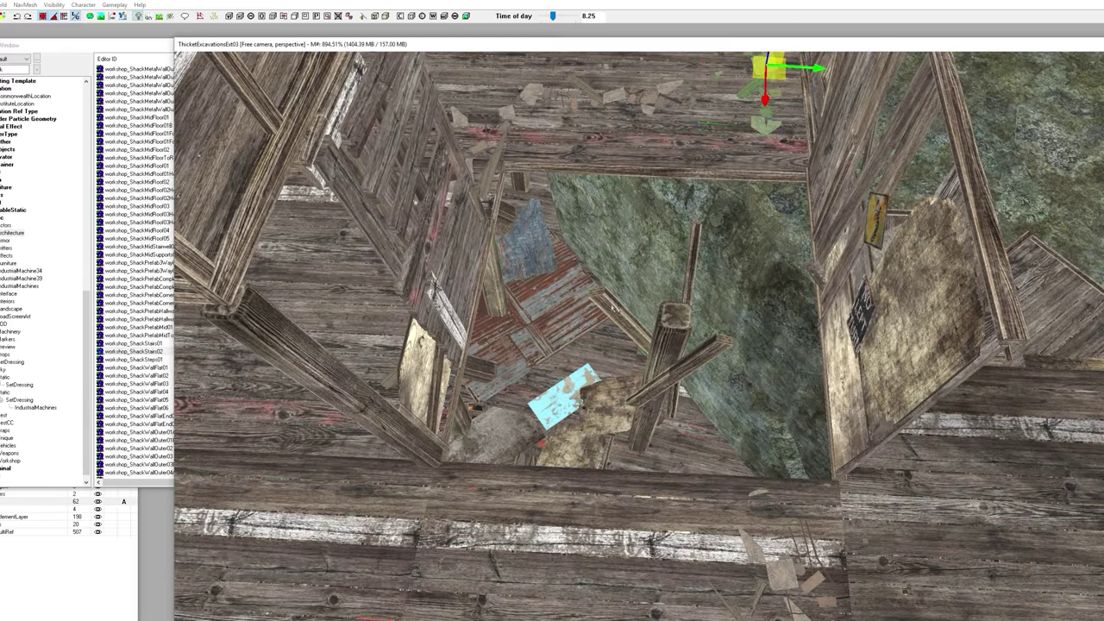
pyautogui.click(610, 304)
pyautogui.click(610, 304)
pyautogui.press('e')
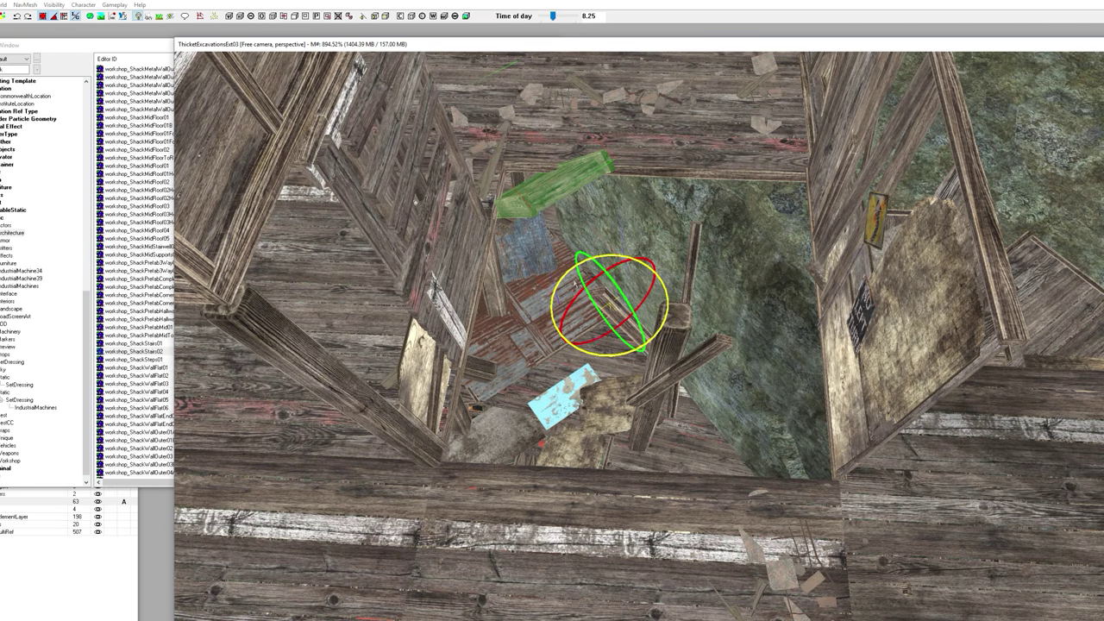
pyautogui.moveTo(601, 352); pyautogui.dragTo(752, 352)
pyautogui.moveTo(608, 304); pyautogui.dragTo(498, 525)
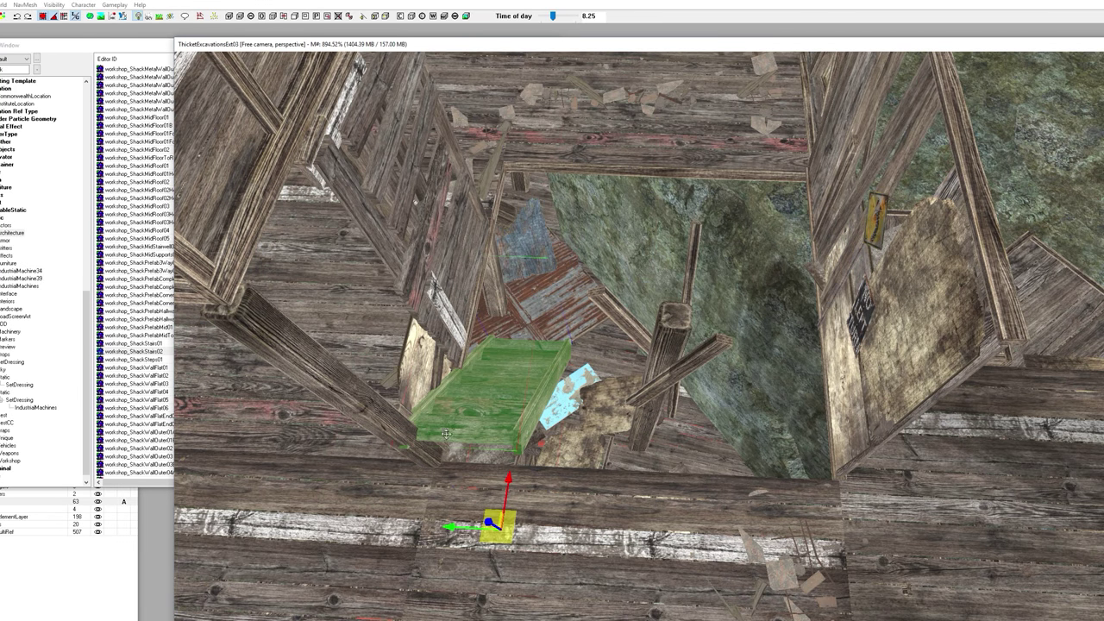
pyautogui.press('Delete')
# Step: Place workshop_ShackStairs01 in the floor opening, rotate it square to the floor, and move it to the opening's edge
pyautogui.click(153, 345)
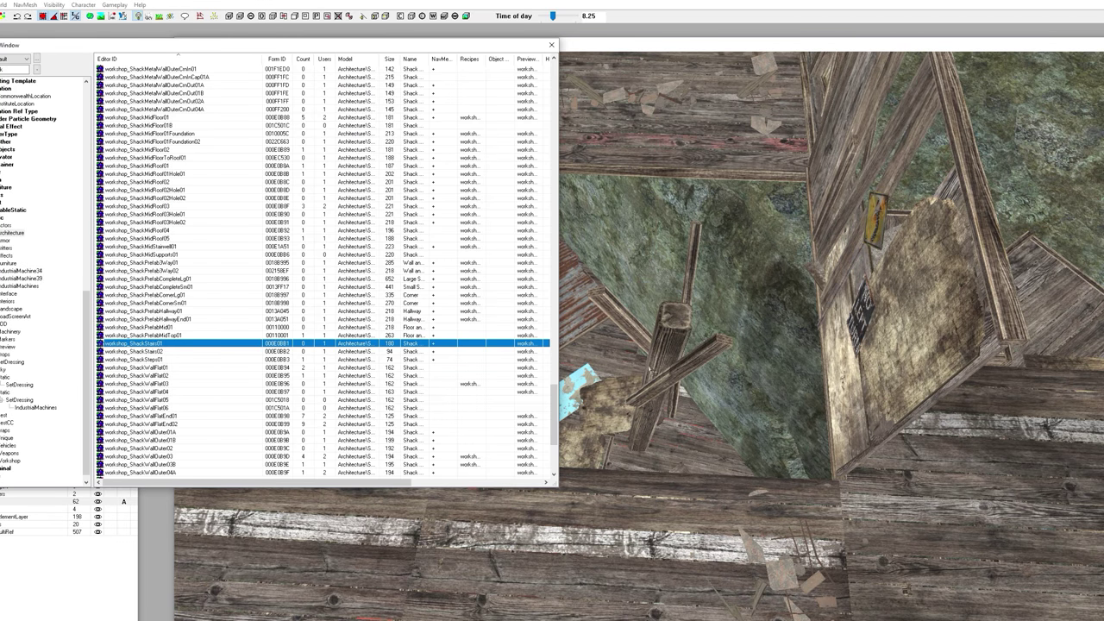
pyautogui.moveTo(153, 344); pyautogui.dragTo(658, 347)
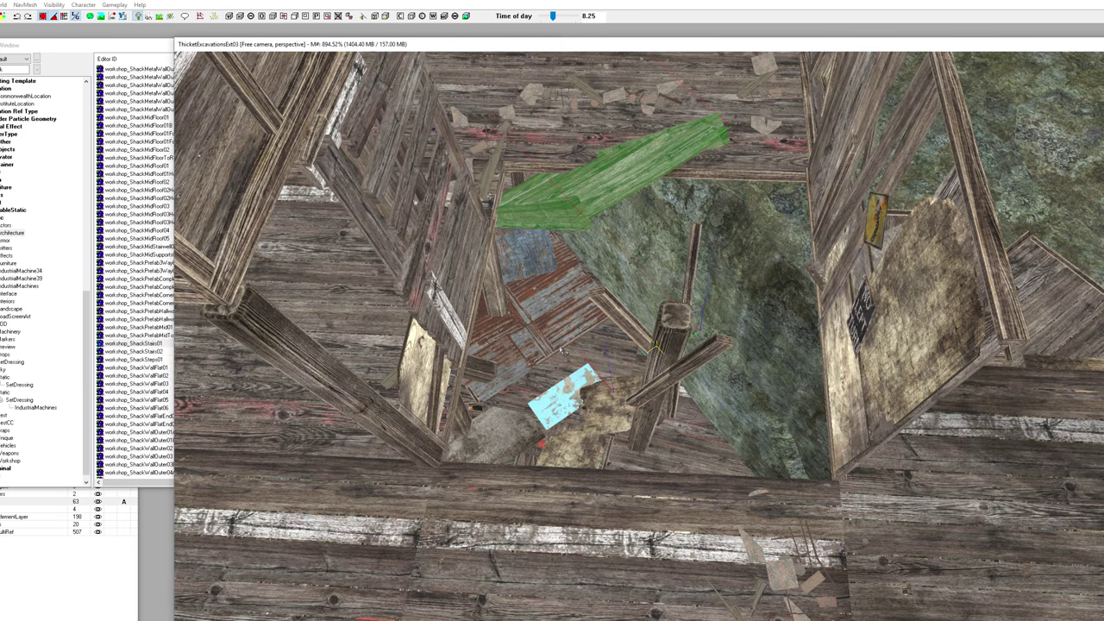
pyautogui.press('w')
pyautogui.moveTo(652, 399); pyautogui.dragTo(705, 397)
pyautogui.press('w')
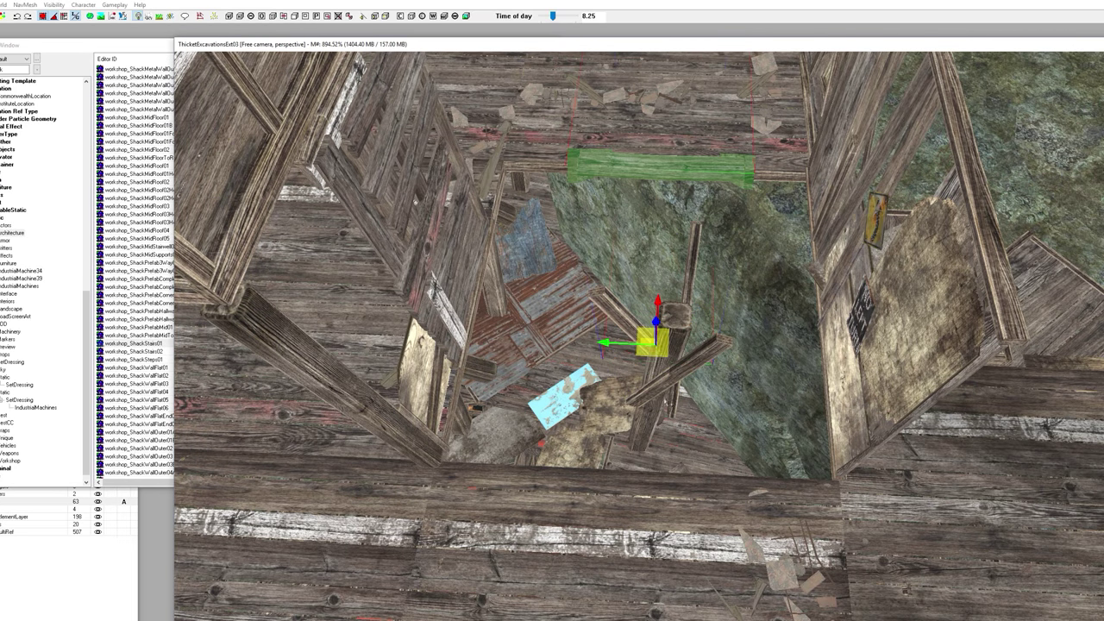
pyautogui.moveTo(651, 350); pyautogui.dragTo(591, 537)
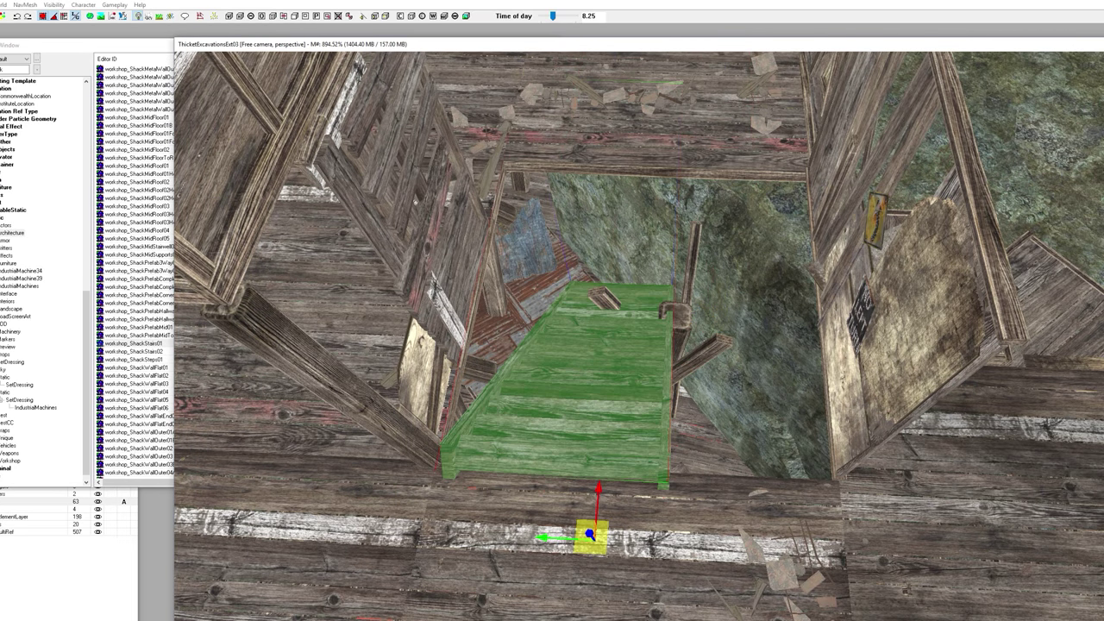
# Step: Adjust the stairs' position against the floor opening's edge, checking the fit from above and below, and toggle grid snapping
pyautogui.keyDown('shift'); pyautogui.moveTo(590, 474); pyautogui.dragTo(501, 462, button='middle'); pyautogui.keyUp('shift')
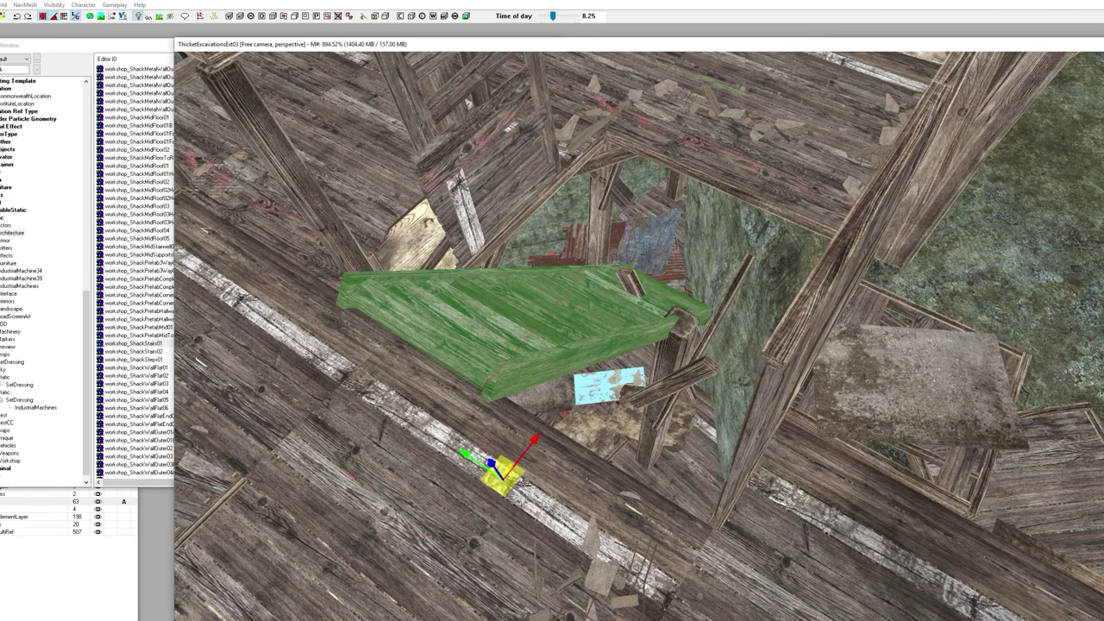
pyautogui.moveTo(494, 469); pyautogui.dragTo(520, 463)
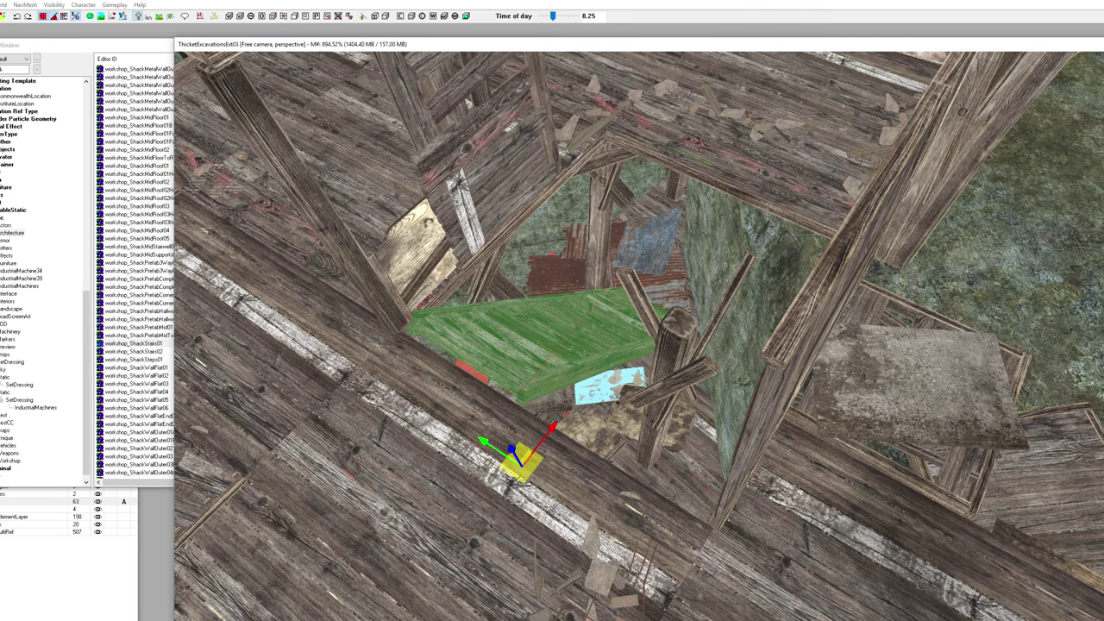
pyautogui.keyDown('shift'); pyautogui.moveTo(522, 473); pyautogui.dragTo(687, 471, button='middle'); pyautogui.keyUp('shift')
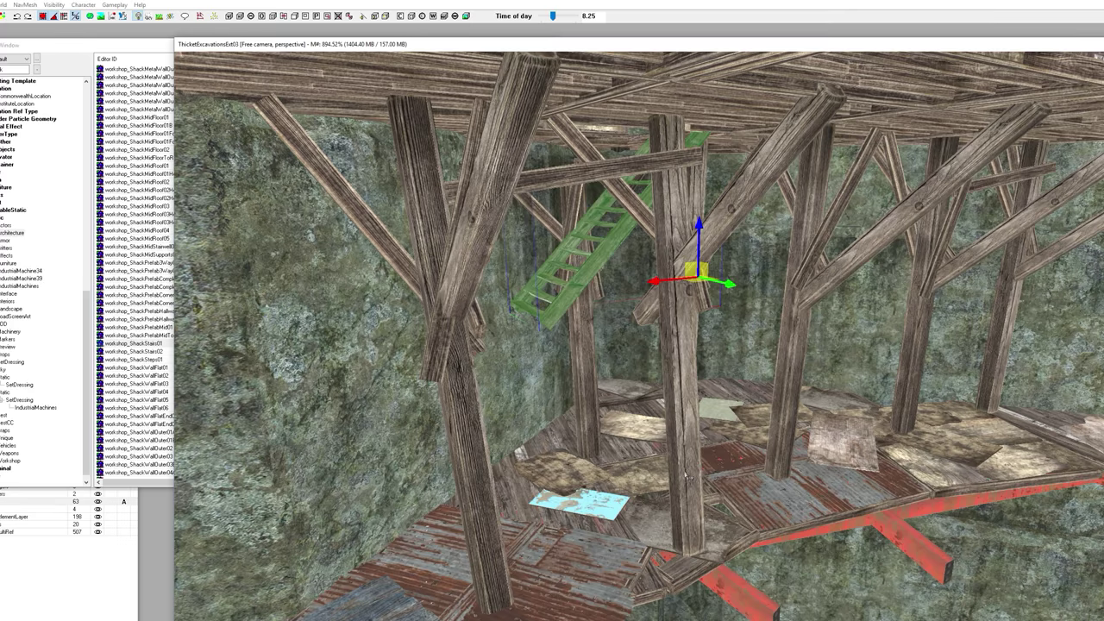
pyautogui.moveTo(682, 441); pyautogui.dragTo(740, 473, button='middle')
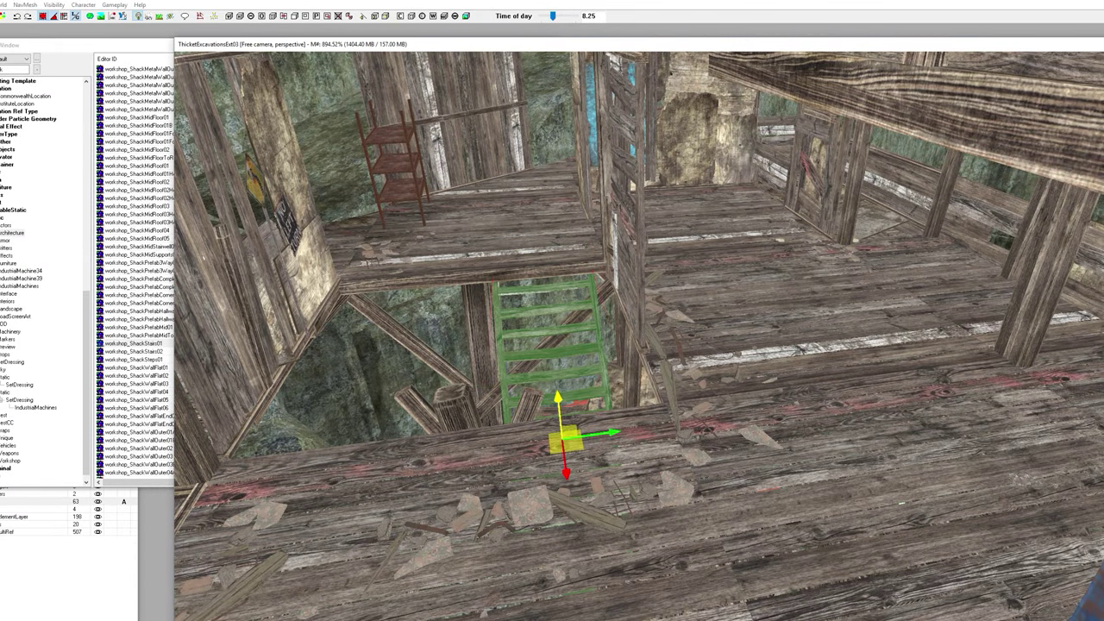
pyautogui.moveTo(526, 366); pyautogui.dragTo(565, 419, button='middle')
pyautogui.click(42, 18)
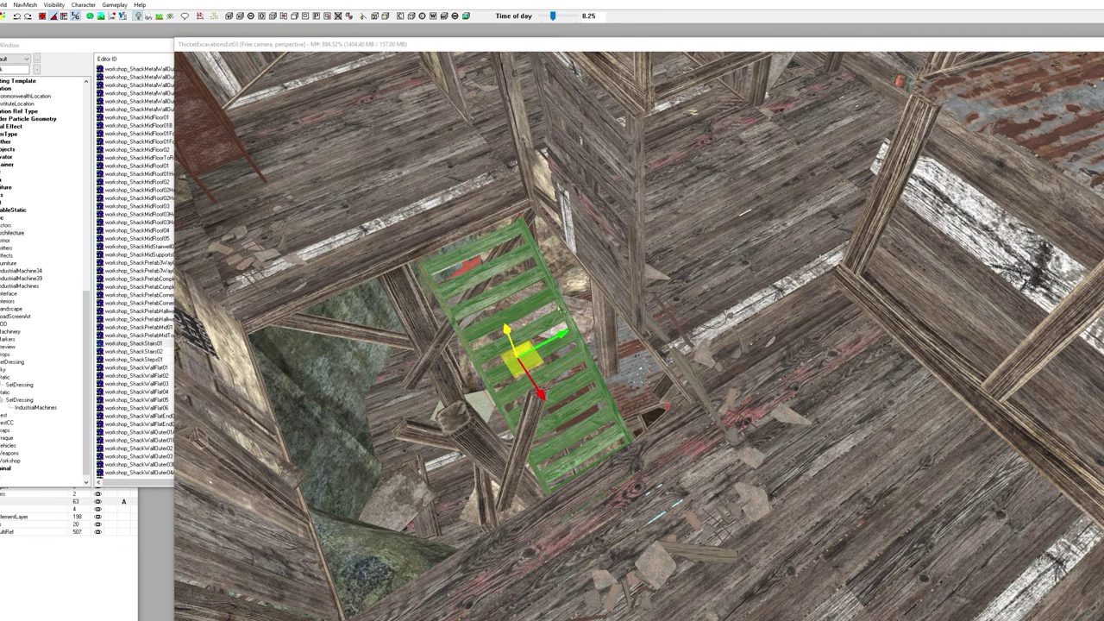
# Step: Shift the slatted stairs sideways within the floor opening
pyautogui.moveTo(512, 336); pyautogui.dragTo(541, 346)
pyautogui.moveTo(541, 346); pyautogui.dragTo(707, 302, button='middle')
pyautogui.moveTo(634, 346); pyautogui.dragTo(755, 375, button='middle')
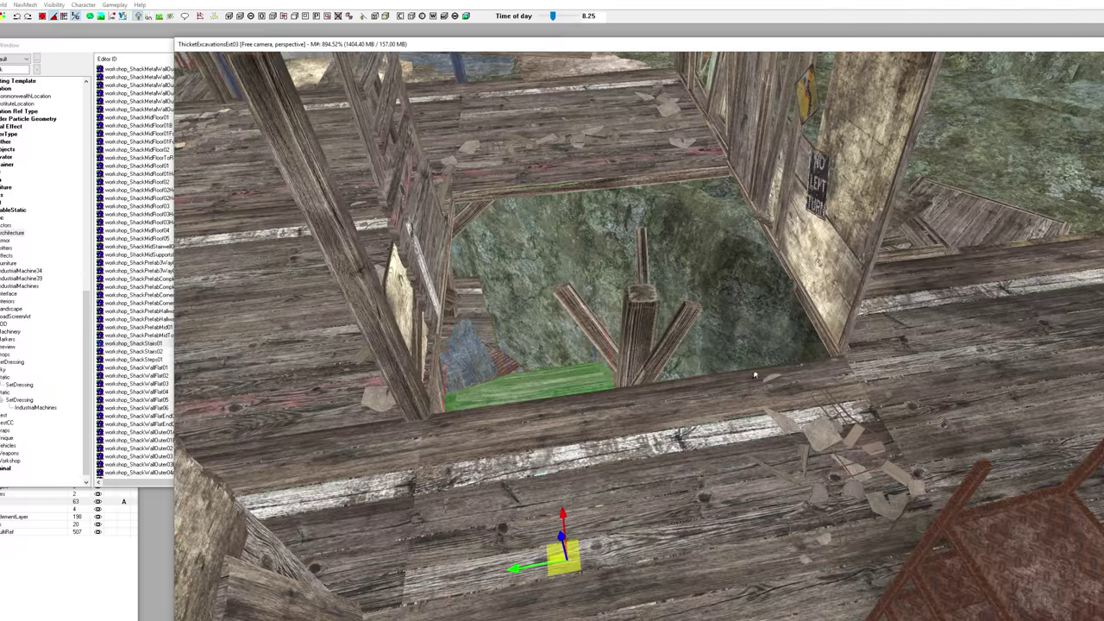
# Step: Duplicate the square plywood-topped floor frame outside the shack wall and place the copy in the corner of the floor opening
pyautogui.click(931, 244)
pyautogui.click(0, 4)
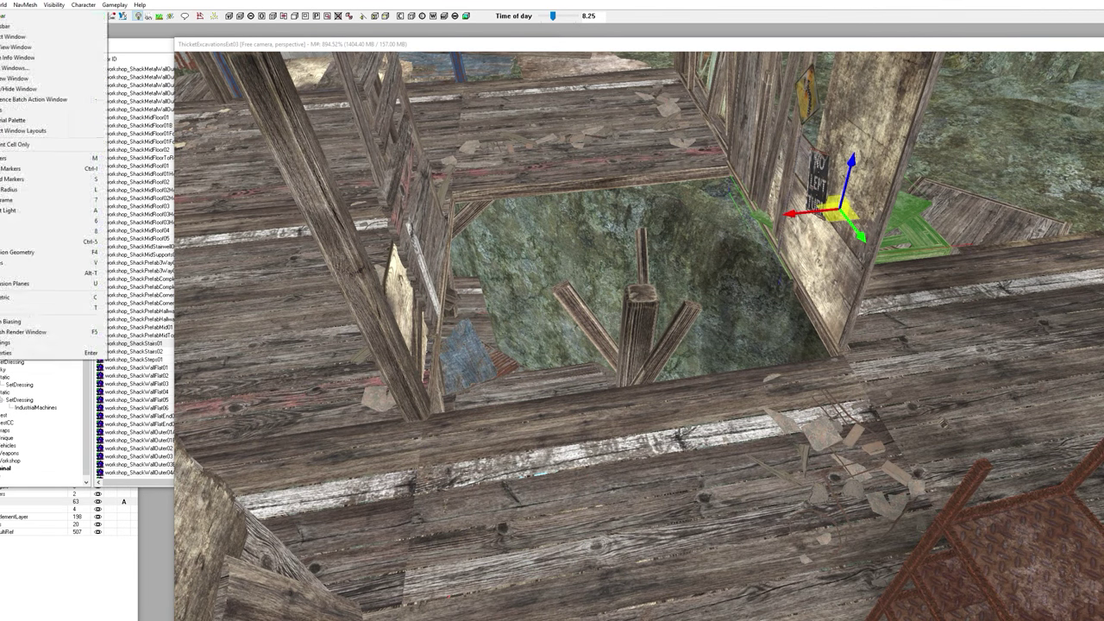
pyautogui.moveTo(0, 4)
pyautogui.click(12, 71)
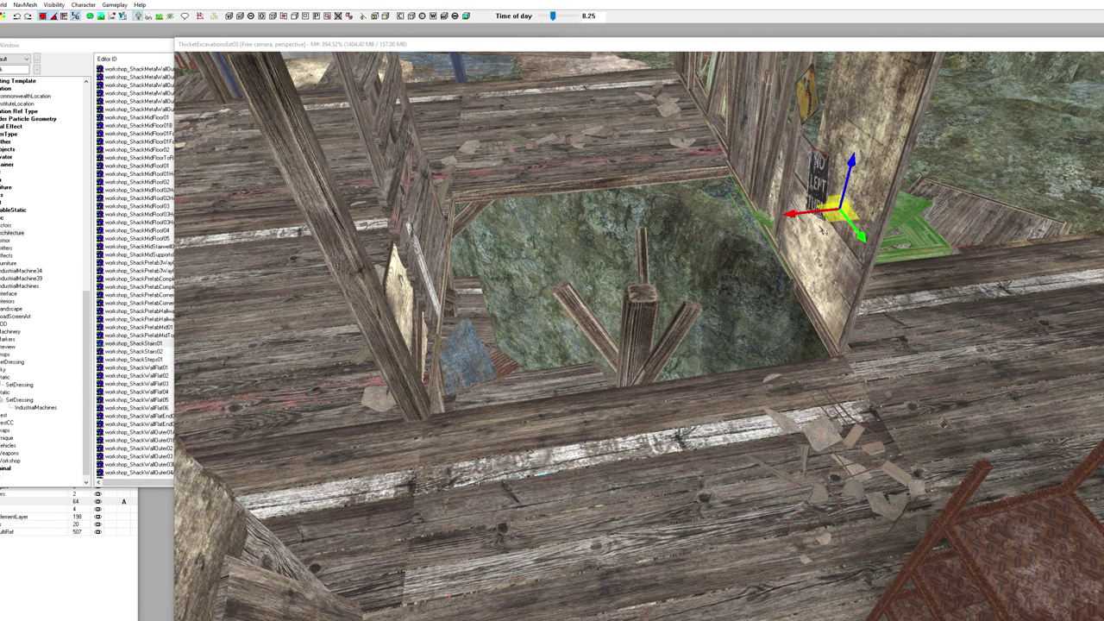
pyautogui.moveTo(839, 210); pyautogui.dragTo(717, 304)
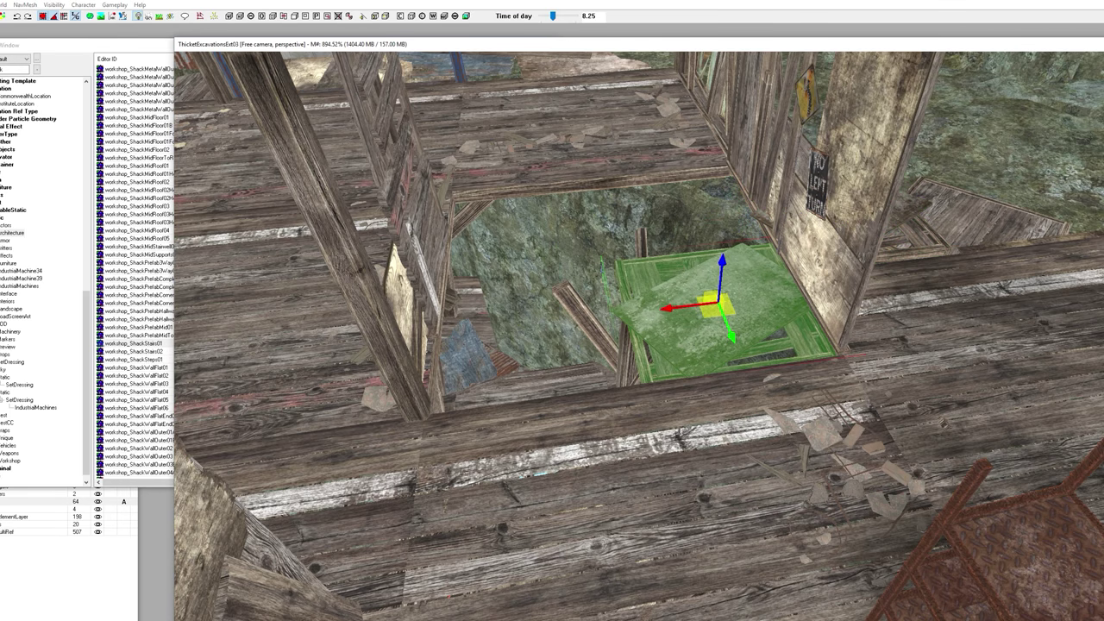
pyautogui.keyDown('shift'); pyautogui.moveTo(652, 353); pyautogui.dragTo(675, 369, button='middle'); pyautogui.keyUp('shift')
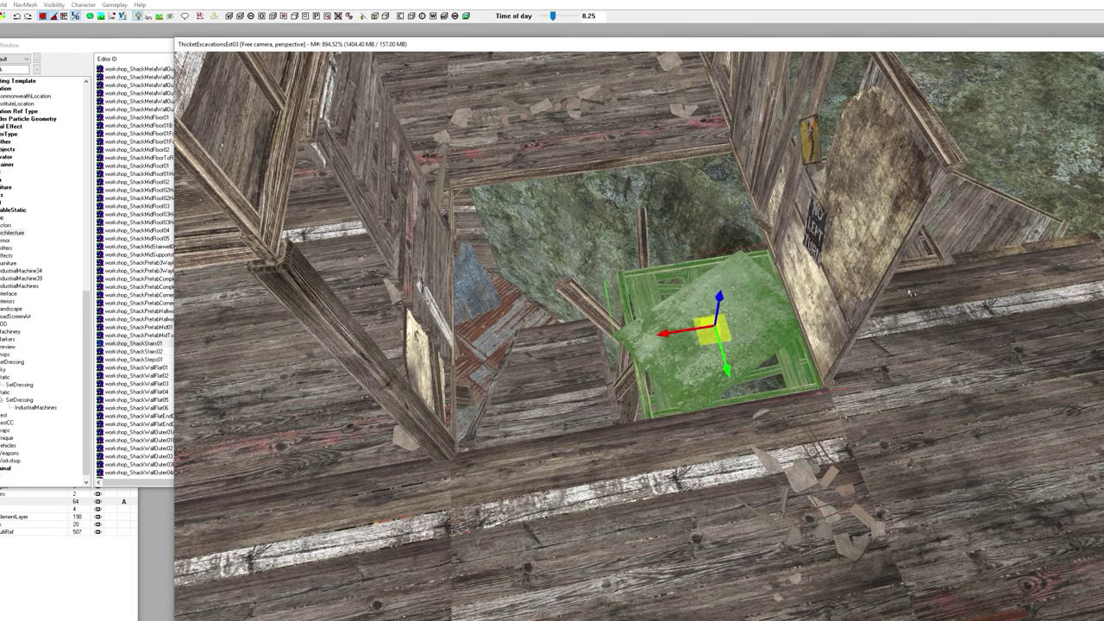
# Step: Duplicate a wooden floor piece and position it over the open strip between the inserted frame and the main floor
pyautogui.click(969, 228)
pyautogui.hotkey('ctrl', 'v')
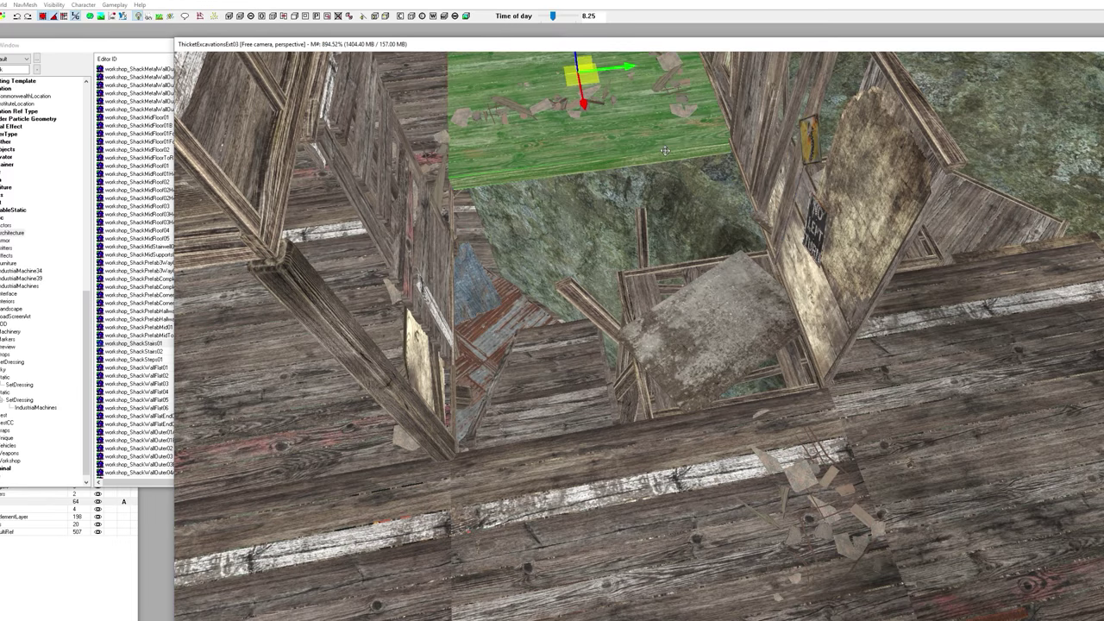
pyautogui.press('w')
pyautogui.moveTo(643, 195); pyautogui.dragTo(676, 209)
pyautogui.press('2')
pyautogui.keyDown('shift'); pyautogui.moveTo(695, 553); pyautogui.dragTo(671, 227, button='middle'); pyautogui.keyUp('shift')
# Step: Move the wooden support posts beneath the floor opening sideways and lower them slightly
pyautogui.click(595, 316)
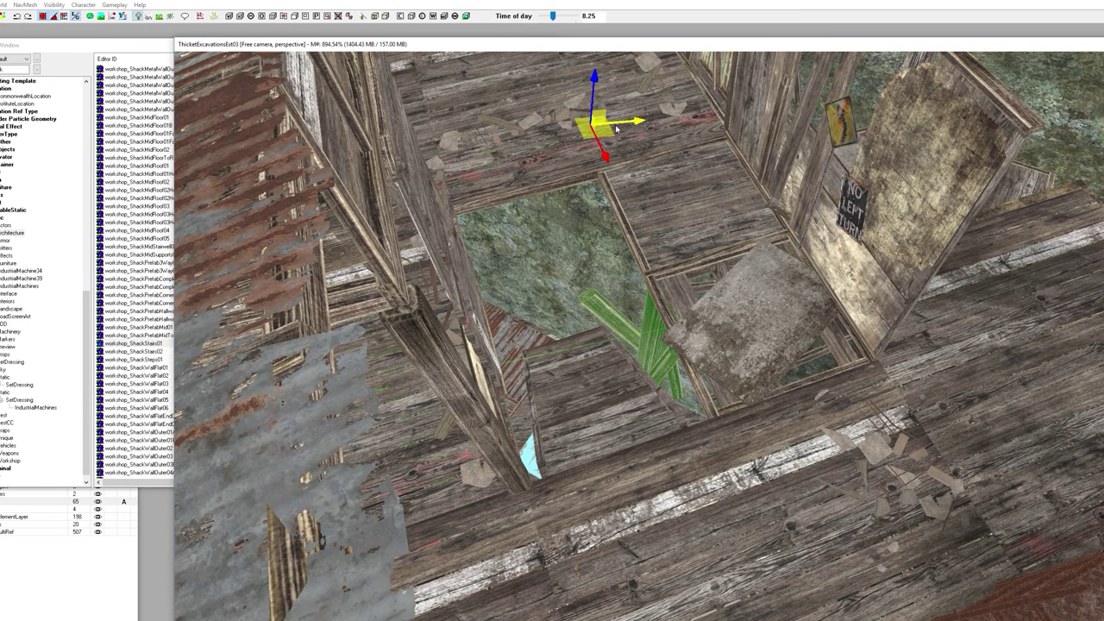
pyautogui.moveTo(617, 128); pyautogui.dragTo(660, 120)
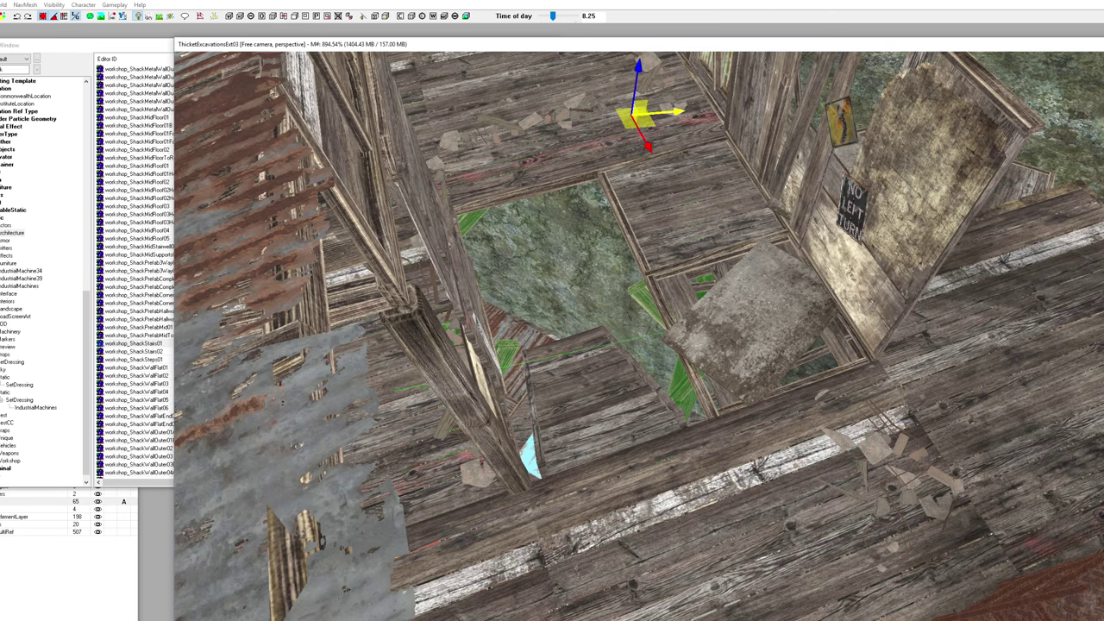
pyautogui.keyDown('shift'); pyautogui.moveTo(531, 316); pyautogui.dragTo(615, 272, button='middle'); pyautogui.keyUp('shift')
pyautogui.scroll(-5, 583, 270)
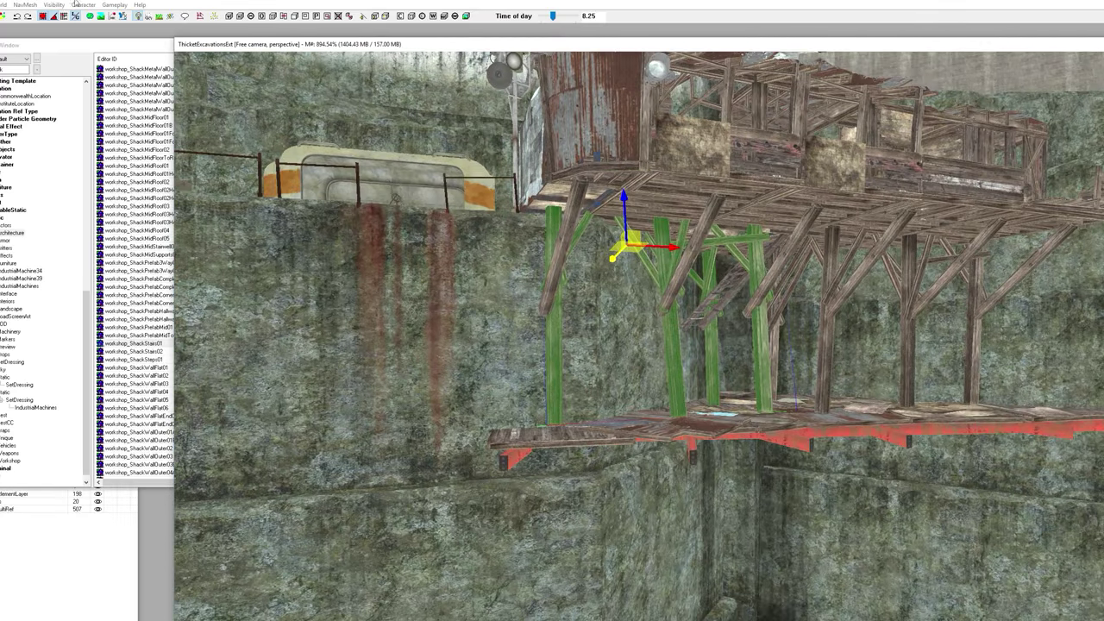
pyautogui.click(42, 19)
pyautogui.moveTo(628, 244); pyautogui.dragTo(627, 251)
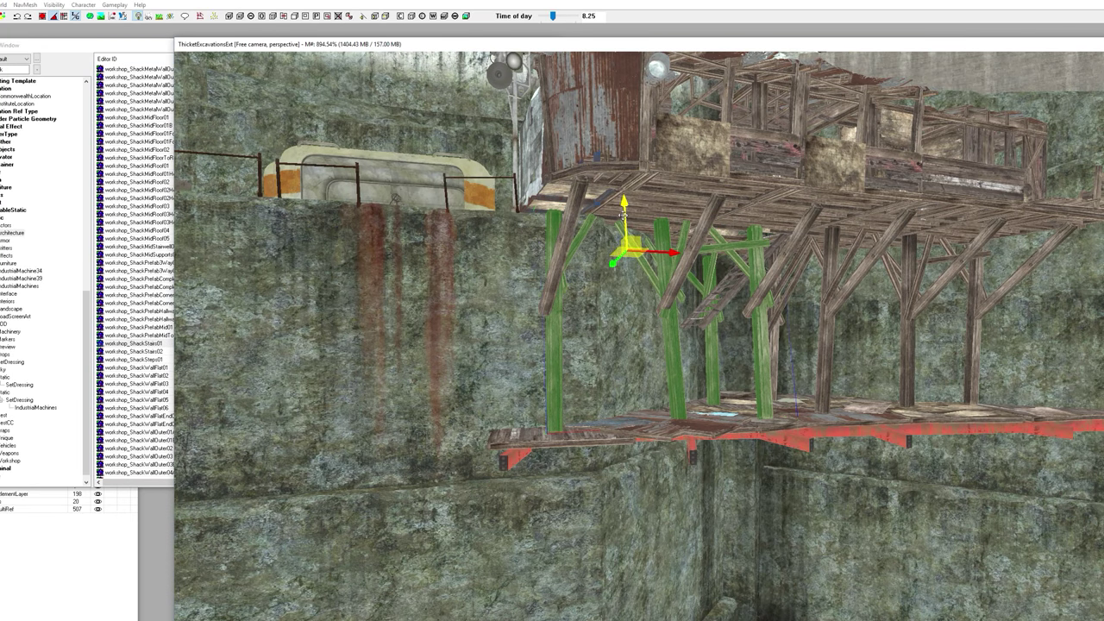
pyautogui.keyDown('shift'); pyautogui.moveTo(622, 216); pyautogui.dragTo(600, 266, button='middle'); pyautogui.keyUp('shift')
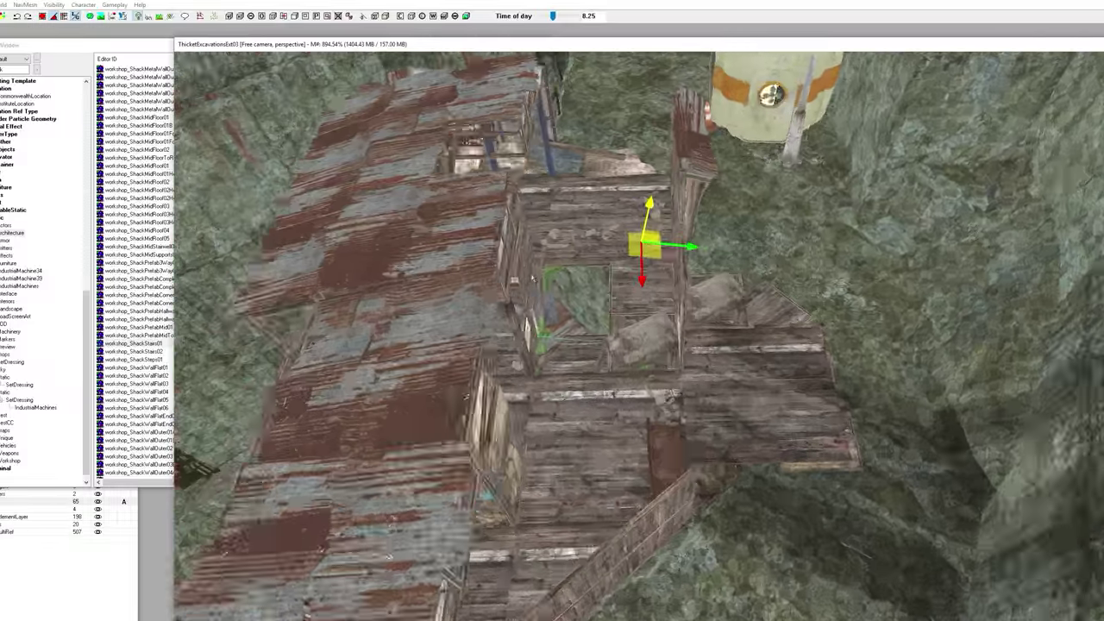
# Step: Duplicate the plywood-topped floor frame and place the copy as a landing at the lower end of the stairs
pyautogui.scroll(7, 601, 266)
pyautogui.scroll(3, 528, 292)
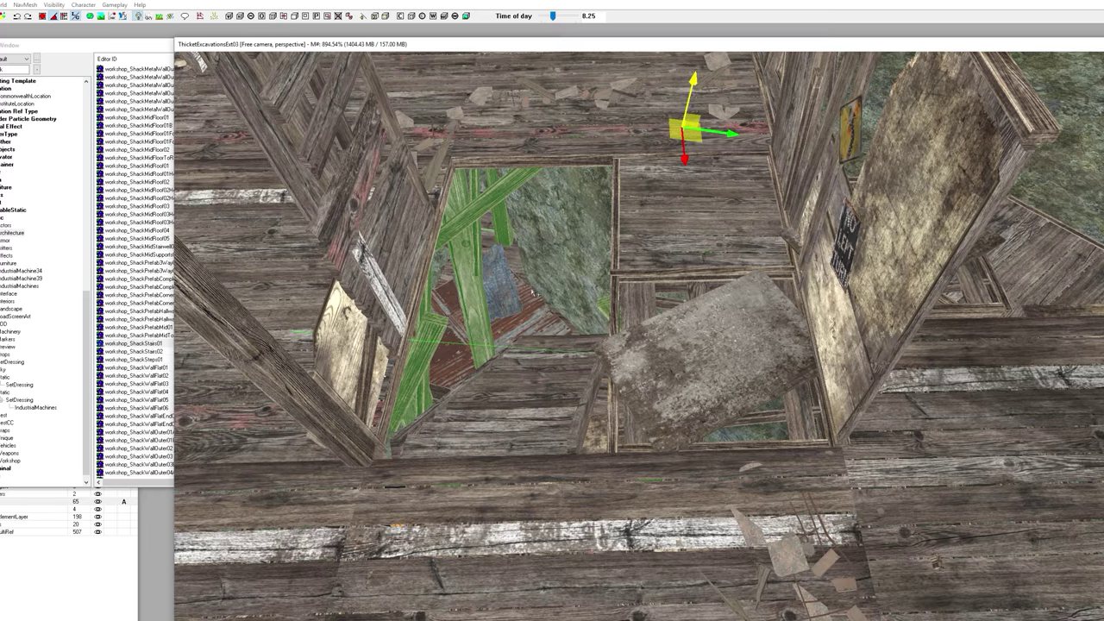
pyautogui.click(555, 374)
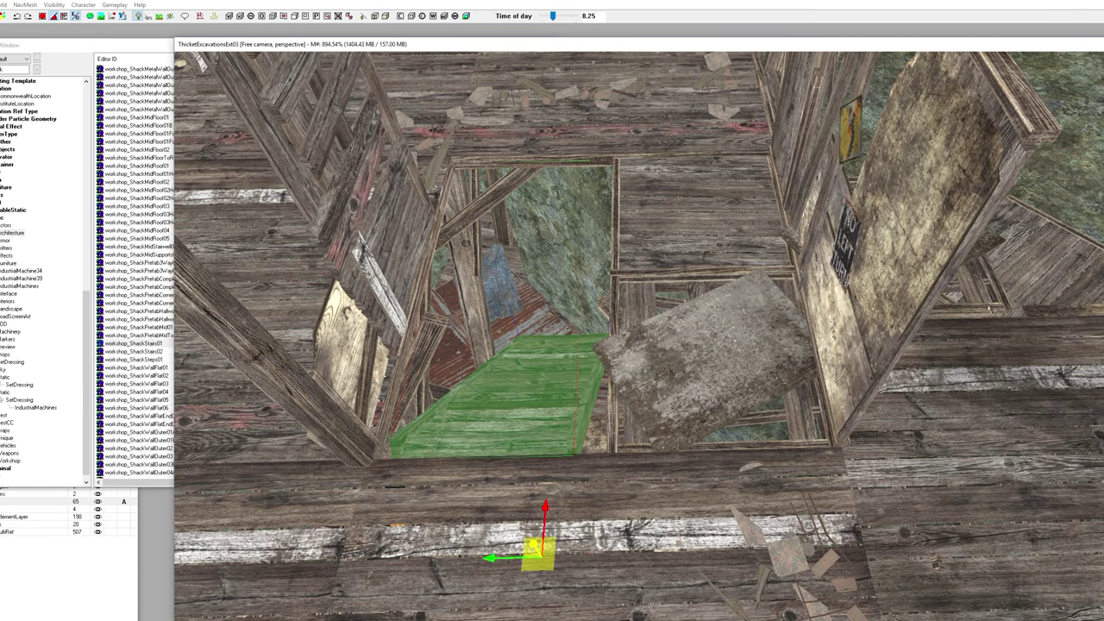
pyautogui.click(991, 309)
pyautogui.scroll(-4, 987, 385)
pyautogui.moveTo(1023, 513); pyautogui.dragTo(967, 479, button='middle')
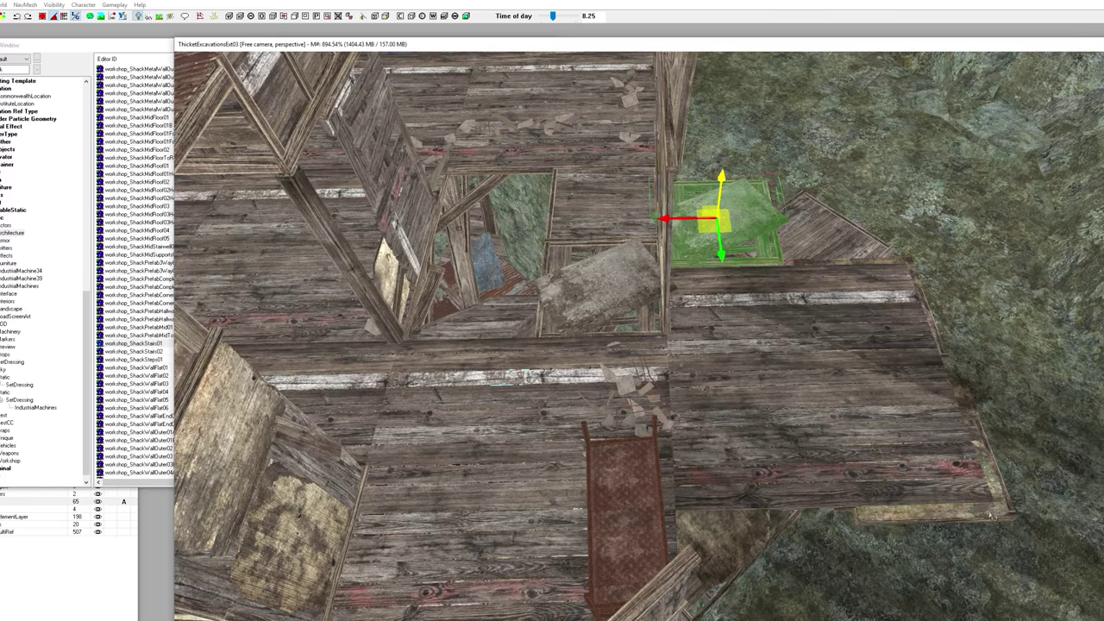
pyautogui.click(990, 514)
pyautogui.moveTo(694, 380); pyautogui.dragTo(833, 476, button='middle')
pyautogui.scroll(8, 671, 459)
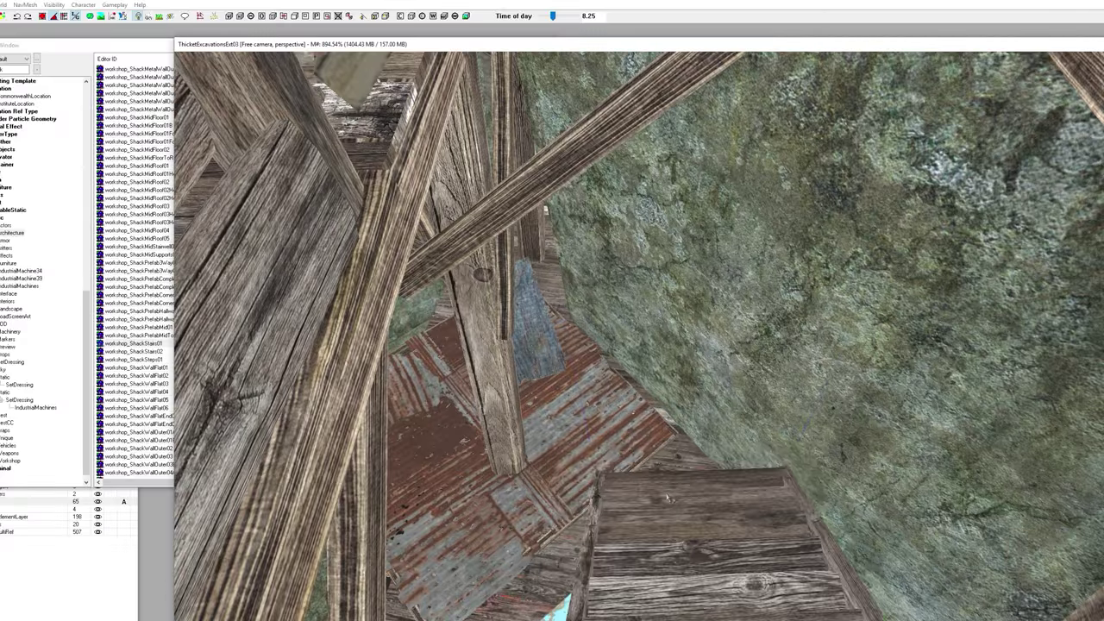
pyautogui.click(667, 497)
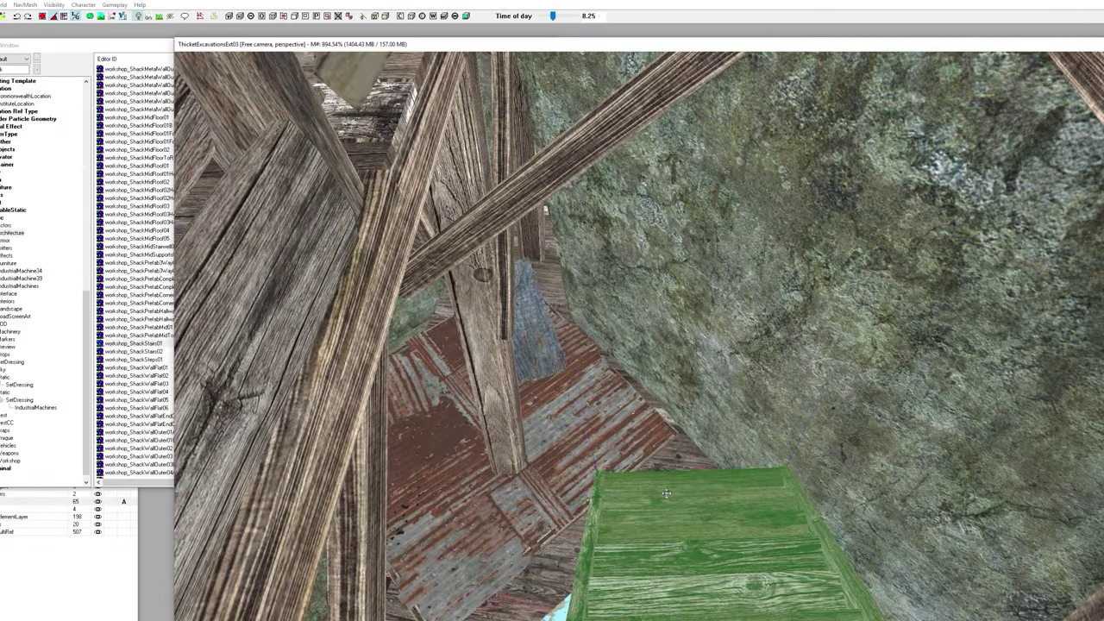
pyautogui.press('e')
pyautogui.press('w')
pyautogui.press('e')
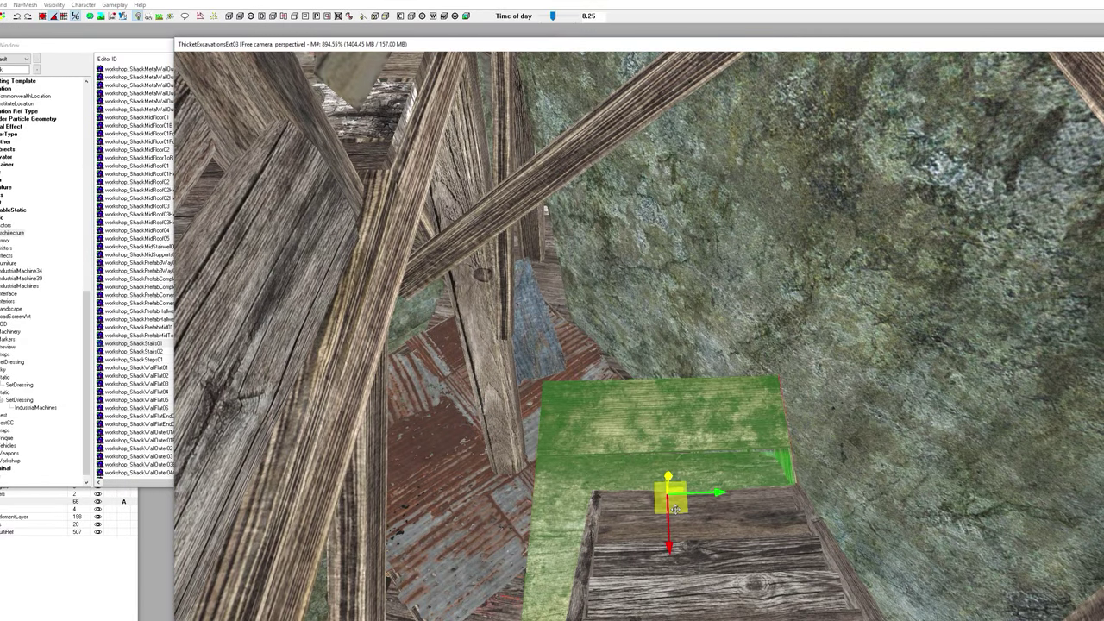
pyautogui.moveTo(676, 508); pyautogui.dragTo(697, 342)
# Step: Lower the landing frame and shift it sideways to line it up with the foot of the stairs
pyautogui.keyDown('shift'); pyautogui.moveTo(697, 342); pyautogui.dragTo(870, 336, button='middle'); pyautogui.keyUp('shift')
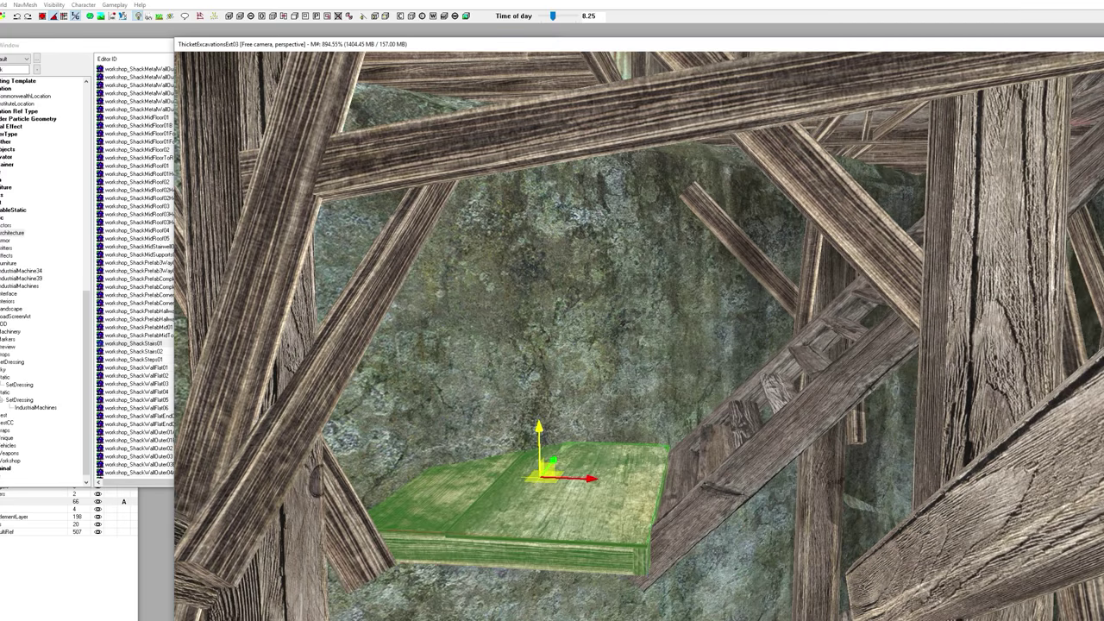
pyautogui.moveTo(540, 430); pyautogui.dragTo(540, 467)
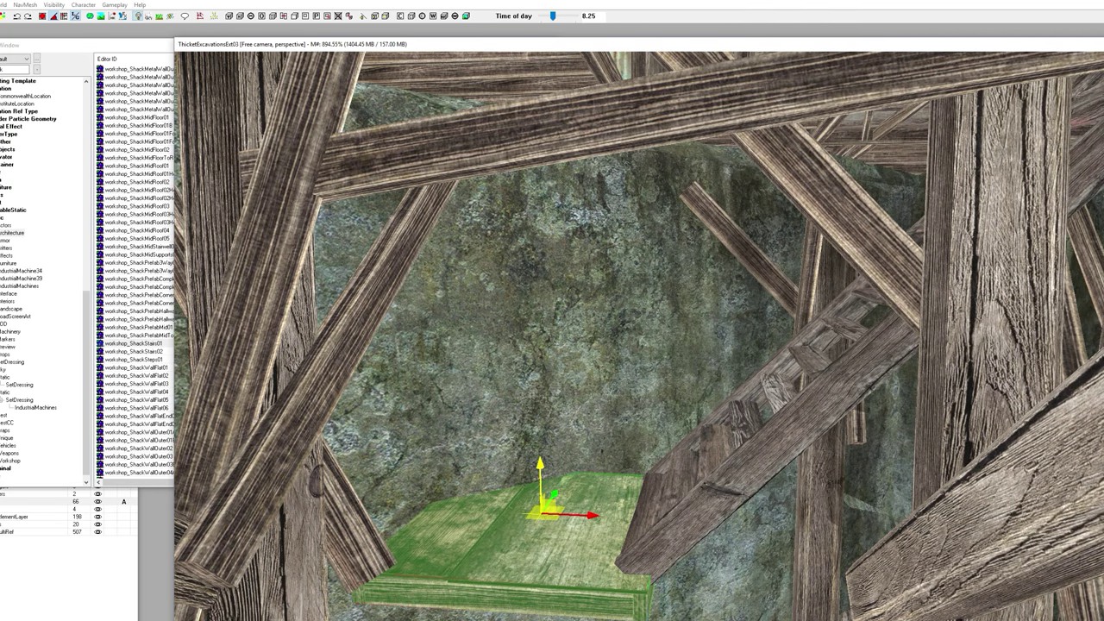
pyautogui.moveTo(542, 511); pyautogui.dragTo(542, 519)
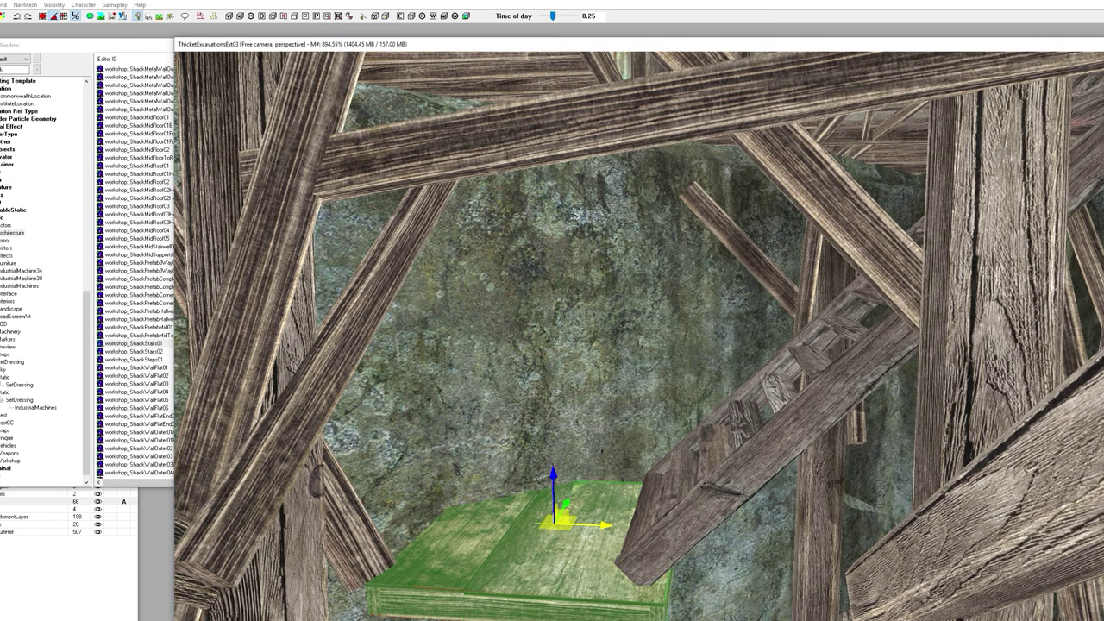
pyautogui.moveTo(597, 525)
pyautogui.mouseDown()
pyautogui.moveTo(576, 525)
pyautogui.moveTo(586, 525)
pyautogui.mouseUp()
pyautogui.scroll(-3, 576, 525)
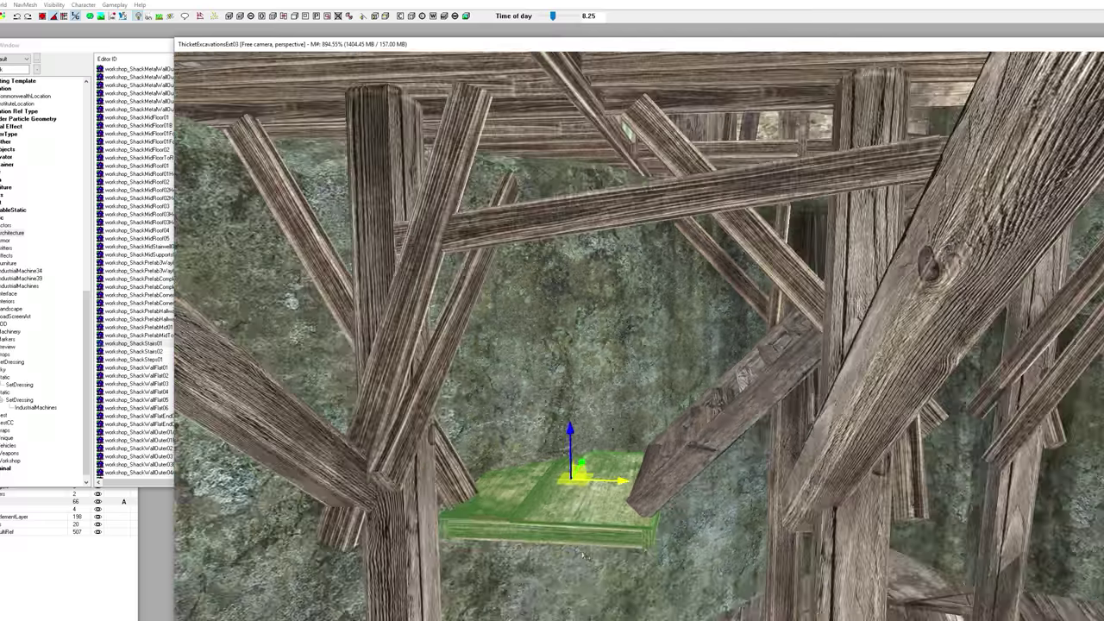
# Step: Extend the landing with another frame and set a second flight of stairs running down to the lower walkway
pyautogui.moveTo(576, 524); pyautogui.dragTo(488, 579, button='middle')
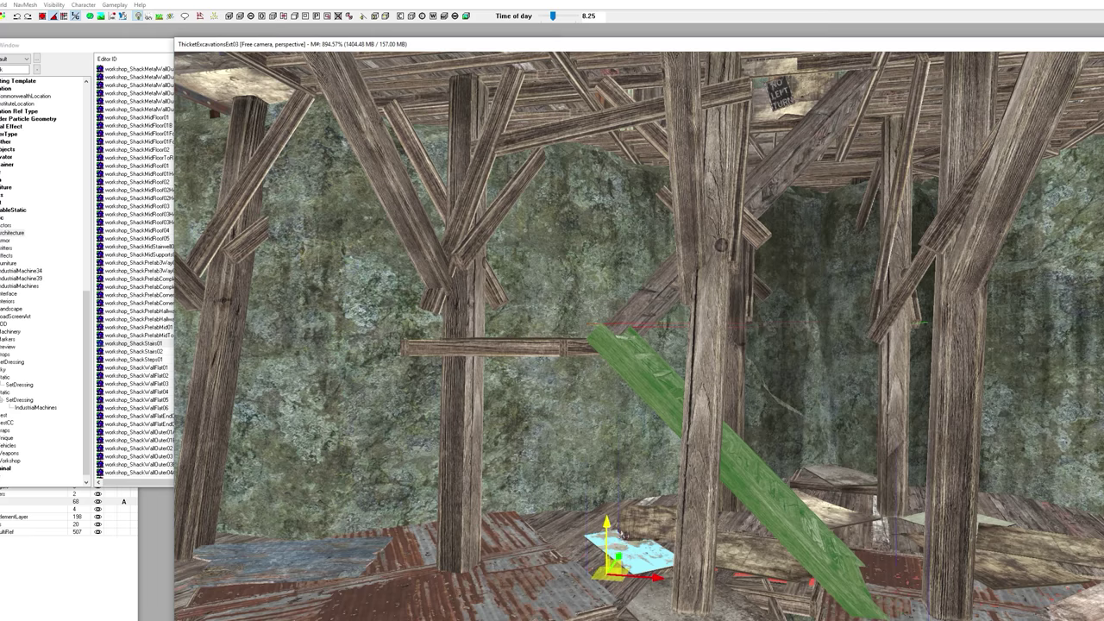
pyautogui.keyDown('shift'); pyautogui.moveTo(730, 595); pyautogui.dragTo(757, 547, button='middle'); pyautogui.keyUp('shift')
pyautogui.press('w')
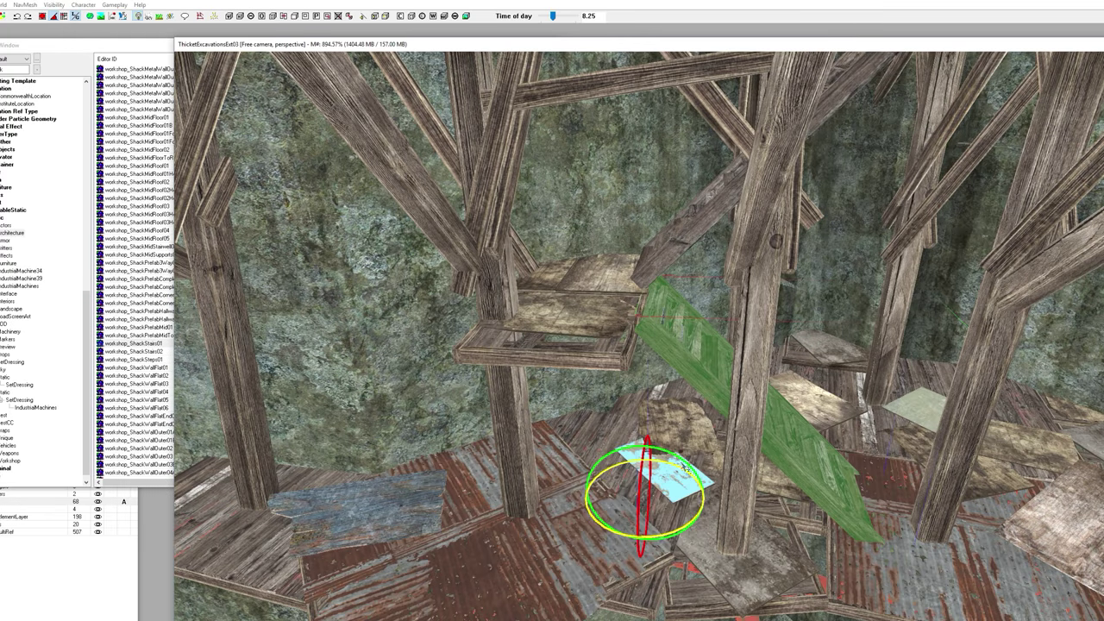
pyautogui.moveTo(701, 473); pyautogui.dragTo(703, 511)
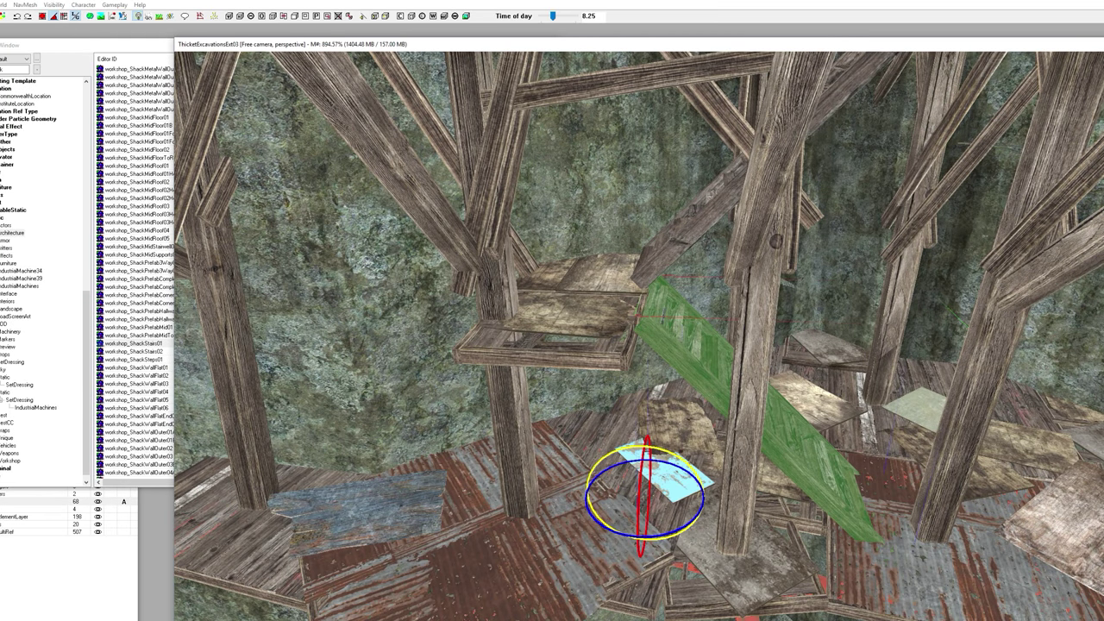
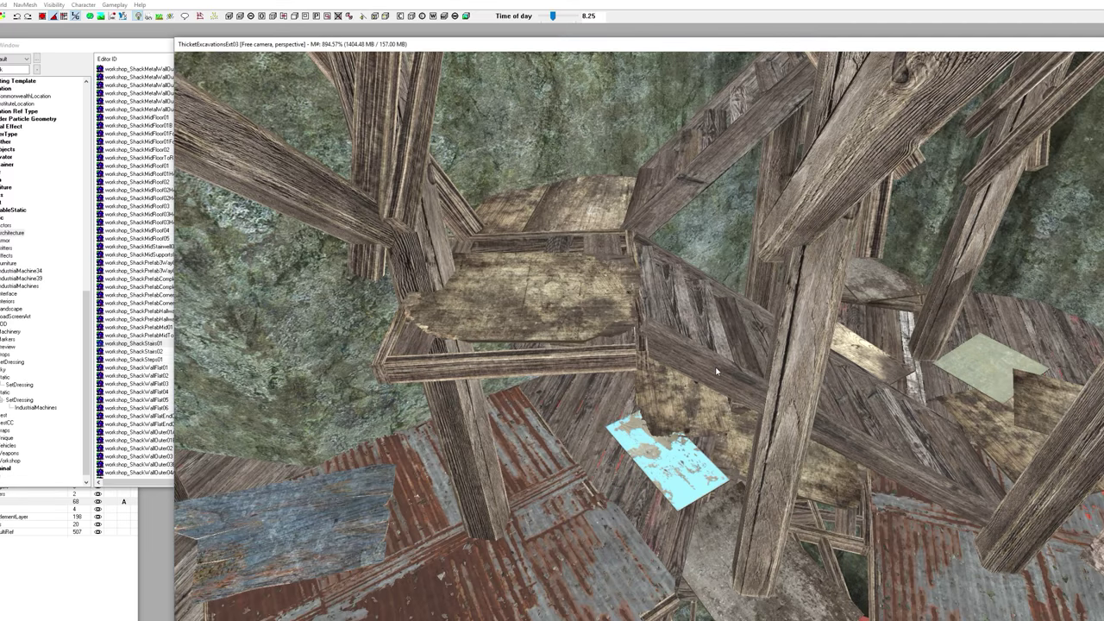
pyautogui.click(717, 372)
pyautogui.moveTo(717, 372); pyautogui.dragTo(746, 370, button='middle')
pyautogui.moveTo(812, 377); pyautogui.dragTo(793, 386, button='middle')
pyautogui.scroll(-5, 793, 386)
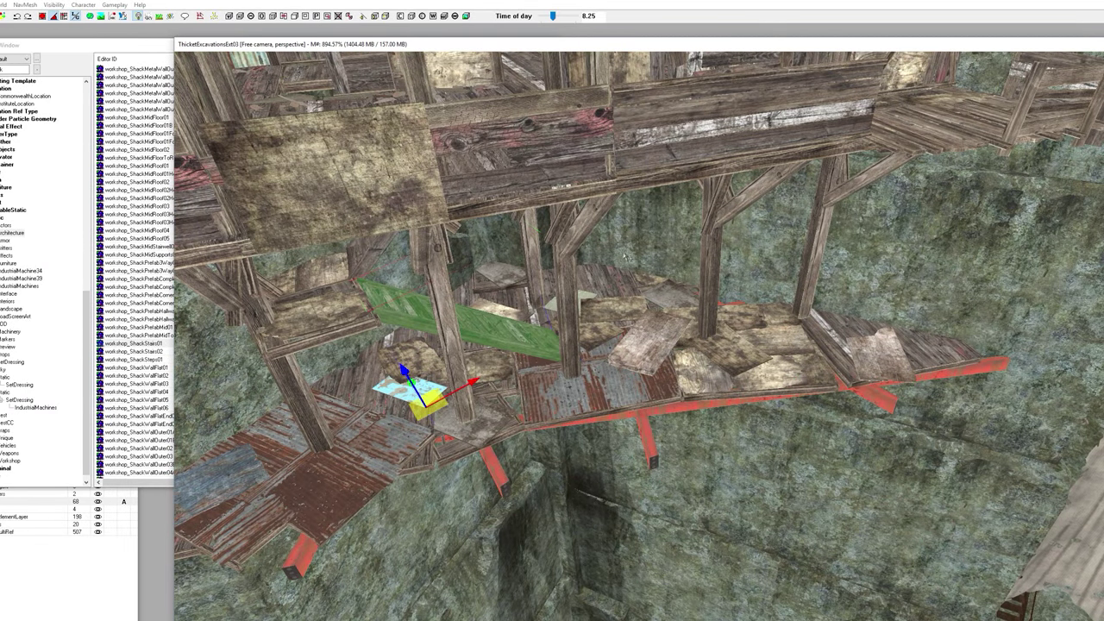
# Step: Copy the wooden railing from the outer balcony and select the landing platform under the shack
pyautogui.click(503, 178)
pyautogui.moveTo(756, 278); pyautogui.dragTo(668, 367, button='middle')
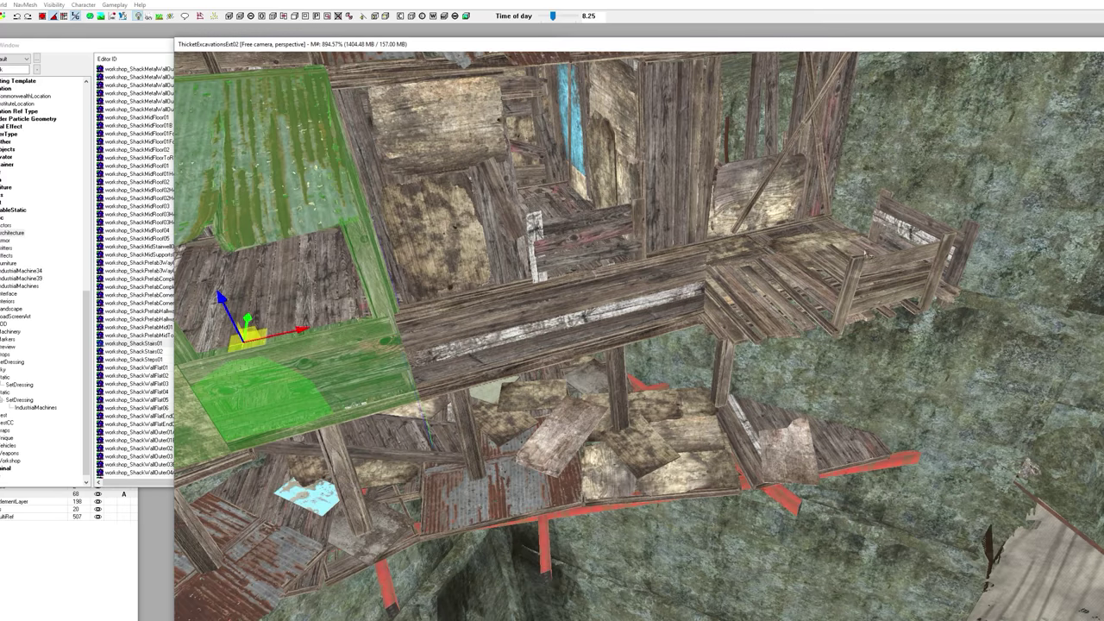
pyautogui.click(908, 263)
pyautogui.moveTo(459, 429); pyautogui.dragTo(592, 425, button='middle')
pyautogui.scroll(3, 636, 416)
pyautogui.scroll(2, 668, 426)
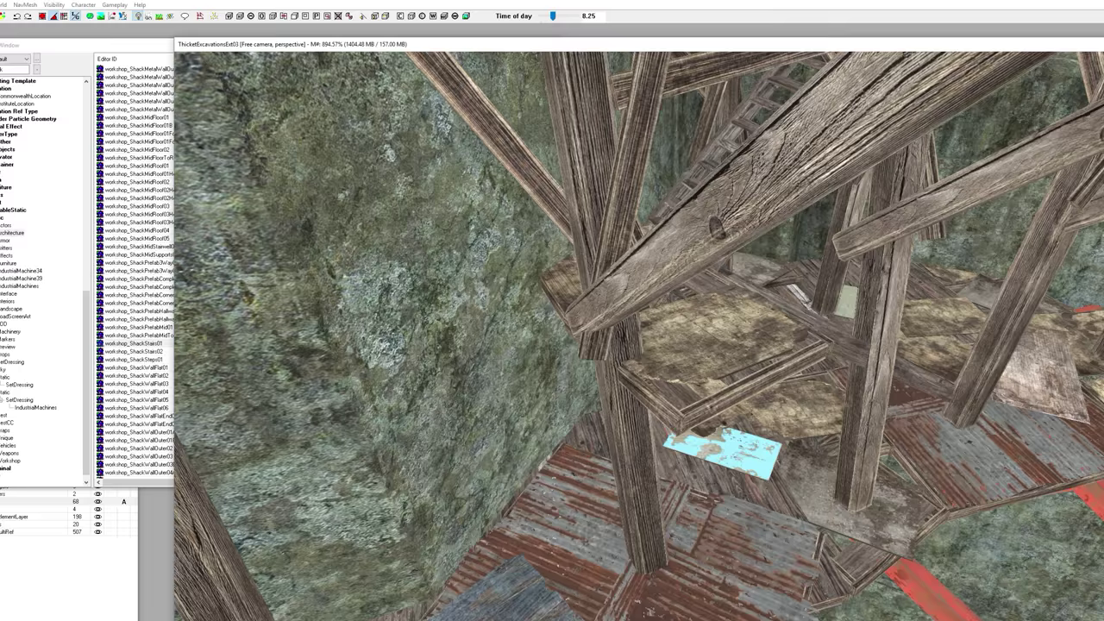
pyautogui.click(764, 369)
pyautogui.moveTo(763, 369); pyautogui.dragTo(651, 373, button='middle')
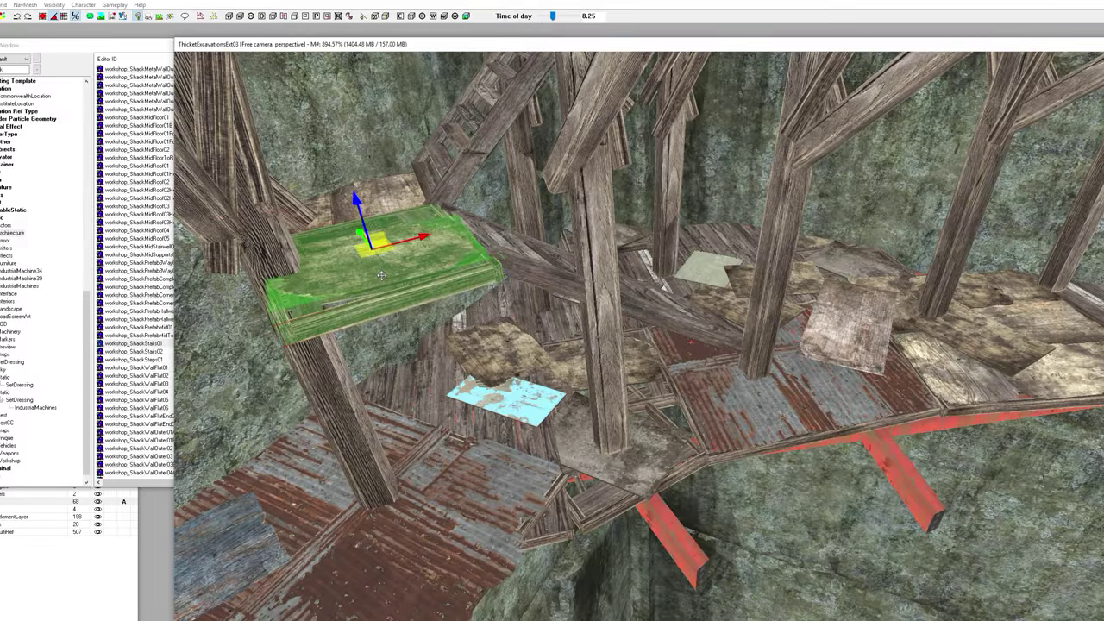
# Step: Paste the wooden railing at the landing and raise it to stand along the platform's outer edge
pyautogui.hotkey('ctrl', 'v')
pyautogui.press('e')
pyautogui.moveTo(382, 278); pyautogui.dragTo(388, 280, button='middle')
pyautogui.scroll(-2, 388, 280)
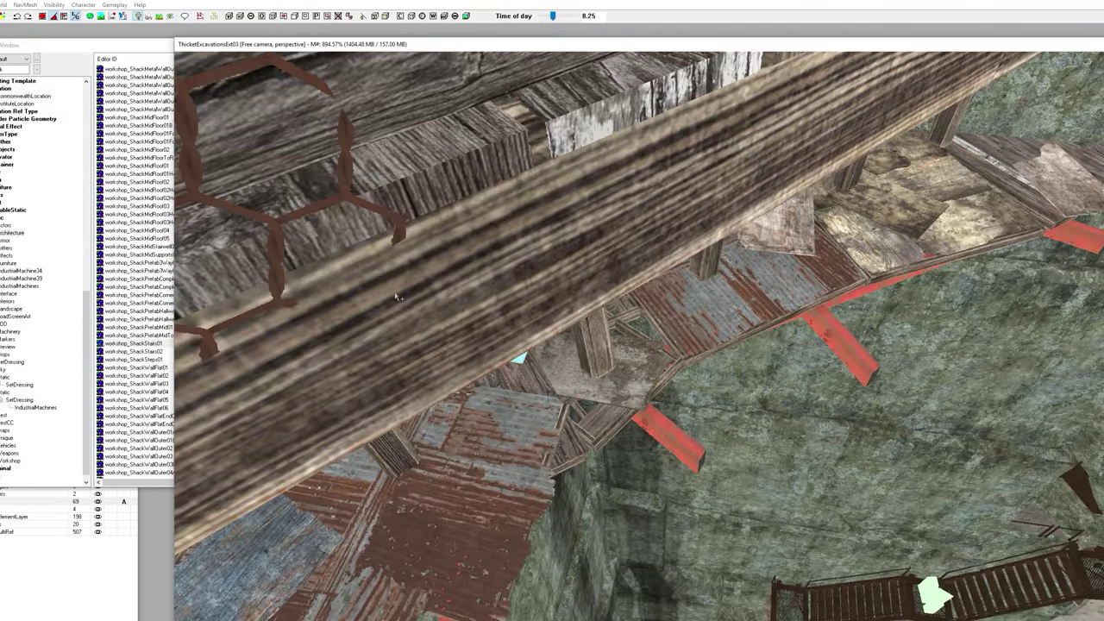
pyautogui.press('w')
pyautogui.scroll(2, 392, 282)
pyautogui.press('e')
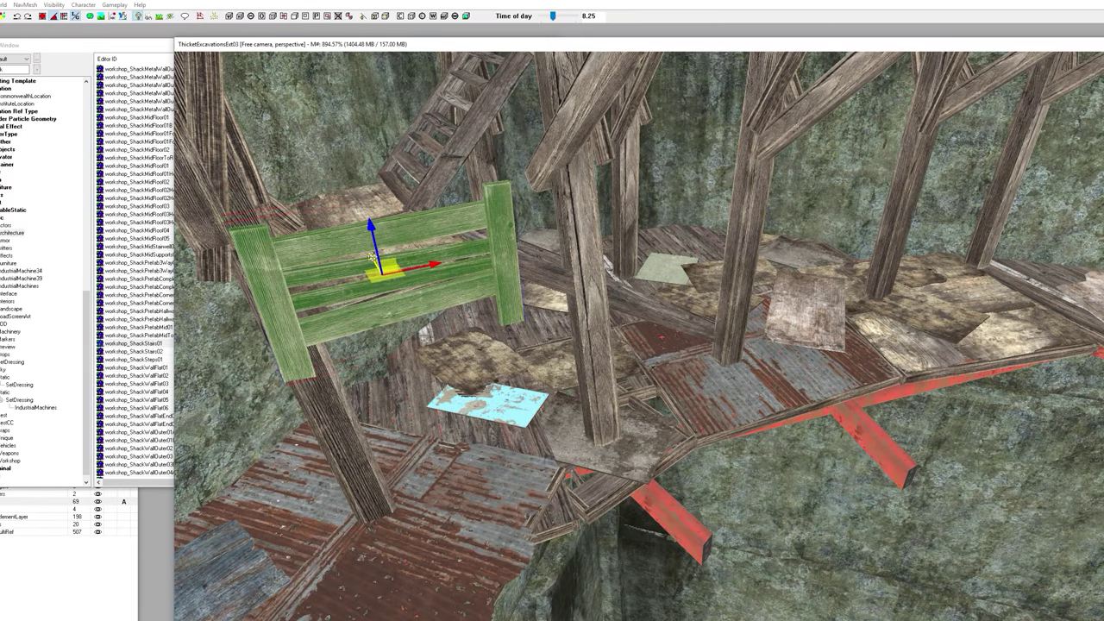
pyautogui.moveTo(372, 257)
pyautogui.mouseDown()
pyautogui.moveTo(348, 205)
pyautogui.moveTo(355, 240)
pyautogui.moveTo(346, 219)
pyautogui.moveTo(368, 237)
pyautogui.mouseUp()
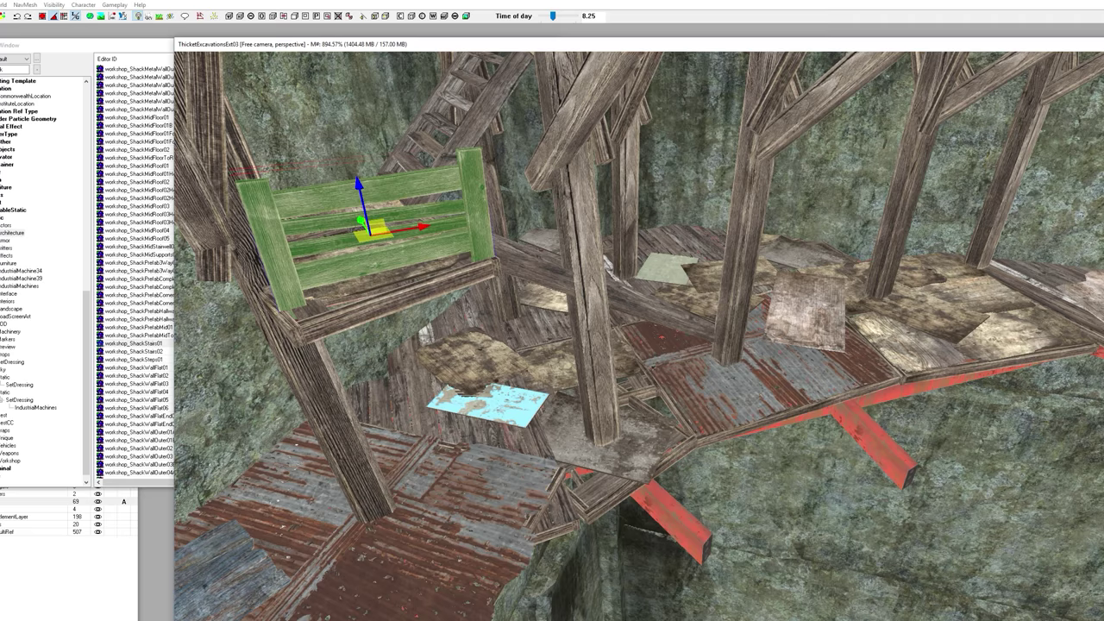
pyautogui.press('d')
pyautogui.keyDown('shift'); pyautogui.moveTo(426, 250); pyautogui.dragTo(543, 417, button='middle'); pyautogui.keyUp('shift')
pyautogui.scroll(-10, 638, 337)
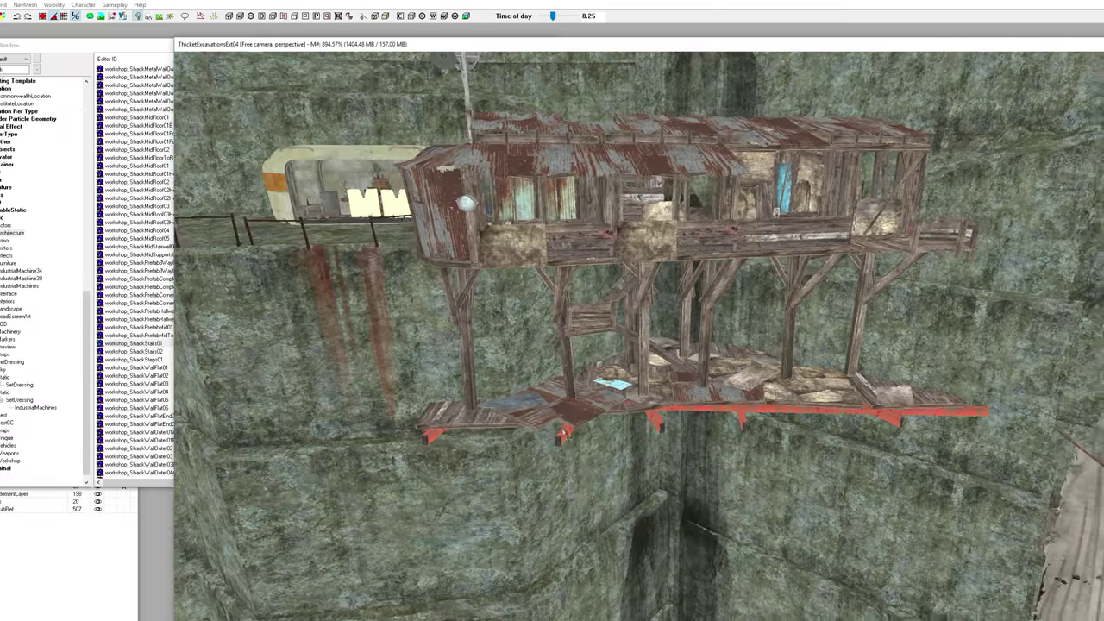
# Step: Delete the two rusted roof sections covering the middle of the shack's upper floor
pyautogui.keyDown('shift'); pyautogui.moveTo(565, 433); pyautogui.dragTo(588, 447, button='middle'); pyautogui.keyUp('shift')
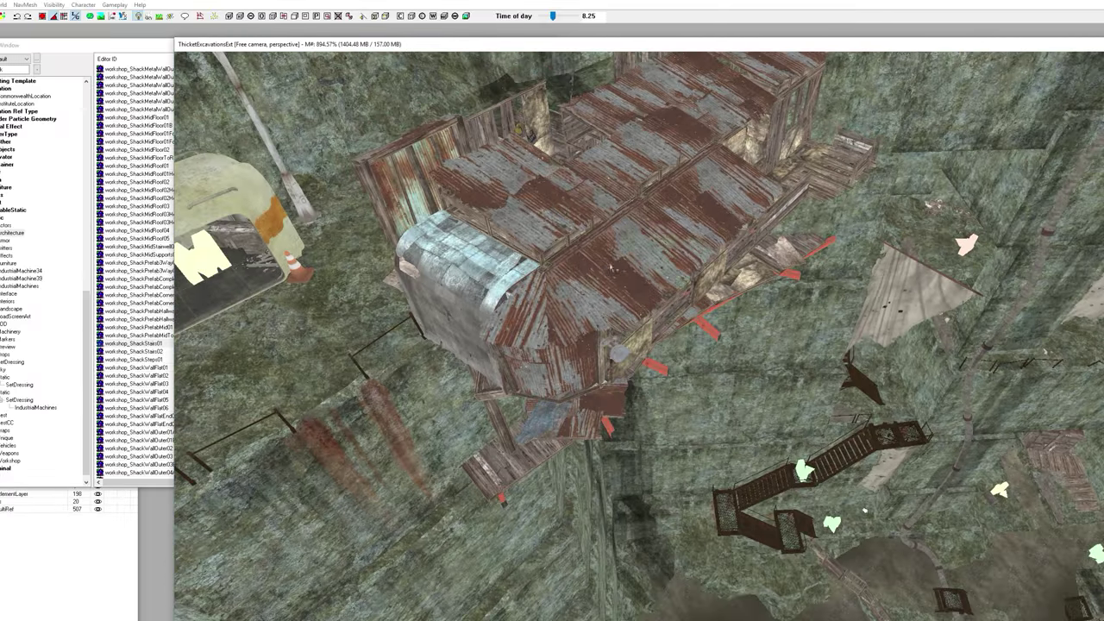
pyautogui.click(611, 268)
pyautogui.moveTo(610, 268); pyautogui.dragTo(707, 306, button='middle')
pyautogui.click(637, 316)
pyautogui.scroll(3, 642, 329)
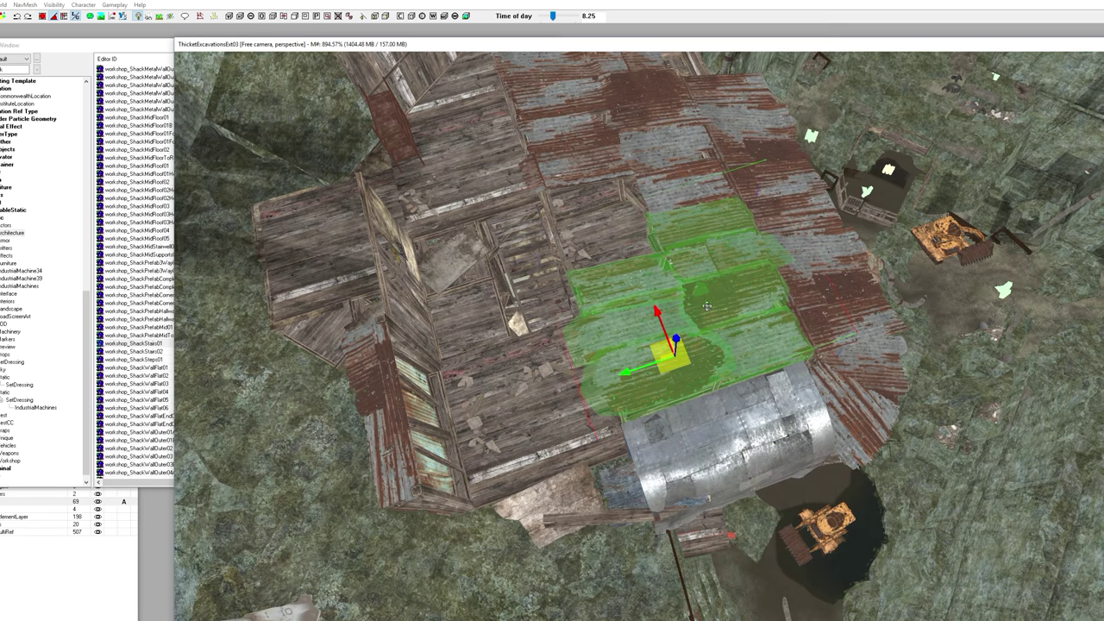
pyautogui.click(628, 158)
pyautogui.press('Delete')
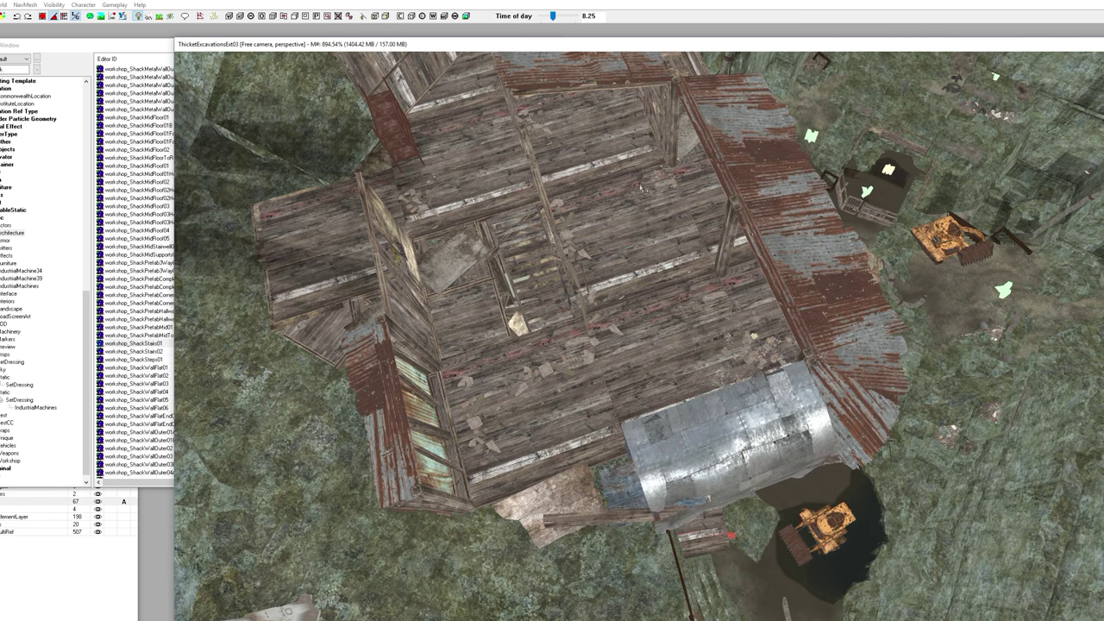
# Step: Examine the upper floor's exposed walls, stairwell and rear openings for places that need wall pieces
pyautogui.moveTo(565, 270); pyautogui.dragTo(724, 241, button='middle')
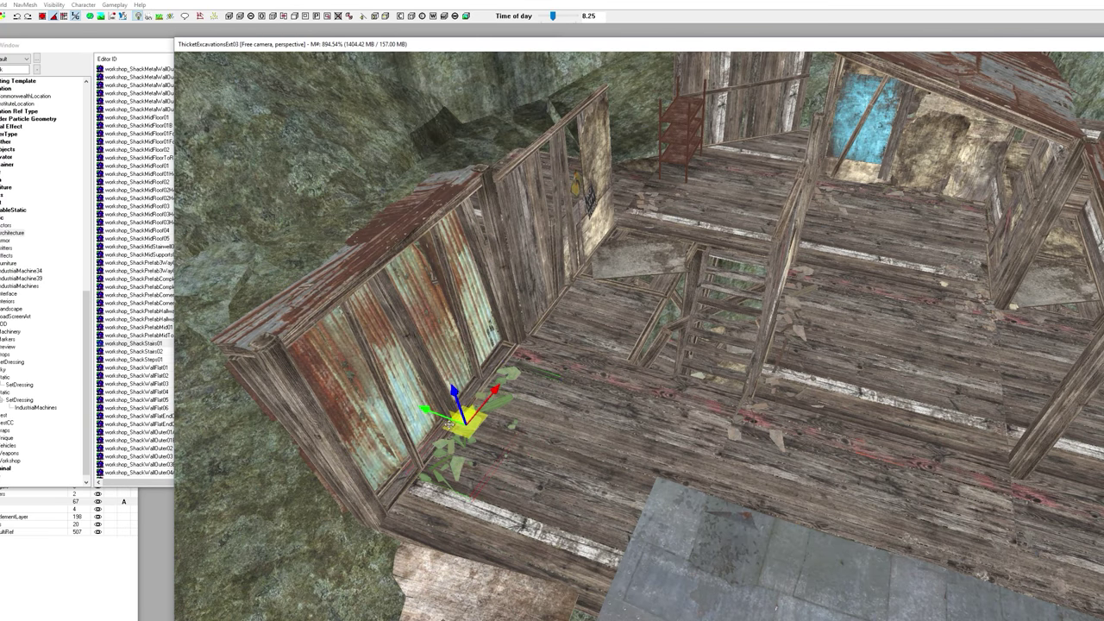
pyautogui.moveTo(532, 401); pyautogui.dragTo(623, 392, button='middle')
pyautogui.moveTo(676, 356); pyautogui.dragTo(629, 380, button='middle')
pyautogui.click(447, 152)
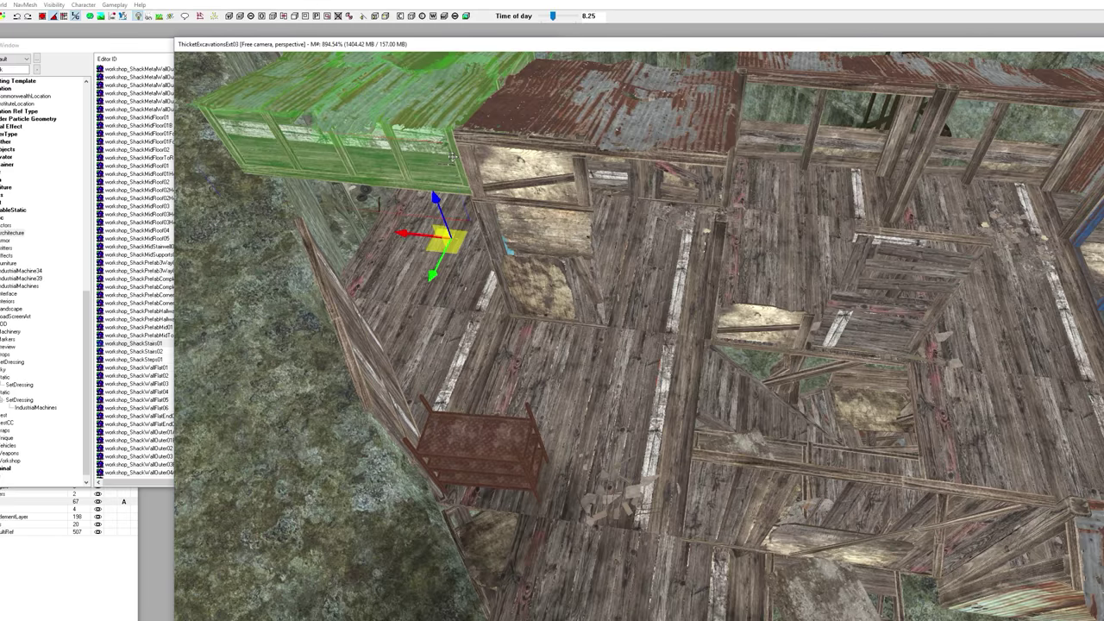
pyautogui.moveTo(446, 152); pyautogui.dragTo(598, 153, button='middle')
pyautogui.moveTo(595, 214); pyautogui.dragTo(650, 358, button='middle')
pyautogui.scroll(3, 622, 315)
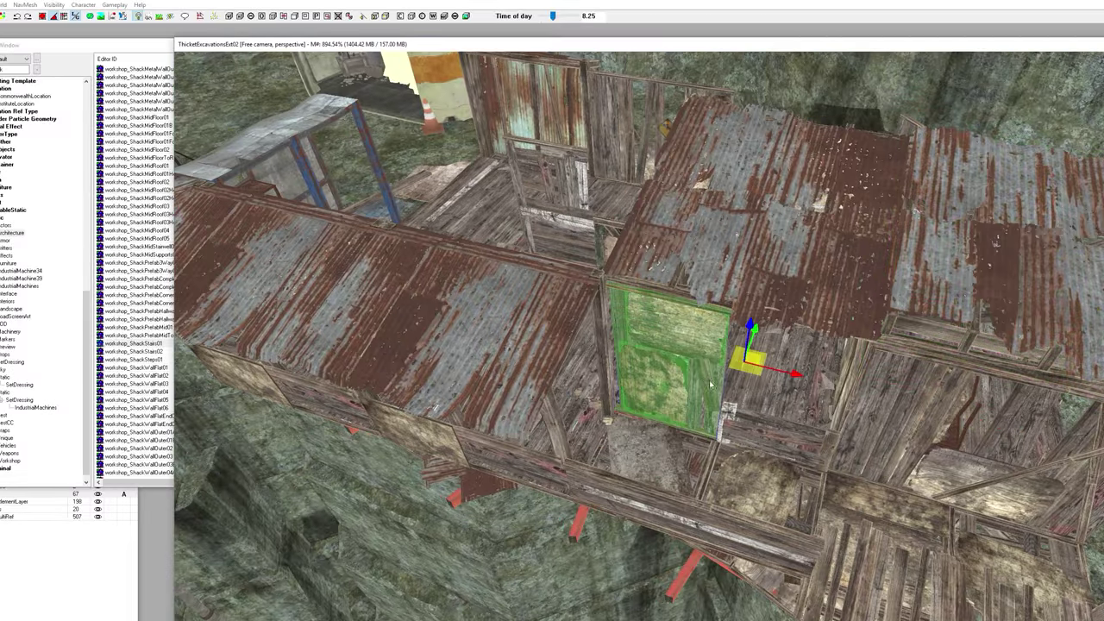
pyautogui.moveTo(711, 386); pyautogui.dragTo(595, 341, button='middle')
pyautogui.click(619, 376)
pyautogui.moveTo(618, 376); pyautogui.dragTo(705, 371, button='middle')
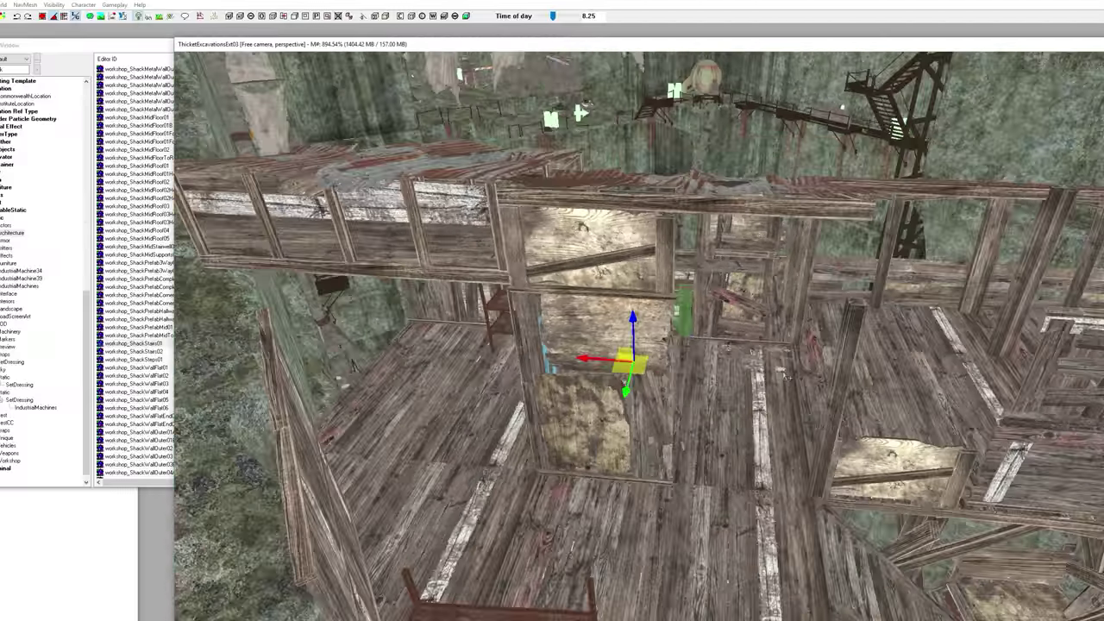
pyautogui.moveTo(785, 373); pyautogui.dragTo(759, 373, button='middle')
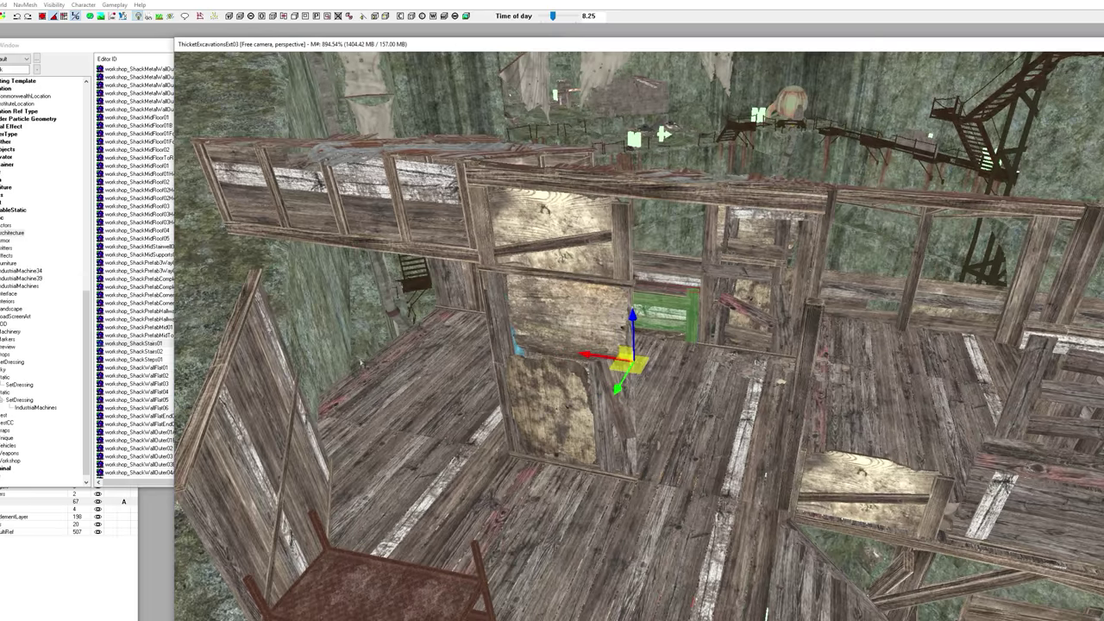
# Step: Find a metal outer wall piece among the shack parts and place it in the upper floor
pyautogui.click(131, 329)
pyautogui.scroll(12, 162, 279)
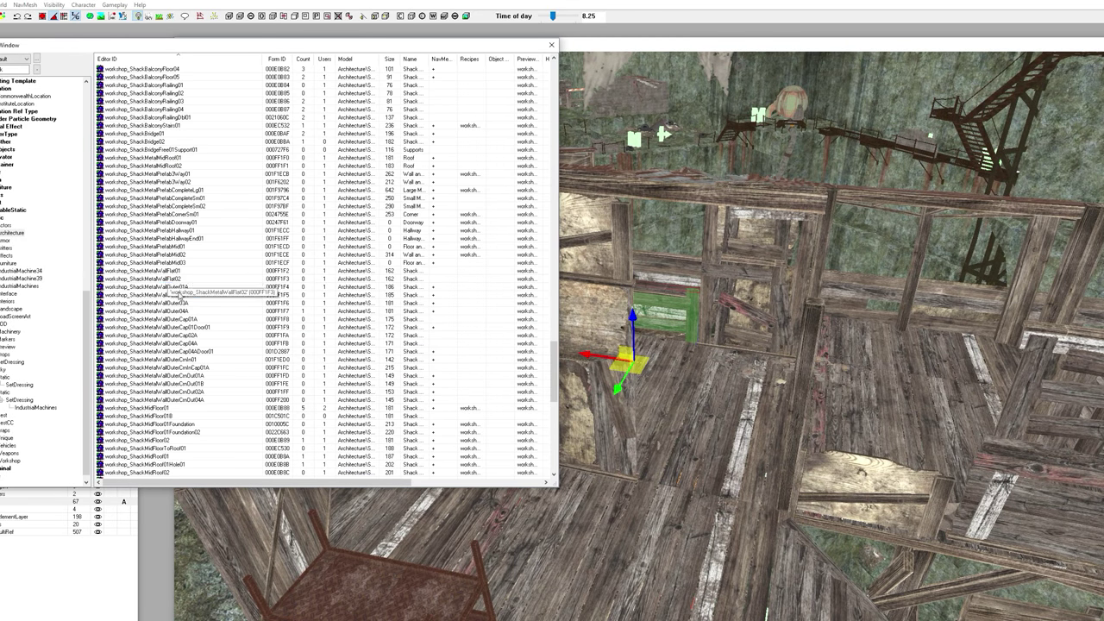
pyautogui.moveTo(170, 287); pyautogui.dragTo(547, 380)
pyautogui.moveTo(688, 397); pyautogui.dragTo(688, 396)
pyautogui.scroll(-3, 689, 397)
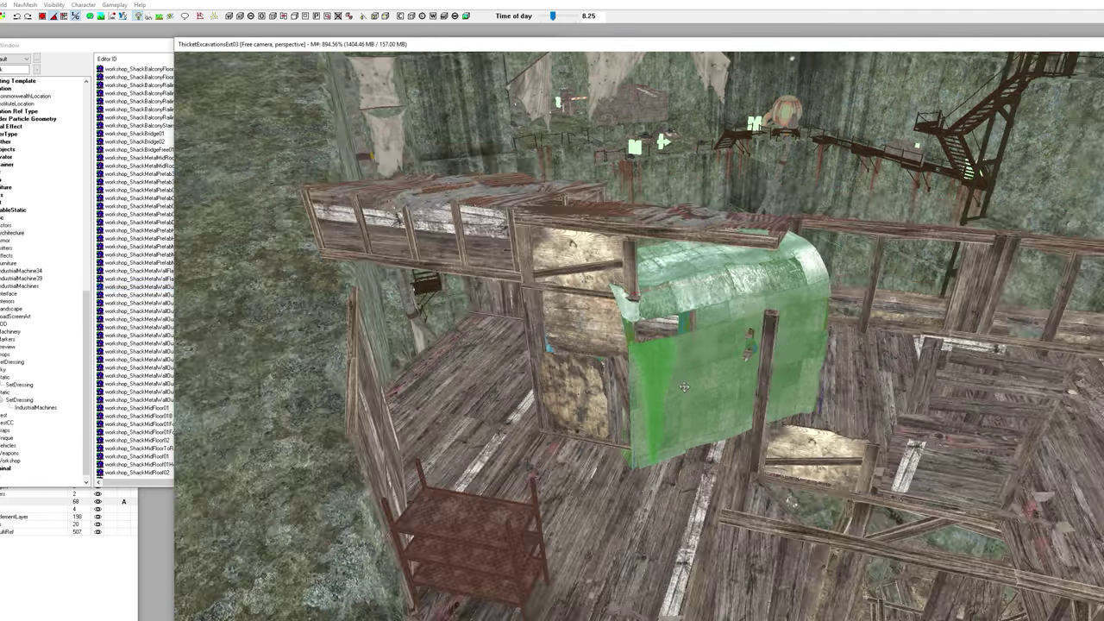
# Step: Move the metal doorway wall to the rear deck opening beside the red shelf and rotate it across the opening
pyautogui.keyDown('shift'); pyautogui.moveTo(688, 396); pyautogui.dragTo(726, 282, button='middle'); pyautogui.keyUp('shift')
pyautogui.keyDown('shift'); pyautogui.moveTo(657, 283); pyautogui.dragTo(660, 297, button='middle'); pyautogui.keyUp('shift')
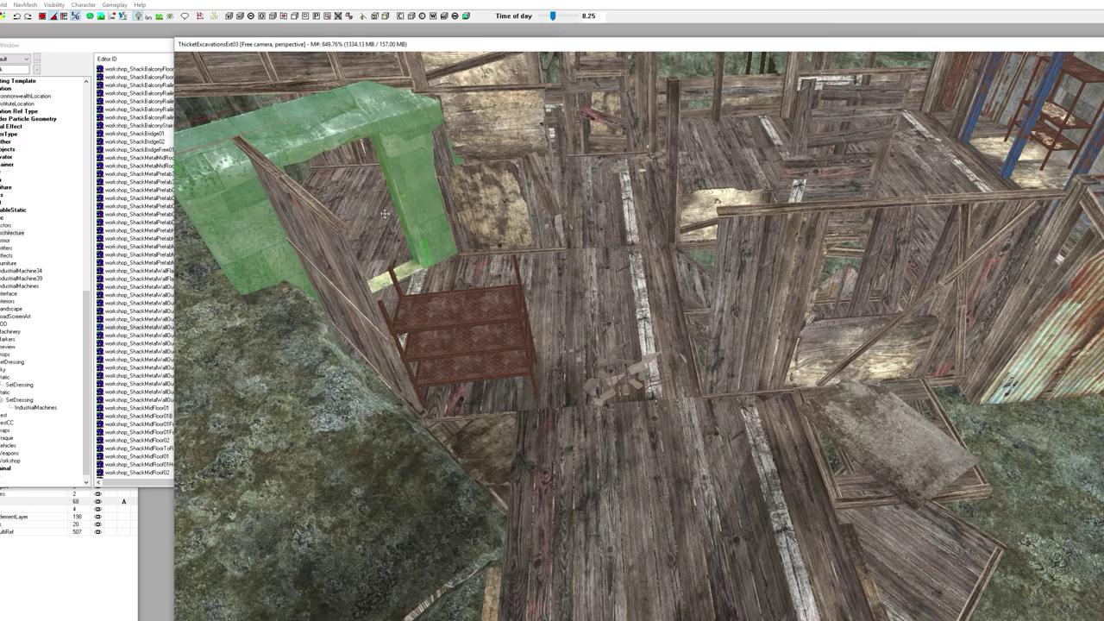
pyautogui.press('e')
pyautogui.press('w')
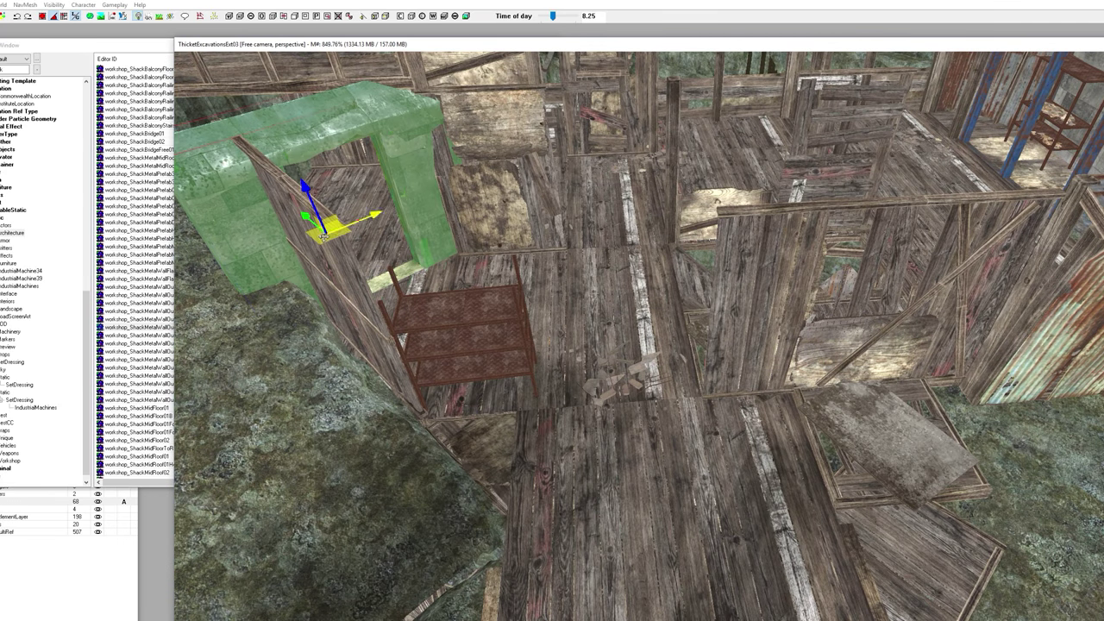
pyautogui.moveTo(323, 235); pyautogui.dragTo(537, 308)
pyautogui.press('e')
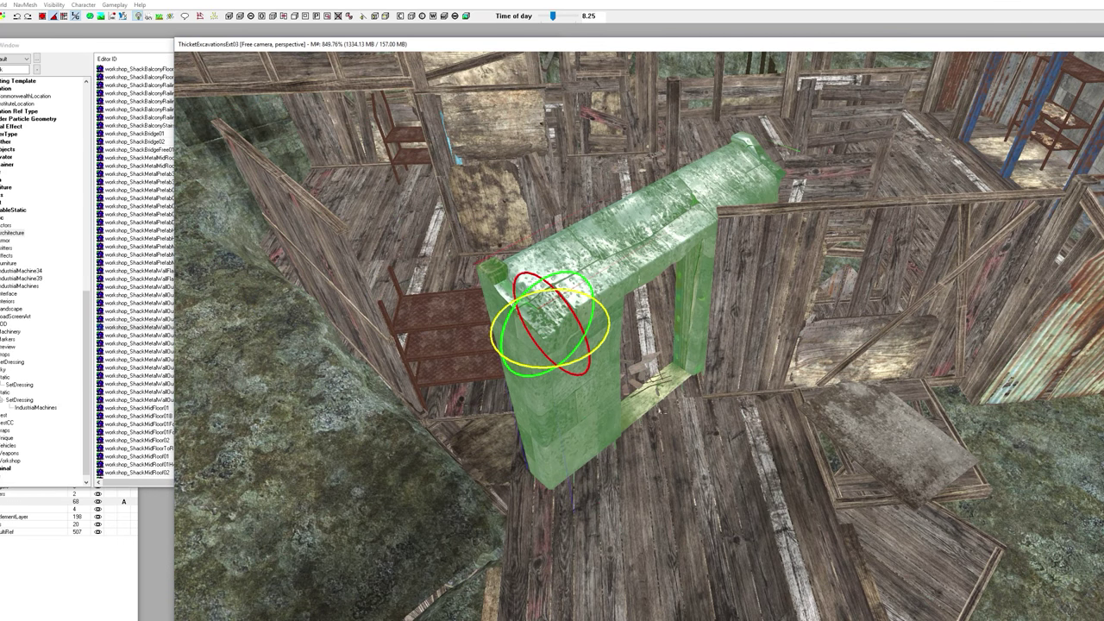
pyautogui.moveTo(591, 355); pyautogui.dragTo(628, 343)
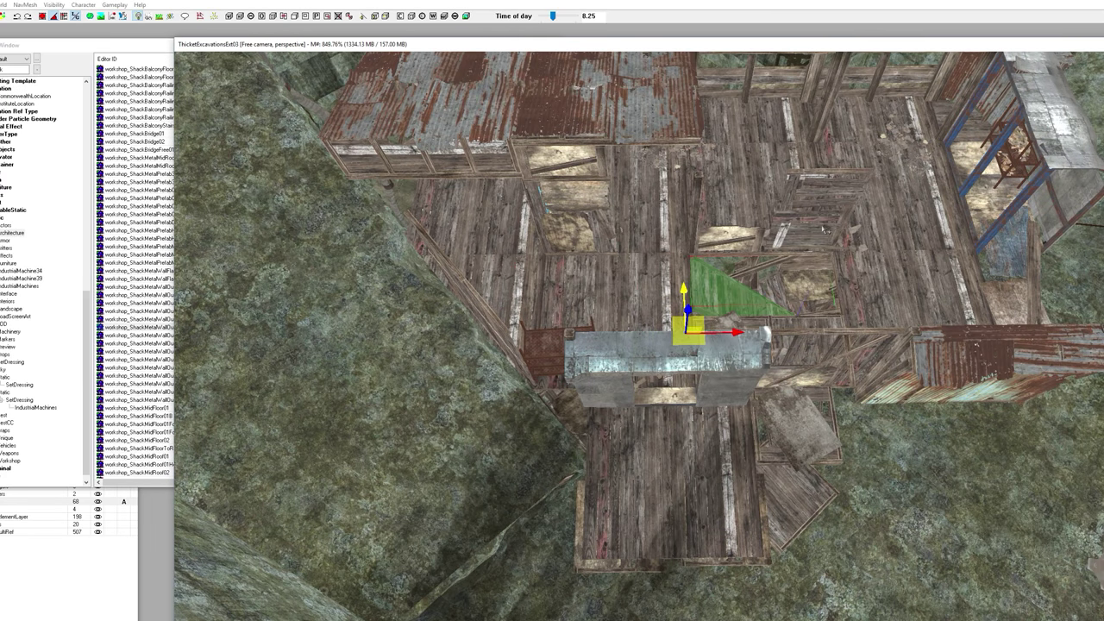
# Step: Redo the last shift of the metal doorway wall at the rear deck opening
pyautogui.click(824, 229)
pyautogui.scroll(3, 792, 251)
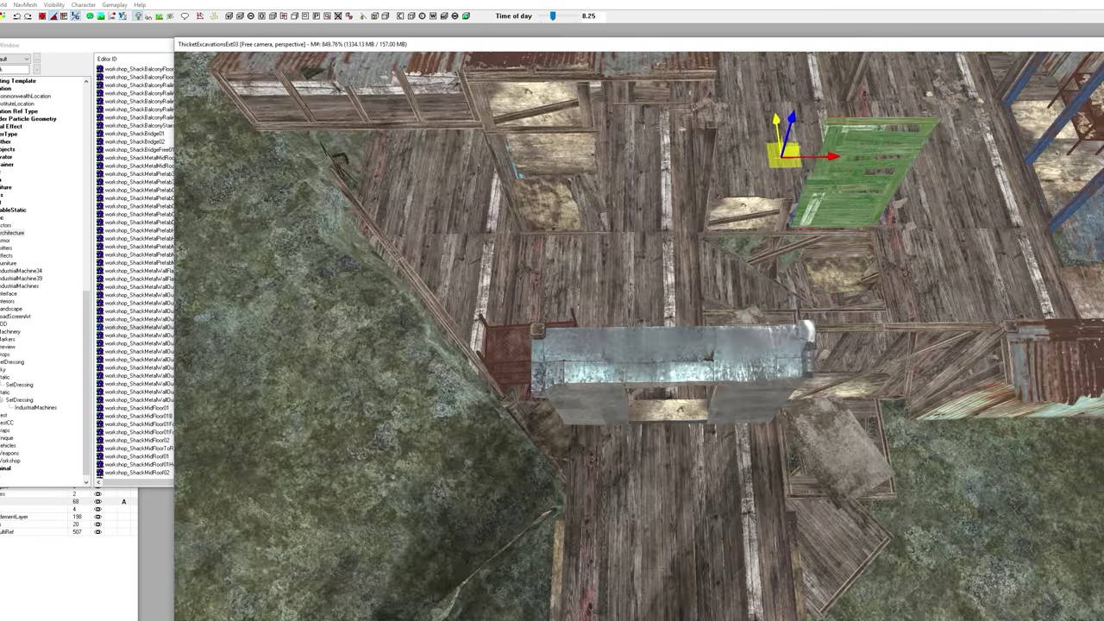
pyautogui.moveTo(580, 380); pyautogui.dragTo(584, 380, button='middle')
pyautogui.click(585, 350)
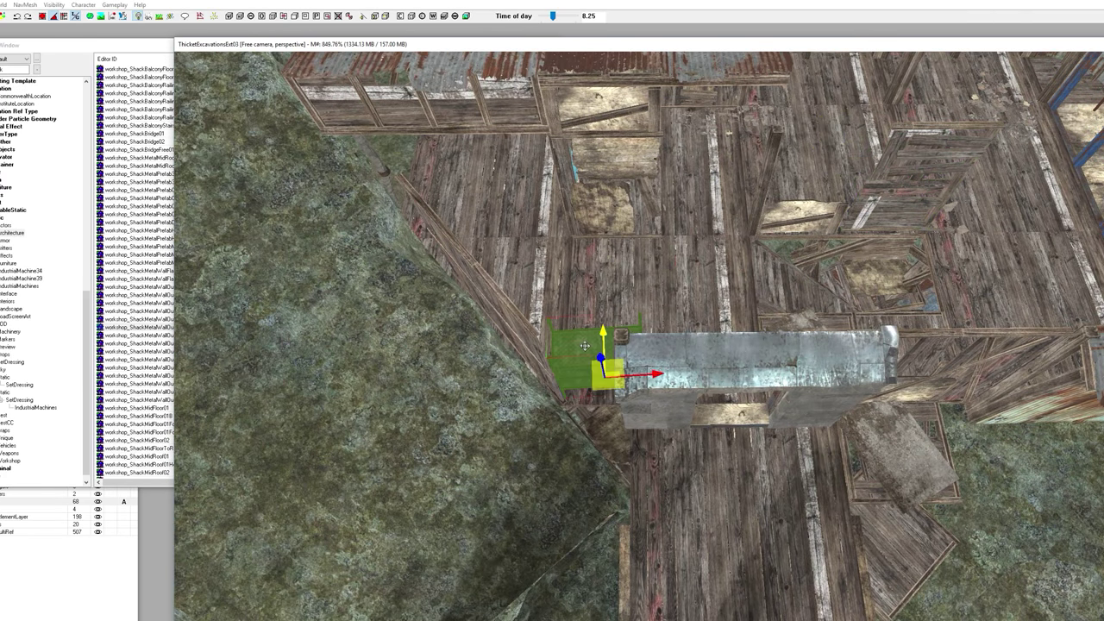
pyautogui.scroll(-2, 585, 346)
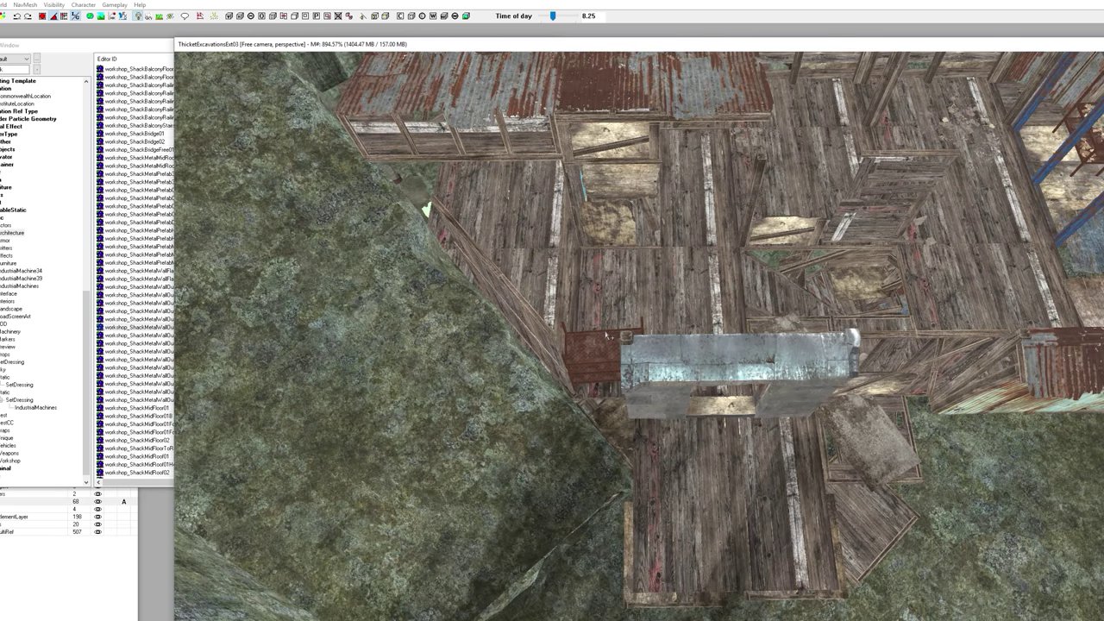
pyautogui.click(608, 336)
pyautogui.click(1, 4)
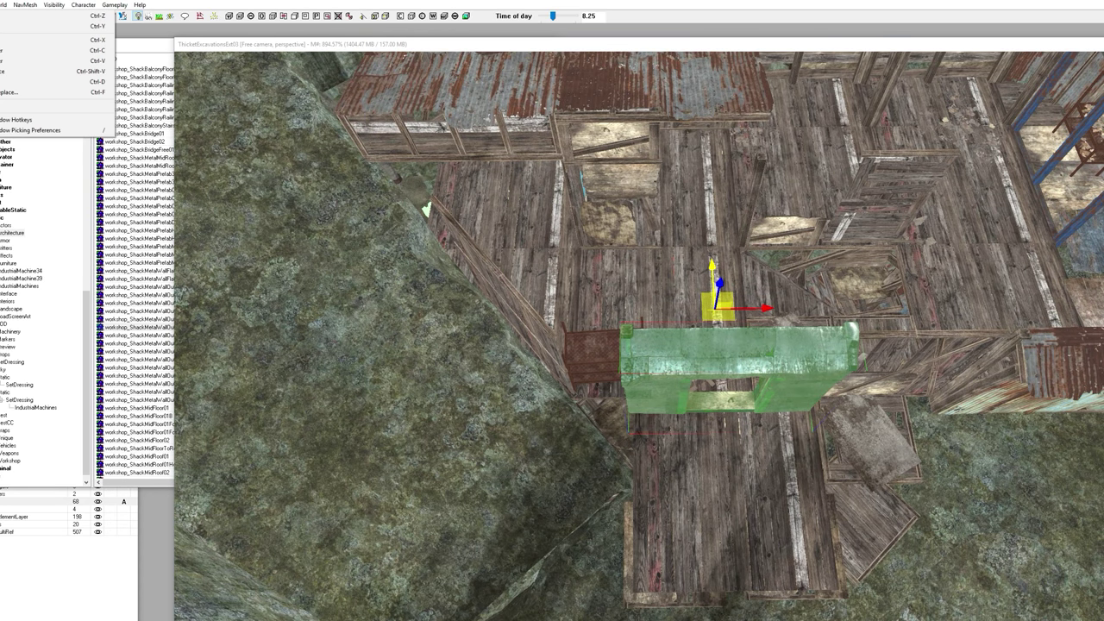
pyautogui.click(3, 26)
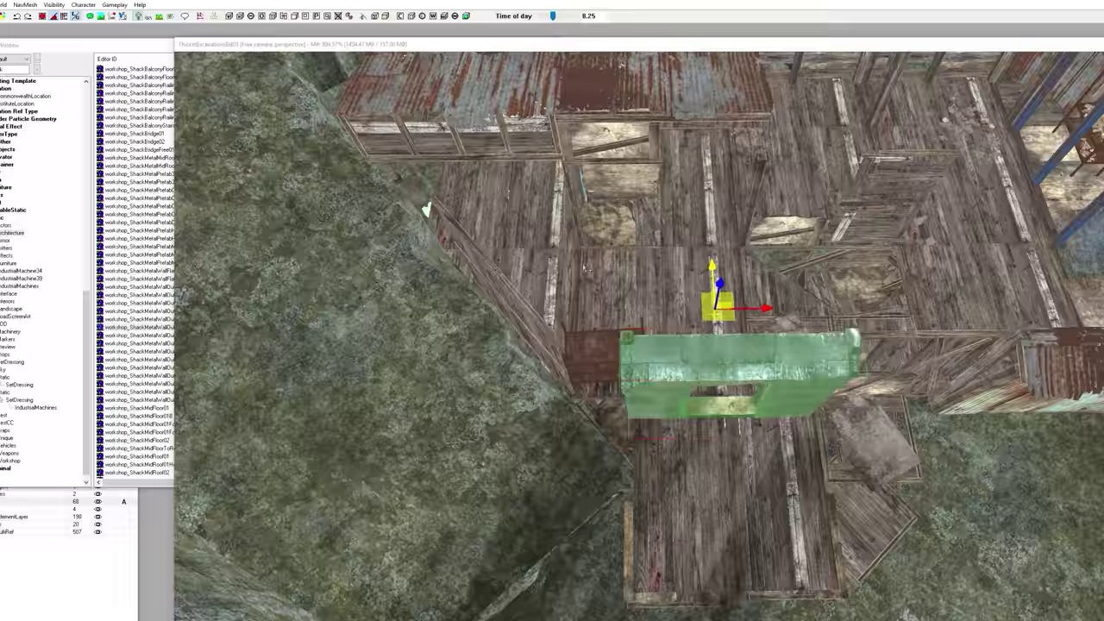
# Step: Copy the wooden wall panel beside the stairwell and paste it next to the metal doorway, behind the red shelf
pyautogui.scroll(3, 580, 324)
pyautogui.click(551, 354)
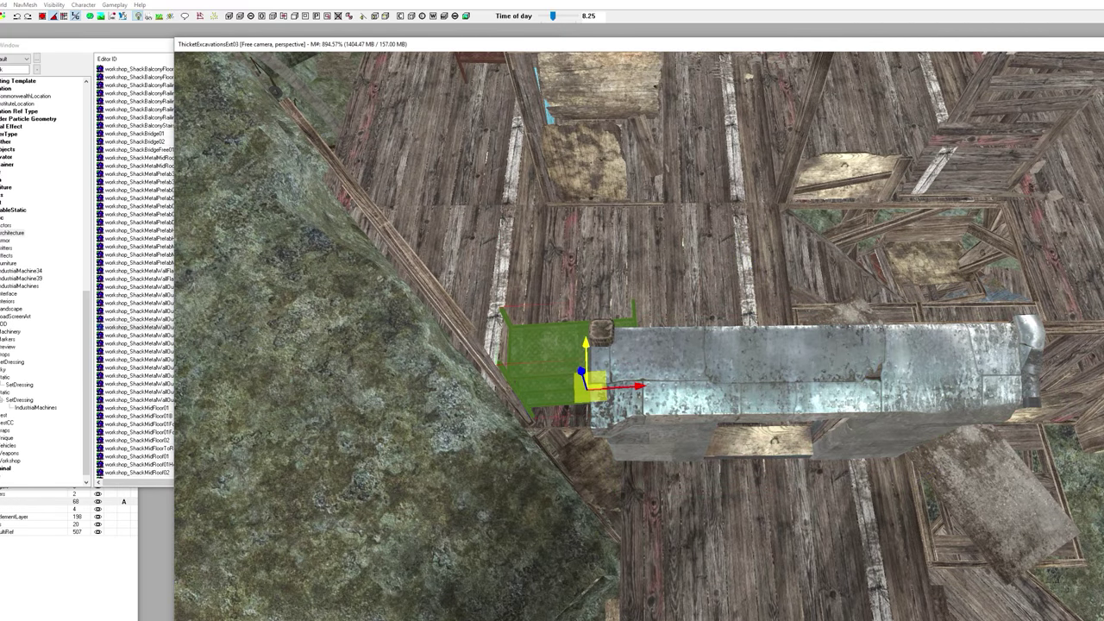
pyautogui.click(1, 5)
pyautogui.click(4, 61)
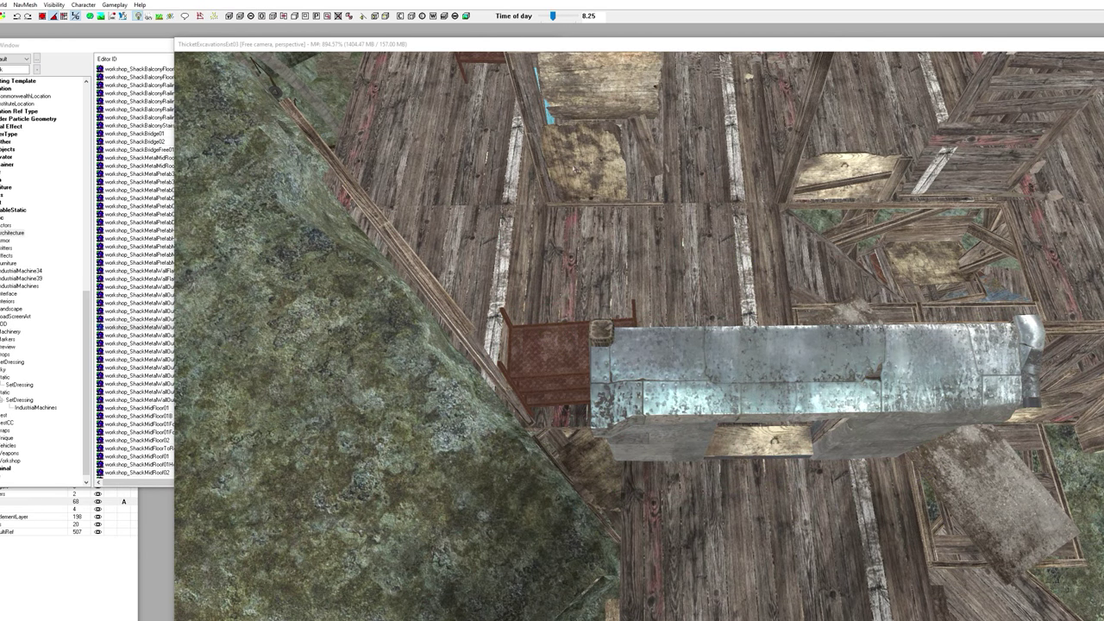
pyautogui.scroll(-3, 643, 326)
pyautogui.click(898, 185)
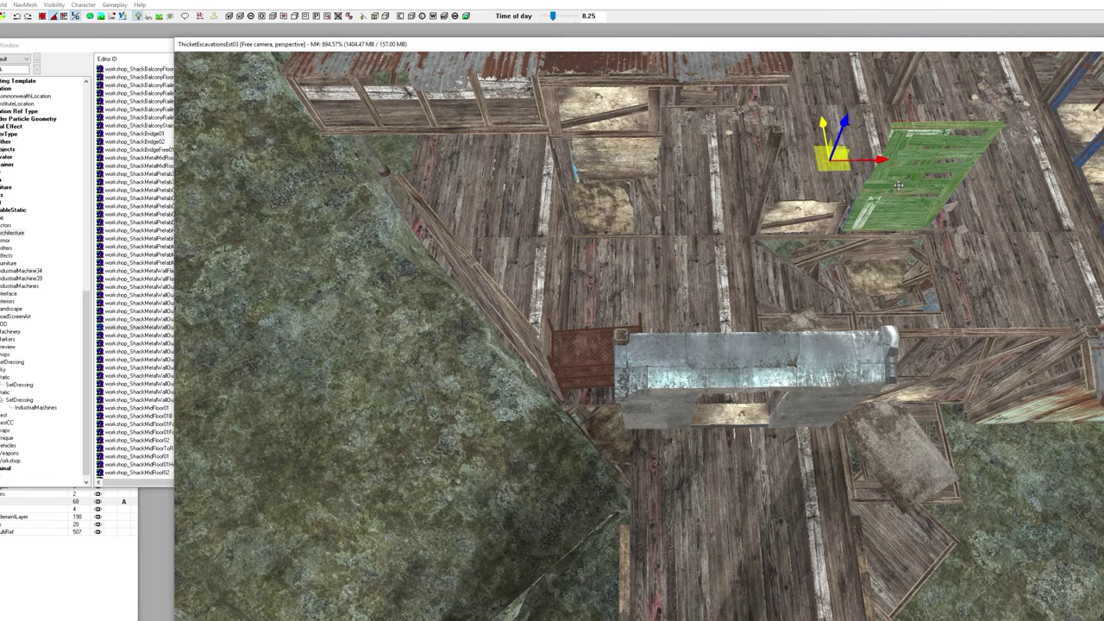
pyautogui.click(643, 247)
pyautogui.hotkey('ctrl', 'v')
pyautogui.keyDown('shift'); pyautogui.moveTo(643, 248); pyautogui.dragTo(584, 269, button='middle'); pyautogui.keyUp('shift')
pyautogui.moveTo(691, 353); pyautogui.dragTo(595, 307)
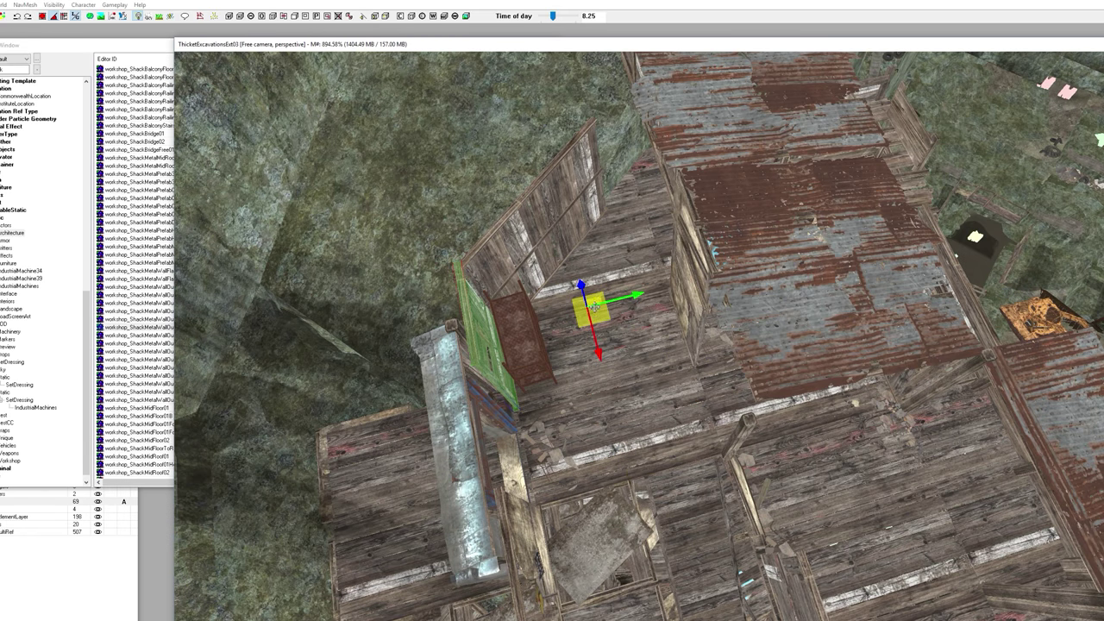
pyautogui.click(433, 418)
pyautogui.moveTo(415, 413); pyautogui.dragTo(458, 442, button='middle')
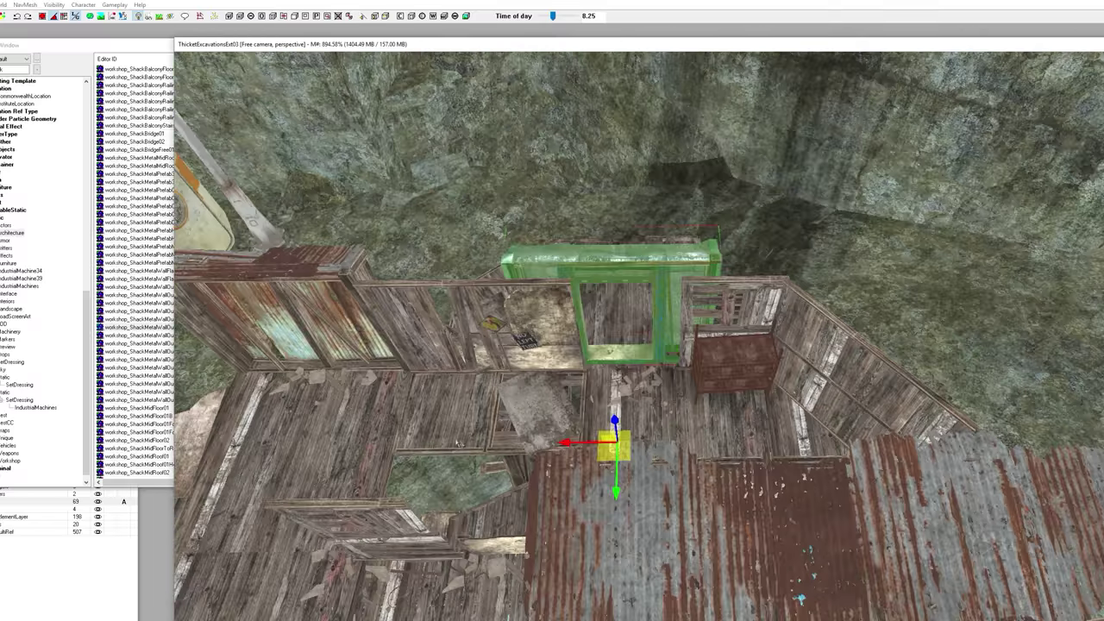
pyautogui.scroll(3, 518, 445)
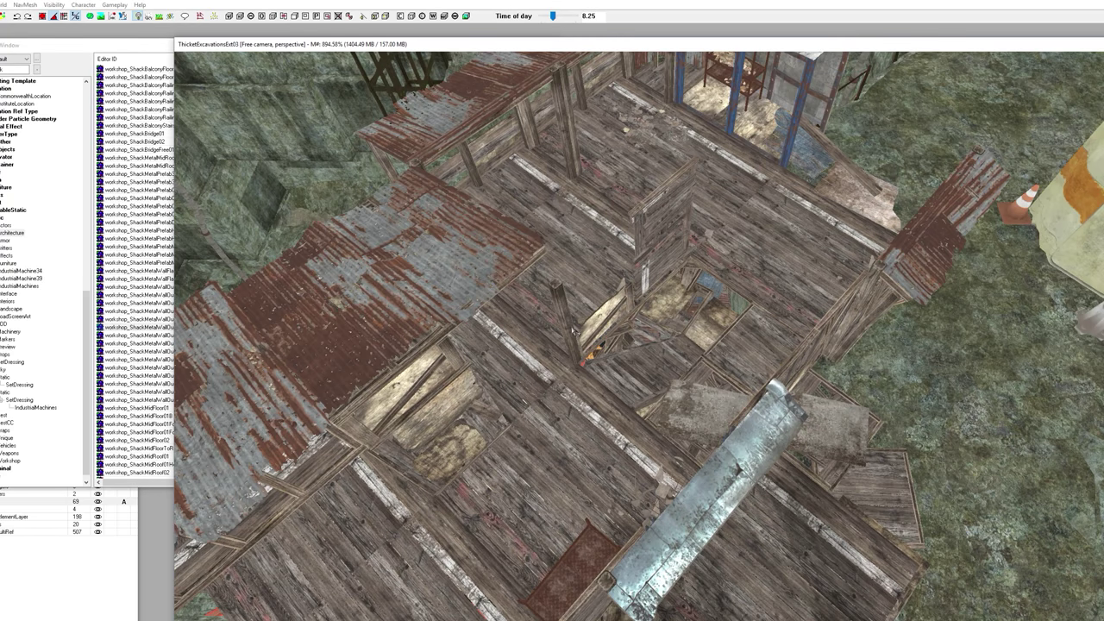
pyautogui.click(557, 325)
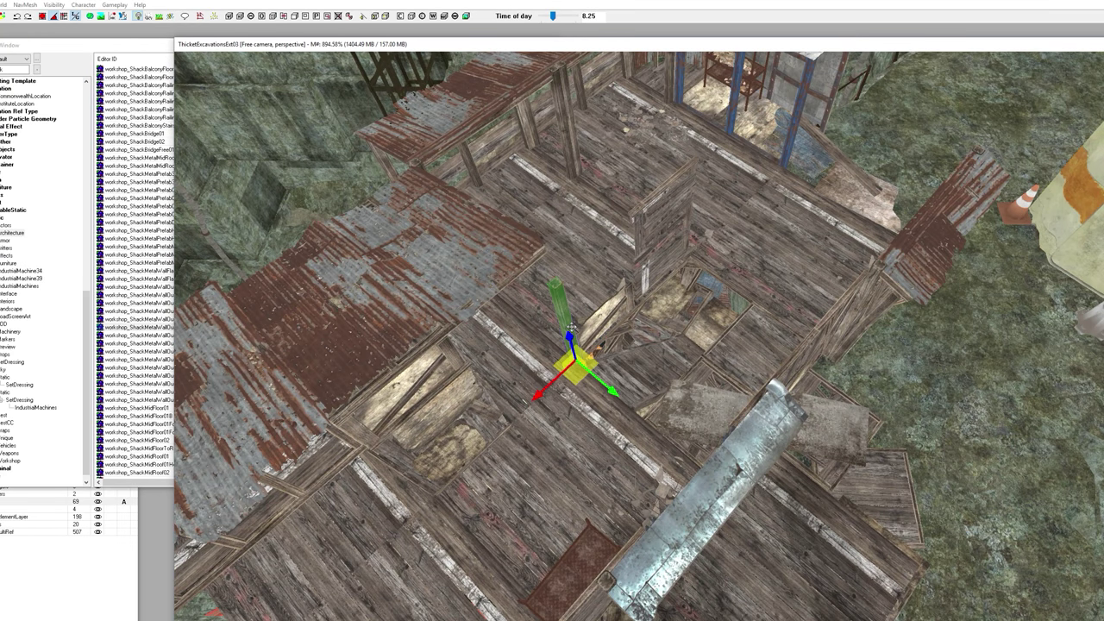
pyautogui.moveTo(557, 324); pyautogui.dragTo(580, 341, button='middle')
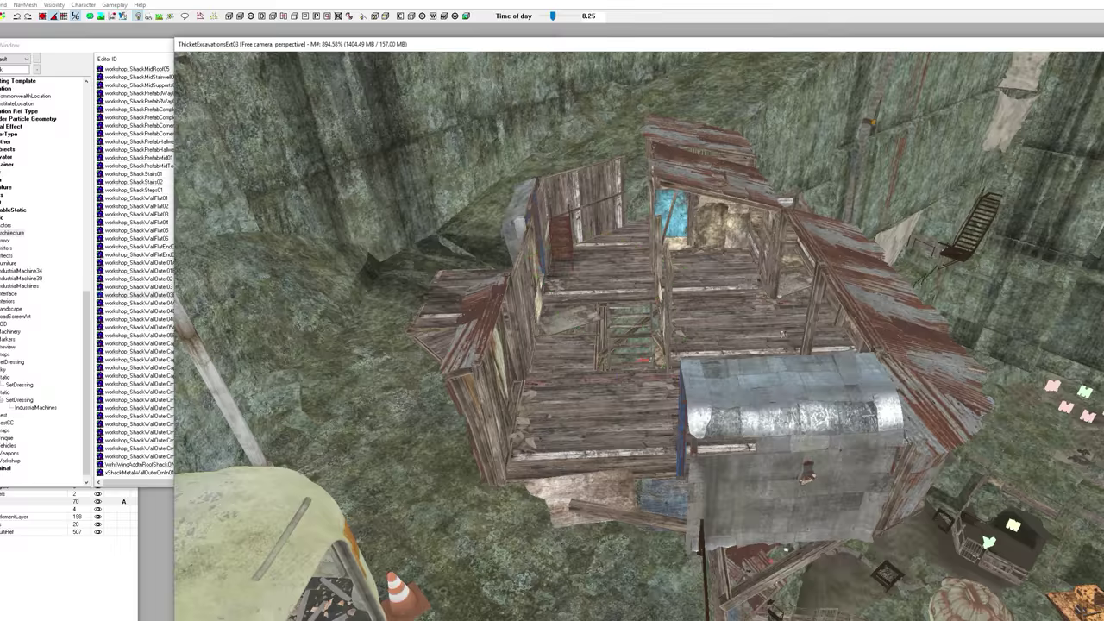
# Step: Delete the roofed outer wall section in the middle of the shack's cliff-facing front
pyautogui.click(875, 328)
pyautogui.moveTo(875, 328); pyautogui.dragTo(534, 353, button='middle')
pyautogui.click(545, 347)
pyautogui.press('Delete')
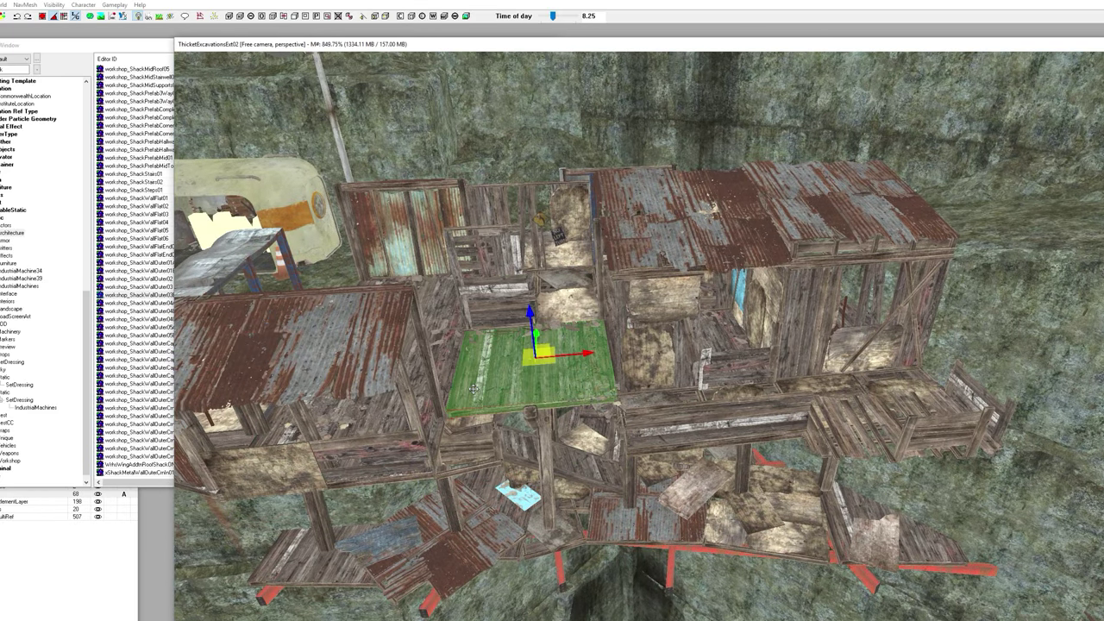
# Step: Insert a roofed outer wall section with windows and rotate it to fill the gap in the cliff-facing front
pyautogui.moveTo(113, 296); pyautogui.dragTo(532, 354)
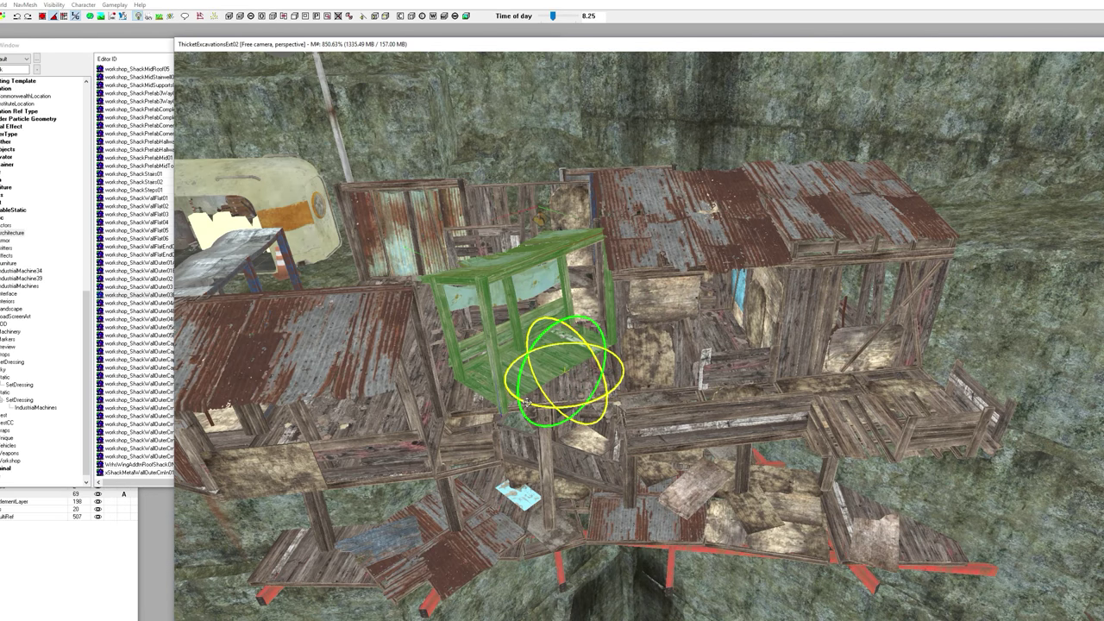
pyautogui.moveTo(527, 403)
pyautogui.mouseDown()
pyautogui.moveTo(628, 402)
pyautogui.moveTo(527, 397)
pyautogui.moveTo(521, 411)
pyautogui.moveTo(542, 409)
pyautogui.moveTo(521, 408)
pyautogui.mouseUp()
pyautogui.click(43, 19)
pyautogui.moveTo(511, 428); pyautogui.dragTo(629, 428, button='middle')
# Step: Place a workshop_ShackWallOuter04A section on the trailer-facing side and align it next to the curved metal section
pyautogui.click(148, 303)
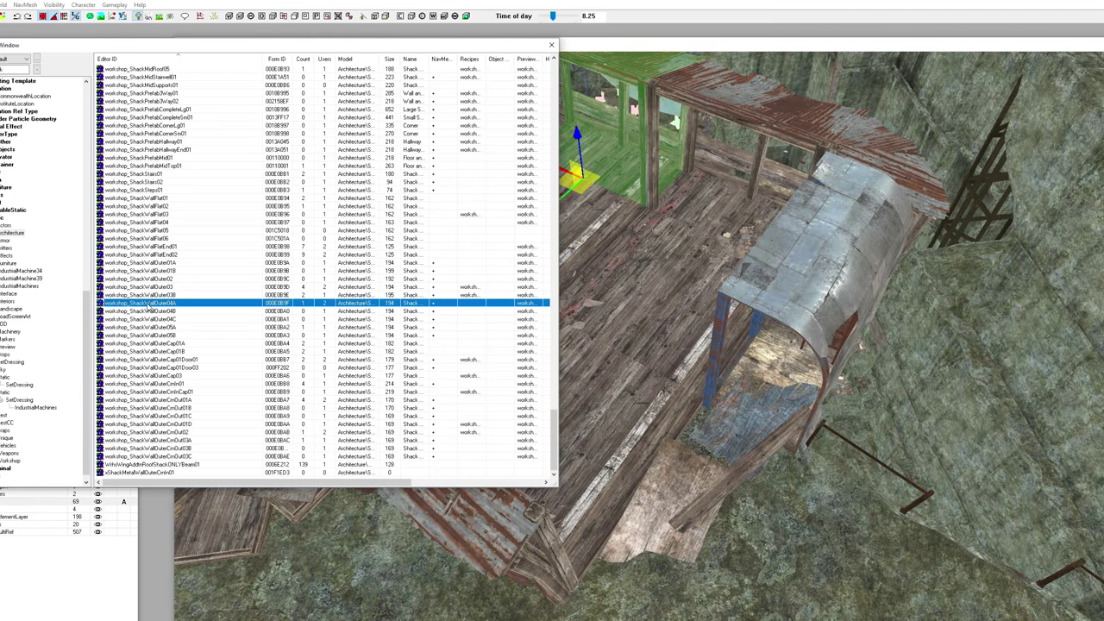
pyautogui.moveTo(595, 440); pyautogui.dragTo(666, 453)
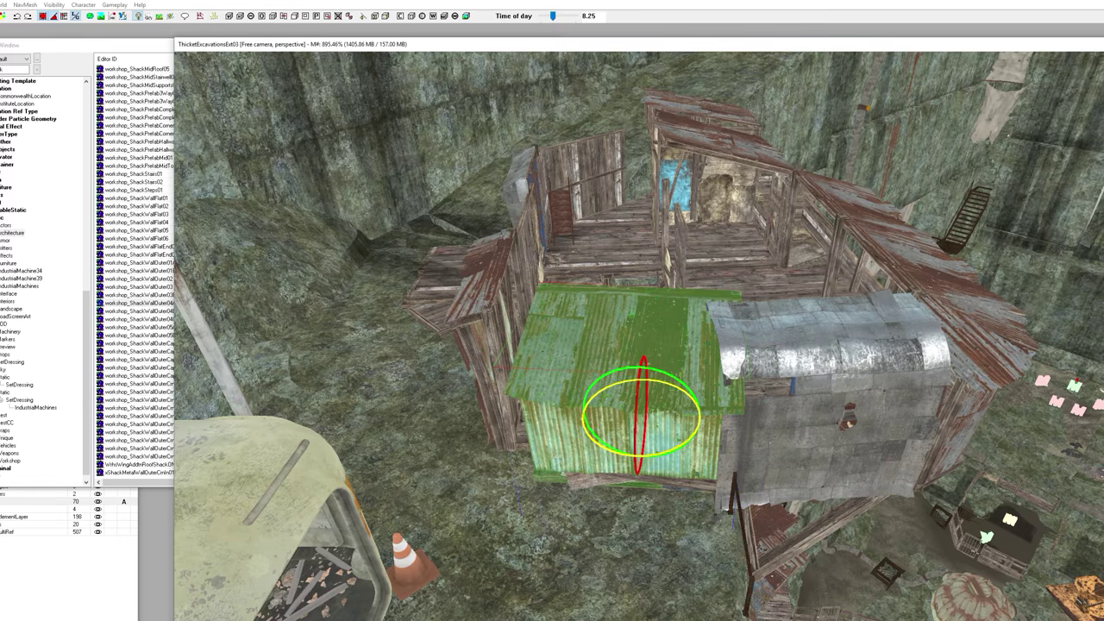
pyautogui.moveTo(666, 453); pyautogui.dragTo(631, 443, button='middle')
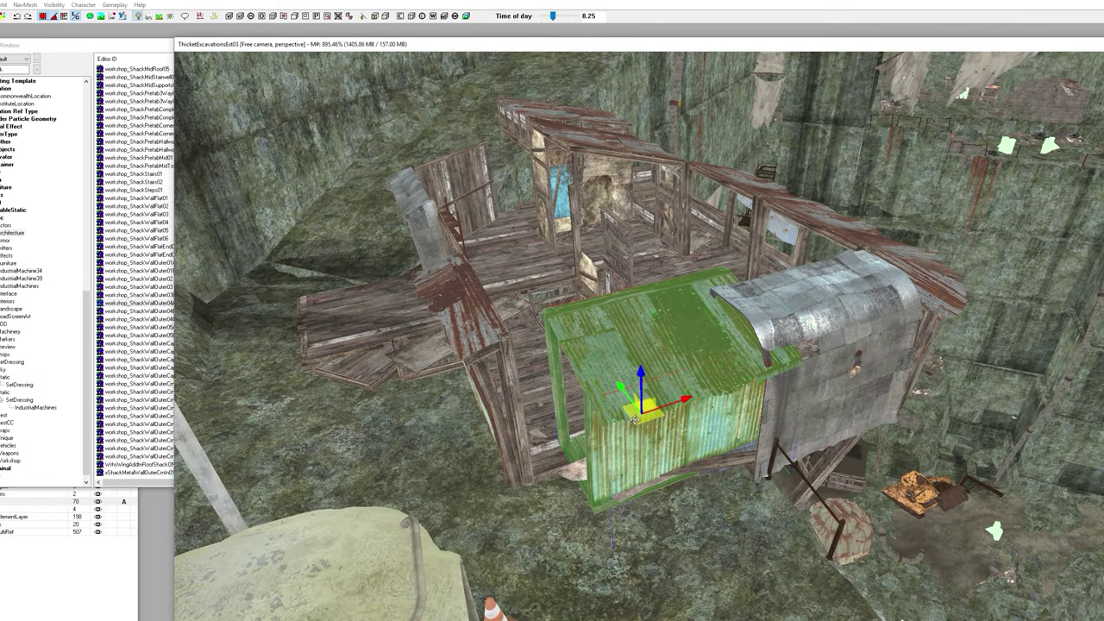
pyautogui.moveTo(548, 435); pyautogui.dragTo(623, 436)
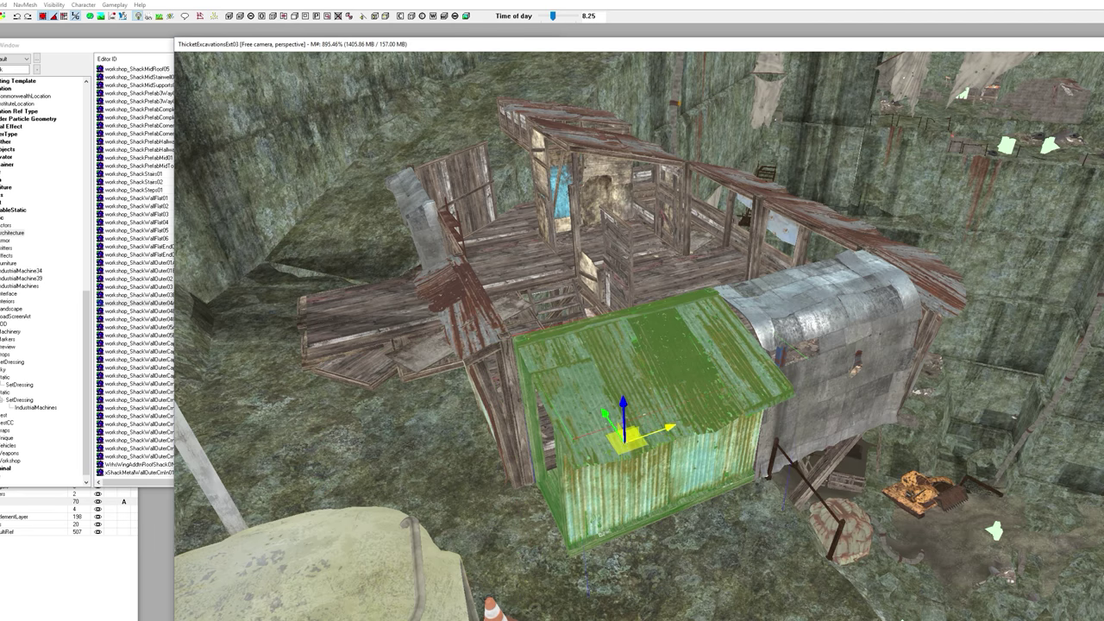
# Step: Examine the shack's upper floor from several sides, checking the outer walls, doorway side and unroofed rooms
pyautogui.moveTo(622, 436); pyautogui.dragTo(811, 525, button='middle')
pyautogui.click(876, 525)
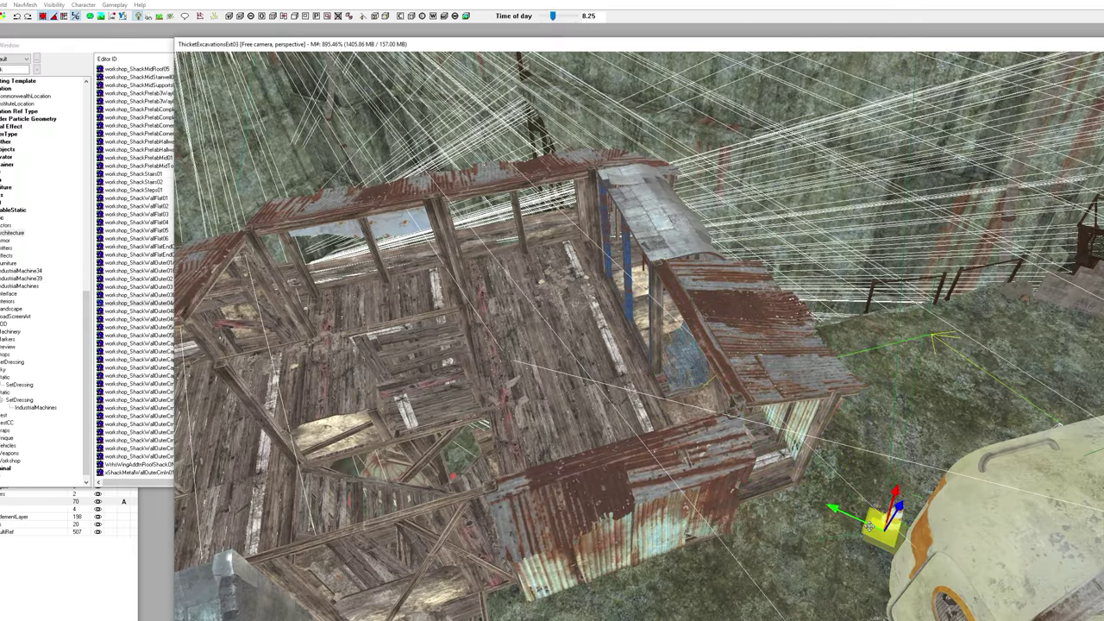
pyautogui.moveTo(379, 393); pyautogui.dragTo(315, 373, button='middle')
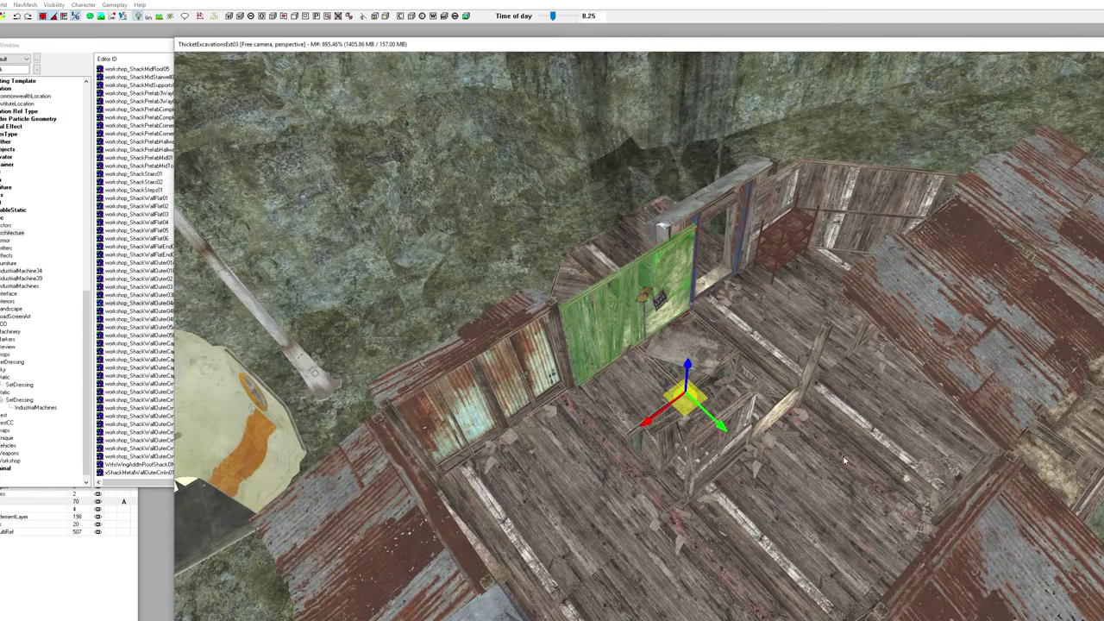
pyautogui.moveTo(844, 460); pyautogui.dragTo(871, 387, button='middle')
pyautogui.click(849, 203)
pyautogui.moveTo(850, 202); pyautogui.dragTo(898, 266, button='middle')
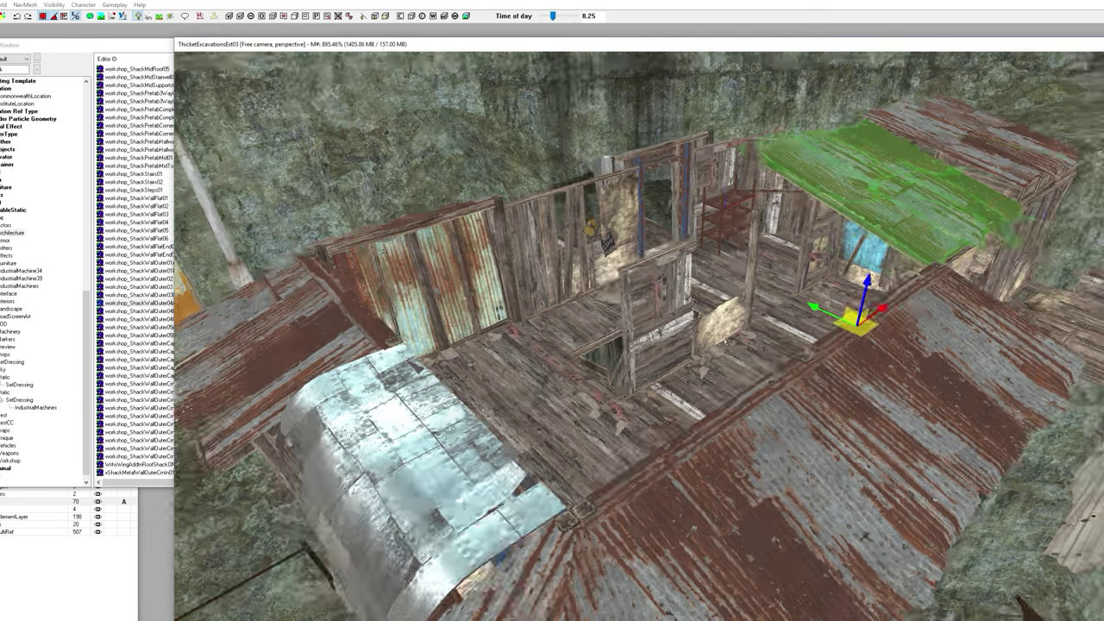
pyautogui.moveTo(726, 342); pyautogui.dragTo(740, 475, button='middle')
pyautogui.click(726, 494)
pyautogui.moveTo(672, 449); pyautogui.dragTo(718, 480, button='middle')
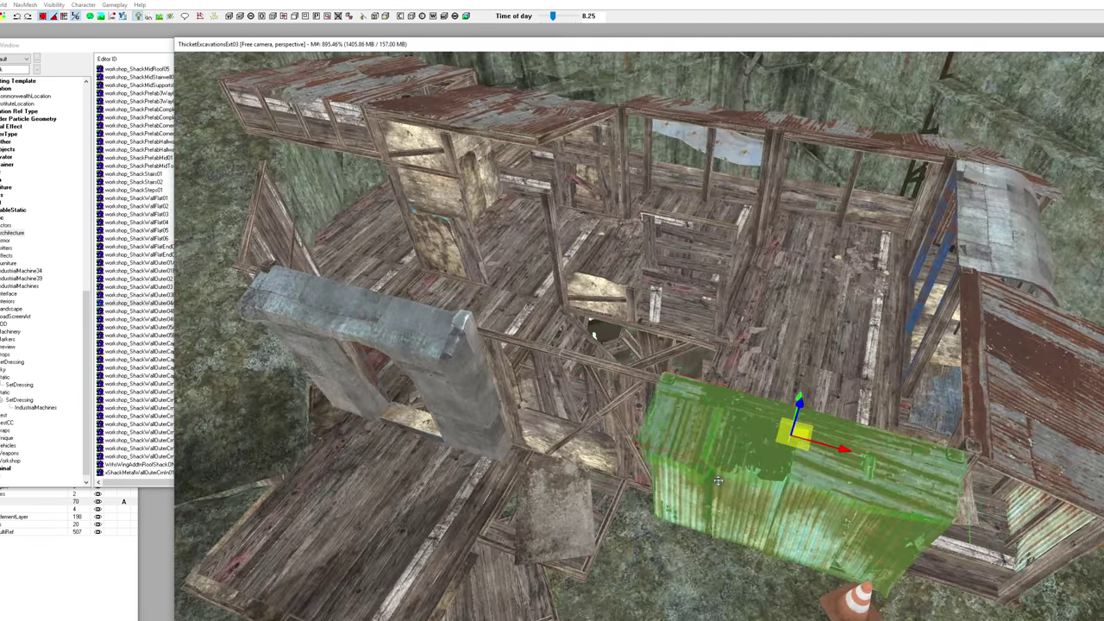
# Step: Check the base object of the existing flat roof piece over the open floor and filter the object list by "midroof"
pyautogui.click(528, 117)
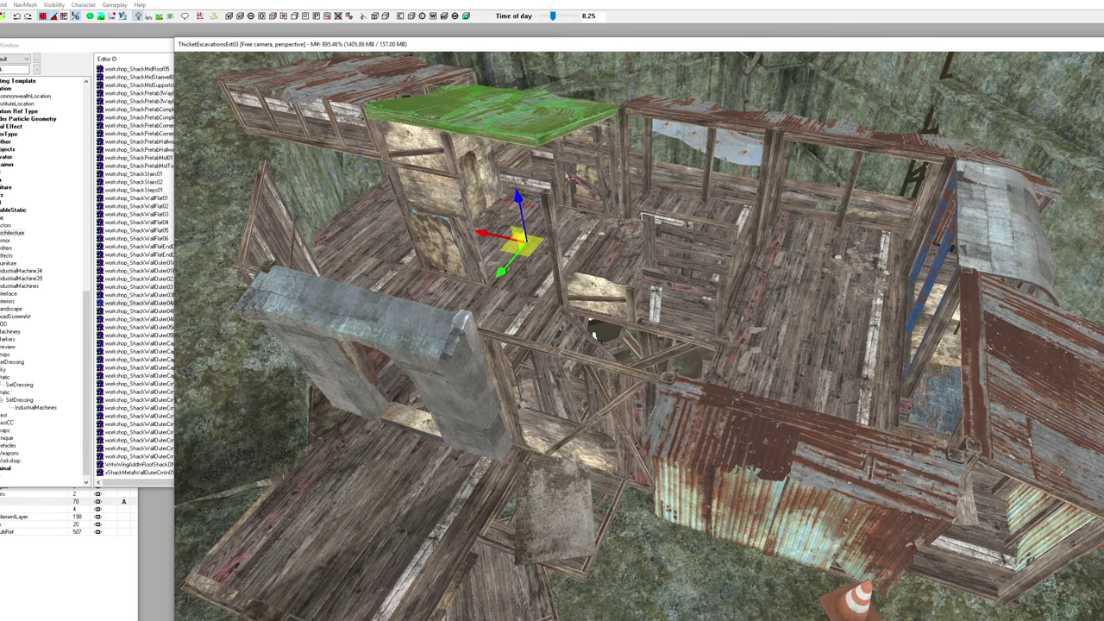
pyautogui.doubleClick(560, 112)
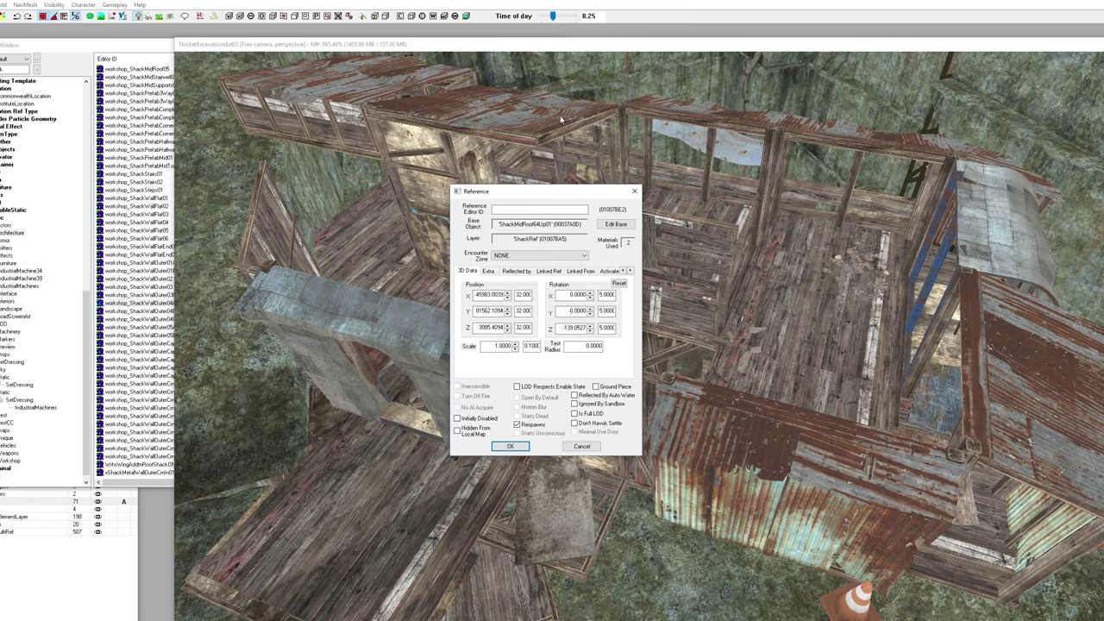
pyautogui.click(635, 191)
pyautogui.doubleClick(11, 71)
pyautogui.write('midroof')
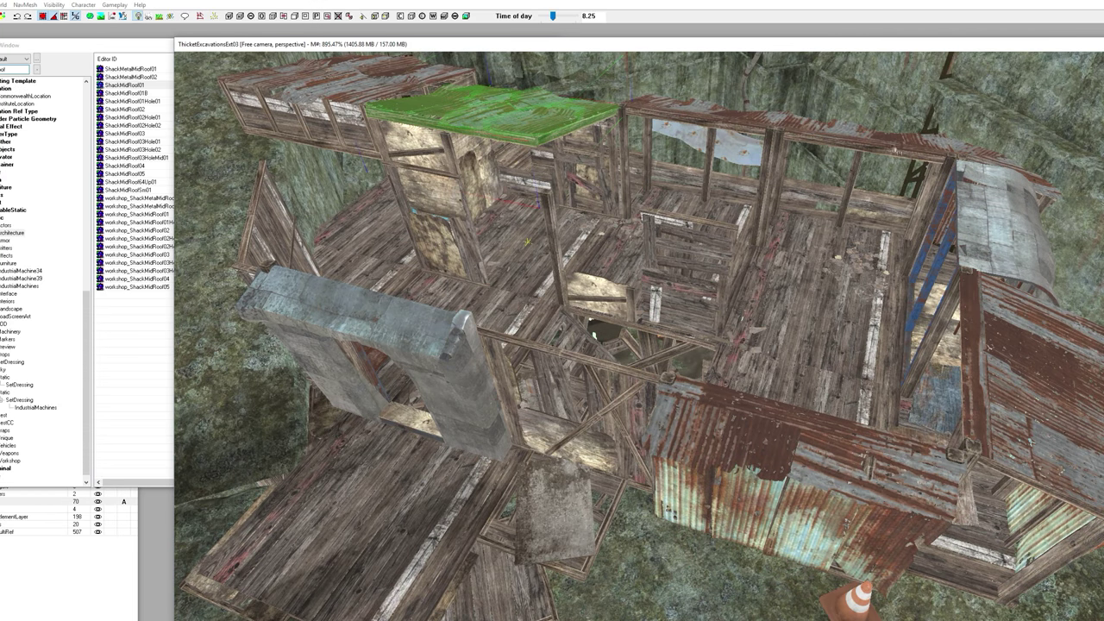
# Step: Place a ShackMidRoof01 piece over the open room behind the corrugated trailer-facing wall, rotated and aligned with the wall's roof edge
pyautogui.moveTo(125, 86); pyautogui.dragTo(840, 213)
pyautogui.scroll(-3, 886, 163)
pyautogui.press('w')
pyautogui.press('e')
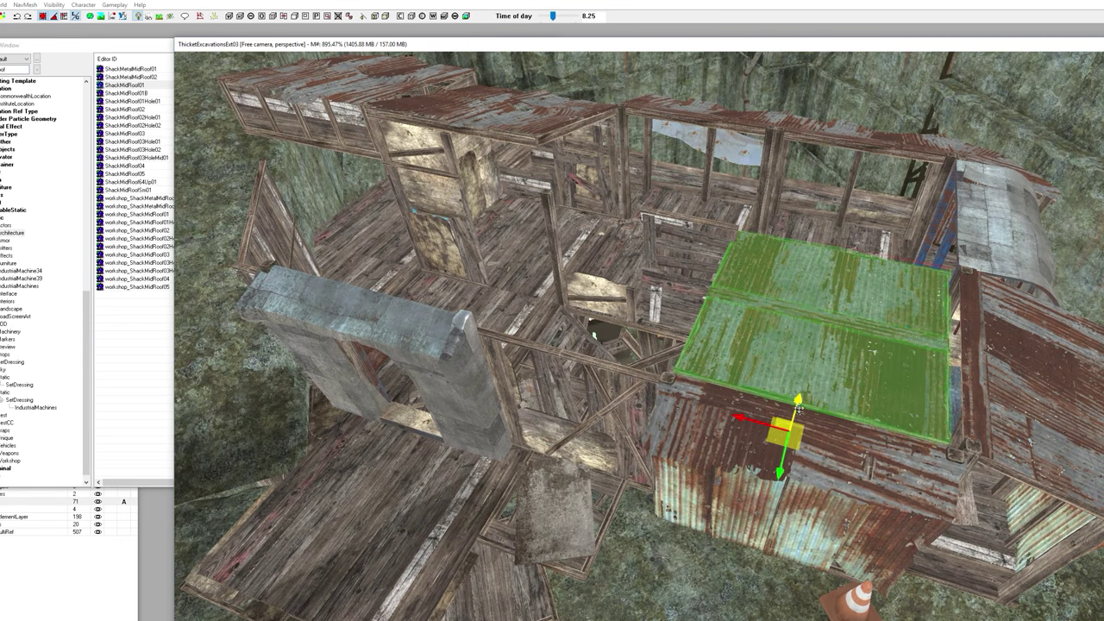
pyautogui.moveTo(798, 399); pyautogui.dragTo(802, 386)
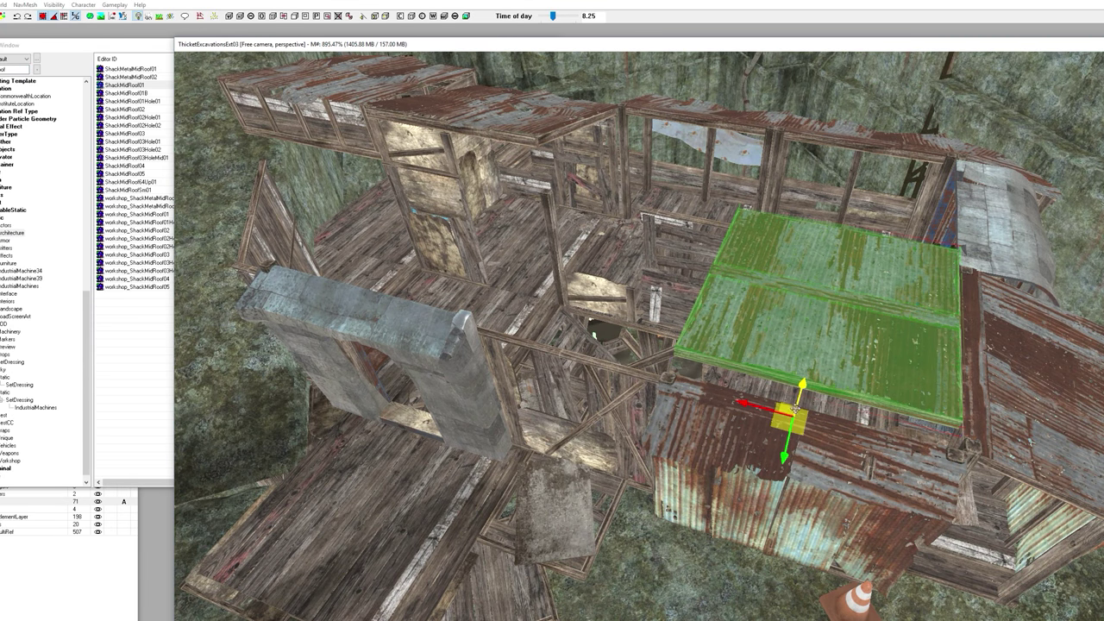
pyautogui.moveTo(783, 456); pyautogui.dragTo(779, 467)
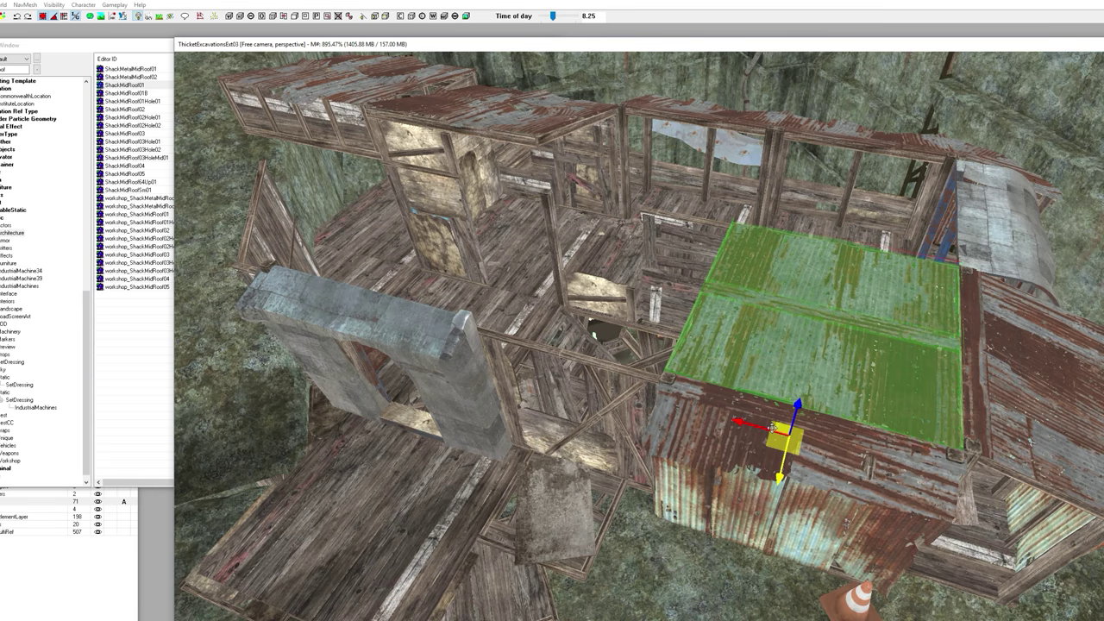
# Step: Add a ShackMidRoof01B piece to the upper floor and rotate it to match the neighbouring roof section
pyautogui.click(132, 96)
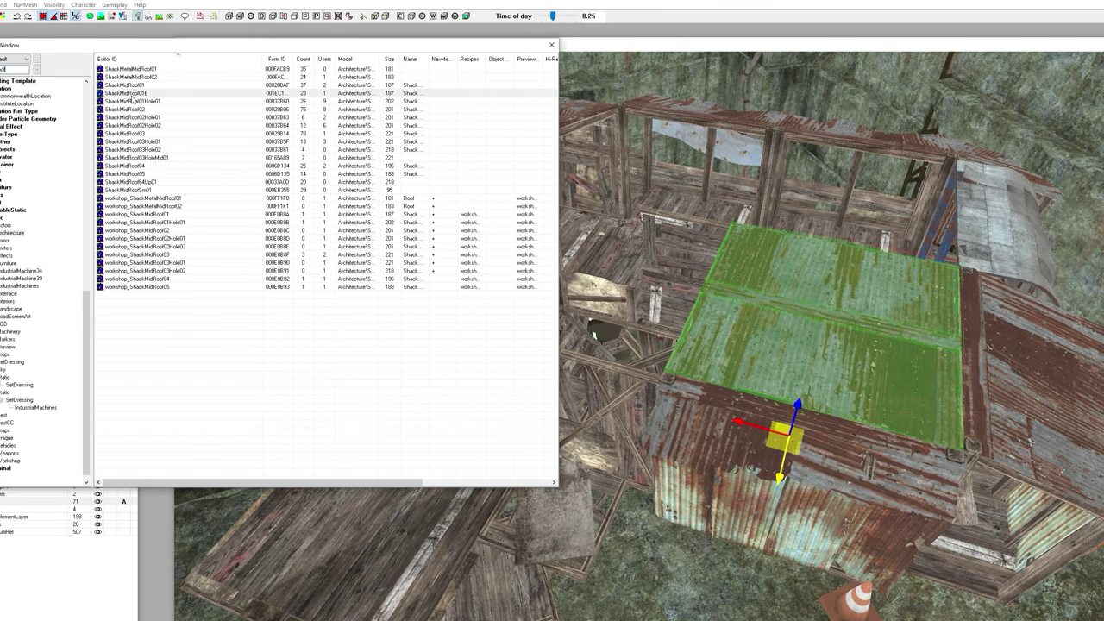
pyautogui.moveTo(844, 252); pyautogui.dragTo(834, 258)
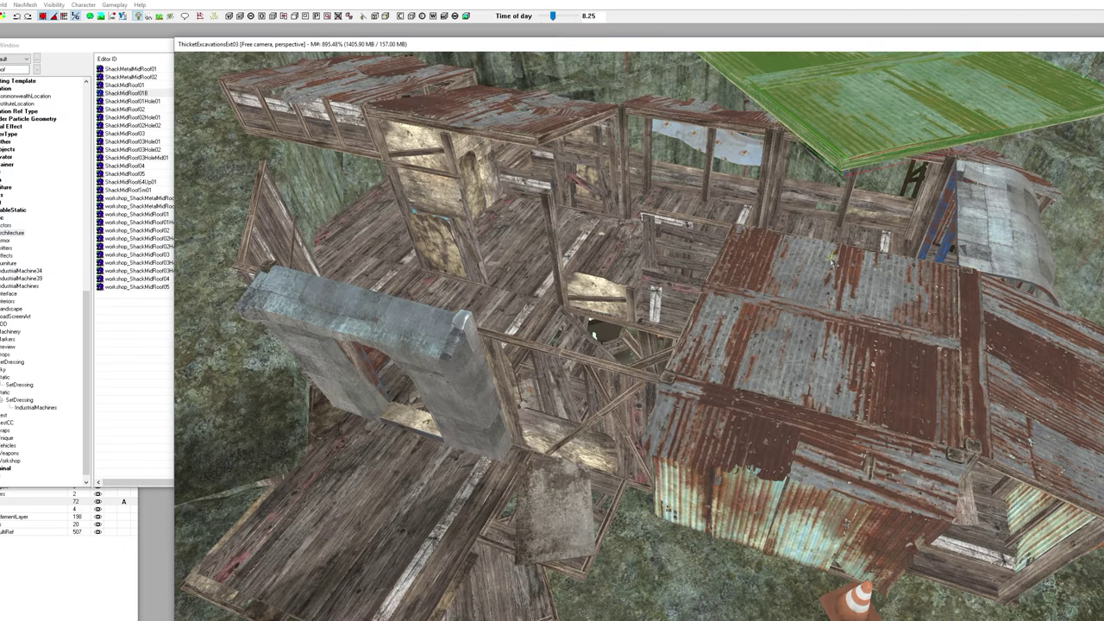
pyautogui.scroll(-3, 831, 260)
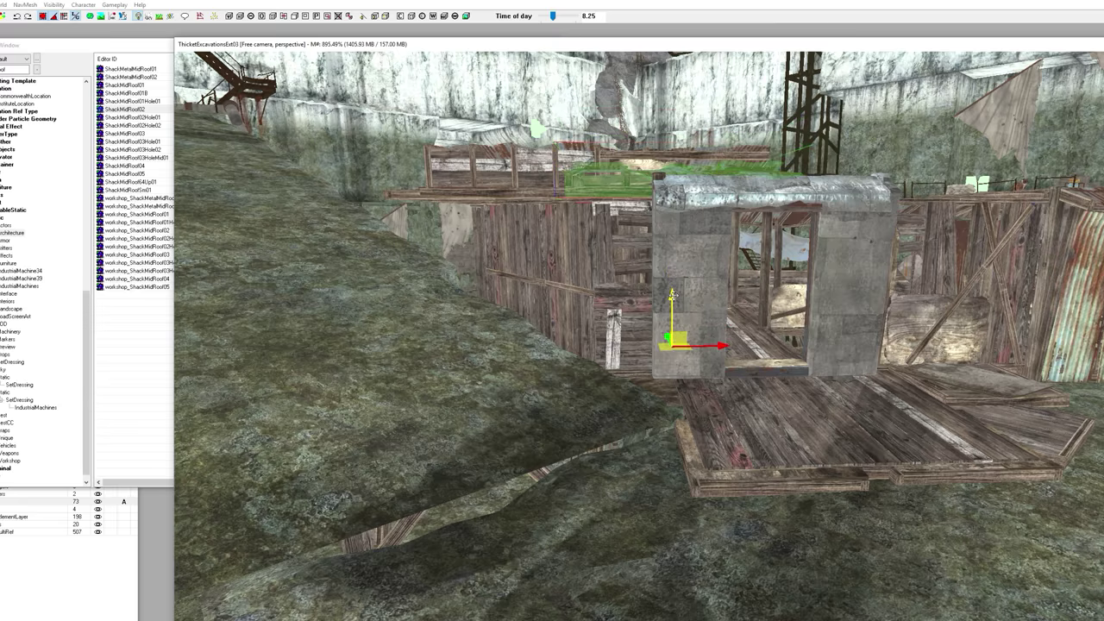
# Step: Fit a ShackMidRoof02 piece behind the metal doorway and a ShackMidRoof04 piece over the roof gap near the curved metal section
pyautogui.keyDown('shift'); pyautogui.moveTo(670, 311); pyautogui.dragTo(643, 330, button='middle'); pyautogui.keyUp('shift')
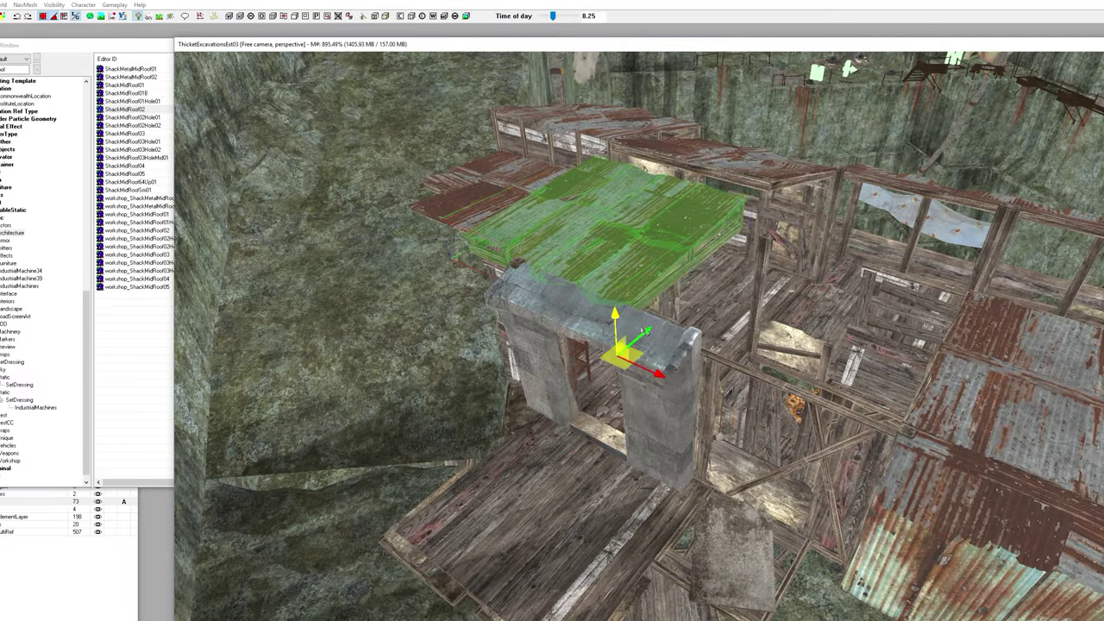
pyautogui.keyDown('shift'); pyautogui.moveTo(681, 371); pyautogui.dragTo(690, 422, button='middle'); pyautogui.keyUp('shift')
pyautogui.keyDown('shift'); pyautogui.moveTo(618, 340); pyautogui.dragTo(695, 339, button='middle'); pyautogui.keyUp('shift')
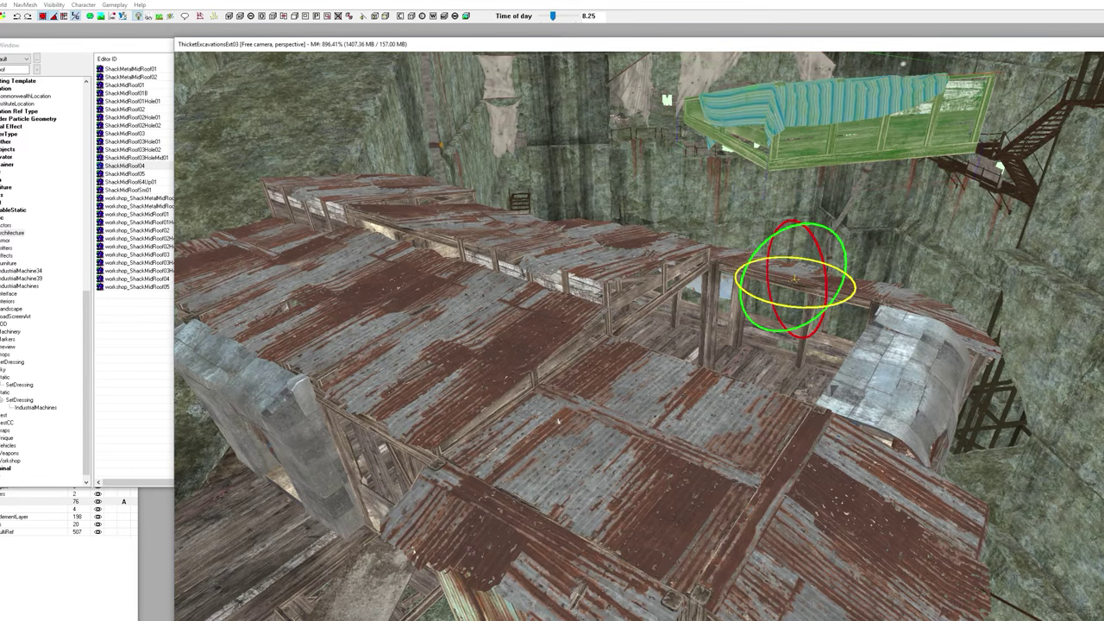
pyautogui.moveTo(811, 282); pyautogui.dragTo(724, 448)
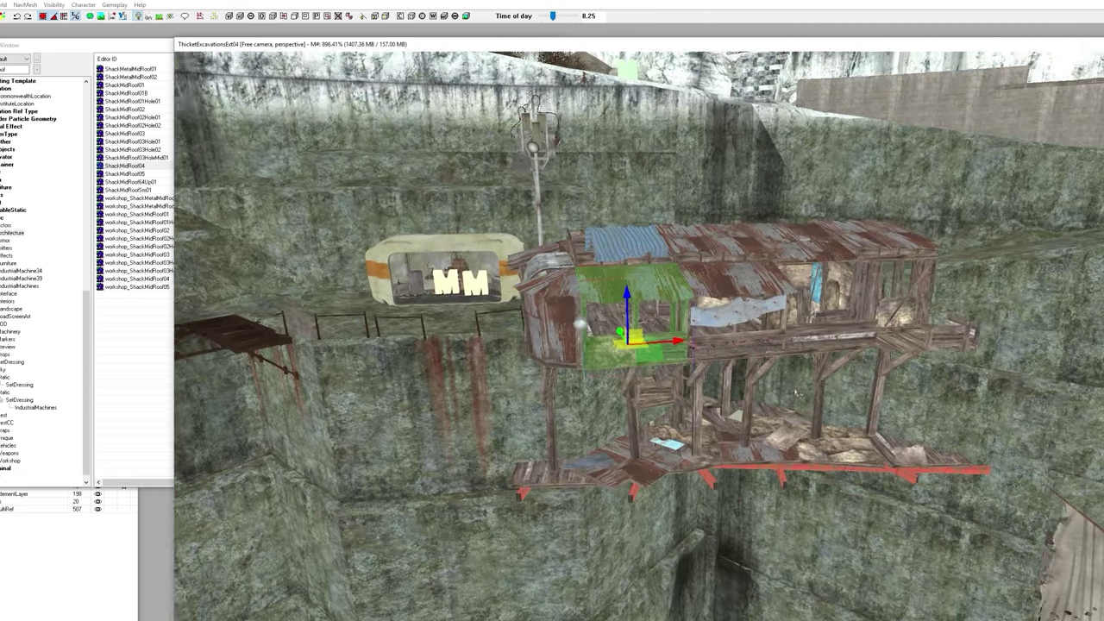
# Step: Copy a red support beam from under the lower walkway and paste it against the cliff beside the shack's deck corner
pyautogui.moveTo(795, 393); pyautogui.dragTo(755, 344, button='middle')
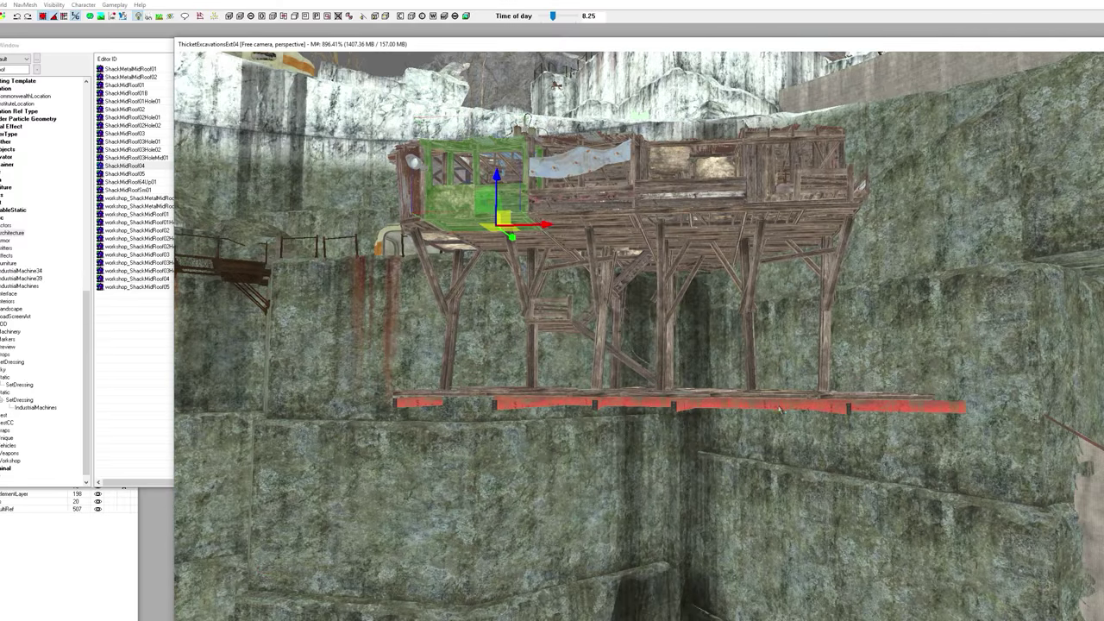
pyautogui.click(779, 408)
pyautogui.moveTo(779, 406); pyautogui.dragTo(769, 317, button='middle')
pyautogui.click(732, 306)
pyautogui.scroll(5, 753, 259)
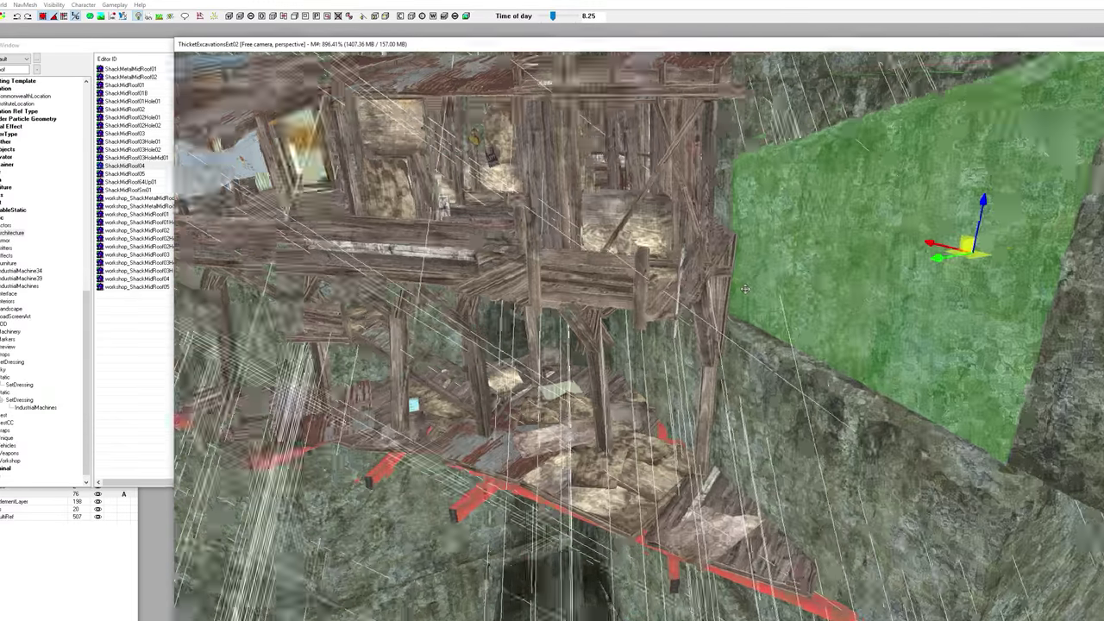
pyautogui.click(770, 243)
pyautogui.press('2')
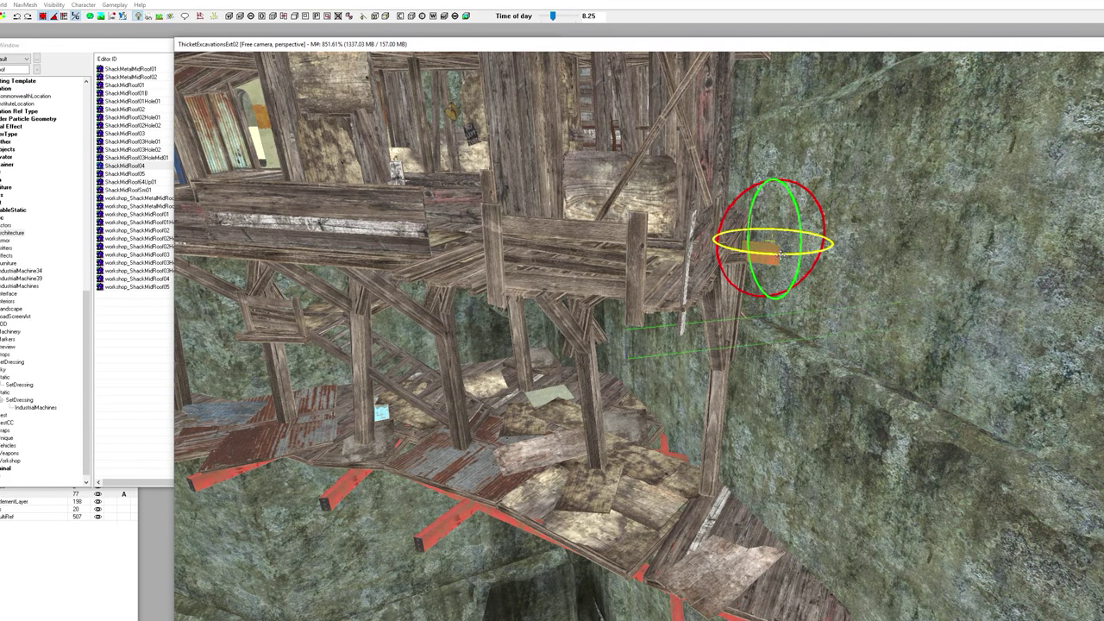
# Step: Turn off snapping, then rotate the pasted beam and position it at the deck corner against the cliff
pyautogui.moveTo(771, 239); pyautogui.dragTo(772, 240)
pyautogui.moveTo(772, 240)
pyautogui.keyDown('shift'); pyautogui.mouseDown(button='middle')
pyautogui.moveTo(751, 226)
pyautogui.moveTo(765, 259)
pyautogui.mouseUp(button='middle'); pyautogui.keyUp('shift')
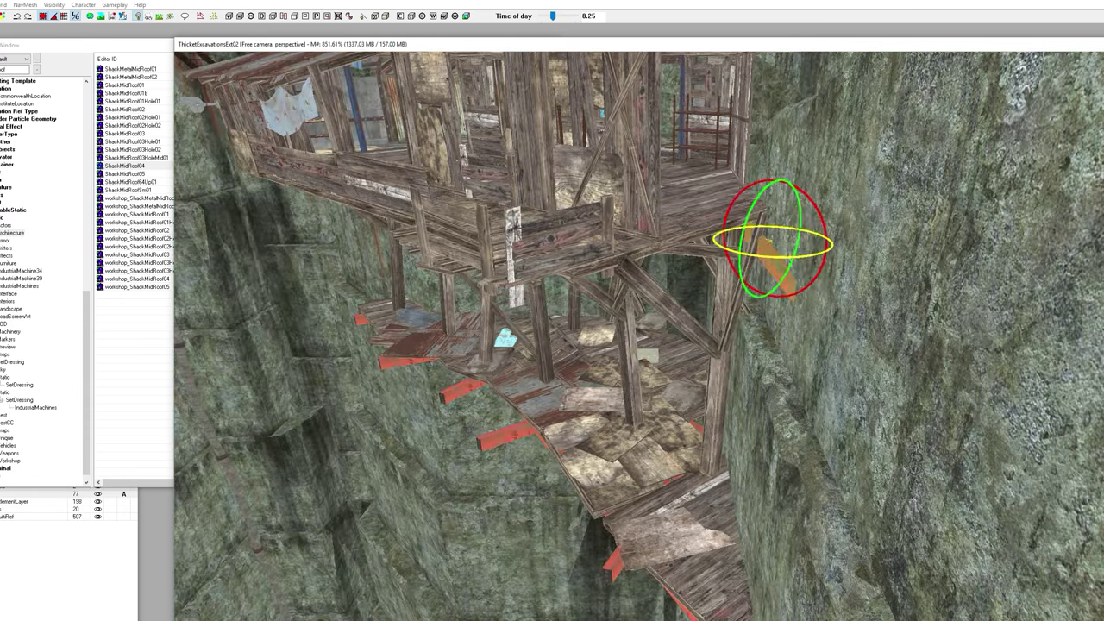
pyautogui.moveTo(766, 259)
pyautogui.mouseDown()
pyautogui.moveTo(752, 264)
pyautogui.moveTo(777, 264)
pyautogui.mouseUp()
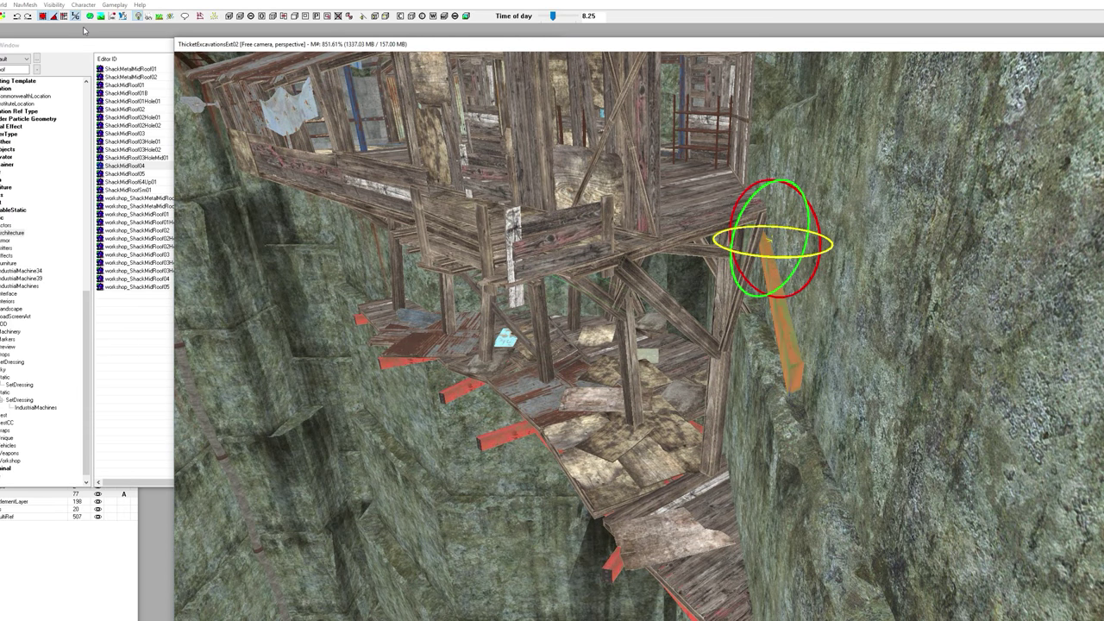
pyautogui.click(41, 15)
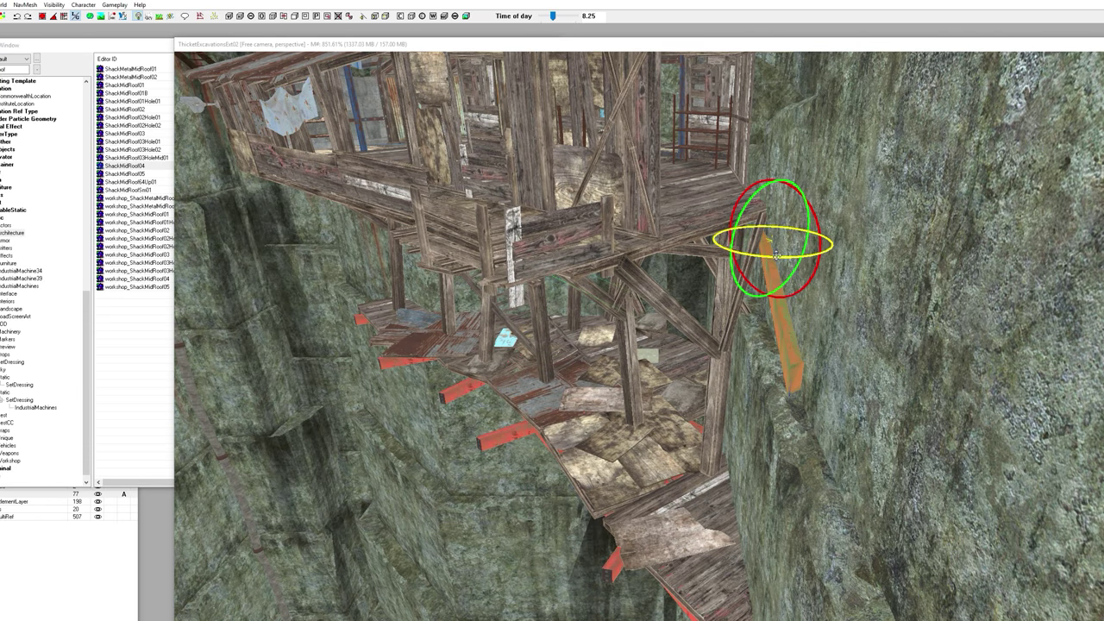
pyautogui.moveTo(776, 255); pyautogui.dragTo(745, 242)
pyautogui.press('w')
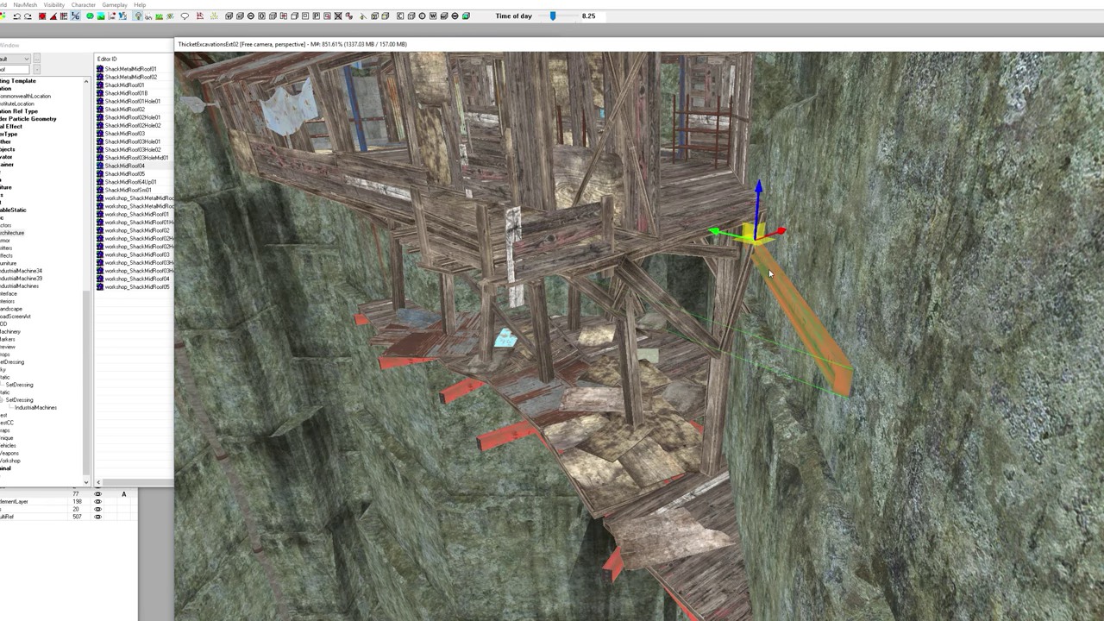
# Step: Fine-tune the beam's Z rotation in its reference properties and check its fit beside the deck
pyautogui.doubleClick(771, 274)
pyautogui.click(591, 332)
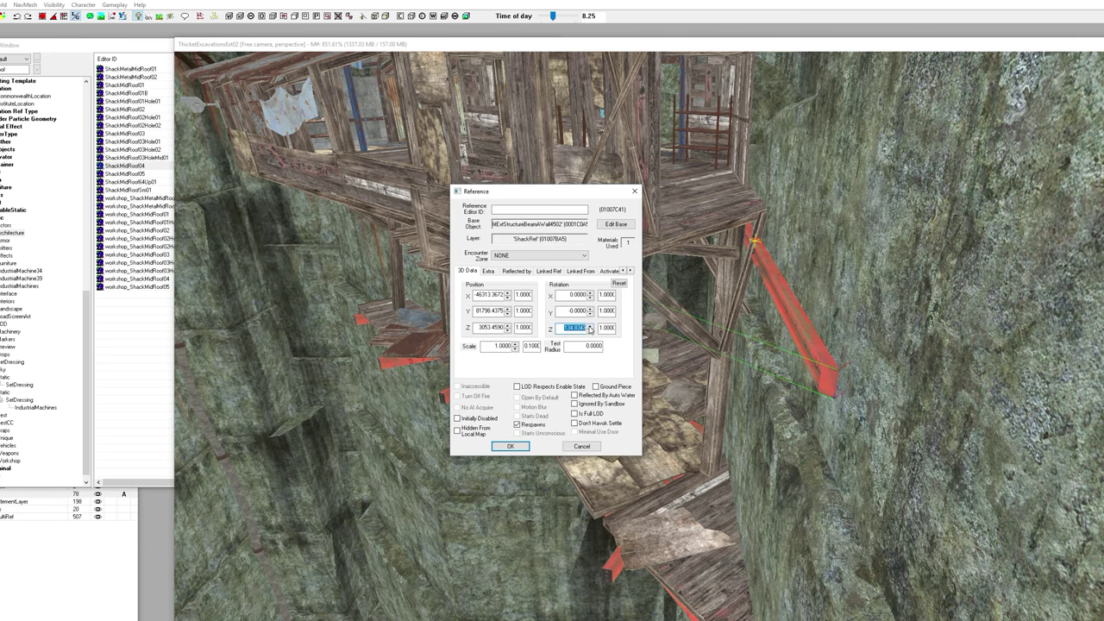
pyautogui.click(510, 447)
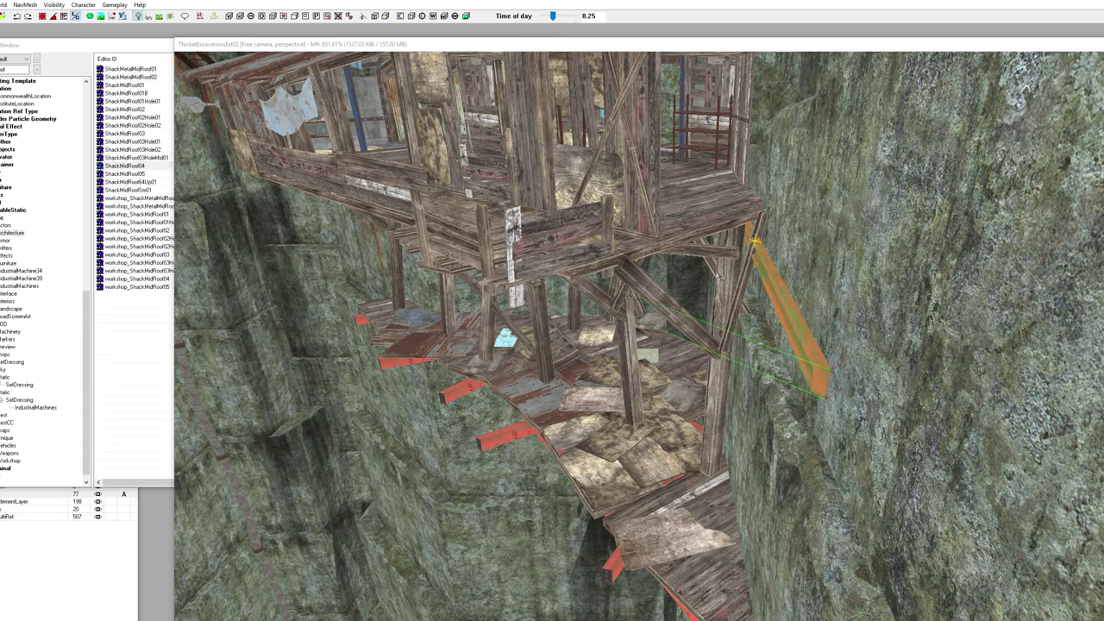
pyautogui.moveTo(740, 285); pyautogui.dragTo(766, 282, button='middle')
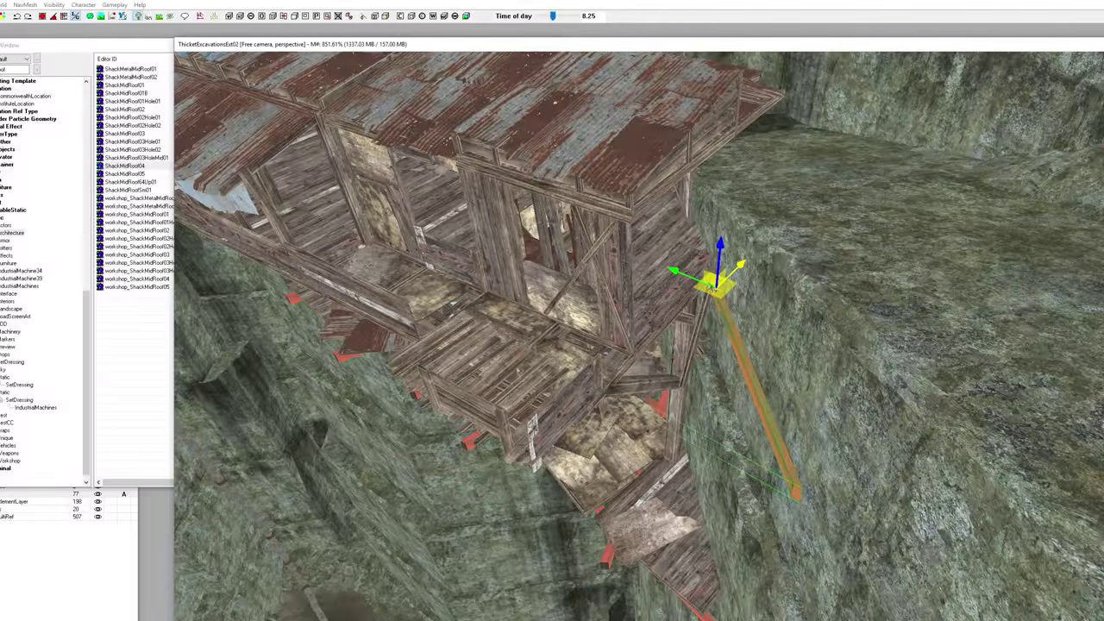
pyautogui.moveTo(453, 302); pyautogui.dragTo(503, 305, button='middle')
# Step: Preview the finished shack under sky lighting with the time of day set to 17.50
pyautogui.click(683, 227)
pyautogui.keyDown('shift'); pyautogui.moveTo(683, 228); pyautogui.dragTo(775, 182, button='middle'); pyautogui.keyUp('shift')
pyautogui.click(143, 16)
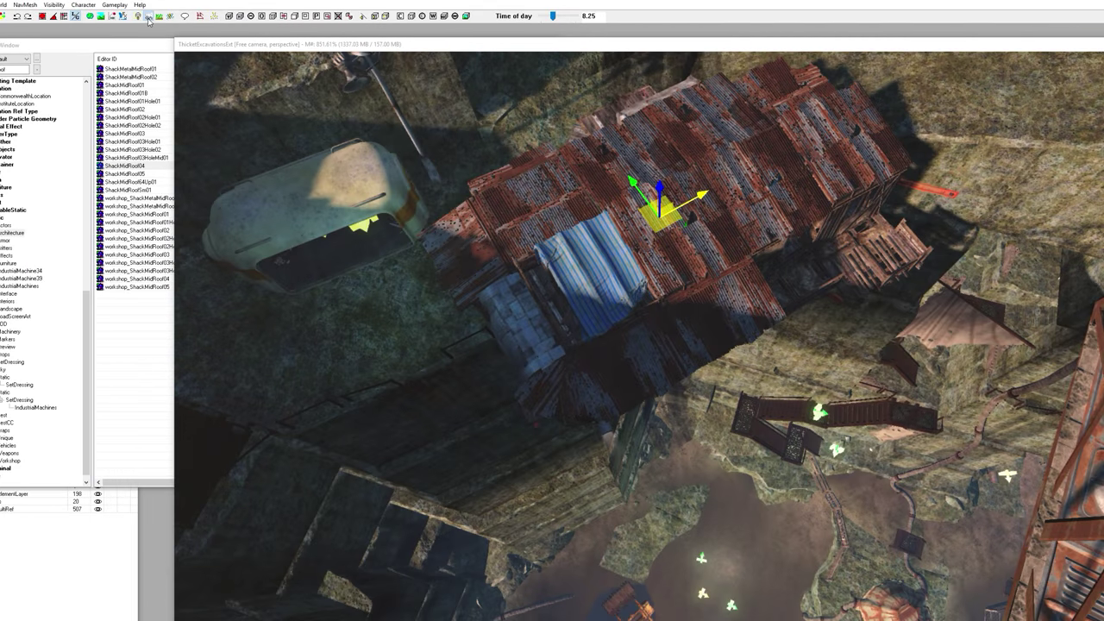
pyautogui.keyDown('shift'); pyautogui.moveTo(464, 196); pyautogui.dragTo(432, 86, button='middle'); pyautogui.keyUp('shift')
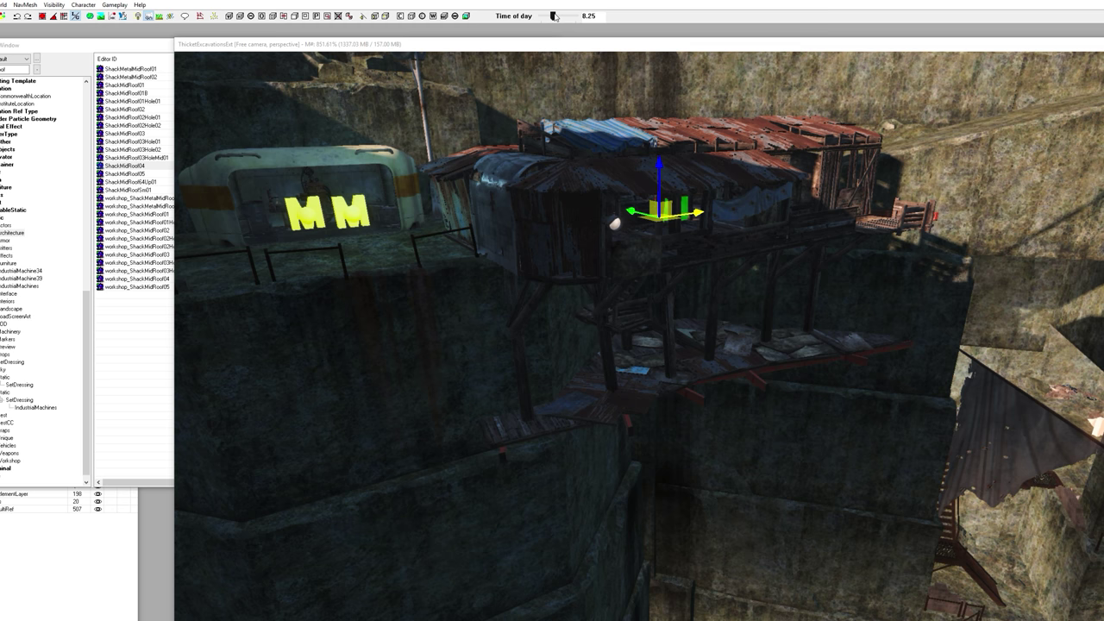
pyautogui.moveTo(554, 16); pyautogui.dragTo(566, 16)
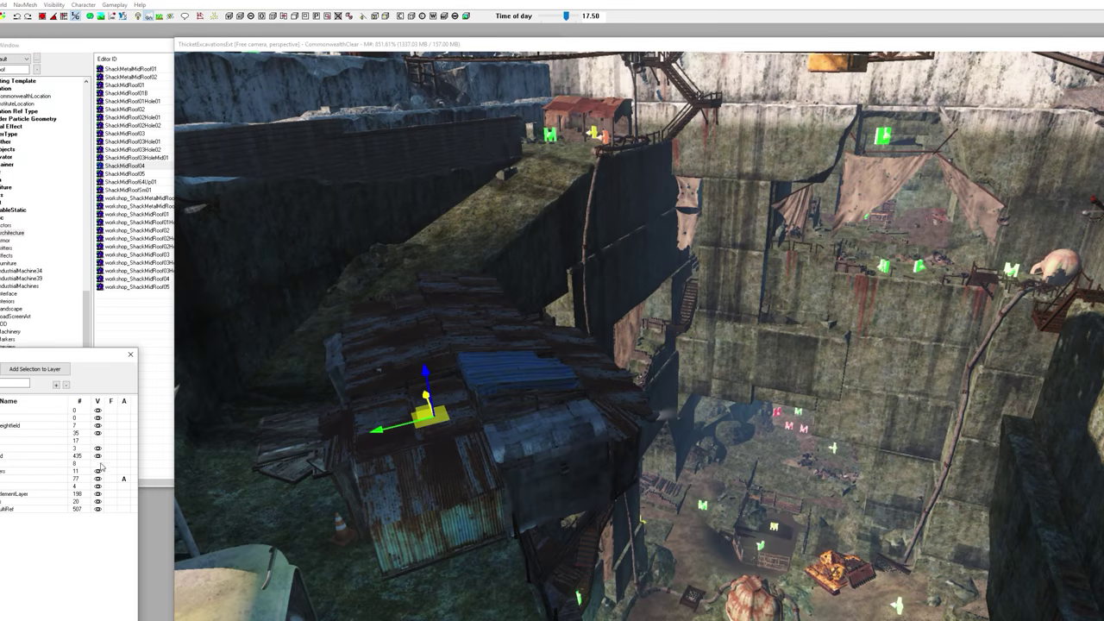
# Step: Show the hidden light-beam layer, set the time of day to 20.75 and inspect the shack's dark interior
pyautogui.click(100, 465)
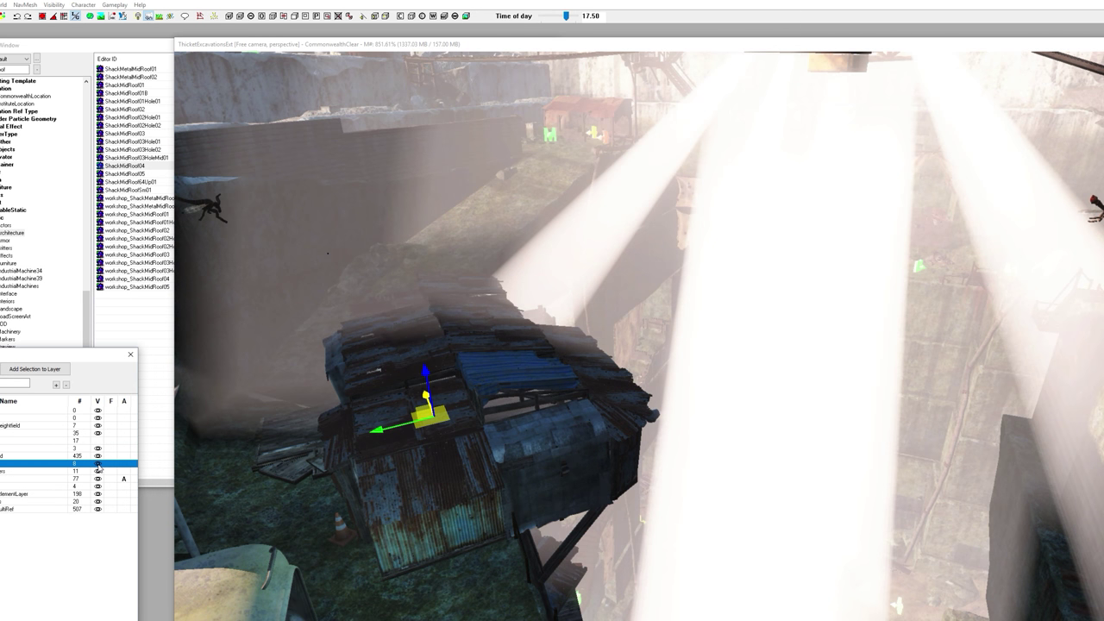
pyautogui.moveTo(563, 19); pyautogui.dragTo(573, 19)
pyautogui.keyDown('shift'); pyautogui.moveTo(573, 296); pyautogui.dragTo(527, 363, button='middle'); pyautogui.keyUp('shift')
pyautogui.moveTo(555, 407); pyautogui.dragTo(527, 388, button='middle')
pyautogui.scroll(12, 521, 390)
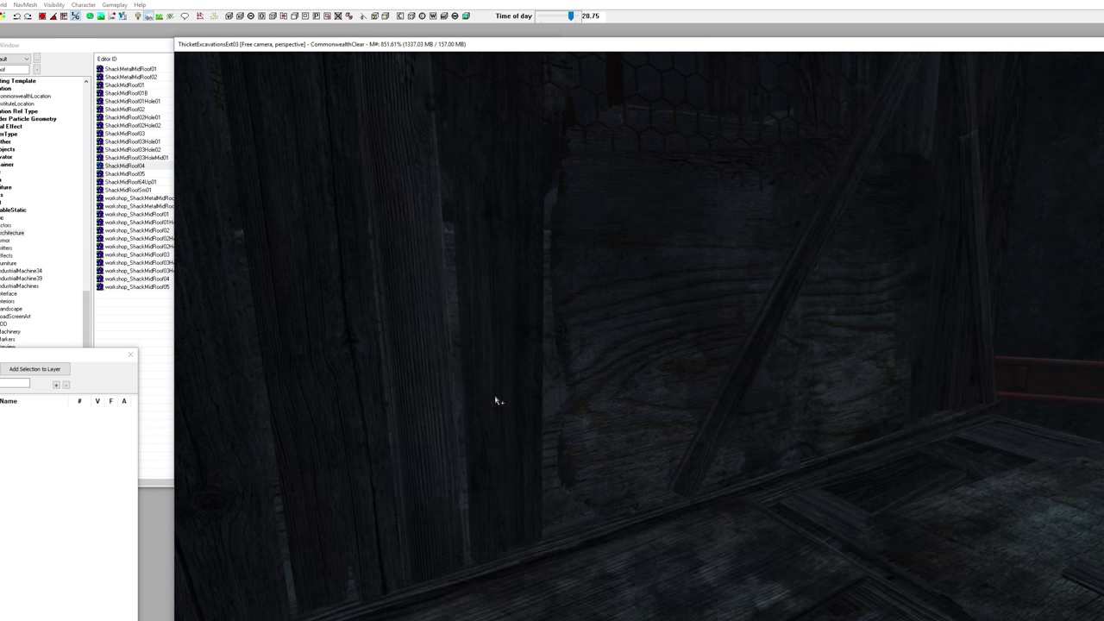
pyautogui.moveTo(492, 397); pyautogui.dragTo(509, 403, button='middle')
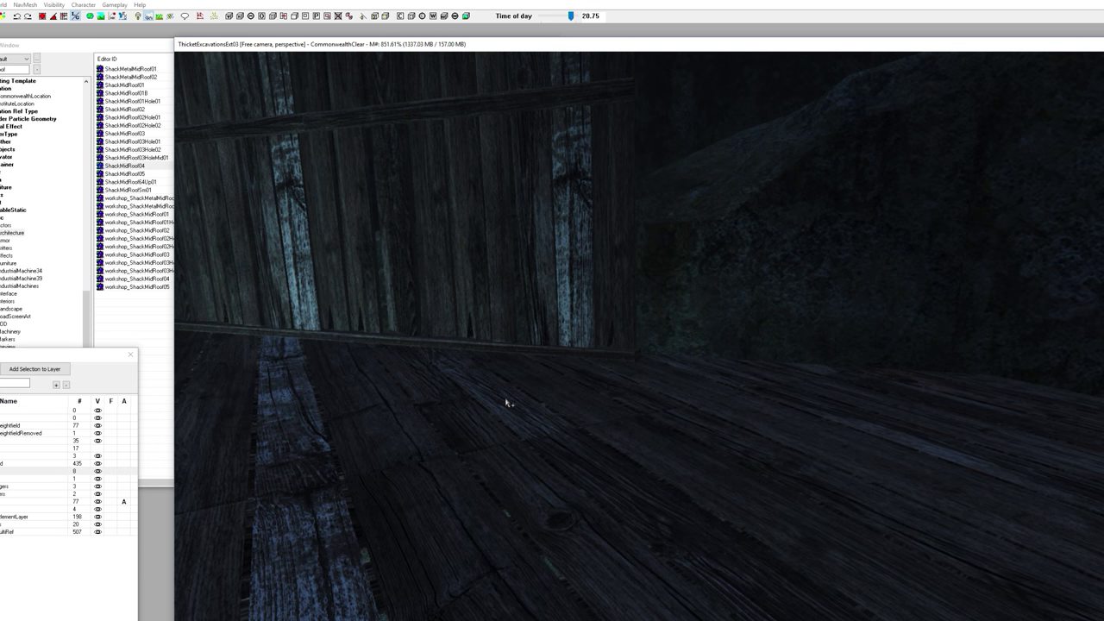
# Step: Show the markers and switch to wireframe to examine the objects inside the shack
pyautogui.press('m')
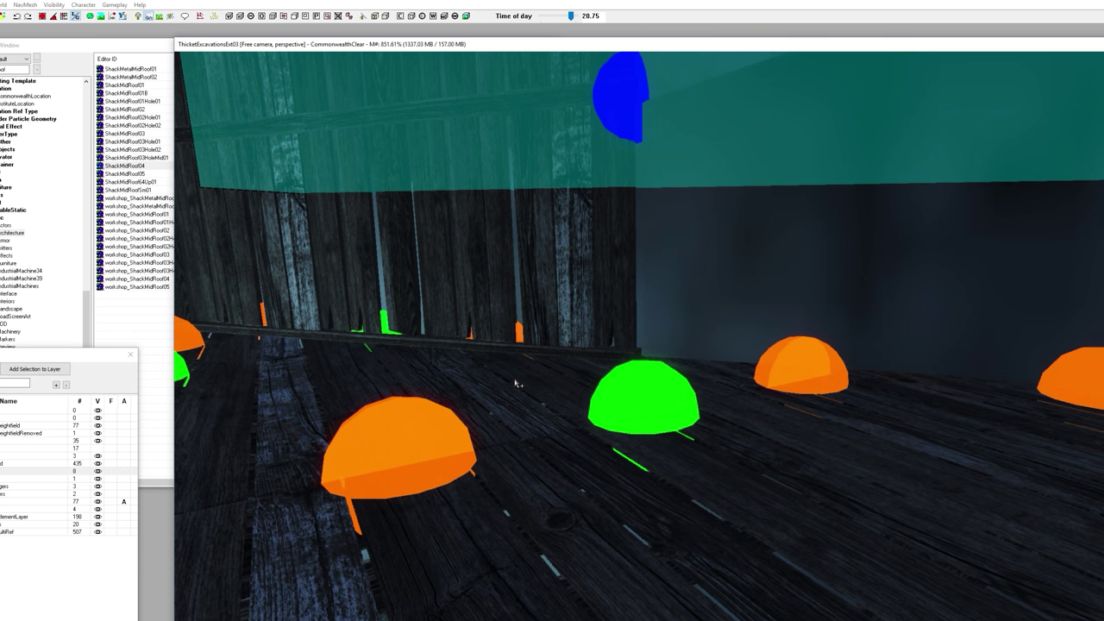
pyautogui.scroll(-2, 516, 383)
pyautogui.click(466, 430)
pyautogui.moveTo(466, 431); pyautogui.dragTo(576, 460, button='middle')
pyautogui.press('w')
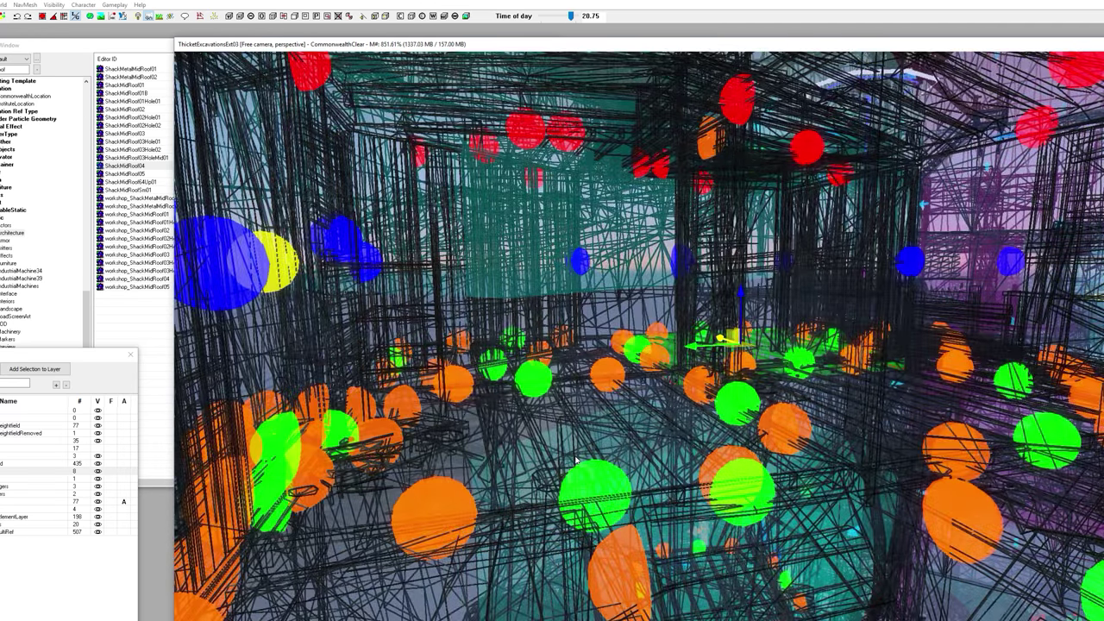
pyautogui.moveTo(571, 458); pyautogui.dragTo(581, 390, button='middle')
pyautogui.scroll(2, 581, 389)
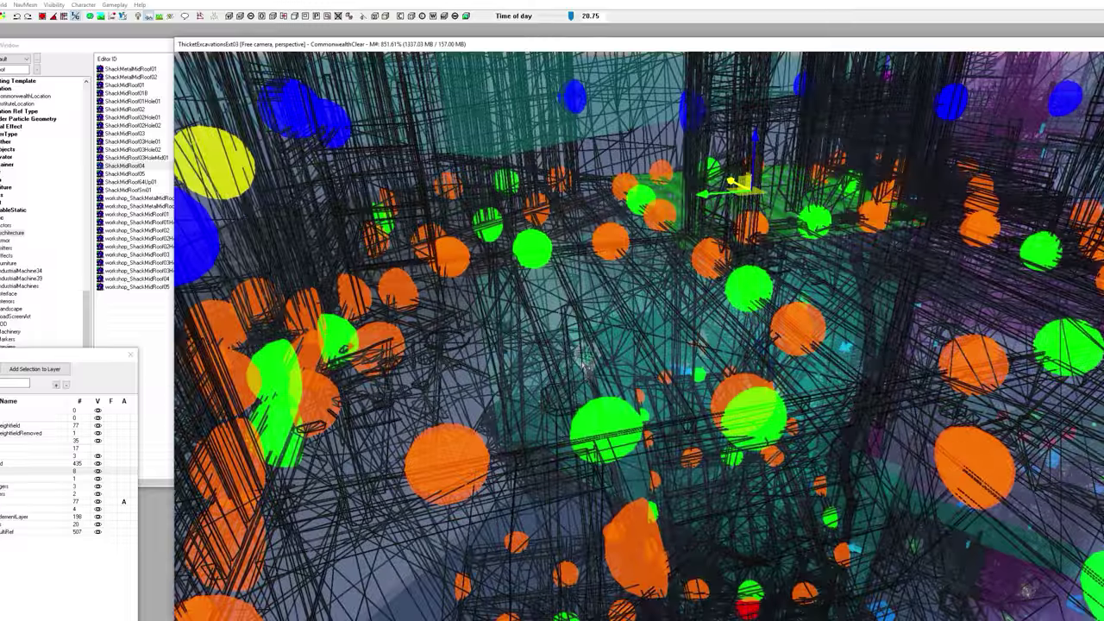
# Step: Copy the light bulb marker found inside the shack, switch wireframe off and return to the upper deck
pyautogui.scroll(6, 584, 365)
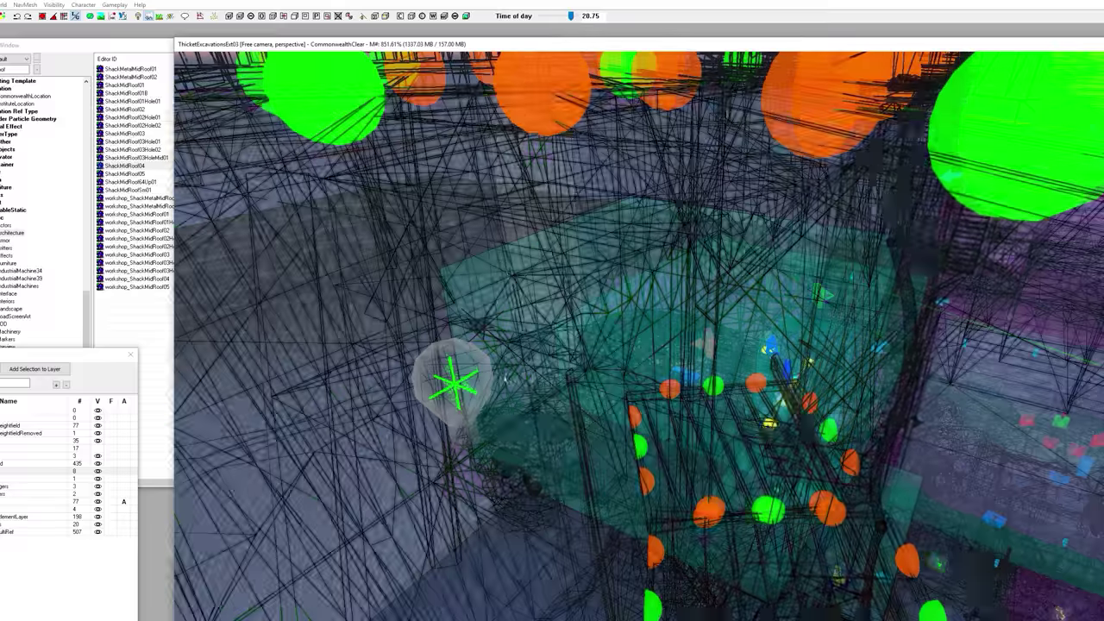
pyautogui.click(446, 389)
pyautogui.scroll(2, 445, 395)
pyautogui.click(432, 405)
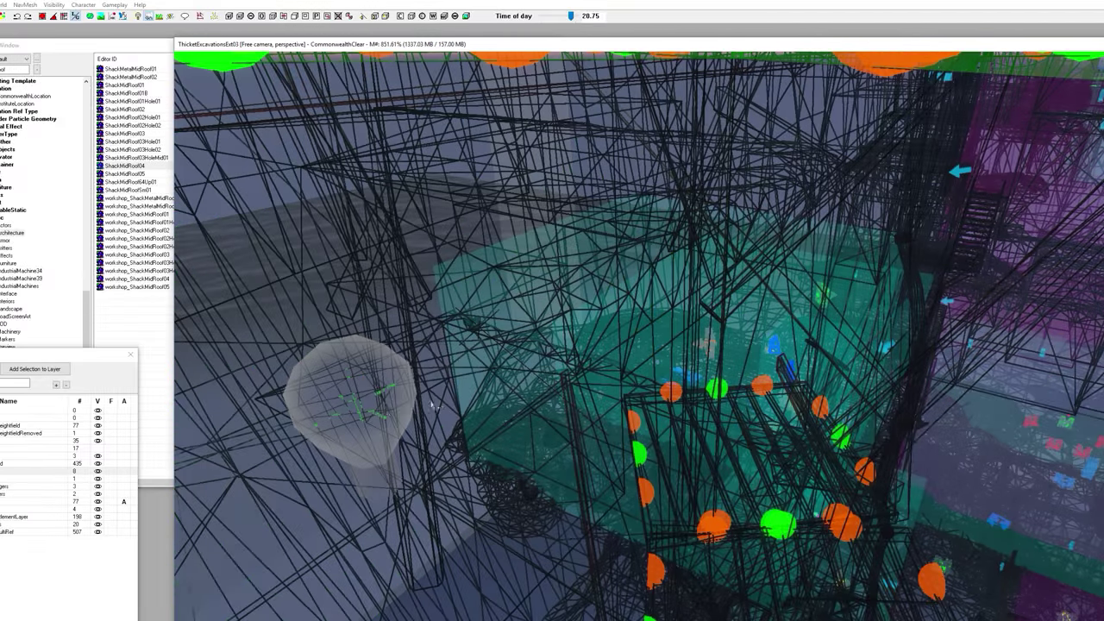
pyautogui.click(387, 412)
pyautogui.press('Delete')
pyautogui.scroll(-8, 416, 408)
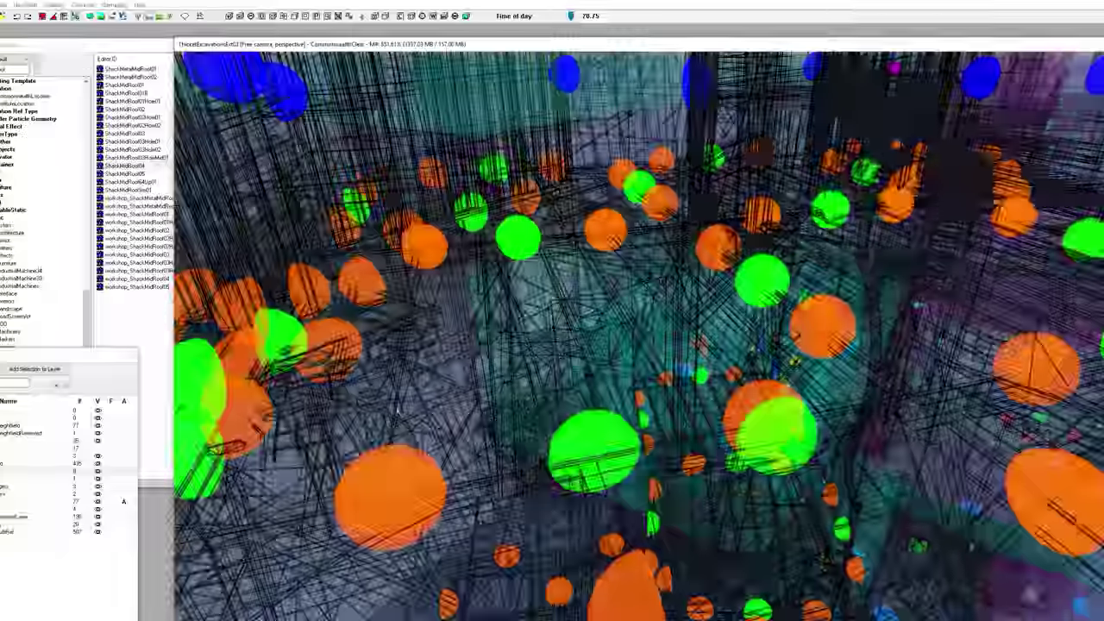
pyautogui.press('w')
pyautogui.scroll(-5, 705, 361)
pyautogui.keyDown('shift'); pyautogui.moveTo(705, 360); pyautogui.dragTo(774, 379, button='middle'); pyautogui.keyUp('shift')
pyautogui.scroll(-3, 773, 380)
pyautogui.scroll(-10, 773, 379)
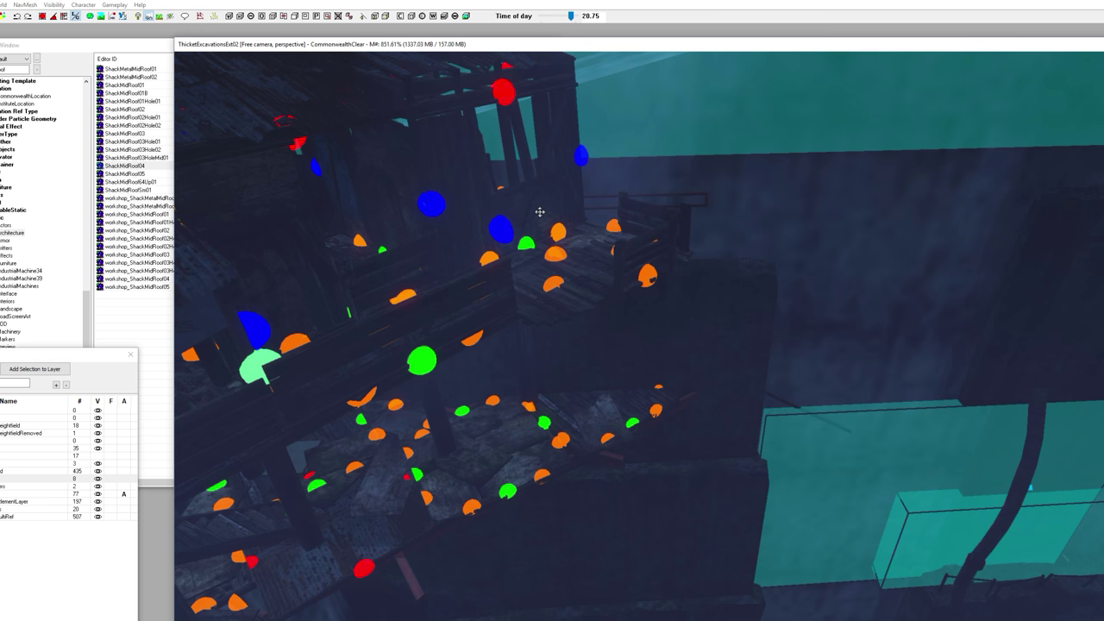
pyautogui.hotkey('ctrl', 'v')
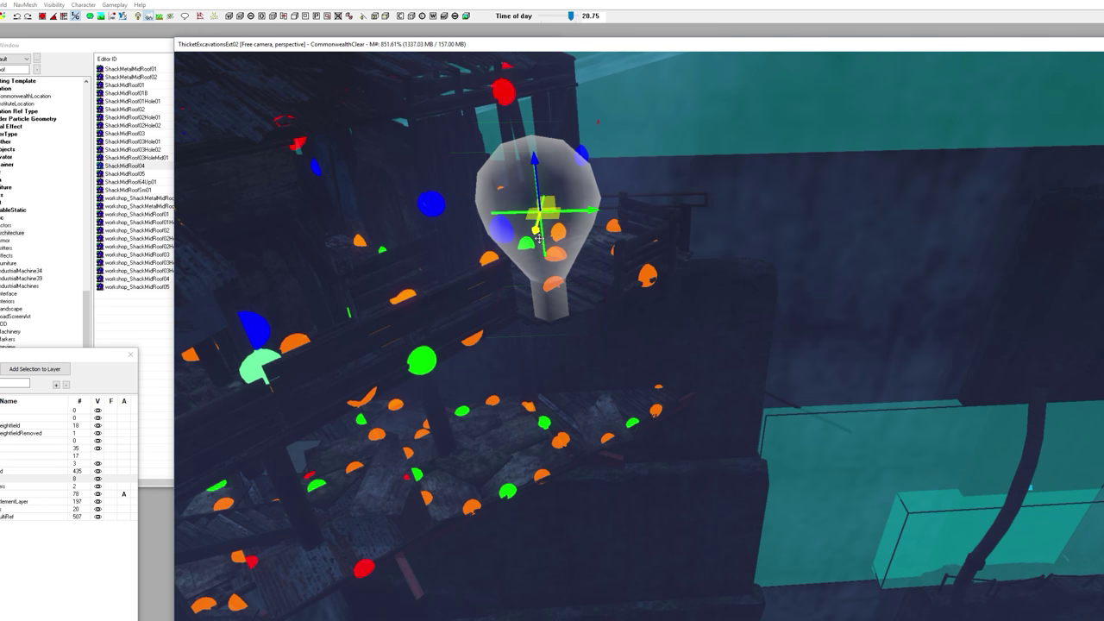
pyautogui.press('Delete')
pyautogui.moveTo(552, 263); pyautogui.dragTo(555, 269, button='middle')
pyautogui.scroll(4, 585, 289)
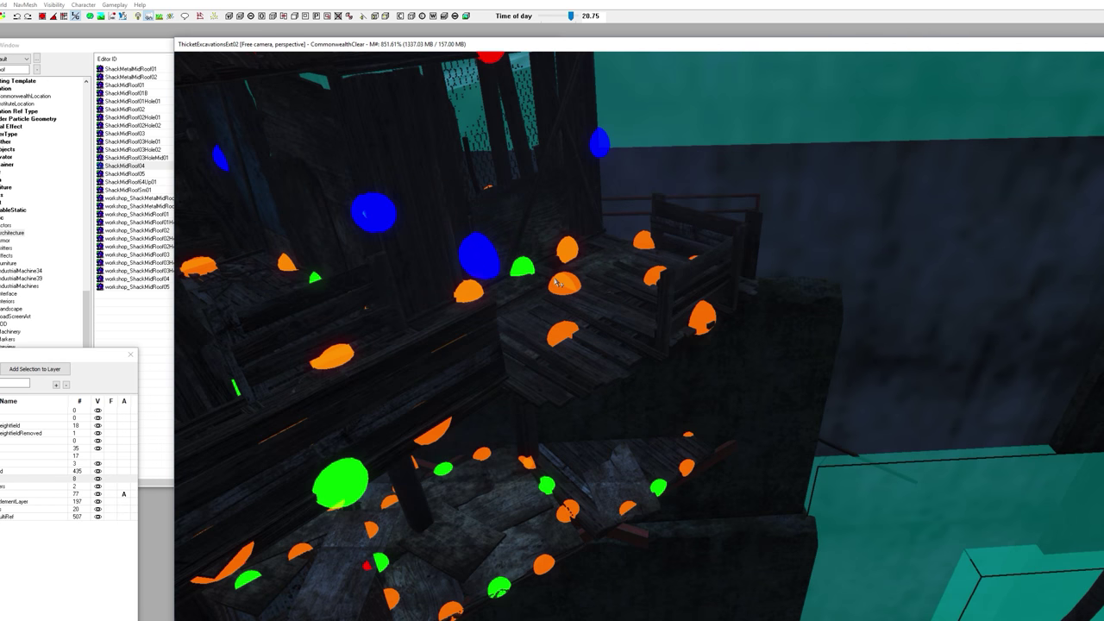
# Step: Paste the copied light at the upper deck, raise it above the floorboards and shift it towards the end room
pyautogui.scroll(-2, 554, 278)
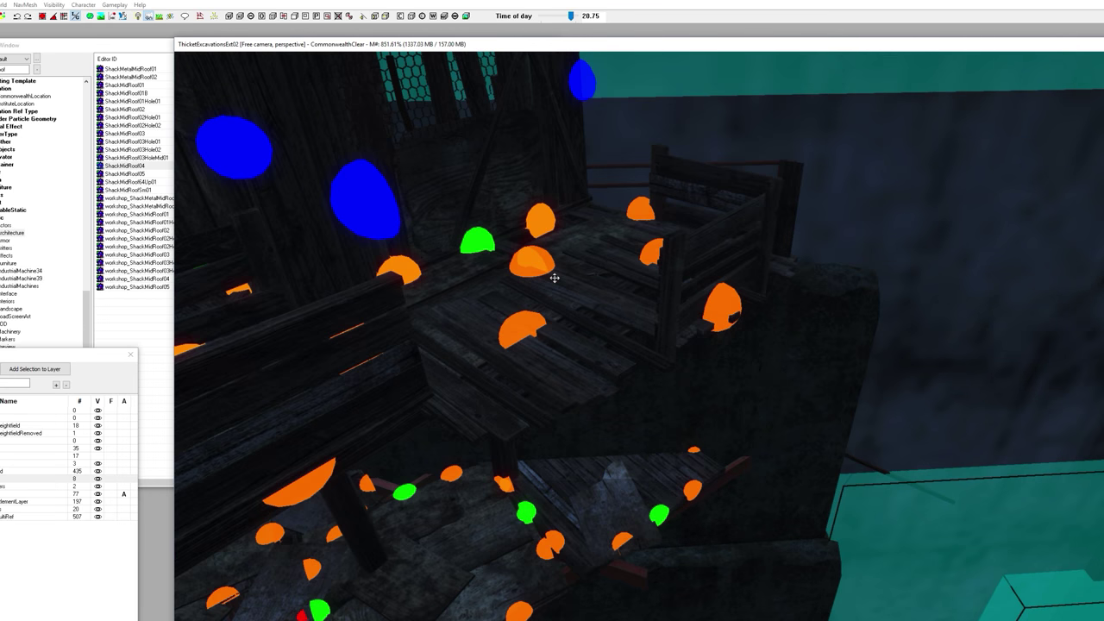
pyautogui.scroll(-2, 554, 277)
pyautogui.scroll(3, 516, 314)
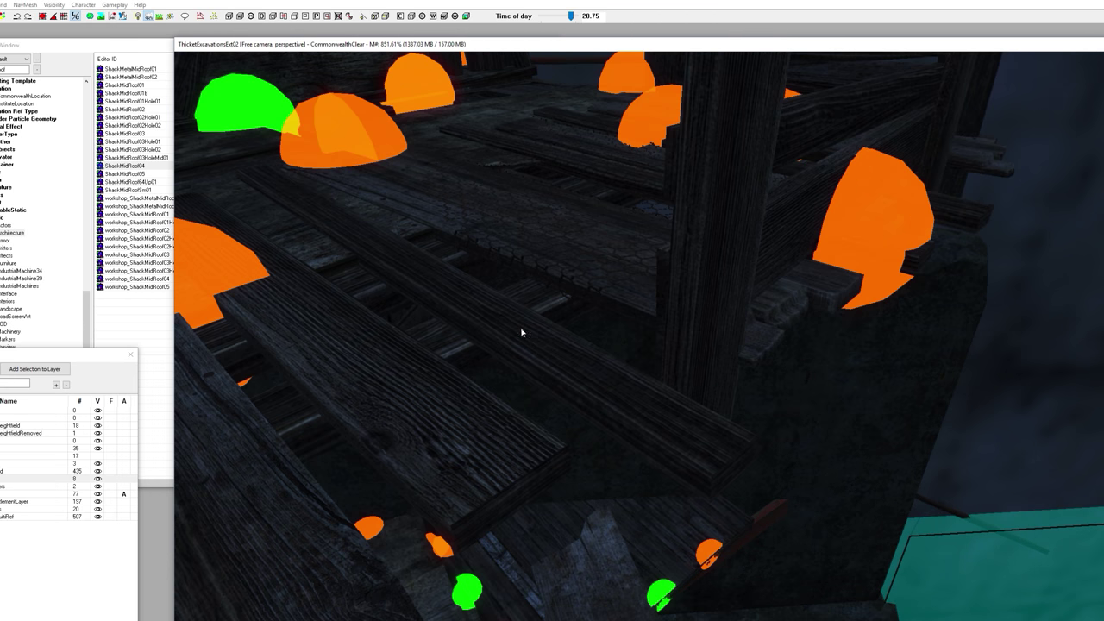
pyautogui.click(521, 329)
pyautogui.hotkey('ctrl', 'v')
pyautogui.scroll(4, 521, 328)
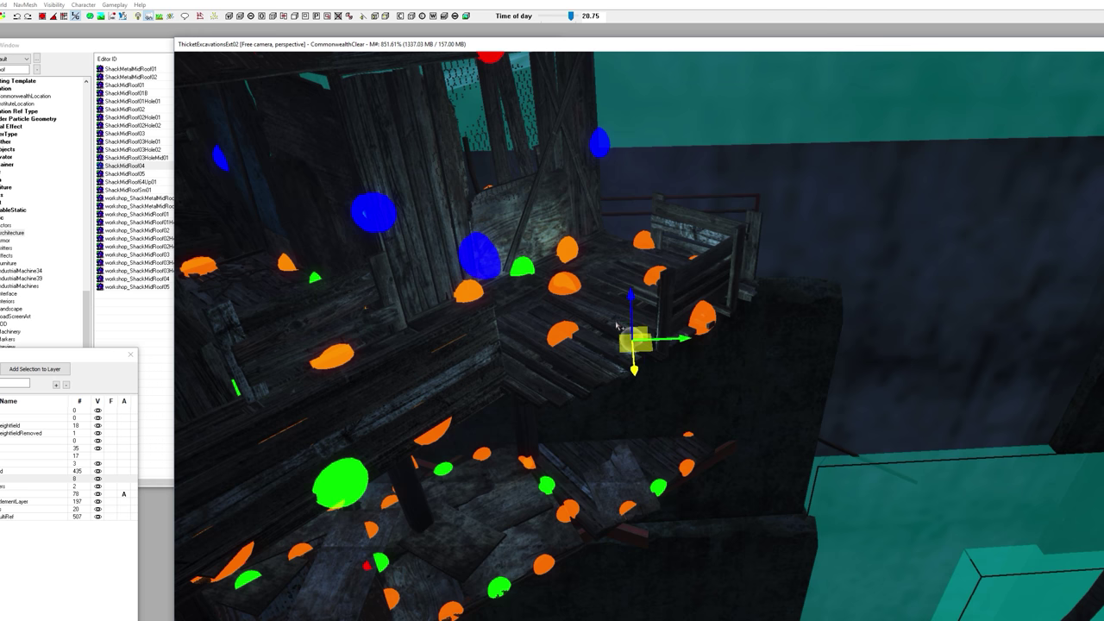
pyautogui.moveTo(630, 308); pyautogui.dragTo(636, 169)
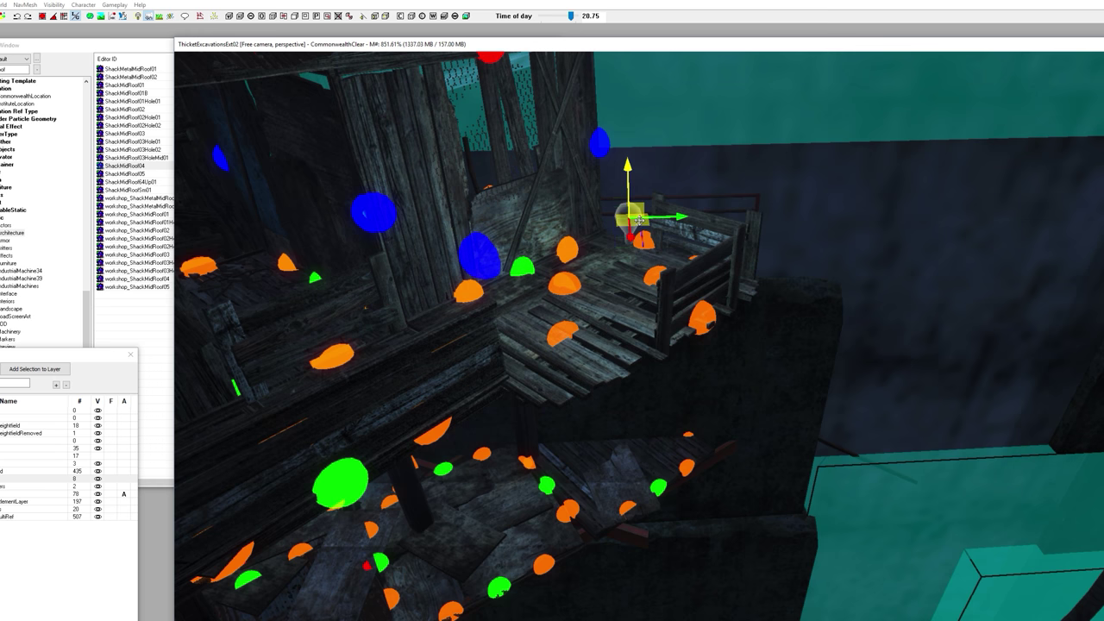
pyautogui.moveTo(639, 221); pyautogui.dragTo(564, 139)
# Step: Hide the markers and examine how the placed light looks around the shack from several sides
pyautogui.scroll(-4, 564, 139)
pyautogui.keyDown('shift'); pyautogui.moveTo(564, 141); pyautogui.dragTo(520, 177, button='middle'); pyautogui.keyUp('shift')
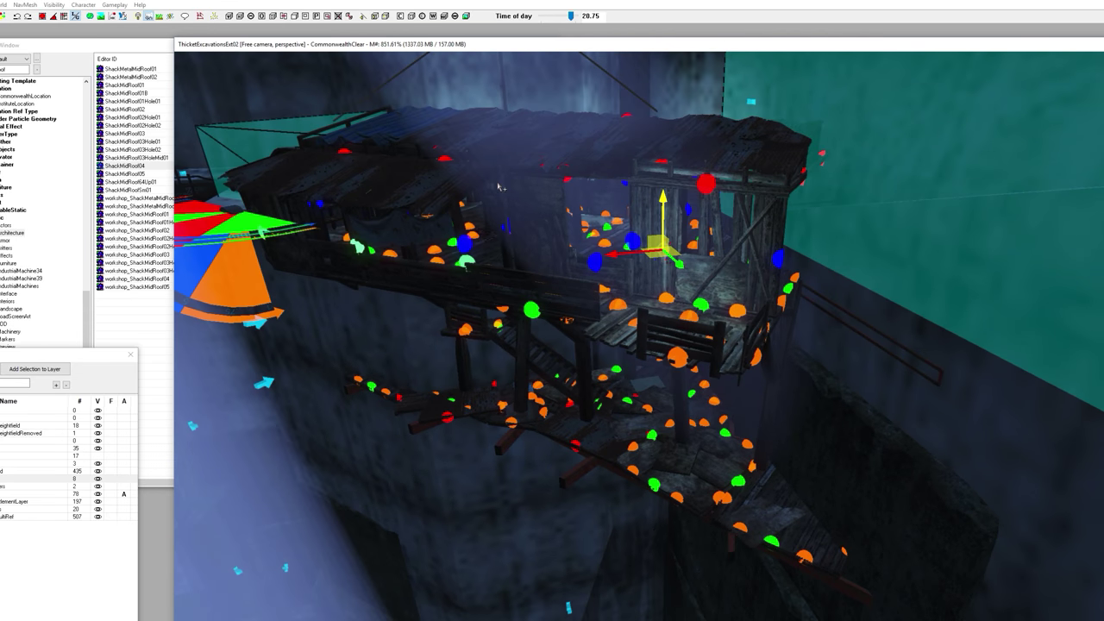
pyautogui.press('m')
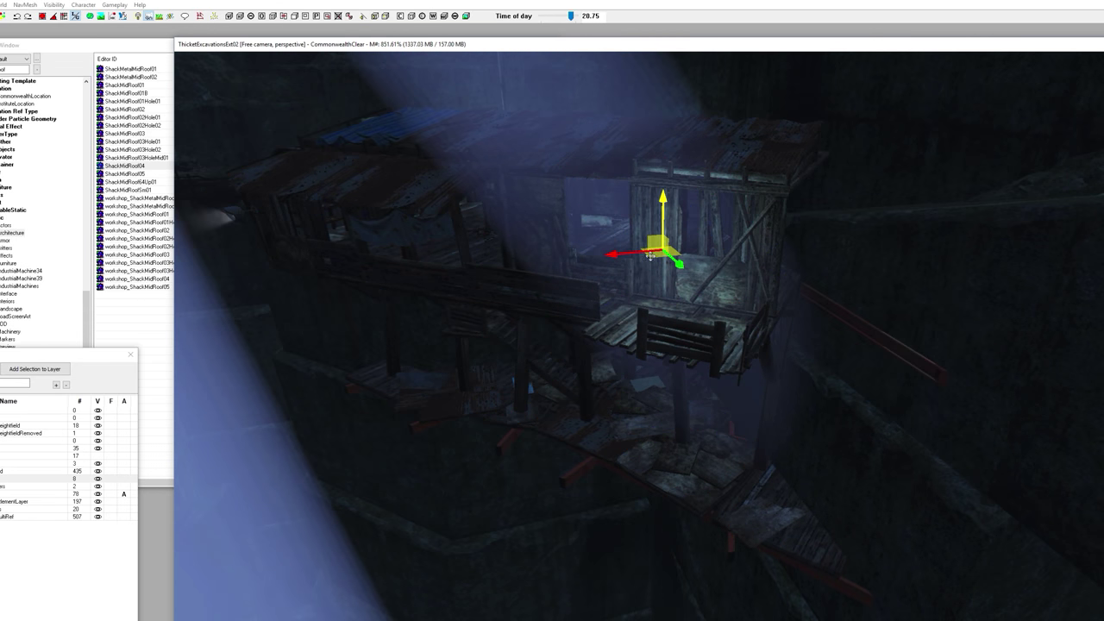
pyautogui.moveTo(640, 249); pyautogui.dragTo(633, 239, button='middle')
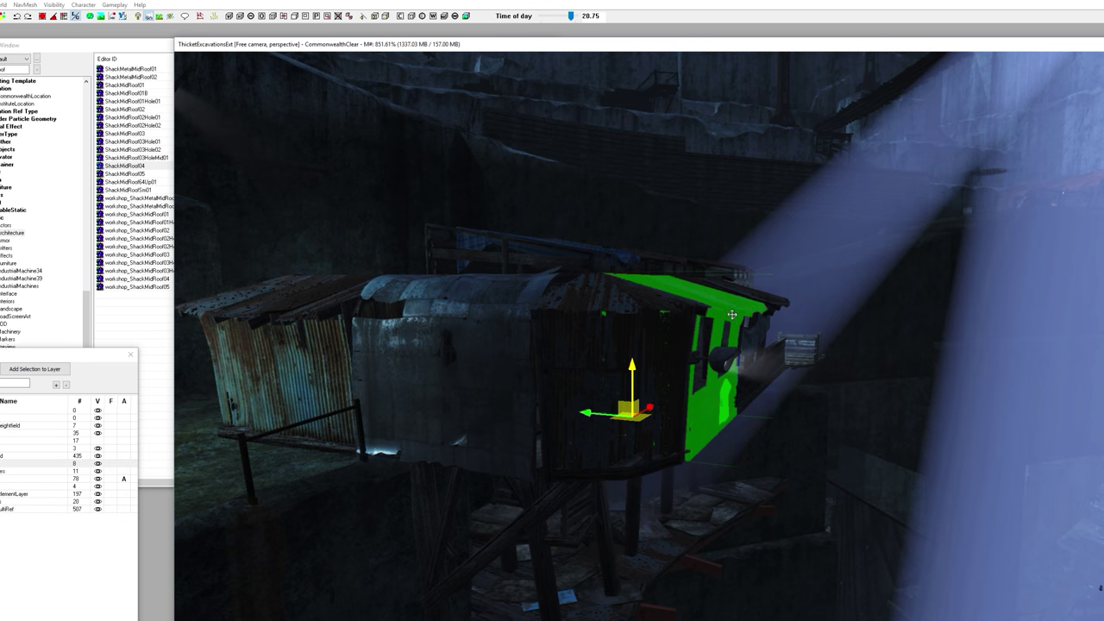
pyautogui.moveTo(759, 330); pyautogui.dragTo(784, 382, button='middle')
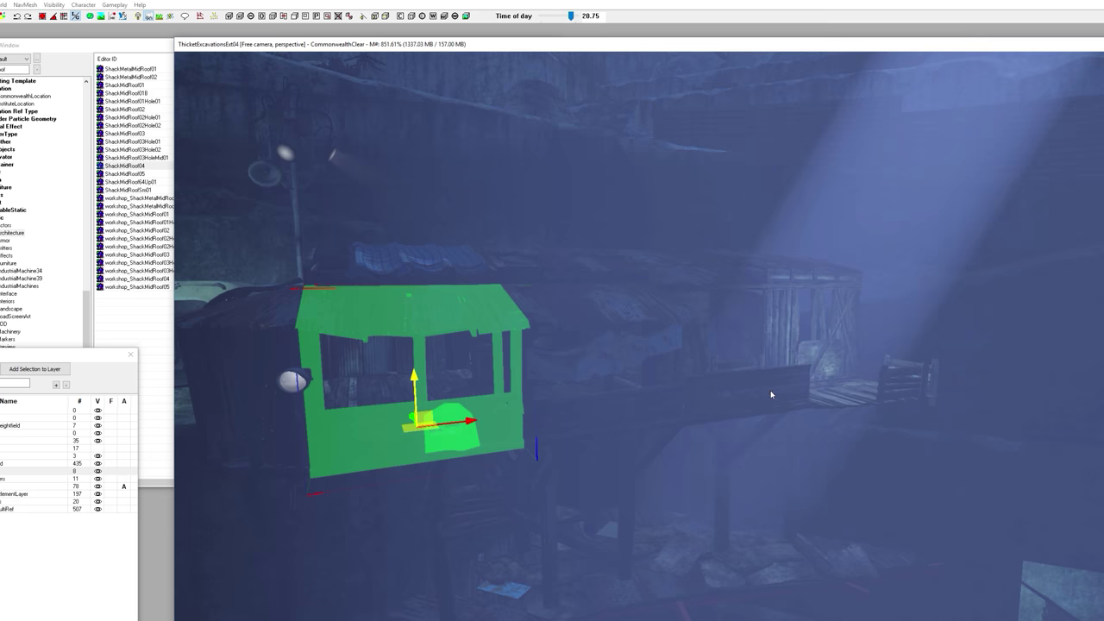
pyautogui.moveTo(771, 394); pyautogui.dragTo(783, 377, button='middle')
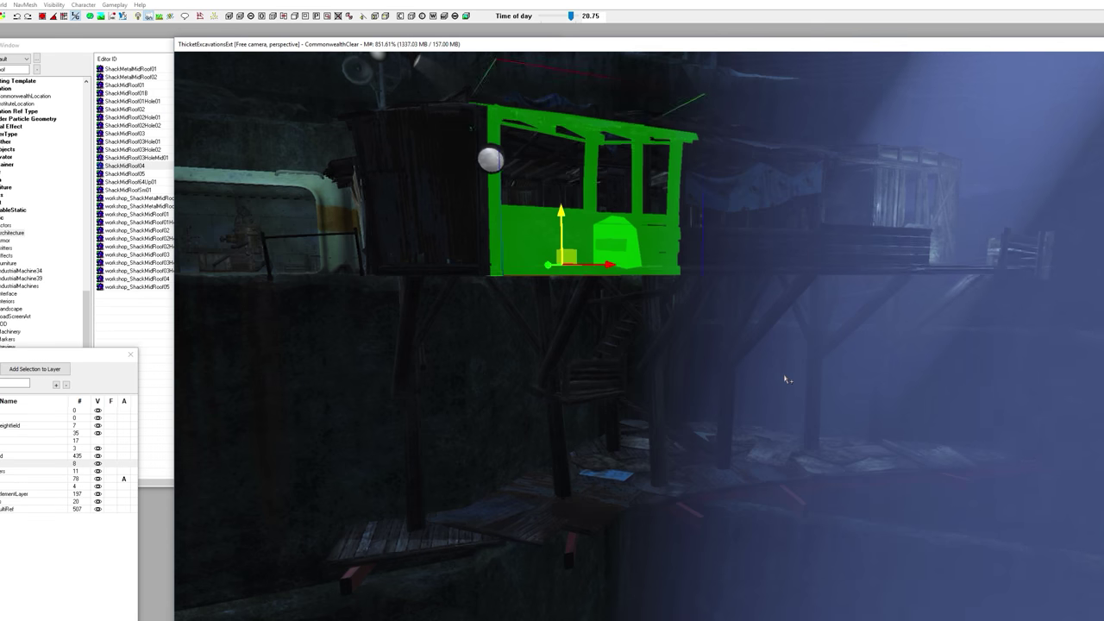
# Step: Set the time of day to 9.75, hide the light-beam layer and view the shack under the CommonwealthGSRadstorm weather
pyautogui.moveTo(571, 16); pyautogui.dragTo(555, 22)
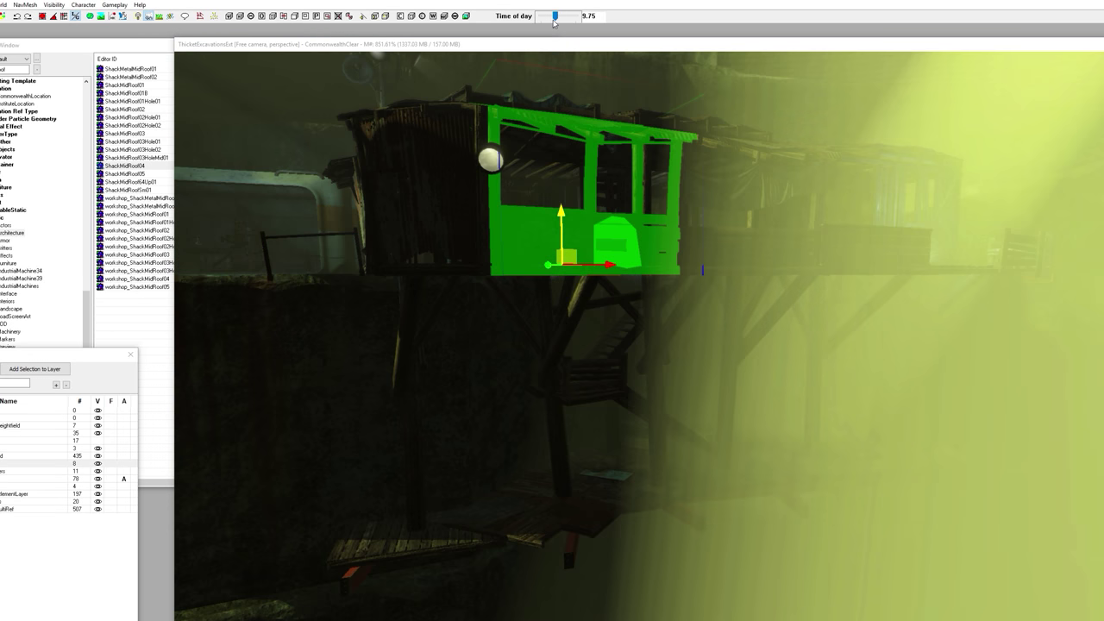
pyautogui.click(95, 466)
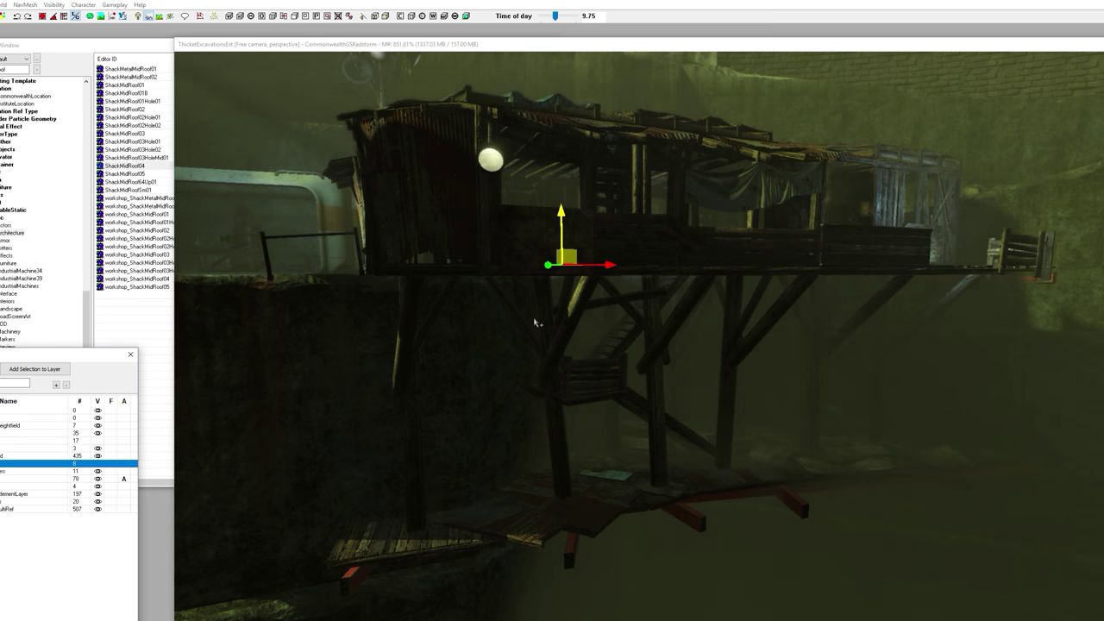
pyautogui.moveTo(537, 320); pyautogui.dragTo(540, 347, button='middle')
pyautogui.moveTo(590, 322); pyautogui.dragTo(597, 350, button='middle')
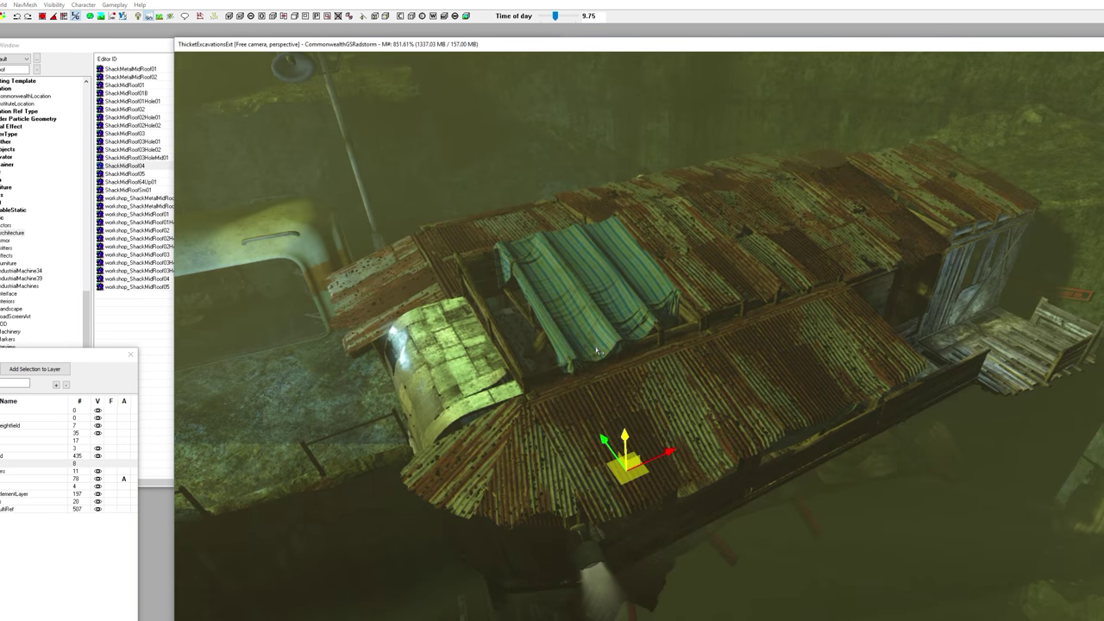
pyautogui.scroll(-2, 597, 351)
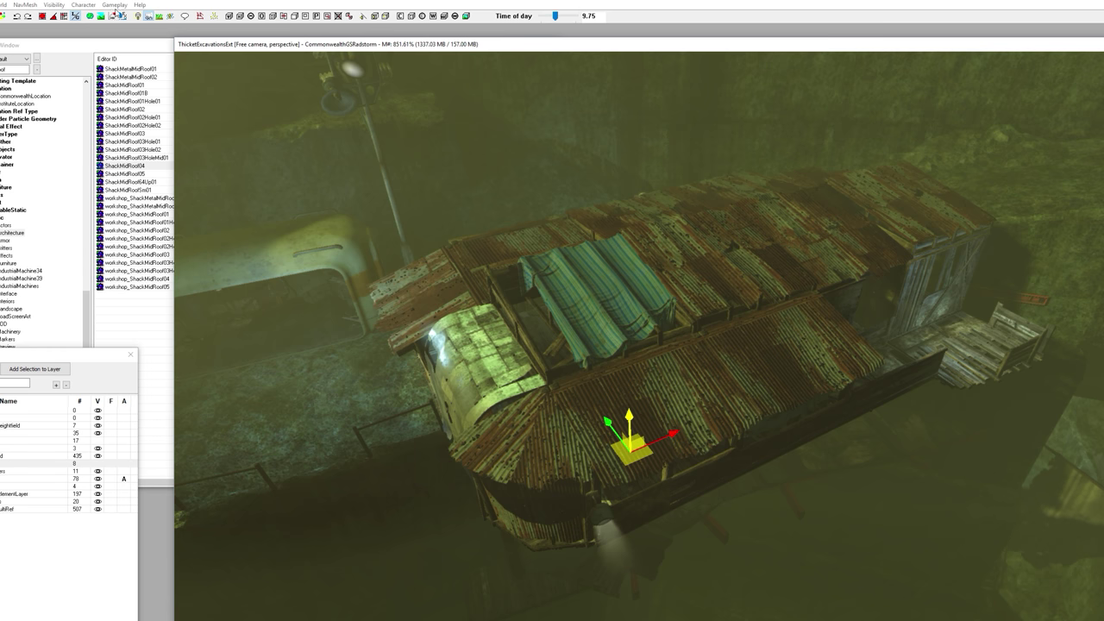
# Step: Turn off the sky preview and inspect the shack's roof sections and its mesh-covered end wall
pyautogui.click(148, 16)
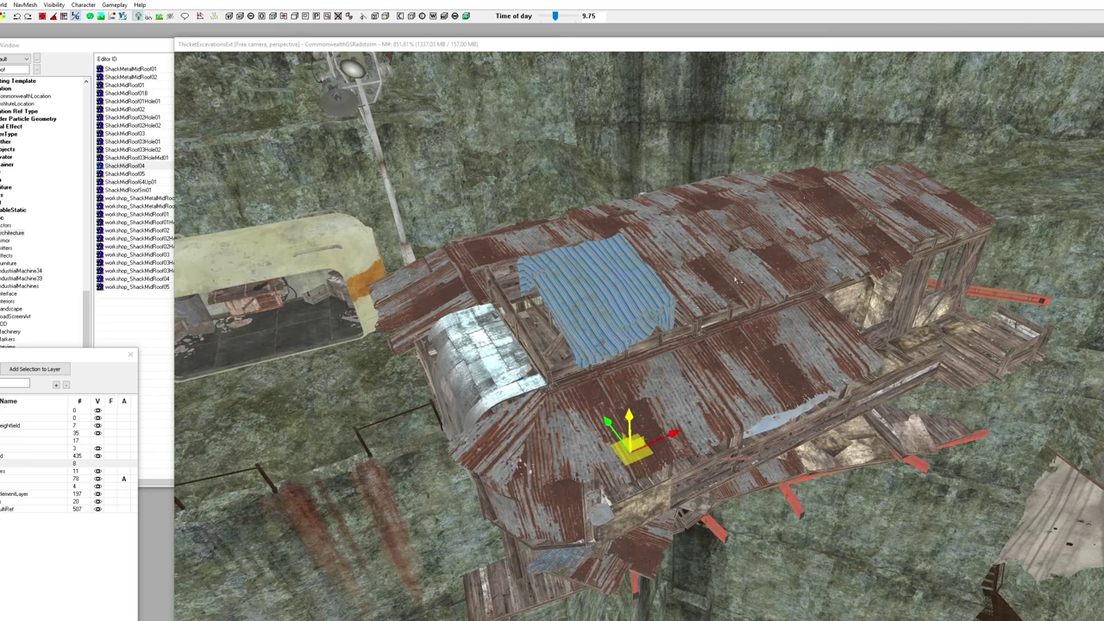
pyautogui.click(734, 275)
pyautogui.keyDown('shift'); pyautogui.moveTo(734, 275); pyautogui.dragTo(1009, 203, button='middle'); pyautogui.keyUp('shift')
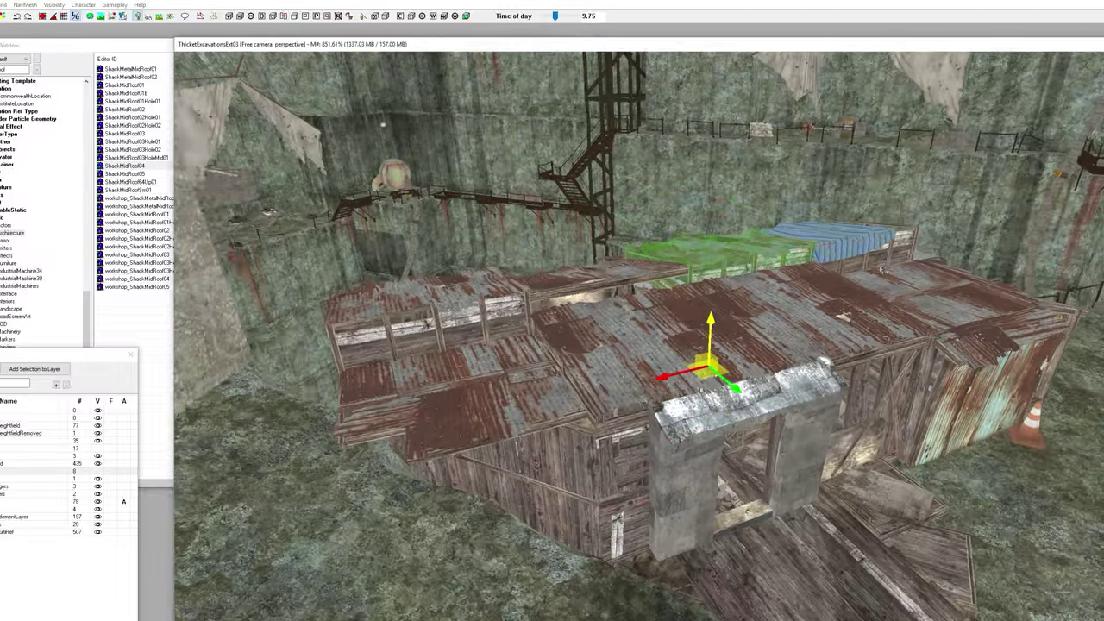
pyautogui.keyDown('shift'); pyautogui.moveTo(881, 270); pyautogui.dragTo(976, 284, button='middle'); pyautogui.keyUp('shift')
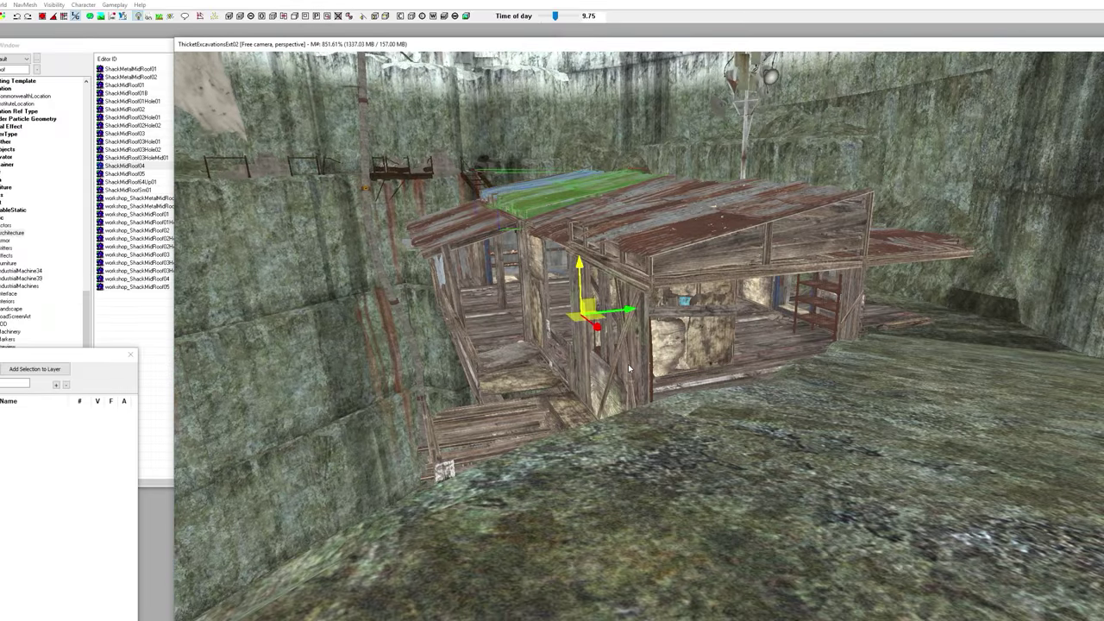
pyautogui.click(628, 369)
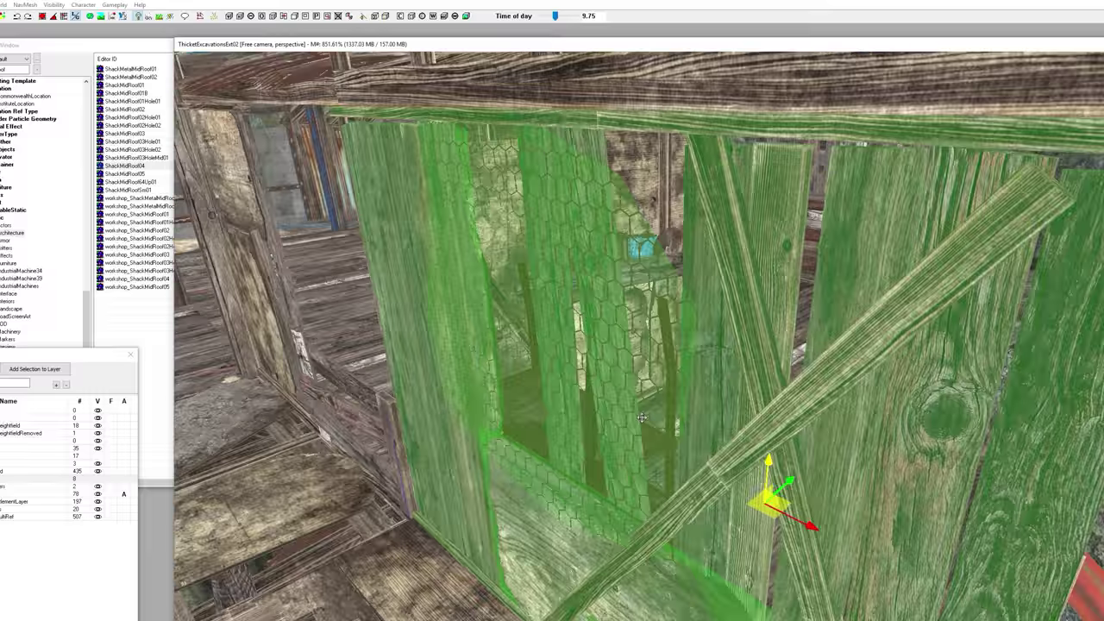
pyautogui.moveTo(642, 418); pyautogui.dragTo(586, 411, button='middle')
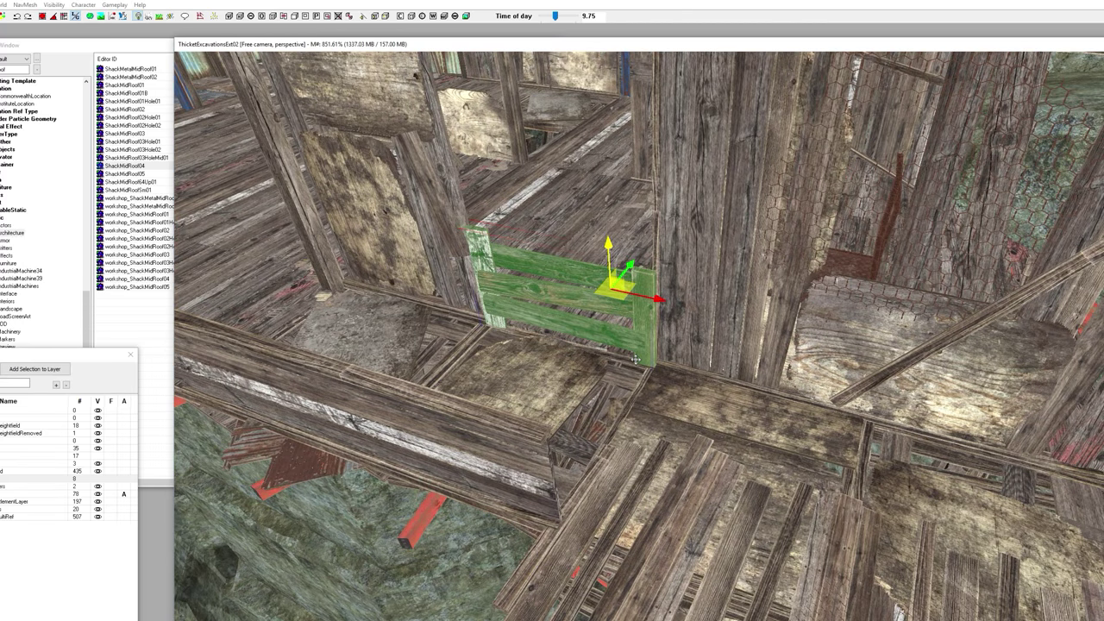
# Step: Examine the doorway railing, the wall with the road signs and the main roof for gaps
pyautogui.keyDown('shift'); pyautogui.moveTo(636, 358); pyautogui.dragTo(746, 320, button='middle'); pyautogui.keyUp('shift')
pyautogui.scroll(5, 582, 355)
pyautogui.scroll(3, 746, 320)
pyautogui.click(856, 241)
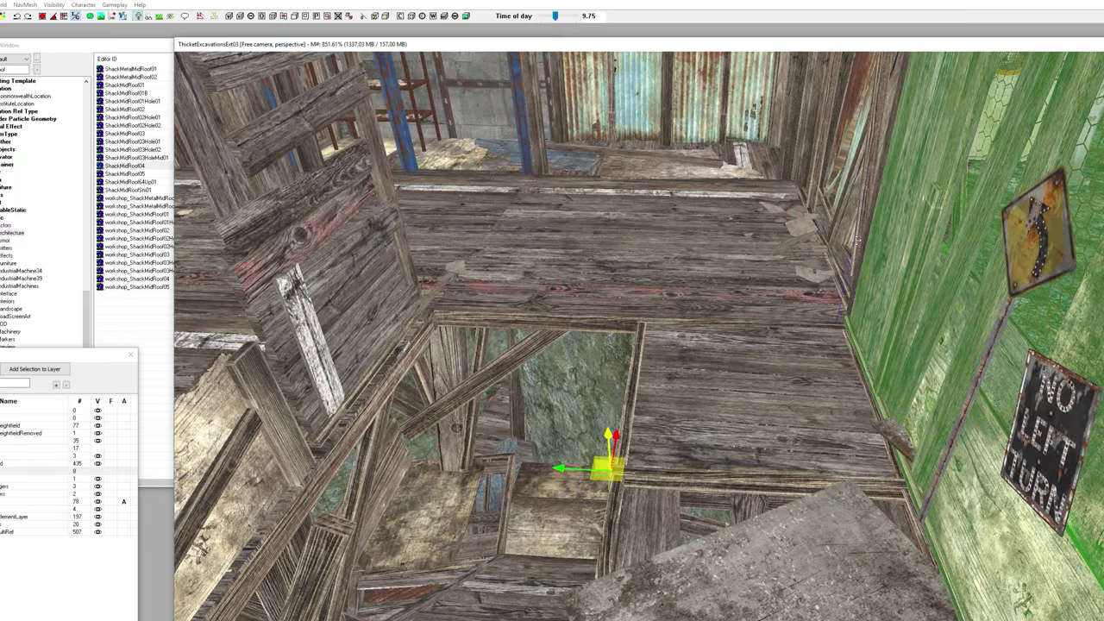
pyautogui.moveTo(843, 217); pyautogui.dragTo(815, 112)
pyautogui.scroll(-6, 562, 463)
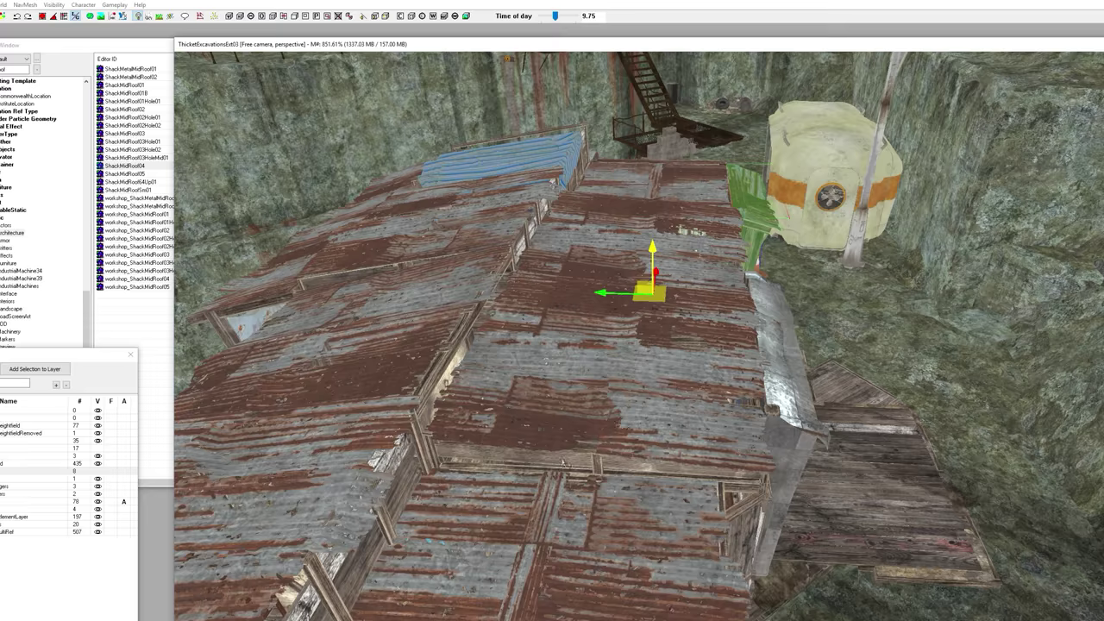
pyautogui.moveTo(563, 464); pyautogui.dragTo(592, 434, button='middle')
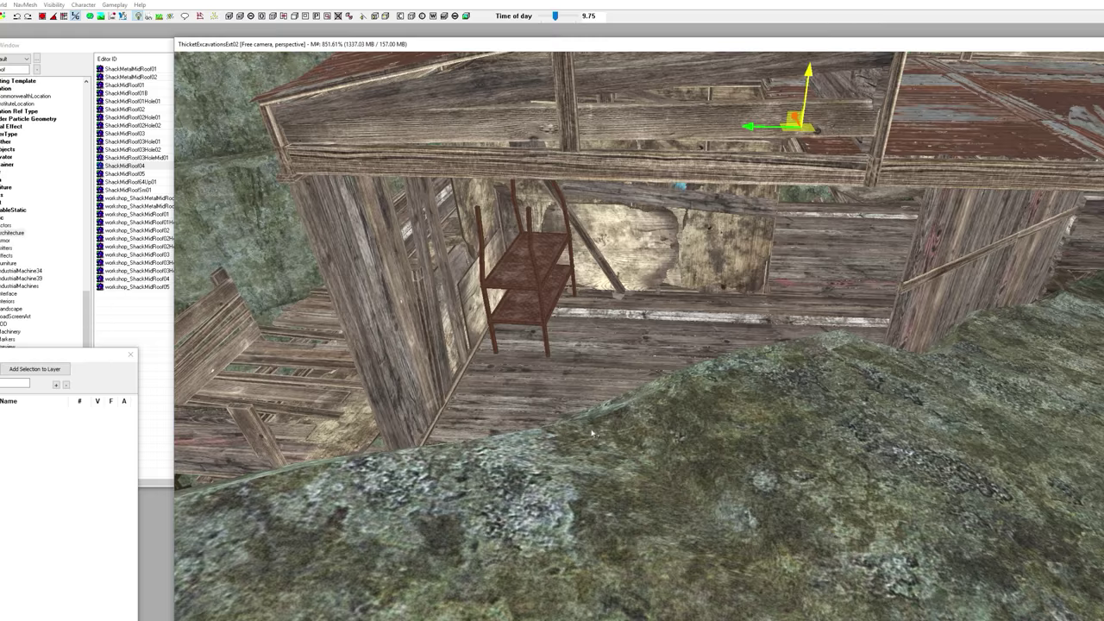
# Step: Duplicate a wall section, rotate it and reposition it at the room's open side beside the rock
pyautogui.click(541, 392)
pyautogui.keyDown('shift'); pyautogui.moveTo(541, 392); pyautogui.dragTo(621, 409, button='middle'); pyautogui.keyUp('shift')
pyautogui.click(619, 408)
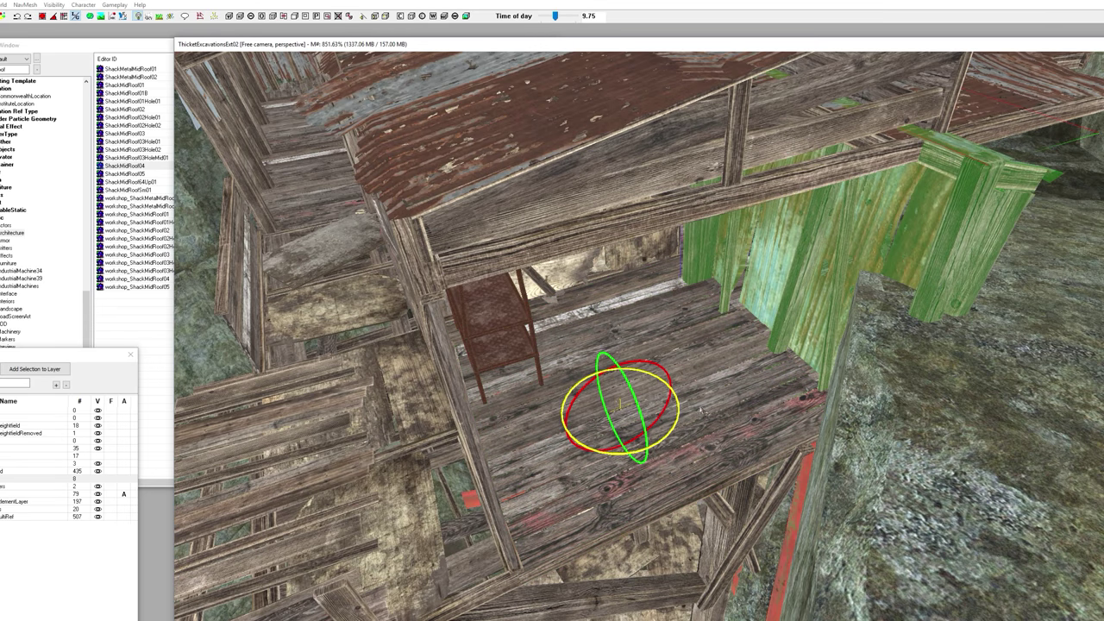
pyautogui.moveTo(669, 435); pyautogui.dragTo(850, 460)
pyautogui.keyDown('shift'); pyautogui.moveTo(668, 429); pyautogui.dragTo(654, 419, button='middle'); pyautogui.keyUp('shift')
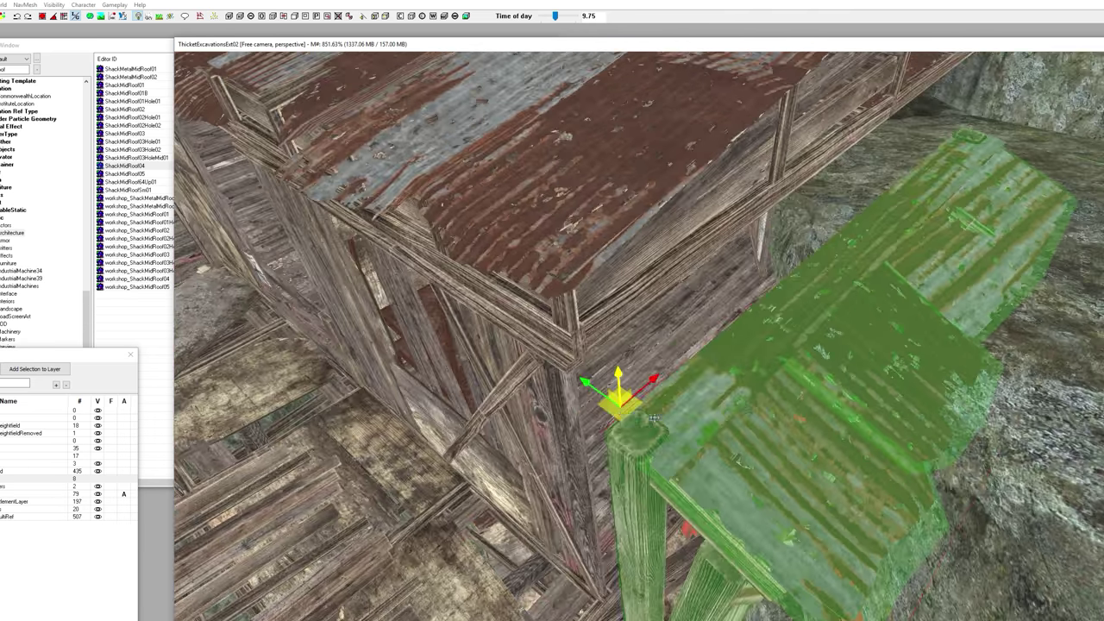
pyautogui.moveTo(614, 411); pyautogui.dragTo(601, 363)
pyautogui.moveTo(772, 373)
pyautogui.keyDown('shift'); pyautogui.mouseDown(button='middle')
pyautogui.moveTo(716, 369)
pyautogui.moveTo(768, 377)
pyautogui.mouseUp(button='middle'); pyautogui.keyUp('shift')
pyautogui.scroll(3, 778, 327)
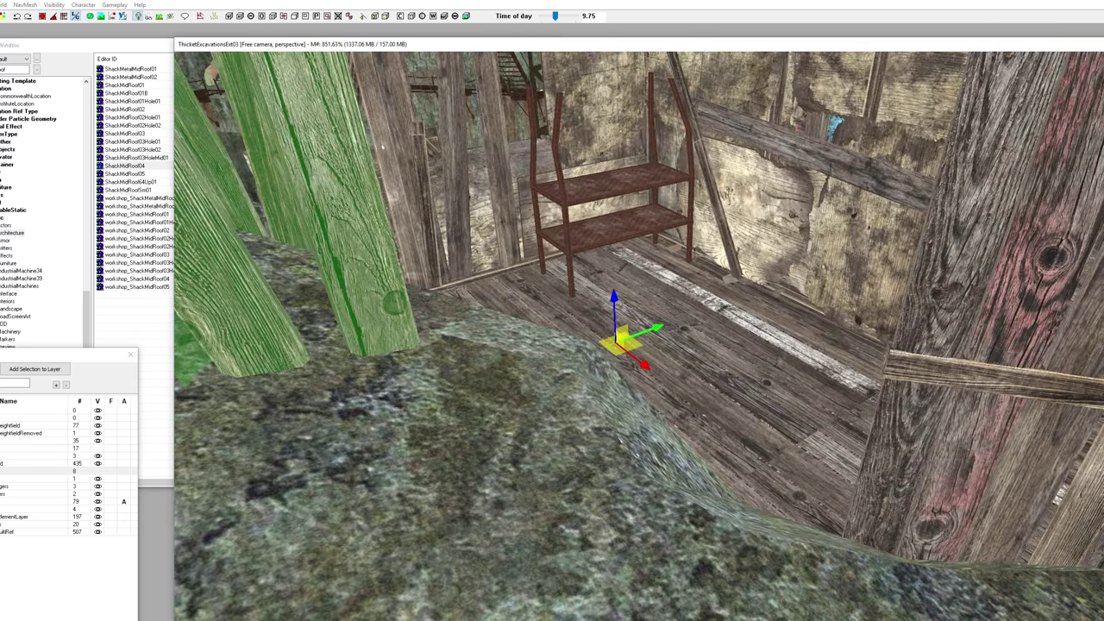
# Step: Duplicate a wall panel and move the planked piece into the open gap beside the metal shelf
pyautogui.click(509, 172)
pyautogui.keyDown('shift'); pyautogui.moveTo(509, 172); pyautogui.dragTo(414, 198, button='middle'); pyautogui.keyUp('shift')
pyautogui.keyDown('shift'); pyautogui.moveTo(639, 336); pyautogui.dragTo(483, 371, button='middle'); pyautogui.keyUp('shift')
pyautogui.click(473, 268)
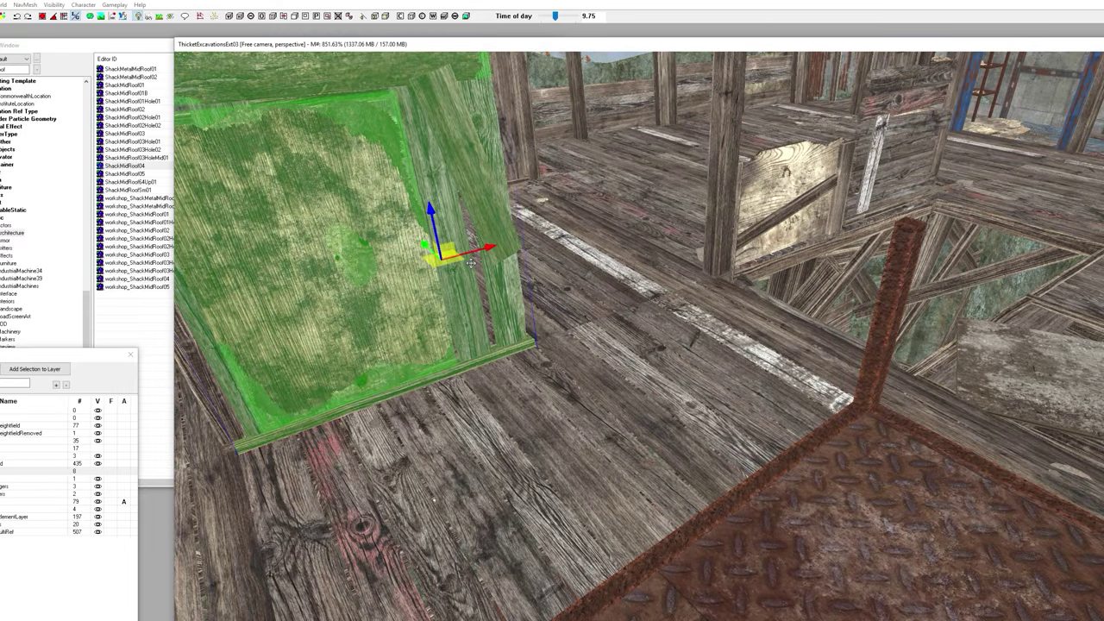
pyautogui.scroll(4, 473, 268)
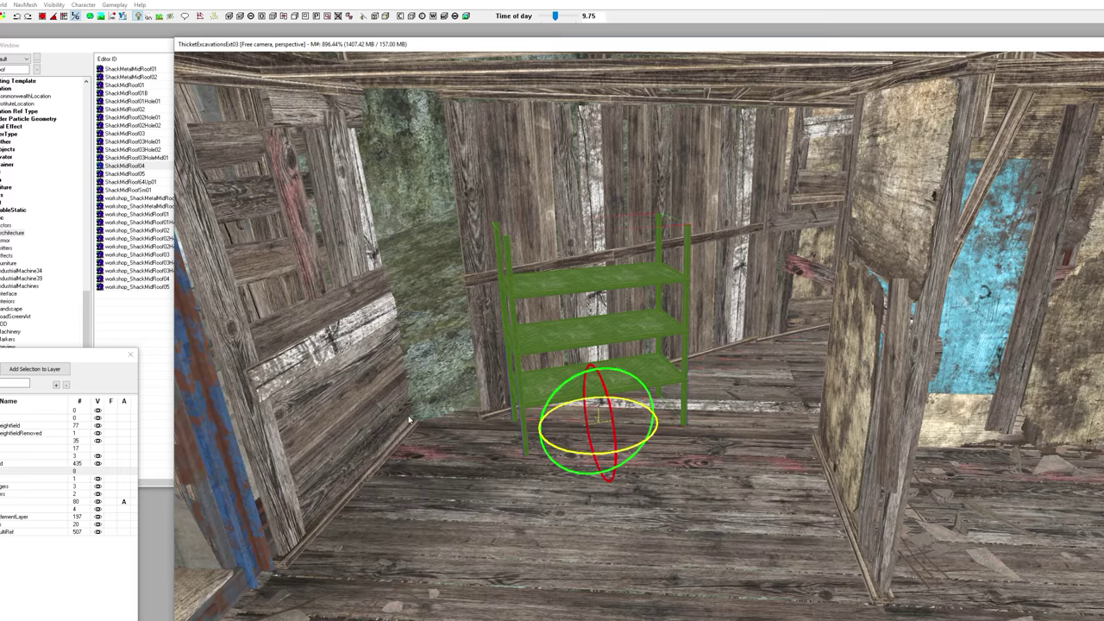
pyautogui.click(410, 420)
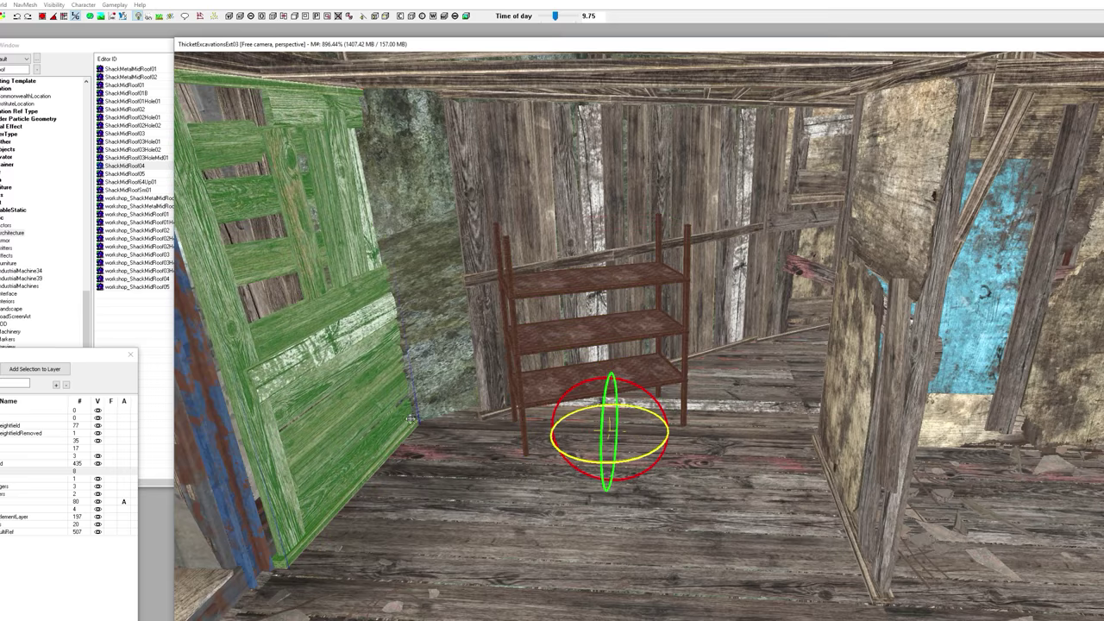
pyautogui.moveTo(583, 462); pyautogui.dragTo(678, 470)
pyautogui.press('e')
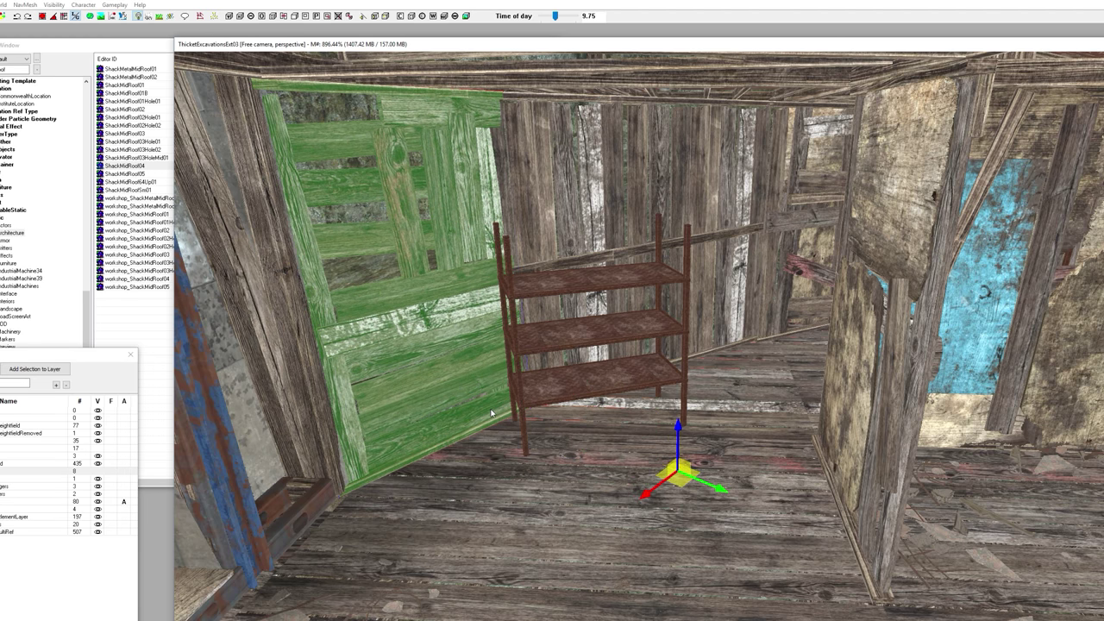
# Step: Rotate the metal shelf and move it flush against the newly placed planked wall
pyautogui.press('d')
pyautogui.click(538, 391)
pyautogui.press('w')
pyautogui.moveTo(582, 453); pyautogui.dragTo(487, 457)
pyautogui.press('w')
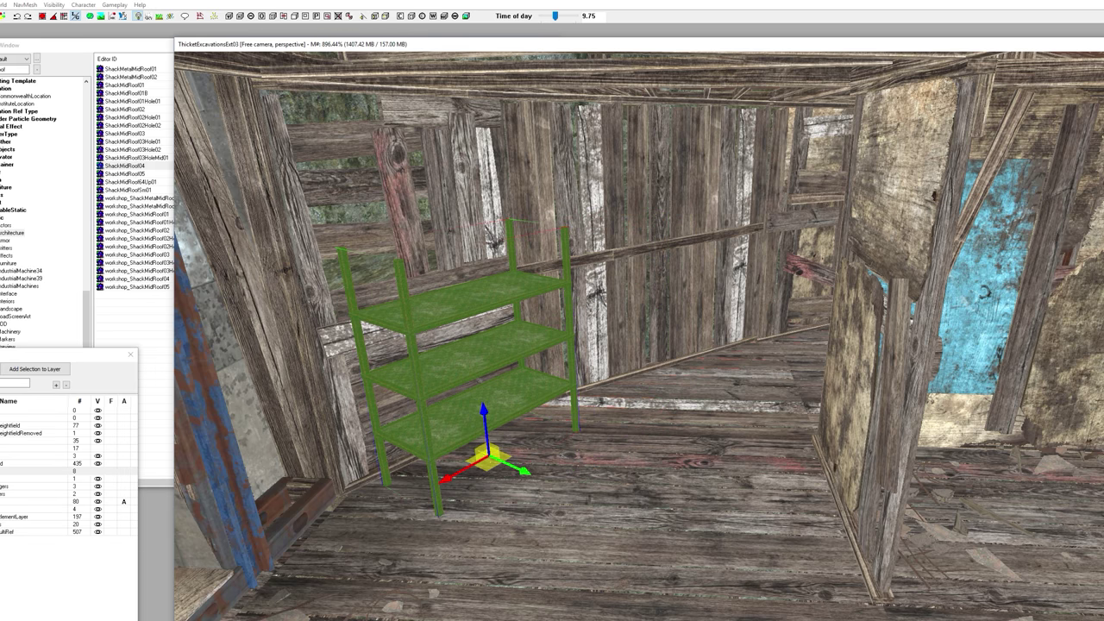
# Step: Move the low rusted roof section inward so it sits closer to the main roof above the rock-side planked wall
pyautogui.keyDown('shift'); pyautogui.moveTo(500, 391); pyautogui.dragTo(594, 416, button='middle'); pyautogui.keyUp('shift')
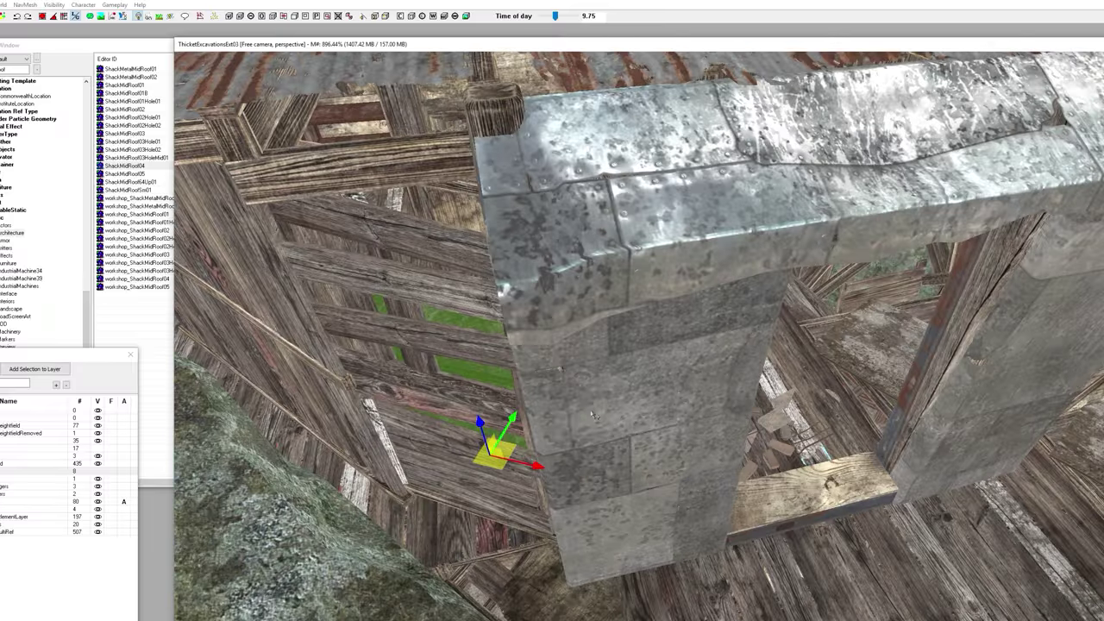
pyautogui.scroll(-7, 445, 546)
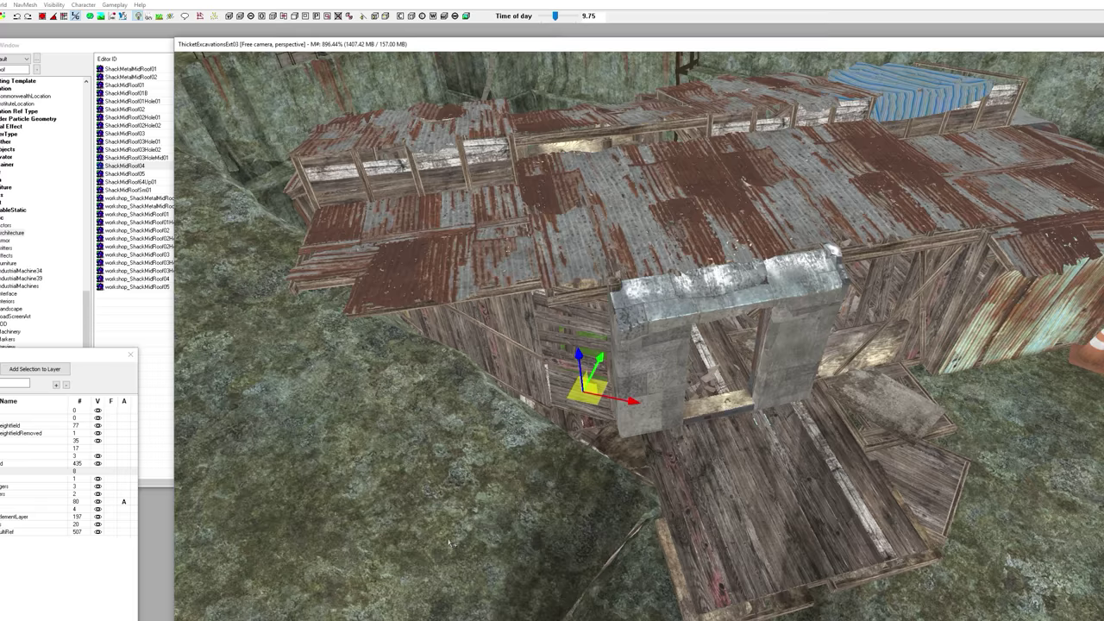
pyautogui.moveTo(444, 546)
pyautogui.keyDown('shift'); pyautogui.mouseDown(button='middle')
pyautogui.moveTo(442, 528)
pyautogui.moveTo(441, 548)
pyautogui.mouseUp(button='middle'); pyautogui.keyUp('shift')
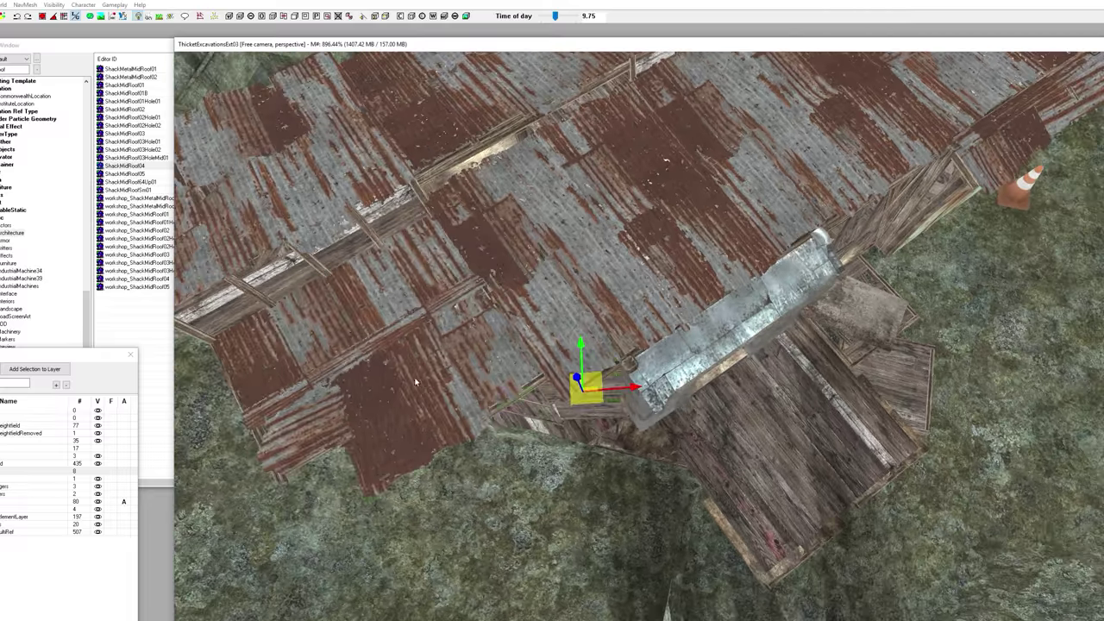
pyautogui.click(416, 382)
pyautogui.moveTo(585, 474); pyautogui.dragTo(595, 451, button='middle')
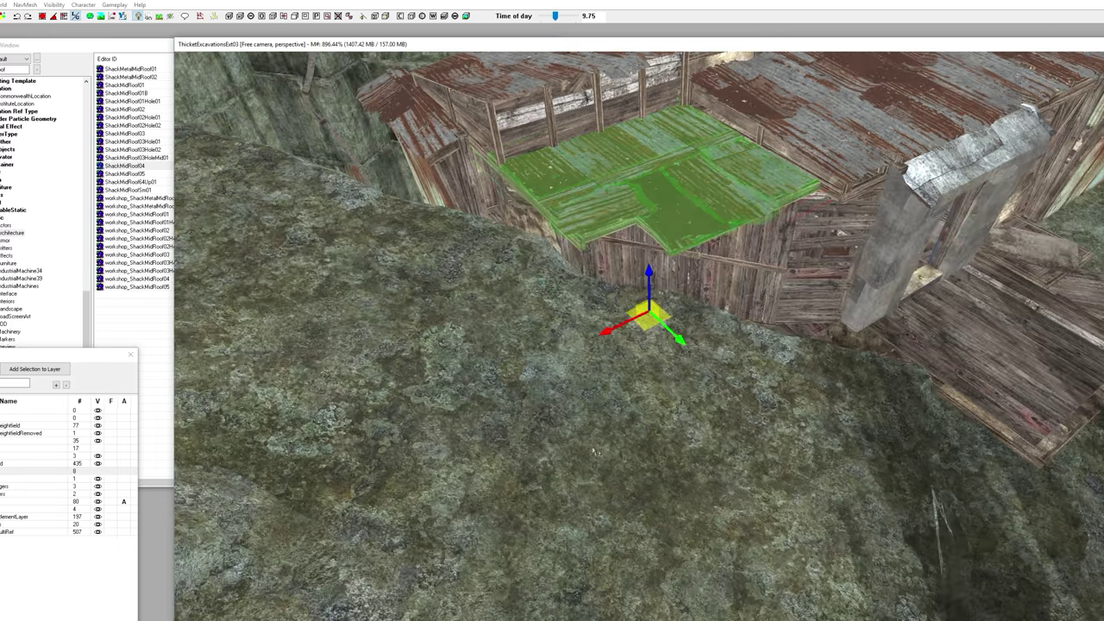
pyautogui.moveTo(665, 371); pyautogui.dragTo(660, 374, button='middle')
pyautogui.scroll(2, 660, 375)
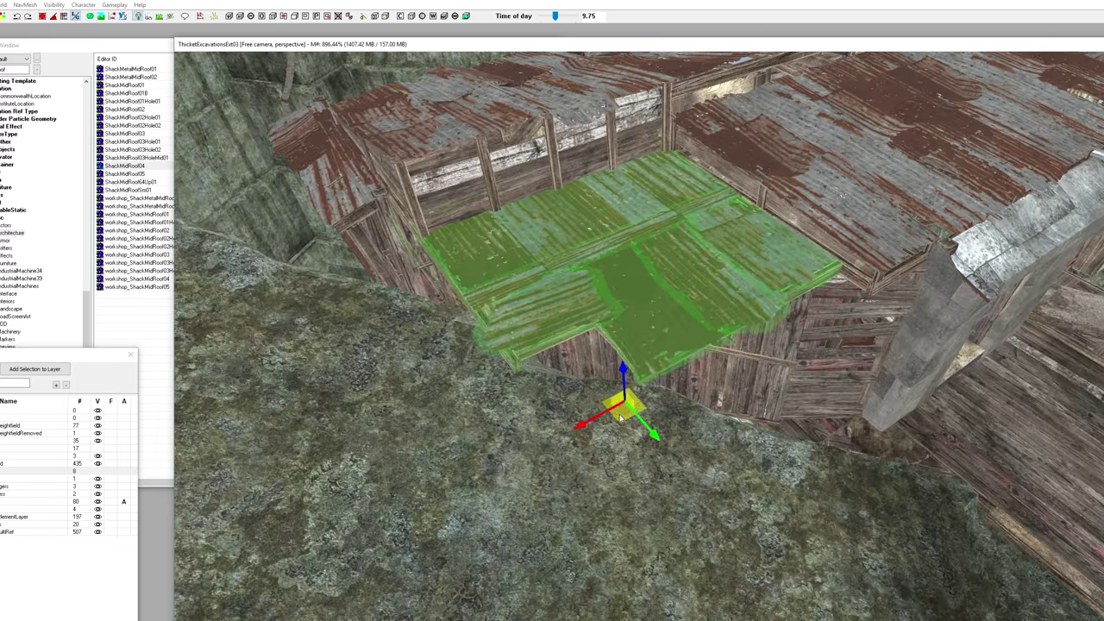
pyautogui.moveTo(619, 418); pyautogui.dragTo(669, 373)
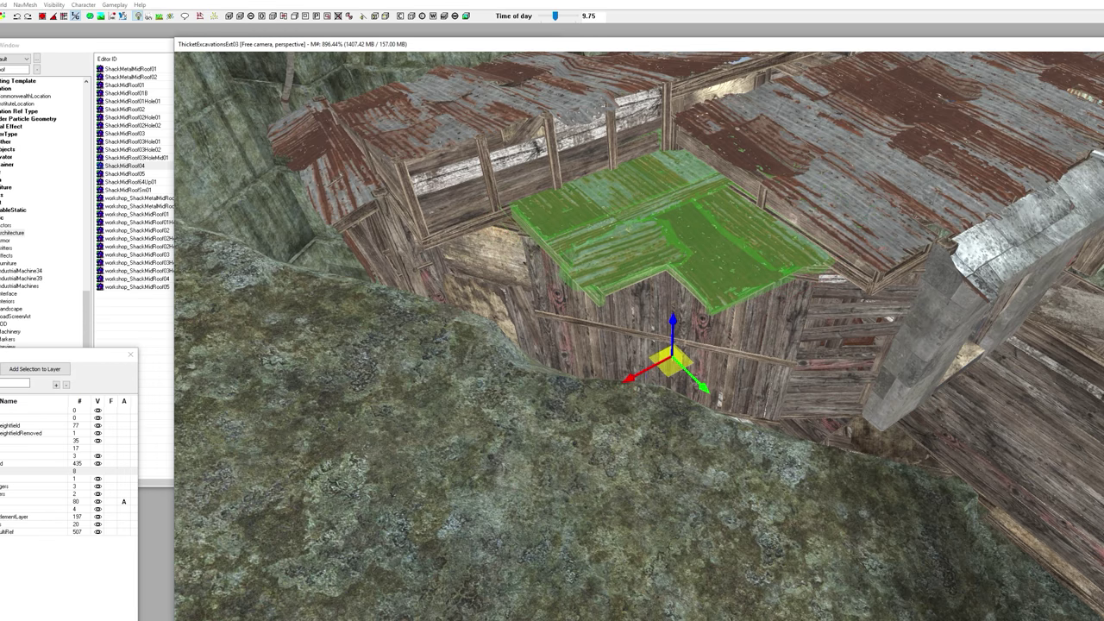
pyautogui.keyDown('shift'); pyautogui.moveTo(627, 377); pyautogui.dragTo(593, 370, button='middle'); pyautogui.keyUp('shift')
pyautogui.press('d')
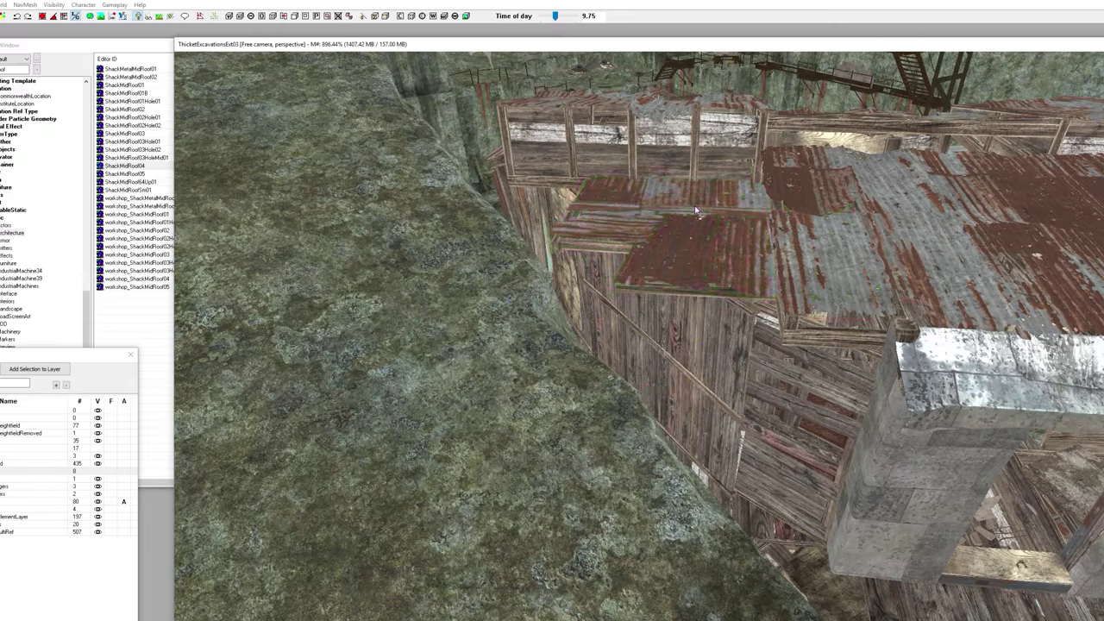
# Step: Examine the shack's full roof layout from above and from the pit side
pyautogui.keyDown('shift'); pyautogui.moveTo(694, 205); pyautogui.dragTo(714, 499, button='middle'); pyautogui.keyUp('shift')
pyautogui.scroll(-5, 768, 336)
pyautogui.click(684, 358)
pyautogui.scroll(-3, 703, 394)
pyautogui.moveTo(463, 359); pyautogui.dragTo(506, 397, button='middle')
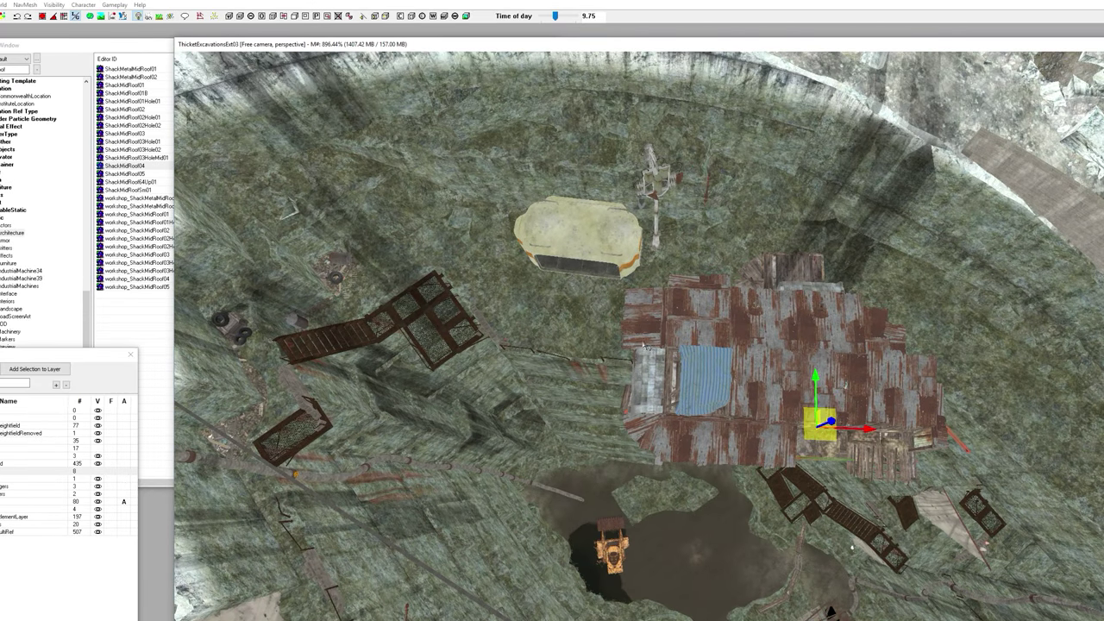
pyautogui.click(652, 333)
pyautogui.keyDown('shift'); pyautogui.moveTo(653, 333); pyautogui.dragTo(550, 411, button='middle'); pyautogui.keyUp('shift')
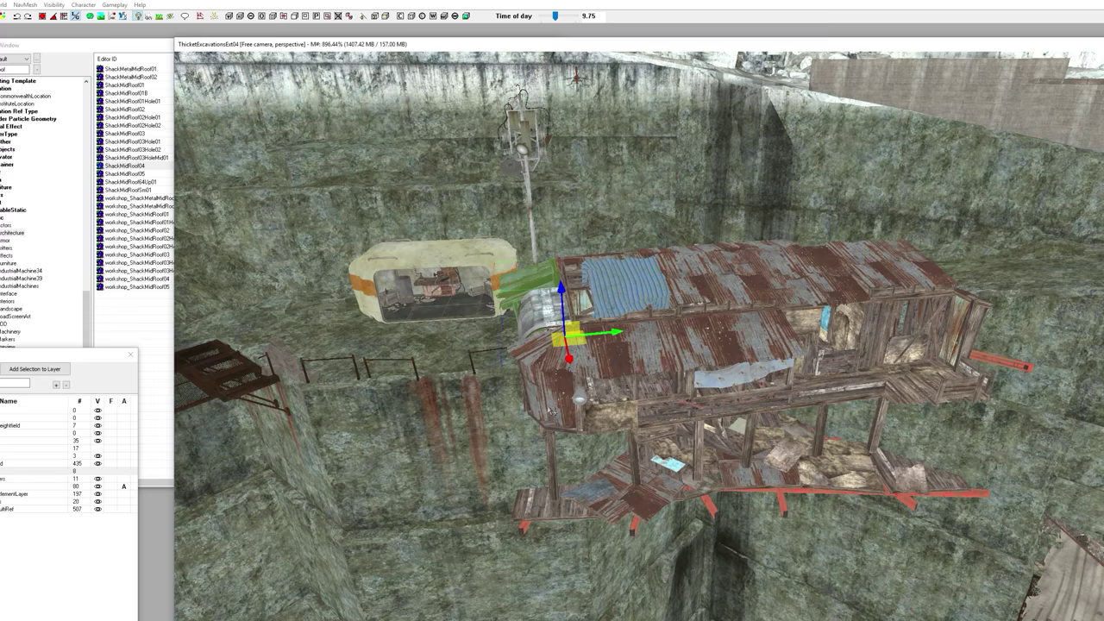
# Step: Select all main roof sections together with the blue tarp and raise them high above the shack to expose the interior
pyautogui.click(687, 276)
pyautogui.keyDown('shift'); pyautogui.moveTo(688, 276); pyautogui.dragTo(777, 271, button='middle'); pyautogui.keyUp('shift')
pyautogui.keyDown('shift'); pyautogui.moveTo(730, 314); pyautogui.dragTo(723, 346, button='middle'); pyautogui.keyUp('shift')
pyautogui.keyDown('ctrl'); pyautogui.click(731, 347); pyautogui.keyUp('ctrl')
pyautogui.keyDown('ctrl'); pyautogui.click(644, 380); pyautogui.keyUp('ctrl')
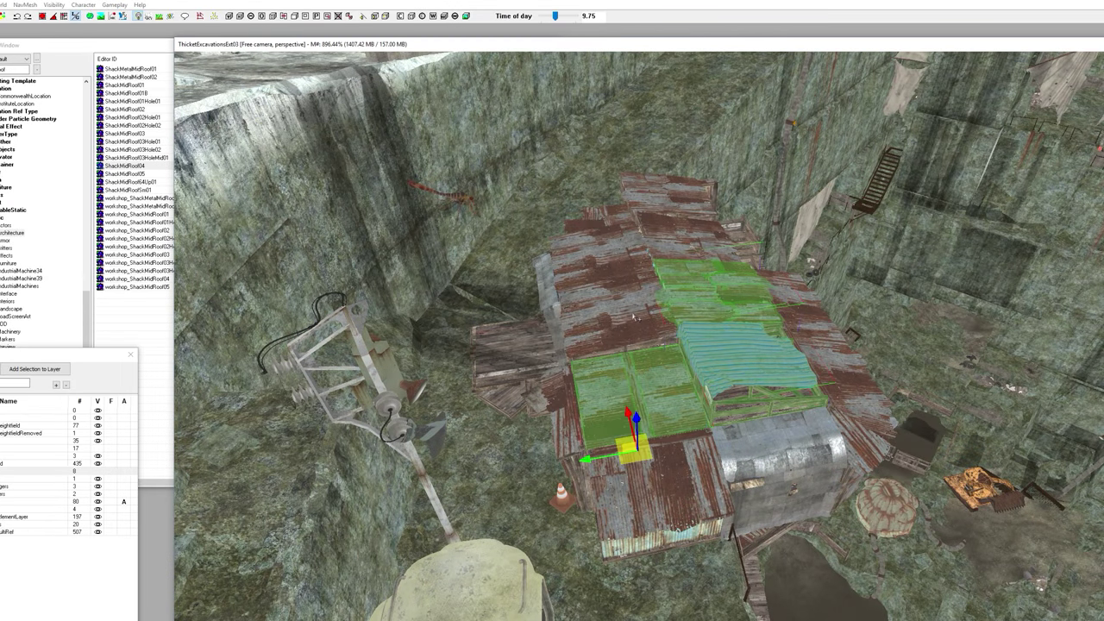
pyautogui.keyDown('ctrl'); pyautogui.click(637, 318); pyautogui.keyUp('ctrl')
pyautogui.keyDown('ctrl'); pyautogui.click(617, 260); pyautogui.keyUp('ctrl')
pyautogui.keyDown('ctrl'); pyautogui.click(663, 205); pyautogui.keyUp('ctrl')
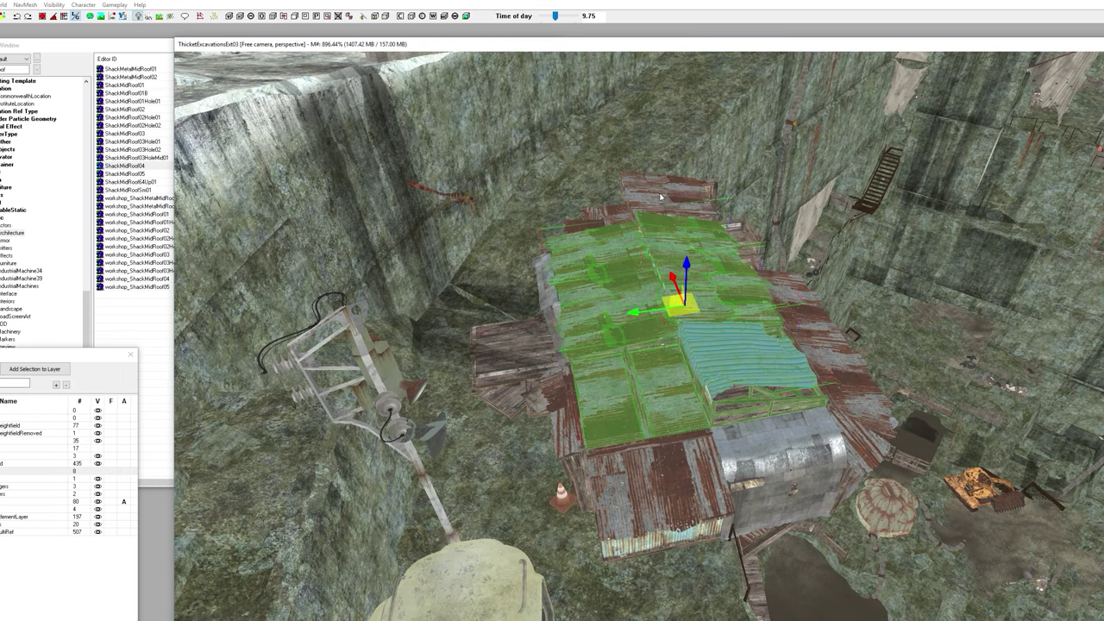
pyautogui.keyDown('ctrl'); pyautogui.click(664, 200); pyautogui.keyUp('ctrl')
pyautogui.keyDown('ctrl'); pyautogui.click(614, 219); pyautogui.keyUp('ctrl')
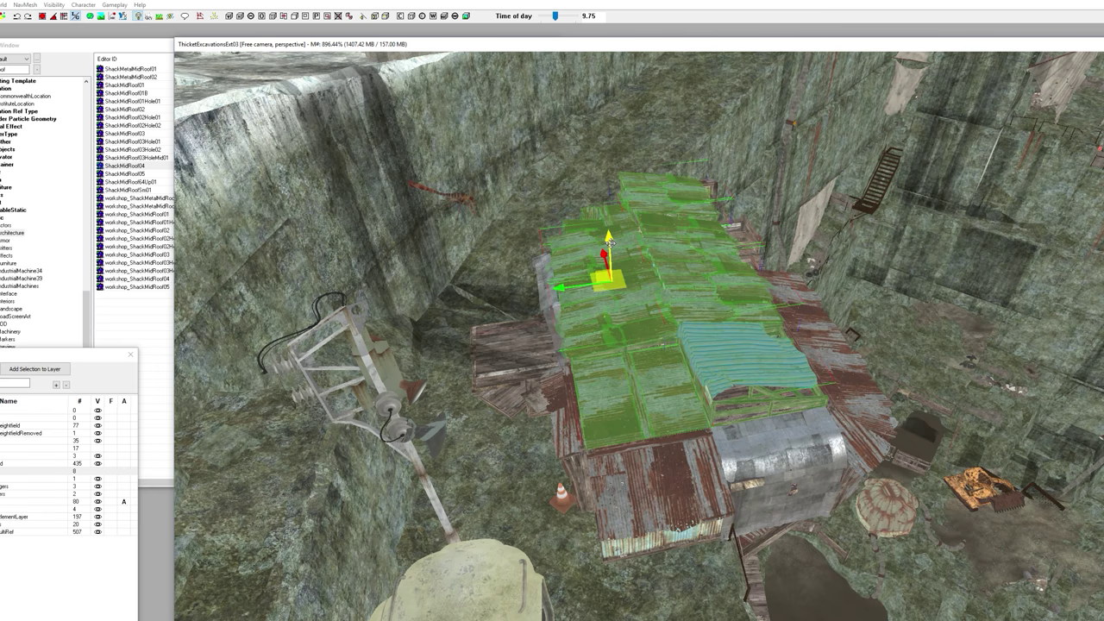
pyautogui.moveTo(610, 247); pyautogui.dragTo(607, 166)
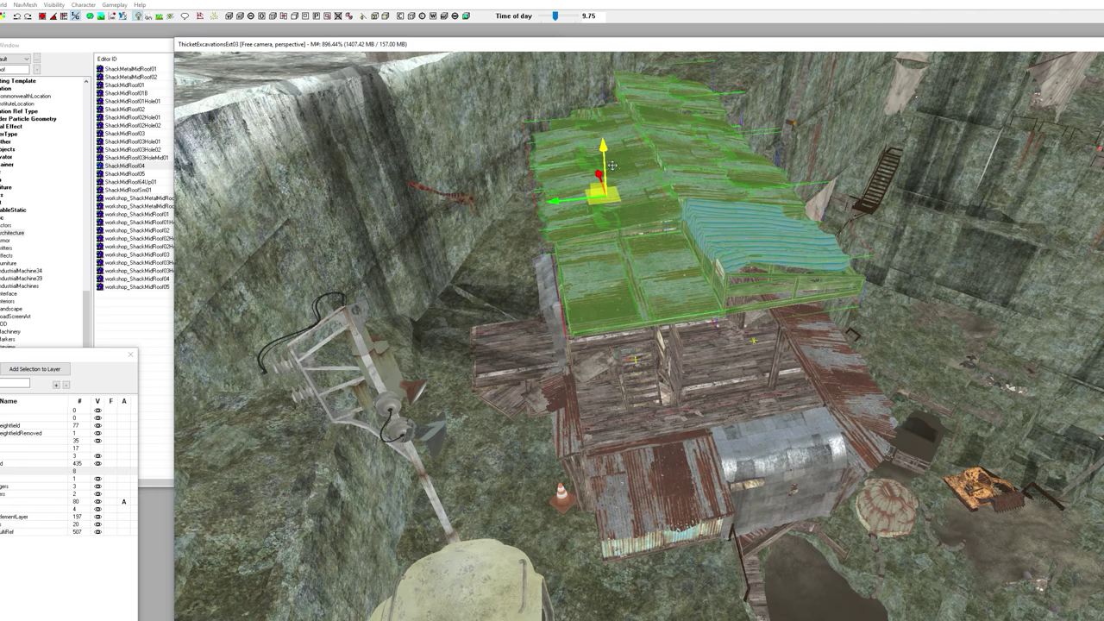
pyautogui.moveTo(612, 165); pyautogui.dragTo(609, 129)
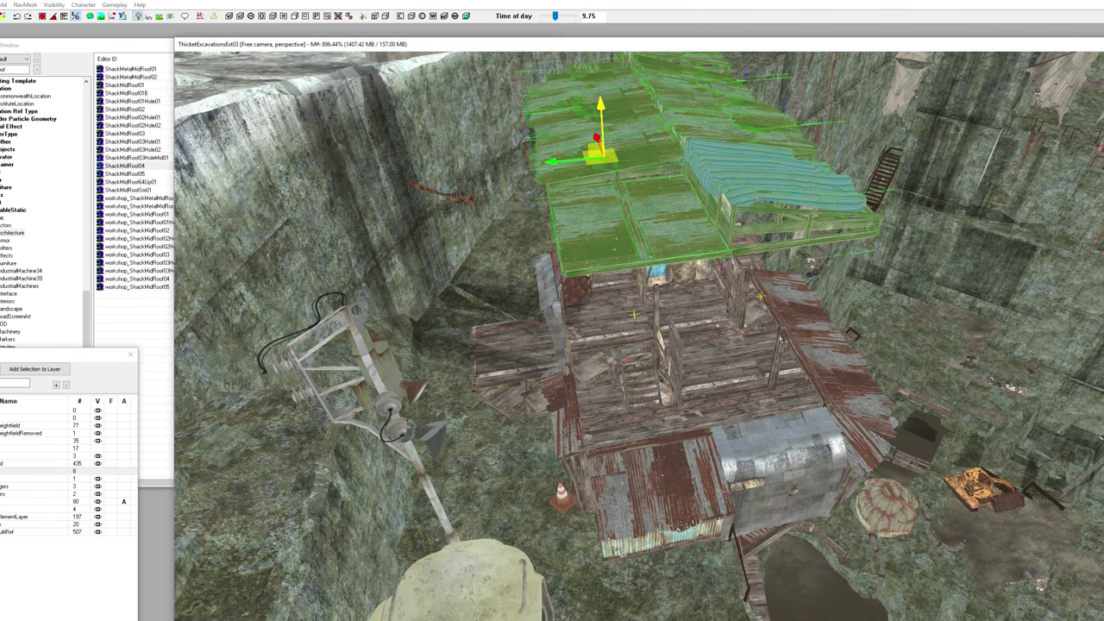
# Step: Examine the exposed rooms, inner partitions and openings from above
pyautogui.keyDown('shift'); pyautogui.moveTo(800, 338); pyautogui.dragTo(651, 317, button='middle'); pyautogui.keyUp('shift')
pyautogui.scroll(4, 580, 323)
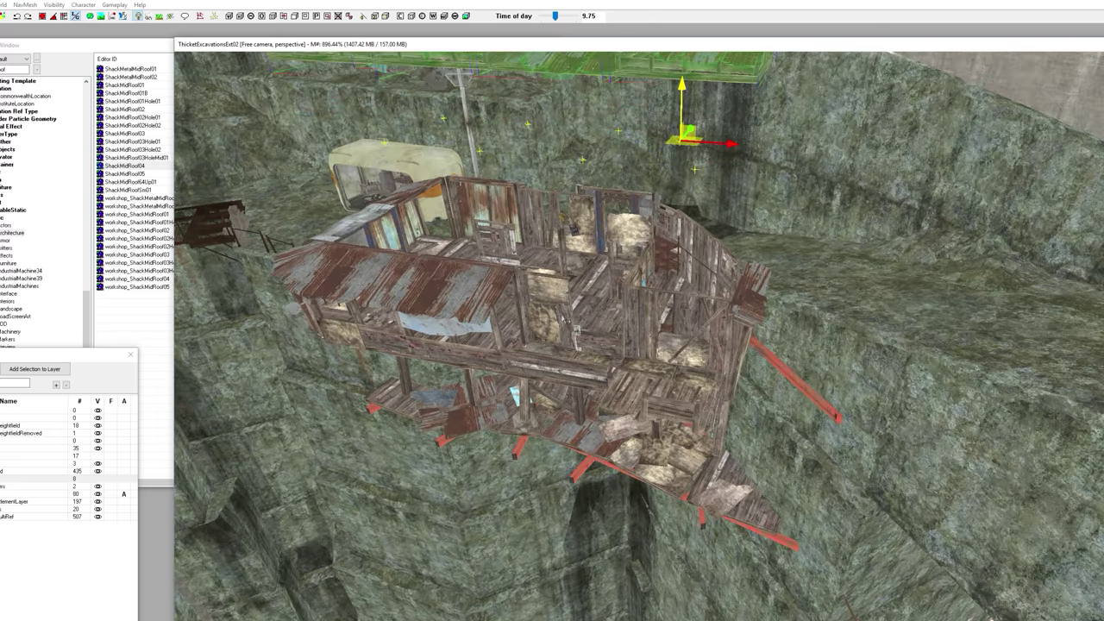
pyautogui.moveTo(570, 320); pyautogui.dragTo(664, 369, button='middle')
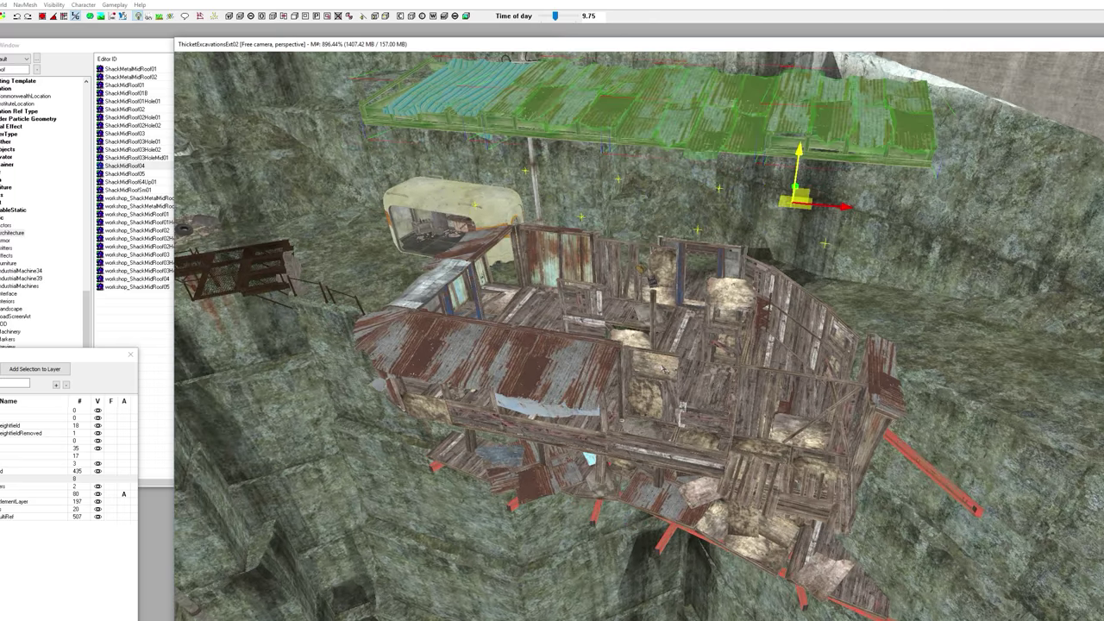
pyautogui.click(660, 370)
pyautogui.scroll(5, 661, 369)
pyautogui.click(620, 335)
pyautogui.moveTo(619, 336); pyautogui.dragTo(587, 343, button='middle')
pyautogui.scroll(3, 548, 335)
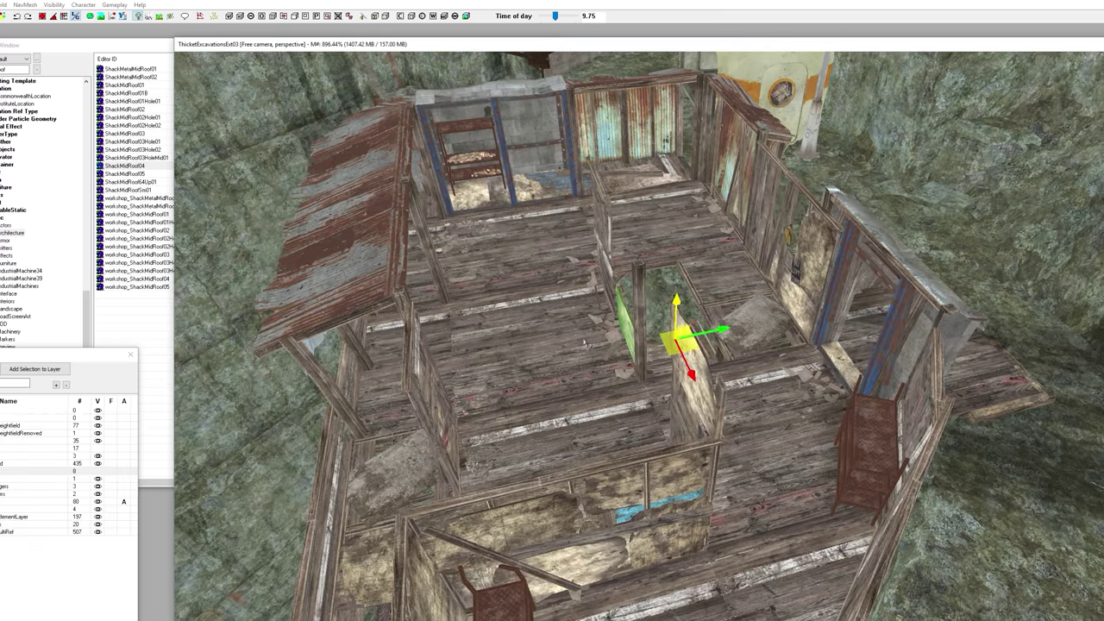
pyautogui.scroll(2, 634, 355)
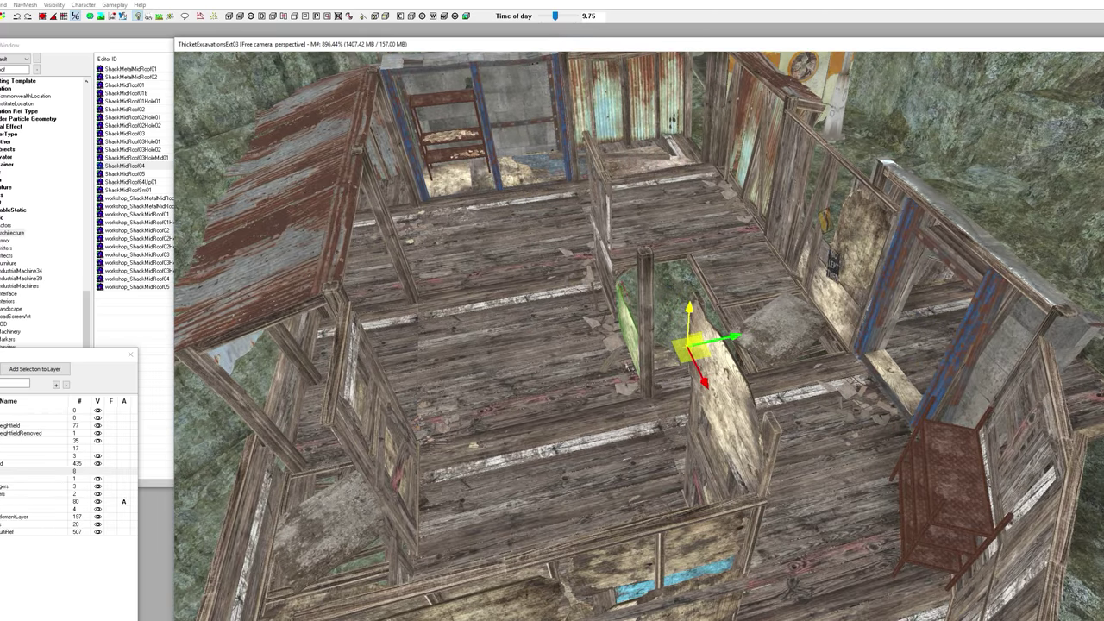
pyautogui.scroll(-1, 629, 368)
pyautogui.moveTo(629, 368); pyautogui.dragTo(617, 381, button='middle')
pyautogui.scroll(-1, 622, 374)
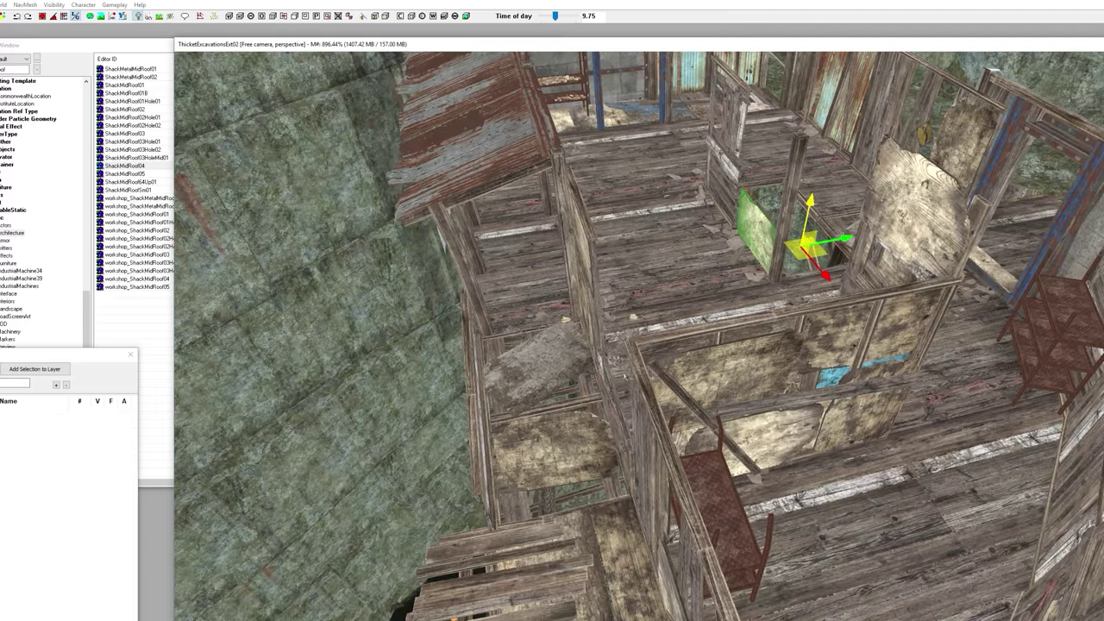
# Step: Move the blue-panelled partition toward the central room, and nudge the boarded outer wall section beside the corrugated metal wall
pyautogui.click(756, 373)
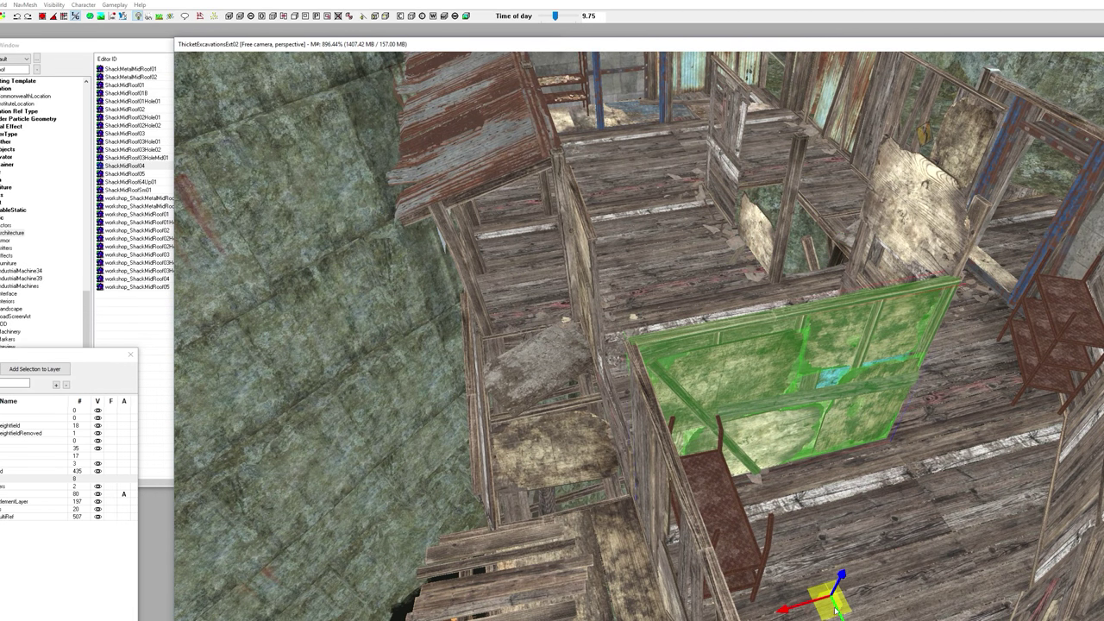
pyautogui.moveTo(835, 609); pyautogui.dragTo(777, 479)
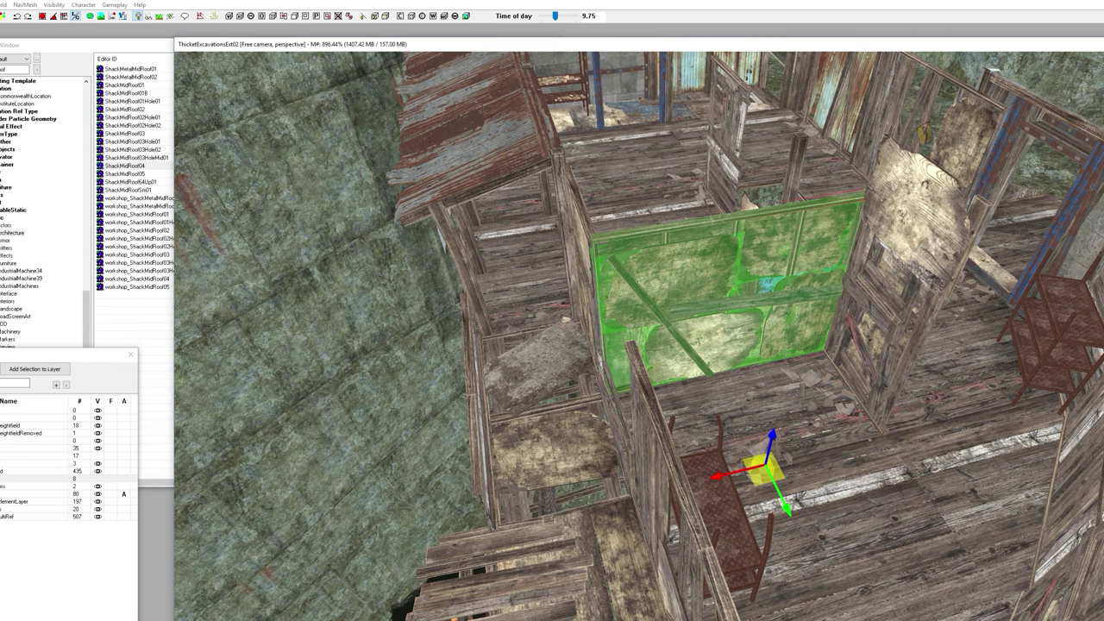
pyautogui.keyDown('shift'); pyautogui.moveTo(765, 472); pyautogui.dragTo(660, 336, button='middle'); pyautogui.keyUp('shift')
pyautogui.click(625, 299)
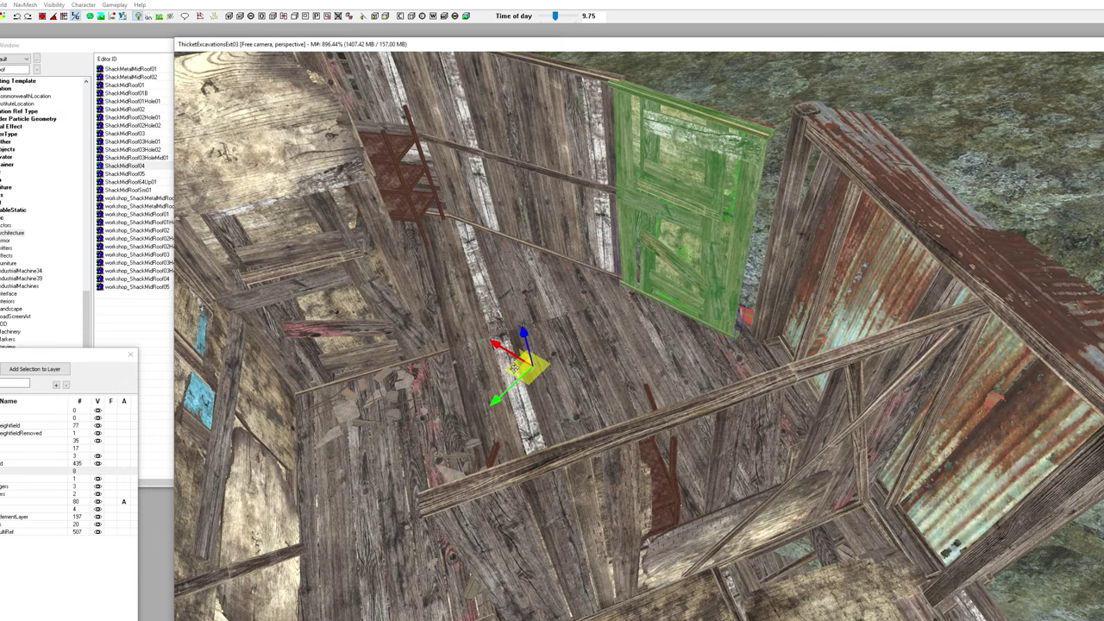
pyautogui.moveTo(512, 370); pyautogui.dragTo(528, 363)
pyautogui.scroll(-1, 552, 374)
pyautogui.scroll(-1, 552, 373)
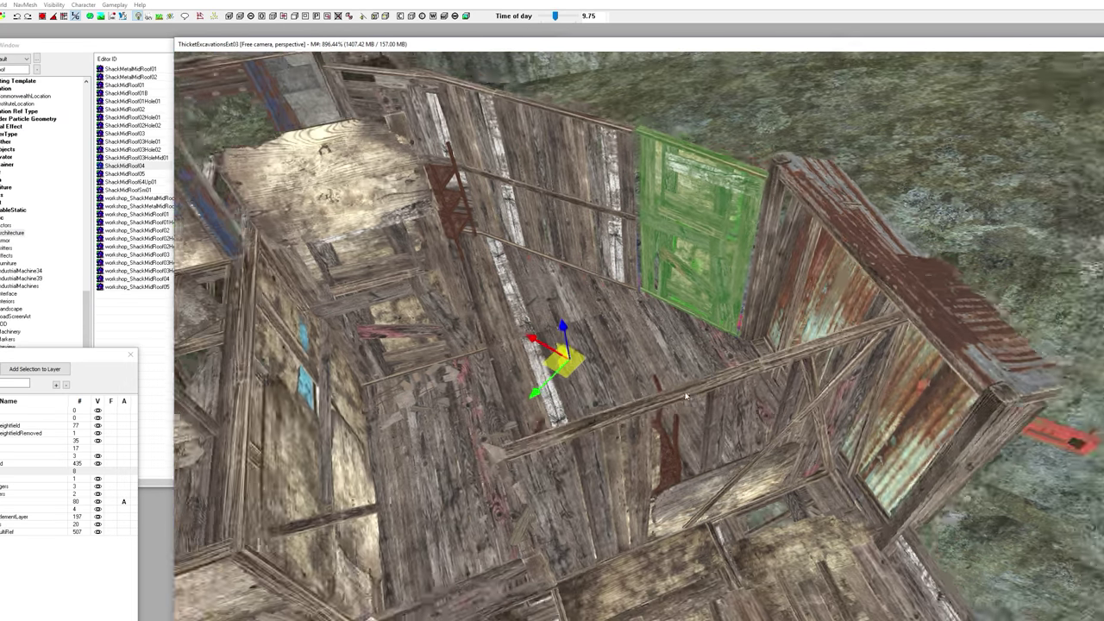
# Step: Move the floor debris next to the metal shelf over to the foot of the blue-panelled partition
pyautogui.keyDown('shift'); pyautogui.moveTo(552, 373); pyautogui.dragTo(695, 394, button='middle'); pyautogui.keyUp('shift')
pyautogui.click(712, 449)
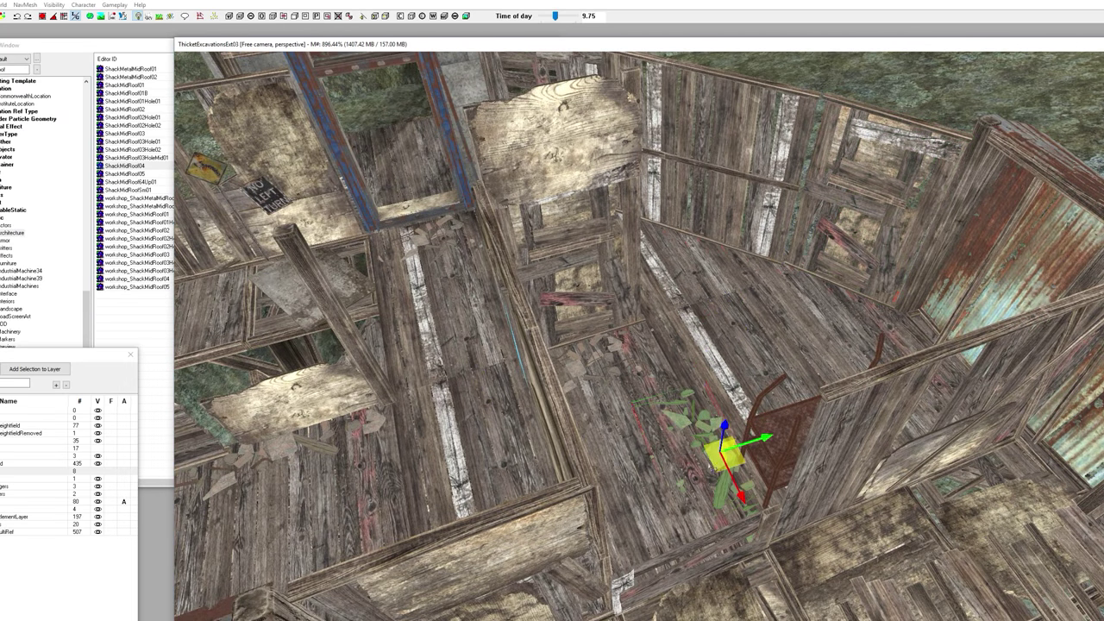
pyautogui.moveTo(722, 453); pyautogui.dragTo(555, 477)
pyautogui.keyDown('shift'); pyautogui.moveTo(555, 477); pyautogui.dragTo(790, 367, button='middle'); pyautogui.keyUp('shift')
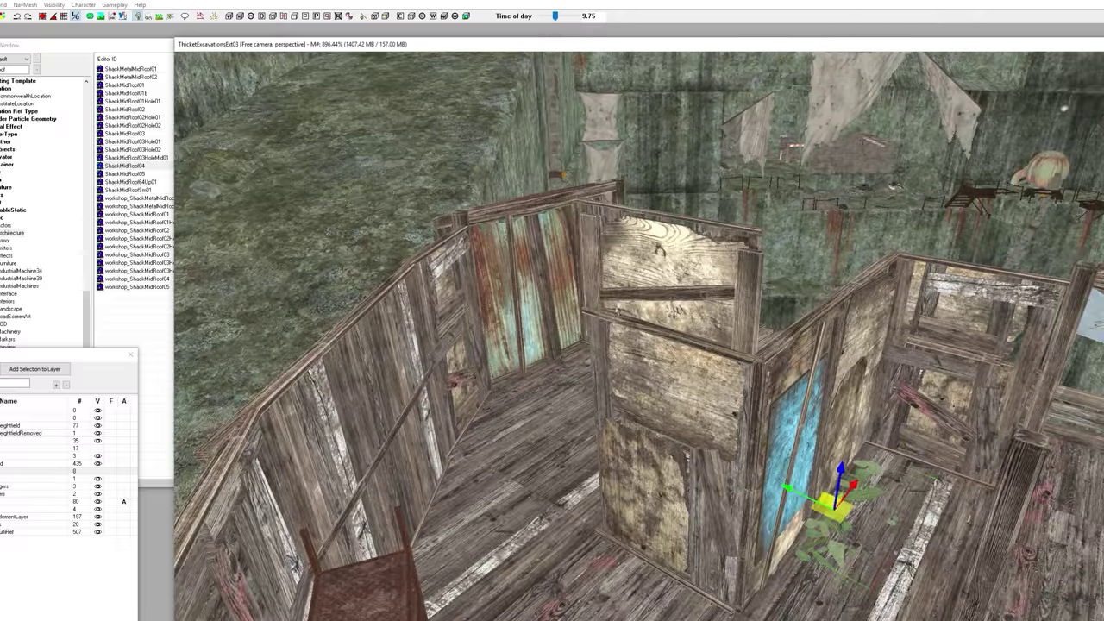
# Step: Remove surplus wall pieces around the inner rooms, including the low planked wall in the opening beside the partition
pyautogui.click(631, 279)
pyautogui.moveTo(630, 279); pyautogui.dragTo(489, 338, button='middle')
pyautogui.scroll(-3, 501, 322)
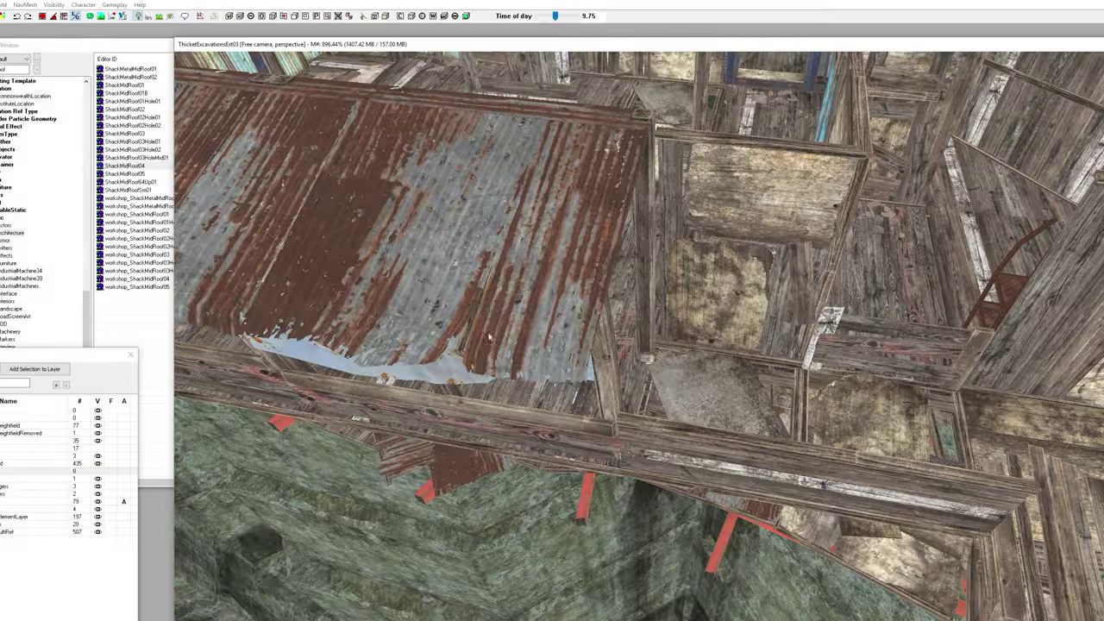
pyautogui.click(847, 349)
pyautogui.moveTo(867, 356); pyautogui.dragTo(847, 362, button='middle')
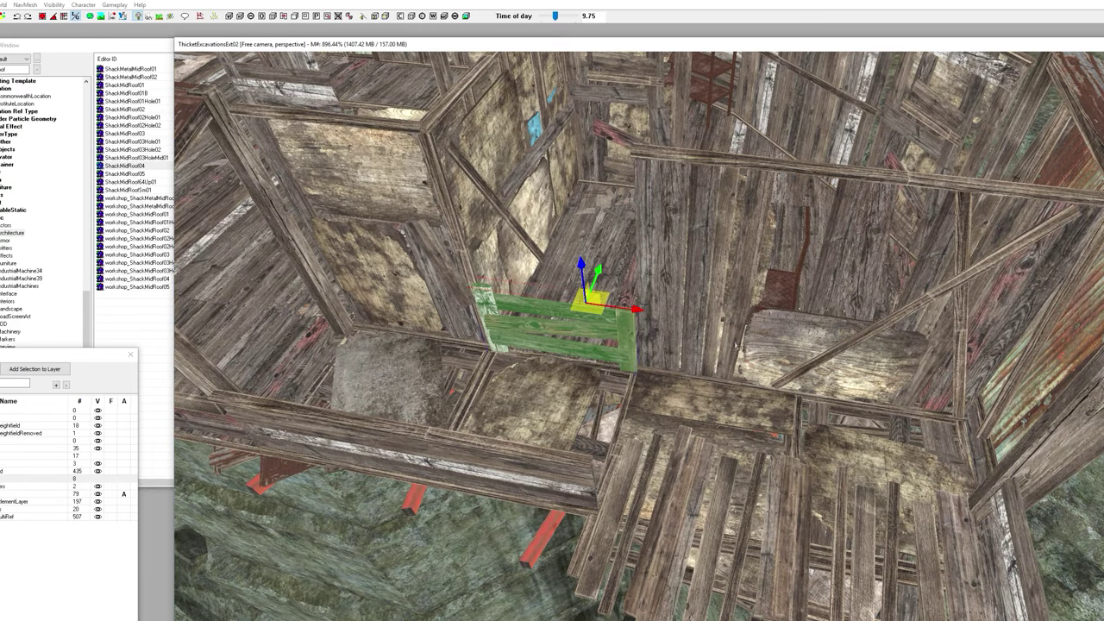
pyautogui.scroll(-3, 603, 324)
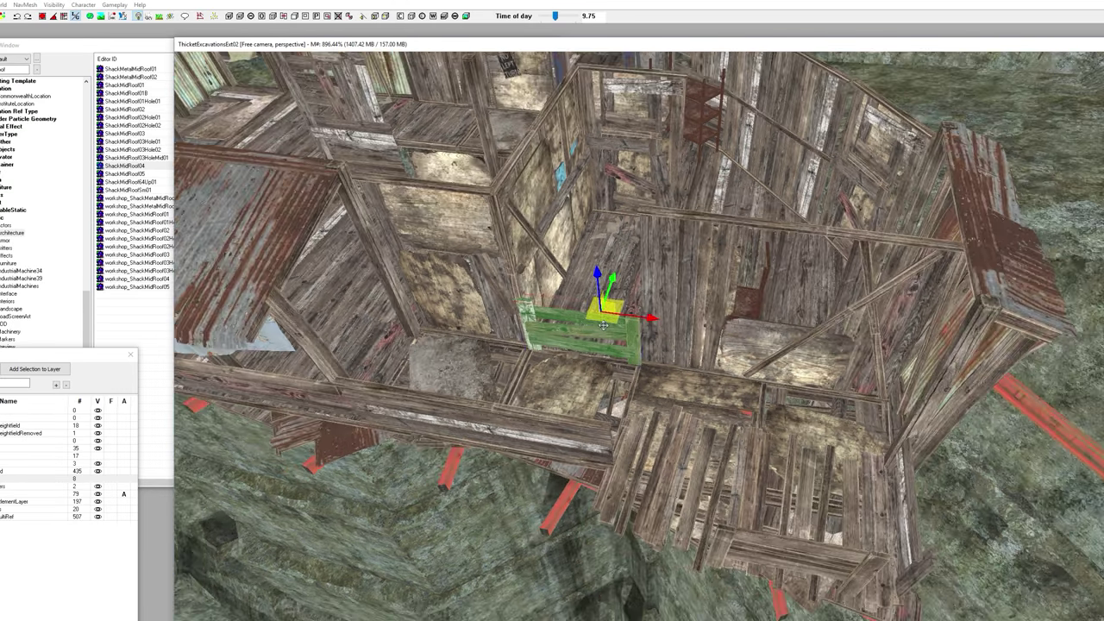
pyautogui.moveTo(602, 316); pyautogui.dragTo(645, 351, button='middle')
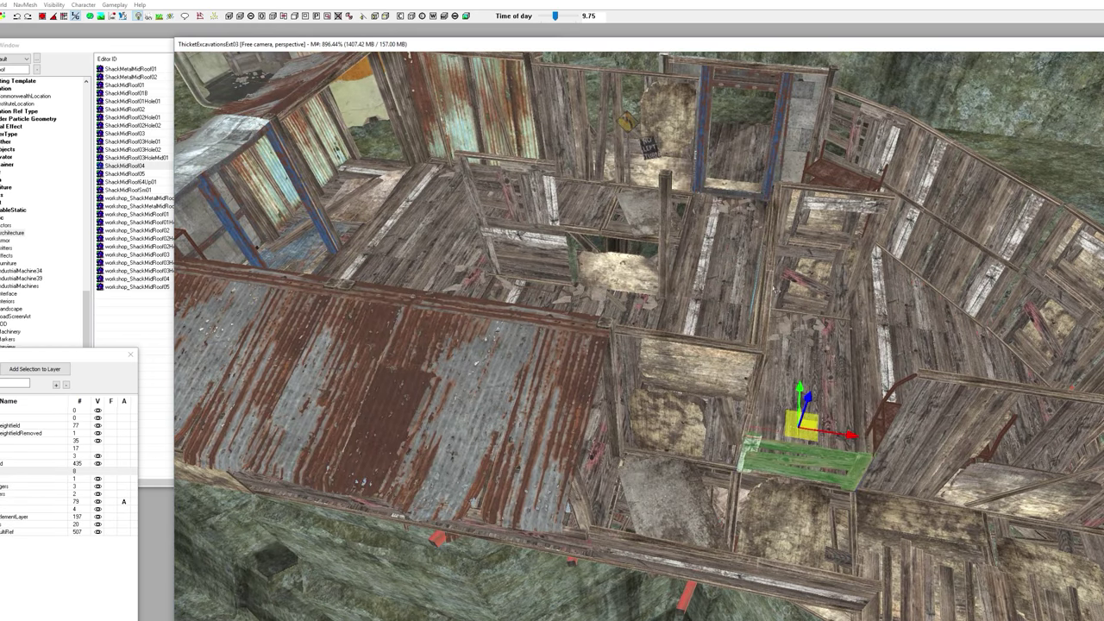
pyautogui.press('Delete')
# Step: Undo the latest edits and delete the restored piece again
pyautogui.click(760, 304)
pyautogui.keyDown('shift'); pyautogui.moveTo(759, 304); pyautogui.dragTo(848, 316, button='middle'); pyautogui.keyUp('shift')
pyautogui.moveTo(813, 396); pyautogui.dragTo(815, 387, button='middle')
pyautogui.click(722, 343)
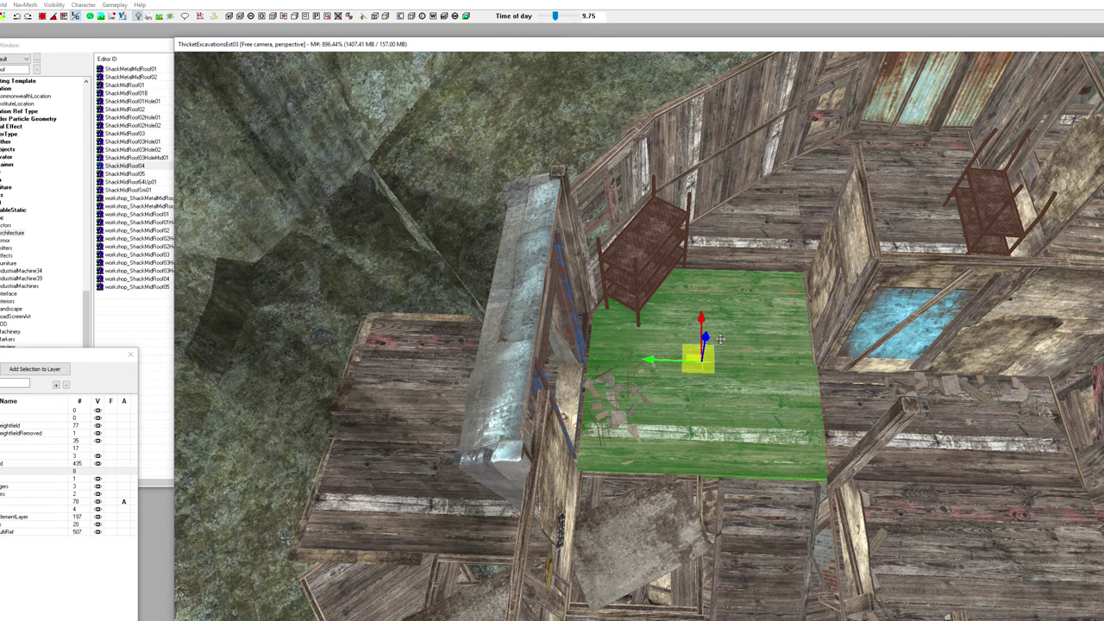
pyautogui.hotkey('ctrl', 'z')
pyautogui.hotkey('ctrl', 'z')
pyautogui.hotkey('ctrl', 'z')
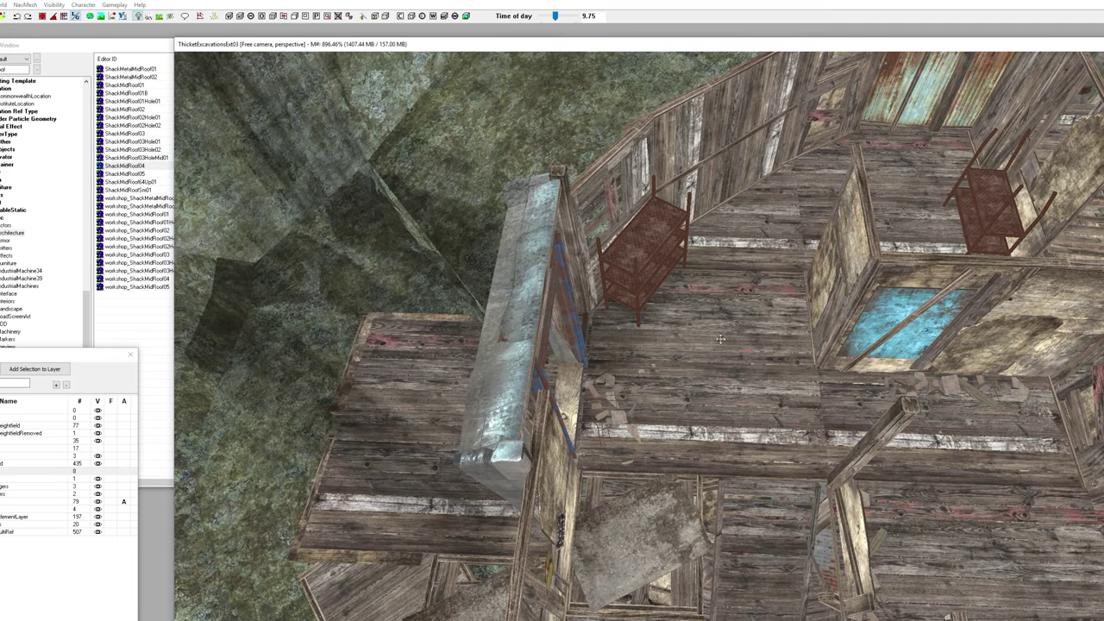
pyautogui.moveTo(756, 360); pyautogui.dragTo(742, 366, button='middle')
pyautogui.press('Delete')
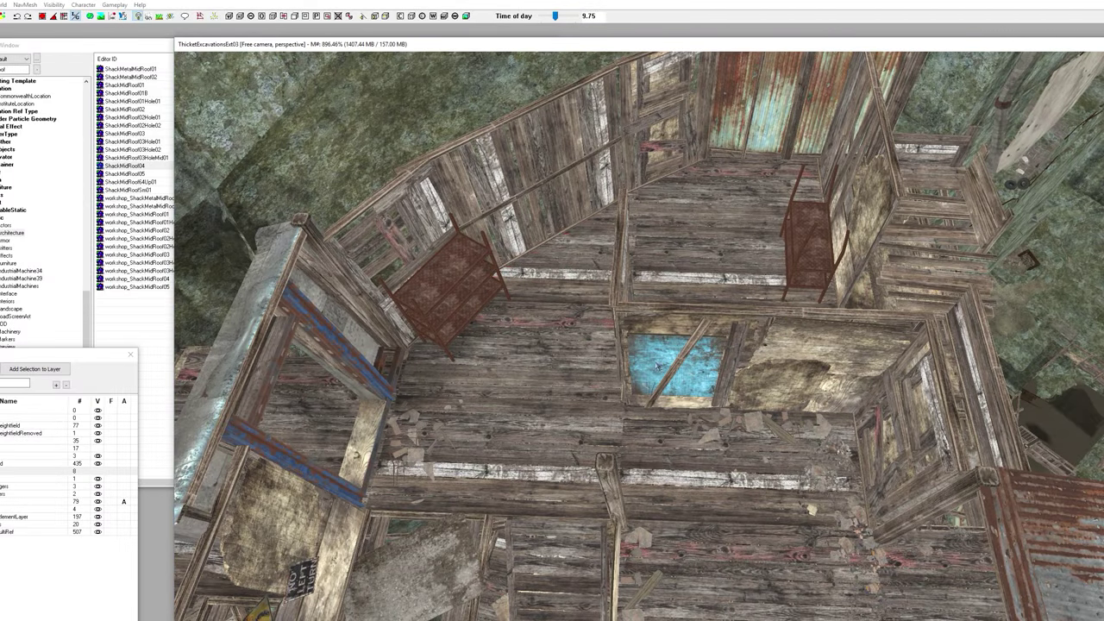
# Step: Duplicate the low planked wall piece, rotate it and place it between the metal shelf and the blue-framed opening
pyautogui.click(529, 363)
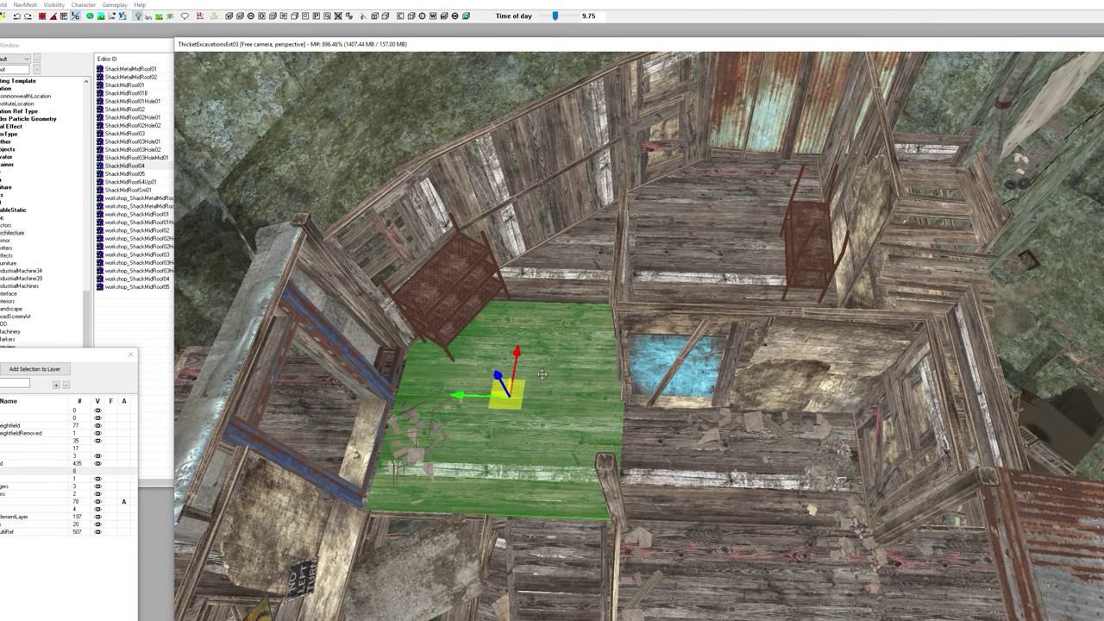
pyautogui.click(873, 283)
pyautogui.keyDown('shift'); pyautogui.moveTo(873, 283); pyautogui.dragTo(746, 353, button='middle'); pyautogui.keyUp('shift')
pyautogui.click(645, 400)
pyautogui.hotkey('ctrl', 'd')
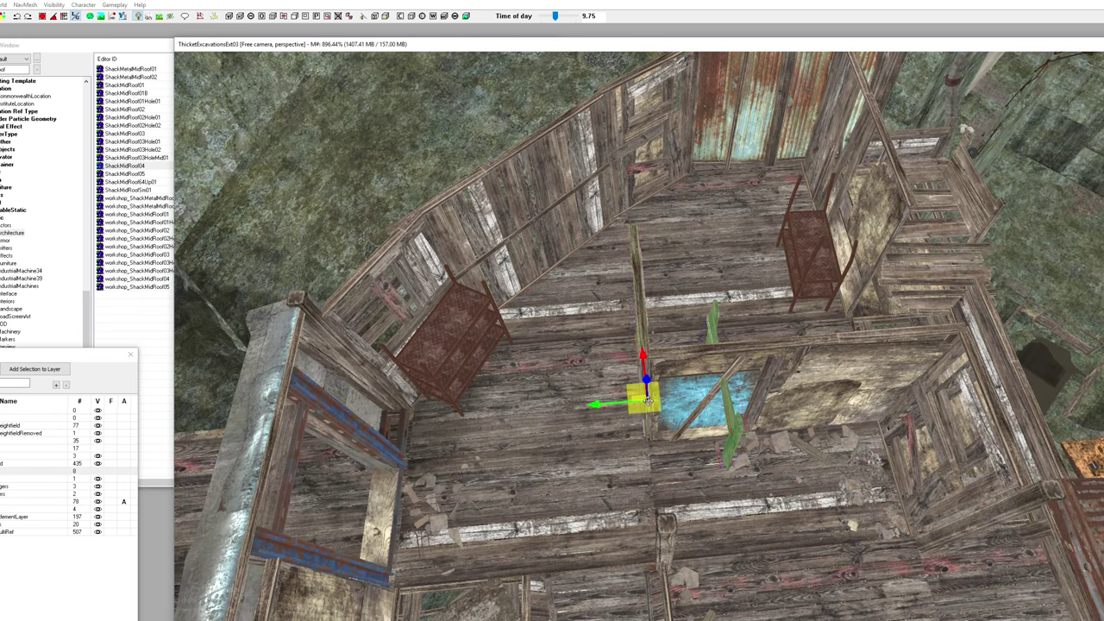
pyautogui.press('w')
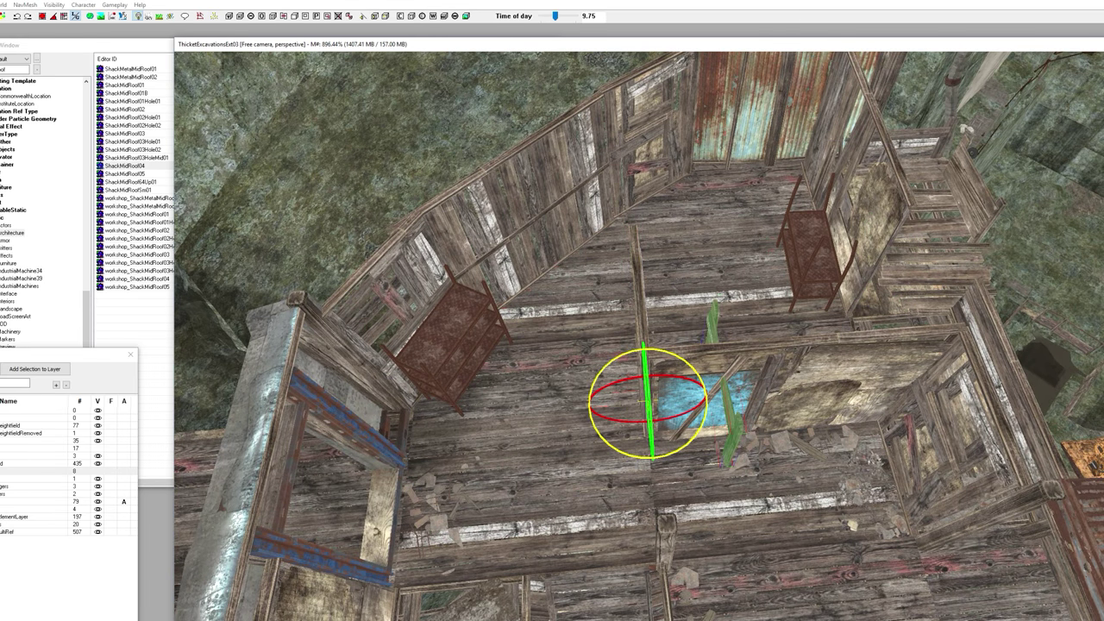
pyautogui.moveTo(635, 456); pyautogui.dragTo(654, 458)
pyautogui.moveTo(644, 402); pyautogui.dragTo(640, 412)
pyautogui.press('e')
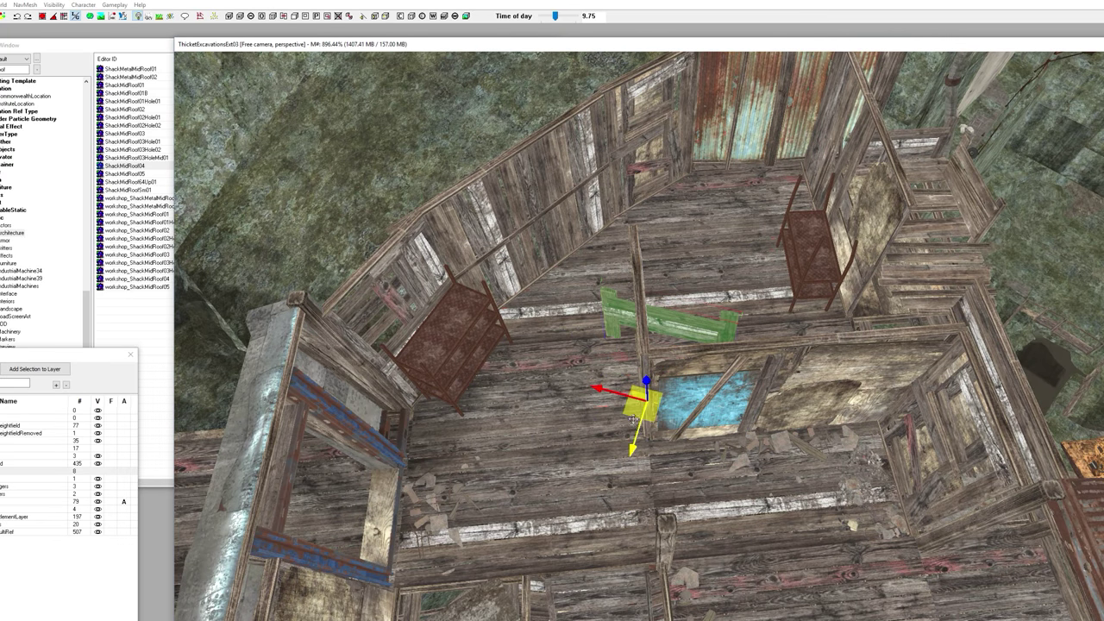
pyautogui.press('w')
pyautogui.moveTo(644, 458); pyautogui.dragTo(471, 399)
pyautogui.press('e')
# Step: Clear the debris beside the blue-framed opening and move the farther metal shelf to the other side of the blue-panelled partition
pyautogui.click(437, 519)
pyautogui.click(792, 252)
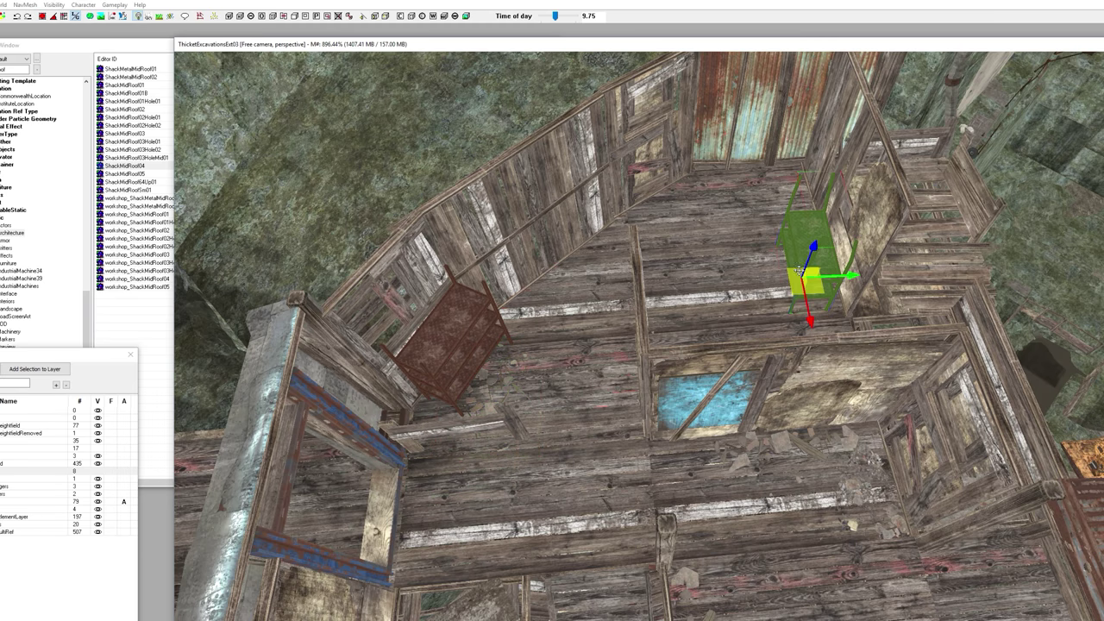
pyautogui.moveTo(821, 315); pyautogui.dragTo(883, 511)
# Step: Examine the inner partitions, the stairwell and the open side beneath the corrugated roof for missing walls
pyautogui.scroll(-2, 883, 510)
pyautogui.moveTo(882, 510); pyautogui.dragTo(779, 474, button='middle')
pyautogui.click(865, 481)
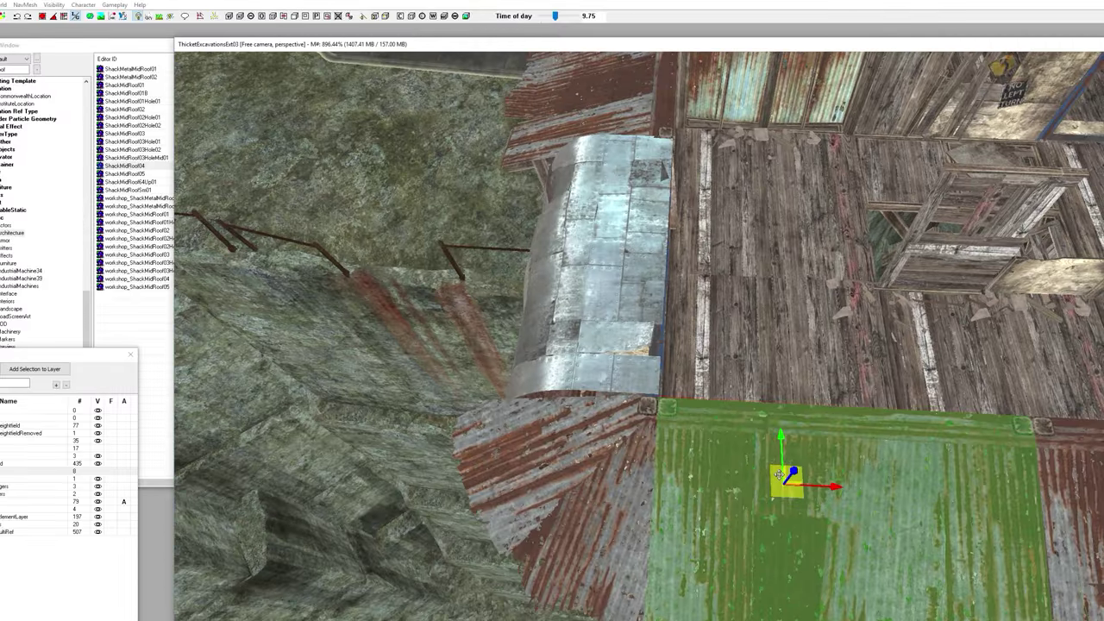
pyautogui.moveTo(834, 412); pyautogui.dragTo(808, 420, button='middle')
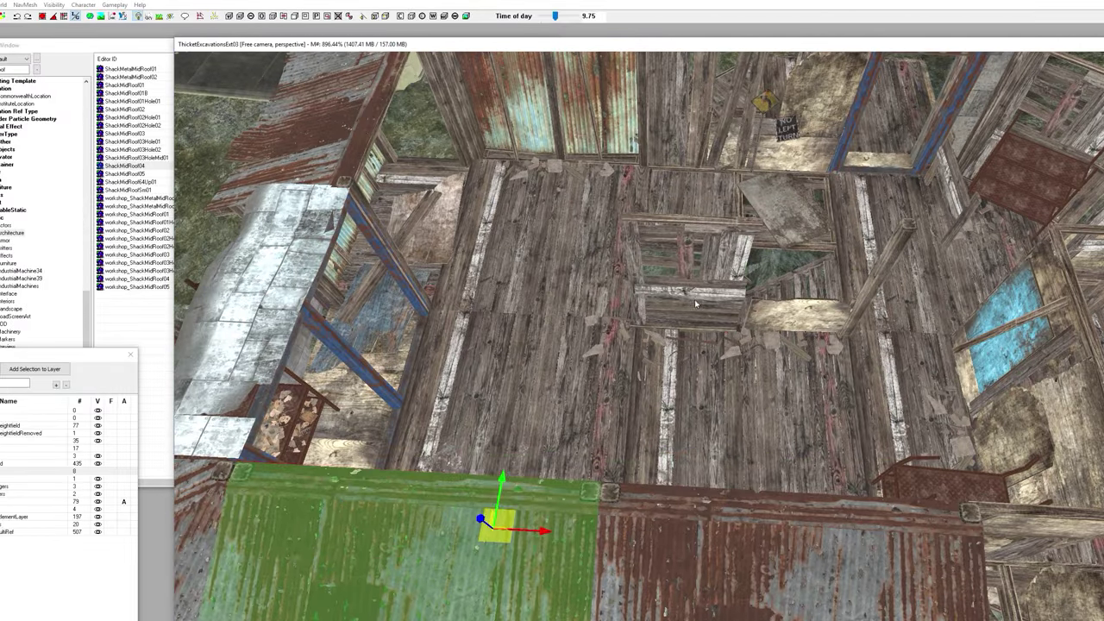
pyautogui.moveTo(694, 299); pyautogui.dragTo(902, 295, button='middle')
pyautogui.moveTo(828, 341); pyautogui.dragTo(709, 544, button='middle')
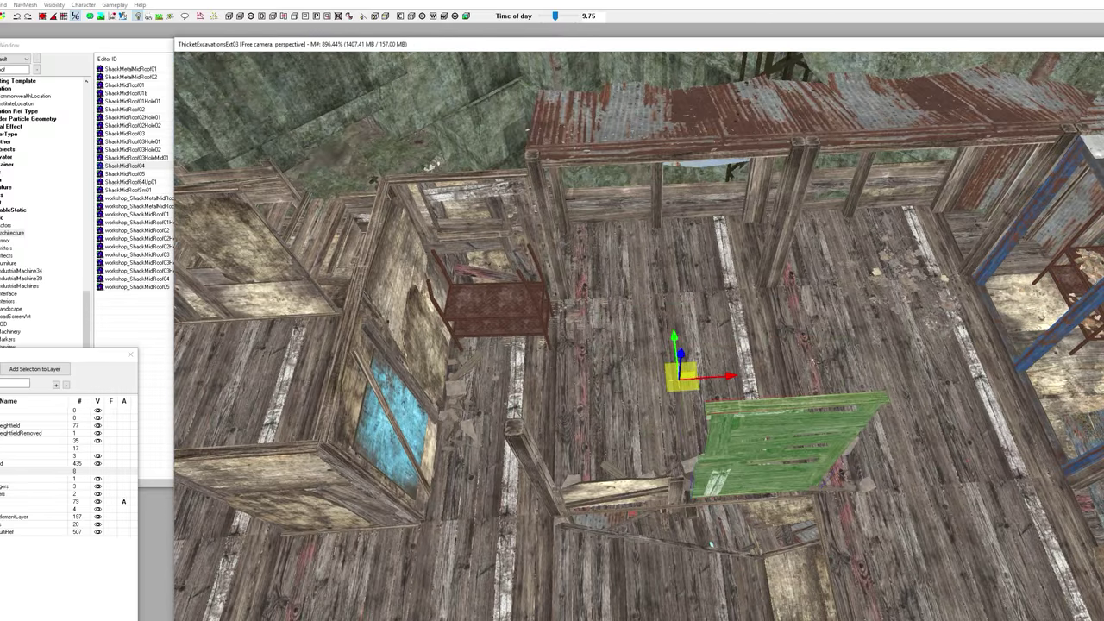
pyautogui.moveTo(682, 377); pyautogui.dragTo(820, 388, button='middle')
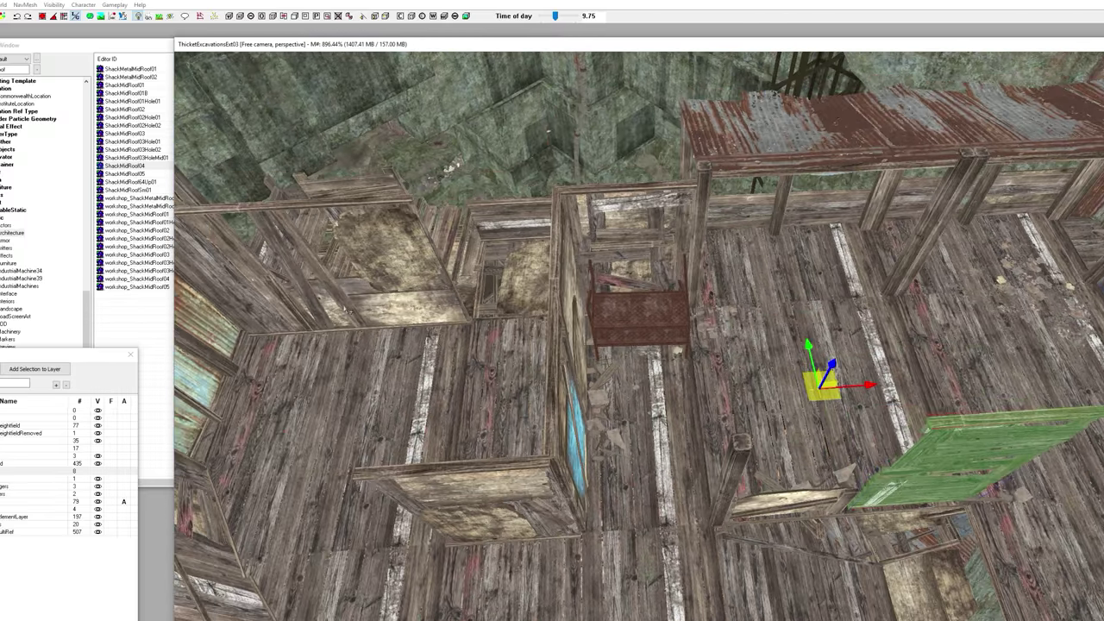
pyautogui.click(391, 305)
pyautogui.moveTo(390, 305); pyautogui.dragTo(366, 313, button='middle')
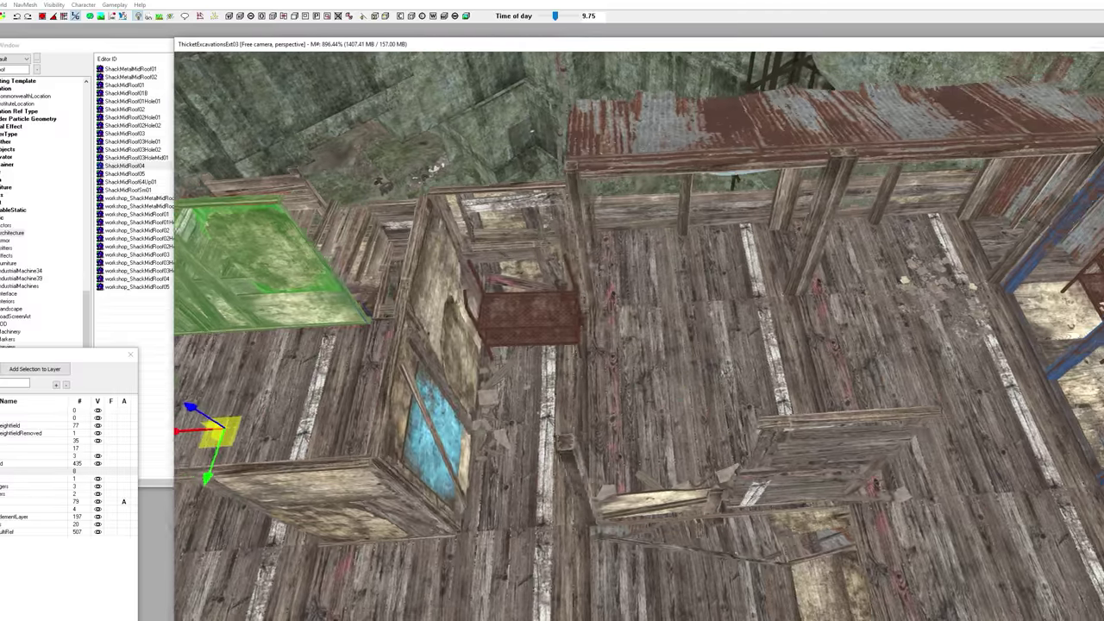
pyautogui.moveTo(207, 323); pyautogui.dragTo(177, 326, button='middle')
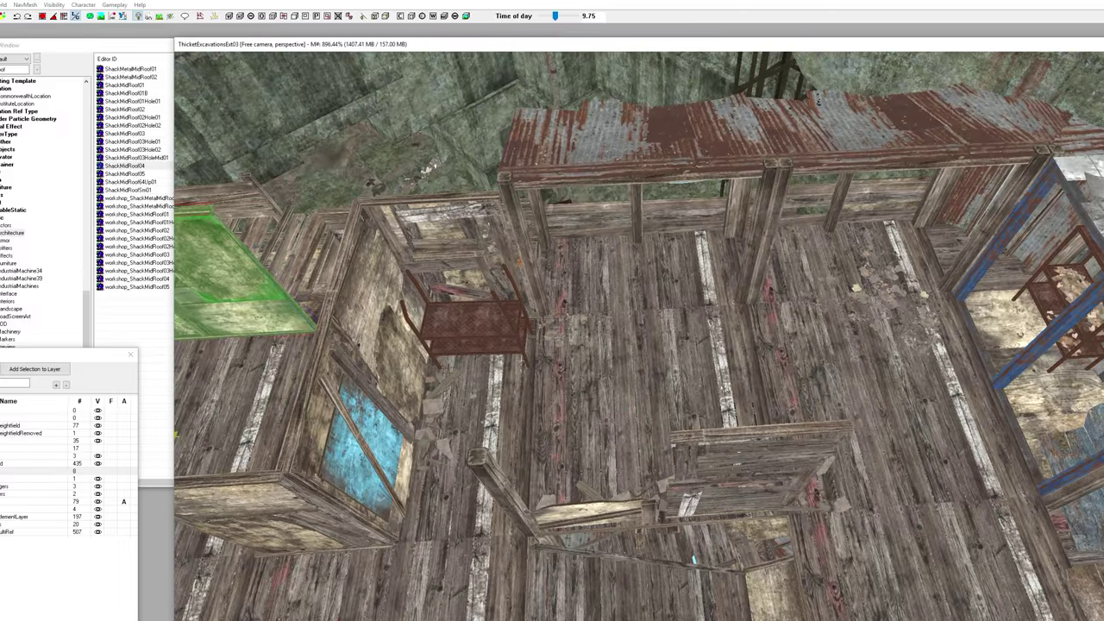
# Step: Add flat shack walls, including a plastered ShackWallFlat06, to enclose the room beyond the metal shelf, and nudge the plastered wall into line
pyautogui.click(11, 76)
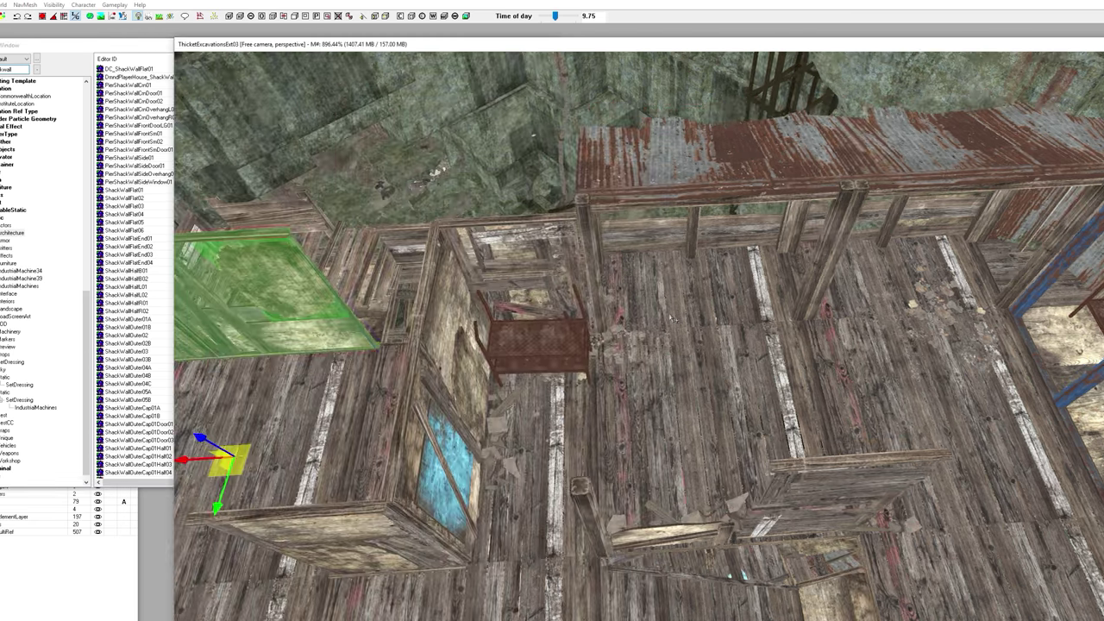
pyautogui.moveTo(362, 226); pyautogui.dragTo(289, 224, button='middle')
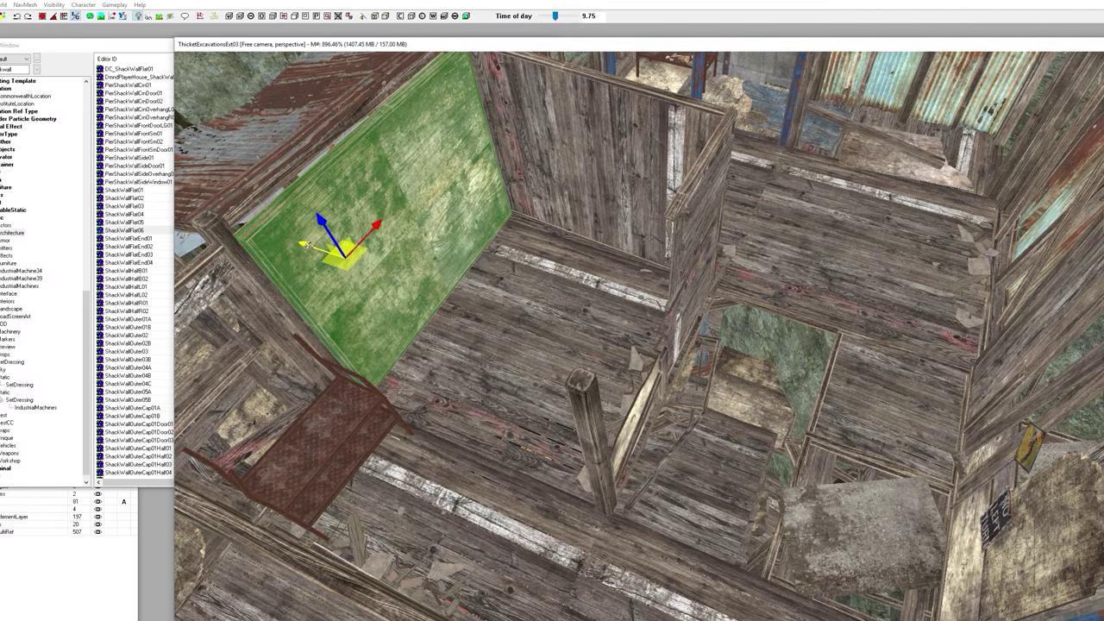
pyautogui.moveTo(306, 246); pyautogui.dragTo(298, 242)
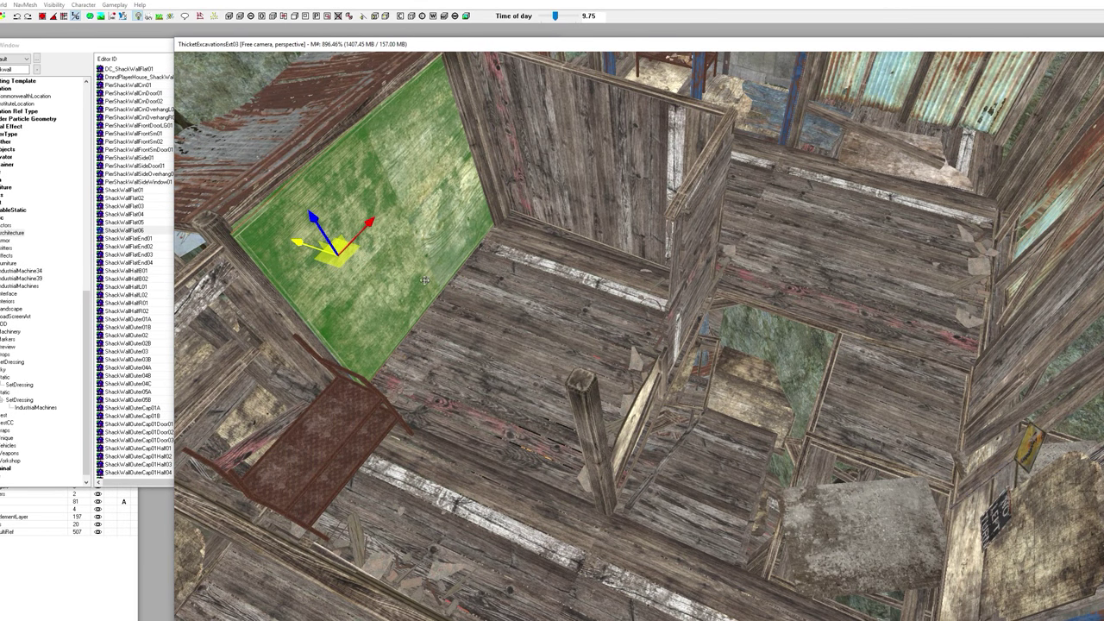
# Step: Place shack balcony railings around the stairwell, rotating one along its side and setting ShackBalconyRailing03 across its end
pyautogui.click(695, 264)
pyautogui.moveTo(687, 260); pyautogui.dragTo(586, 278, button='middle')
pyautogui.press('c')
pyautogui.scroll(2, 533, 343)
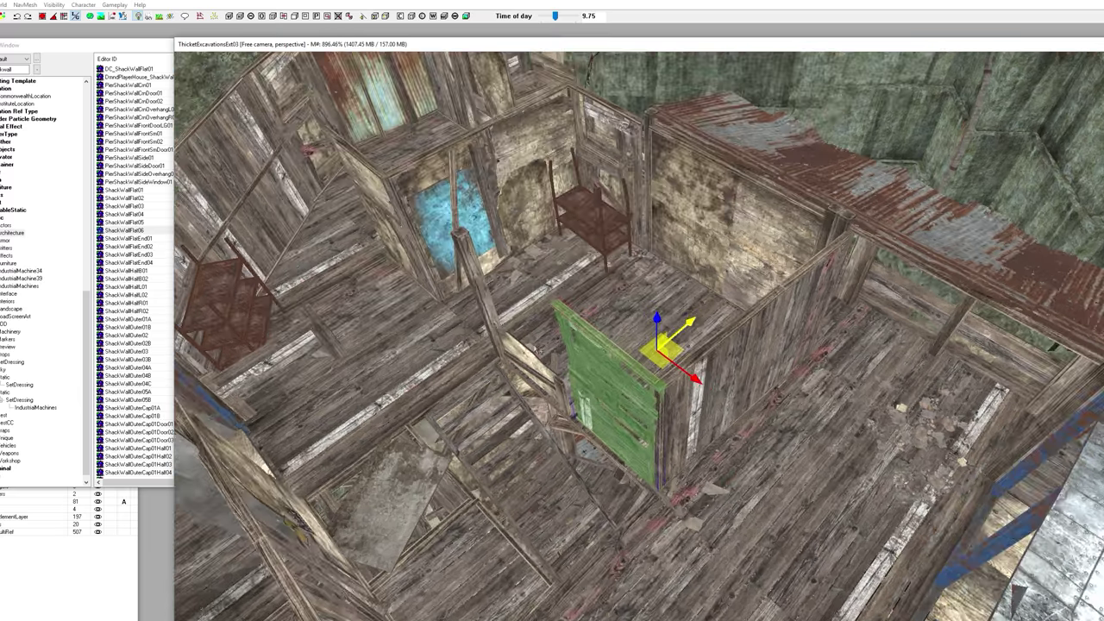
pyautogui.scroll(1, 639, 337)
pyautogui.moveTo(497, 349); pyautogui.dragTo(635, 438, button='middle')
pyautogui.click(731, 427)
pyautogui.moveTo(129, 222); pyautogui.dragTo(585, 315)
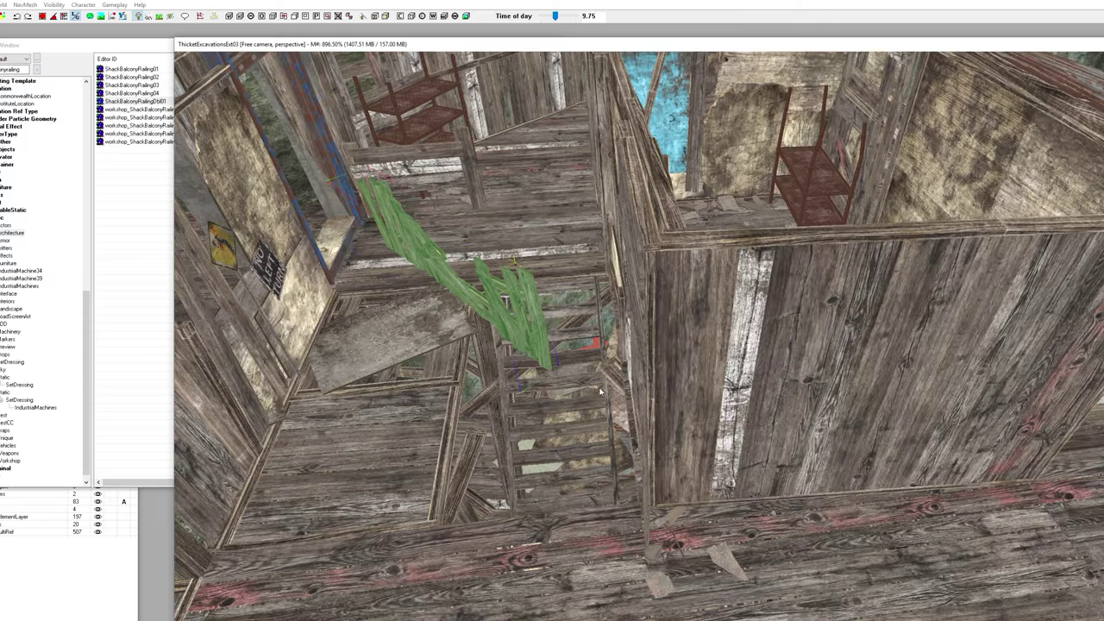
pyautogui.press('e')
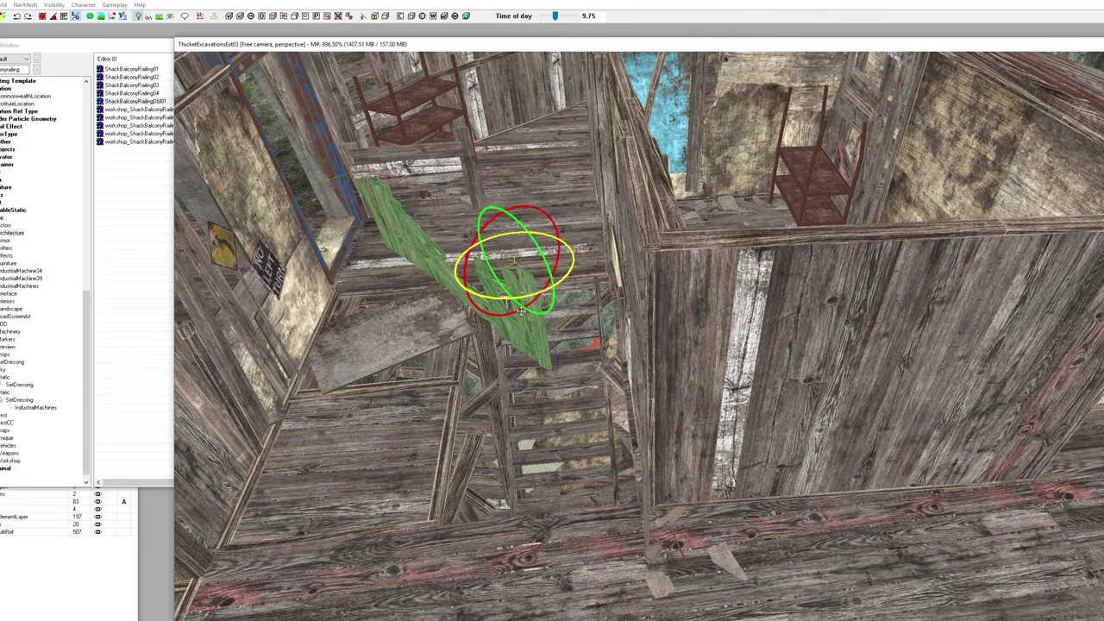
pyautogui.moveTo(509, 304); pyautogui.dragTo(523, 393)
pyautogui.press('e')
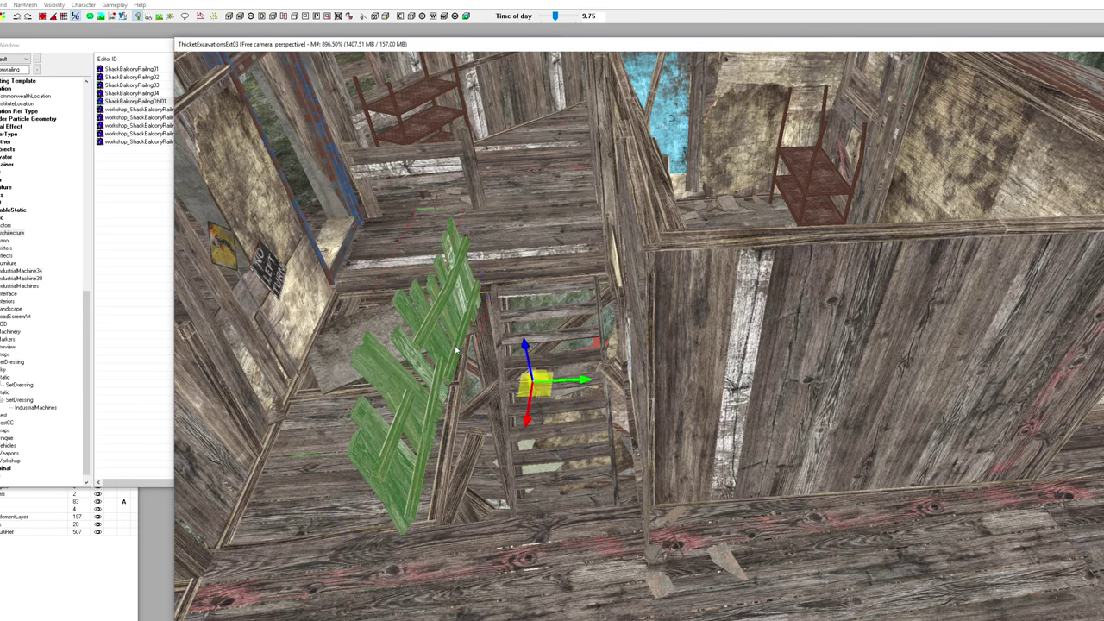
pyautogui.doubleClick(456, 349)
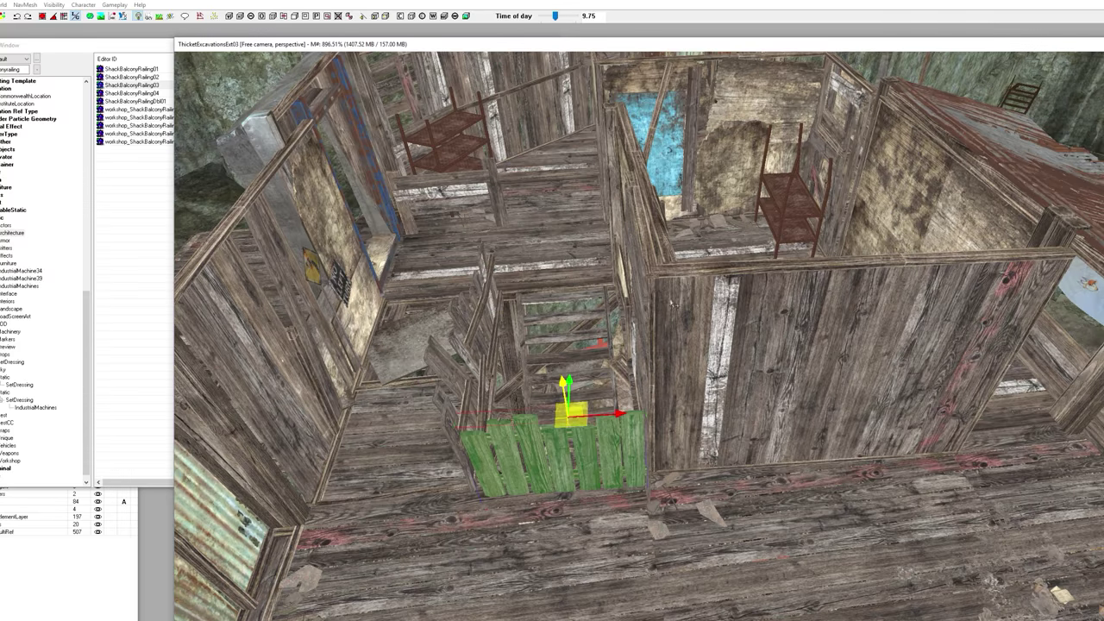
# Step: Examine the newly walled room and the blue-panelled partition from several sides, checking the gap beside the wooden post
pyautogui.click(682, 311)
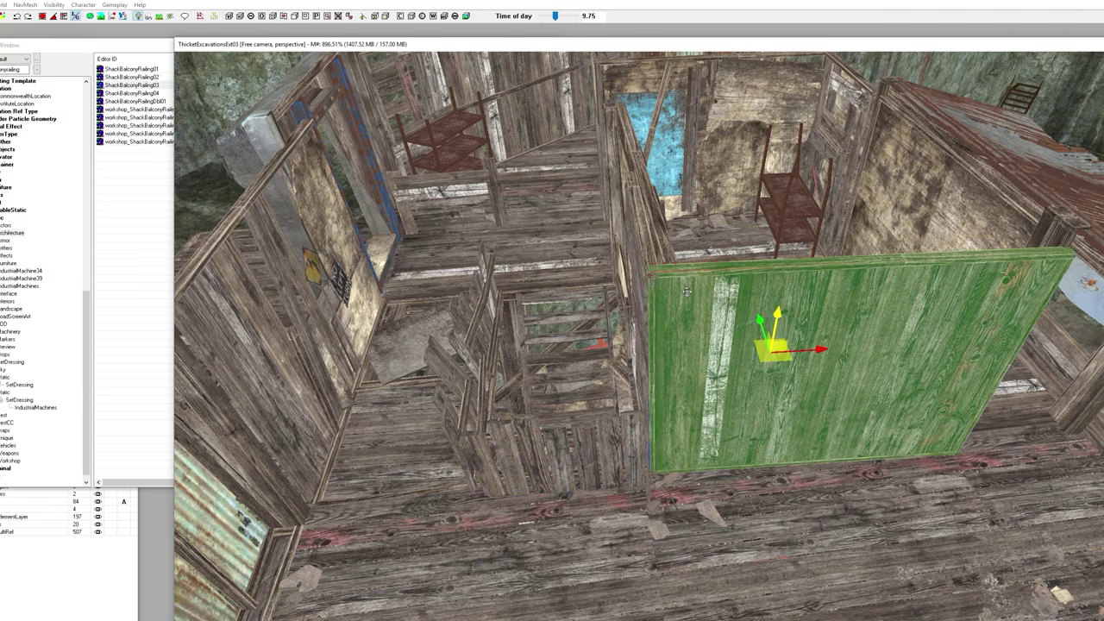
pyautogui.keyDown('shift'); pyautogui.moveTo(682, 311); pyautogui.dragTo(757, 324, button='middle'); pyautogui.keyUp('shift')
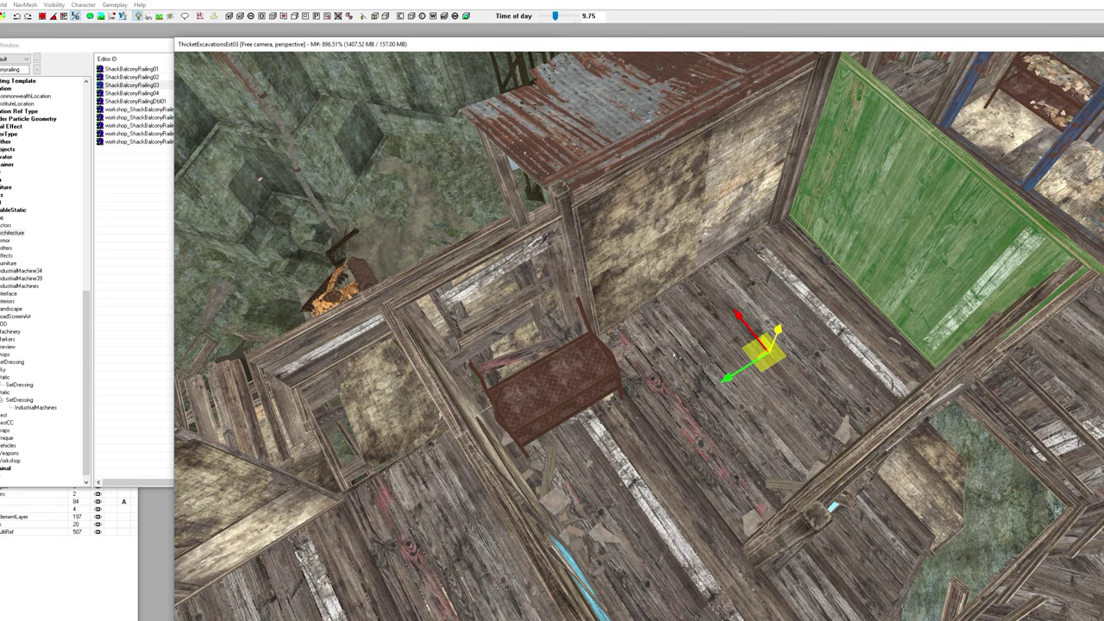
pyautogui.scroll(-3, 676, 356)
pyautogui.moveTo(659, 423); pyautogui.dragTo(654, 405, button='middle')
pyautogui.scroll(-3, 723, 343)
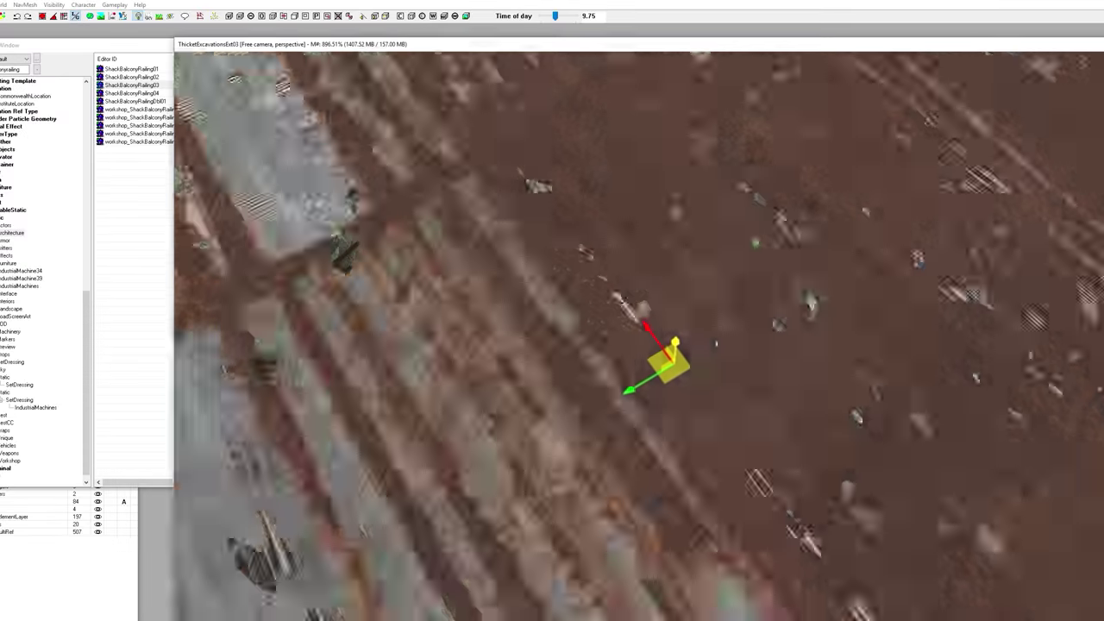
pyautogui.scroll(3, 572, 462)
pyautogui.moveTo(569, 460); pyautogui.dragTo(596, 437, button='middle')
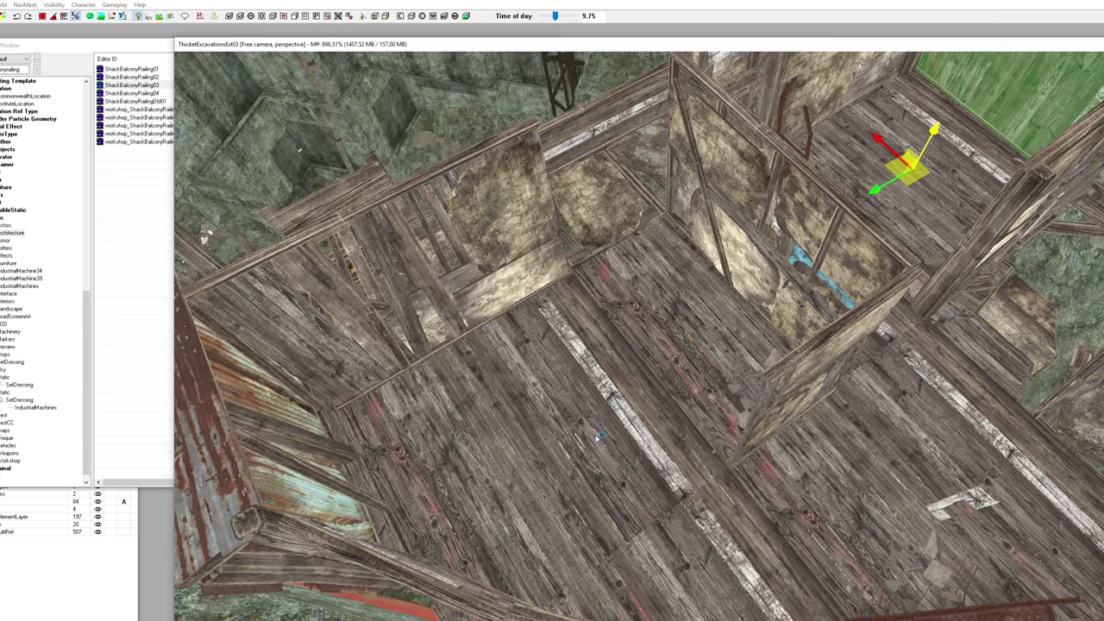
pyautogui.click(772, 390)
pyautogui.click(686, 175)
pyautogui.moveTo(686, 174); pyautogui.dragTo(648, 263, button='middle')
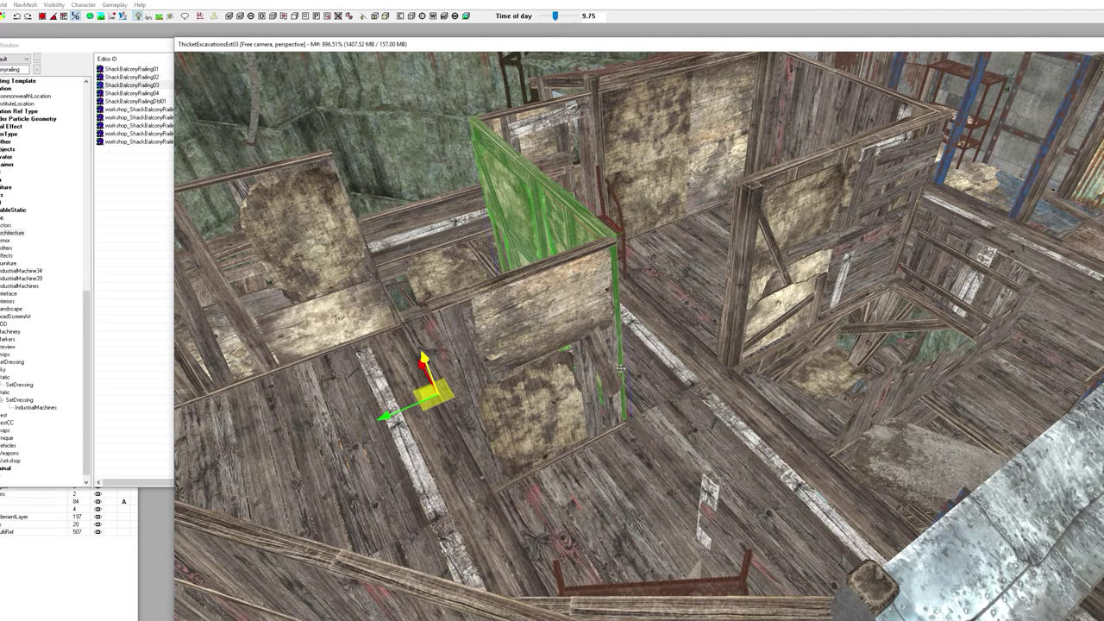
# Step: Add a door between the blue-panelled partition and the wooden post, and place a BHMarketDoorFrame01 found by searching for doorframe
pyautogui.click(19, 69)
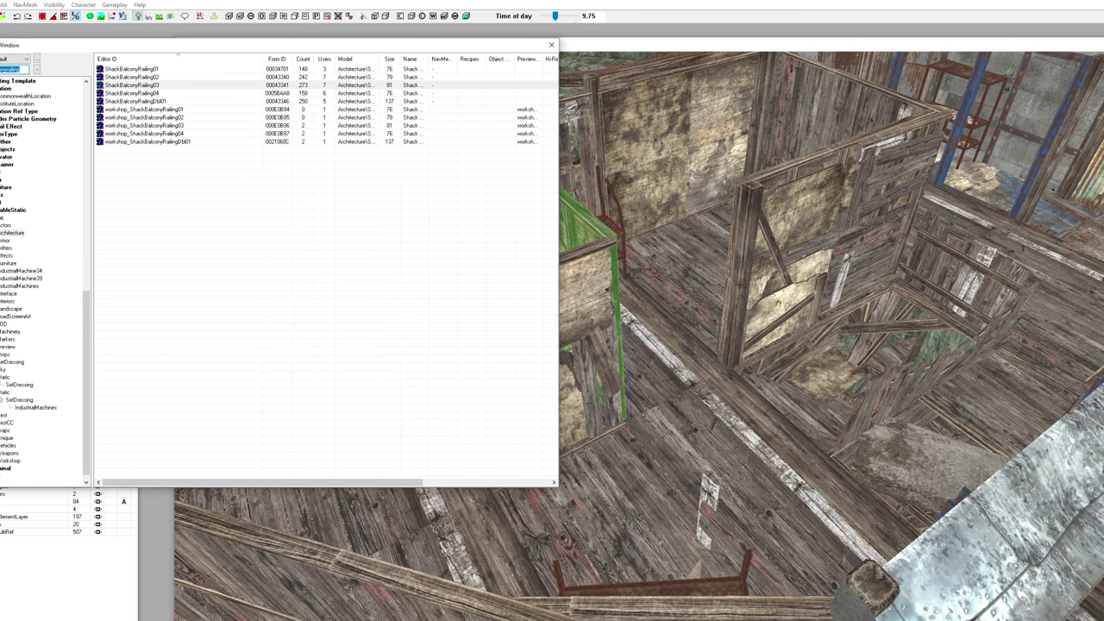
pyautogui.write('doorframe')
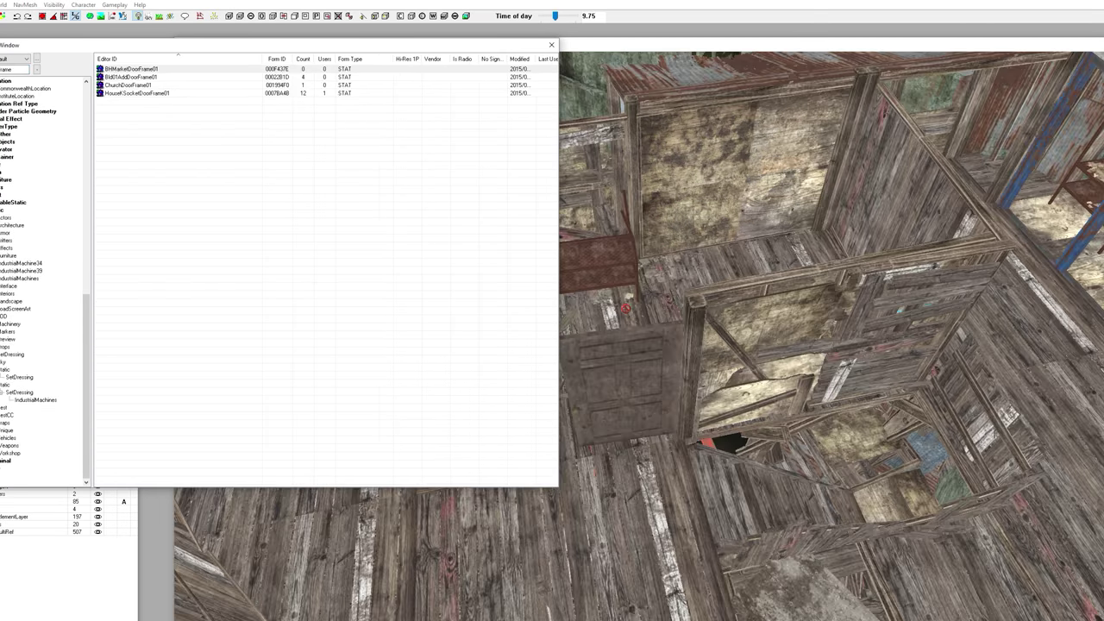
pyautogui.moveTo(626, 354); pyautogui.dragTo(622, 351)
pyautogui.scroll(3, 622, 350)
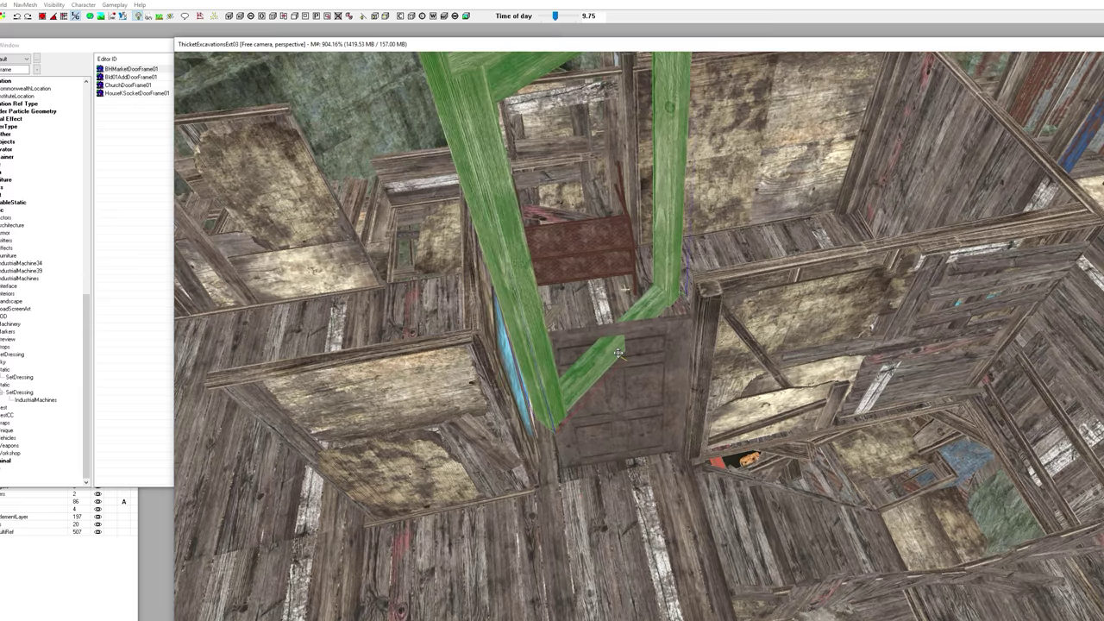
# Step: Rotate the door frame in line with the doorway and fit it around the door
pyautogui.press('w')
pyautogui.moveTo(611, 403); pyautogui.dragTo(618, 403)
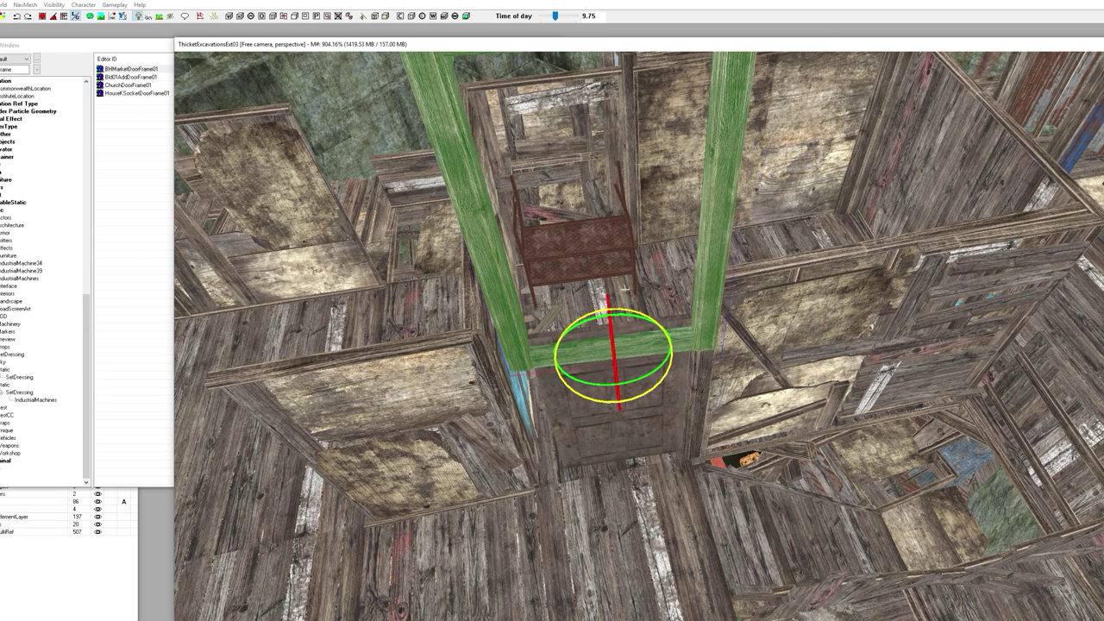
pyautogui.press('e')
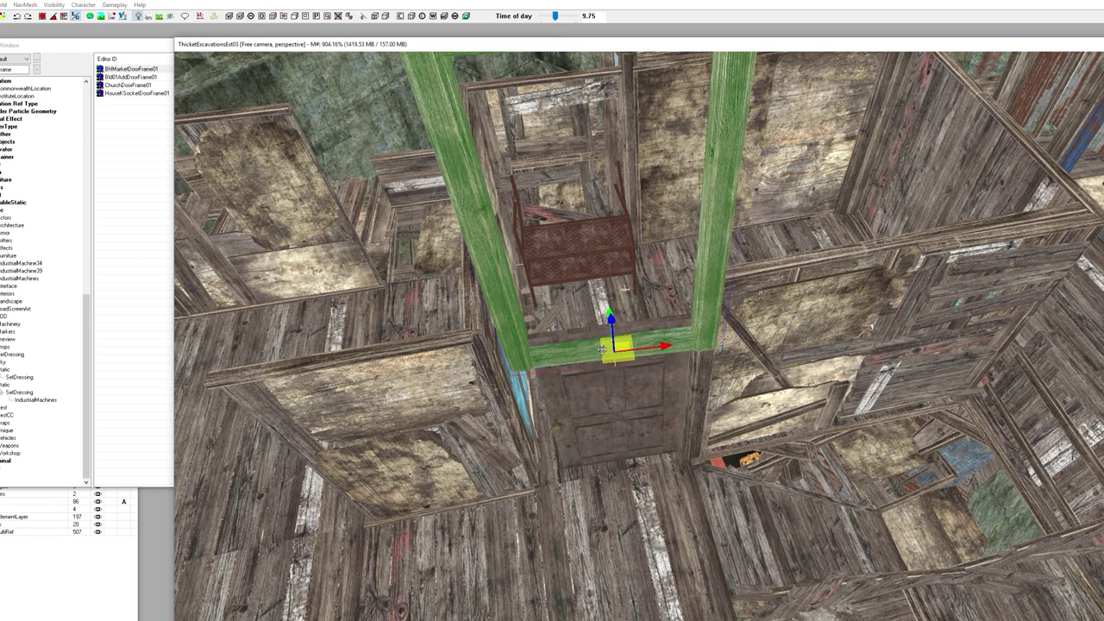
pyautogui.click(602, 407)
pyautogui.scroll(2, 602, 407)
pyautogui.keyDown('shift'); pyautogui.moveTo(602, 407); pyautogui.dragTo(749, 515, button='middle'); pyautogui.keyUp('shift')
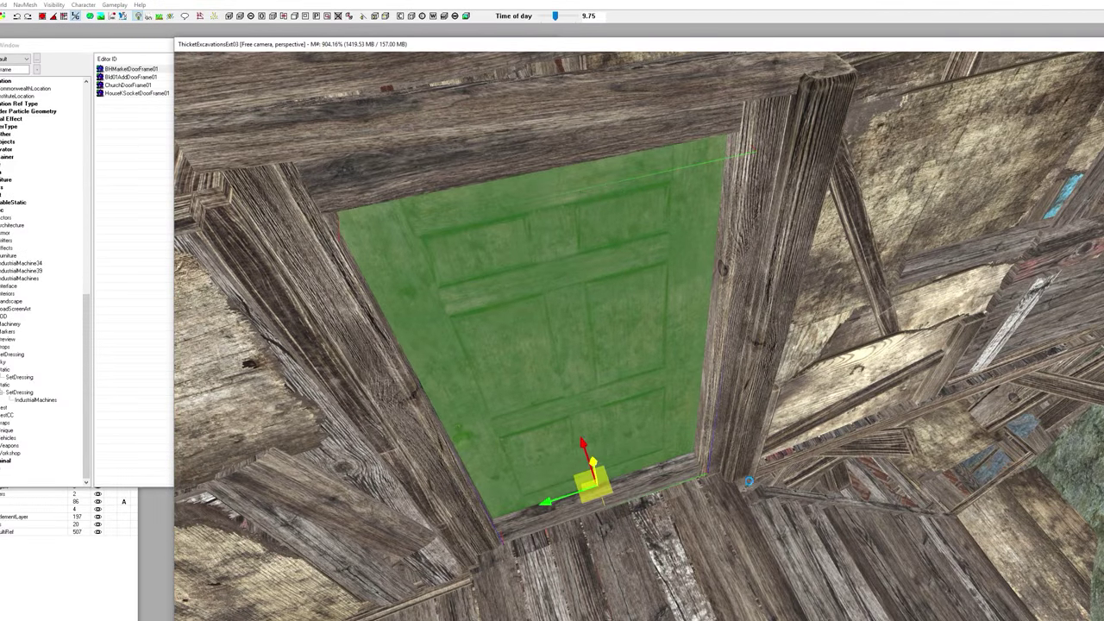
# Step: Try a BarricadePanel02 on the floor beside the planked wall, and delete it
pyautogui.scroll(-6, 752, 474)
pyautogui.moveTo(766, 387); pyautogui.dragTo(725, 439, button='middle')
pyautogui.scroll(3, 760, 400)
pyautogui.click(756, 409)
pyautogui.click(13, 69)
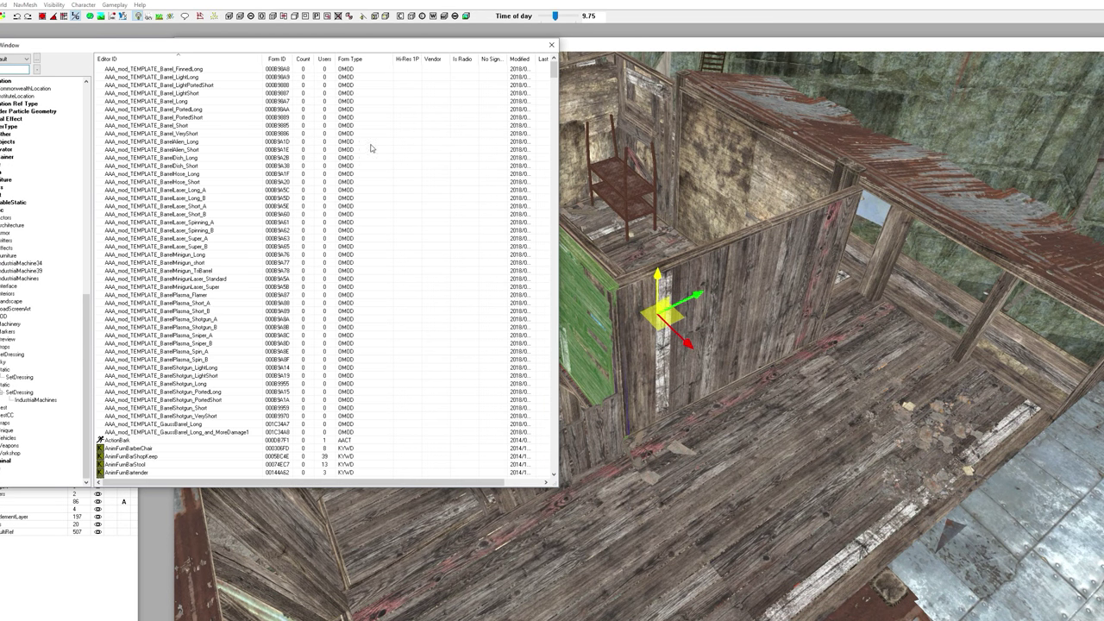
pyautogui.click(19, 209)
pyautogui.moveTo(136, 152); pyautogui.dragTo(716, 363)
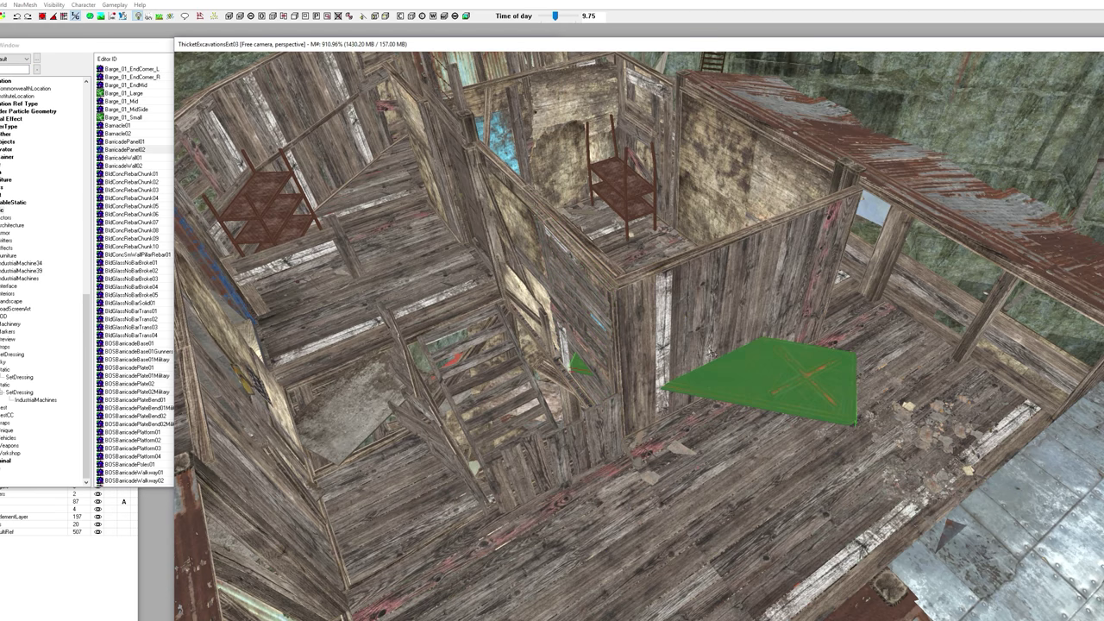
pyautogui.press('Delete')
# Step: Try a BldConcRebarChunk08 on the open floor in front of the planked wall, and delete it
pyautogui.click(137, 183)
pyautogui.scroll(-6, 137, 184)
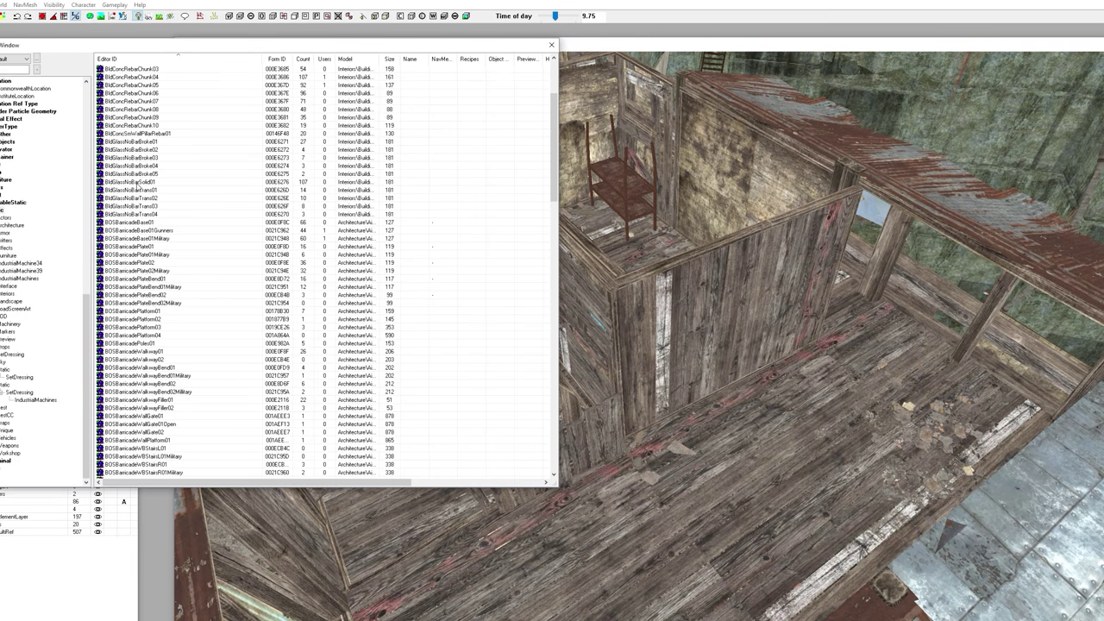
pyautogui.scroll(2, 138, 185)
pyautogui.scroll(3, 138, 183)
pyautogui.moveTo(138, 166); pyautogui.dragTo(702, 485)
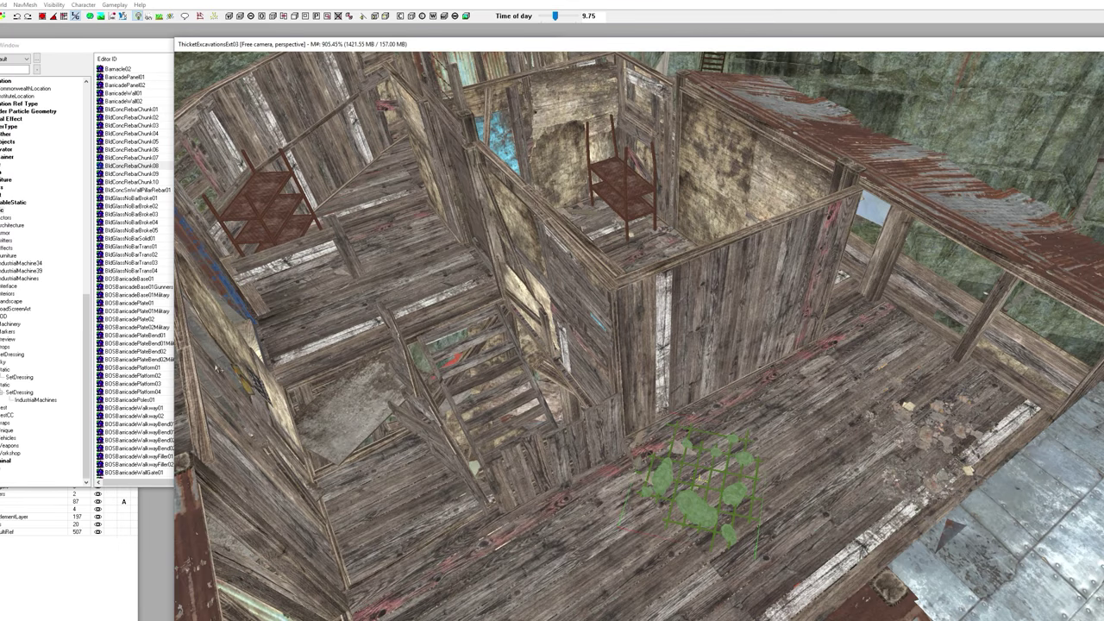
pyautogui.press('Delete')
# Step: Try a CafeCounterBar01 on the open floor in front of the planked wall, and delete it
pyautogui.click(137, 312)
pyautogui.scroll(-14, 137, 314)
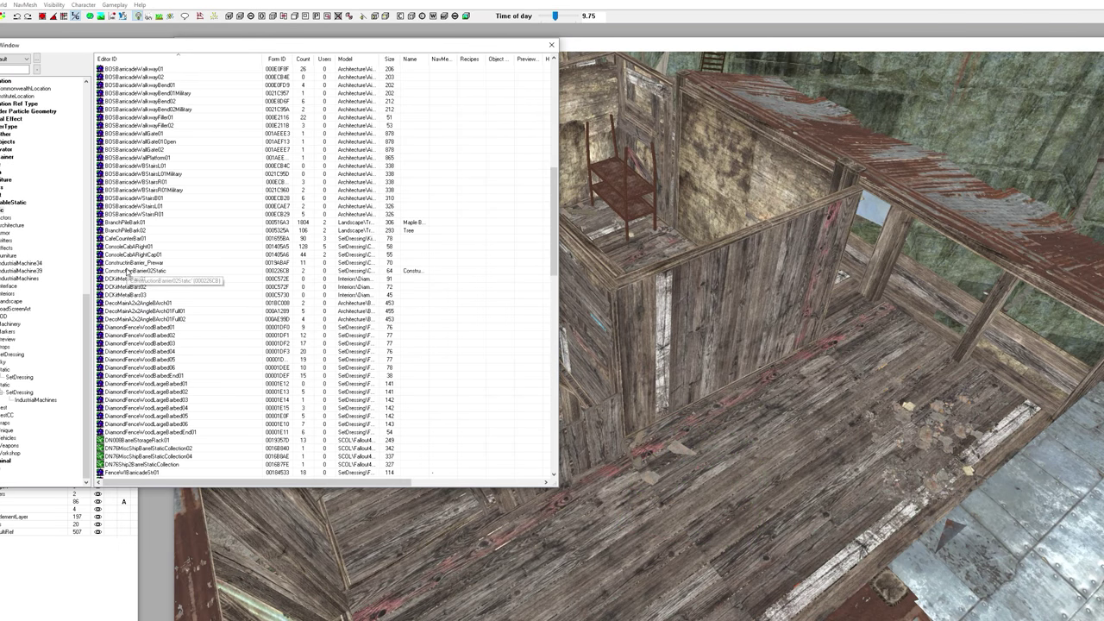
pyautogui.moveTo(130, 238); pyautogui.dragTo(188, 265)
pyautogui.moveTo(796, 477); pyautogui.dragTo(791, 470)
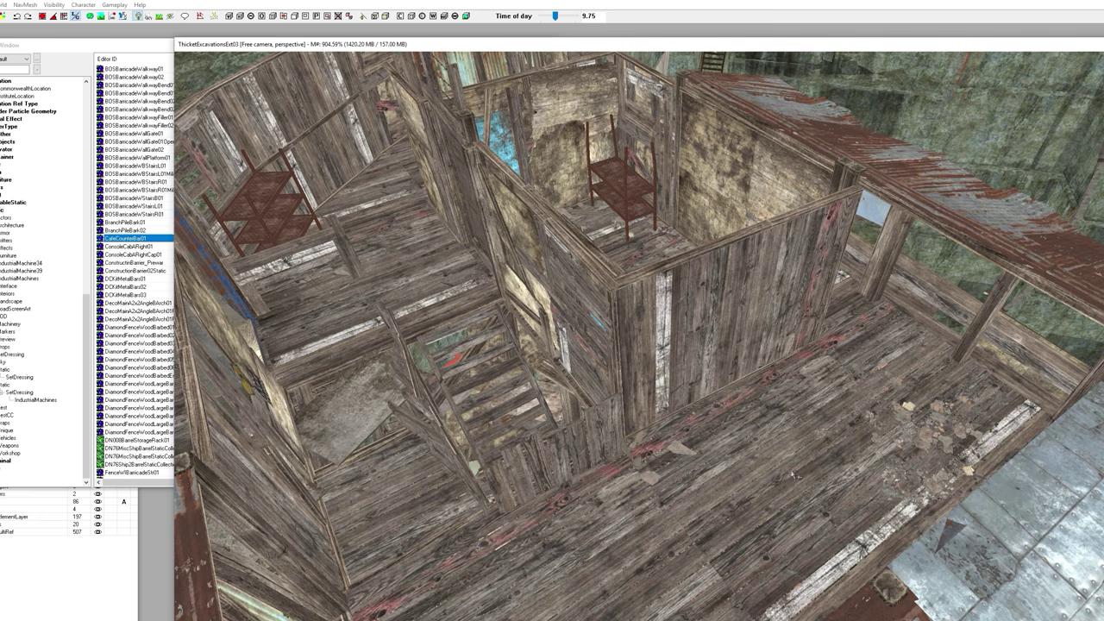
pyautogui.press('Delete')
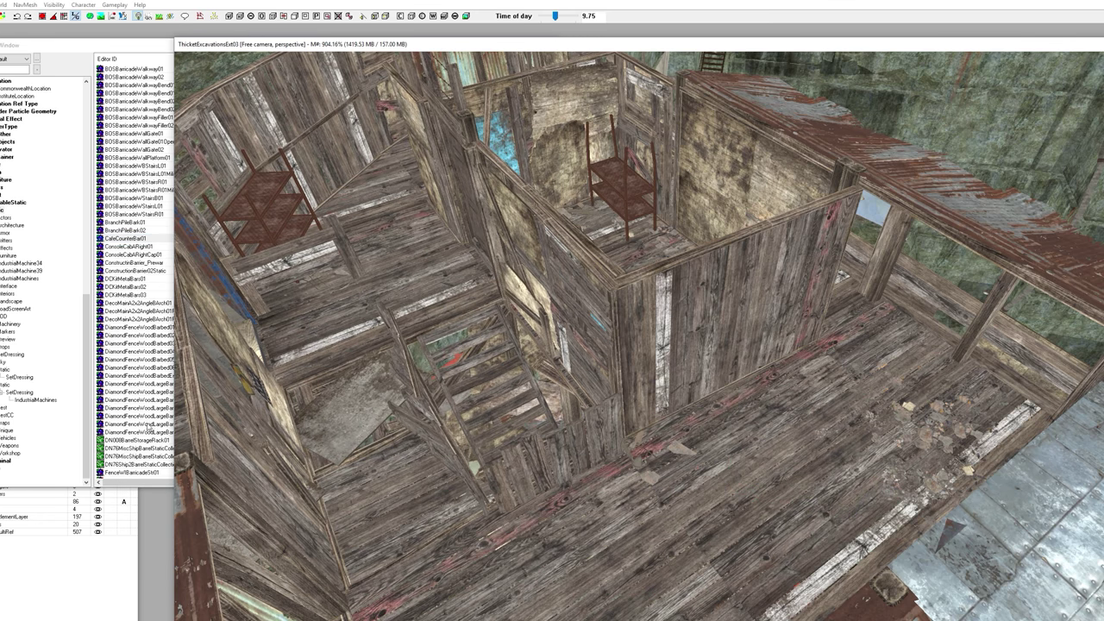
# Step: Try barbed wooden fence pieces, including DiamondFenceWoodLargeBarbed05, on the floor in front of the planked wall, and delete them
pyautogui.click(148, 417)
pyautogui.scroll(-4, 148, 418)
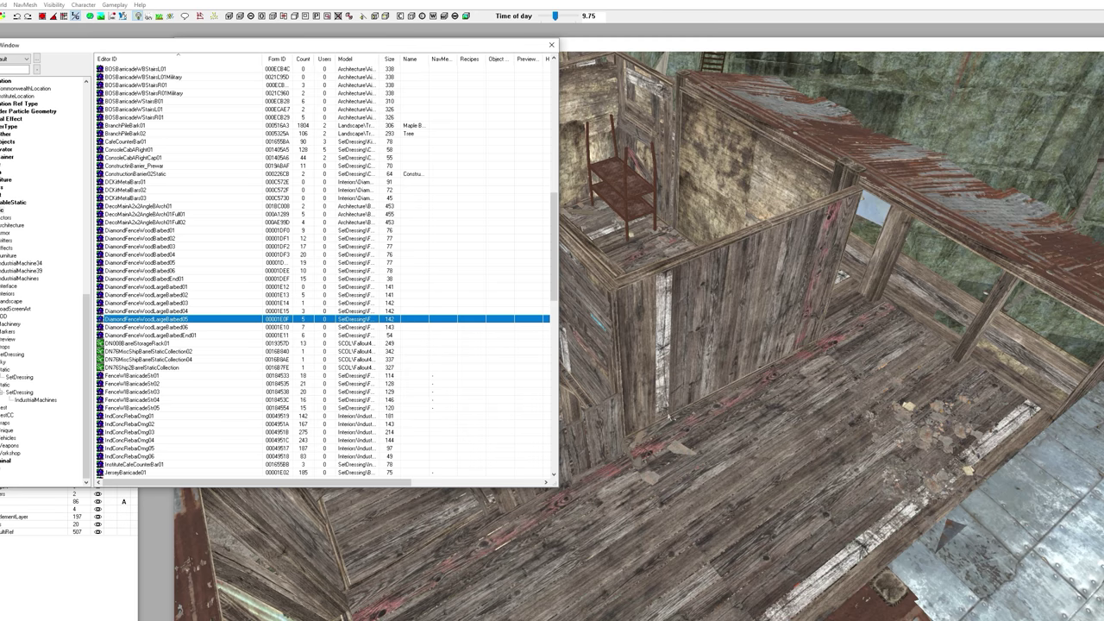
pyautogui.moveTo(483, 319); pyautogui.dragTo(759, 447)
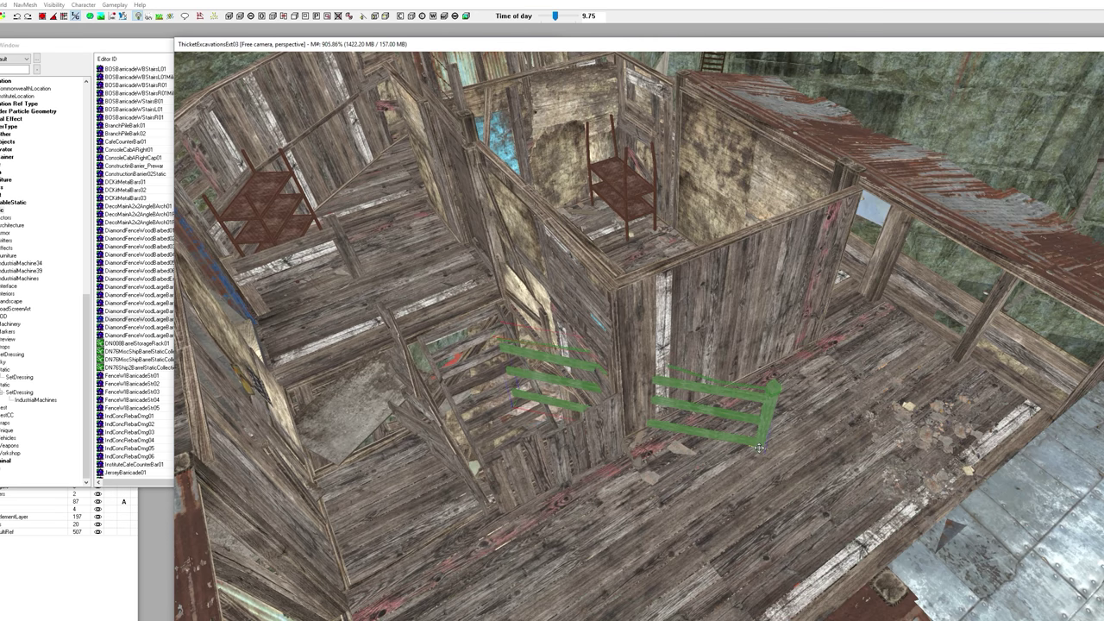
pyautogui.click(128, 238)
pyautogui.moveTo(127, 238); pyautogui.dragTo(785, 440)
pyautogui.press('Delete')
pyautogui.moveTo(138, 328); pyautogui.dragTo(817, 463)
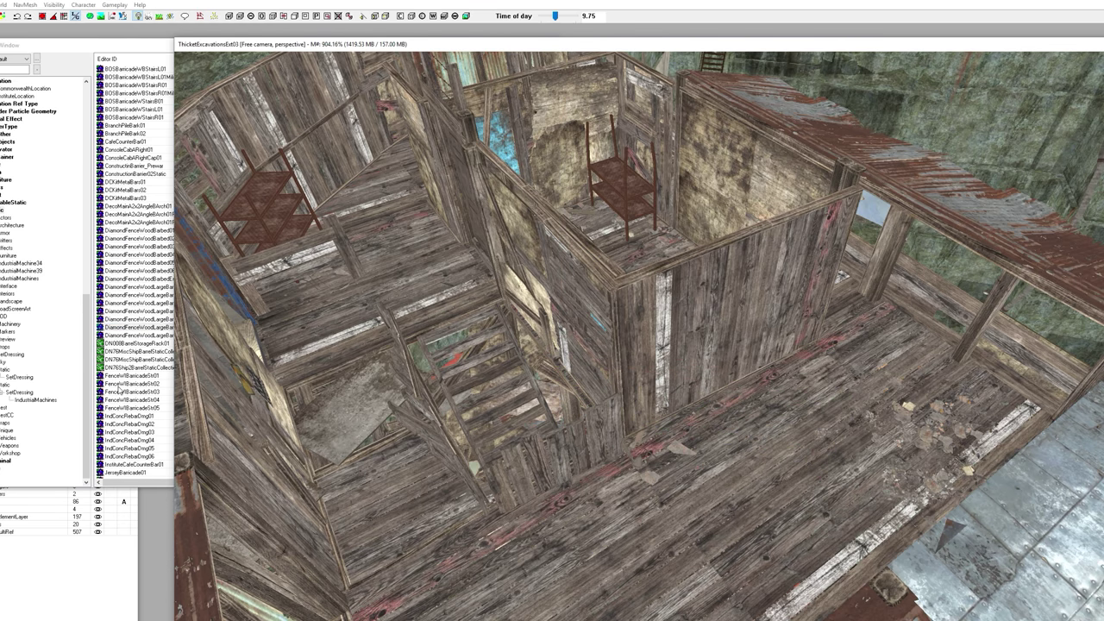
# Step: Try an IndConcRebarDmg03 in front of the planked wall, and delete it
pyautogui.click(122, 385)
pyautogui.scroll(-4, 119, 390)
pyautogui.click(130, 335)
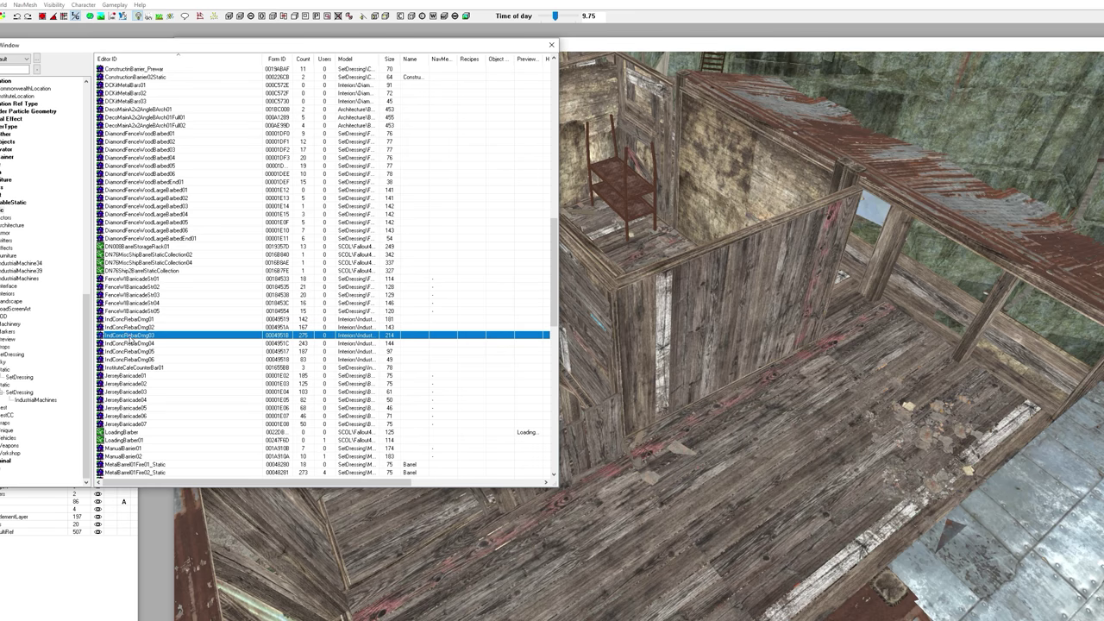
pyautogui.moveTo(130, 336); pyautogui.dragTo(729, 470)
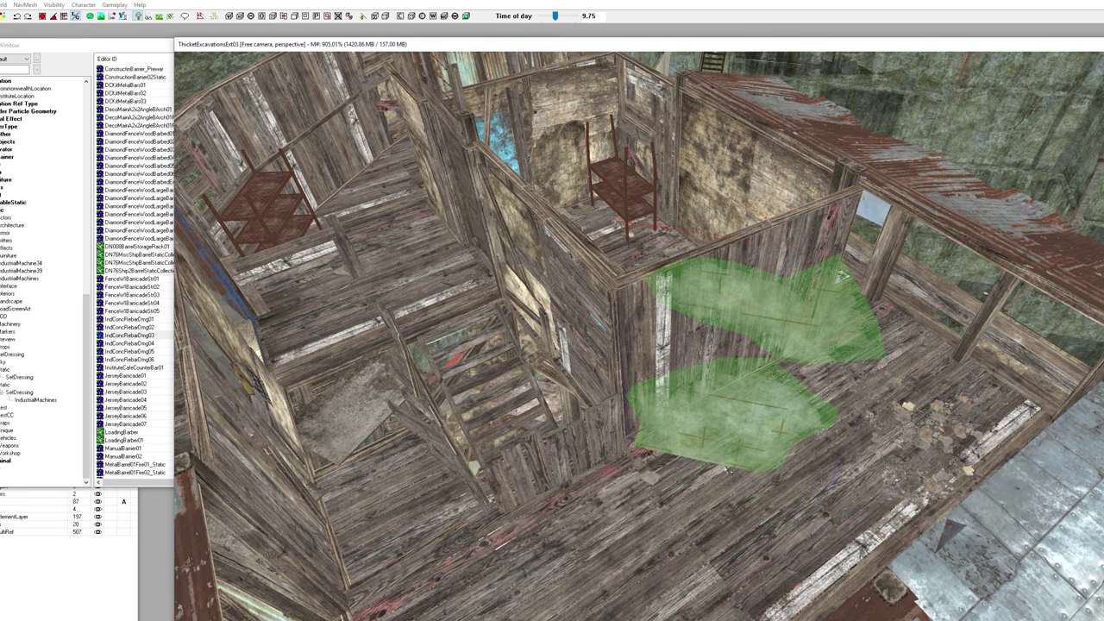
pyautogui.scroll(-5, 130, 377)
pyautogui.moveTo(128, 337); pyautogui.dragTo(889, 455)
pyautogui.press('Delete')
# Step: Try a PlayerHouse_Ruin_Kitchen_Cabinet06_BareMetal on the open floor in front of the planked wall
pyautogui.click(153, 402)
pyautogui.scroll(-10, 154, 405)
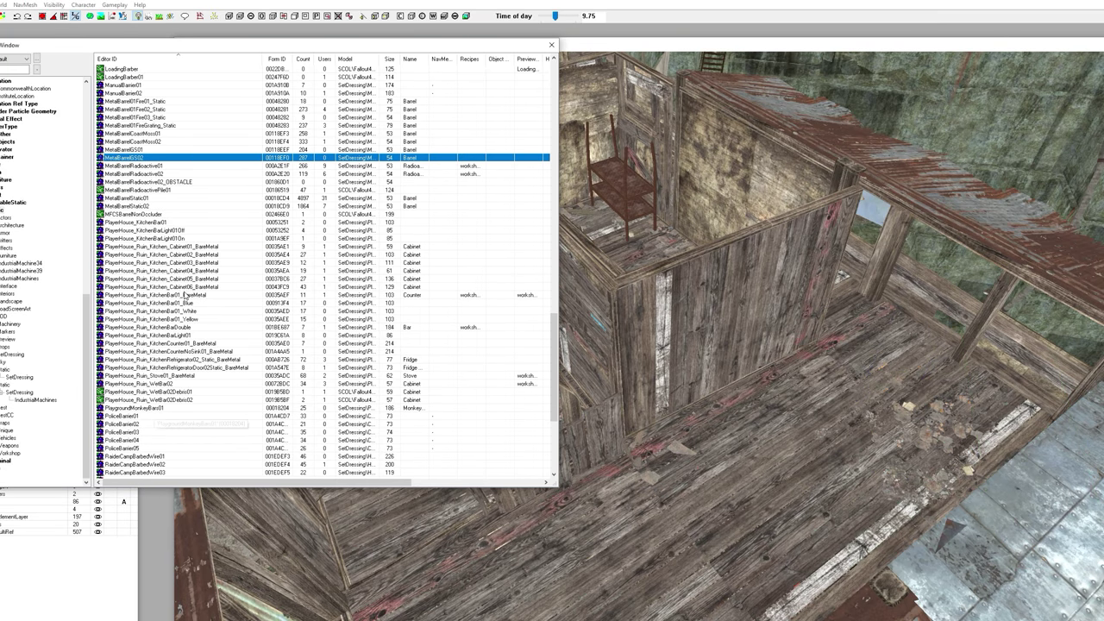
pyautogui.moveTo(170, 296); pyautogui.dragTo(745, 421)
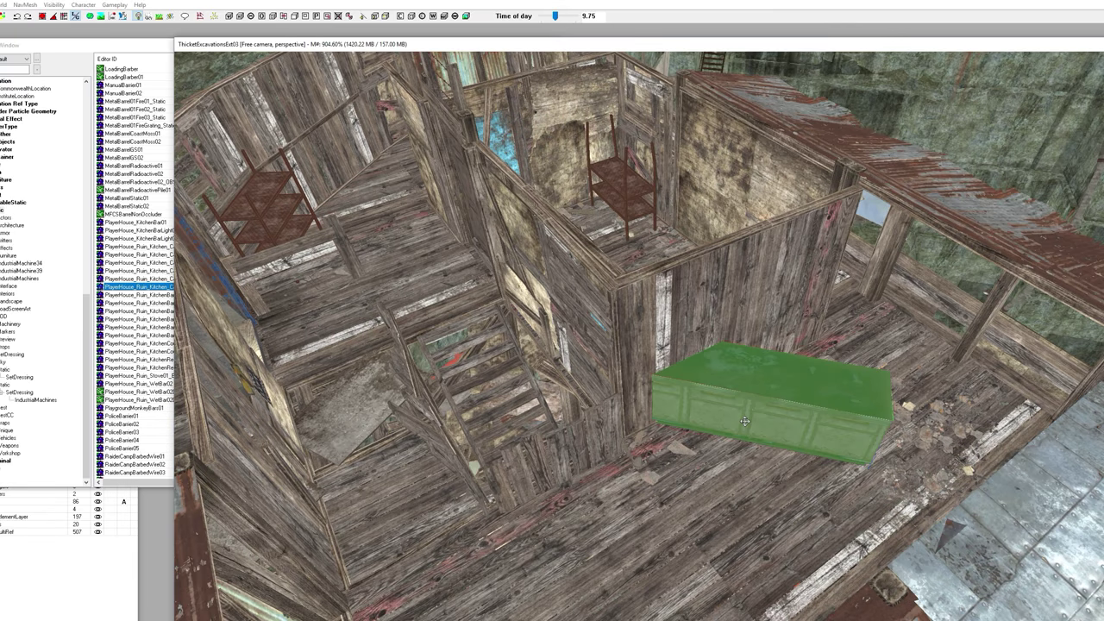
pyautogui.scroll(2, 744, 421)
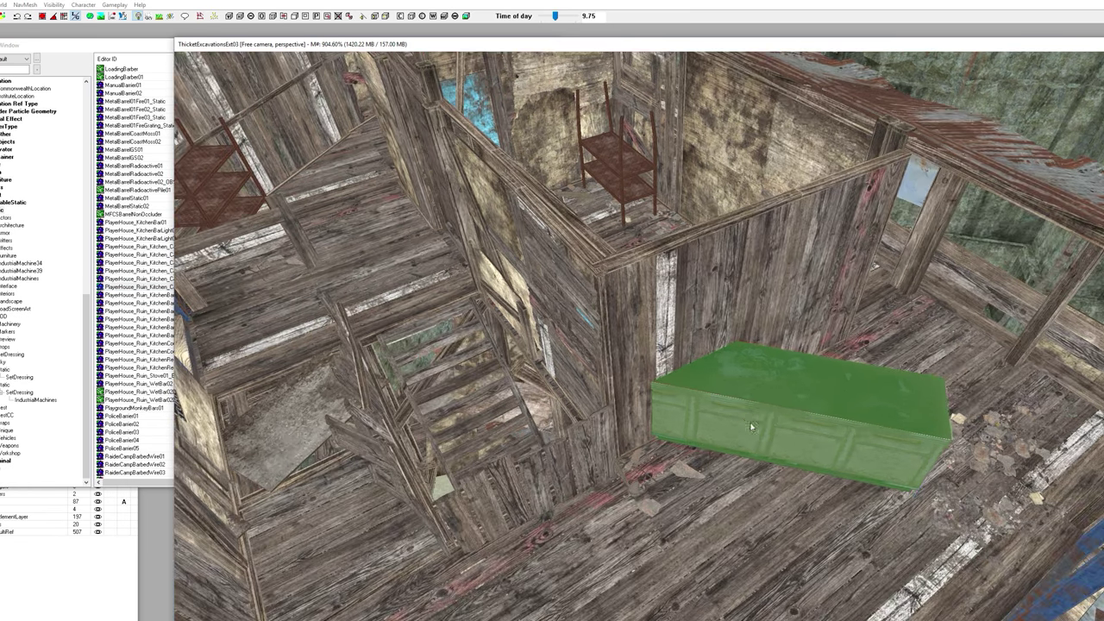
pyautogui.scroll(2, 752, 427)
# Step: Rotate the long kitchen cabinet parallel to the planked wall and move it up against the wall
pyautogui.press('w')
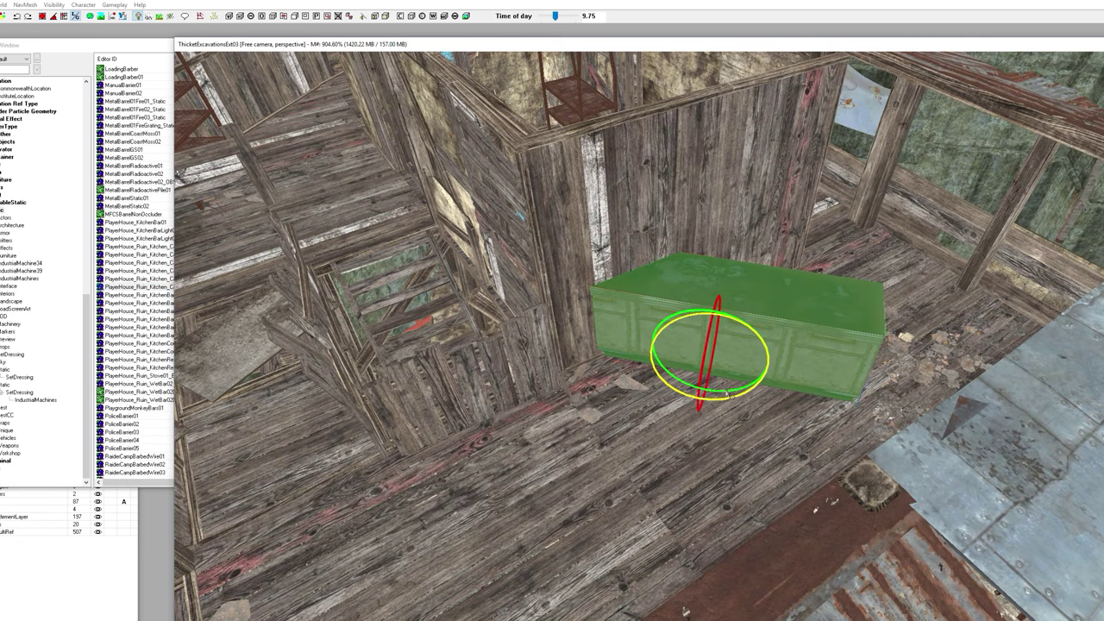
pyautogui.moveTo(728, 398); pyautogui.dragTo(901, 398)
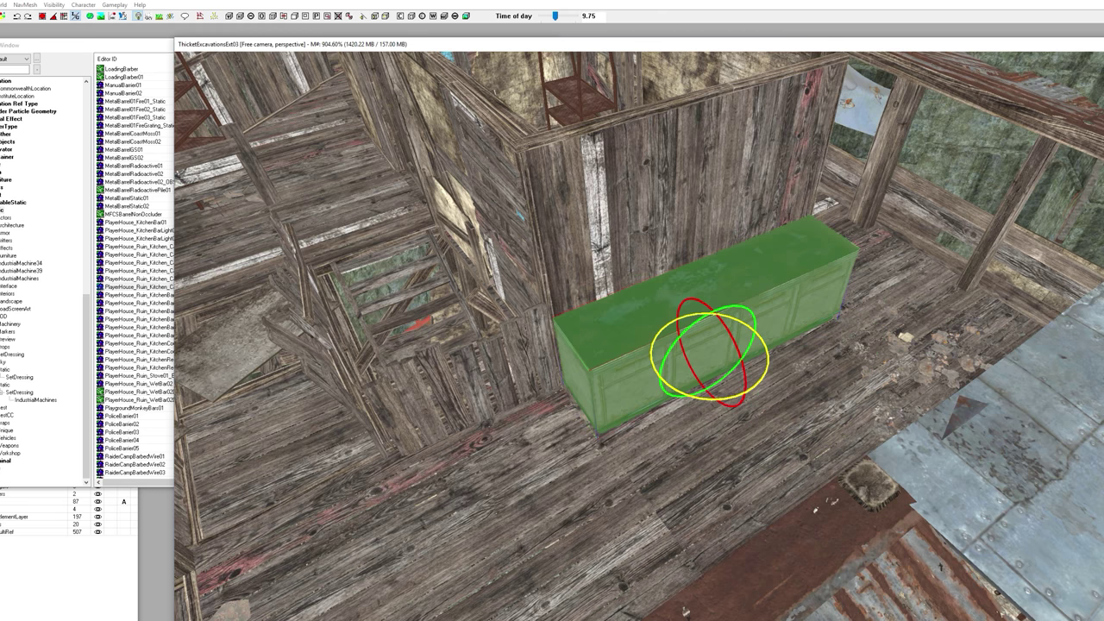
pyautogui.press('w')
pyautogui.moveTo(706, 363); pyautogui.dragTo(719, 334)
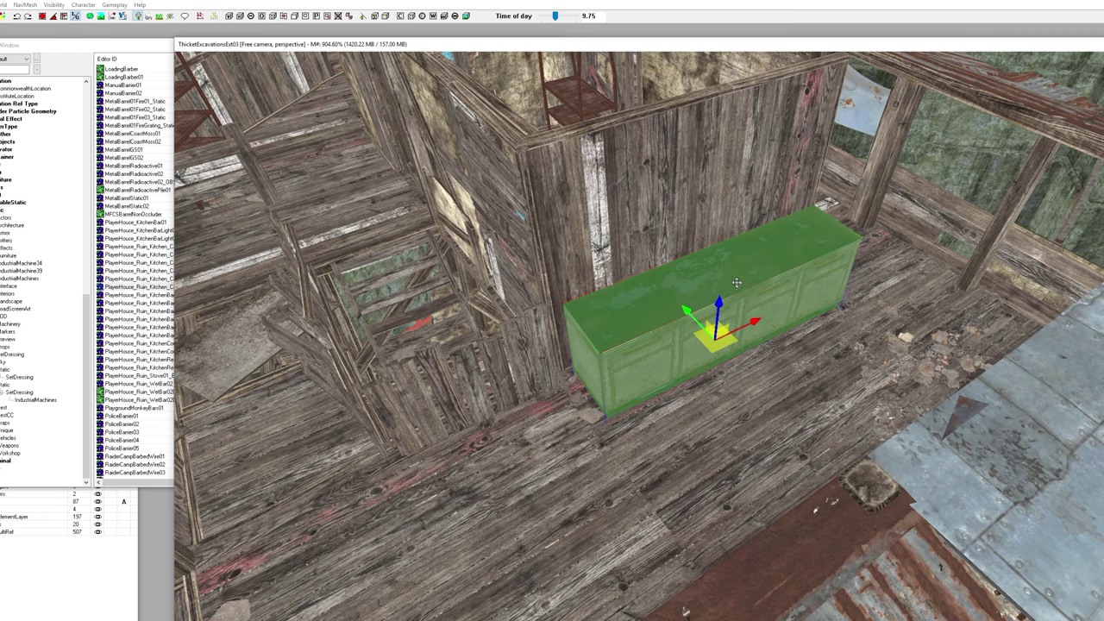
pyautogui.press('d')
pyautogui.moveTo(740, 286); pyautogui.dragTo(762, 278, button='middle')
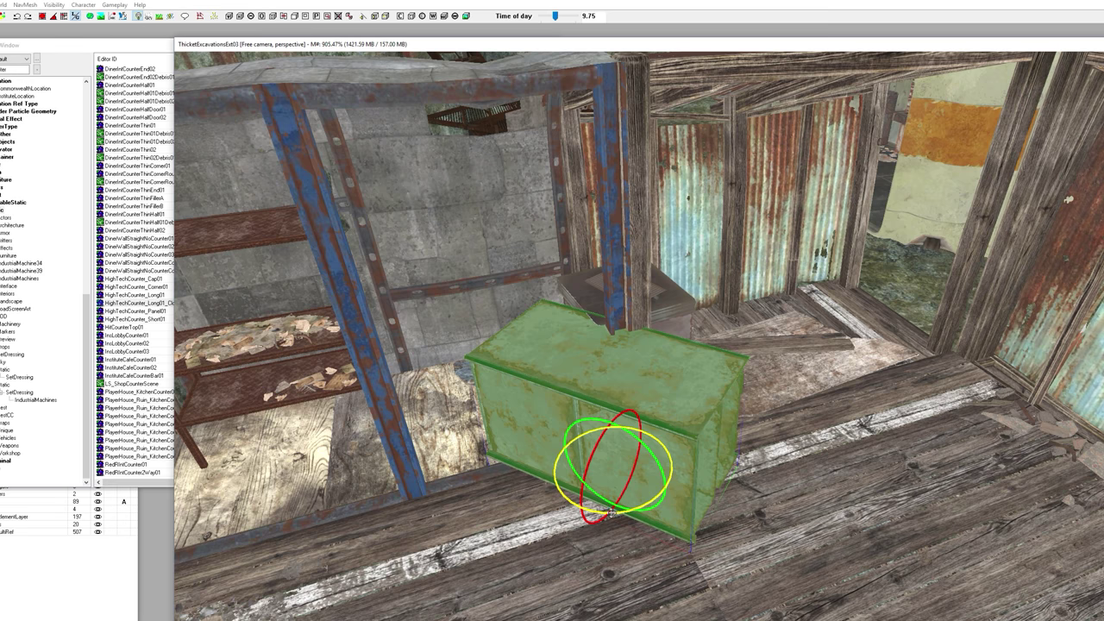
# Step: Rotate the HighTechCounter_Long01_Closed in line with the blue-framed shelf alcove and slide it along the opening
pyautogui.moveTo(611, 510); pyautogui.dragTo(582, 509)
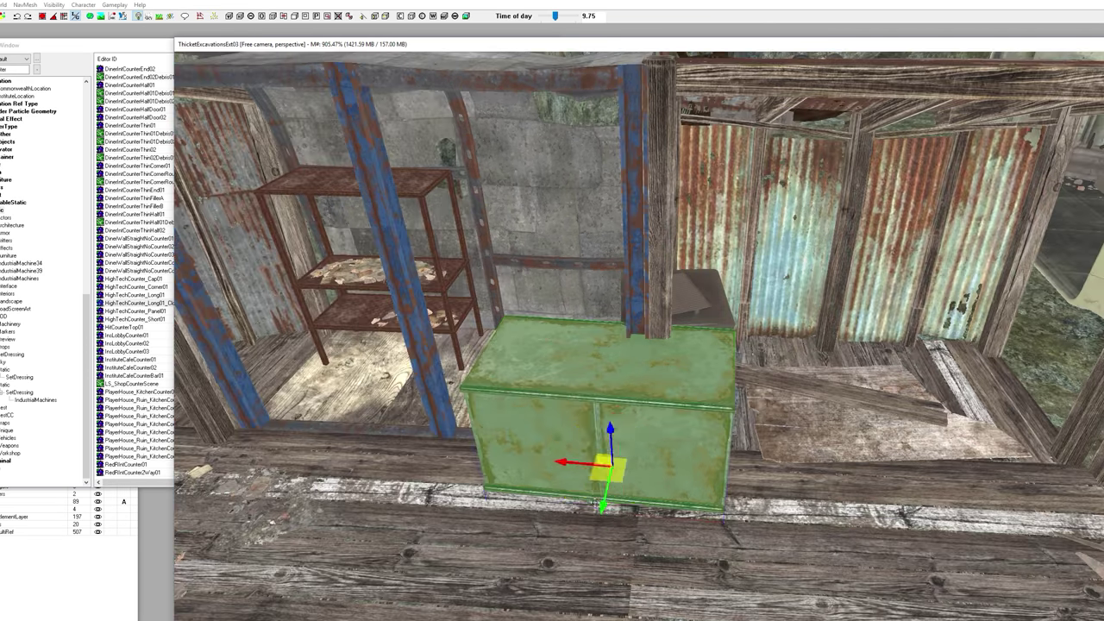
pyautogui.keyDown('shift'); pyautogui.moveTo(596, 507); pyautogui.dragTo(555, 421, button='middle'); pyautogui.keyUp('shift')
pyautogui.doubleClick(554, 420)
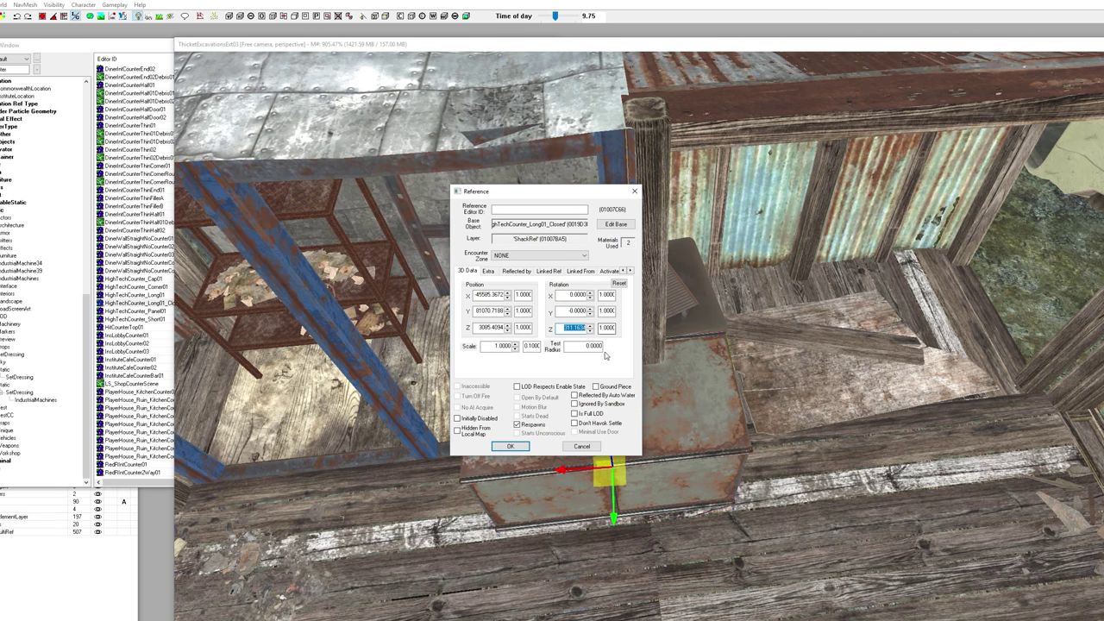
pyautogui.click(511, 446)
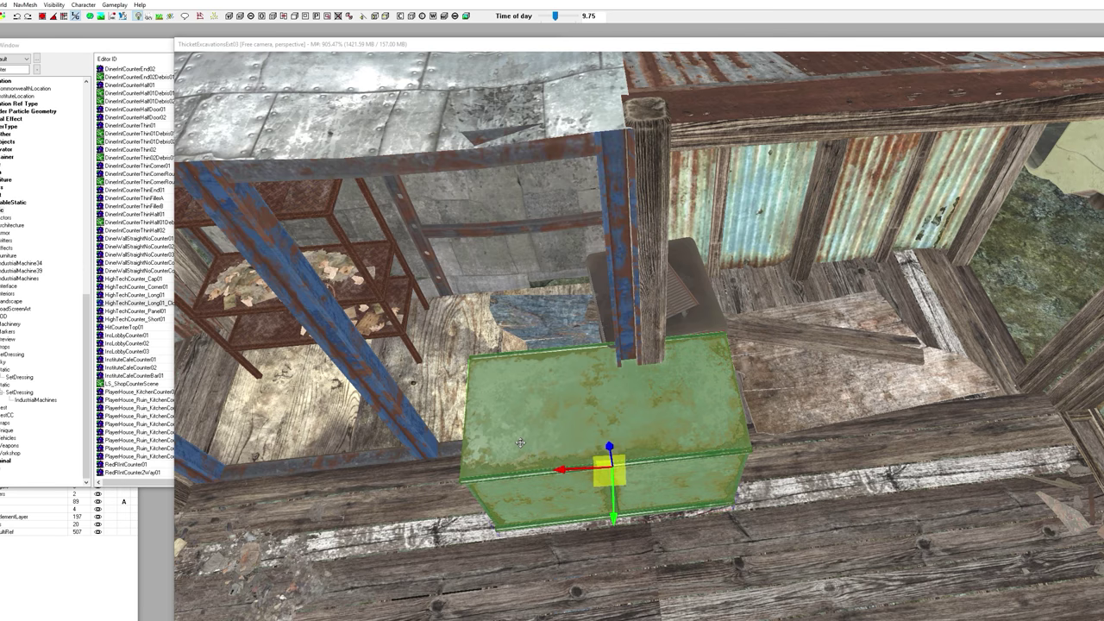
pyautogui.moveTo(537, 440); pyautogui.dragTo(544, 440, button='middle')
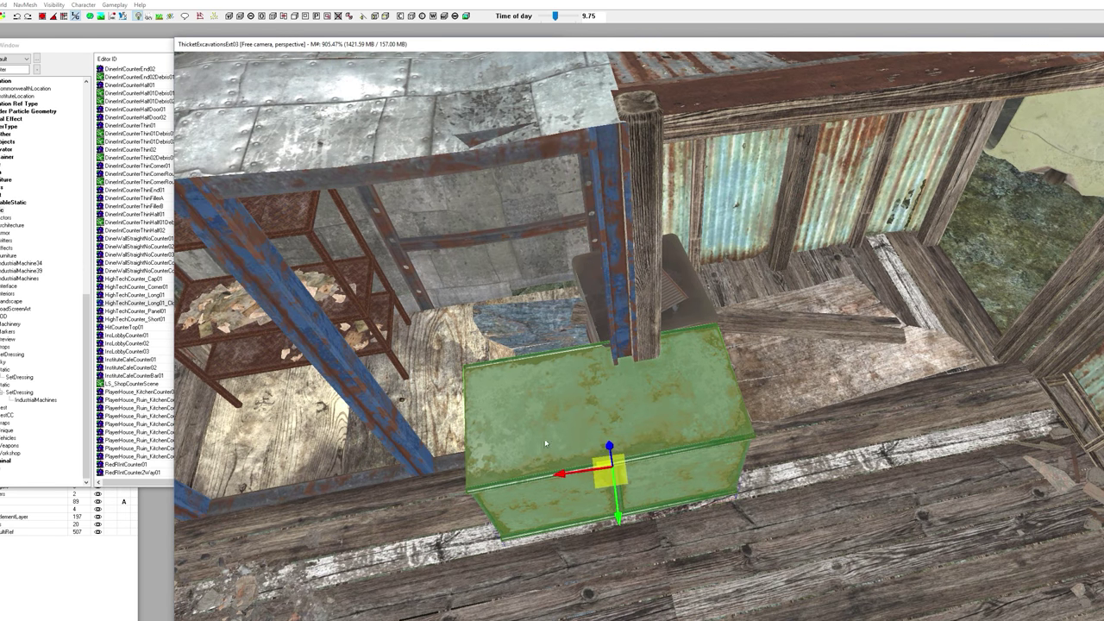
pyautogui.moveTo(603, 480); pyautogui.dragTo(528, 511)
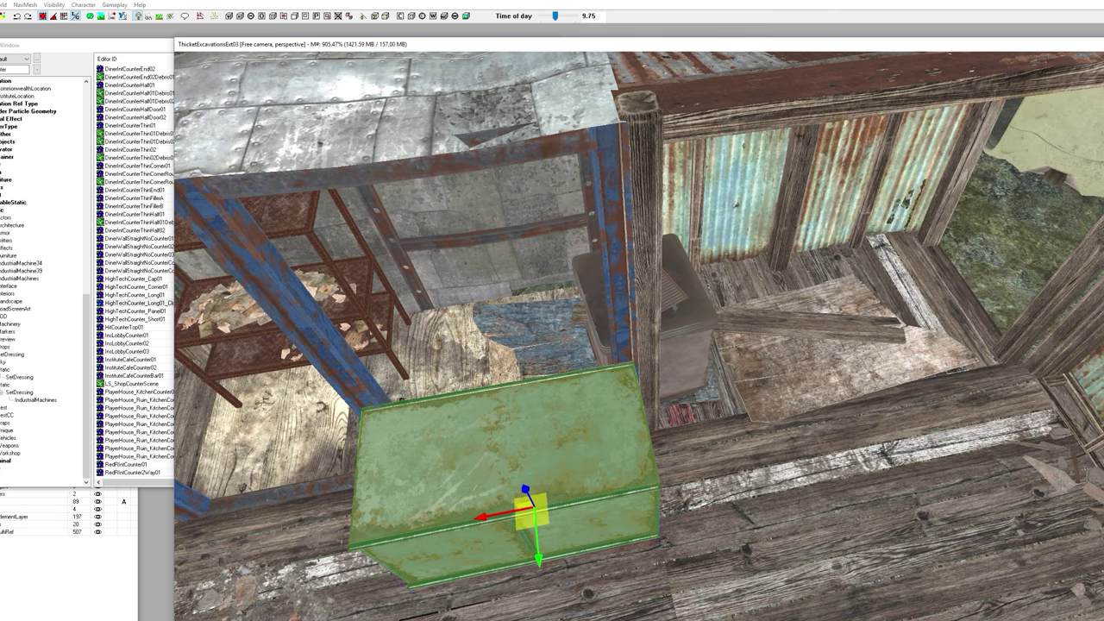
# Step: Rotate the HighTechCounter_Cap01 to line up with the end of the long counter, completing the counter run along the alcove
pyautogui.press('w')
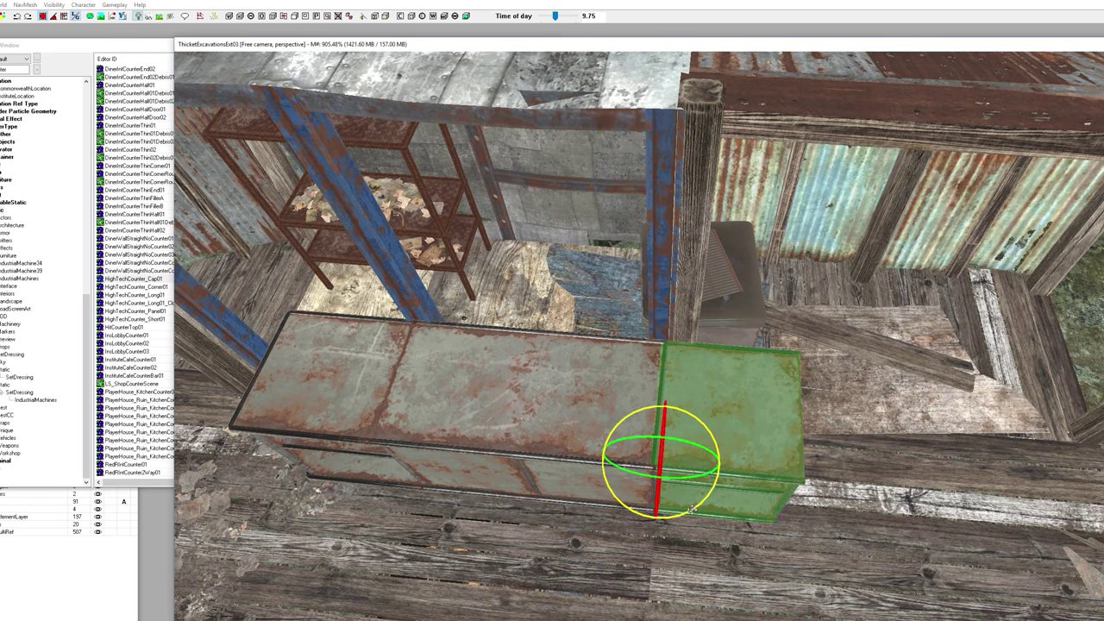
pyautogui.moveTo(695, 510)
pyautogui.mouseDown()
pyautogui.moveTo(709, 495)
pyautogui.moveTo(678, 516)
pyautogui.moveTo(718, 473)
pyautogui.moveTo(709, 494)
pyautogui.mouseUp()
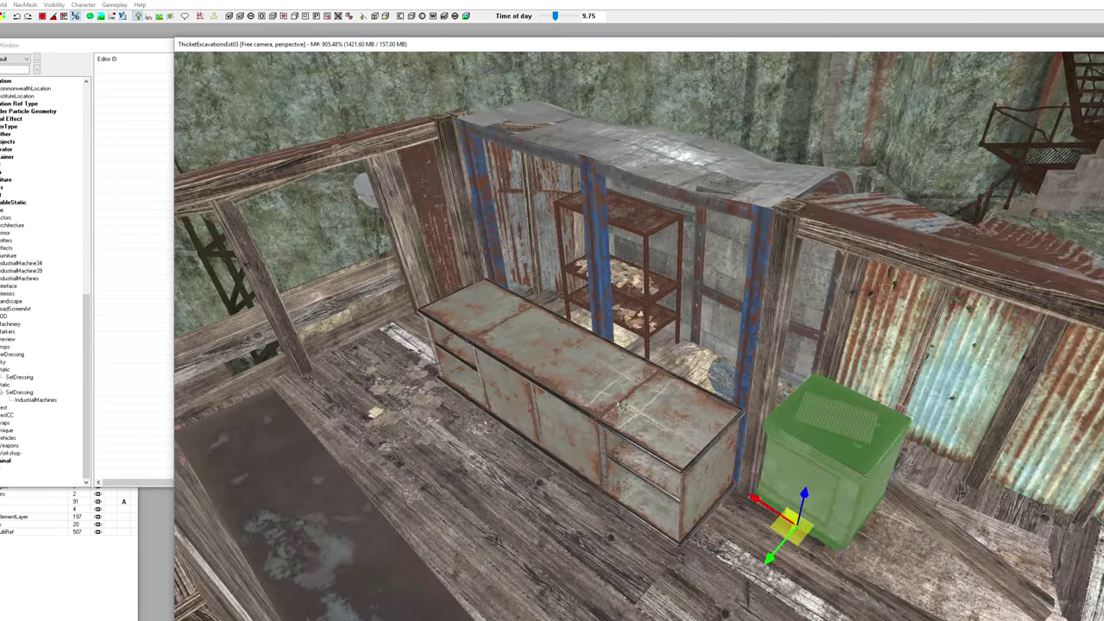
pyautogui.click(615, 402)
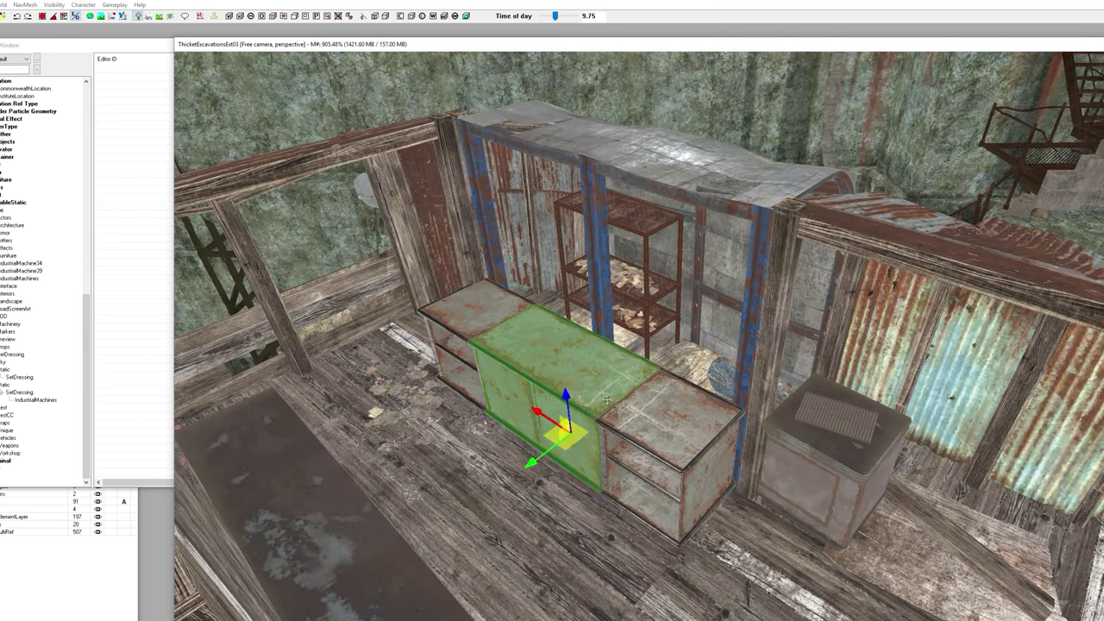
pyautogui.keyDown('shift'); pyautogui.moveTo(607, 400); pyautogui.dragTo(559, 340, button='middle'); pyautogui.keyUp('shift')
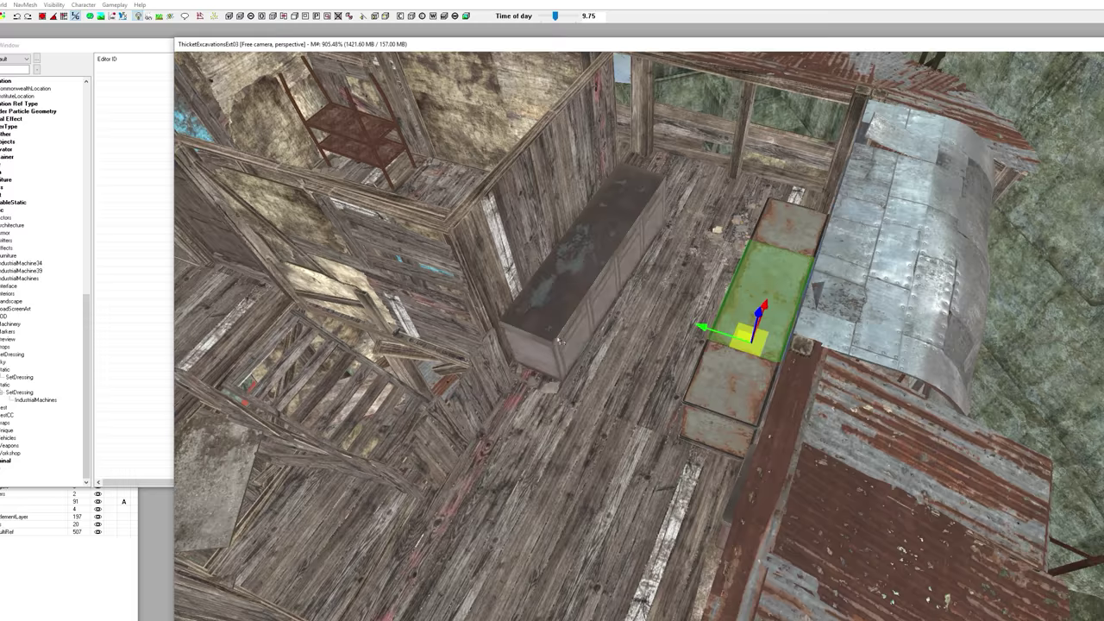
pyautogui.scroll(-3, 559, 341)
pyautogui.scroll(3, 582, 321)
# Step: Find the stool pieces and place a stool on the floor beside the rusted counter
pyautogui.click(584, 320)
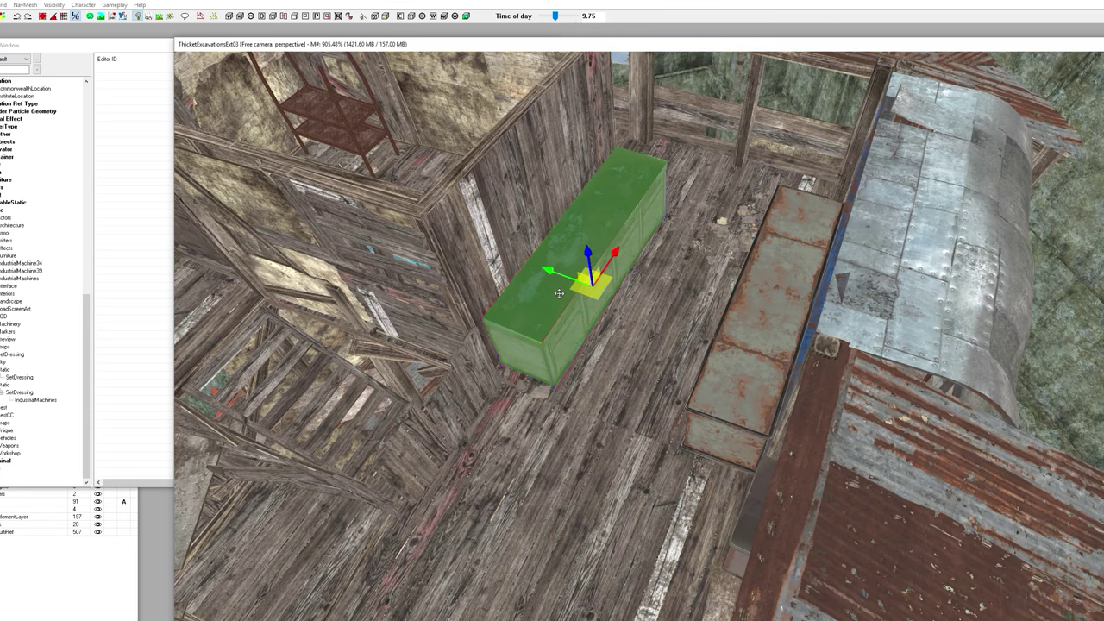
pyautogui.keyDown('shift'); pyautogui.moveTo(584, 319); pyautogui.dragTo(550, 352, button='middle'); pyautogui.keyUp('shift')
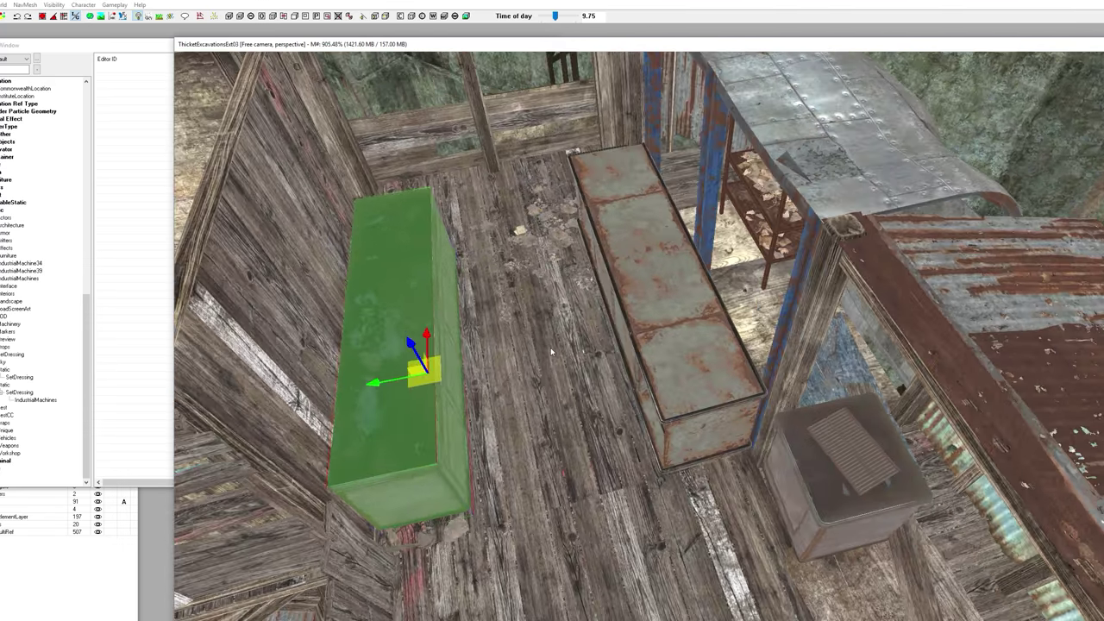
pyautogui.click(86, 318)
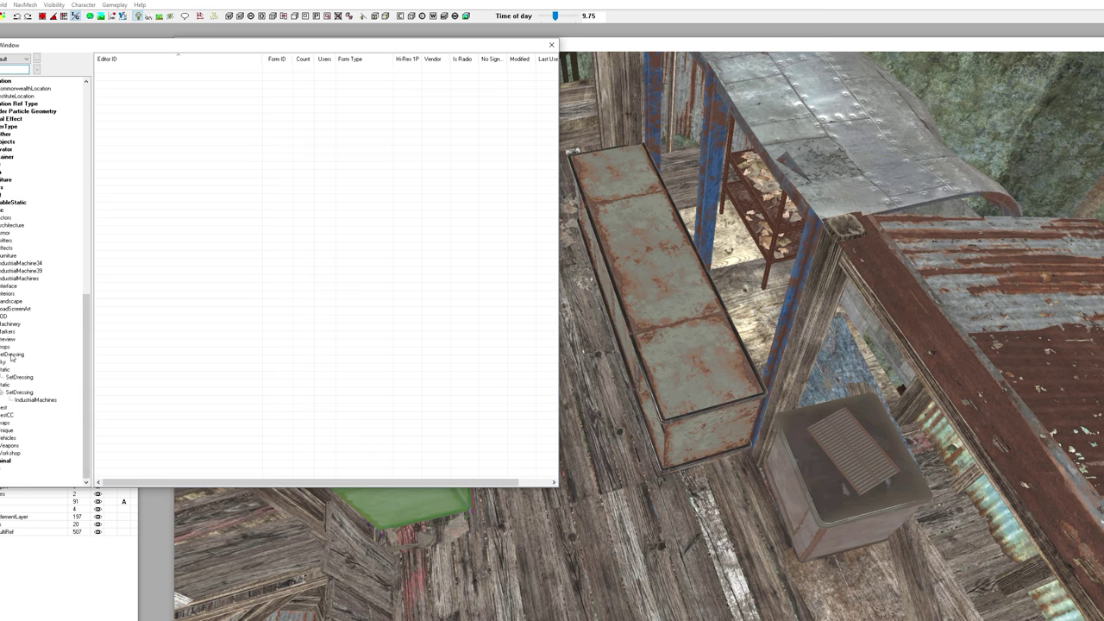
pyautogui.click(12, 354)
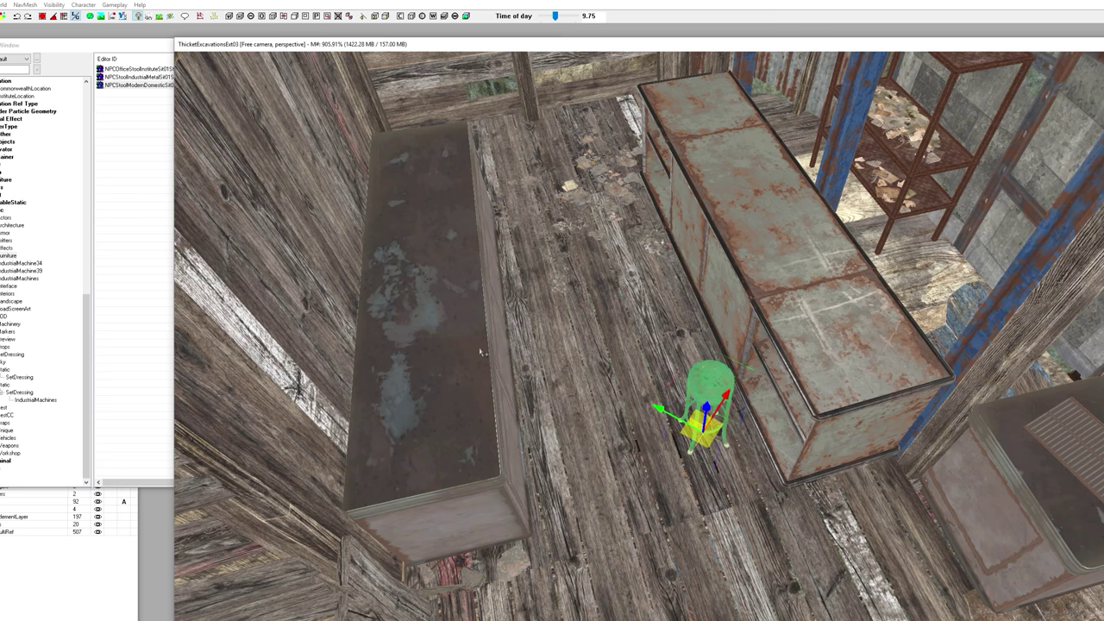
# Step: Delete the long kitchen cabinet standing along the planked wall
pyautogui.click(445, 313)
pyautogui.keyDown('shift'); pyautogui.moveTo(445, 314); pyautogui.dragTo(450, 330, button='middle'); pyautogui.keyUp('shift')
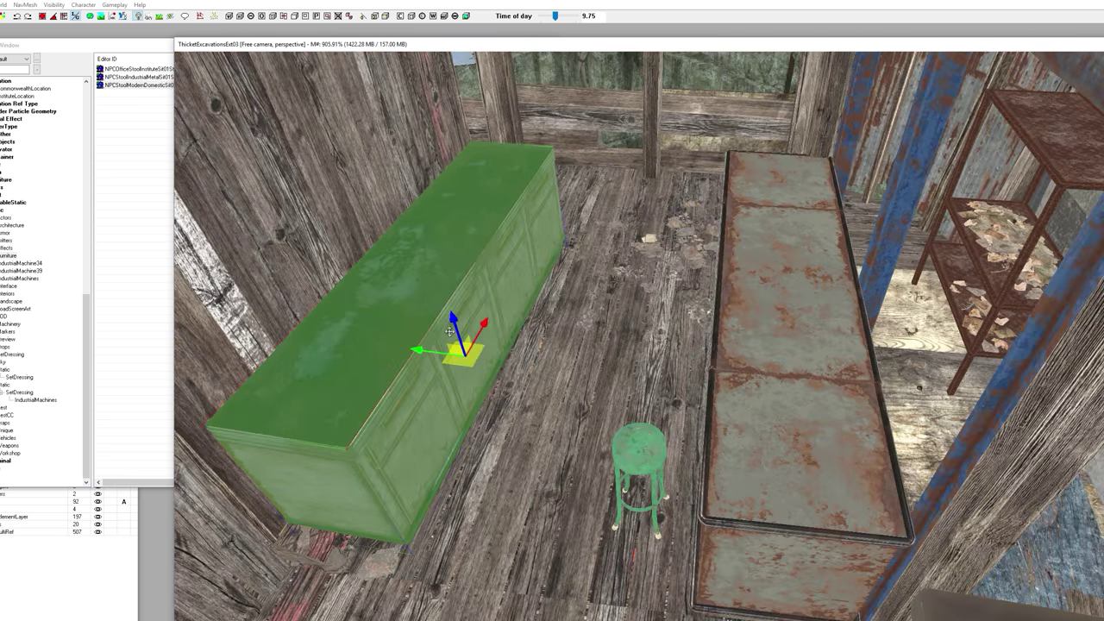
pyautogui.press('Delete')
# Step: Duplicate the stool to form a row of four along the rusted counter
pyautogui.keyDown('shift'); pyautogui.moveTo(649, 447); pyautogui.dragTo(672, 458, button='middle'); pyautogui.keyUp('shift')
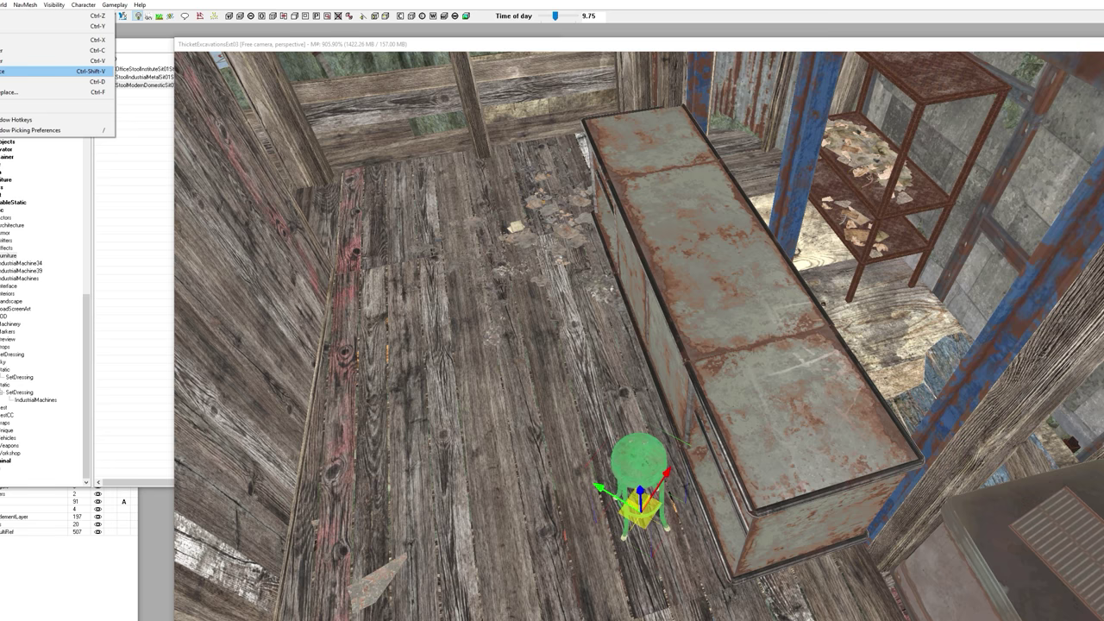
pyautogui.moveTo(593, 455); pyautogui.dragTo(701, 481, button='middle')
pyautogui.press('w')
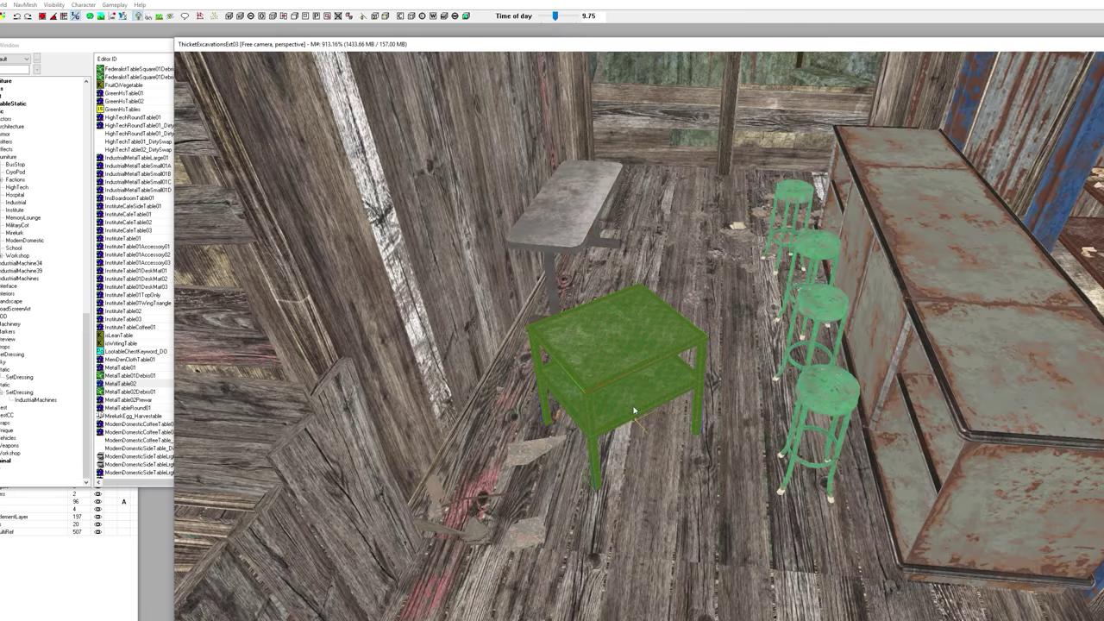
# Step: Rotate the MetalTable02 on the floor between the planked wall and the row of stools
pyautogui.keyDown('shift'); pyautogui.moveTo(608, 431); pyautogui.dragTo(620, 432, button='middle'); pyautogui.keyUp('shift')
pyautogui.press('e')
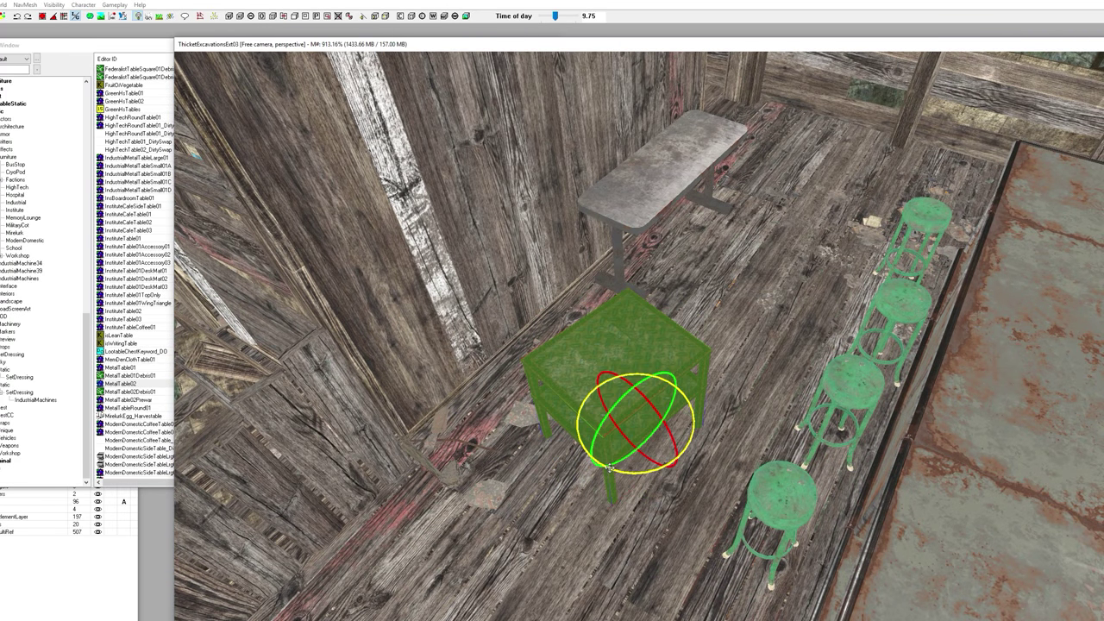
pyautogui.moveTo(619, 402); pyautogui.dragTo(521, 422)
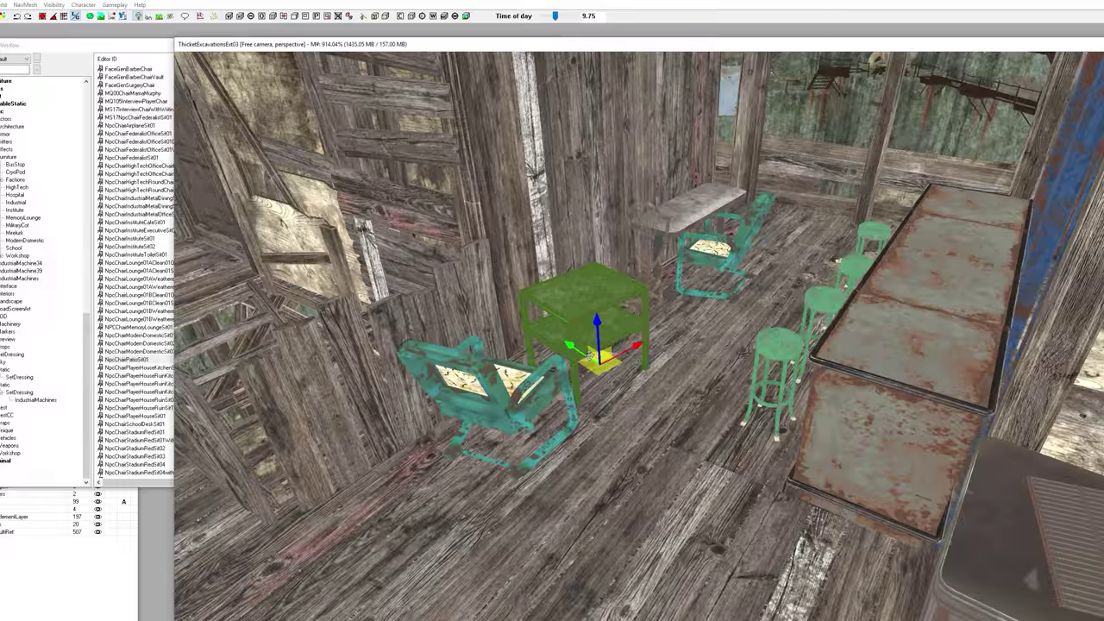
pyautogui.keyDown('shift'); pyautogui.moveTo(604, 367); pyautogui.dragTo(687, 405, button='middle'); pyautogui.keyUp('shift')
pyautogui.scroll(-5, 595, 364)
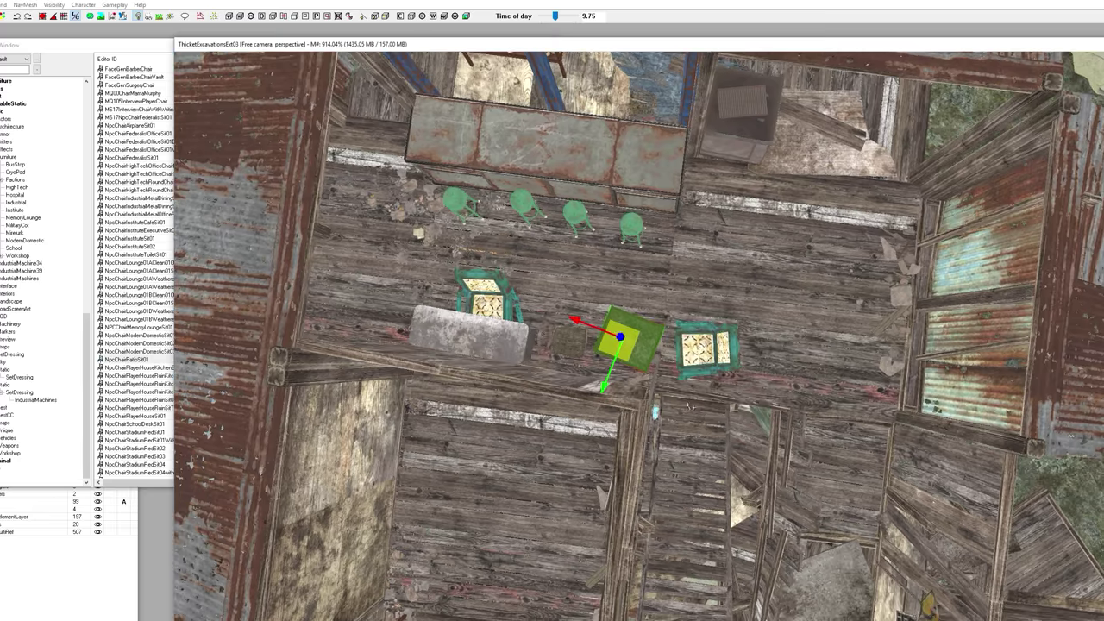
pyautogui.scroll(-6, 700, 345)
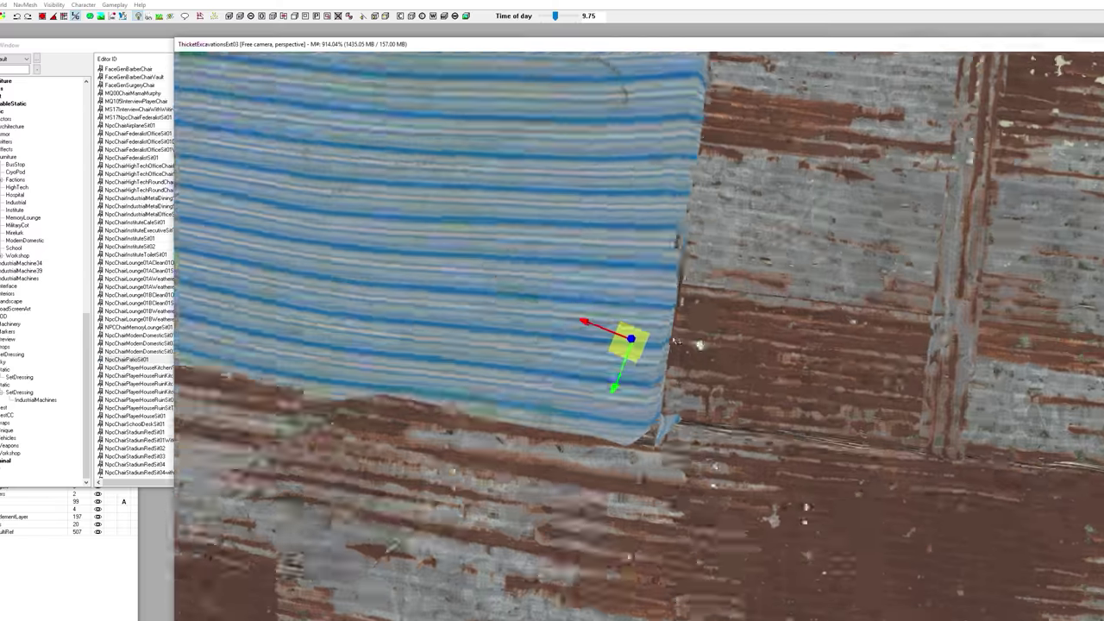
# Step: Select all the metal roof sections, including the blue corrugated one, and lower them together onto the shack's walls
pyautogui.keyDown('shift'); pyautogui.moveTo(697, 347); pyautogui.dragTo(671, 297, button='middle'); pyautogui.keyUp('shift')
pyautogui.scroll(-5, 671, 298)
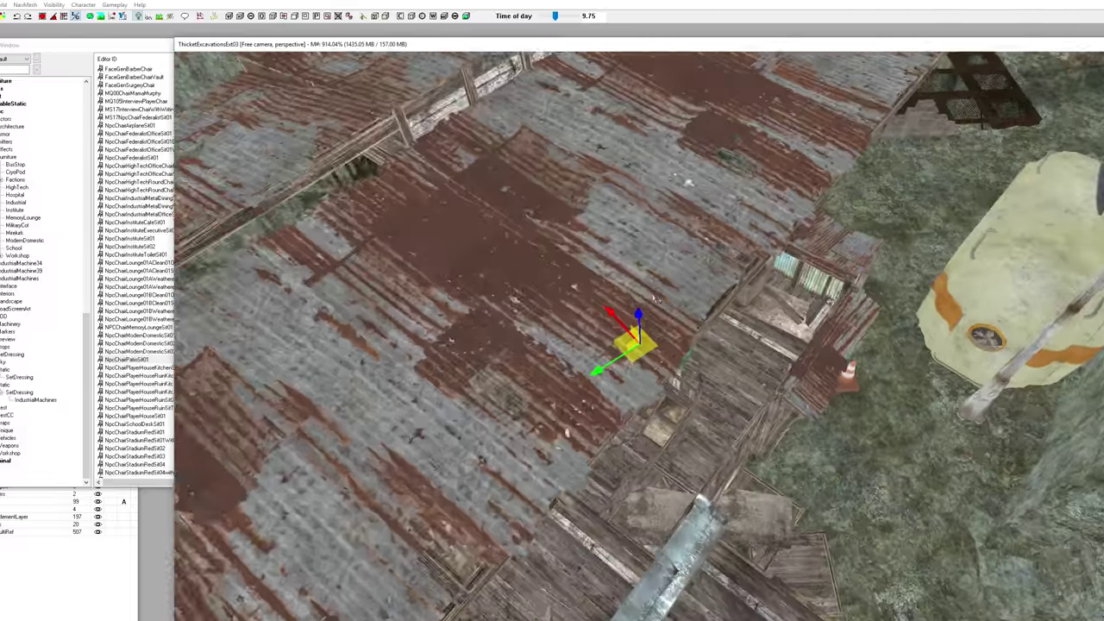
pyautogui.click(647, 235)
pyautogui.keyDown('ctrl'); pyautogui.click(737, 167); pyautogui.keyUp('ctrl')
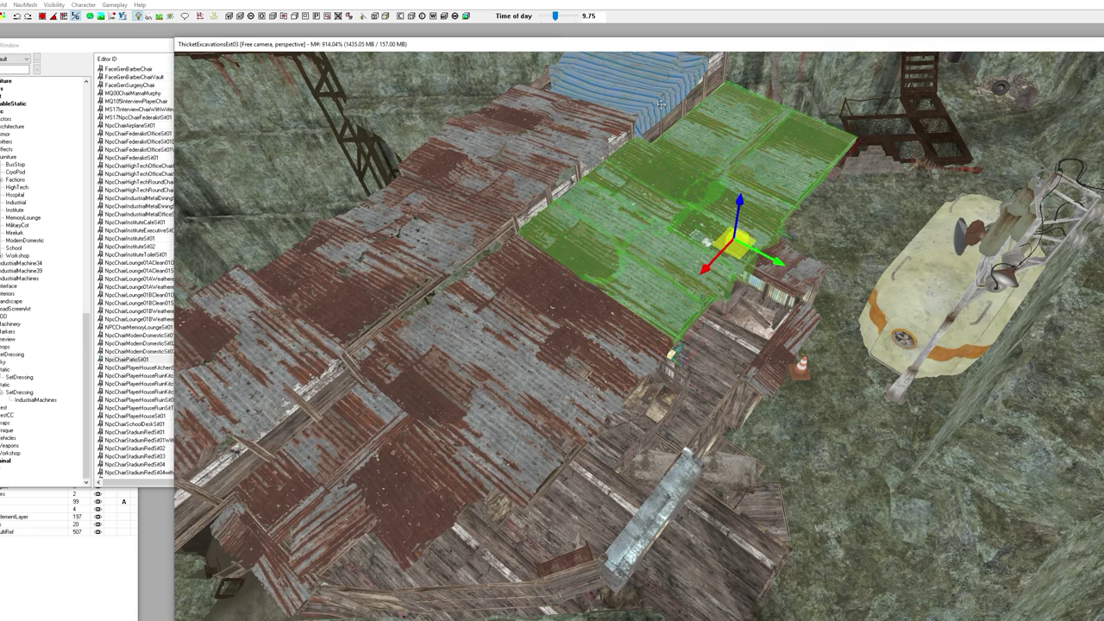
pyautogui.keyDown('ctrl'); pyautogui.click(544, 138); pyautogui.keyUp('ctrl')
pyautogui.keyDown('ctrl'); pyautogui.click(405, 284); pyautogui.keyUp('ctrl')
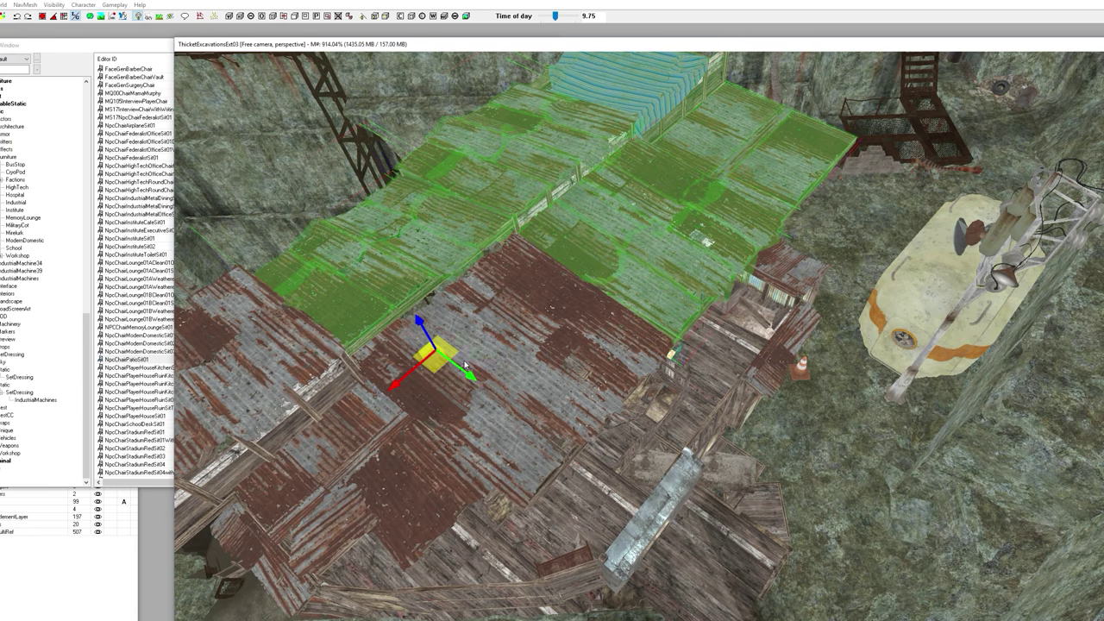
pyautogui.keyDown('ctrl'); pyautogui.click(483, 406); pyautogui.keyUp('ctrl')
pyautogui.keyDown('ctrl'); pyautogui.click(331, 430); pyautogui.keyUp('ctrl')
pyautogui.keyDown('ctrl'); pyautogui.click(354, 450); pyautogui.keyUp('ctrl')
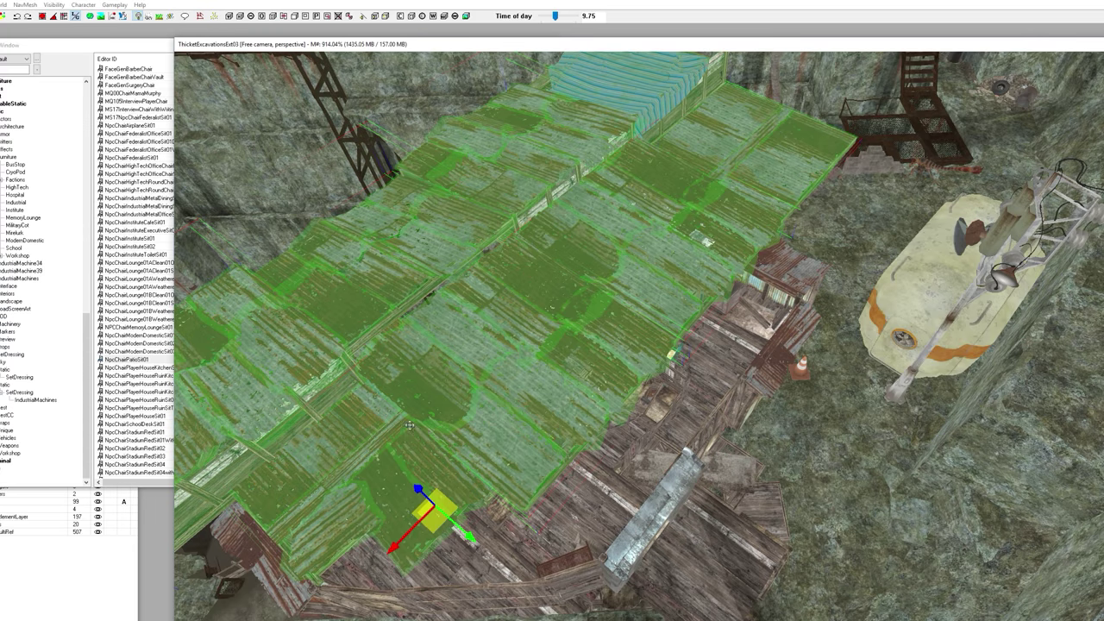
pyautogui.keyDown('shift'); pyautogui.moveTo(355, 451); pyautogui.dragTo(752, 197, button='middle'); pyautogui.keyUp('shift')
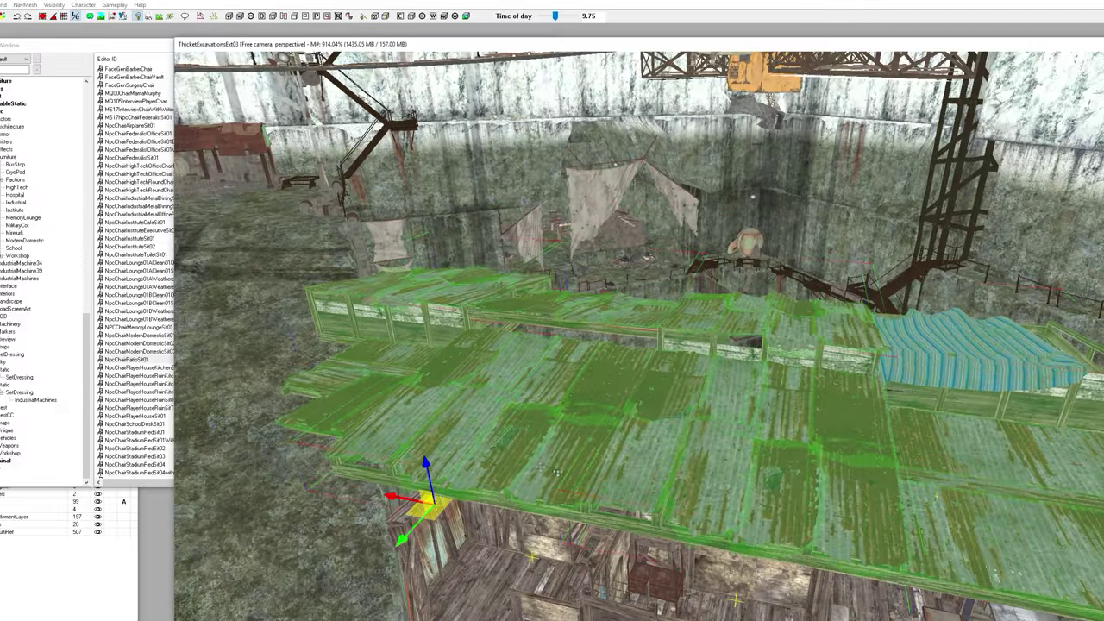
pyautogui.moveTo(558, 472); pyautogui.dragTo(347, 208, button='middle')
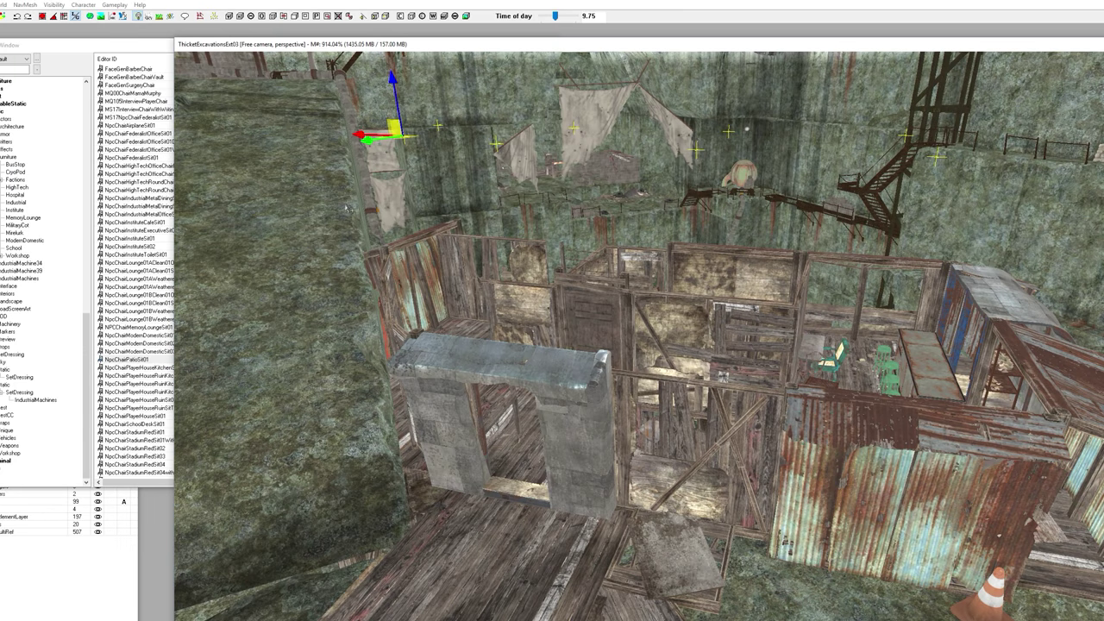
pyautogui.moveTo(393, 78); pyautogui.dragTo(429, 298)
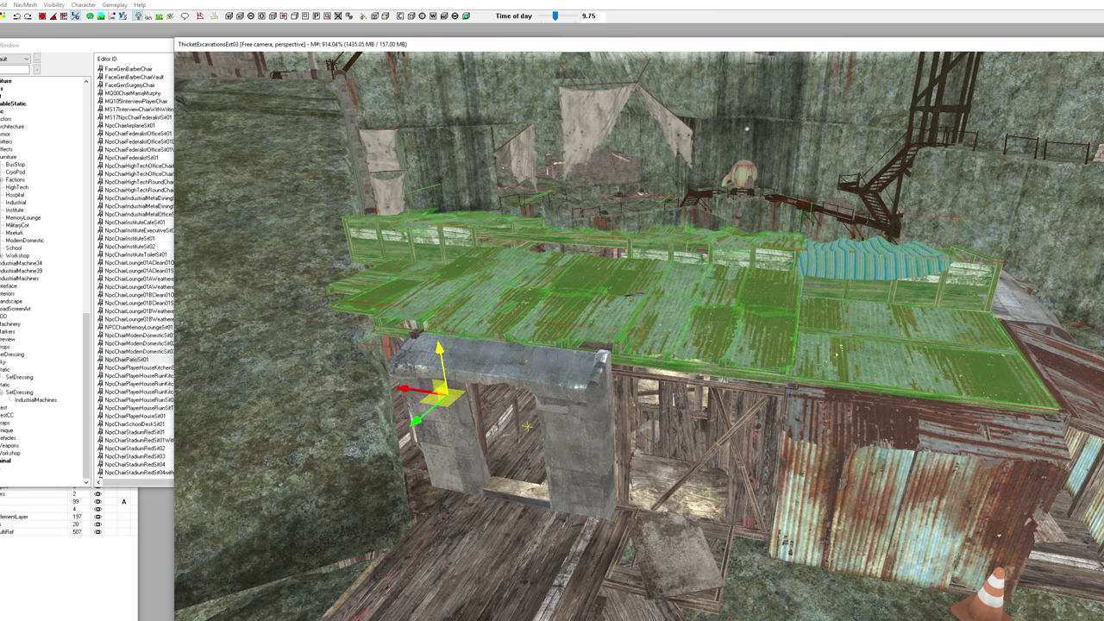
# Step: Inspect how the lowered roof sits on the shack from the entrance side and from the rear
pyautogui.click(548, 335)
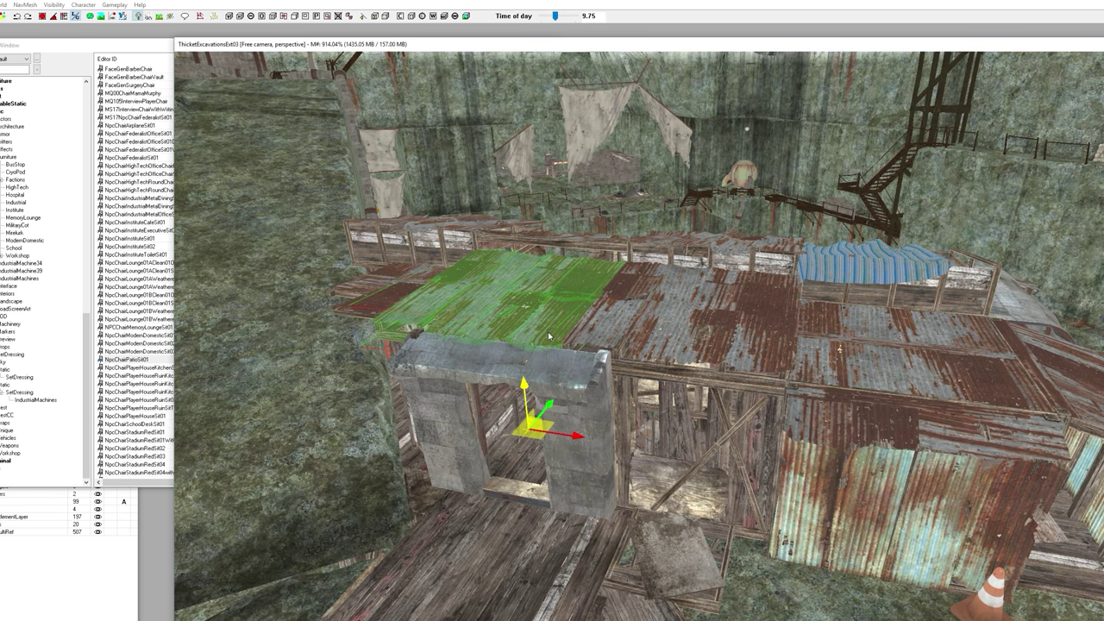
pyautogui.keyDown('shift'); pyautogui.moveTo(549, 335); pyautogui.dragTo(704, 326, button='middle'); pyautogui.keyUp('shift')
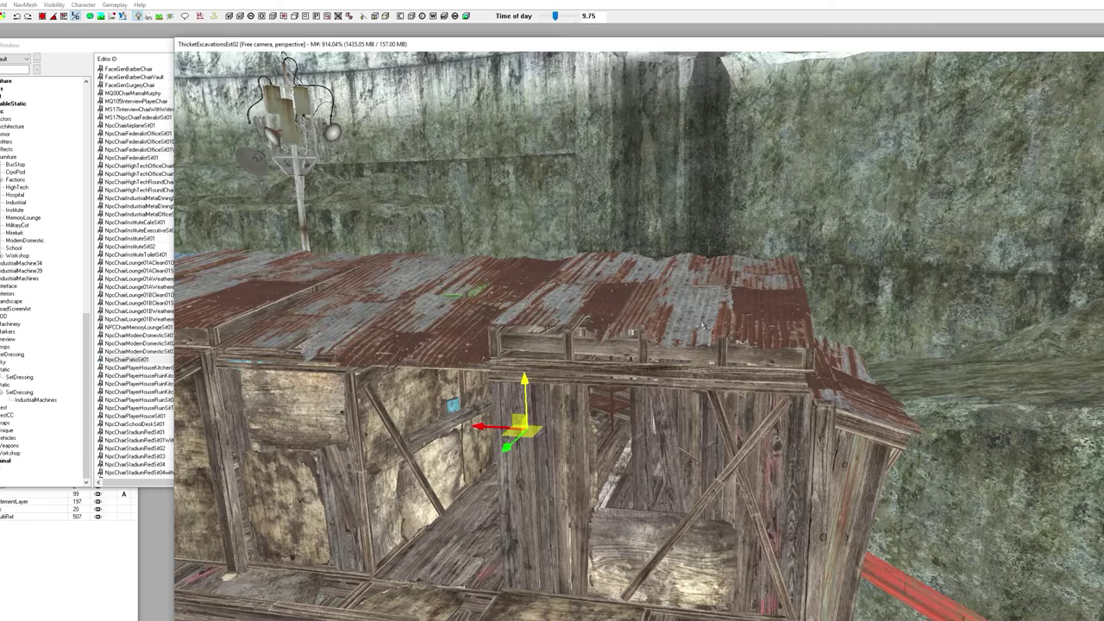
pyautogui.scroll(-10, 640, 335)
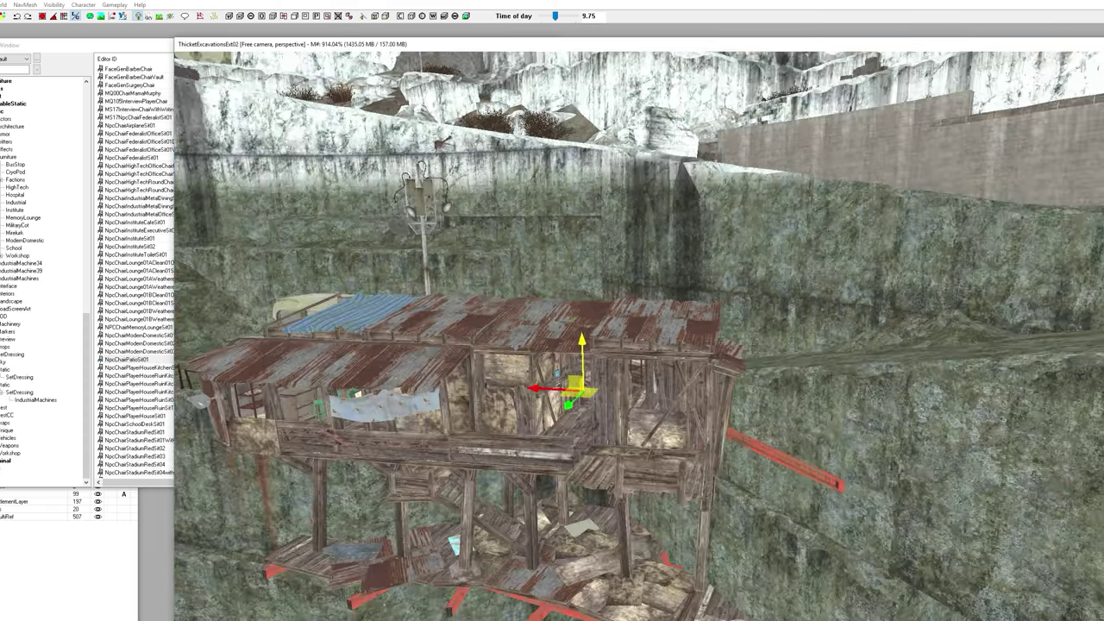
pyautogui.moveTo(639, 336); pyautogui.dragTo(711, 296, button='middle')
pyautogui.moveTo(465, 449); pyautogui.dragTo(511, 450, button='middle')
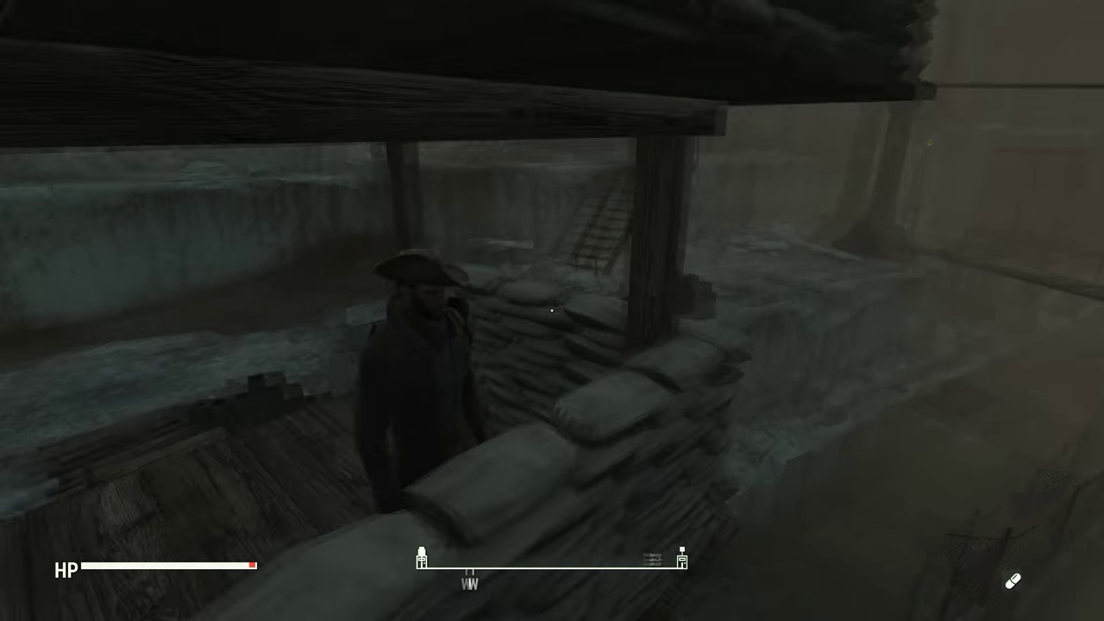
pyautogui.press('w')
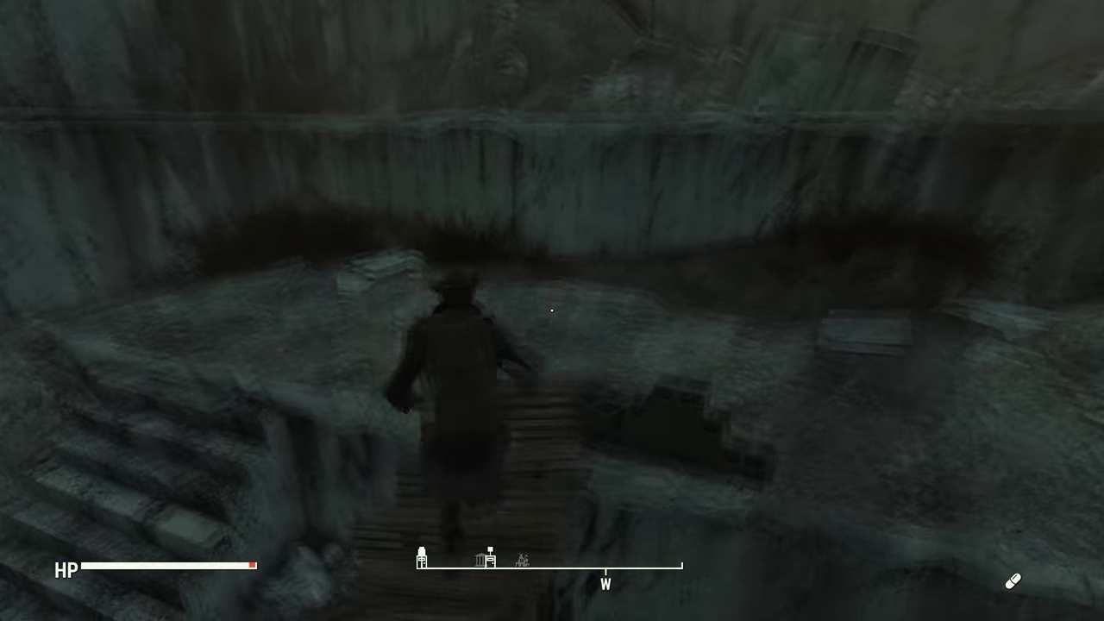
pyautogui.press('w')
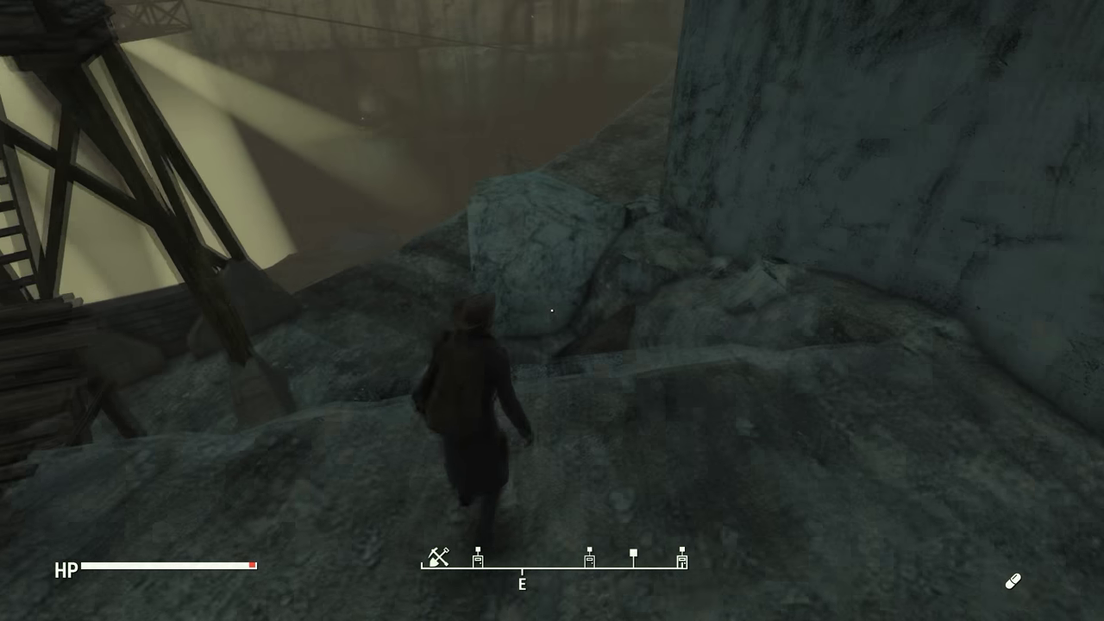
pyautogui.press('w')
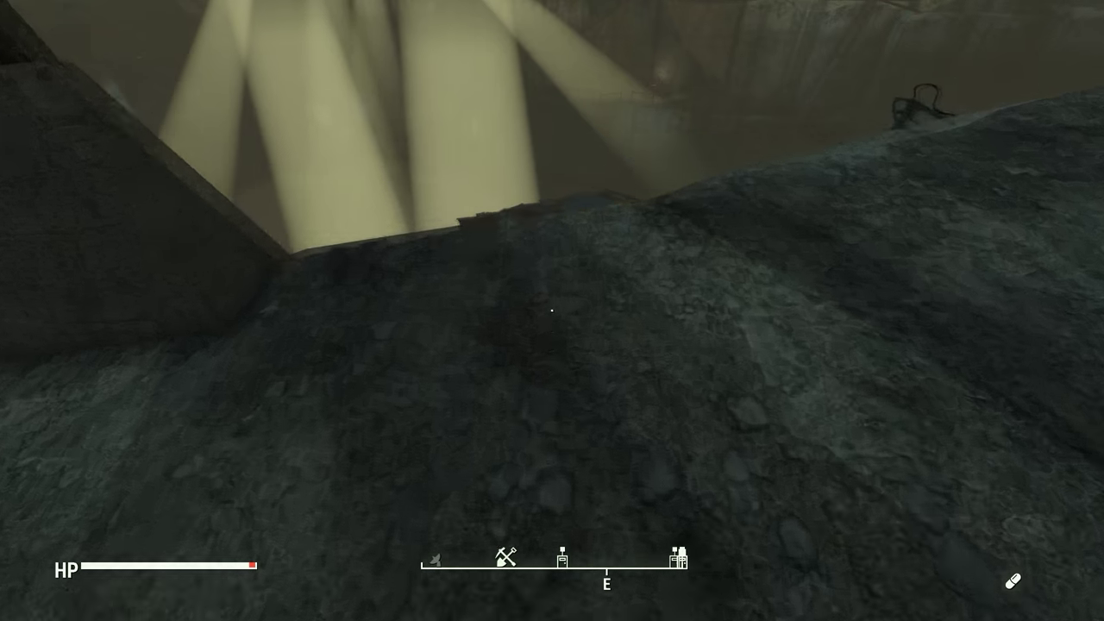
pyautogui.press('w')
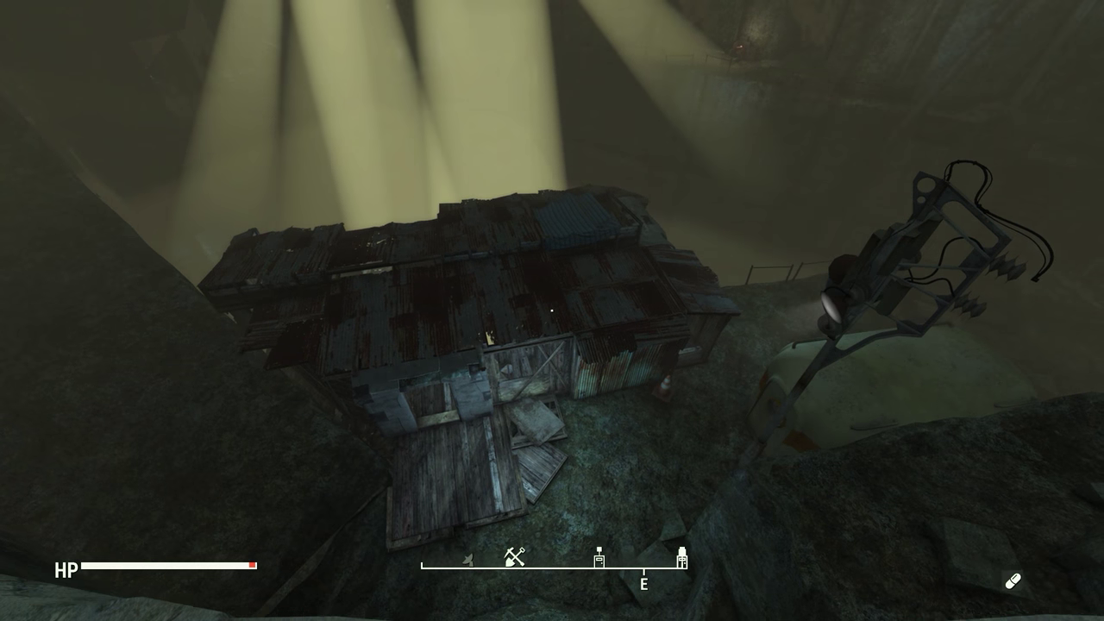
pyautogui.press('w')
pyautogui.press('w')
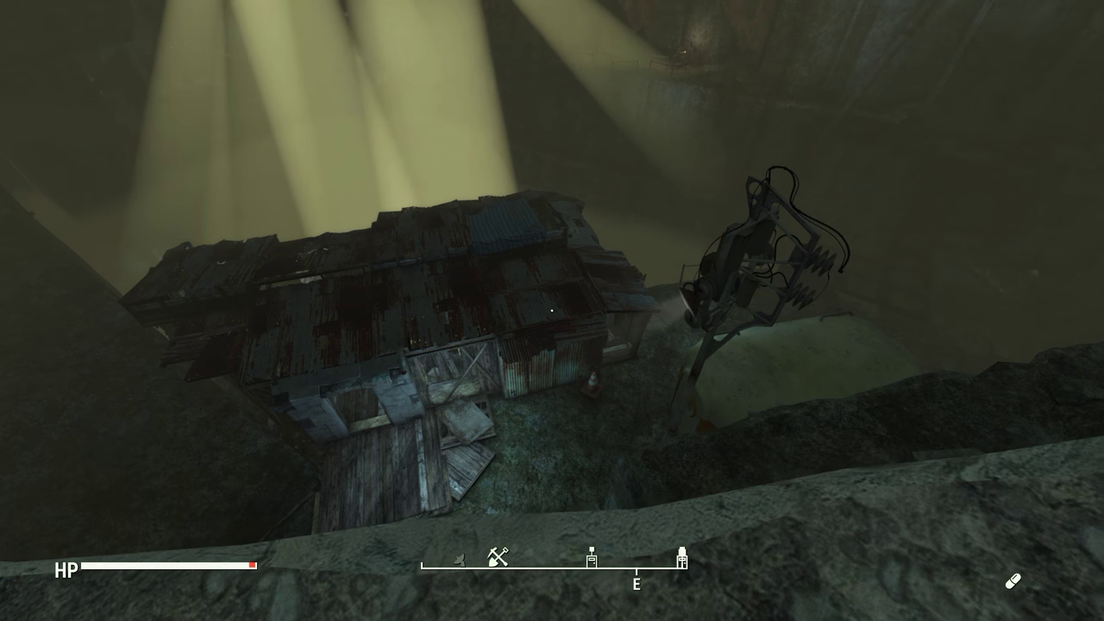
pyautogui.press('d')
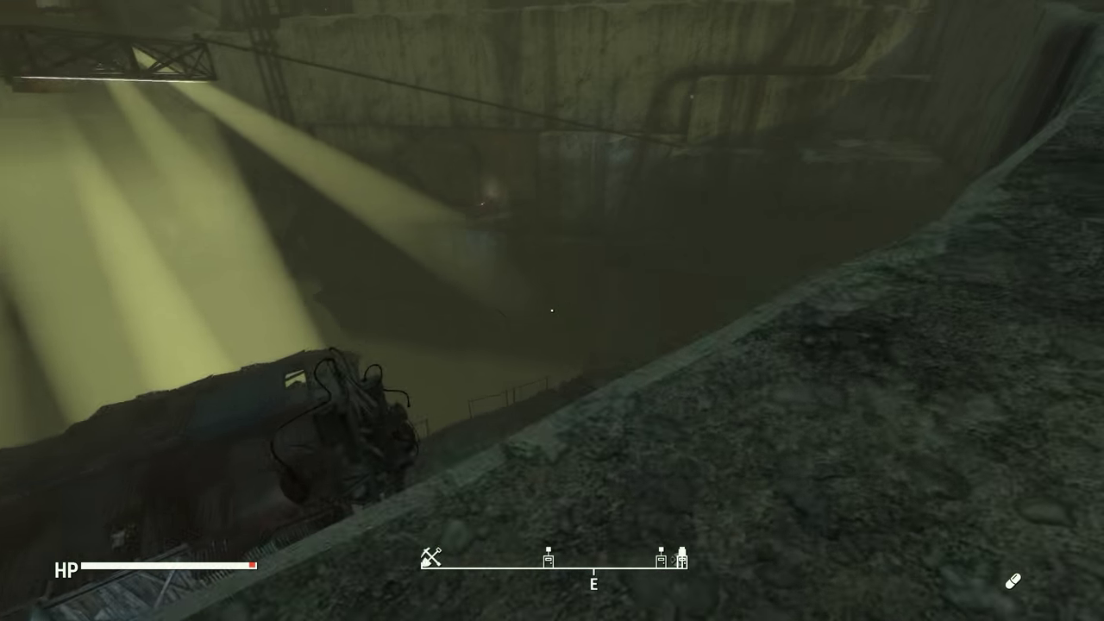
pyautogui.press('w')
pyautogui.press('s')
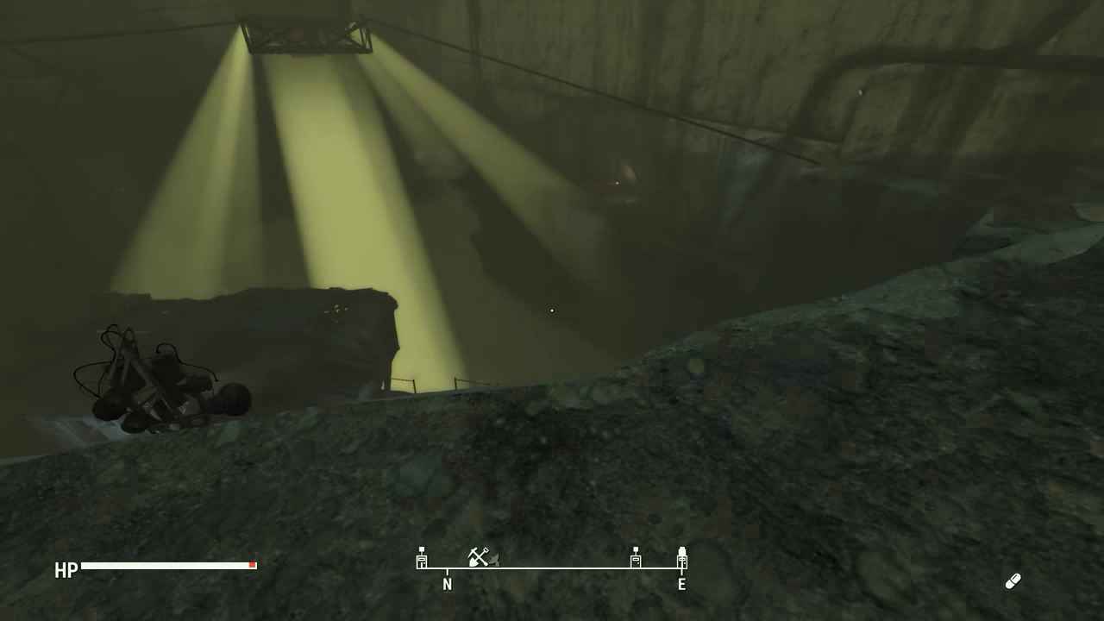
pyautogui.press('space')
pyautogui.press('w')
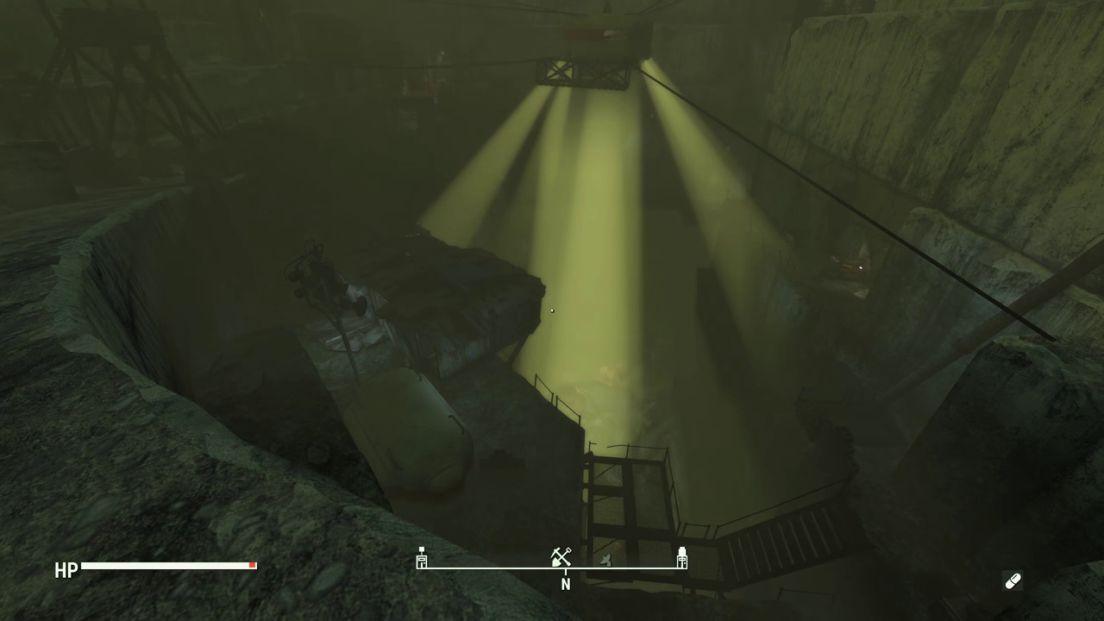
pyautogui.press('w')
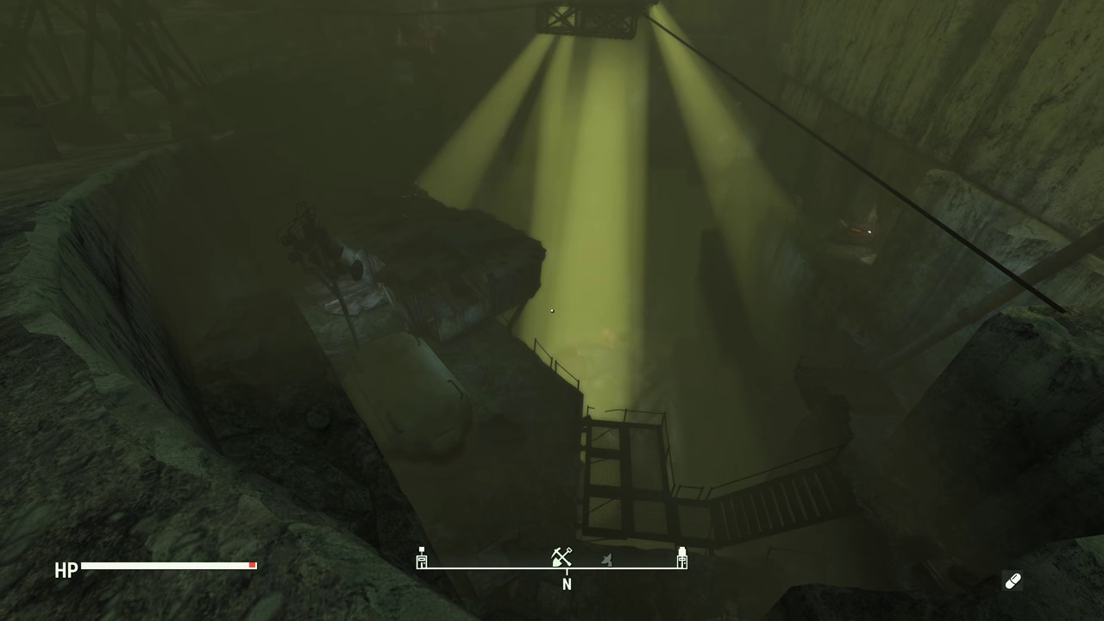
pyautogui.press('w')
pyautogui.press('a')
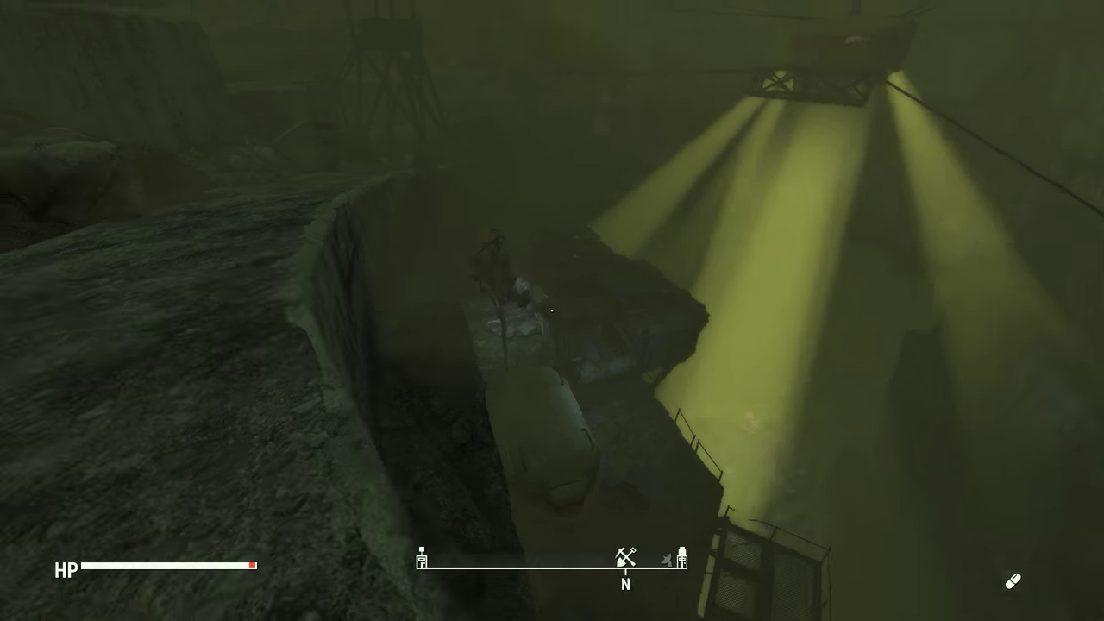
pyautogui.press('w')
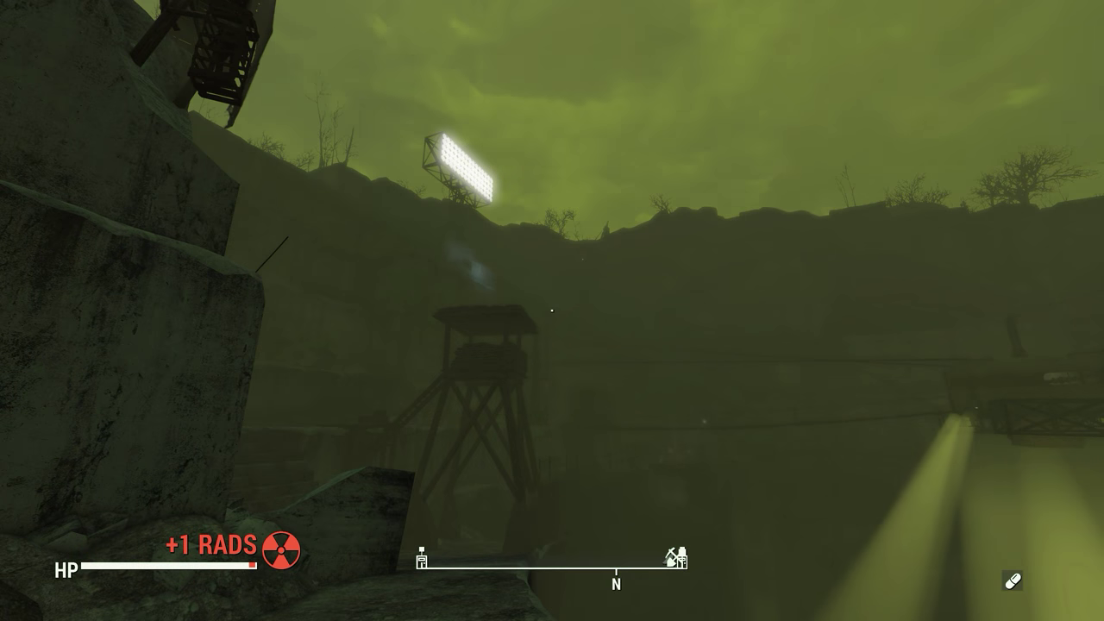
pyautogui.press('v')
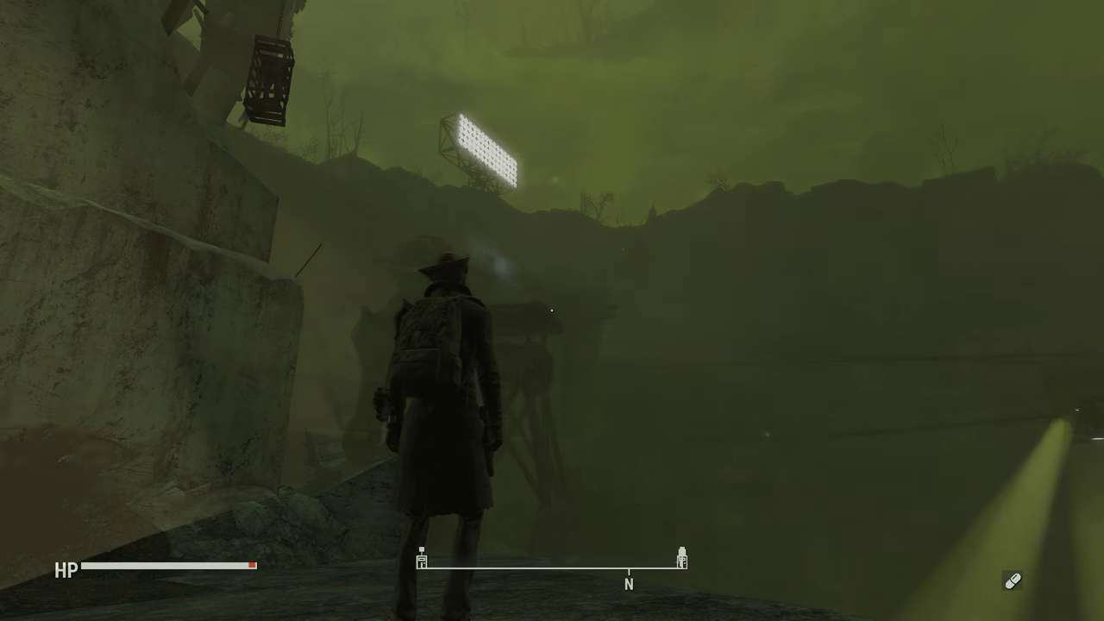
pyautogui.moveTo(552, 311)
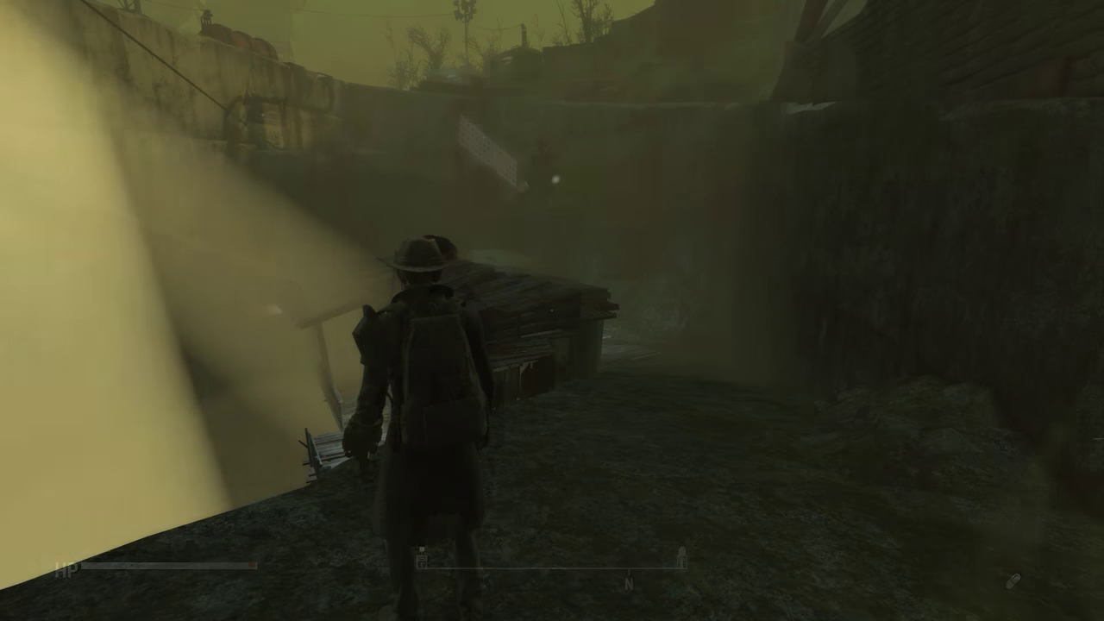
pyautogui.press('a')
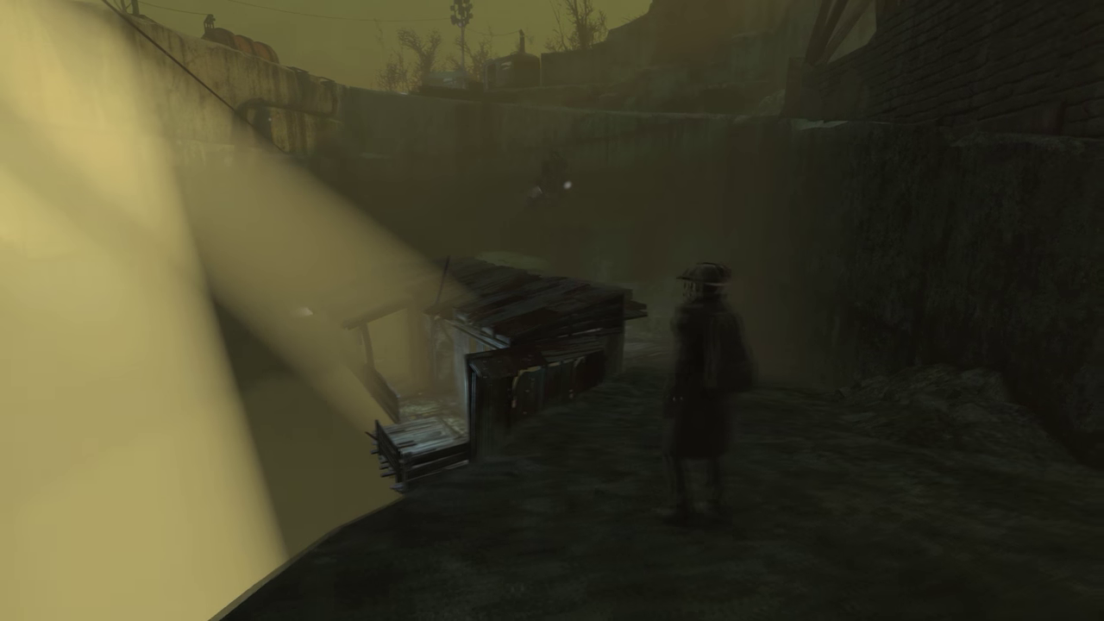
pyautogui.press('a')
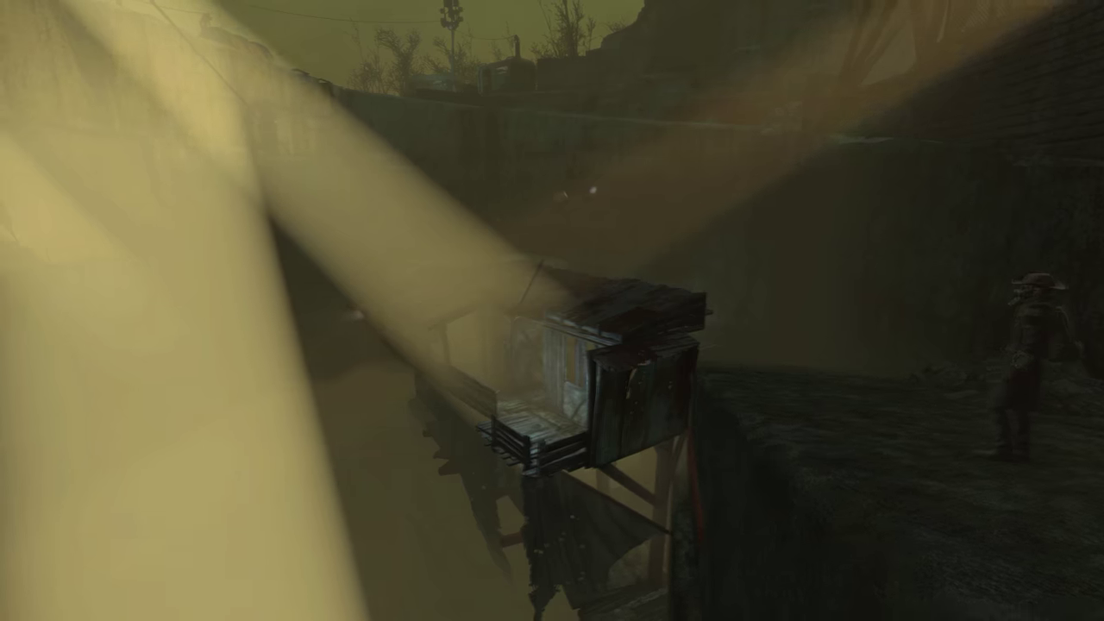